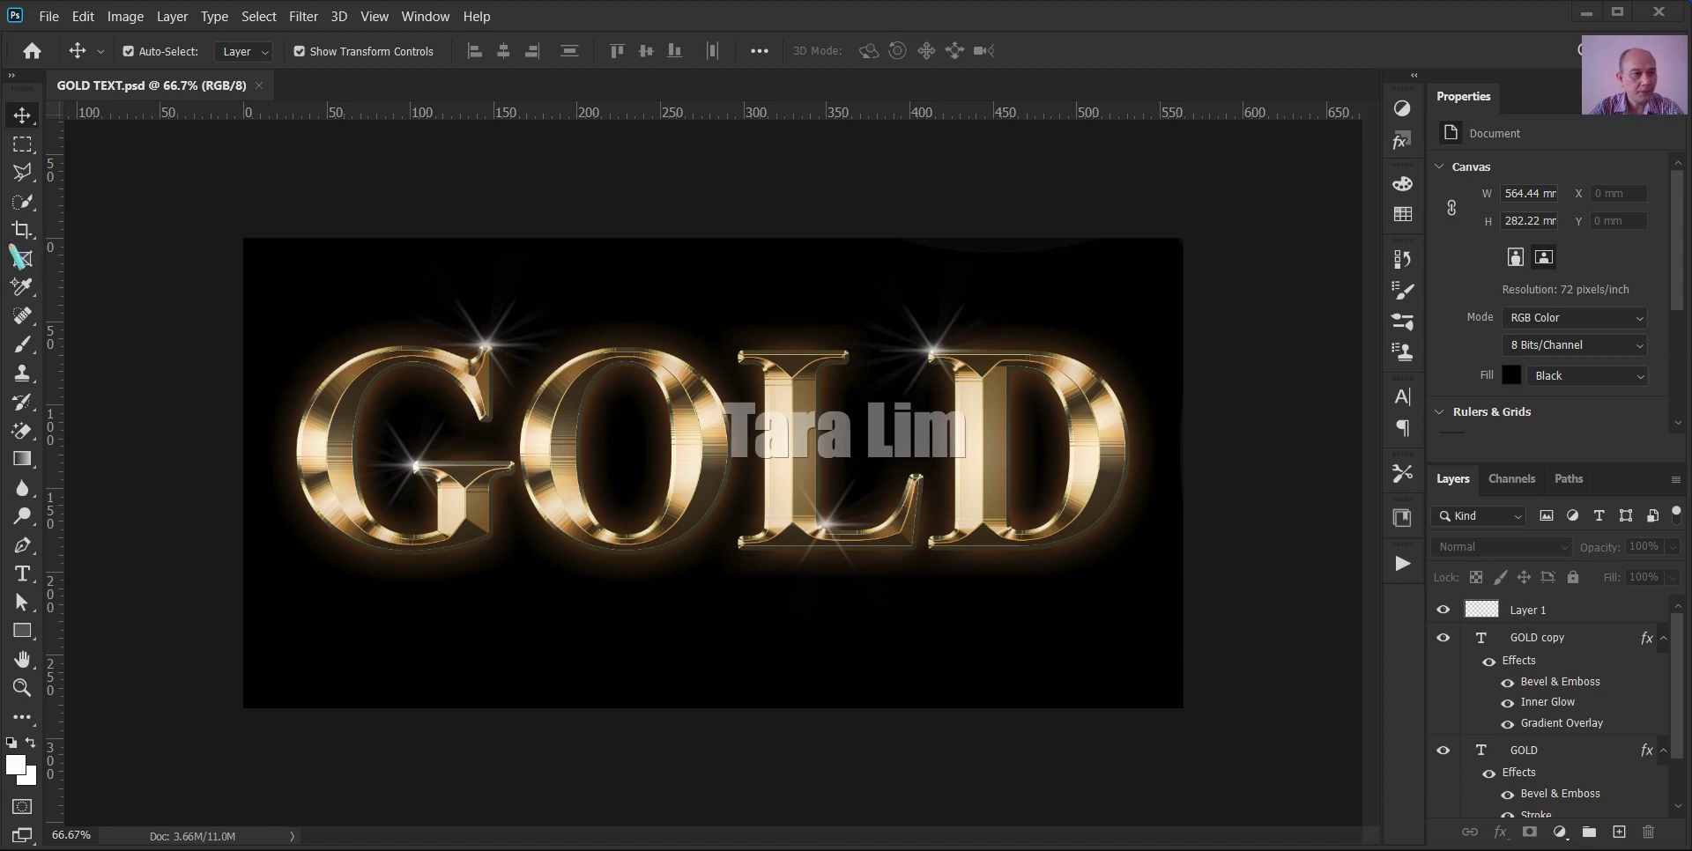
- Explore the toolbar, briefly picking the Crop tool before returning to the Move tool
{"action": "left_click_drag", "start_coordinate": [4, 217], "coordinate": [49, 250]}
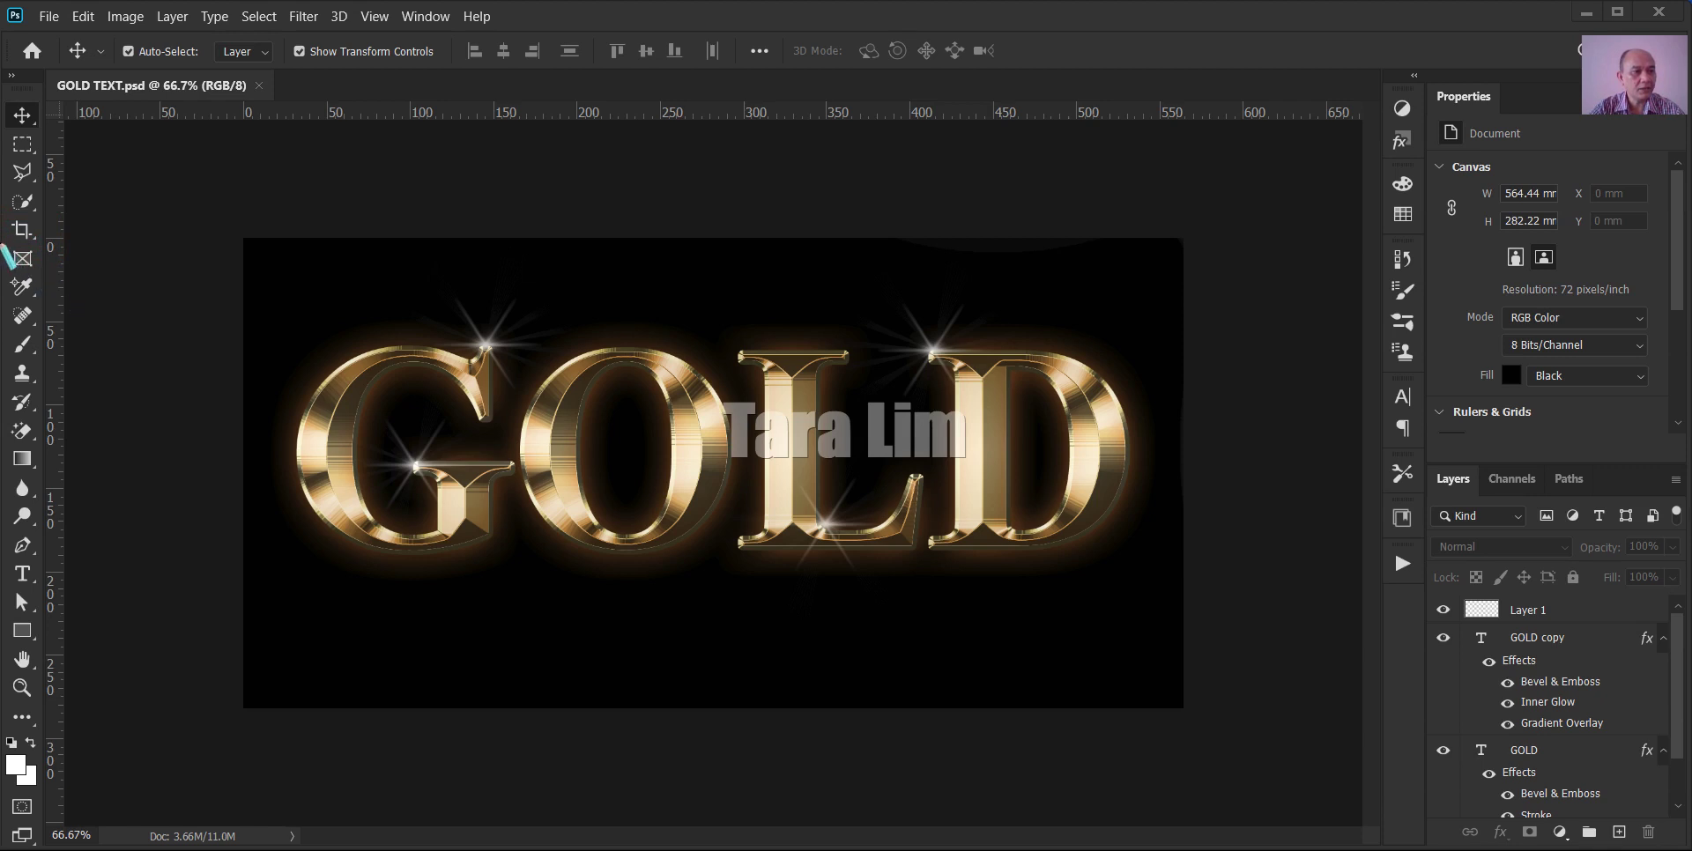
{"action": "left_click_drag", "start_coordinate": [4, 245], "coordinate": [50, 274]}
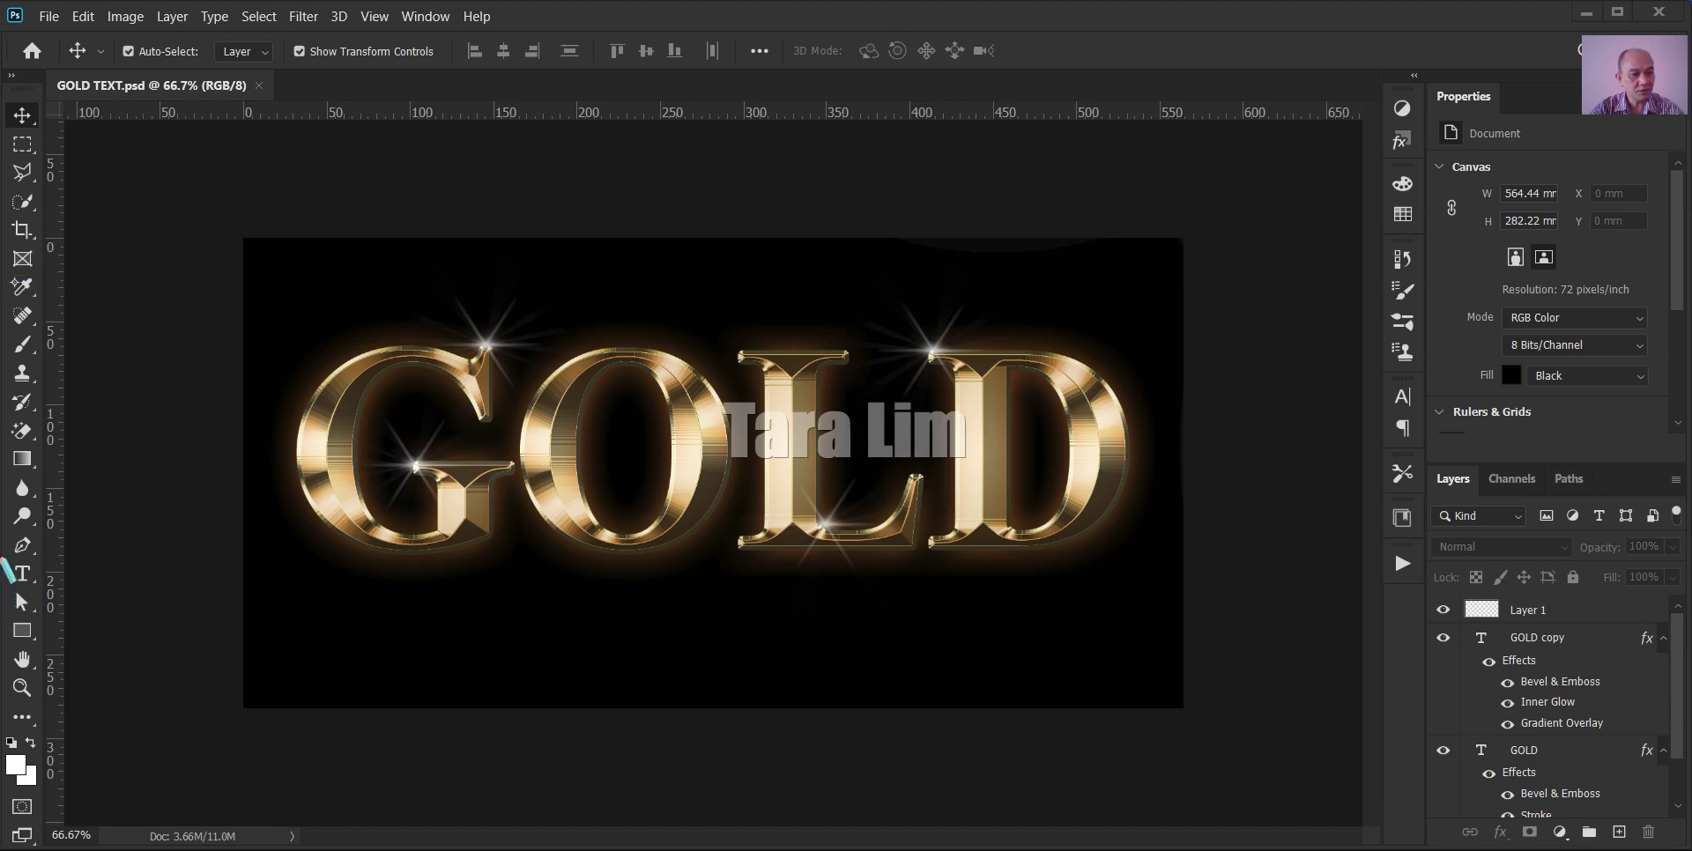
{"action": "left_click_drag", "start_coordinate": [2, 559], "coordinate": [46, 588]}
{"action": "left_click_drag", "start_coordinate": [33, 213], "coordinate": [48, 243]}
{"action": "left_click", "coordinate": [23, 231]}
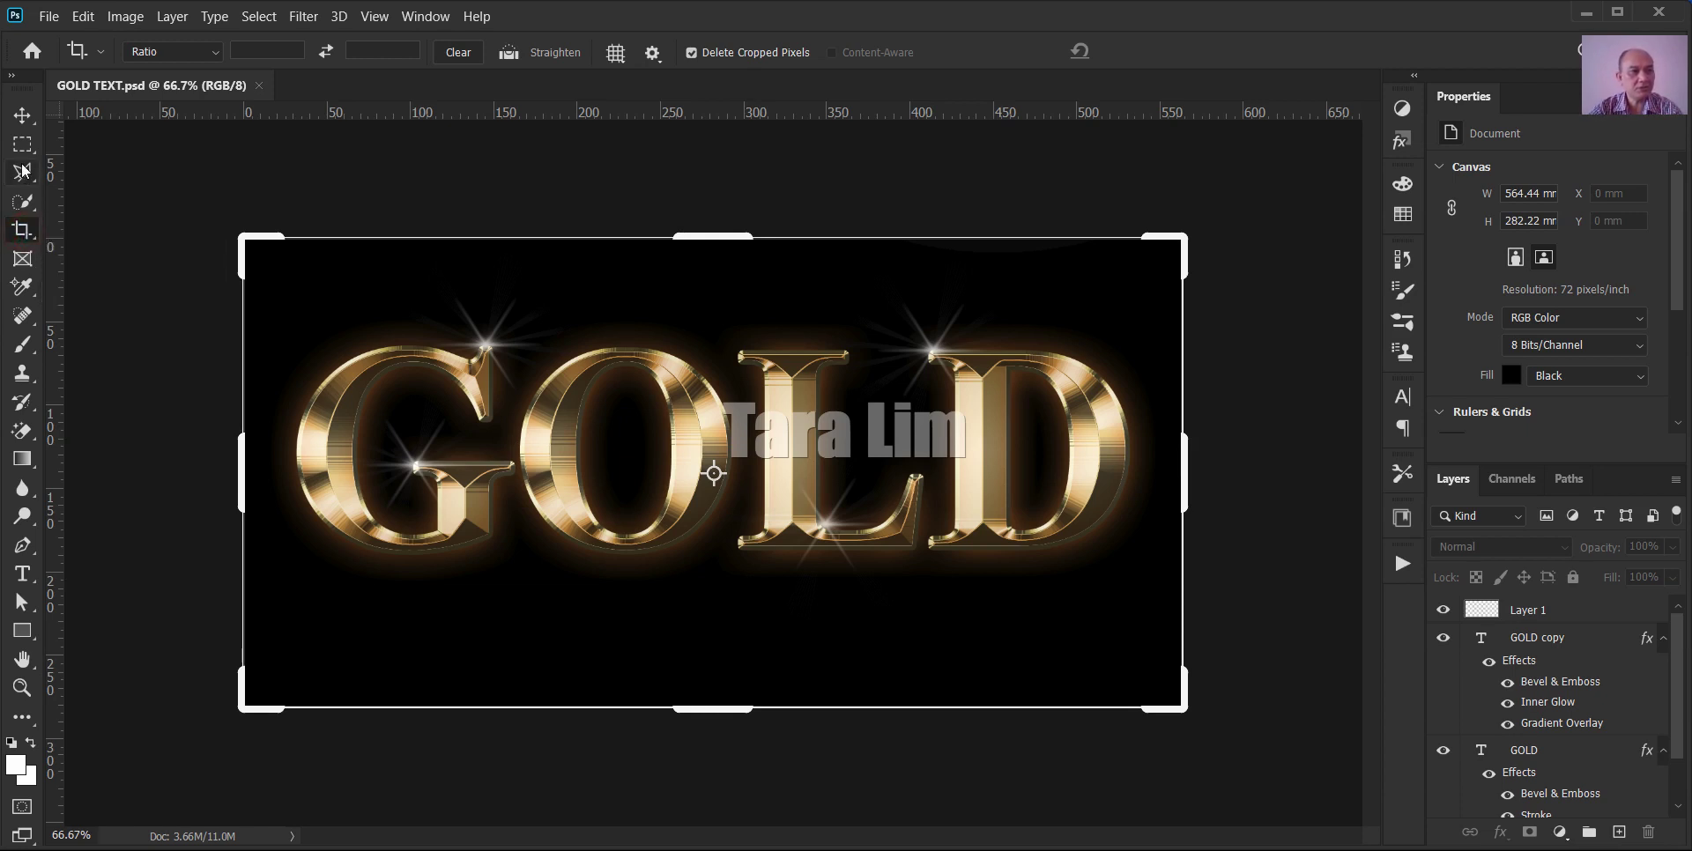
{"action": "left_click", "coordinate": [23, 116]}
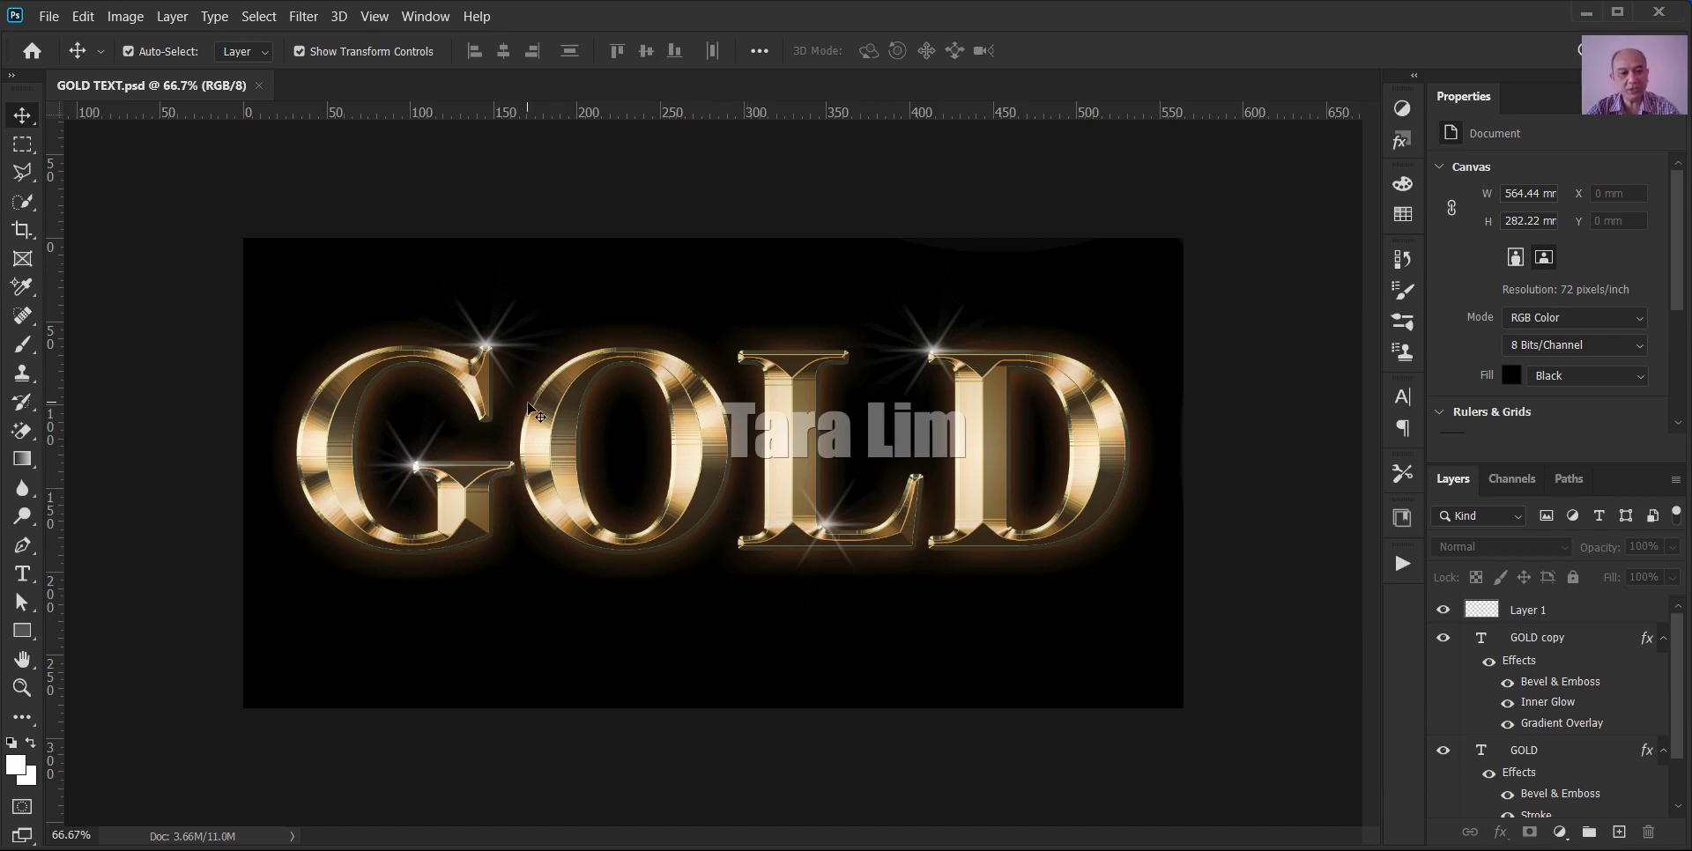
- Create Untitled-1 from the recent 297 x 210 mm, 300 ppi preset
{"action": "left_click", "coordinate": [48, 16]}
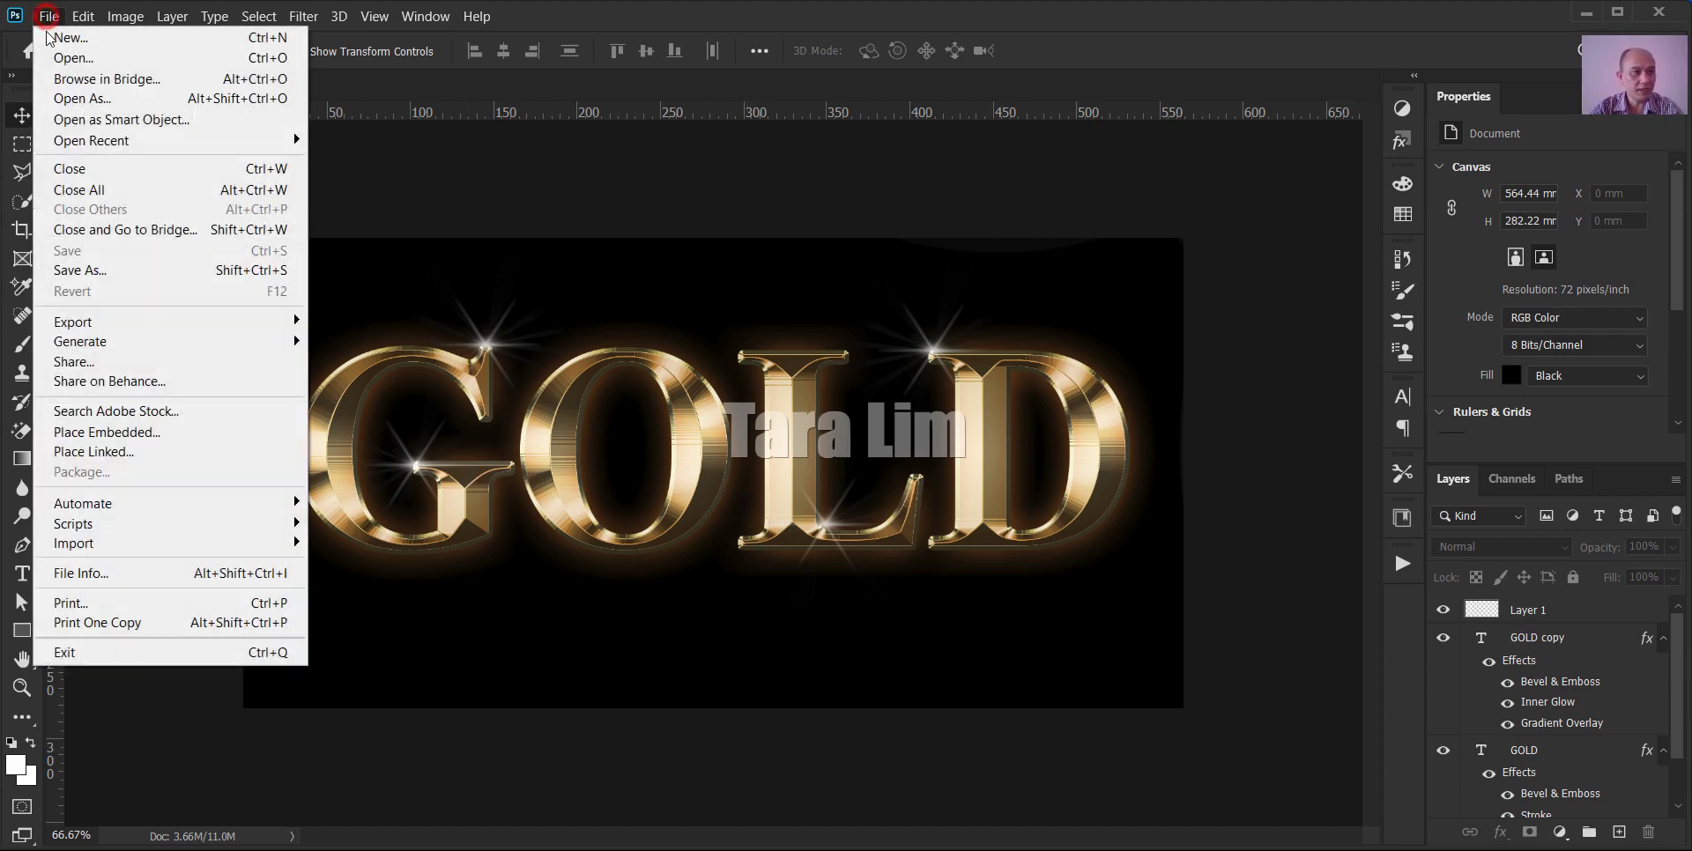
{"action": "left_click", "coordinate": [67, 34]}
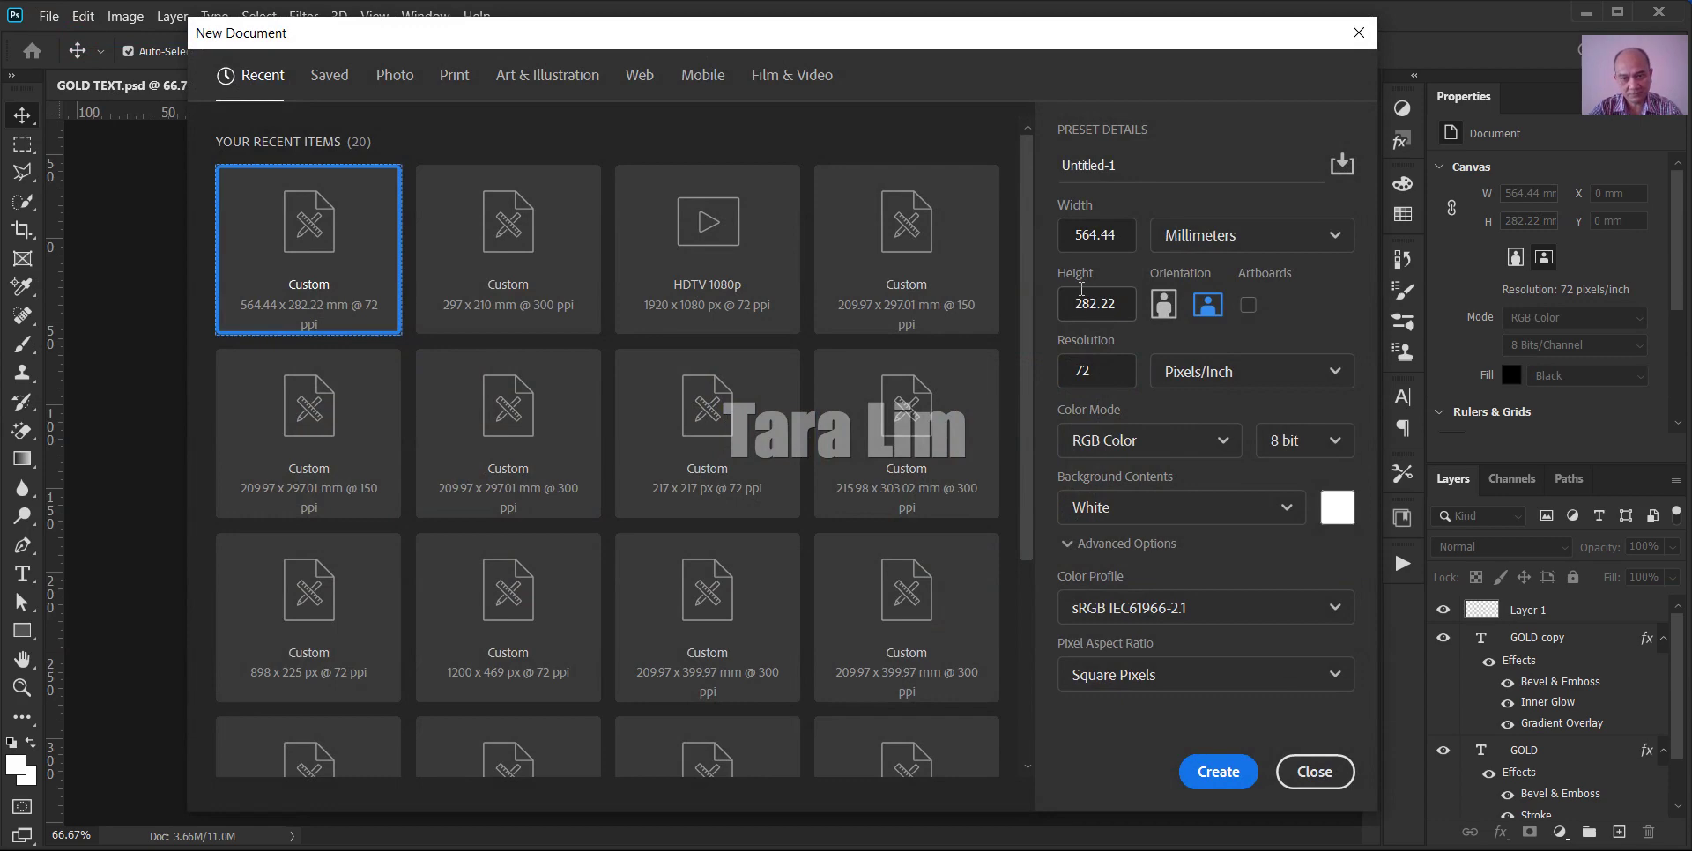
{"action": "left_click", "coordinate": [509, 237]}
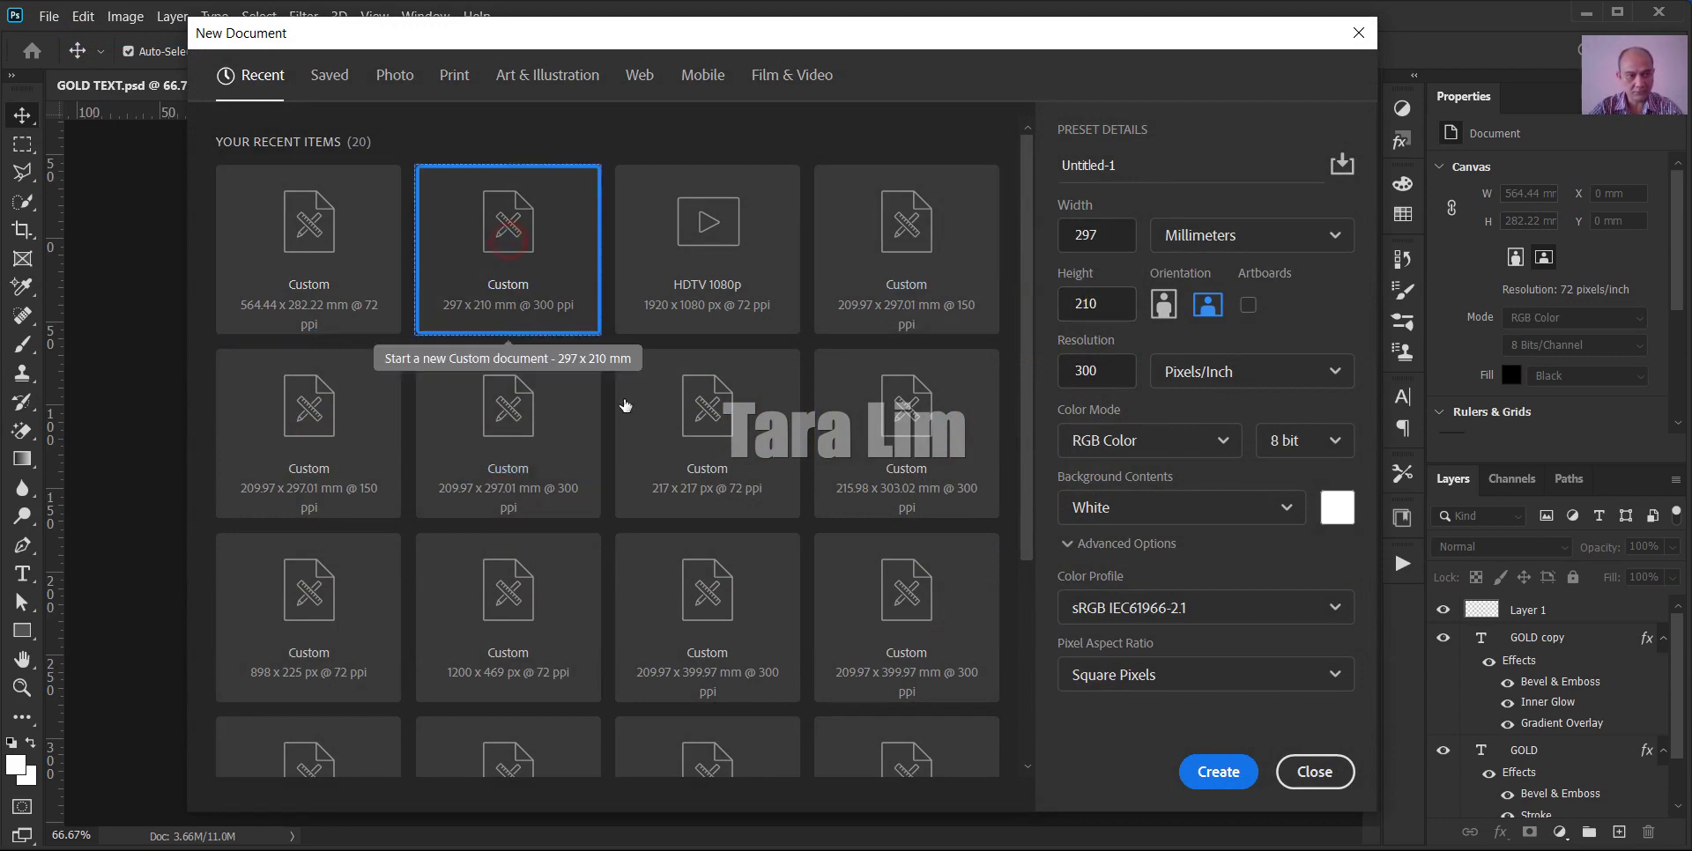
{"action": "left_click", "coordinate": [1217, 773]}
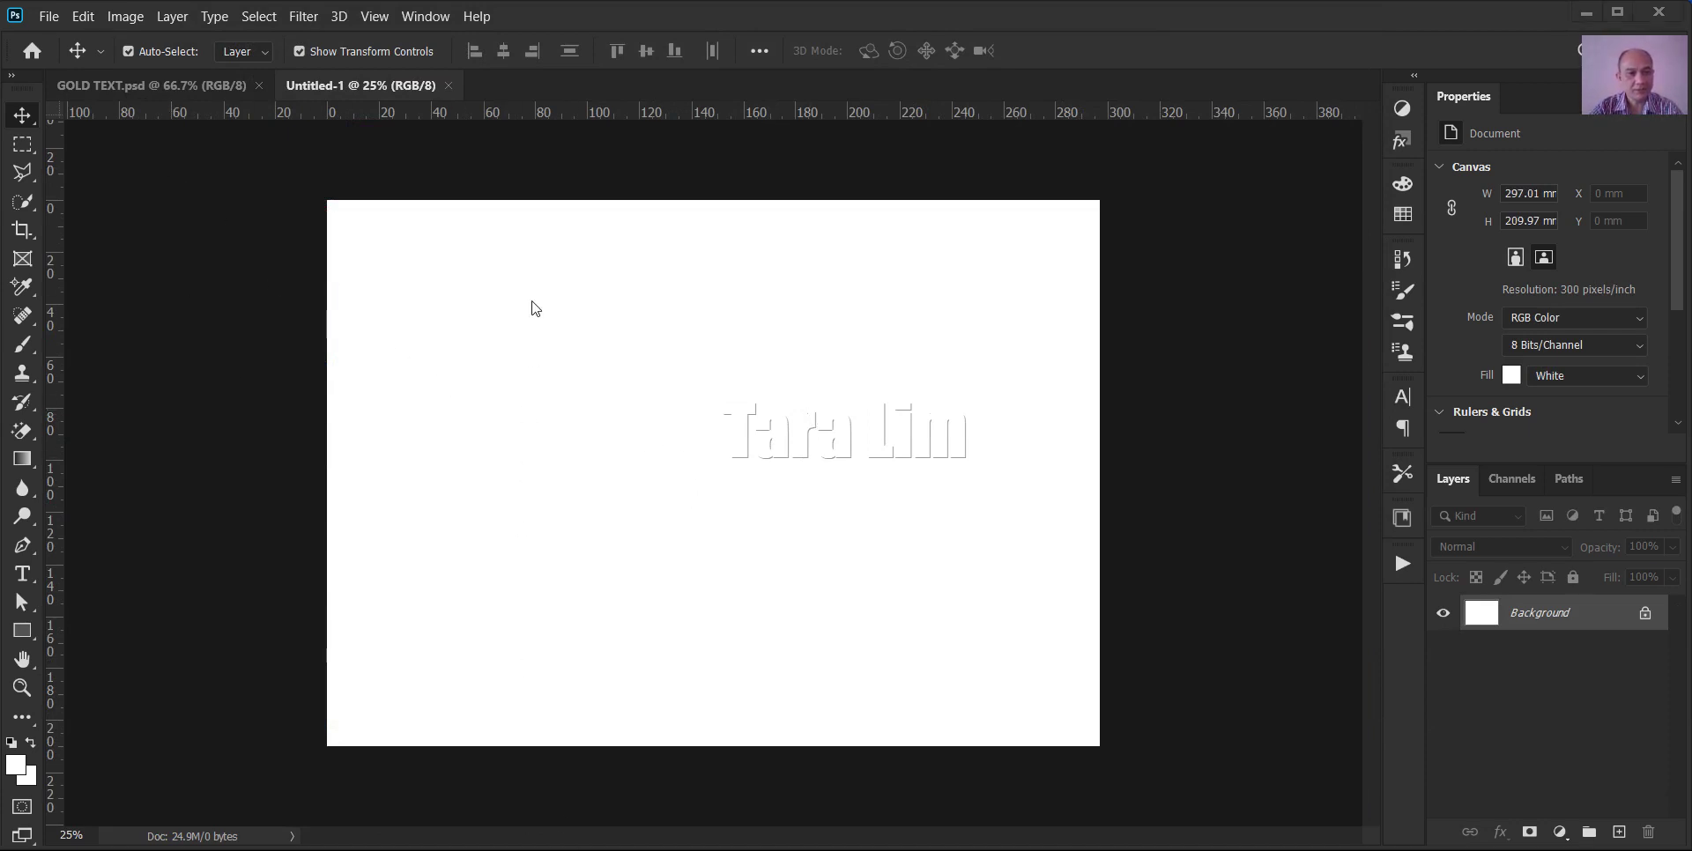
- Drag image 01 from File Explorer's Desktop folder onto the Untitled-1 canvas
{"action": "key", "text": "super+e"}
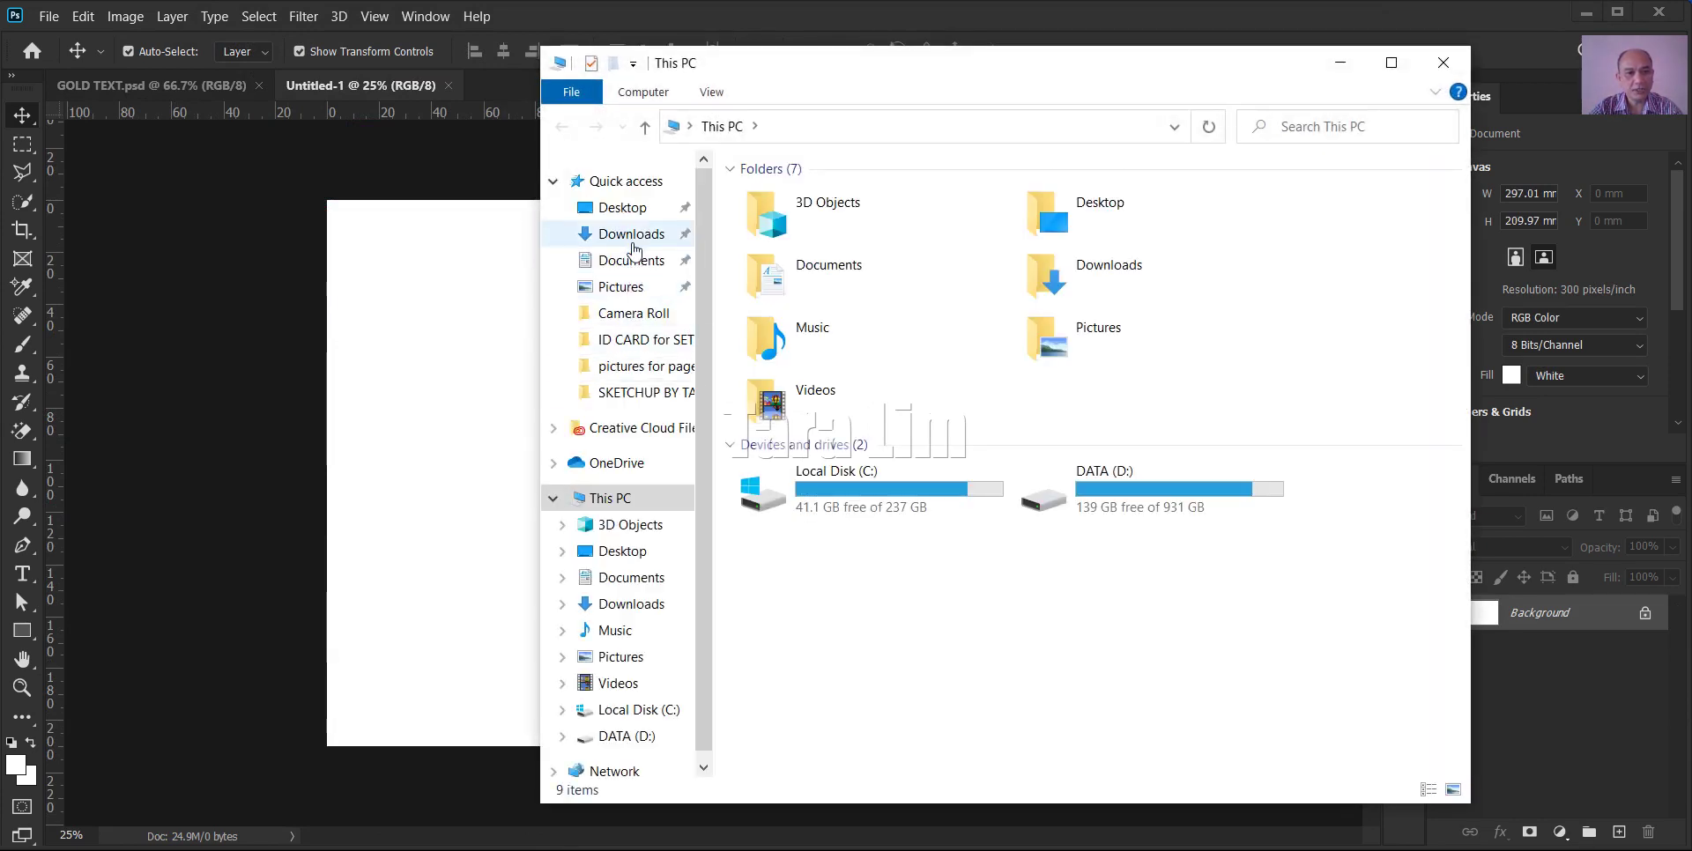
{"action": "left_click", "coordinate": [626, 208]}
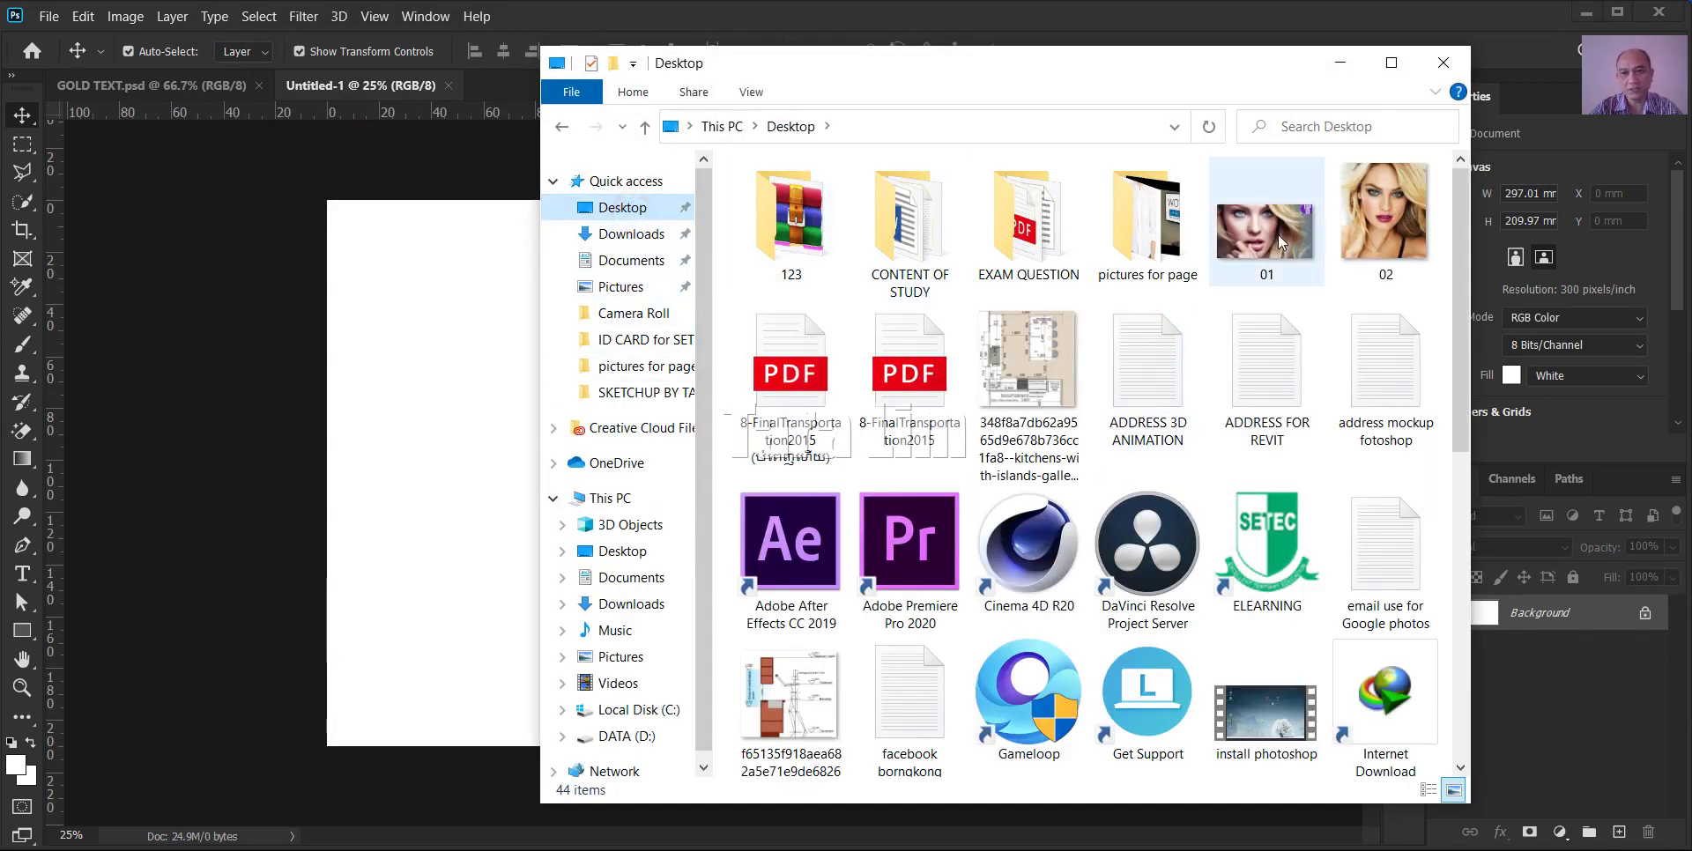
{"action": "left_click", "coordinate": [1255, 267]}
{"action": "mouse_move", "coordinate": [1248, 256]}
{"action": "left_mouse_down"}
{"action": "mouse_move", "coordinate": [399, 569]}
{"action": "mouse_move", "coordinate": [536, 553]}
{"action": "left_mouse_up"}
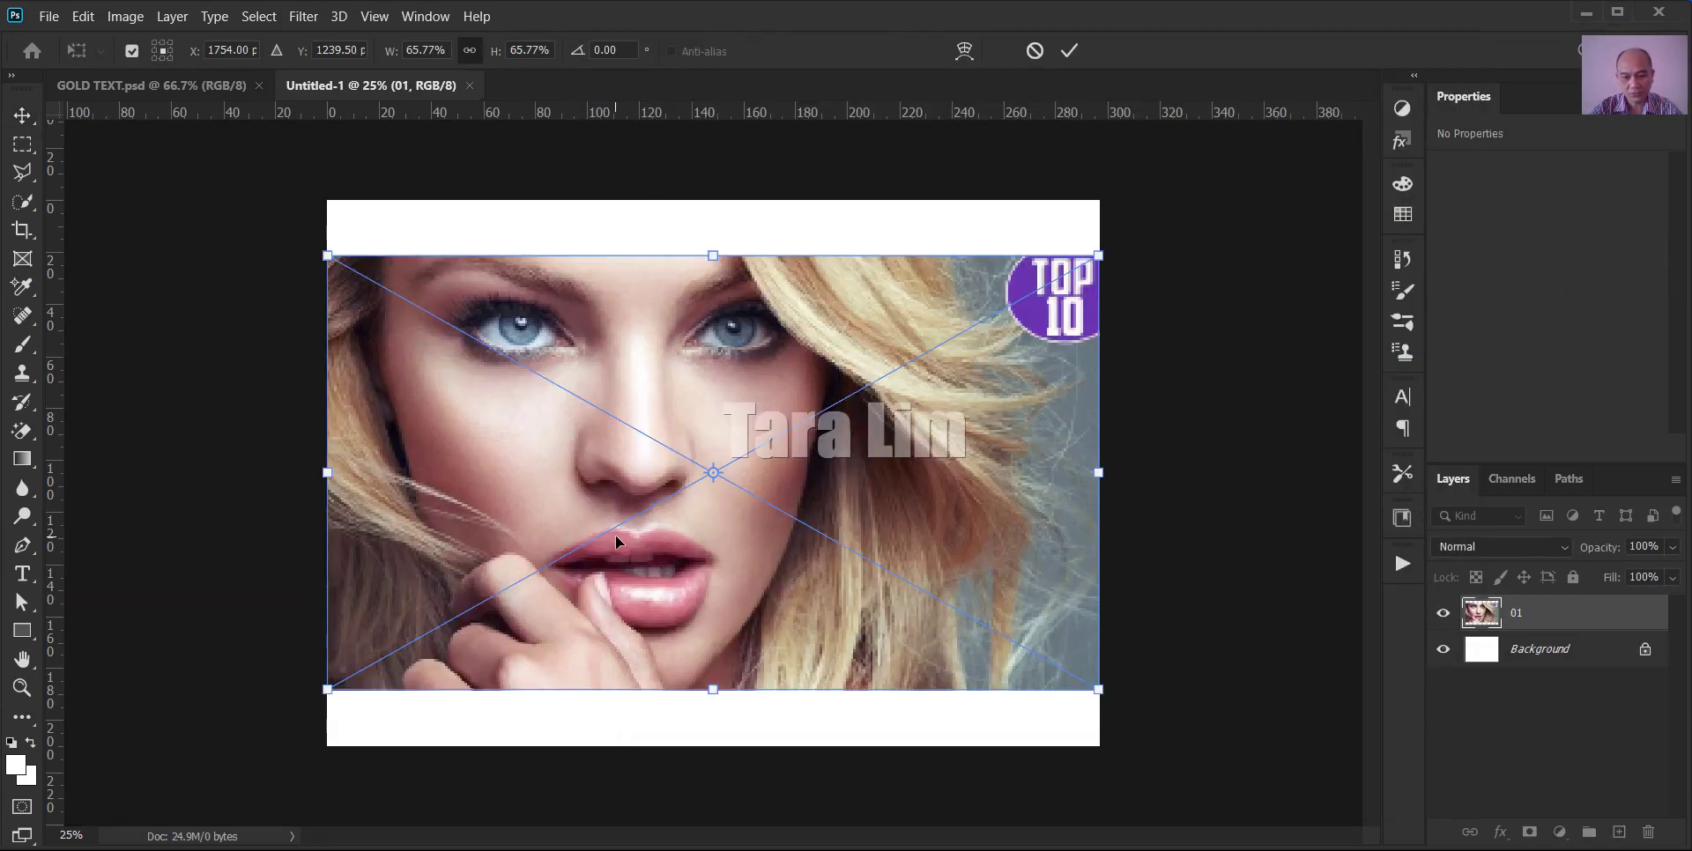
- Commit the placed 01 image, deselect it, then reselect layer 01 in the Layers panel
{"action": "key", "text": "Return"}
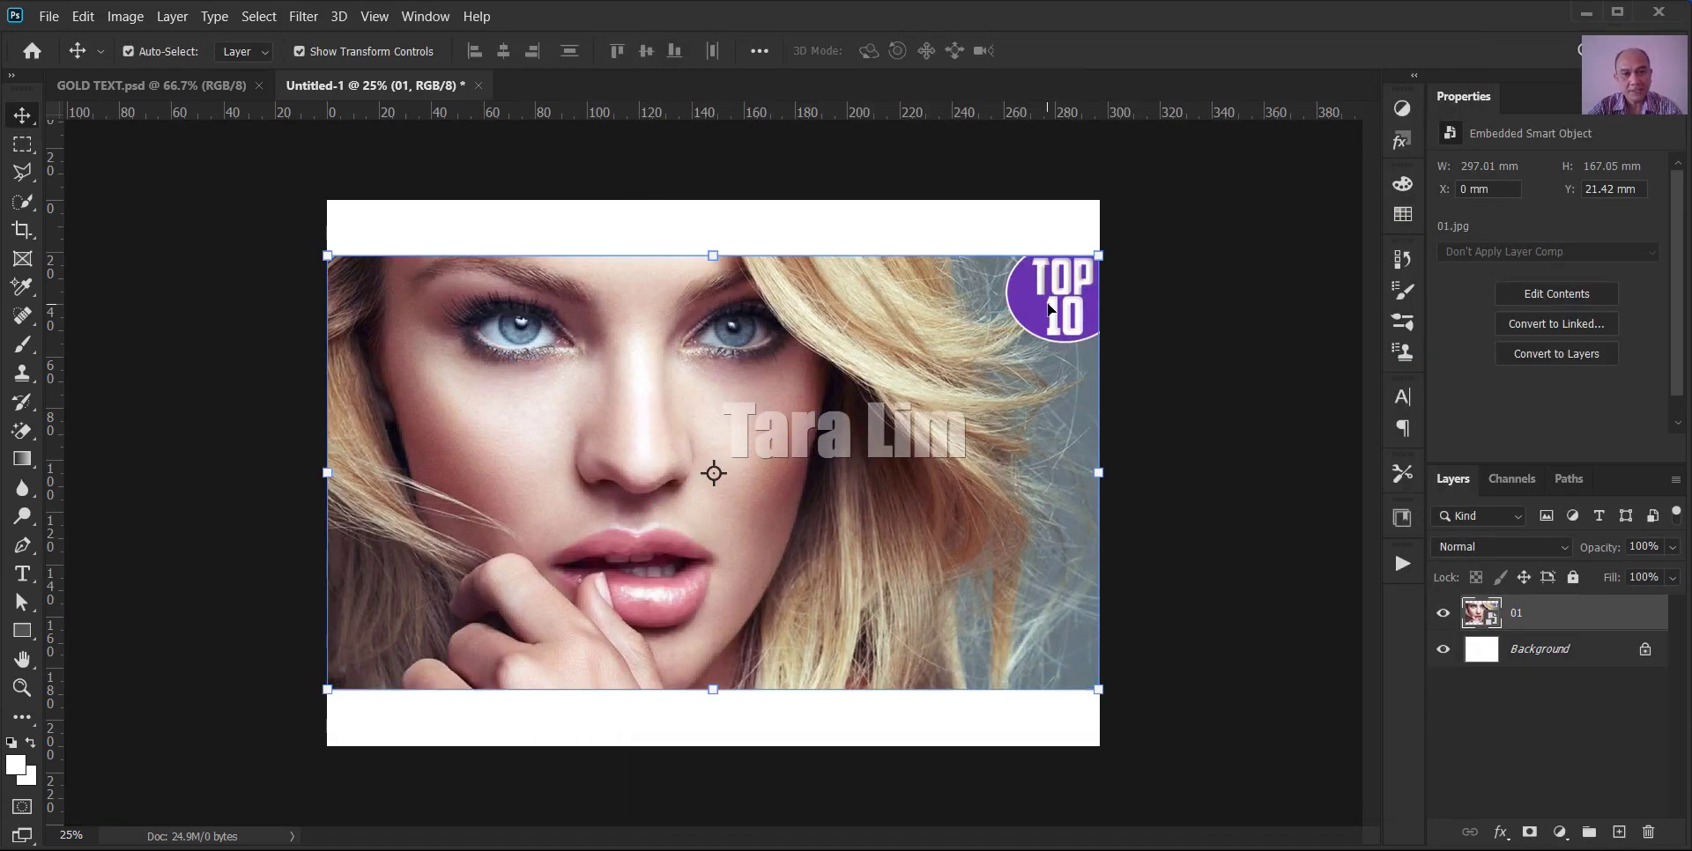
{"action": "left_click", "coordinate": [1092, 181]}
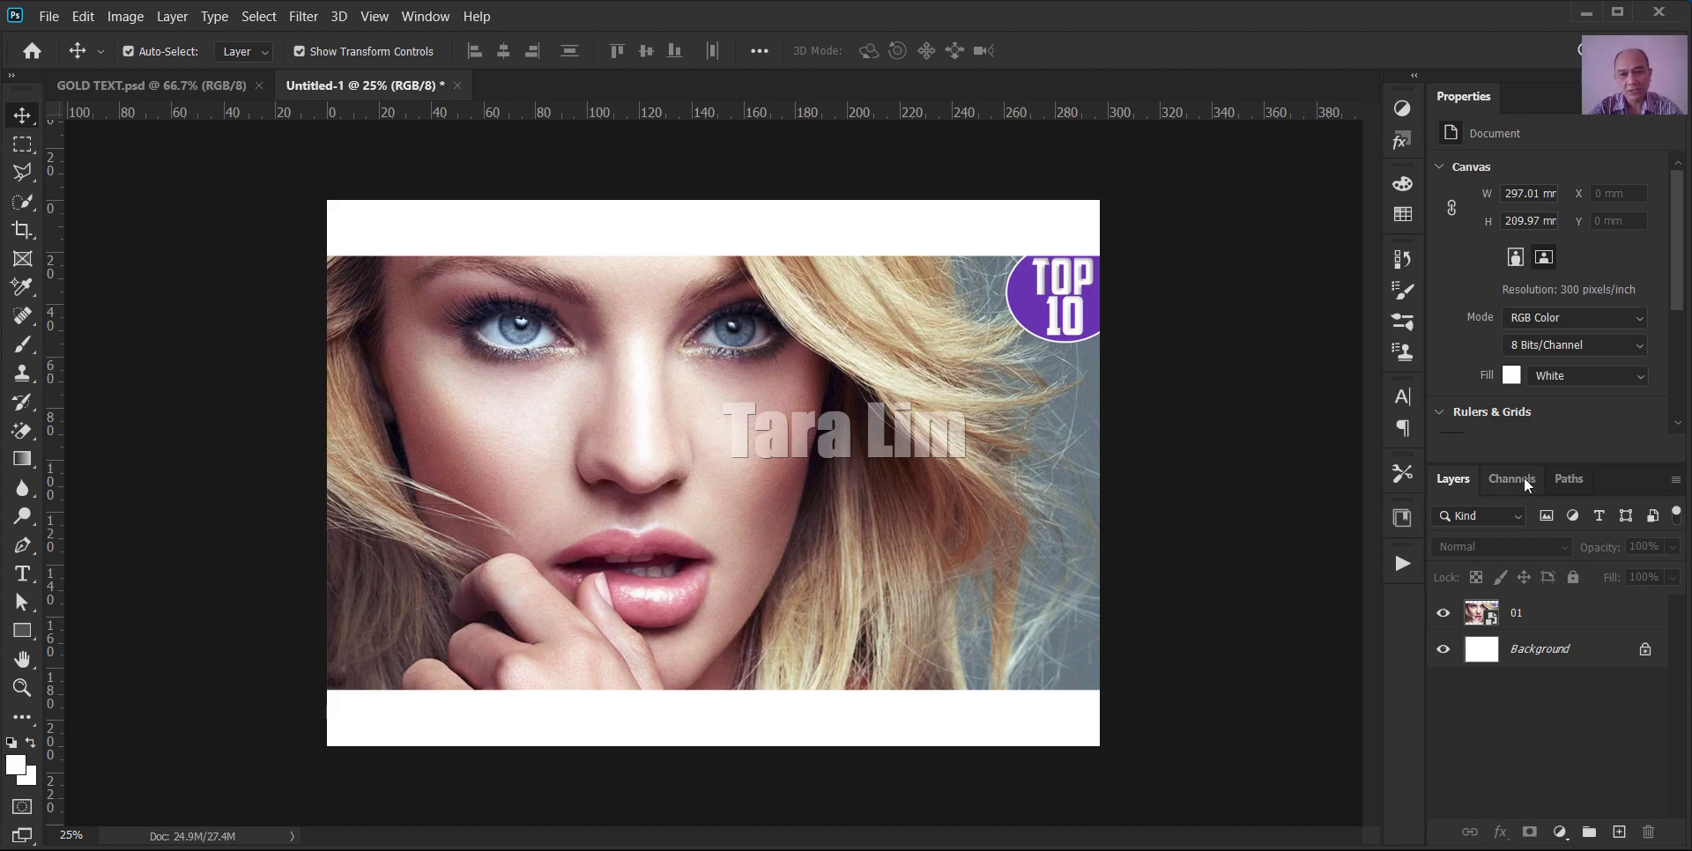
{"action": "left_click", "coordinate": [1553, 614]}
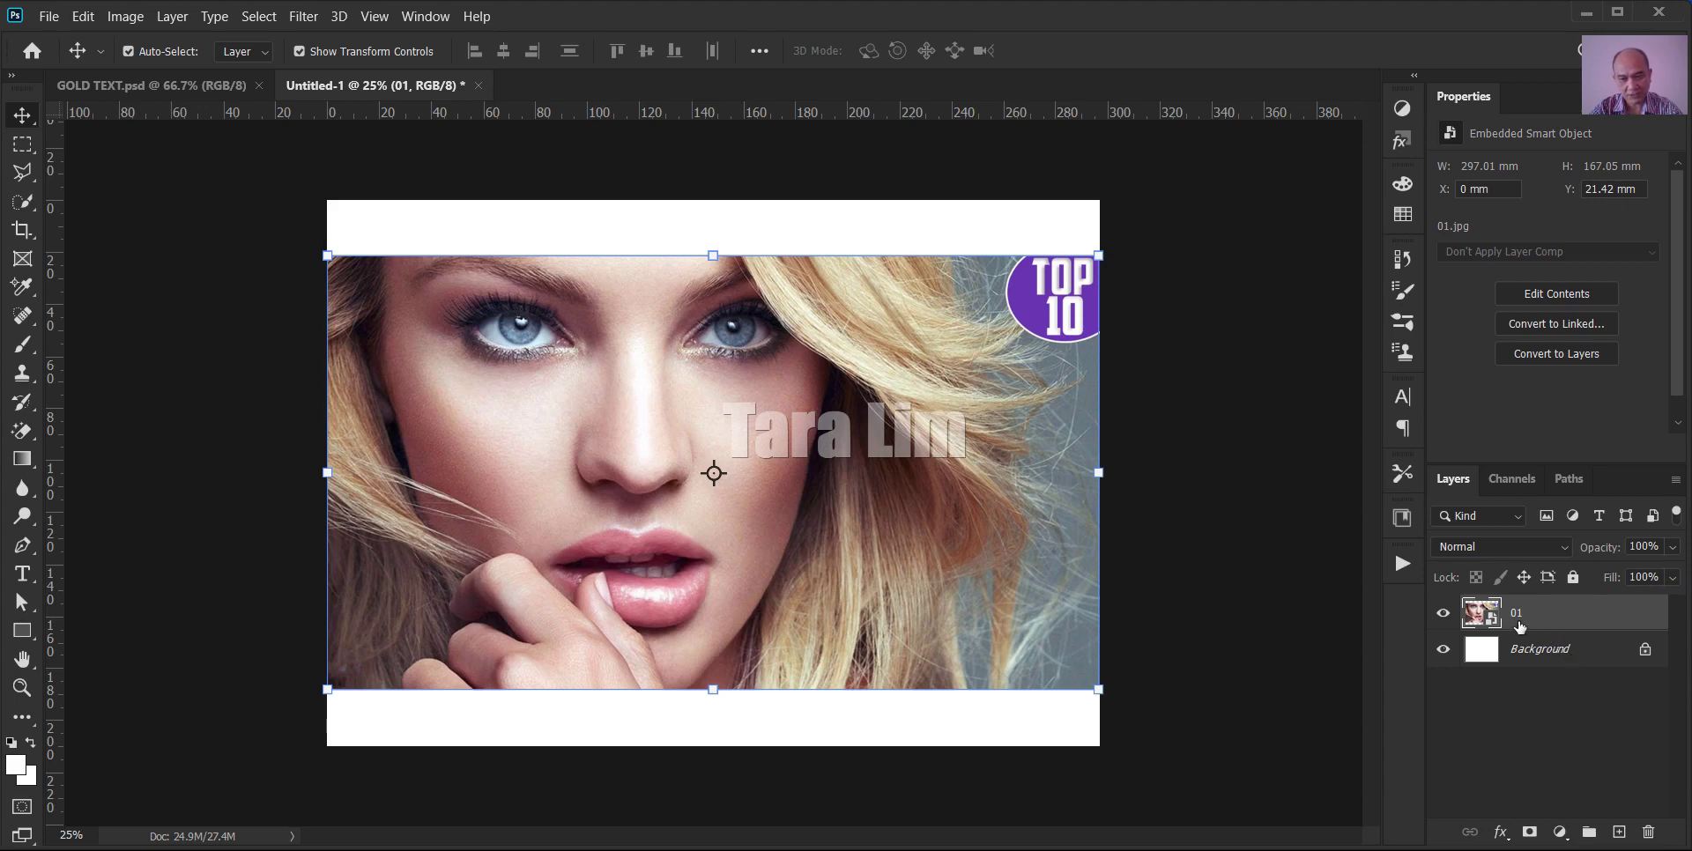
- Crop the canvas to about 260 mm wide, trimming the right side and top and bottom white bands
{"action": "left_click", "coordinate": [22, 230]}
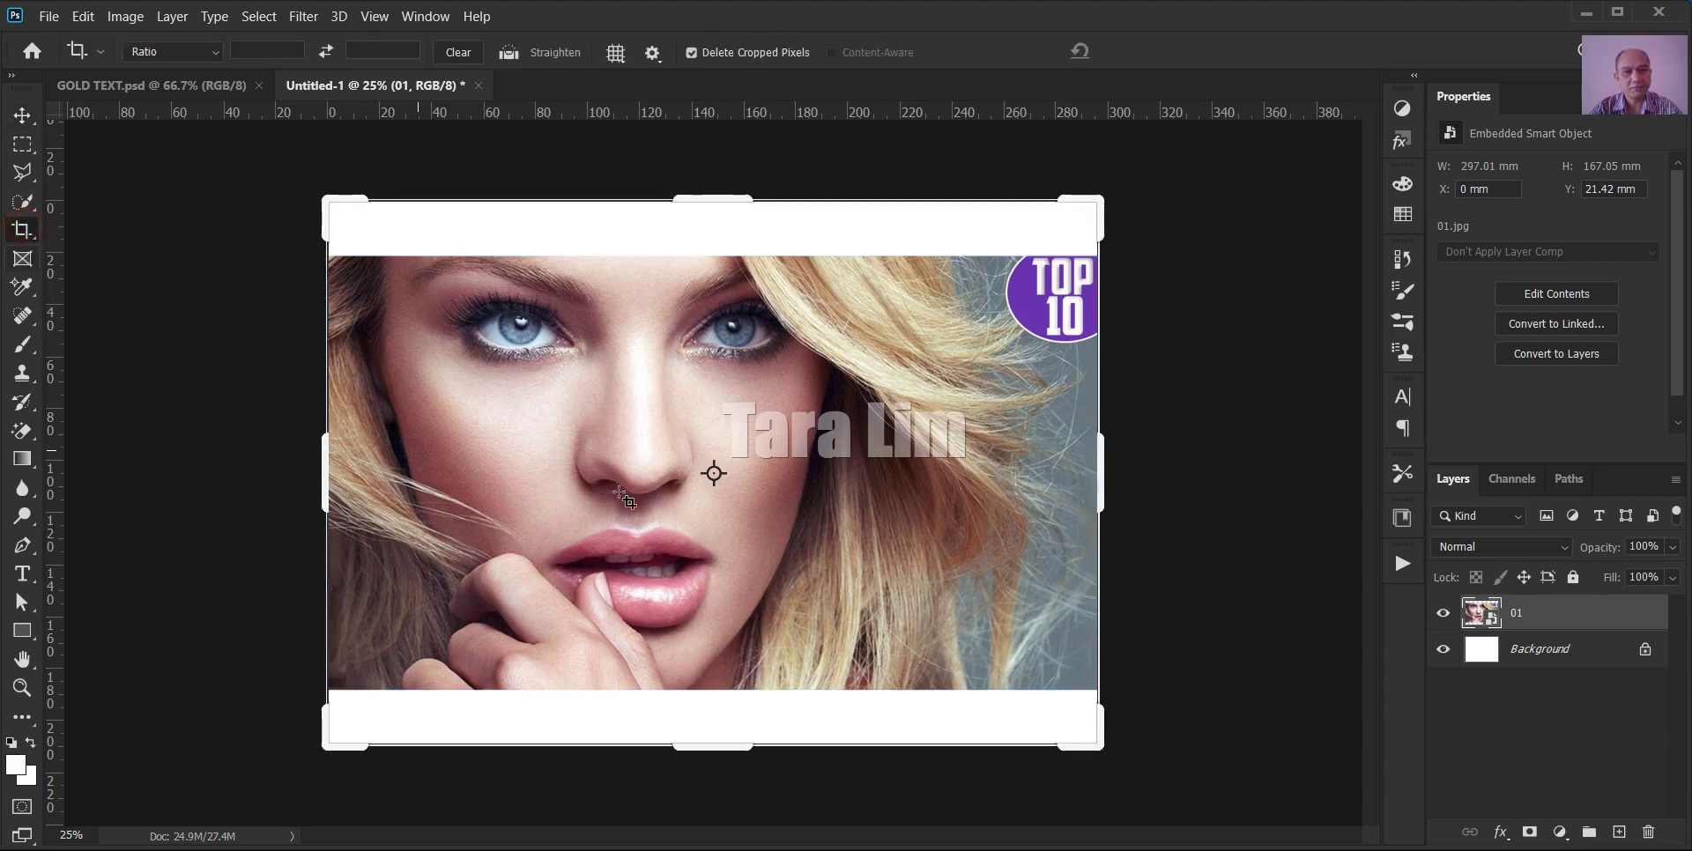
{"action": "left_click", "coordinate": [1102, 467]}
{"action": "left_click_drag", "start_coordinate": [1102, 466], "coordinate": [1055, 464]}
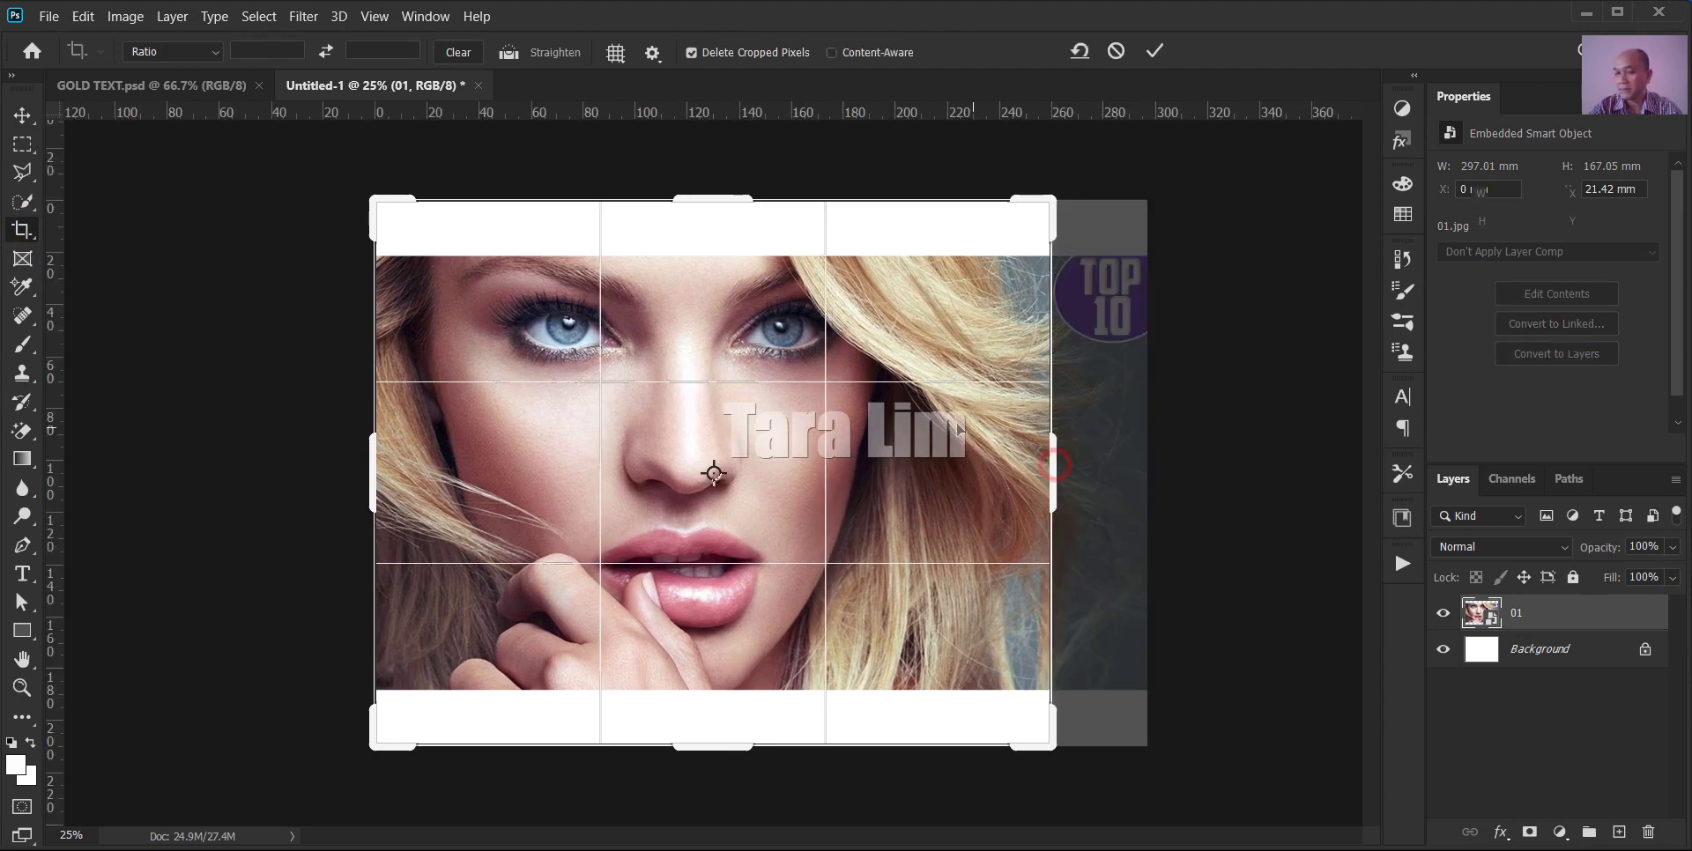
{"action": "left_click_drag", "start_coordinate": [705, 200], "coordinate": [702, 236]}
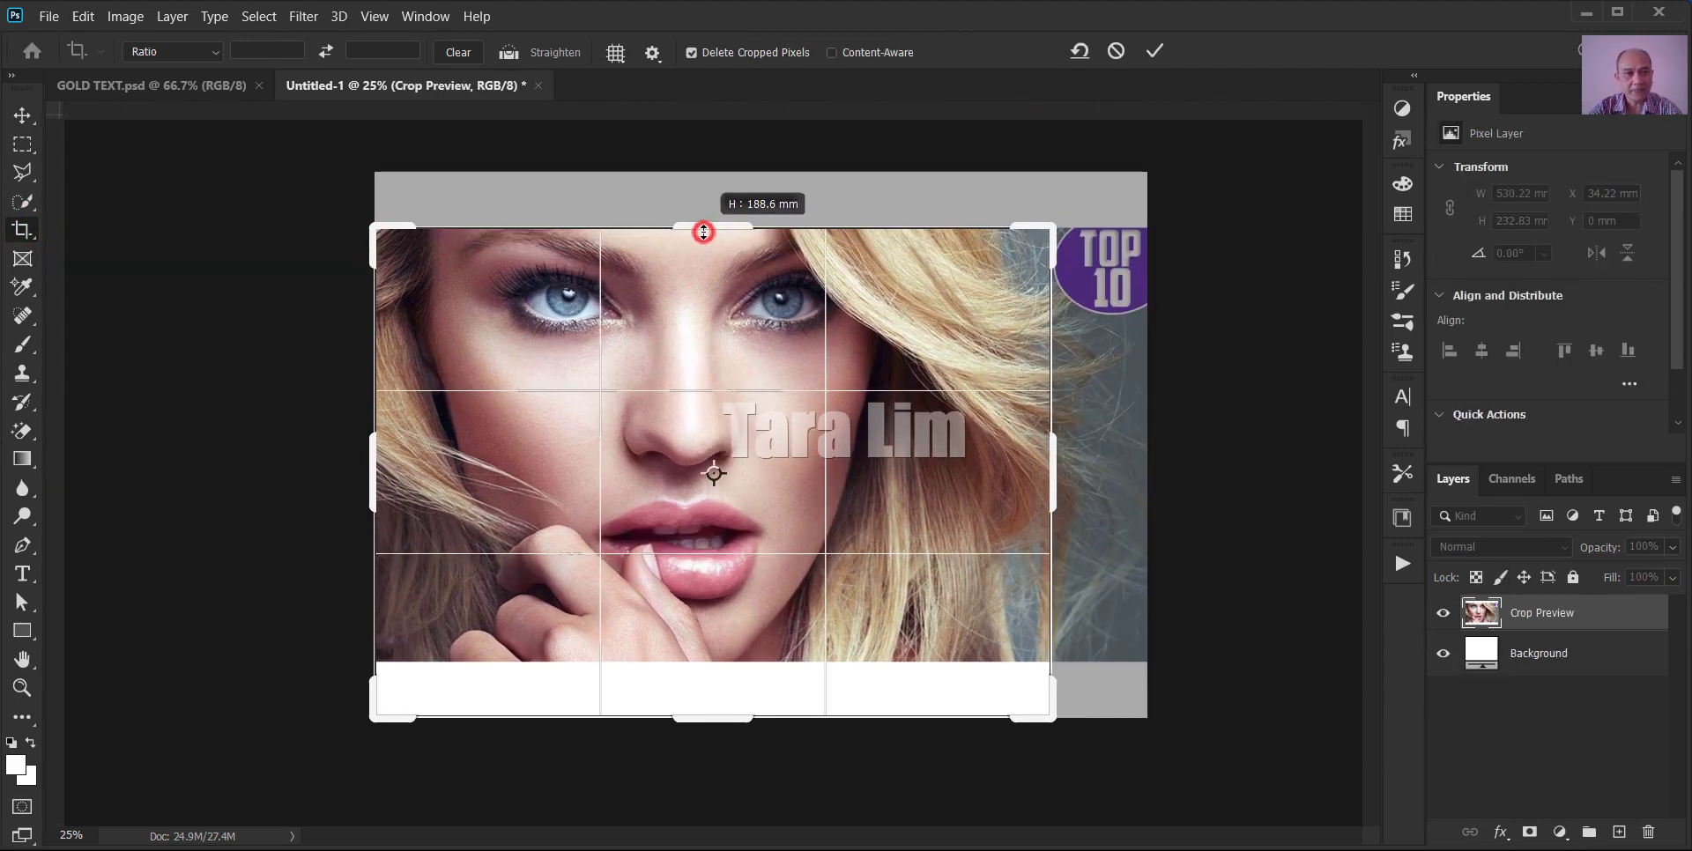
{"action": "left_click_drag", "start_coordinate": [711, 708], "coordinate": [711, 680]}
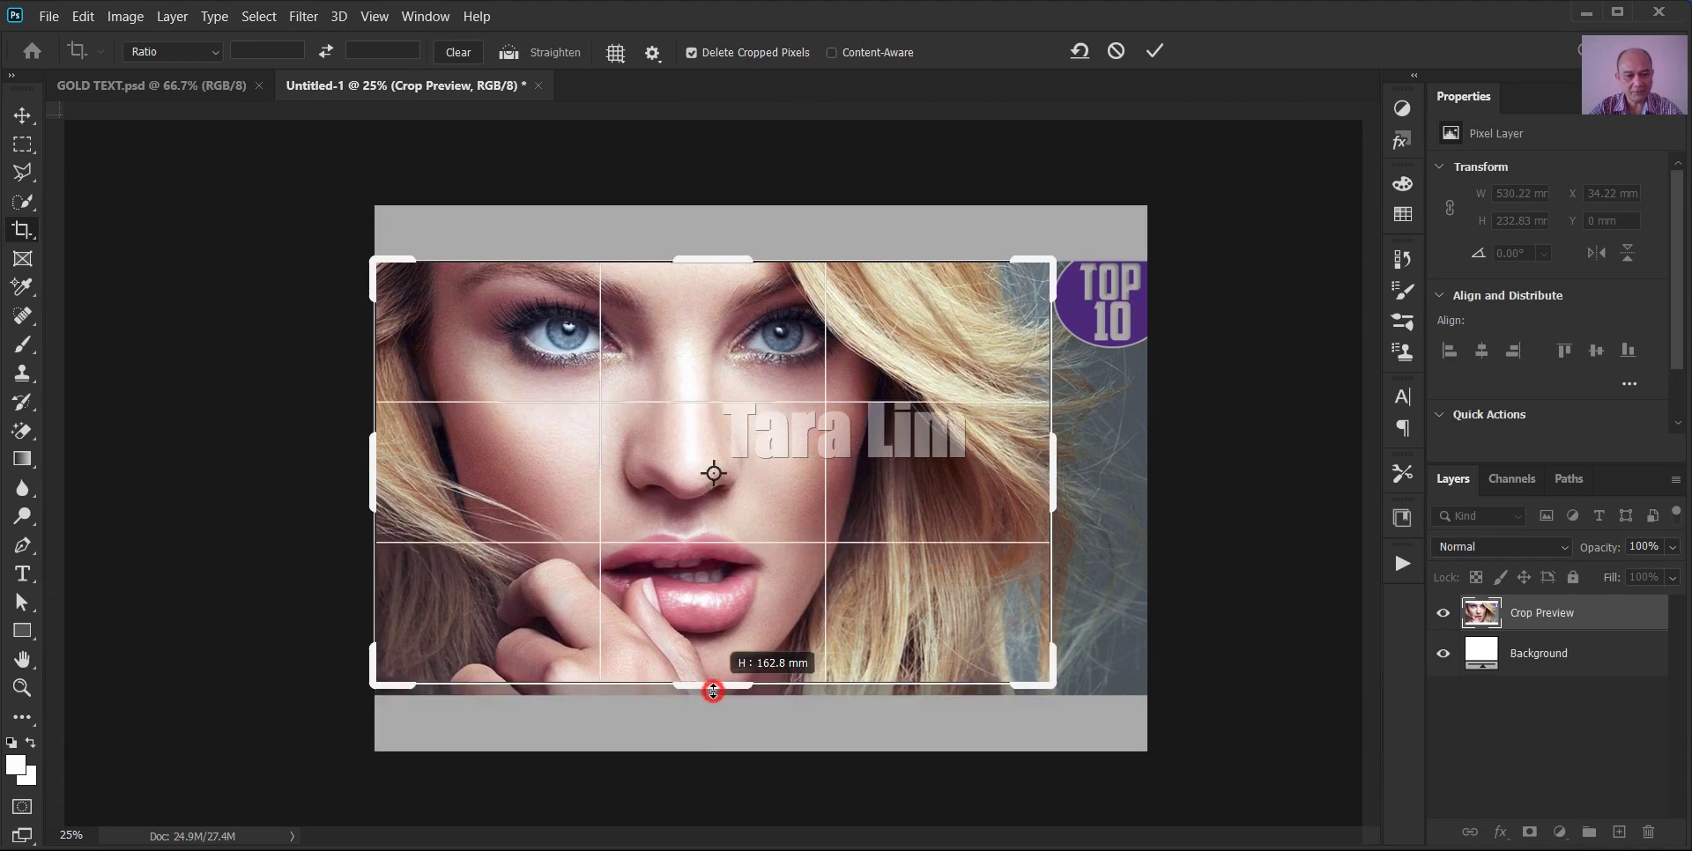
{"action": "key", "text": "Return"}
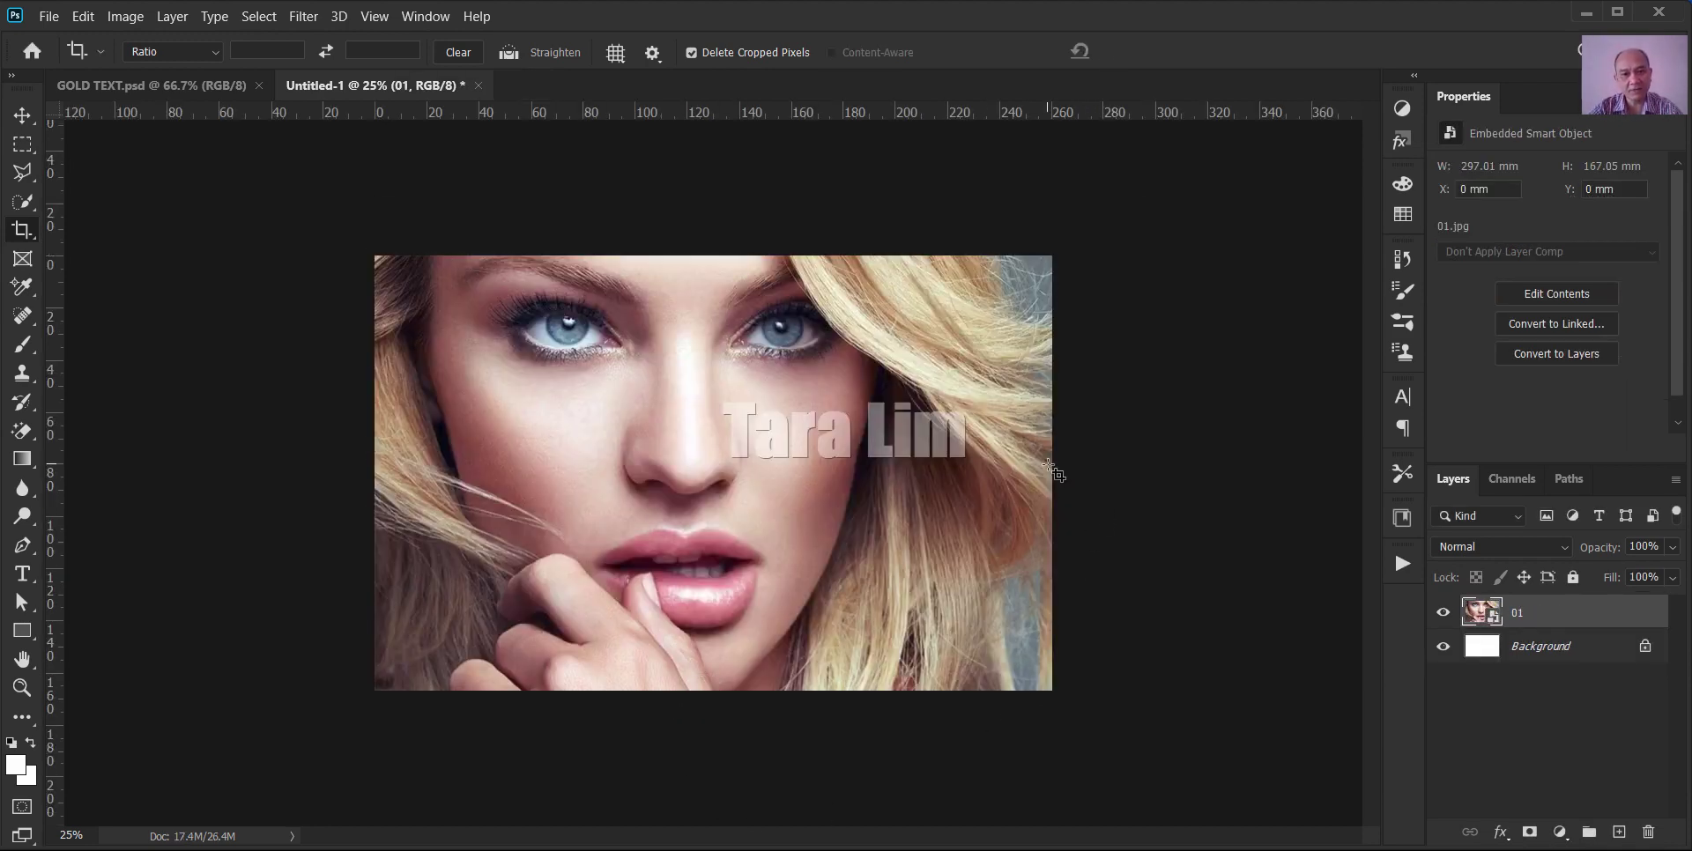
{"action": "key", "text": "v"}
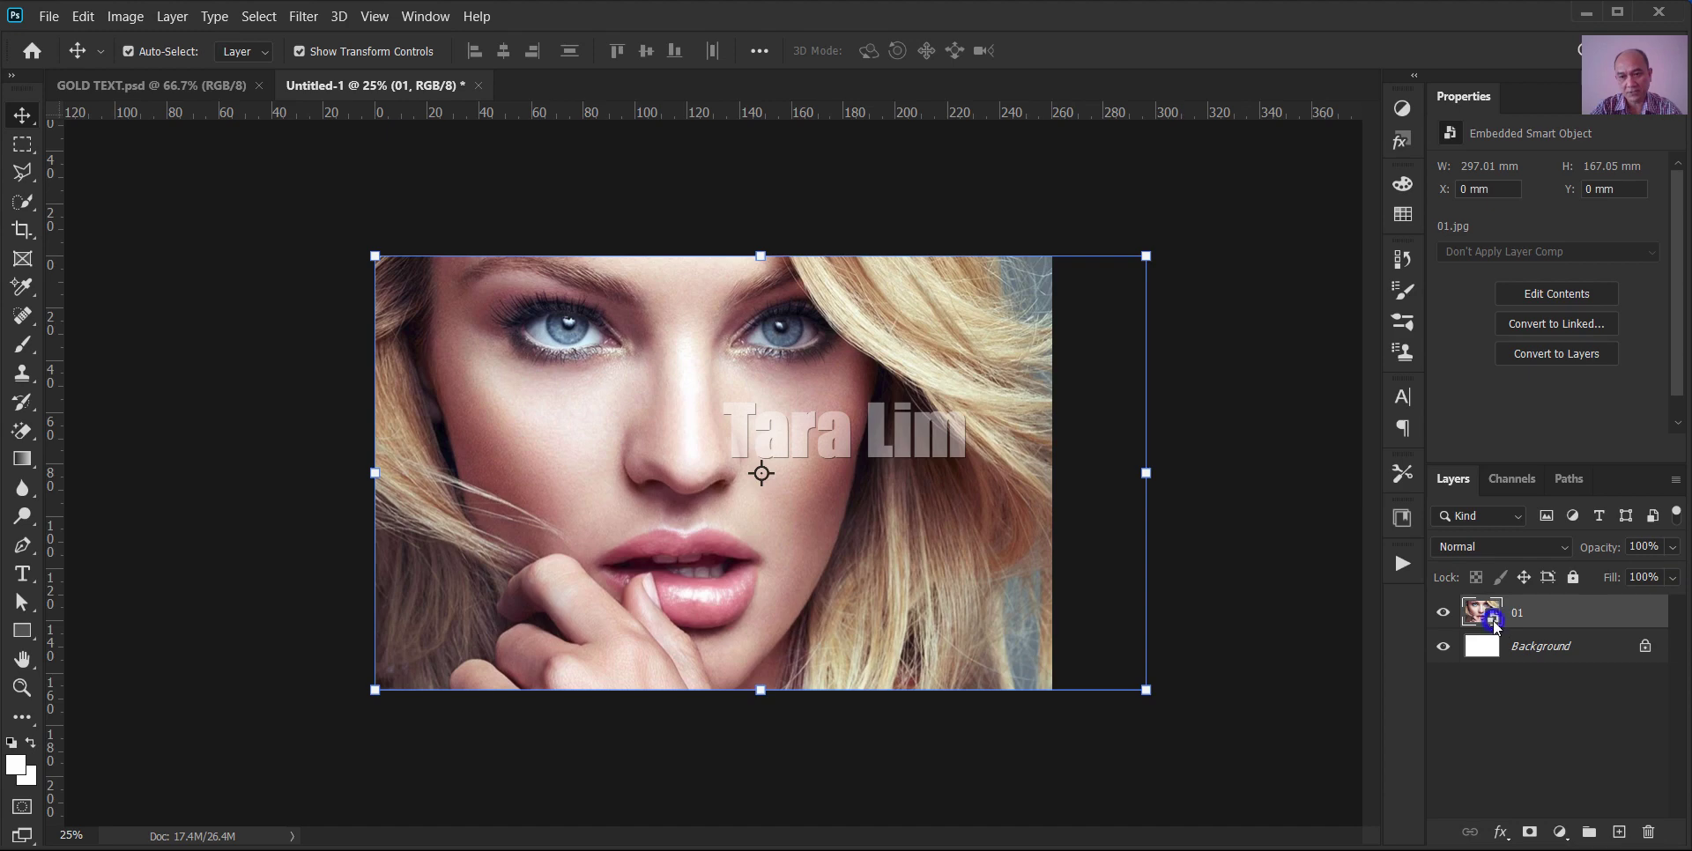
- Convert layer 01 from a smart object to a regular layer, retaining its transforms
{"action": "right_click", "coordinate": [1495, 623]}
{"action": "left_click", "coordinate": [1546, 703]}
{"action": "right_click", "coordinate": [1590, 610]}
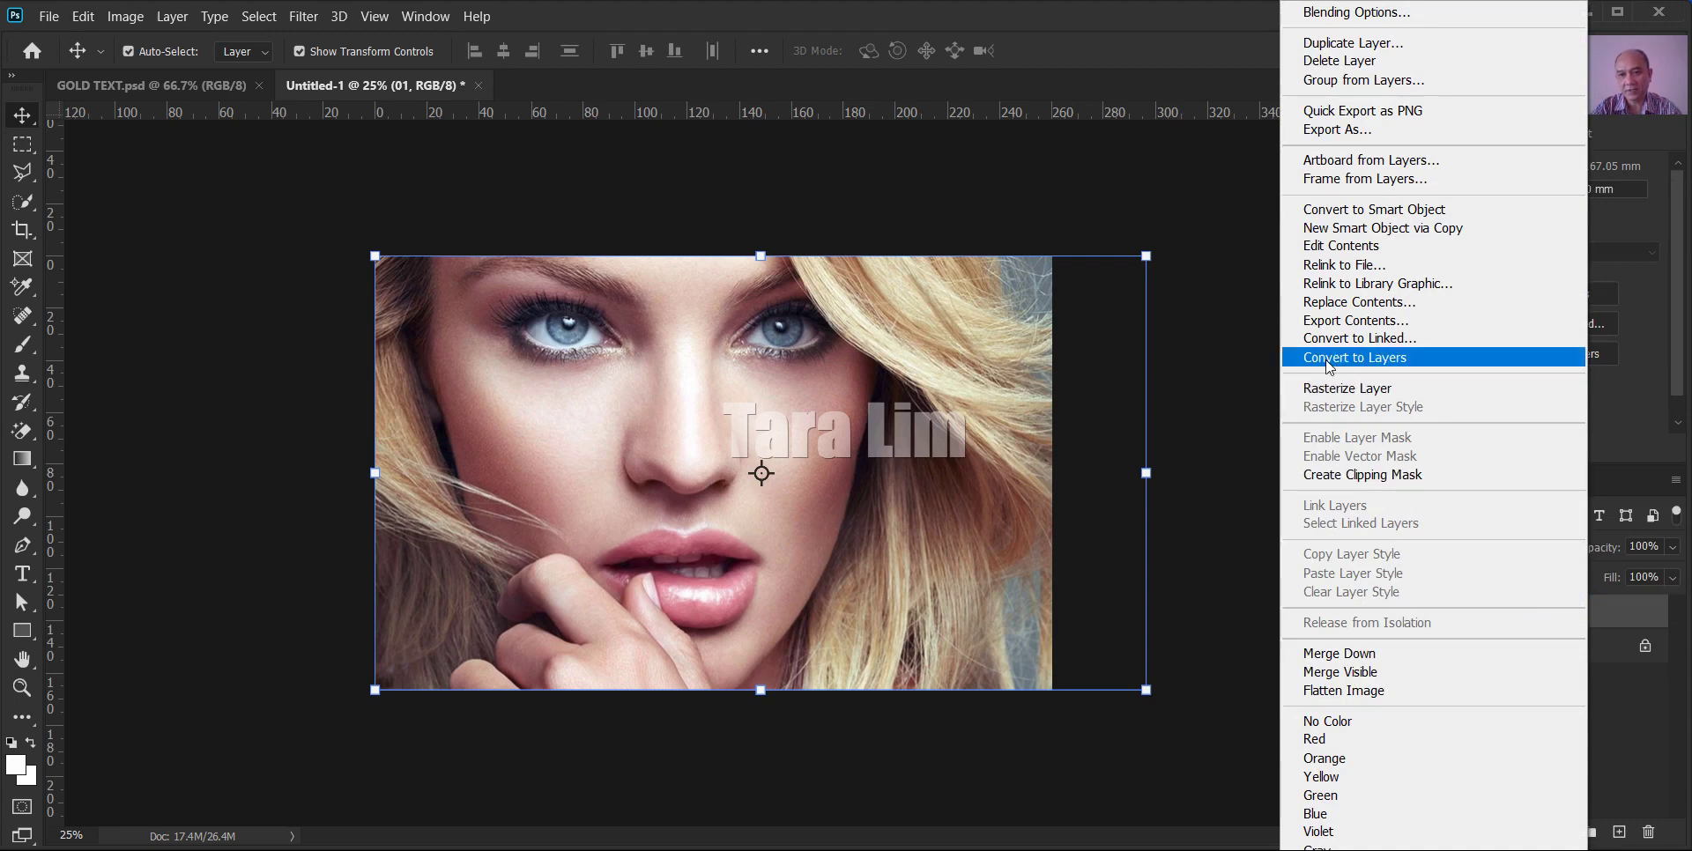
{"action": "left_click", "coordinate": [1366, 361]}
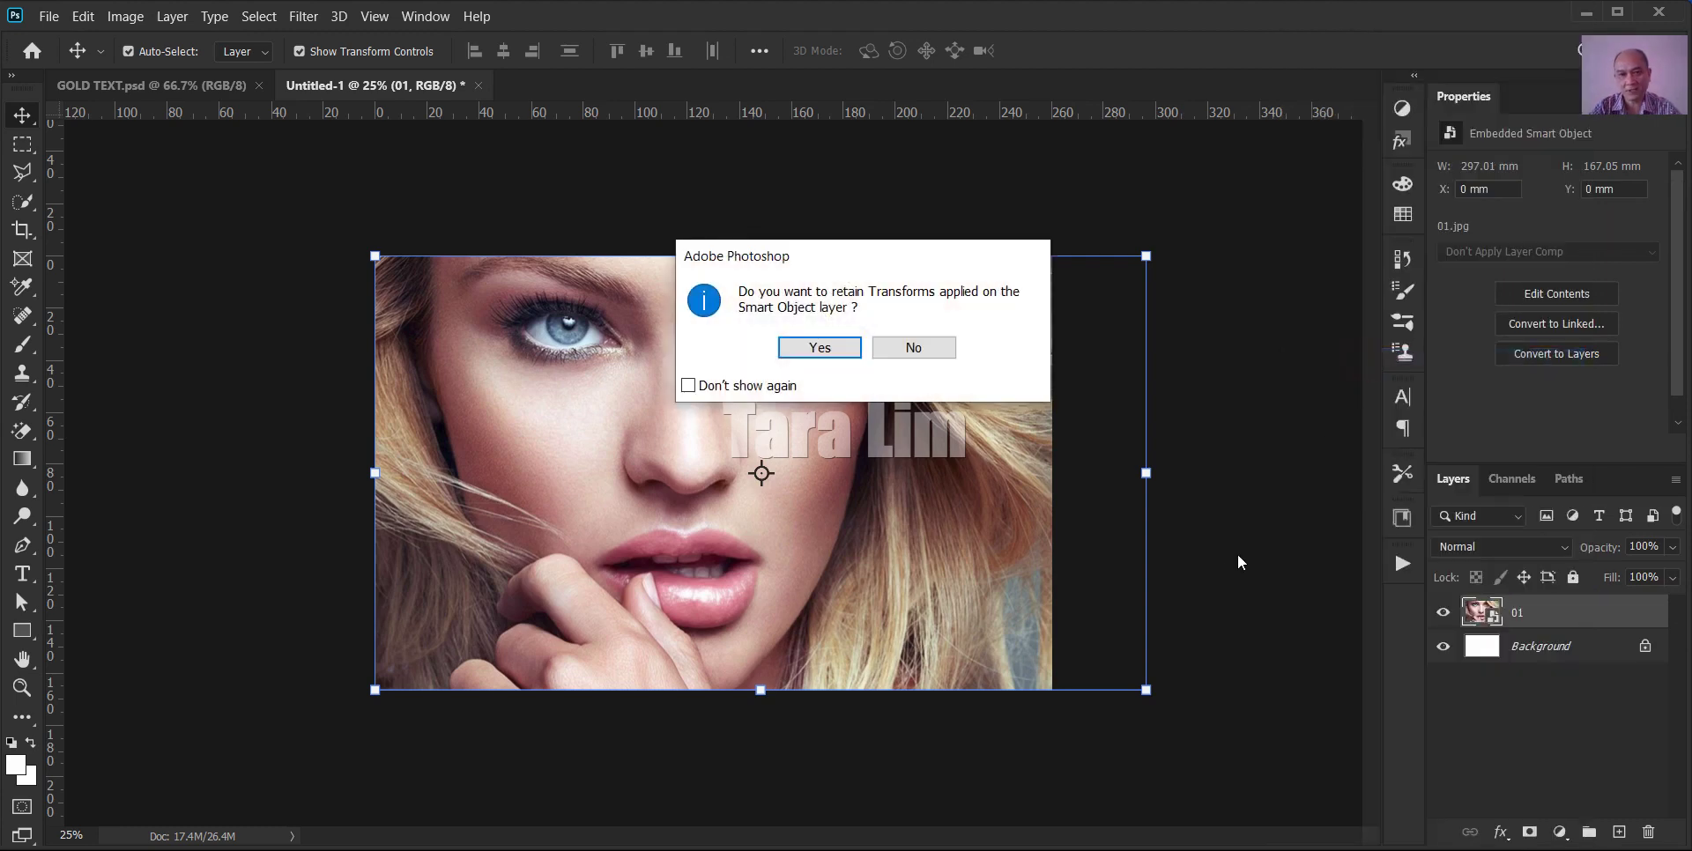
{"action": "left_click", "coordinate": [833, 348]}
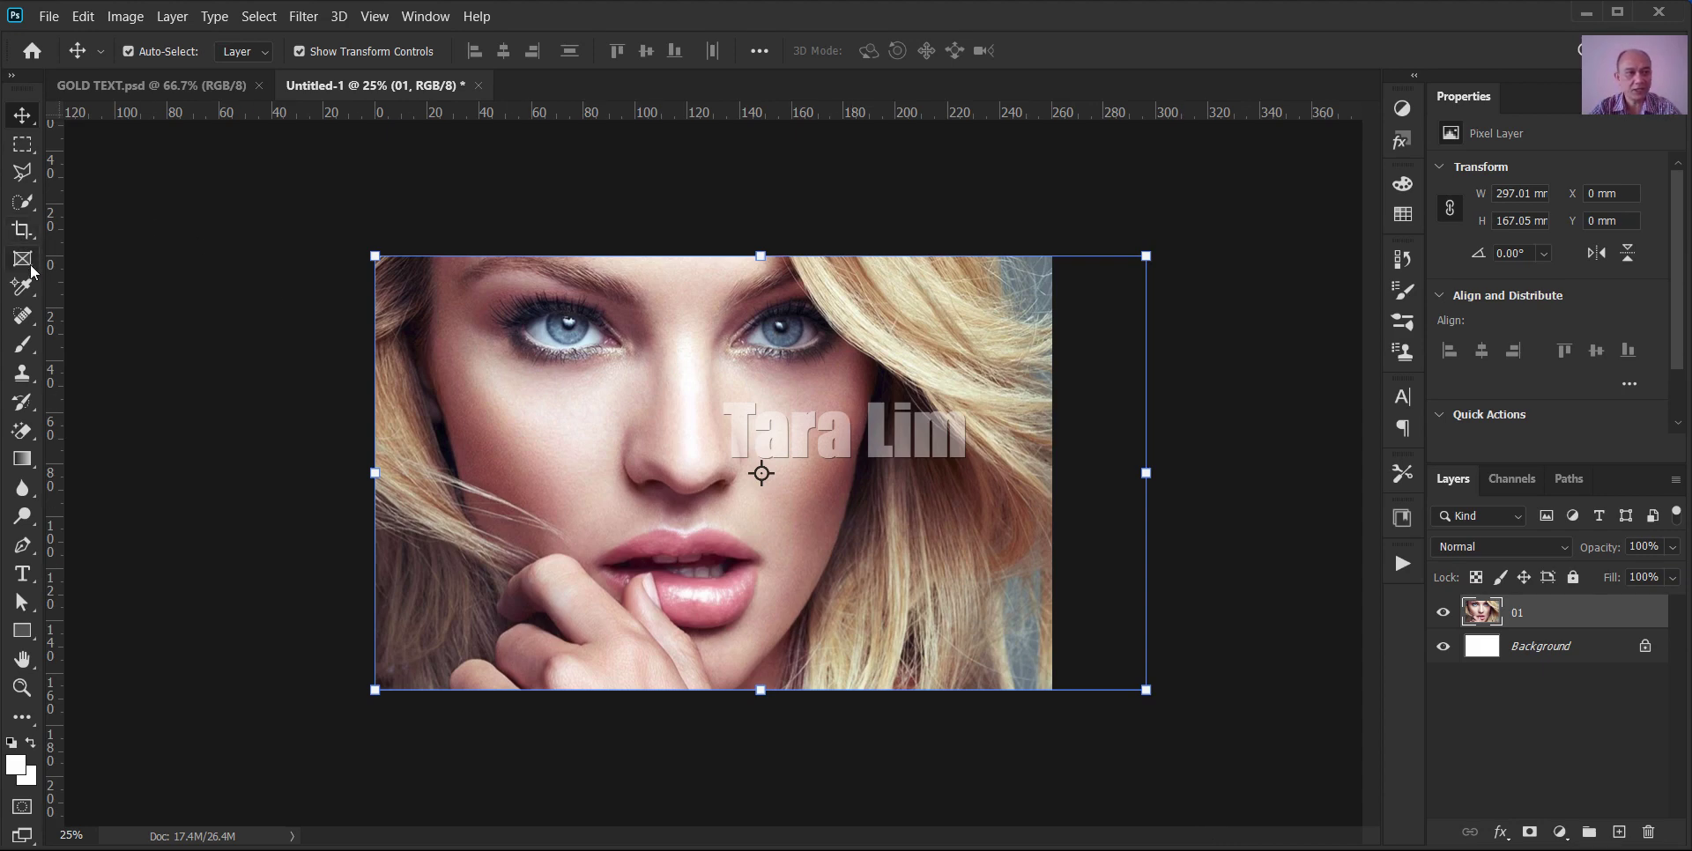
{"action": "left_click", "coordinate": [23, 230]}
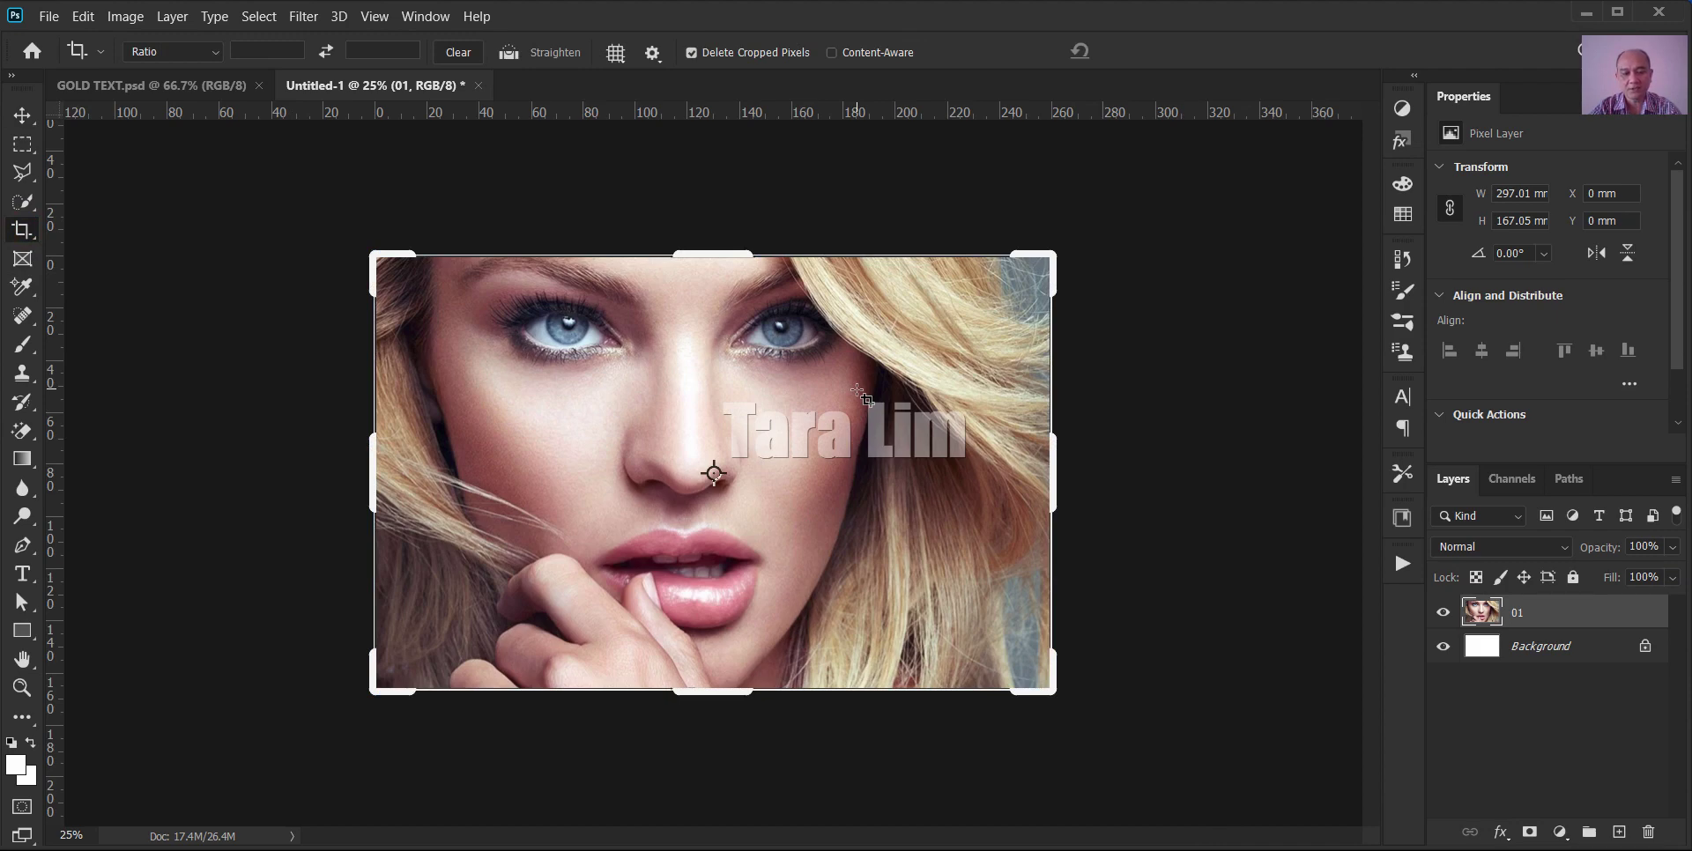
- Commit a crop with Delete Cropped Pixels on, trimming layer 01 to 260.43 mm wide
{"action": "left_click", "coordinate": [861, 397]}
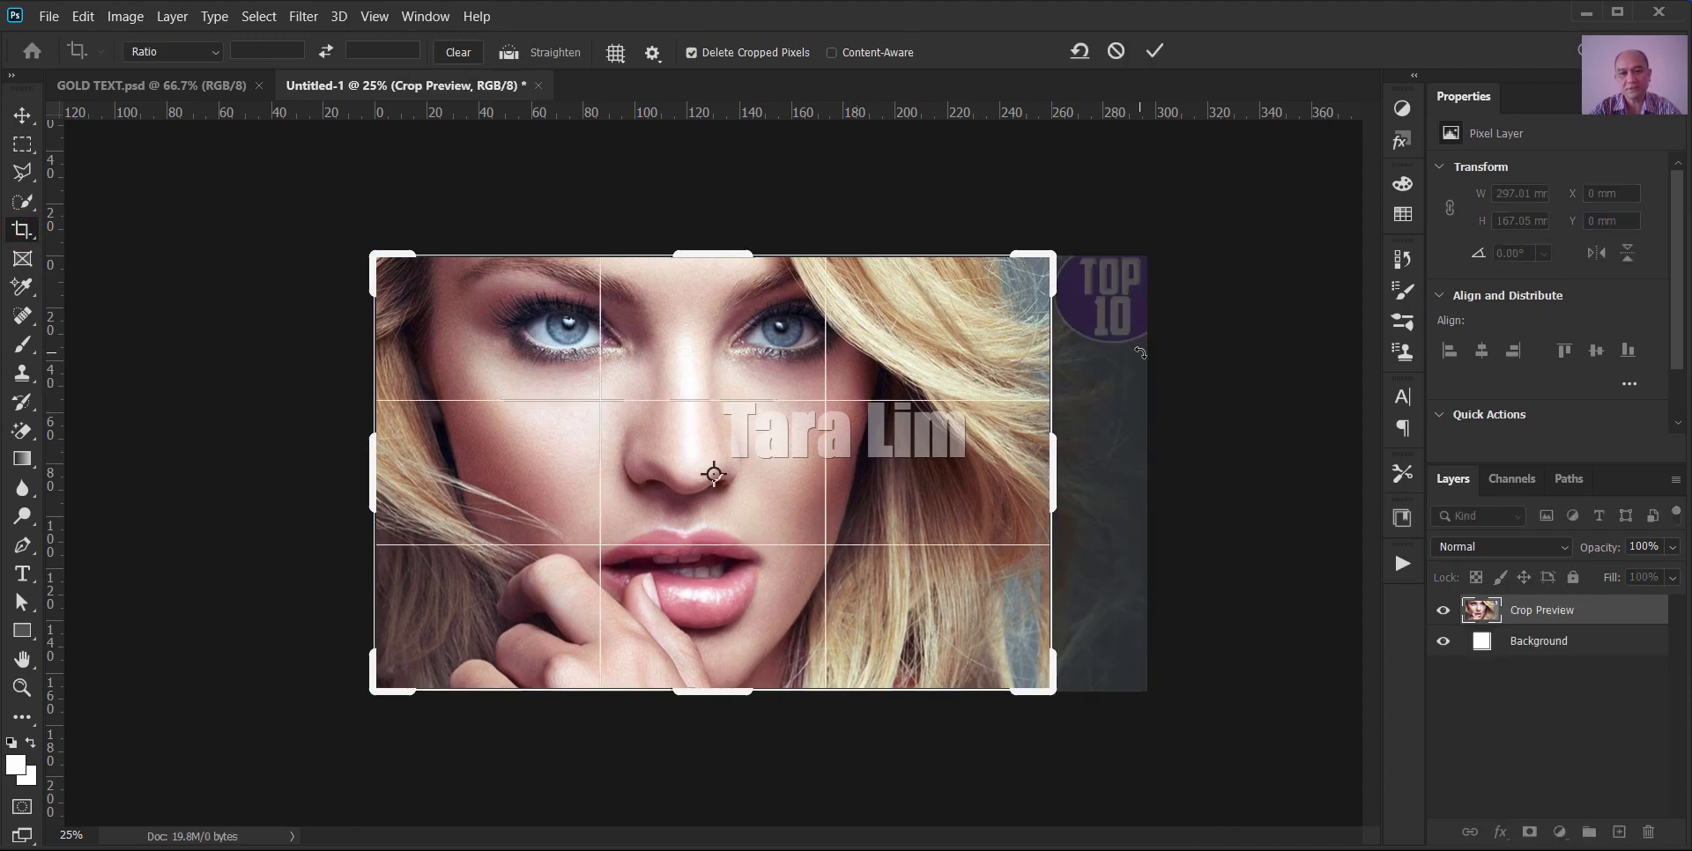
{"action": "left_click", "coordinate": [1154, 50]}
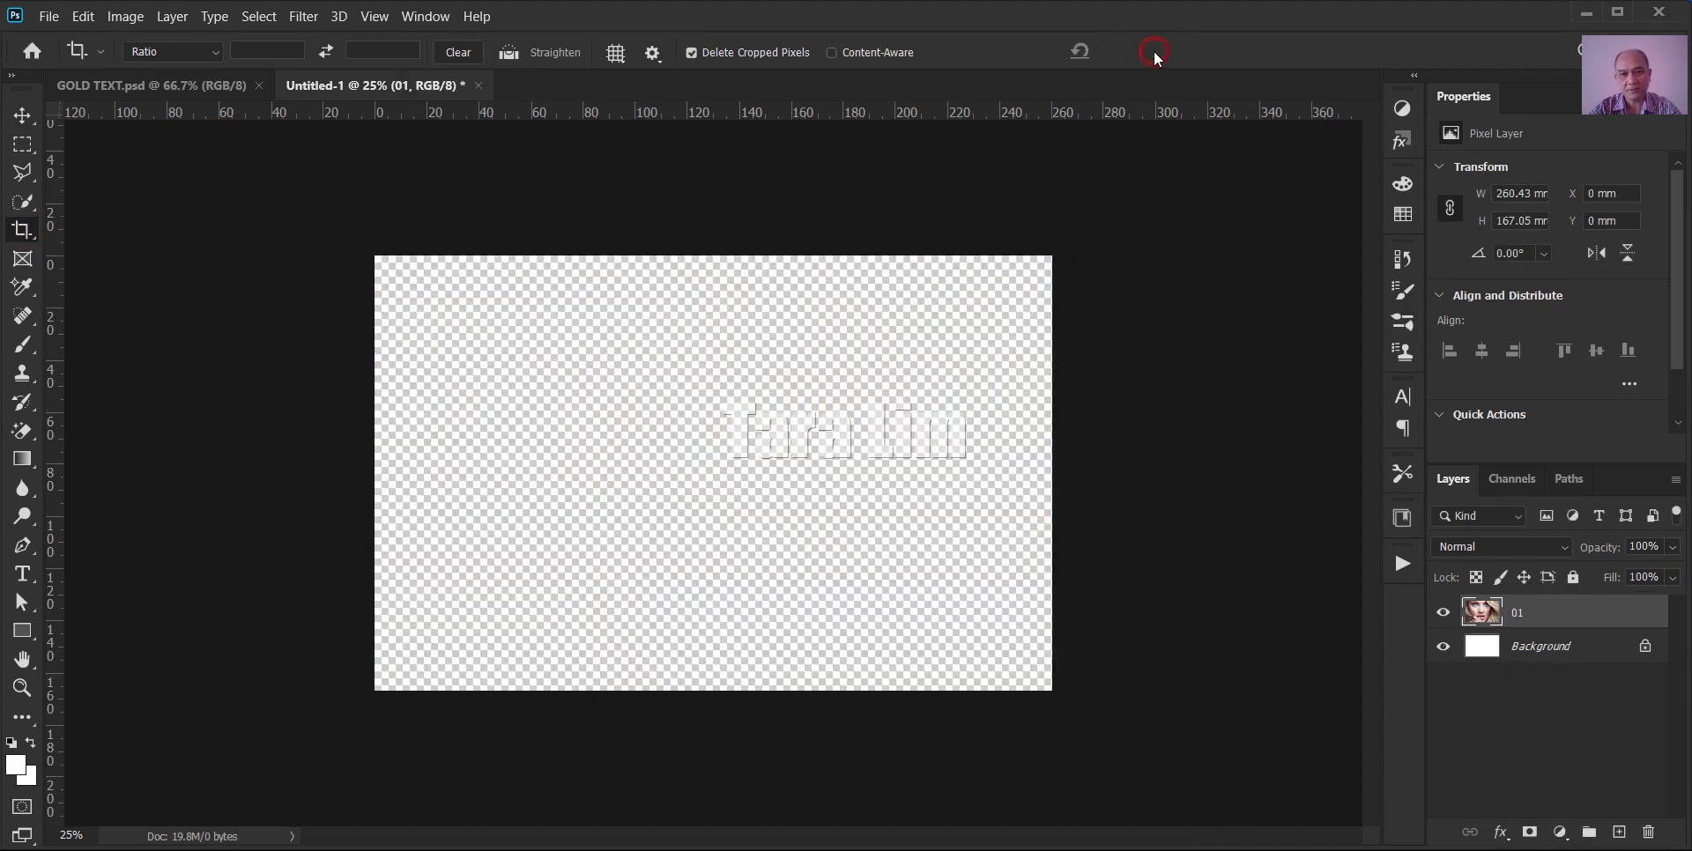
{"action": "left_click", "coordinate": [23, 114]}
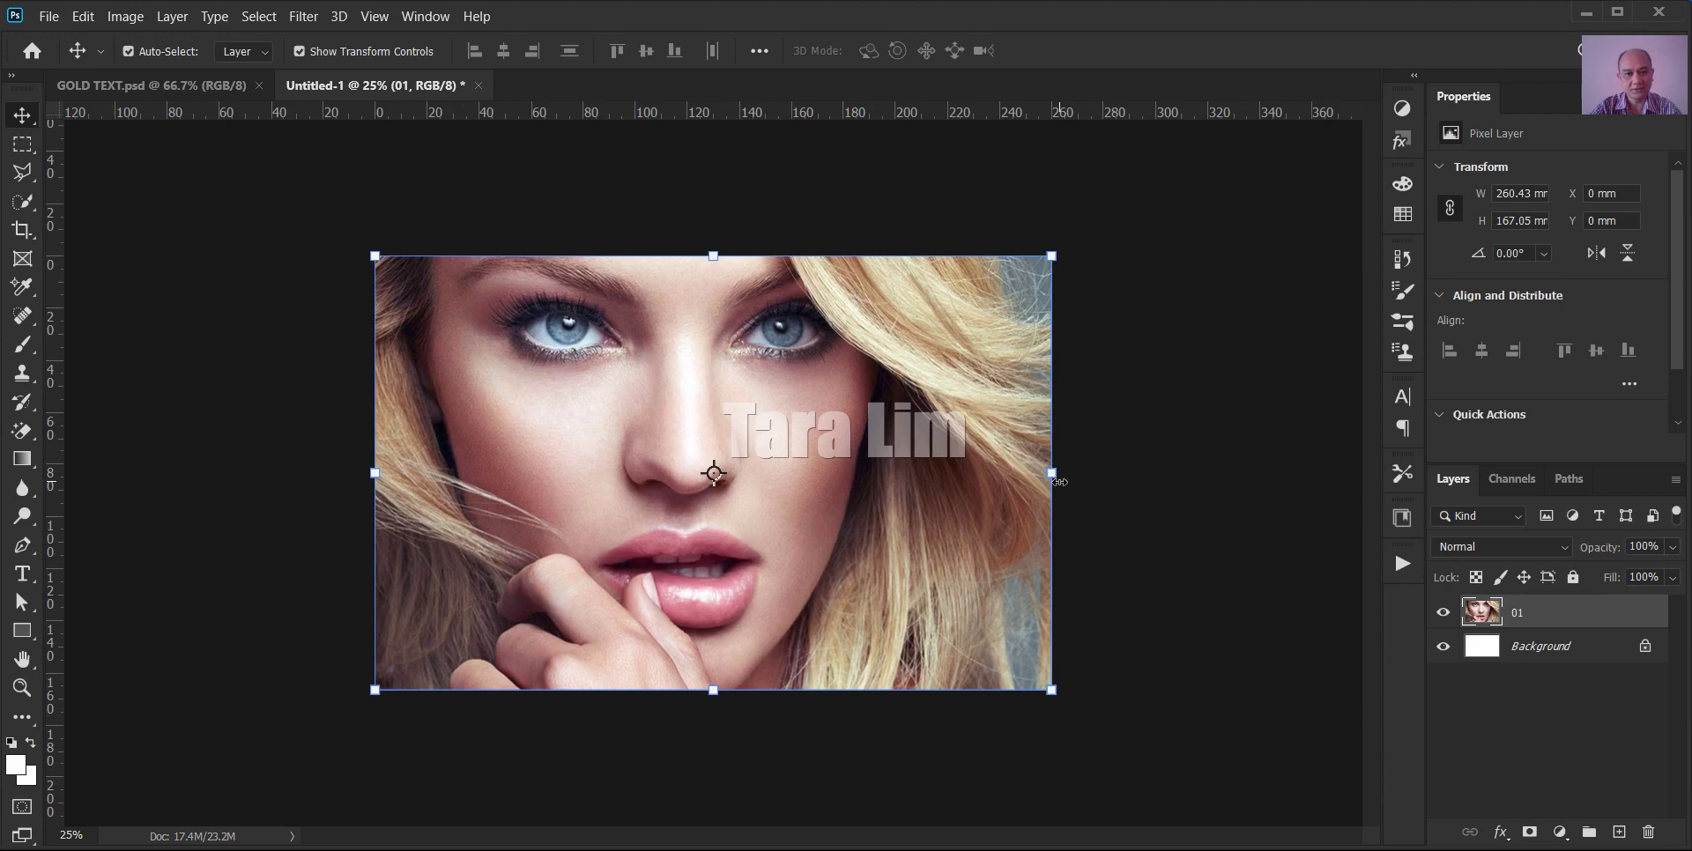
{"action": "left_click", "coordinate": [1173, 425]}
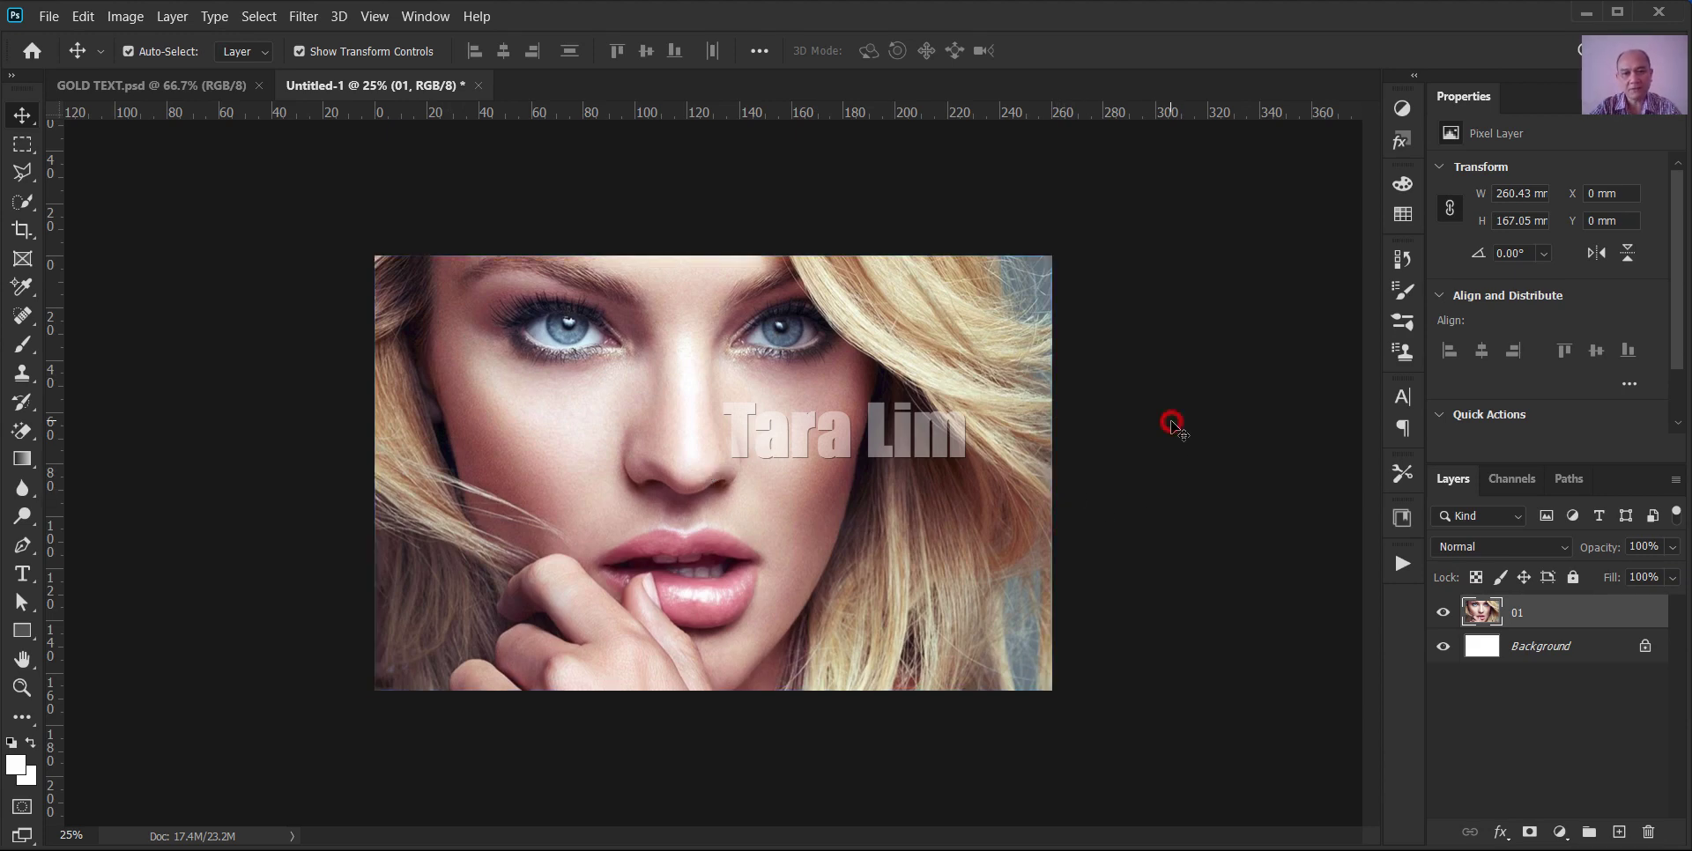
{"action": "left_click", "coordinate": [20, 232]}
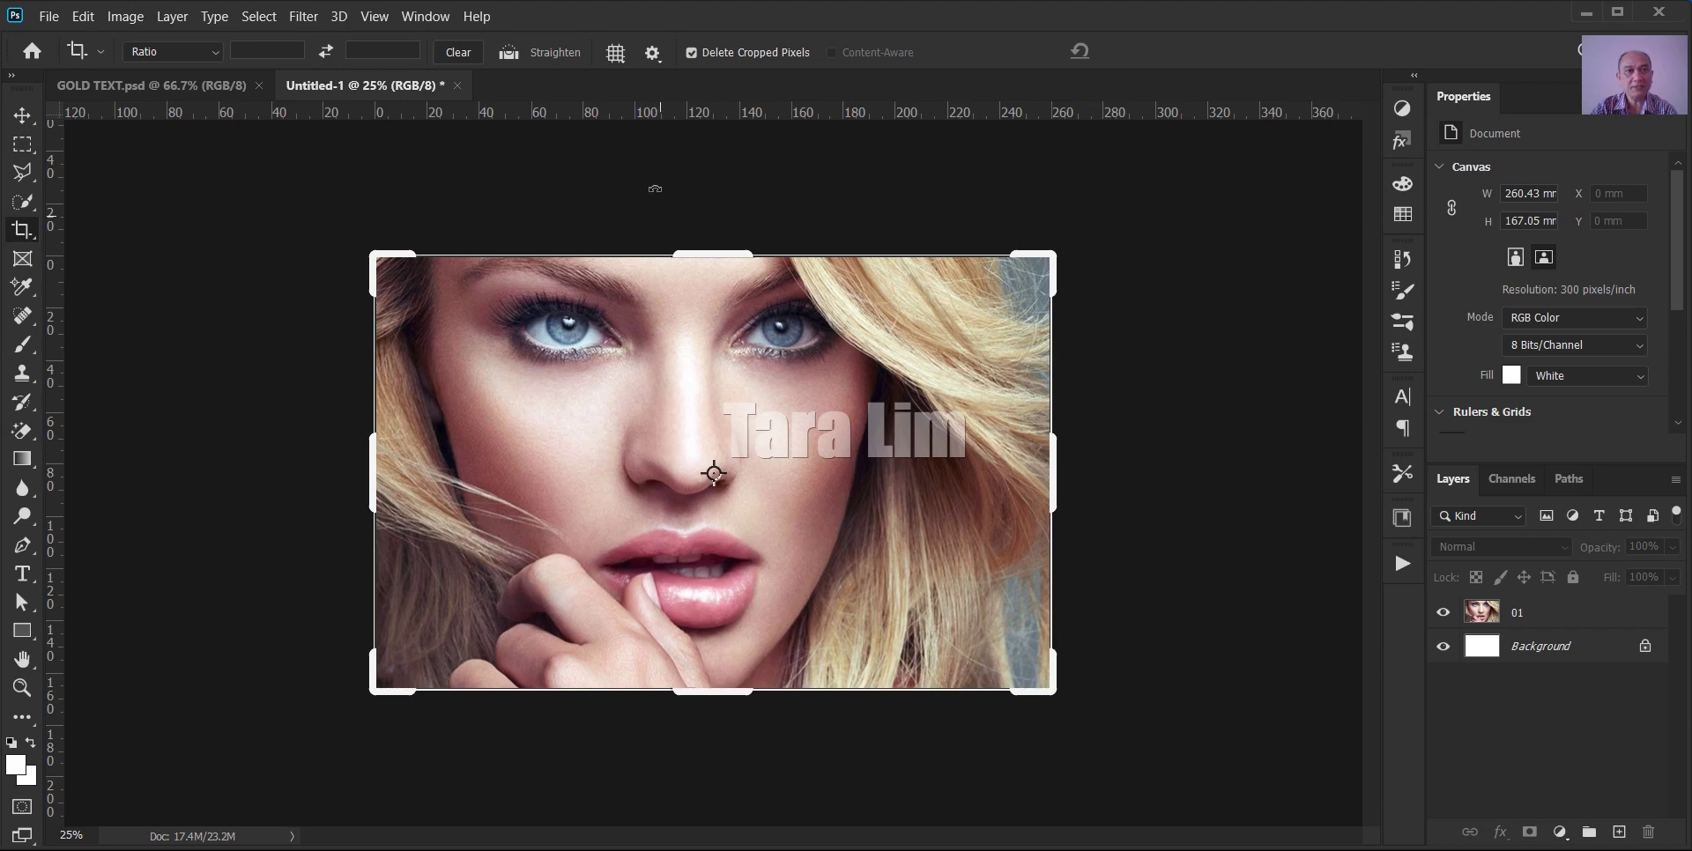
- Try the Golden Ratio and Grid crop overlays from the Overlay Options menu
{"action": "left_click", "coordinate": [619, 55]}
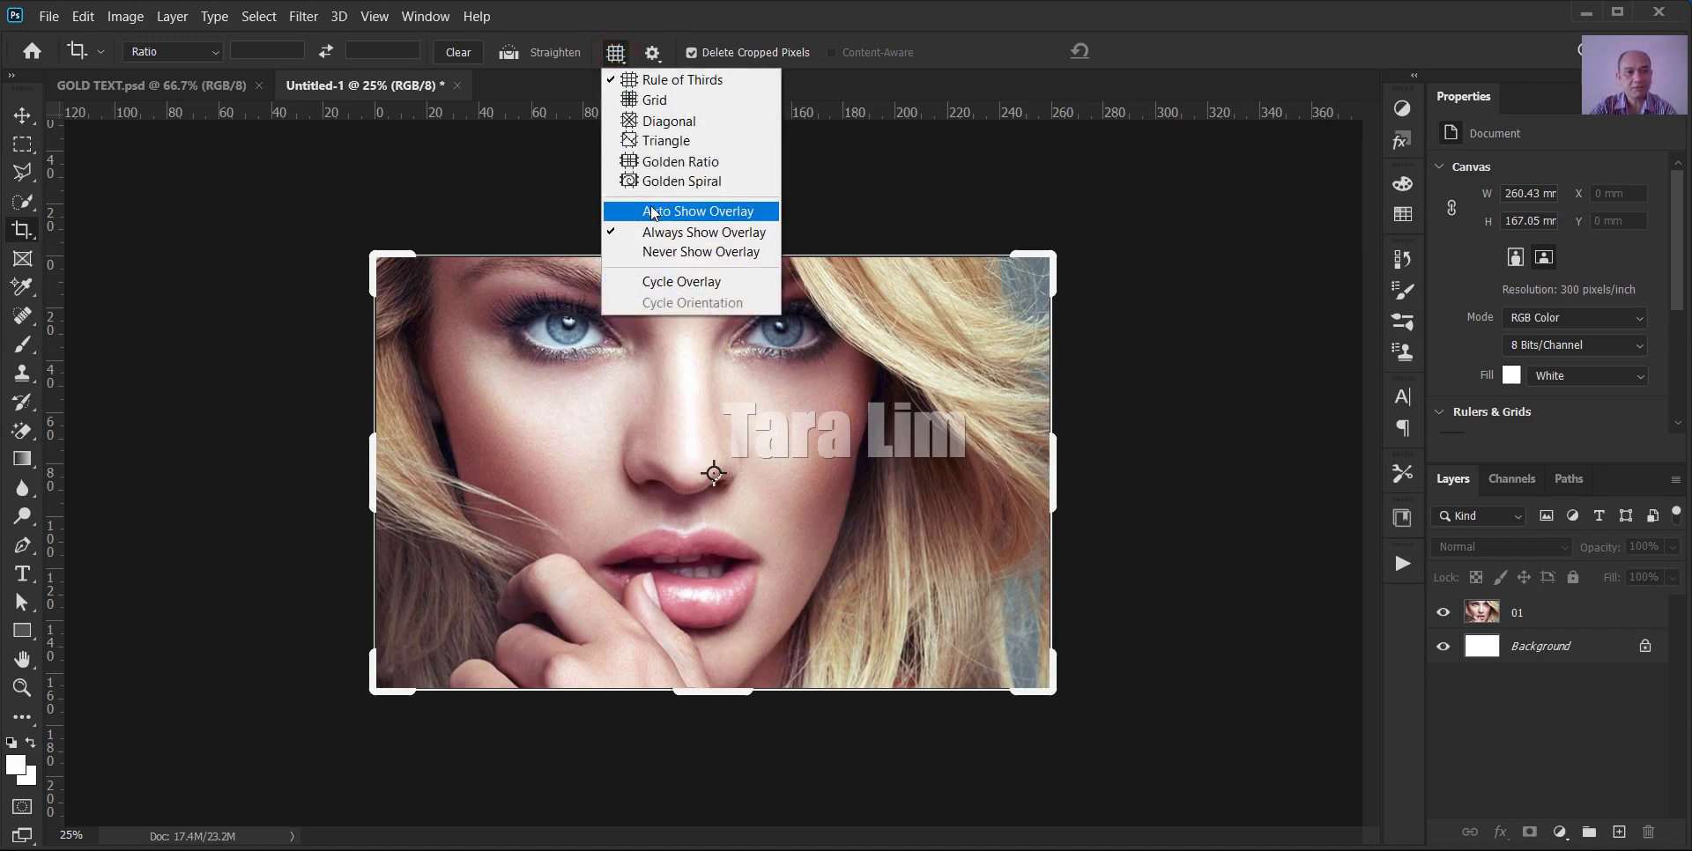
{"action": "left_click", "coordinate": [685, 172]}
{"action": "left_click", "coordinate": [616, 53]}
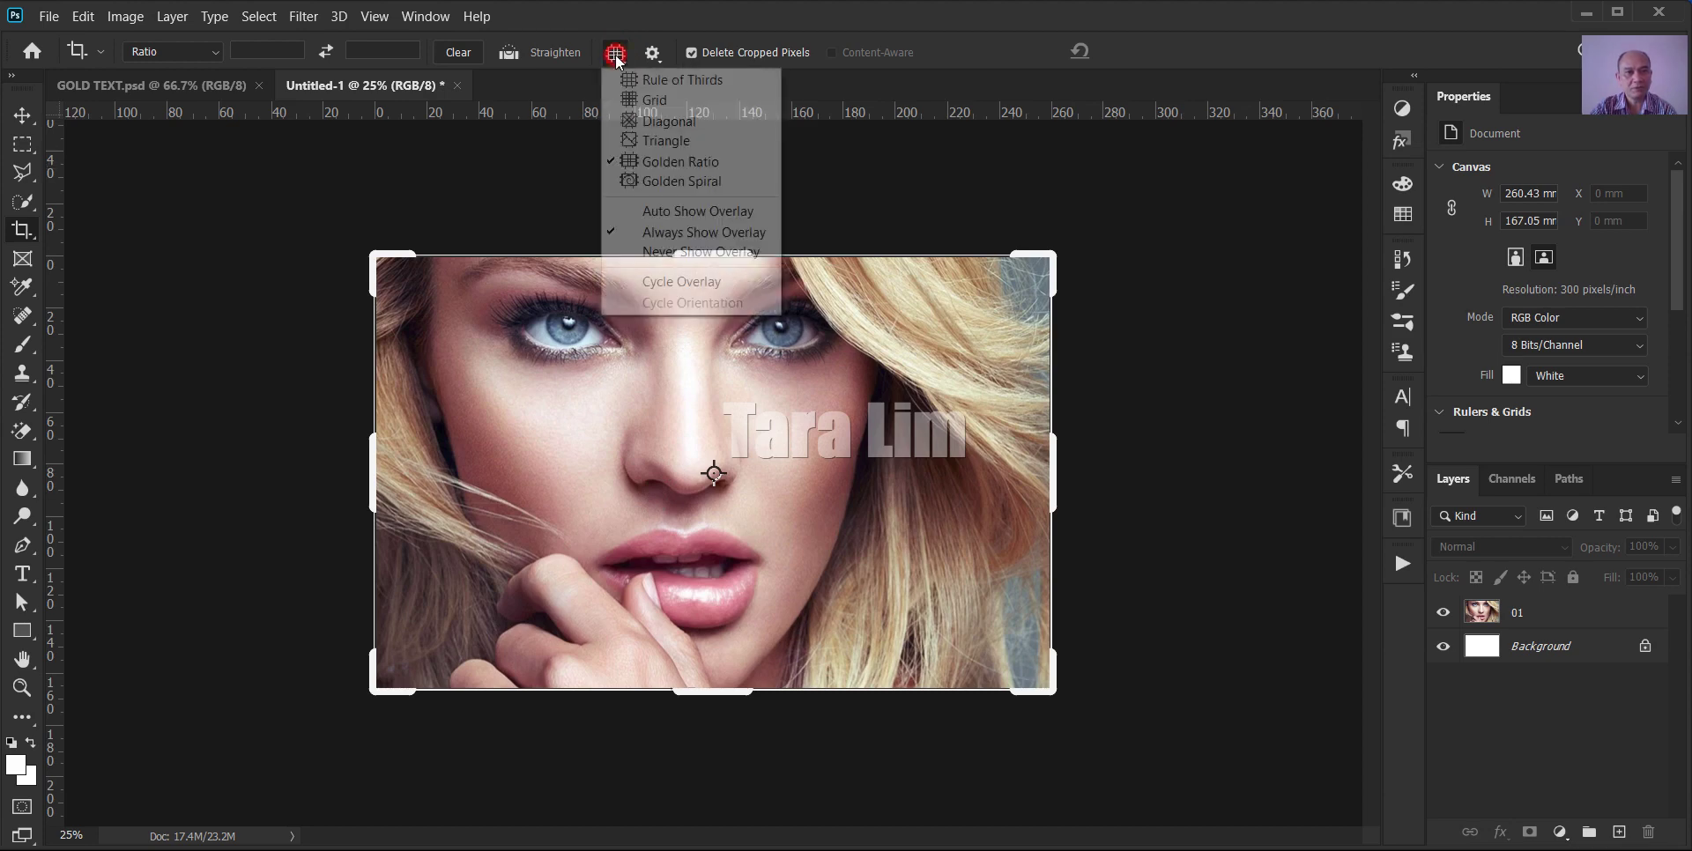
{"action": "left_click", "coordinate": [654, 102]}
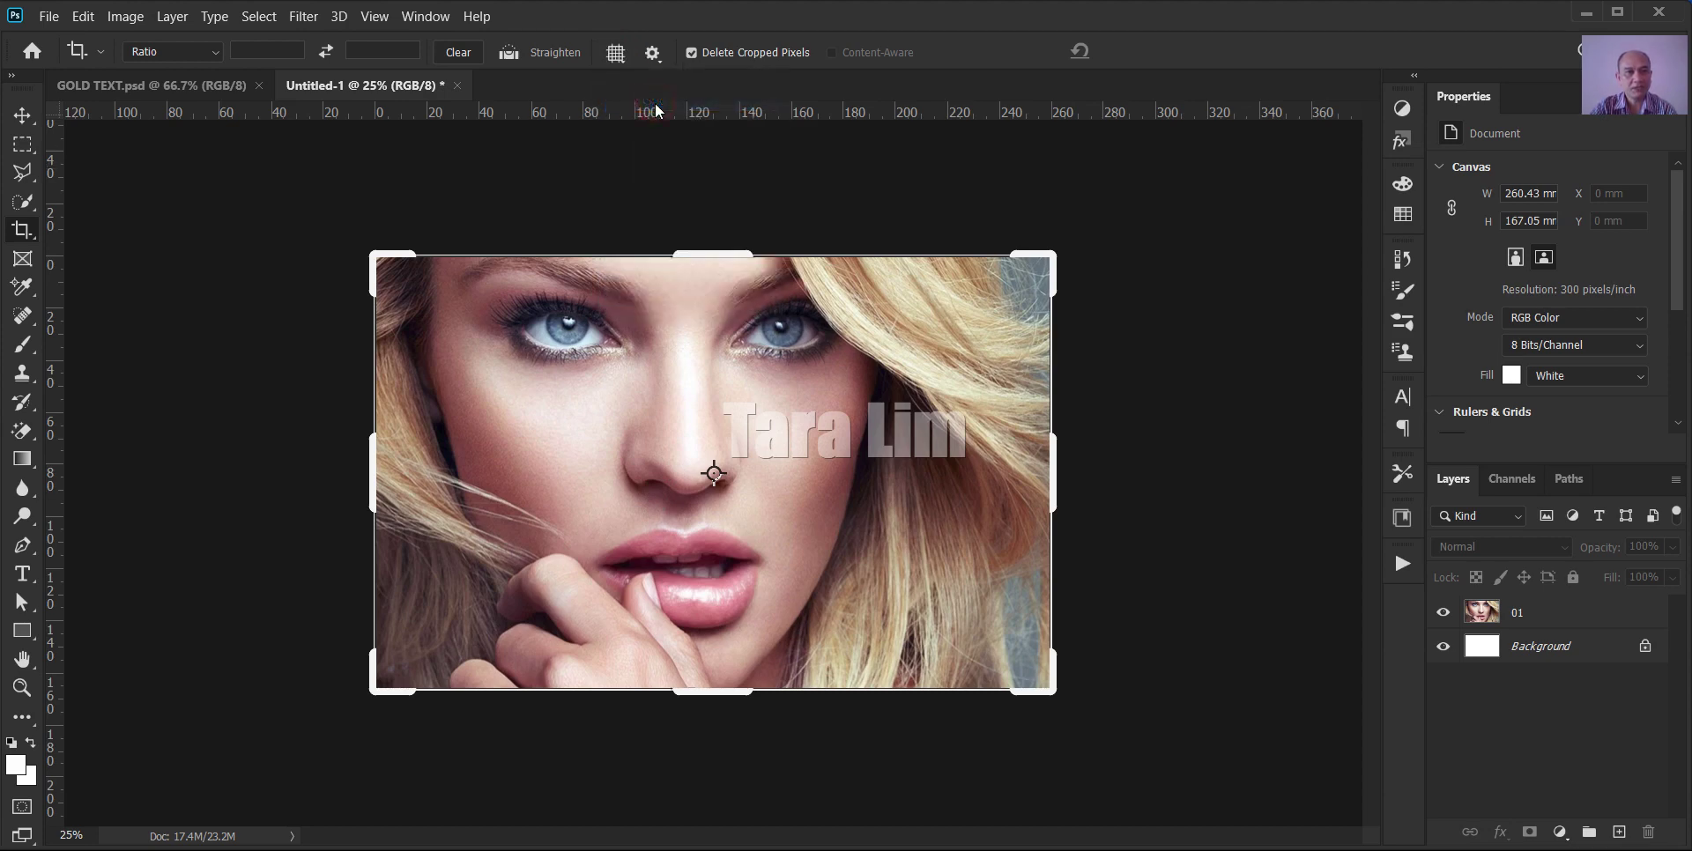
{"action": "left_click", "coordinate": [627, 58]}
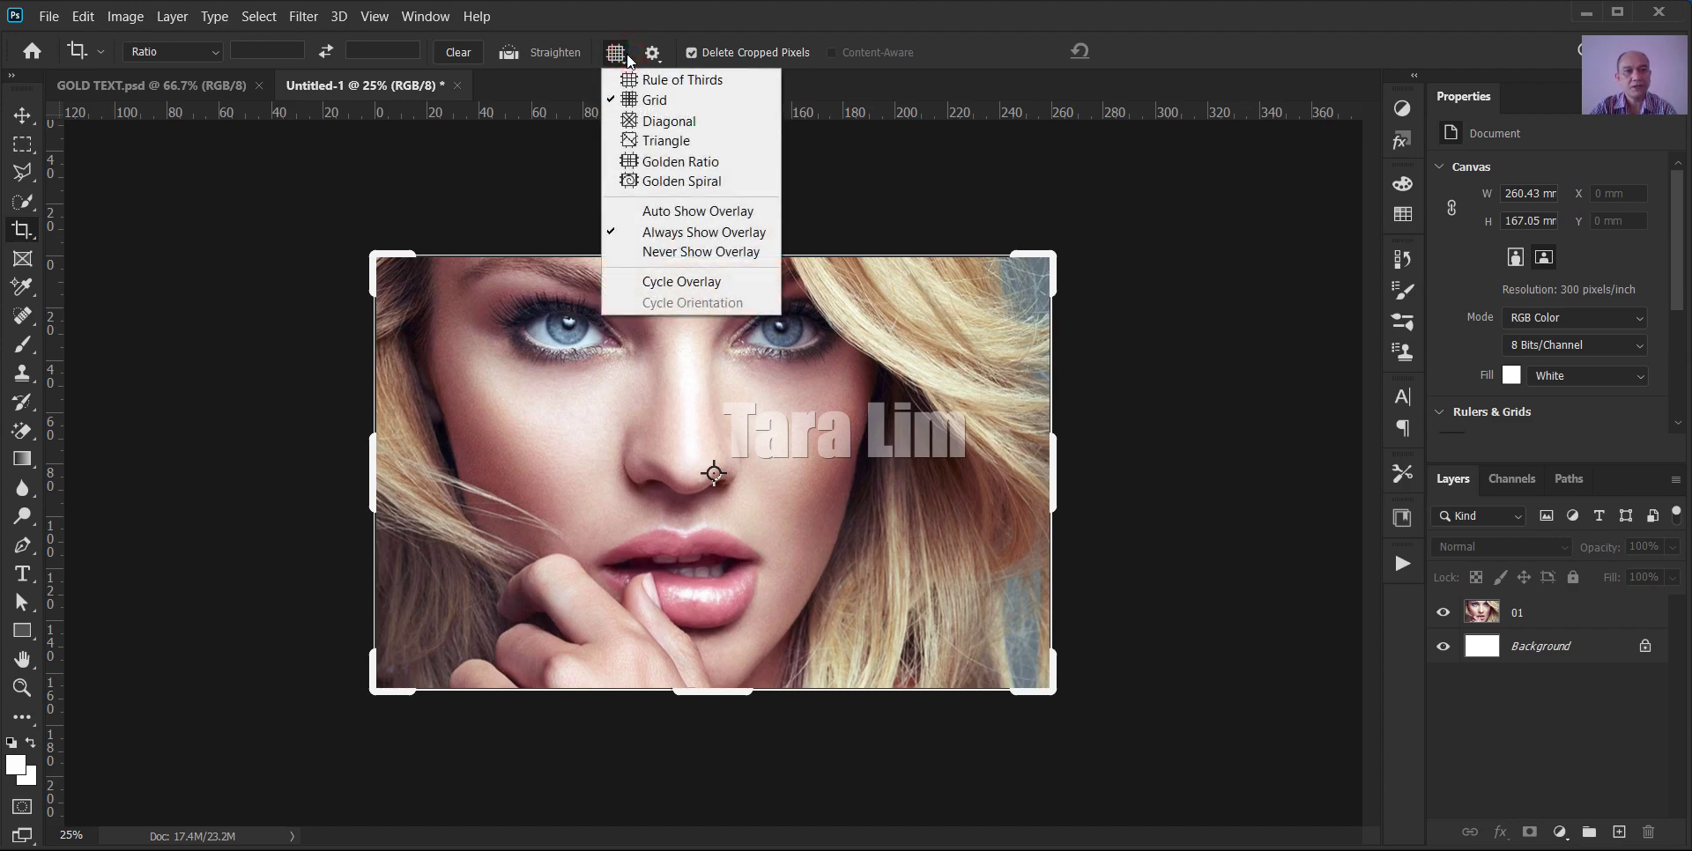
{"action": "left_click", "coordinate": [677, 161]}
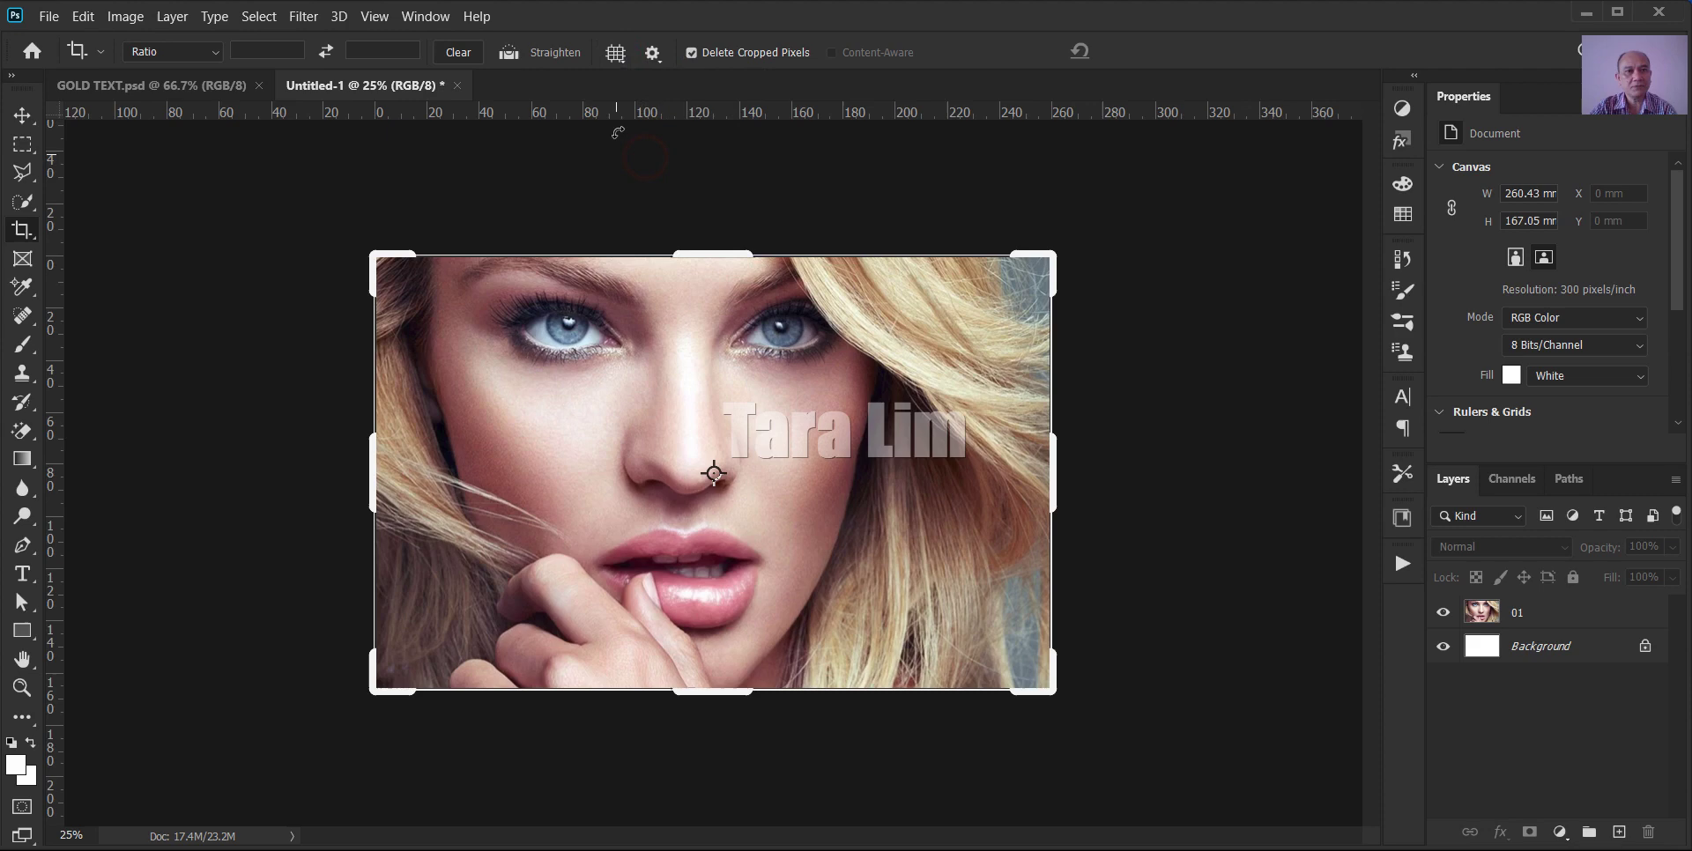
{"action": "left_click", "coordinate": [616, 56]}
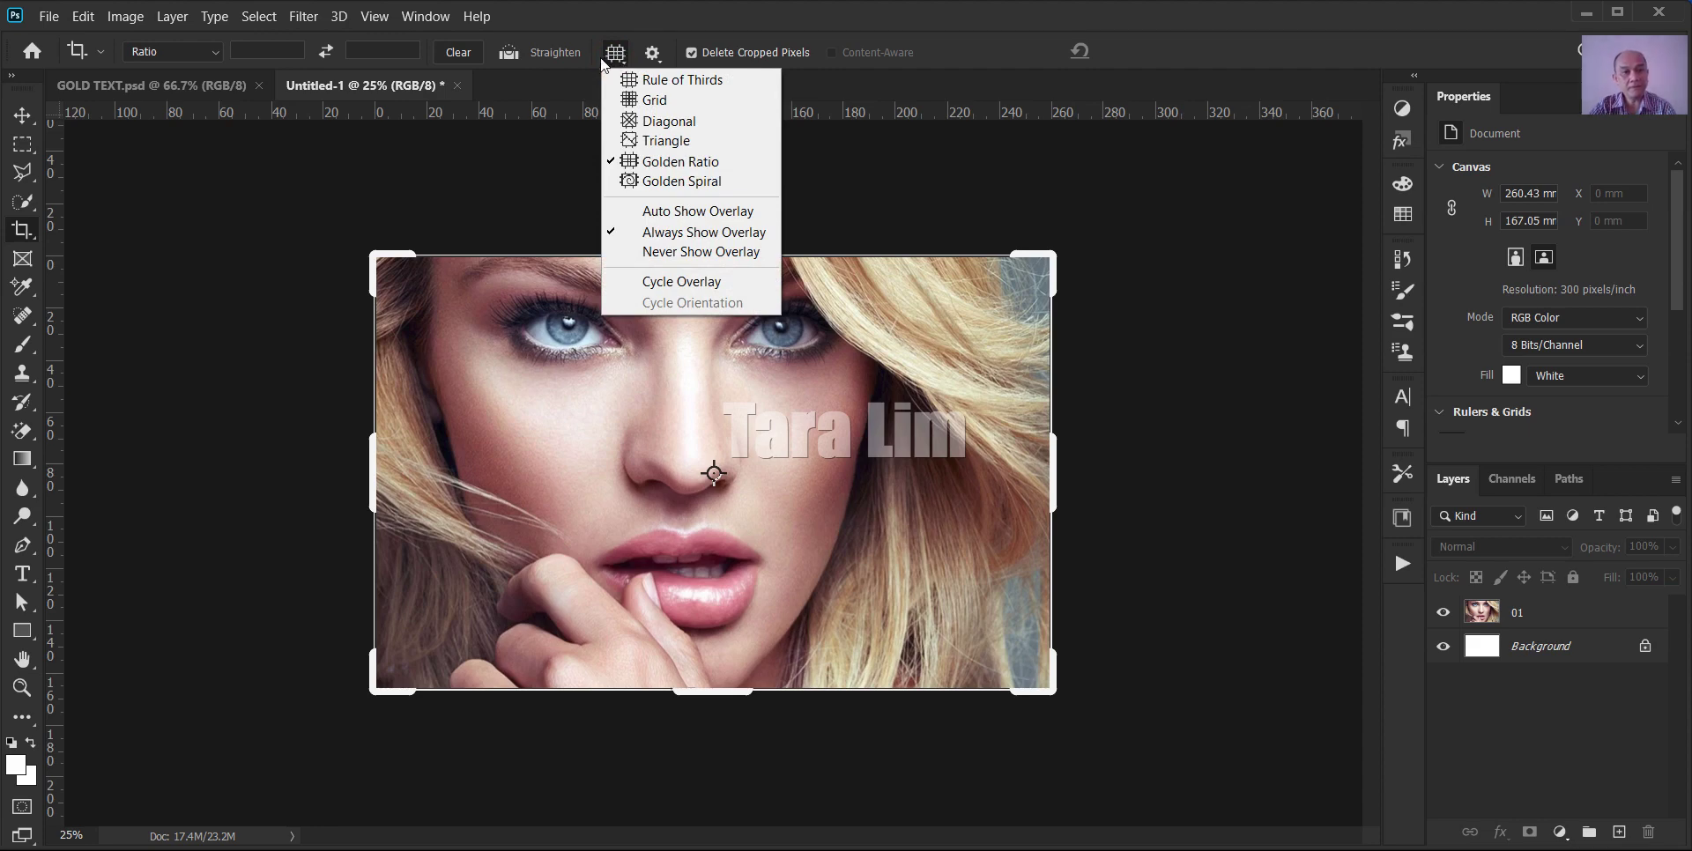
{"action": "left_click", "coordinate": [631, 441]}
- Start a crop preview and switch its overlay from Grid to Rule of Thirds
{"action": "left_click", "coordinate": [658, 370]}
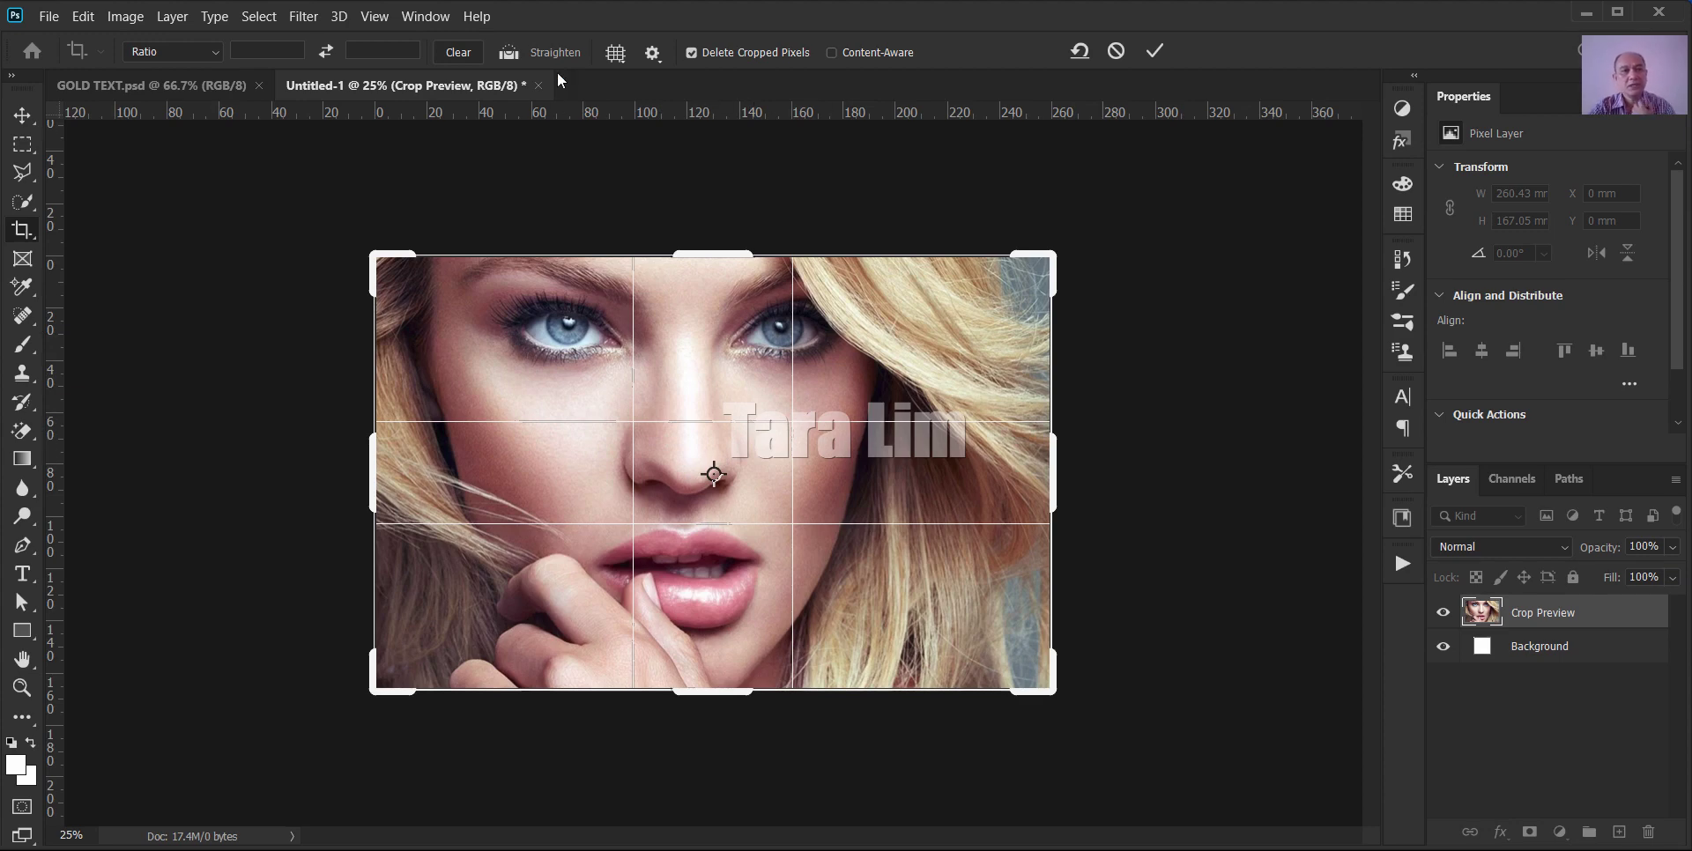
{"action": "left_click", "coordinate": [616, 53]}
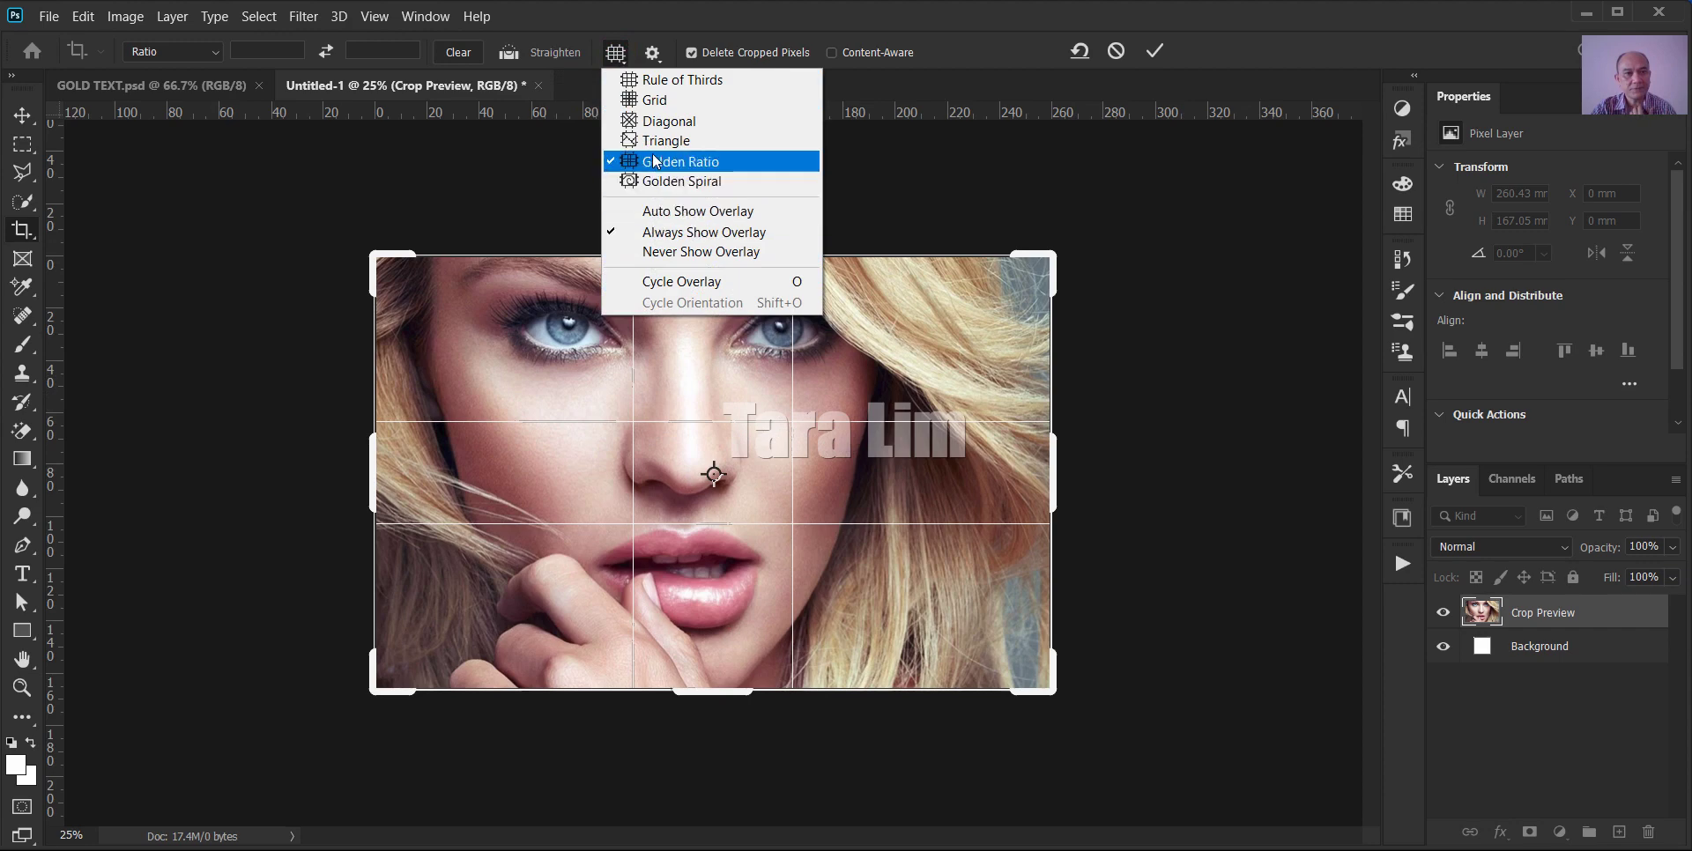
{"action": "left_click", "coordinate": [652, 100]}
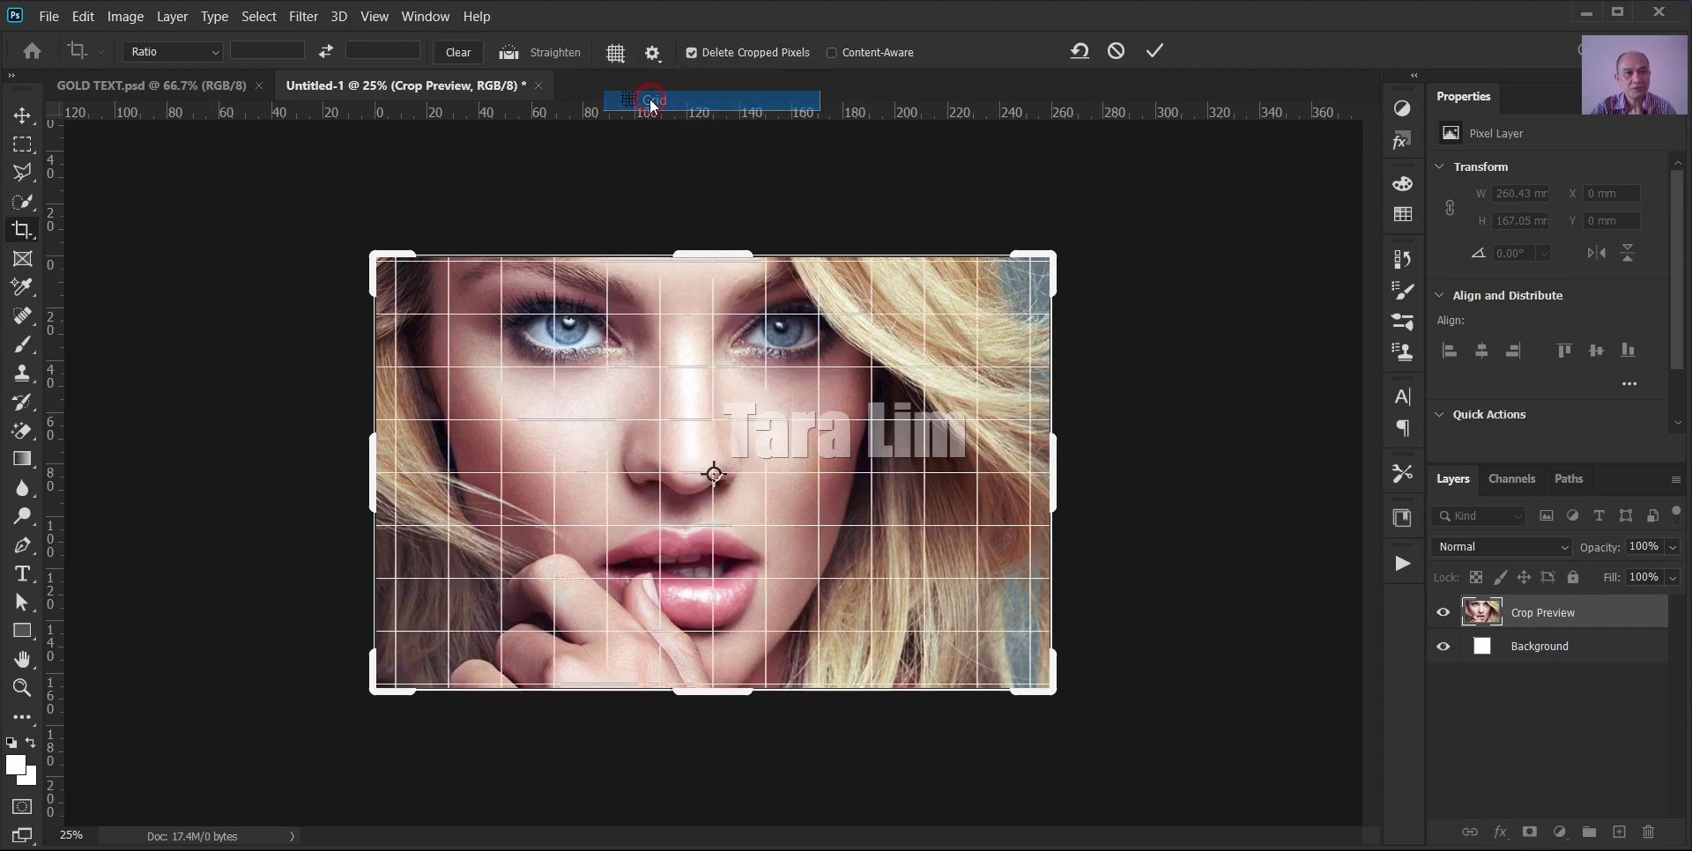
{"action": "left_click", "coordinate": [615, 54]}
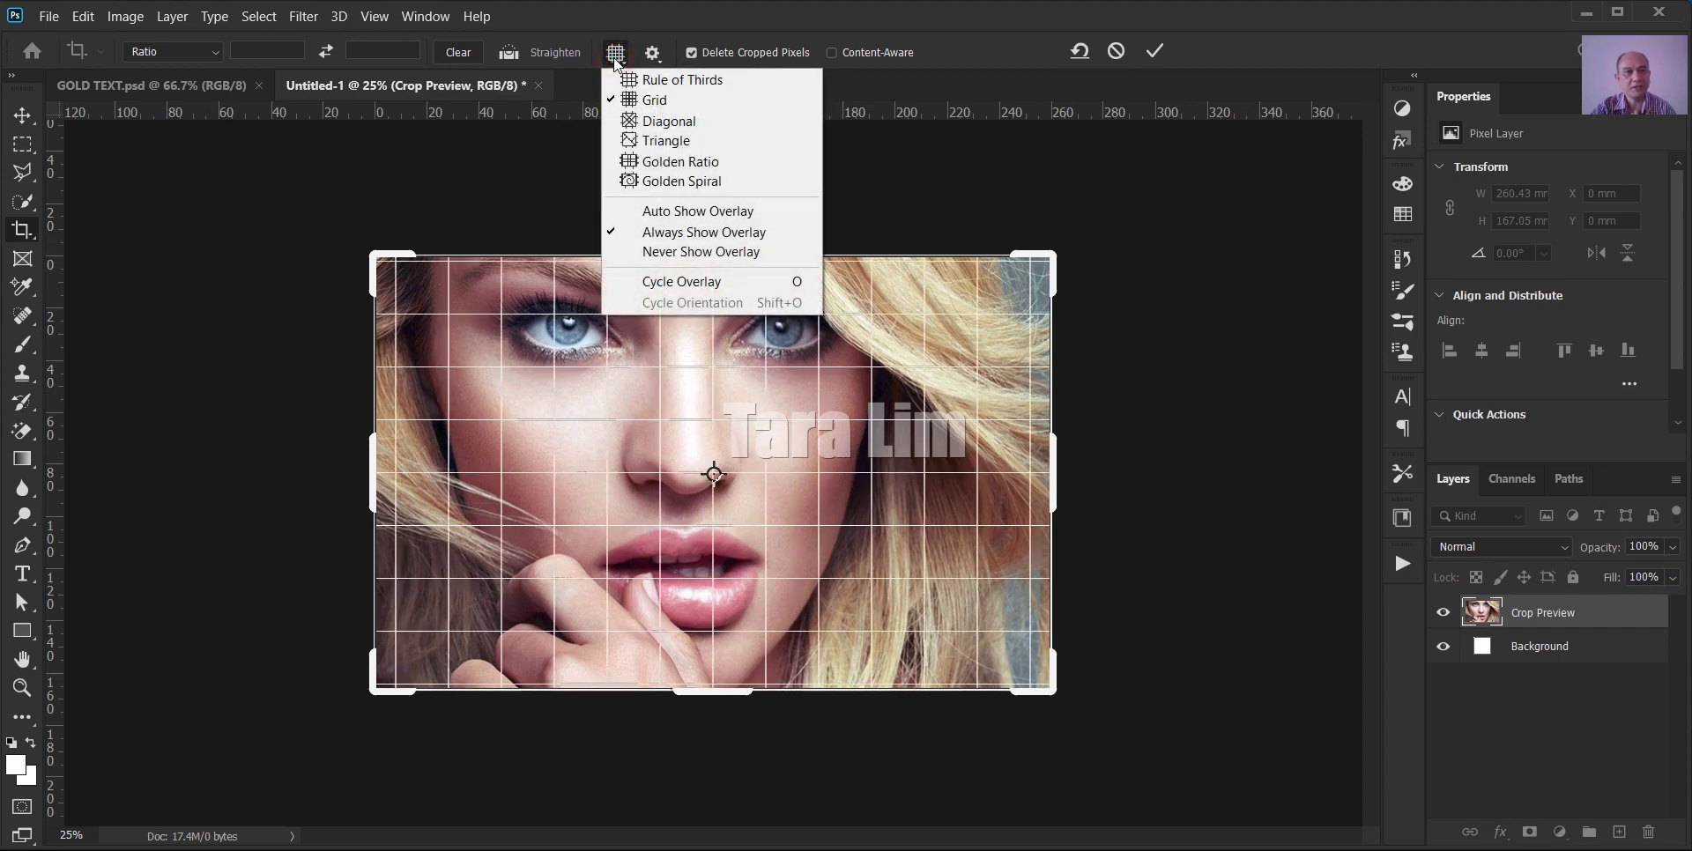
{"action": "left_click", "coordinate": [656, 86]}
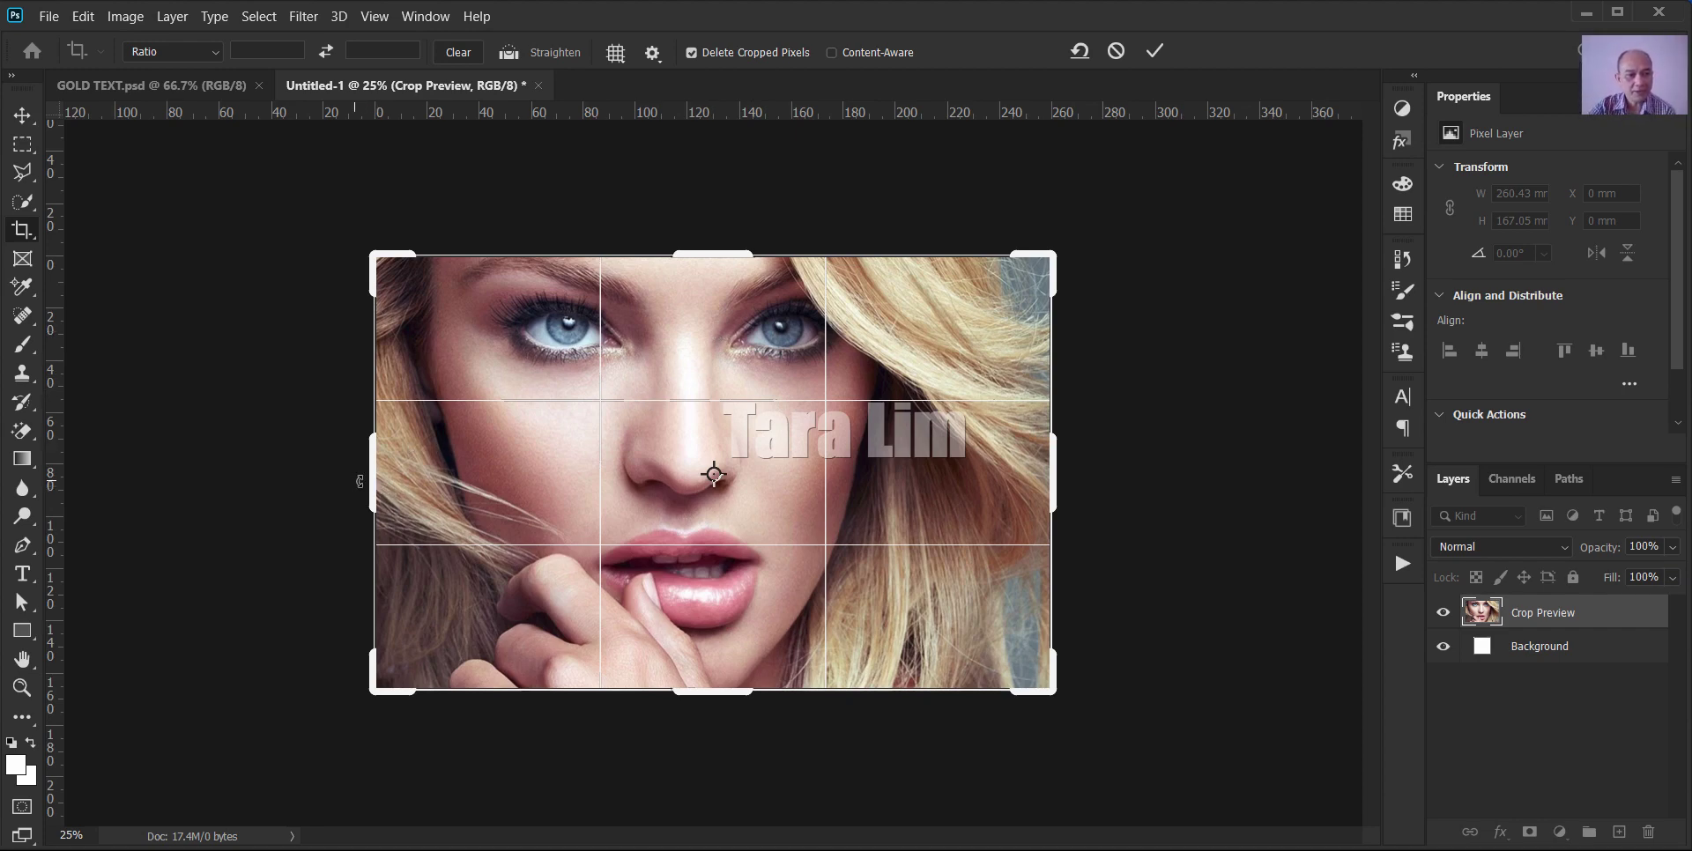
- Pull in the left and bottom crop edges, cropping the canvas to 240.79 × 162.31 mm
{"action": "left_click_drag", "start_coordinate": [372, 480], "coordinate": [399, 480]}
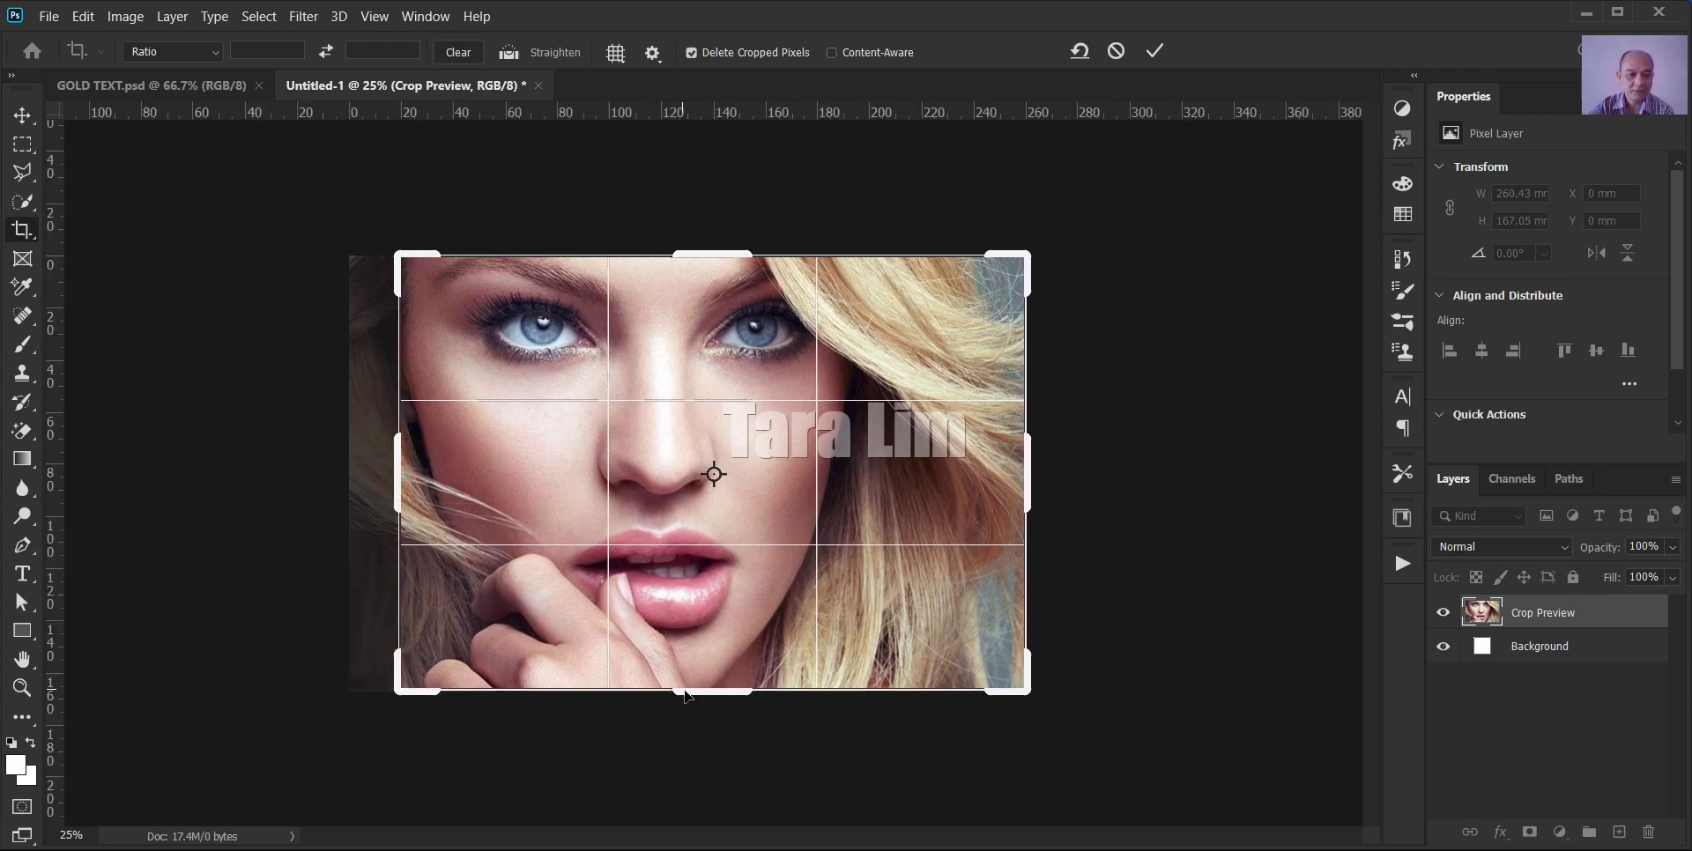
{"action": "left_click_drag", "start_coordinate": [688, 694], "coordinate": [705, 686]}
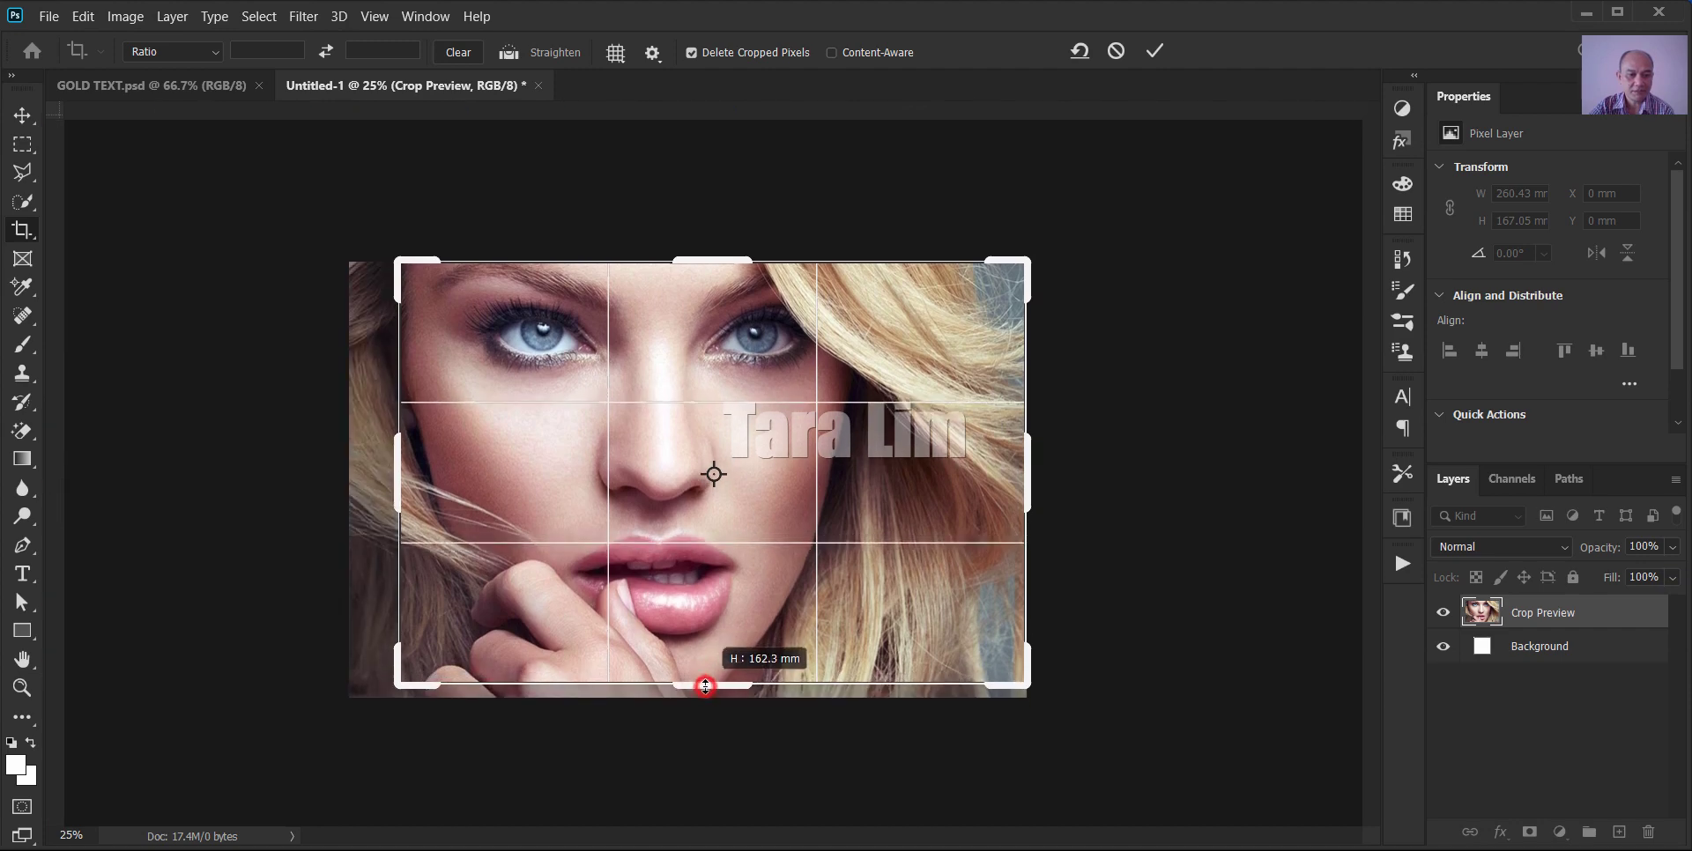
{"action": "key", "text": "Return"}
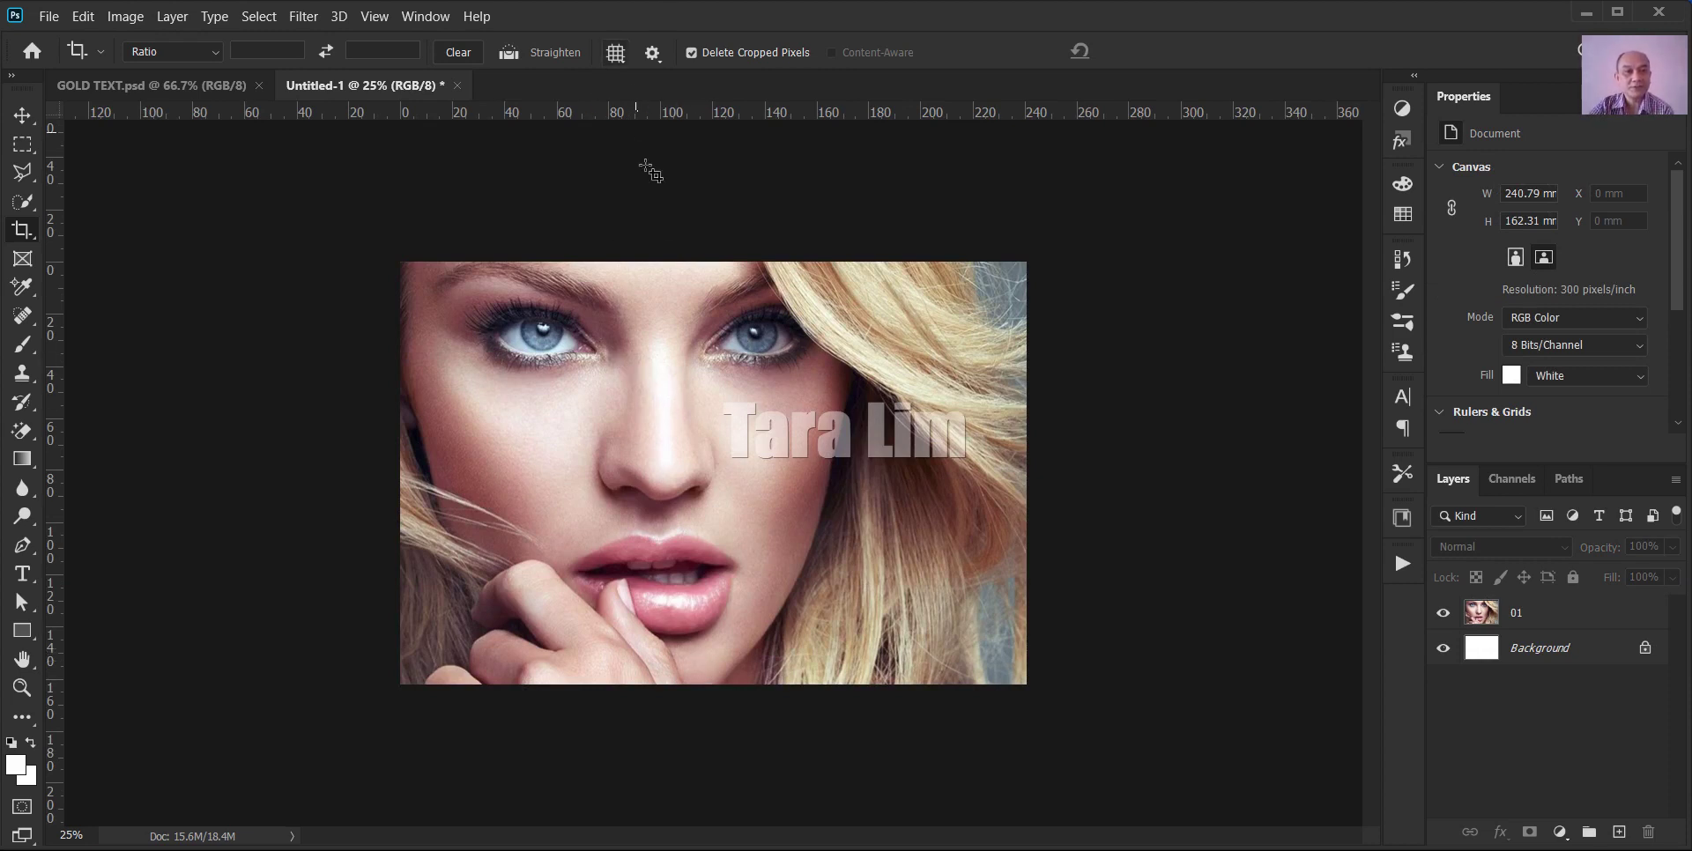
{"action": "left_click", "coordinate": [656, 64]}
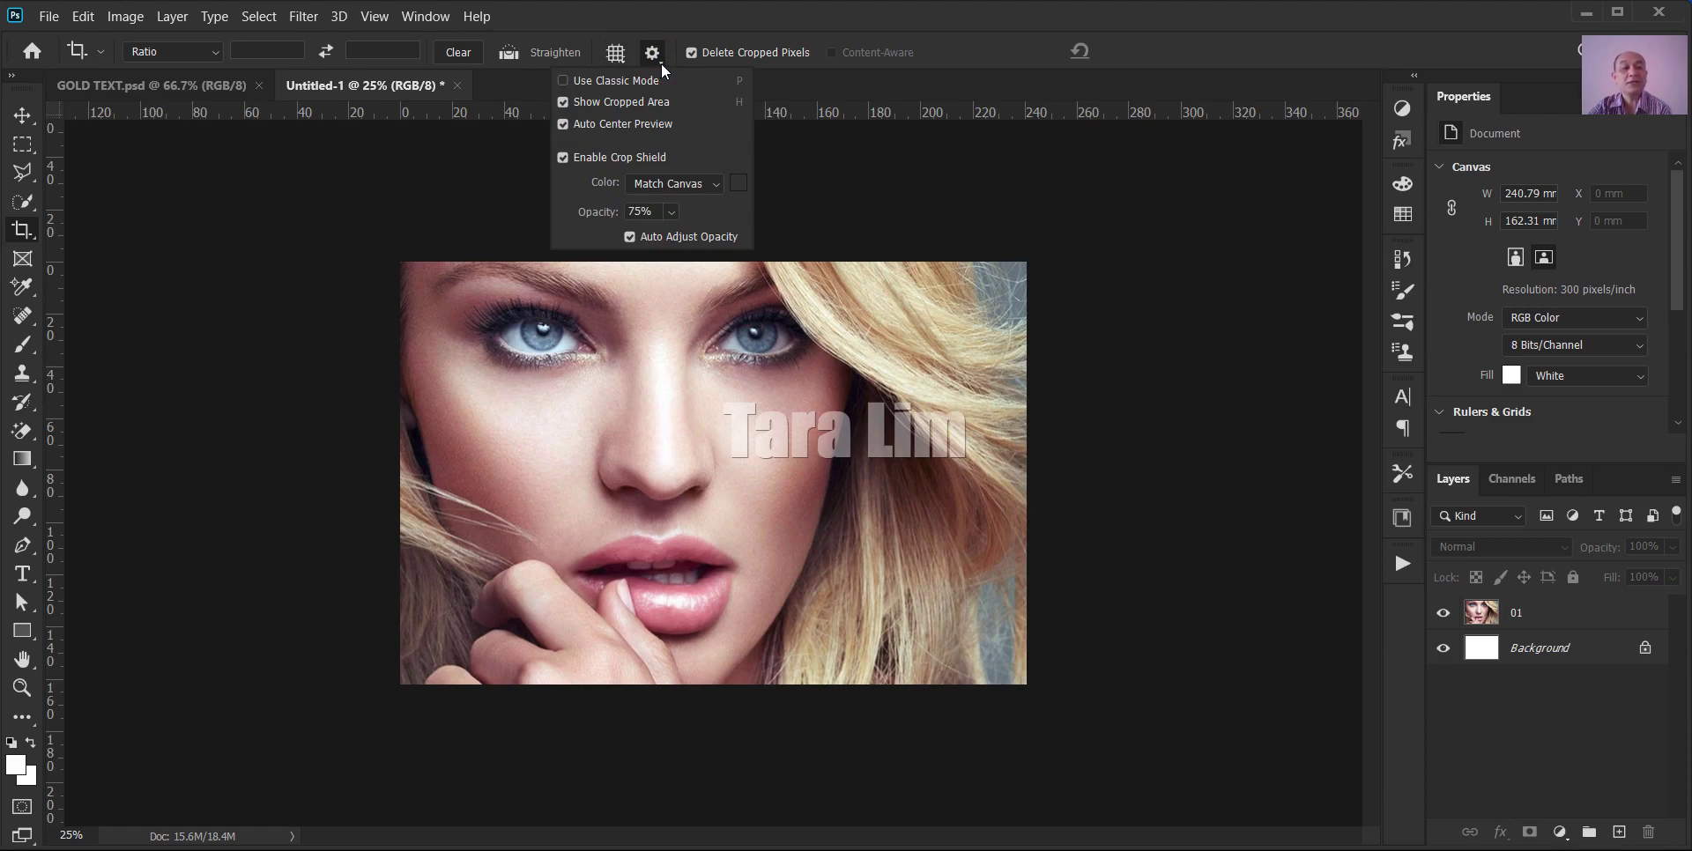
{"action": "left_click", "coordinate": [916, 53]}
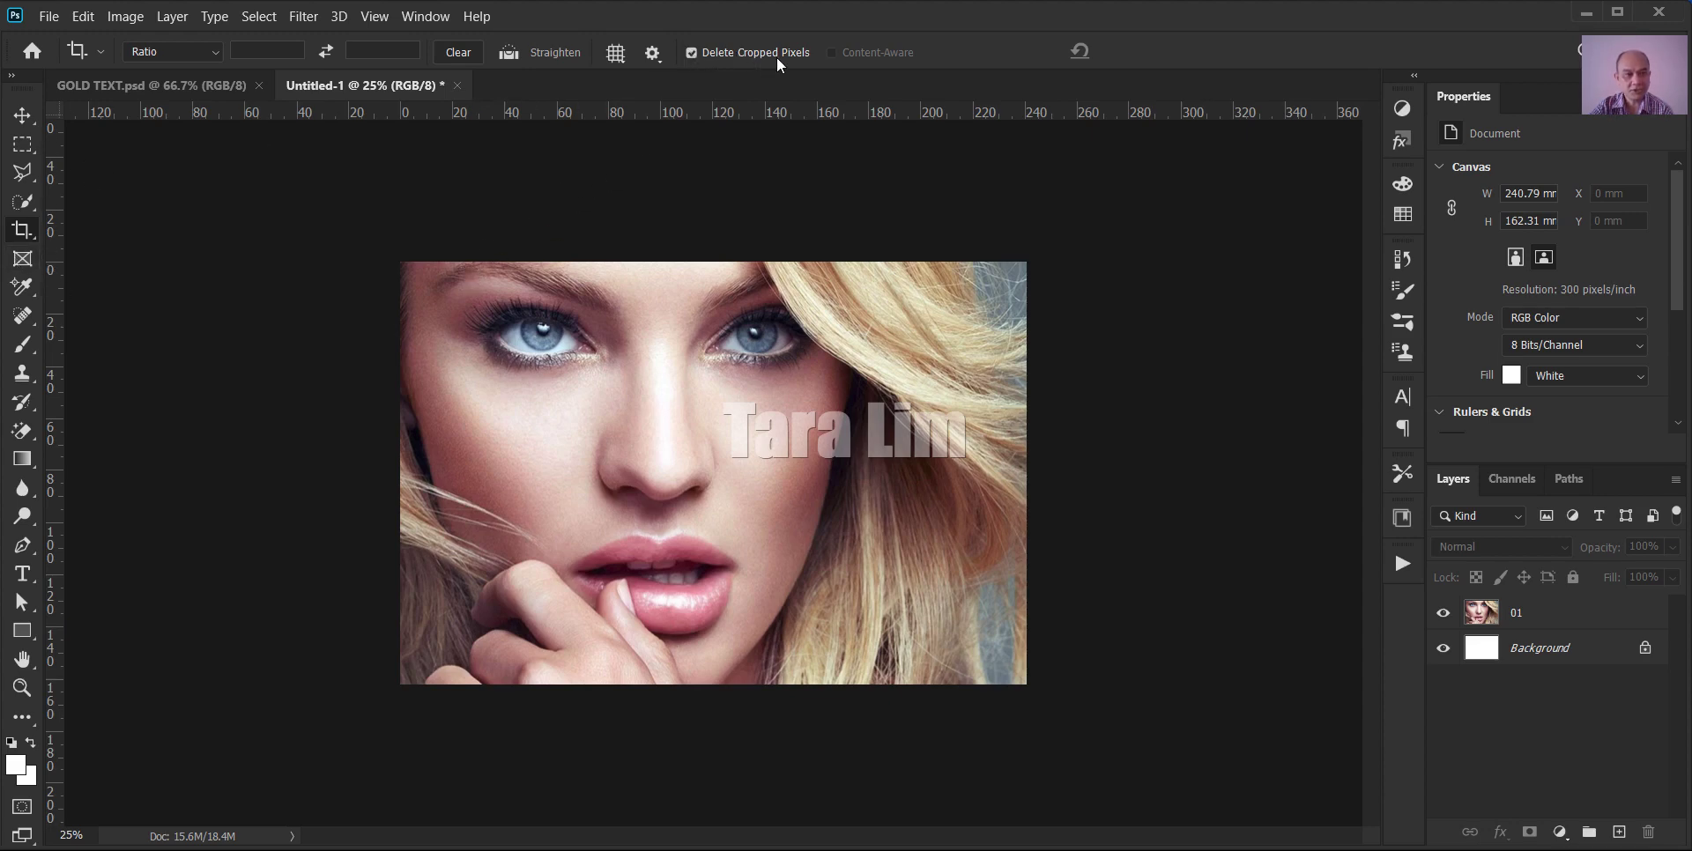
- Crop tightly around the face with Delete Cropped Pixels unchecked
{"action": "mouse_move", "coordinate": [481, 301]}
{"action": "left_mouse_down"}
{"action": "mouse_move", "coordinate": [745, 471]}
{"action": "mouse_move", "coordinate": [940, 636]}
{"action": "left_mouse_up"}
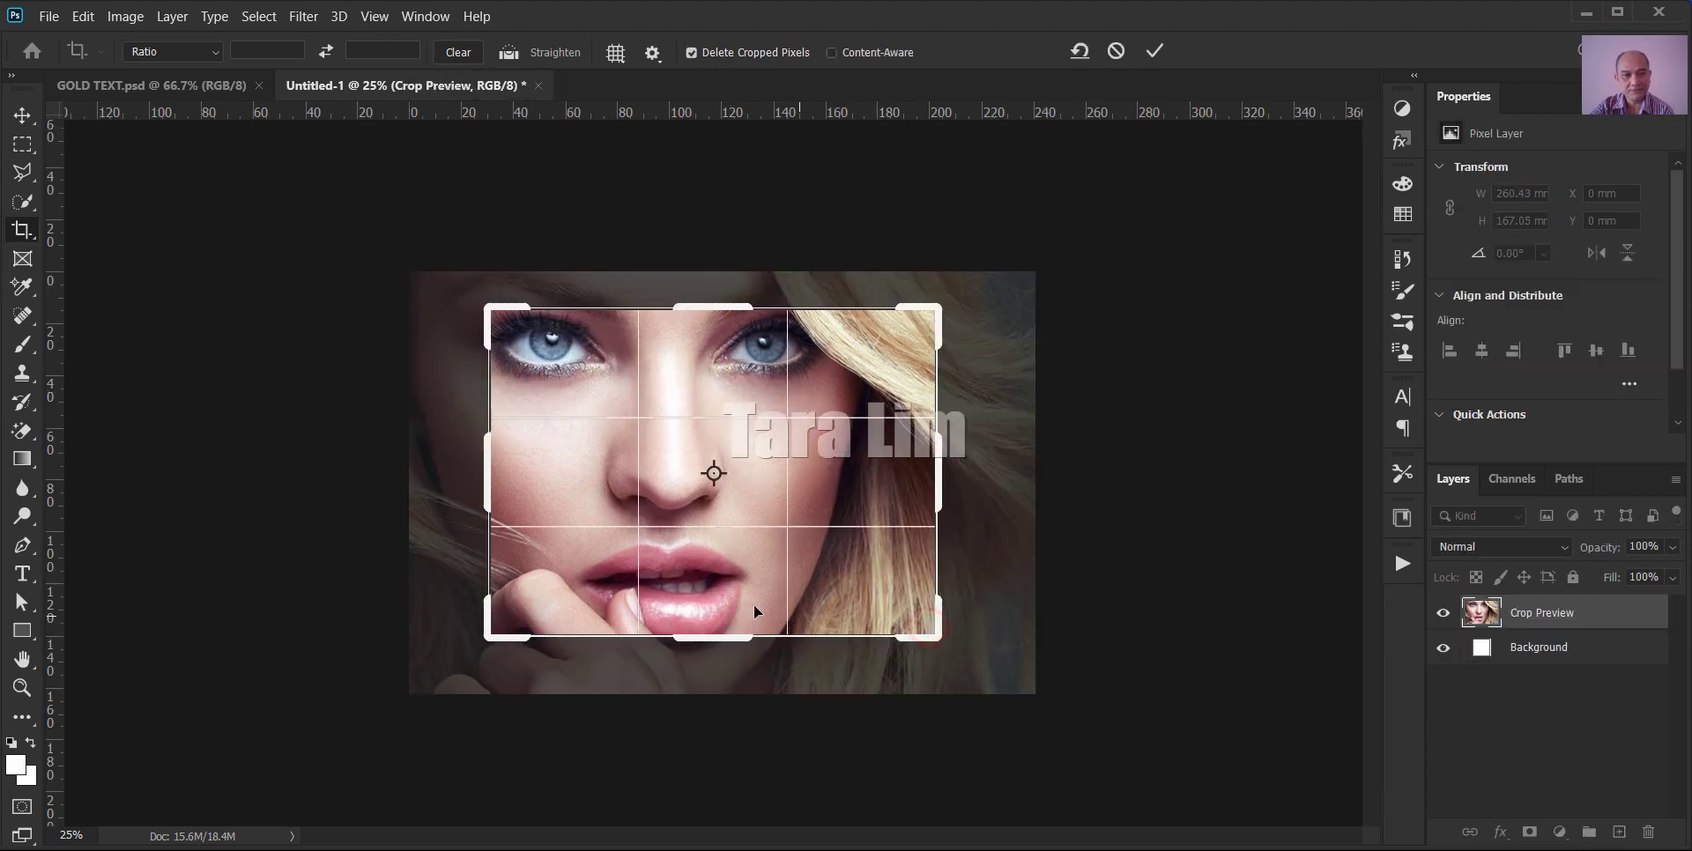
{"action": "left_click", "coordinate": [691, 52]}
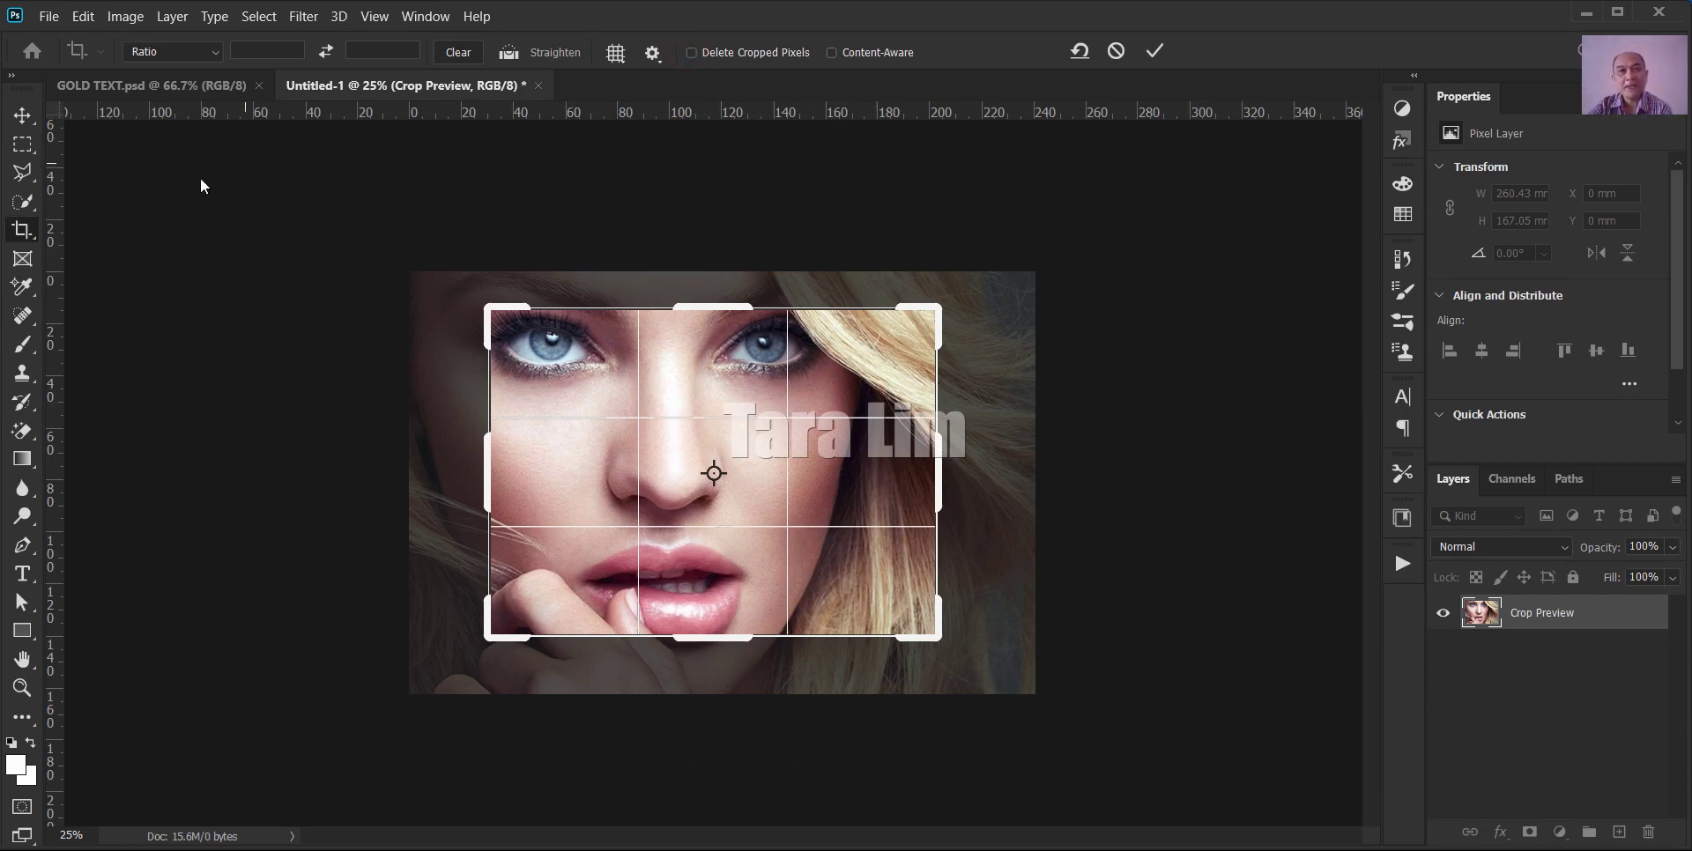
{"action": "left_click", "coordinate": [1151, 52]}
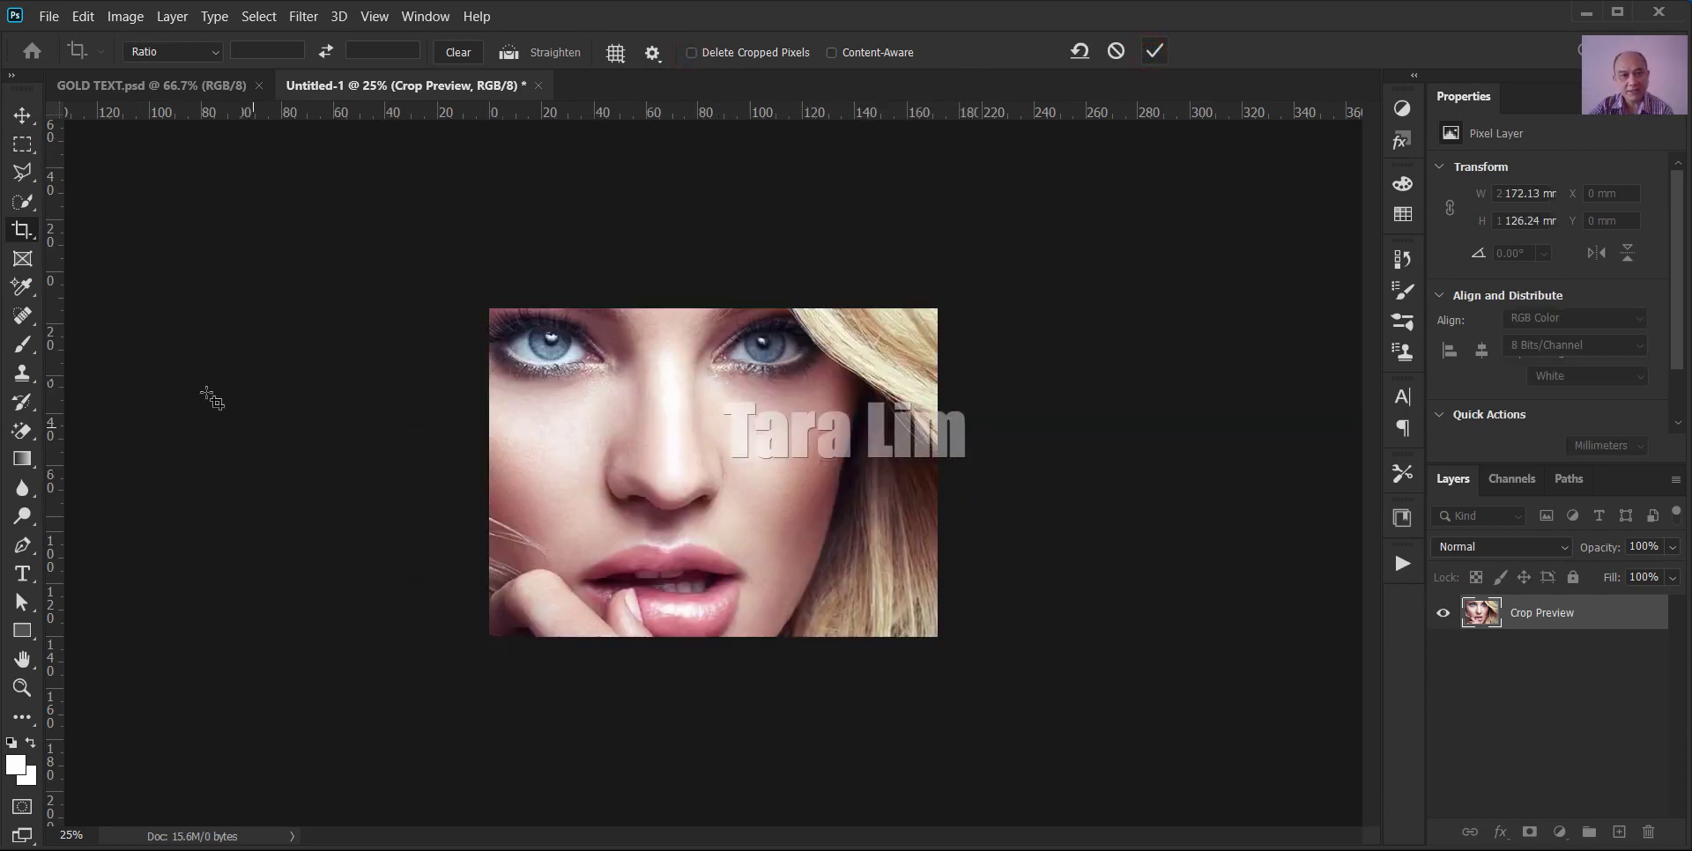
{"action": "key", "text": "v"}
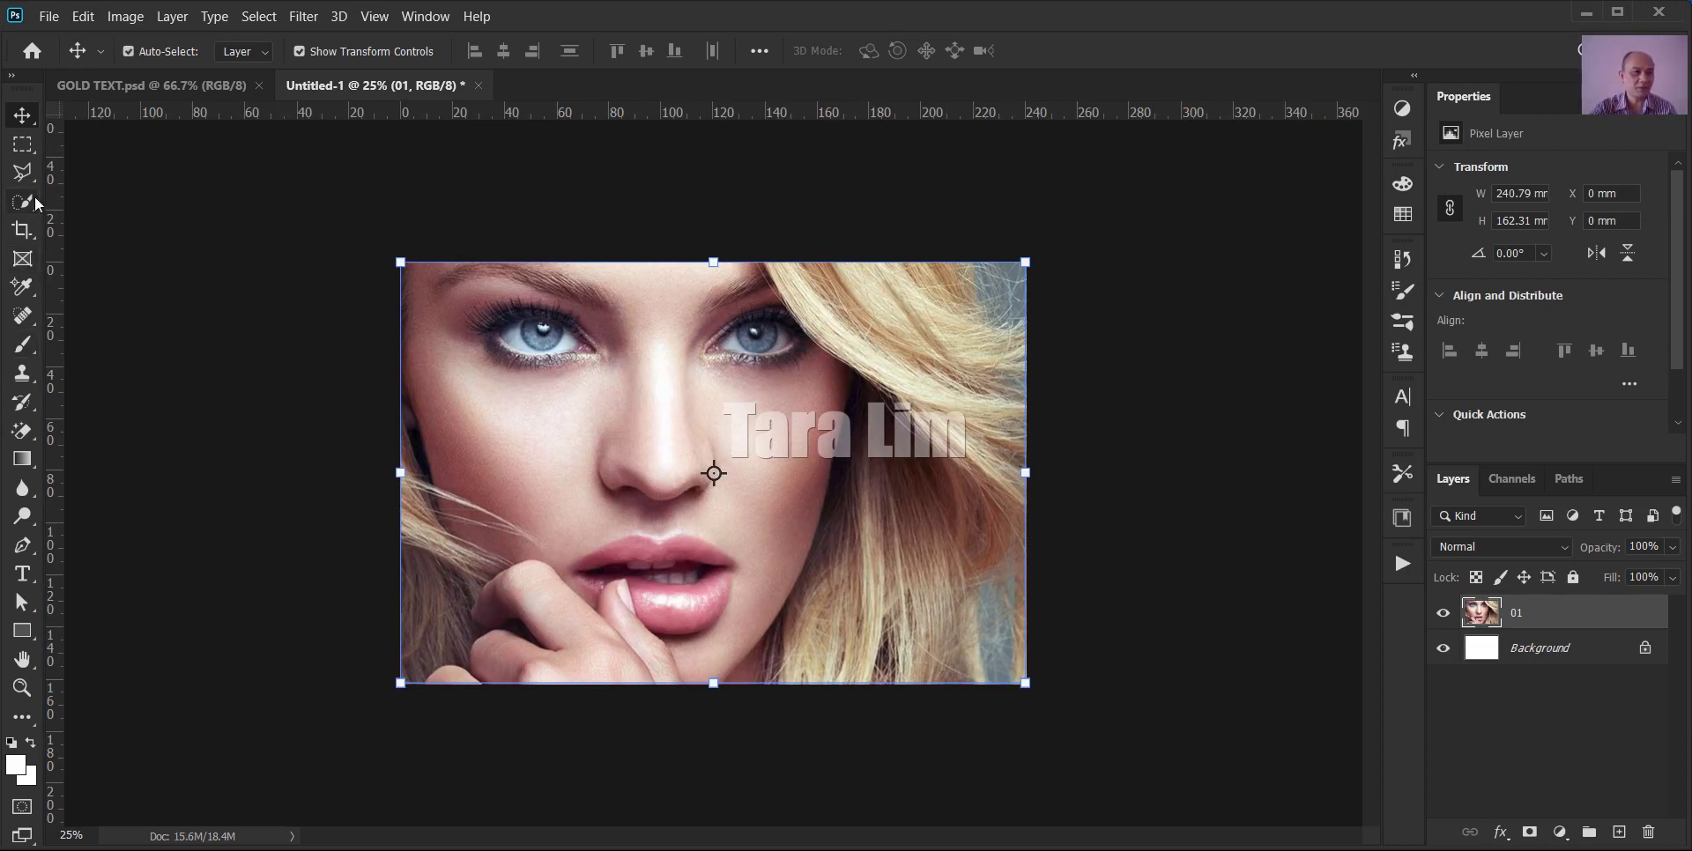
- Choose the W x H x Resolution crop preset (1422.4 × 1066.8 mm, 72 px/in) and lower the top edge
{"action": "left_click", "coordinate": [19, 228]}
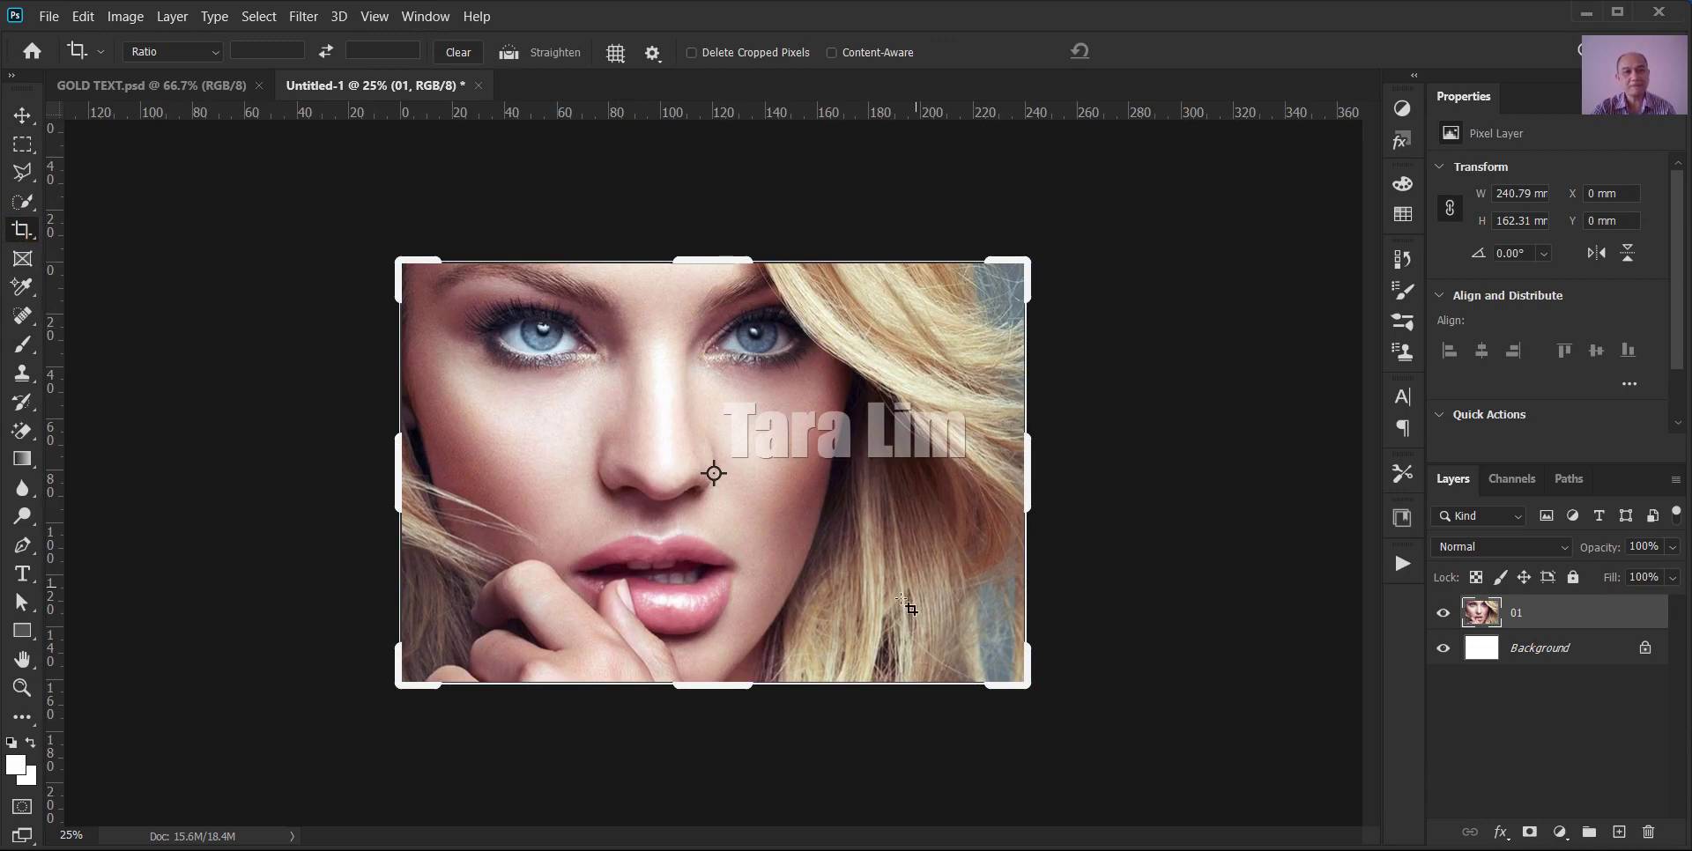
{"action": "left_click", "coordinate": [216, 53]}
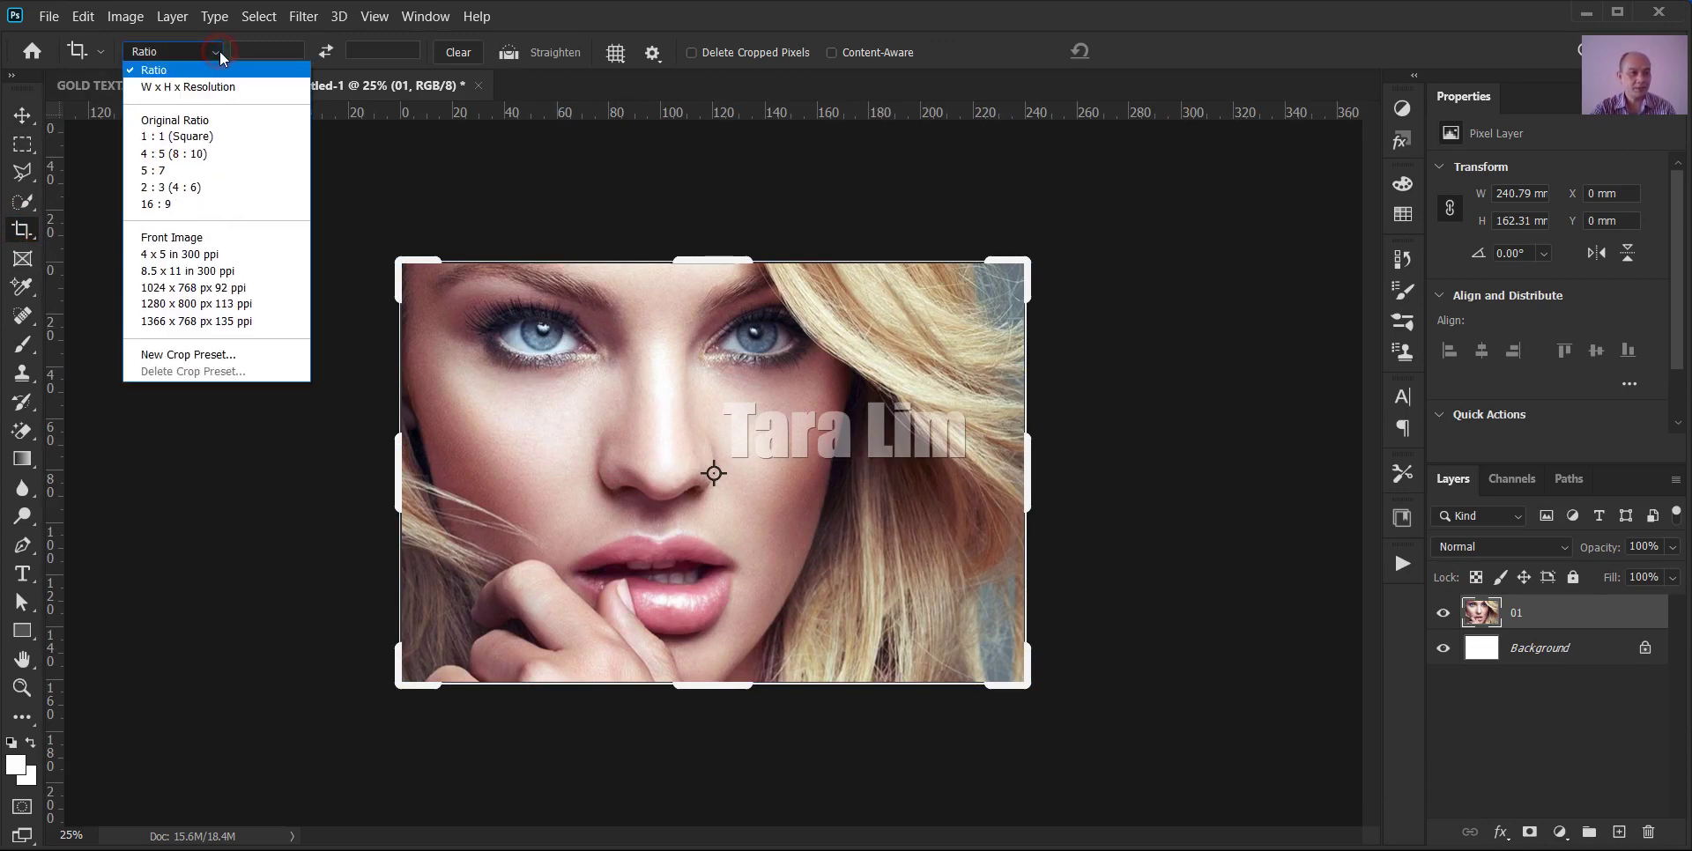
{"action": "left_click", "coordinate": [177, 88]}
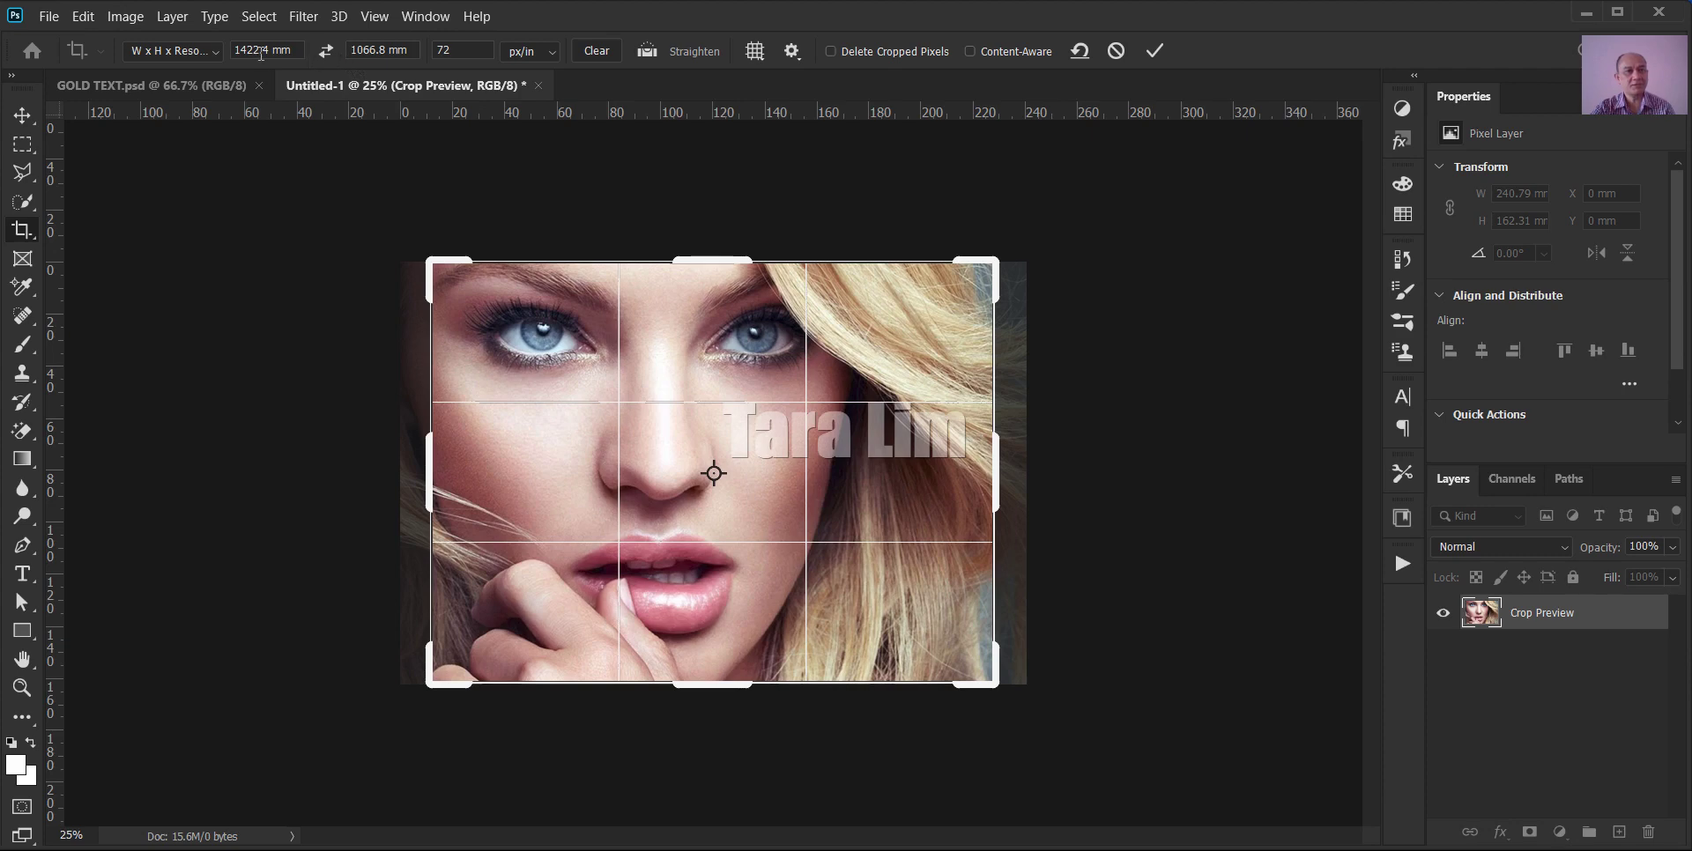
{"action": "left_click_drag", "start_coordinate": [690, 262], "coordinate": [713, 272]}
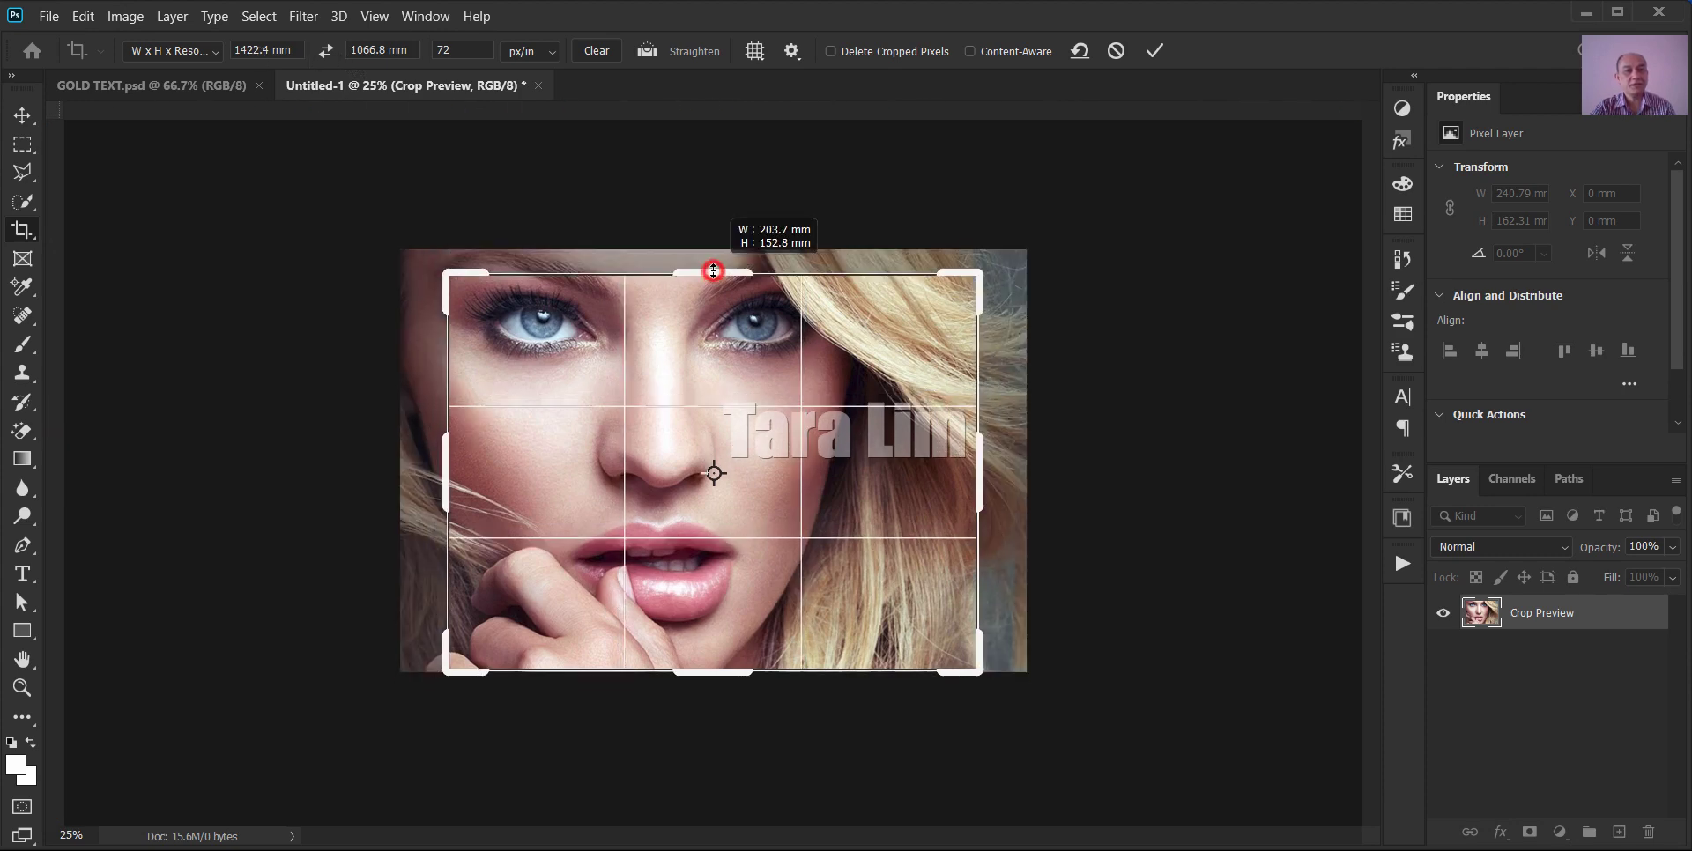
{"action": "key", "text": "ctrl+r"}
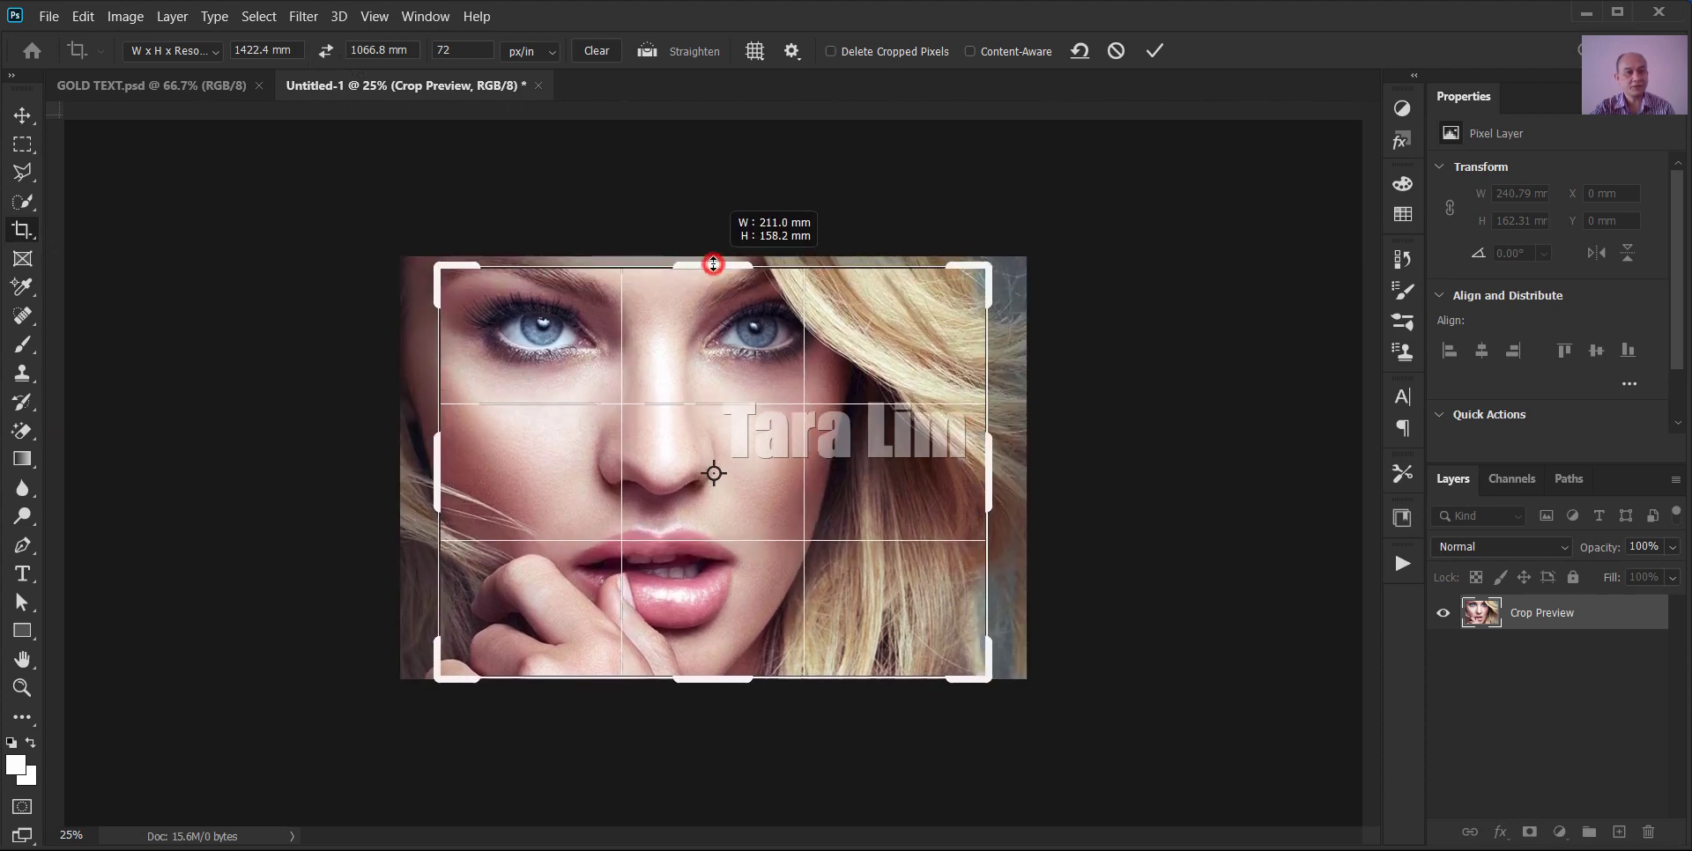
{"action": "left_click_drag", "start_coordinate": [714, 272], "coordinate": [714, 268]}
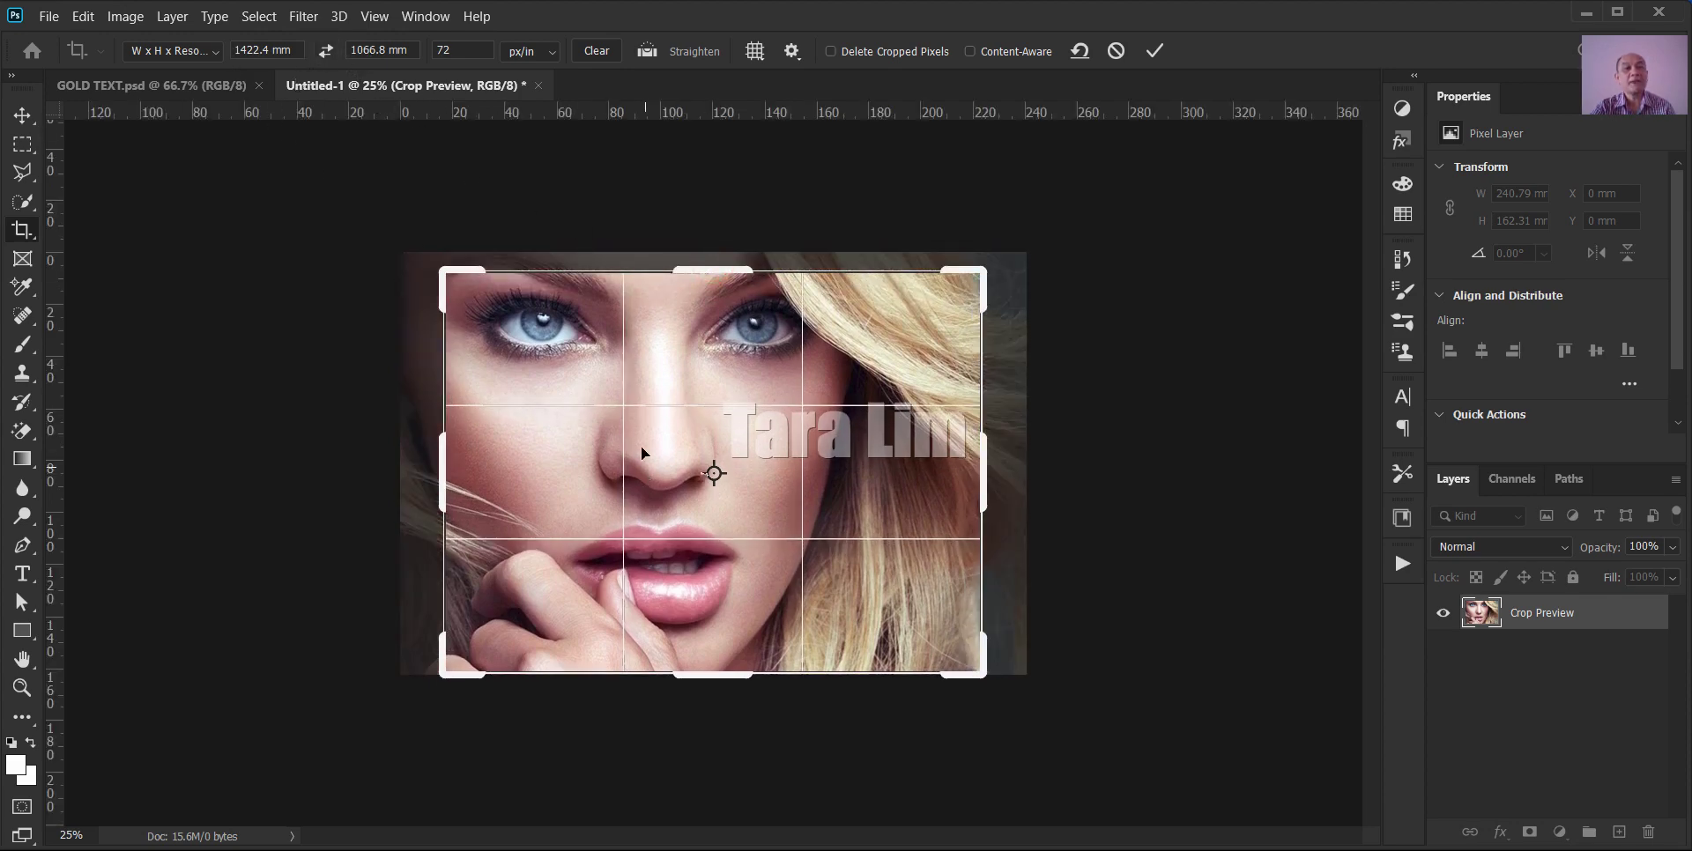
- Apply the sized crop, then undo it to restore the 240.79 × 162.31 mm photo
{"action": "left_click", "coordinate": [1154, 53]}
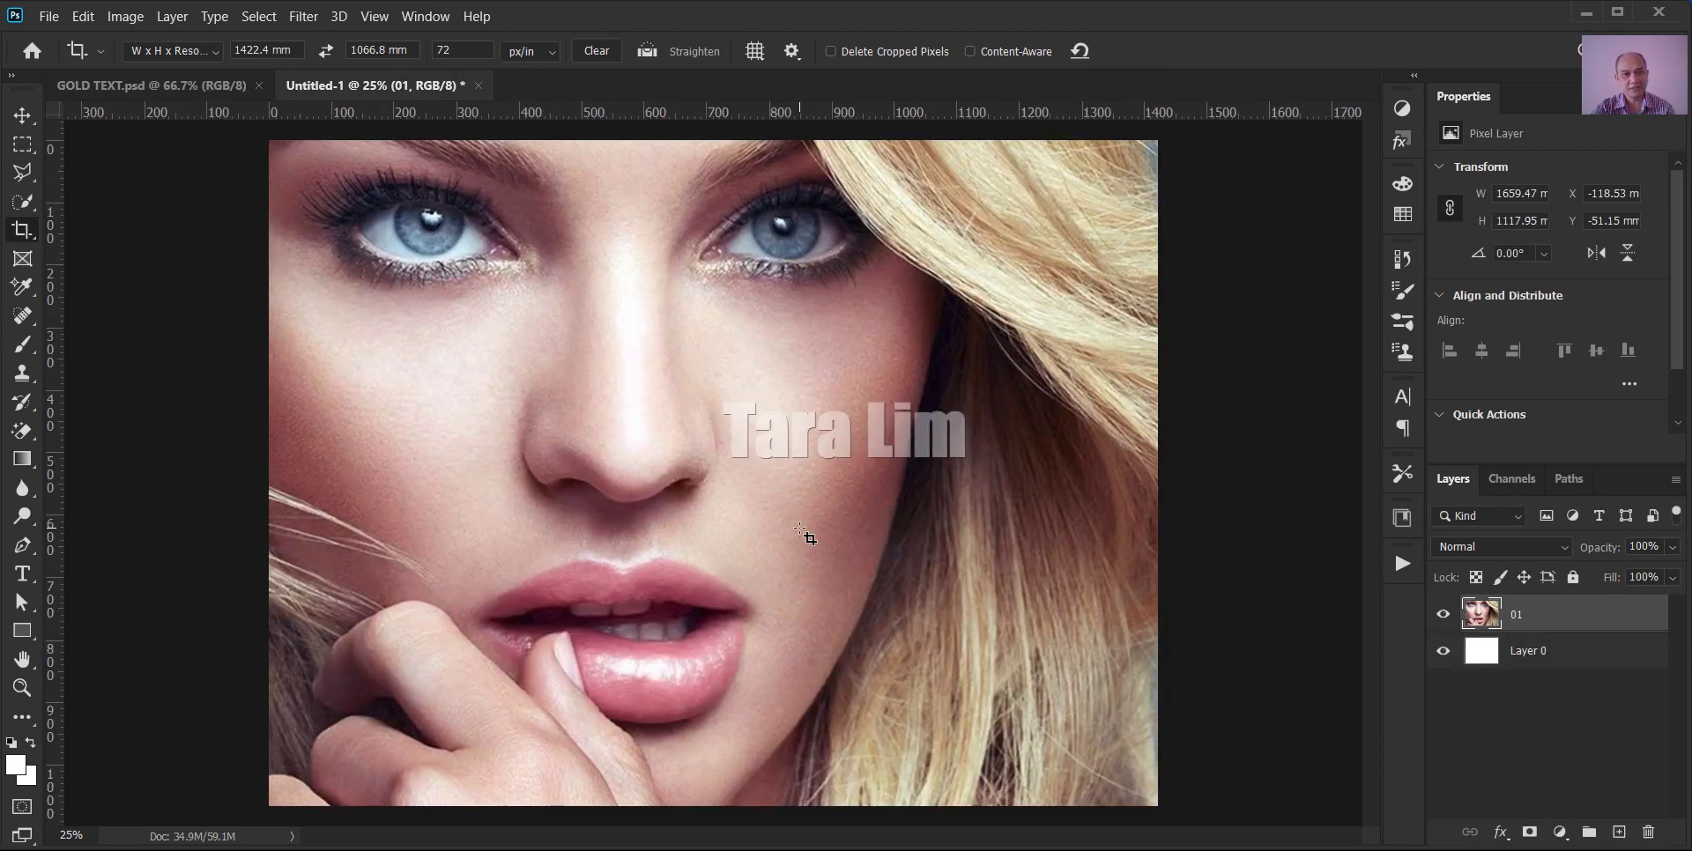
{"action": "left_click", "coordinate": [22, 116]}
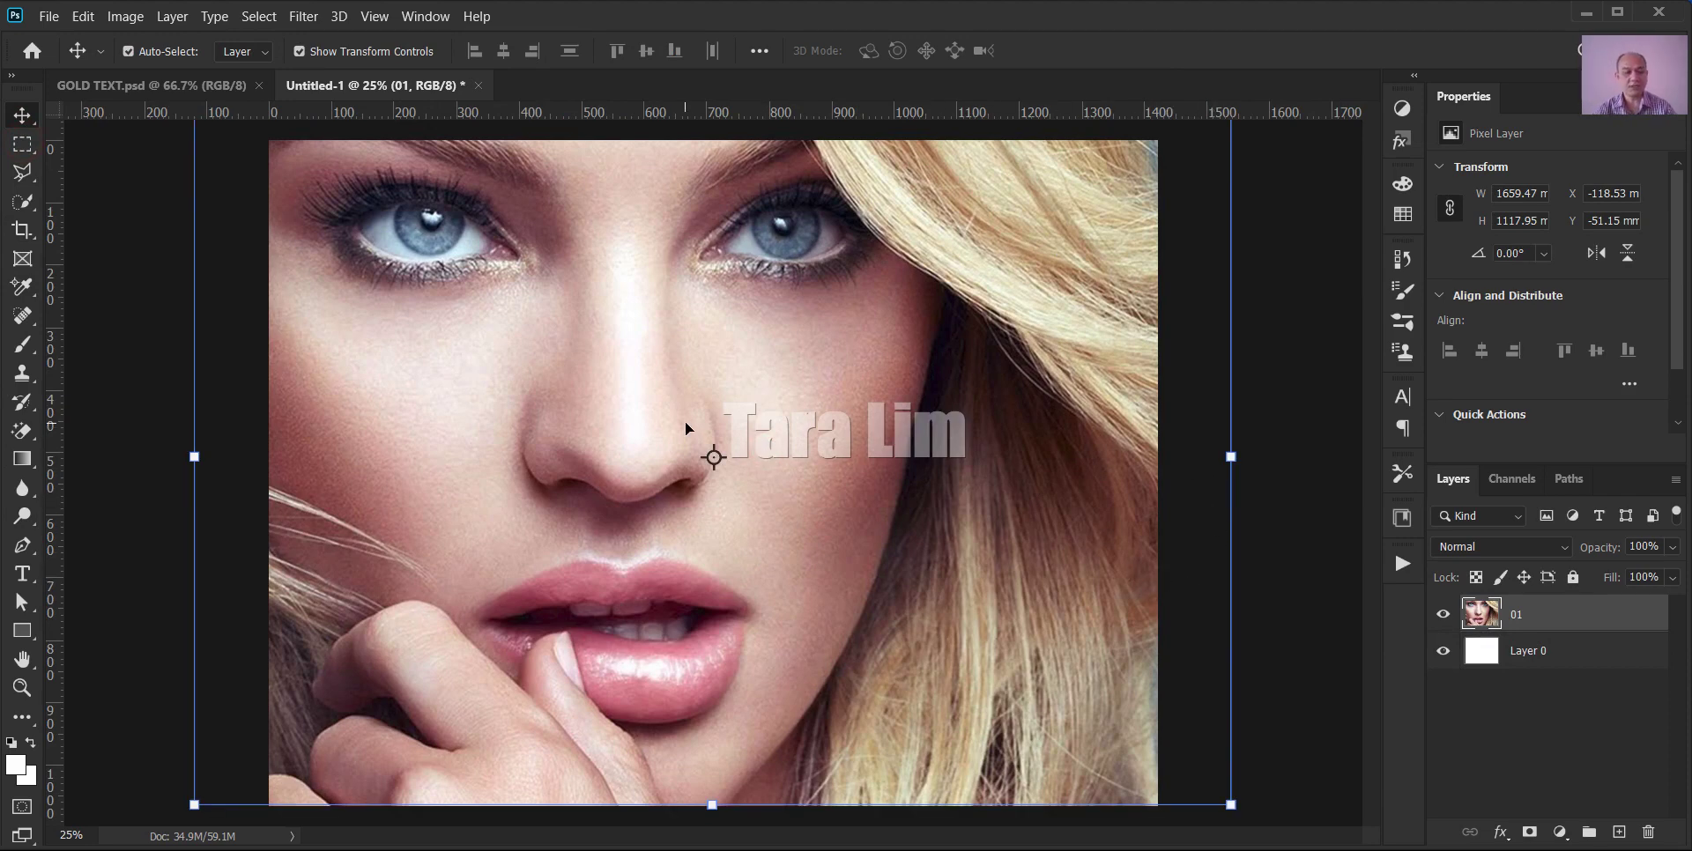
{"action": "key", "text": "ctrl+z"}
{"action": "key", "text": "ctrl+z"}
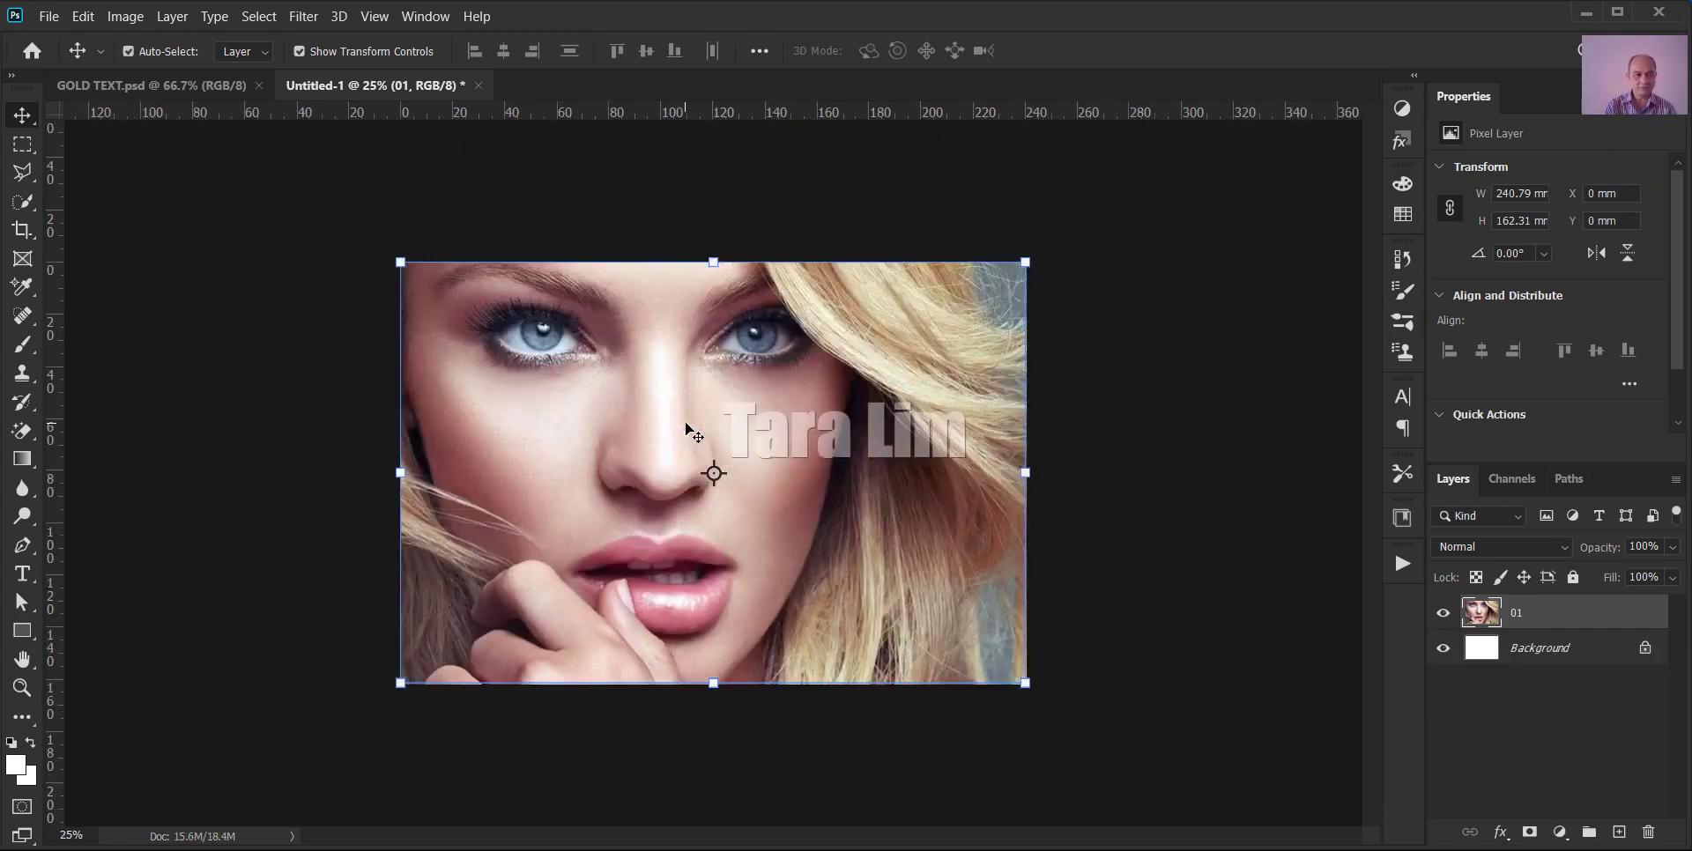
{"action": "left_click", "coordinate": [24, 243]}
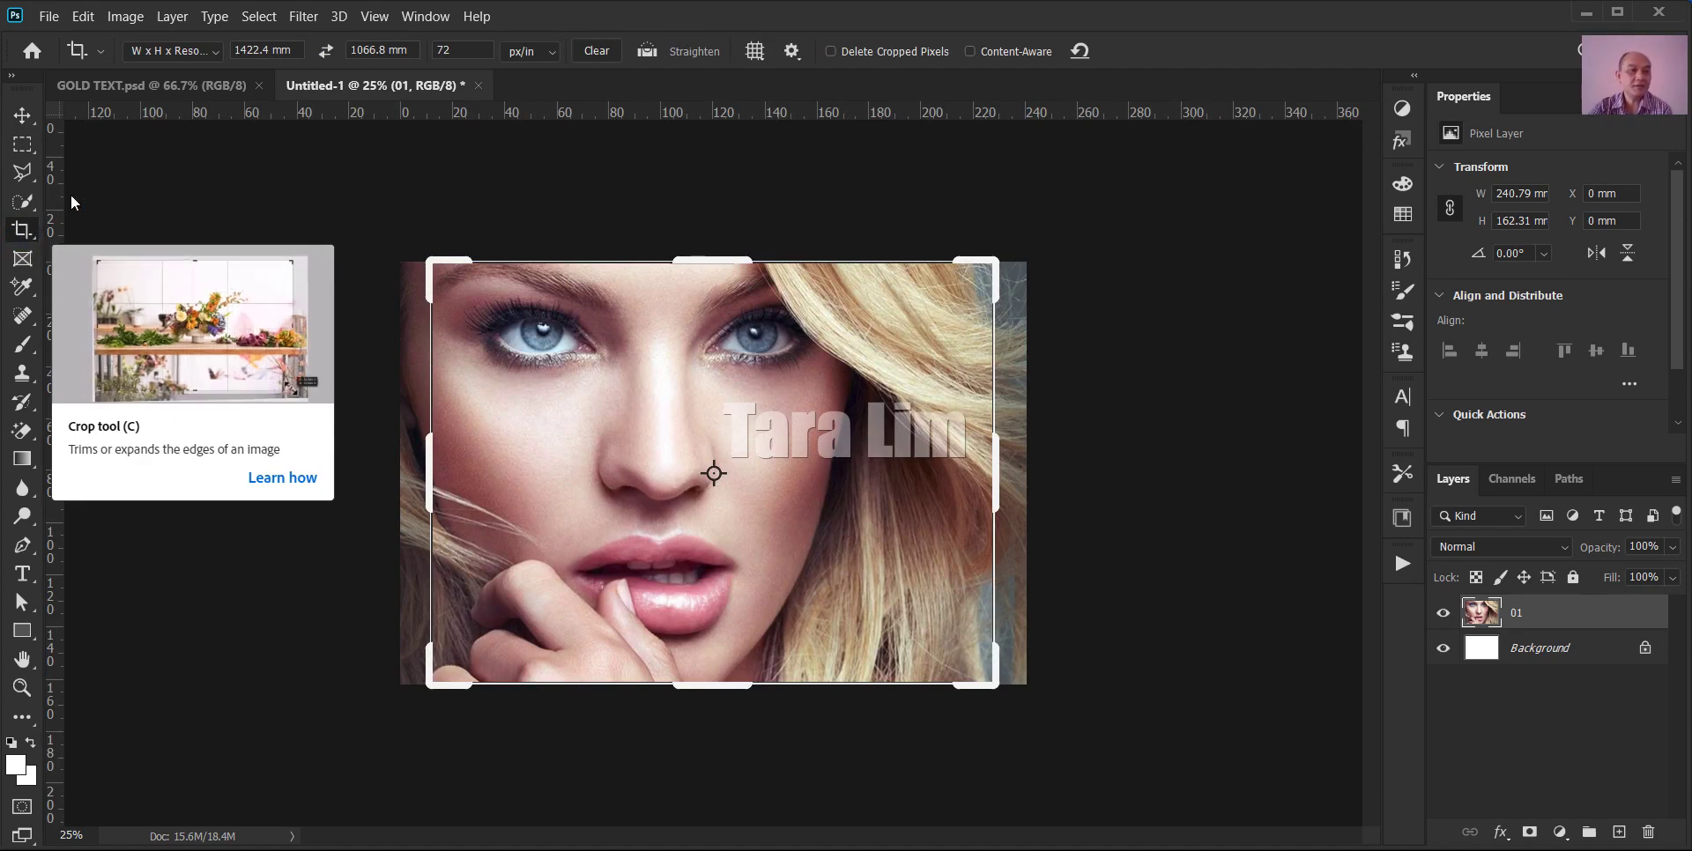
- Preview the 16:9, 1:1 and 4:5 ratios from the crop preset list
{"action": "left_click", "coordinate": [212, 51]}
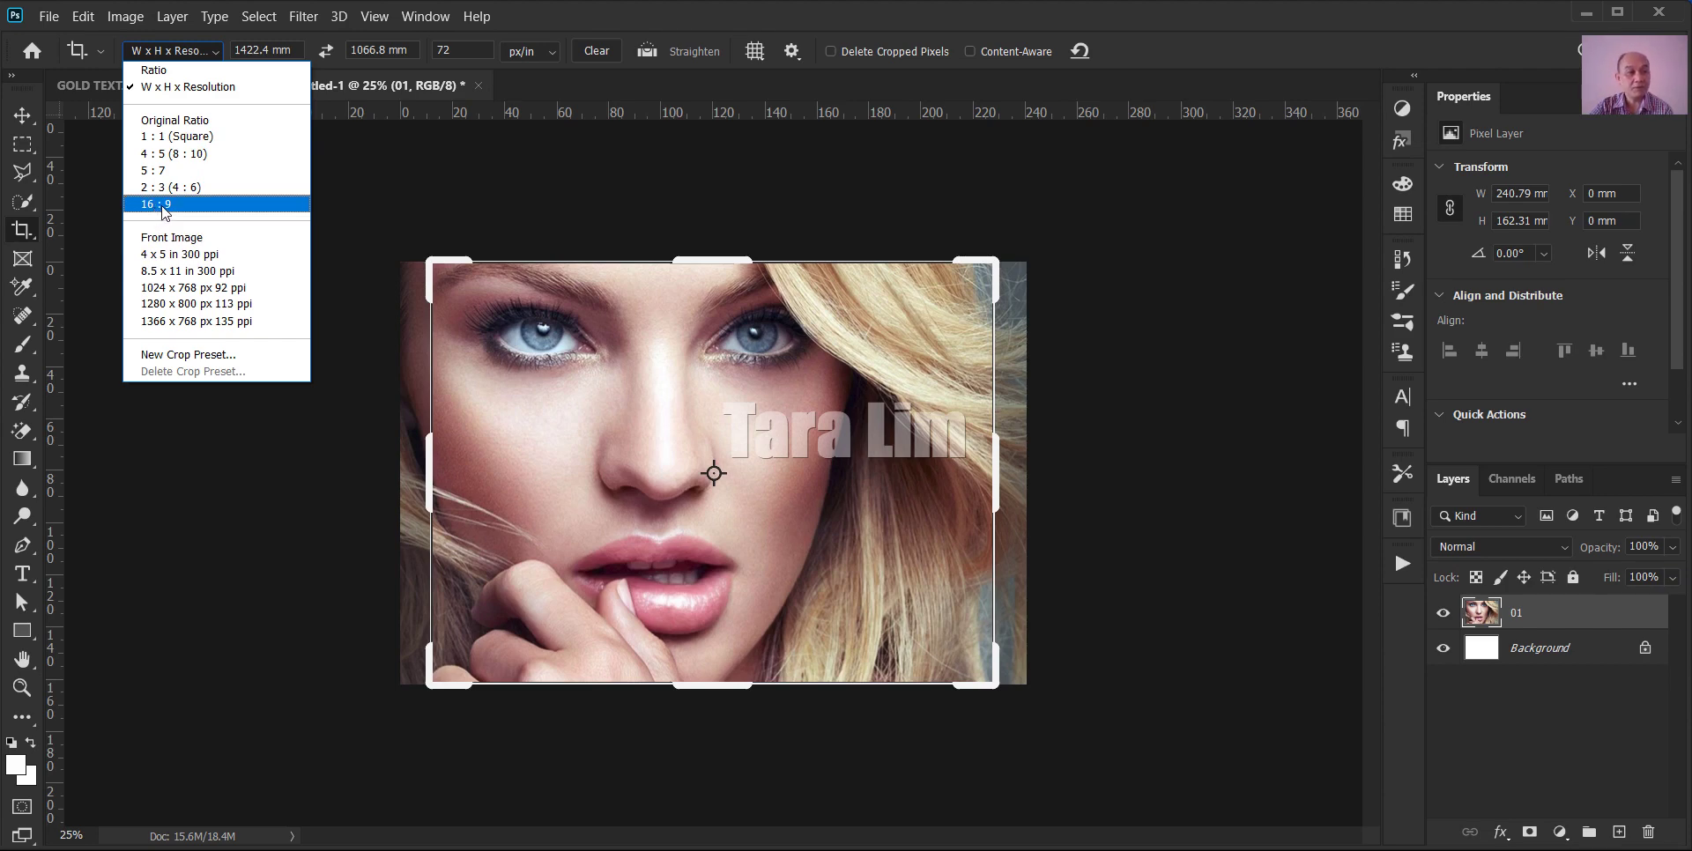
{"action": "left_click", "coordinate": [165, 207]}
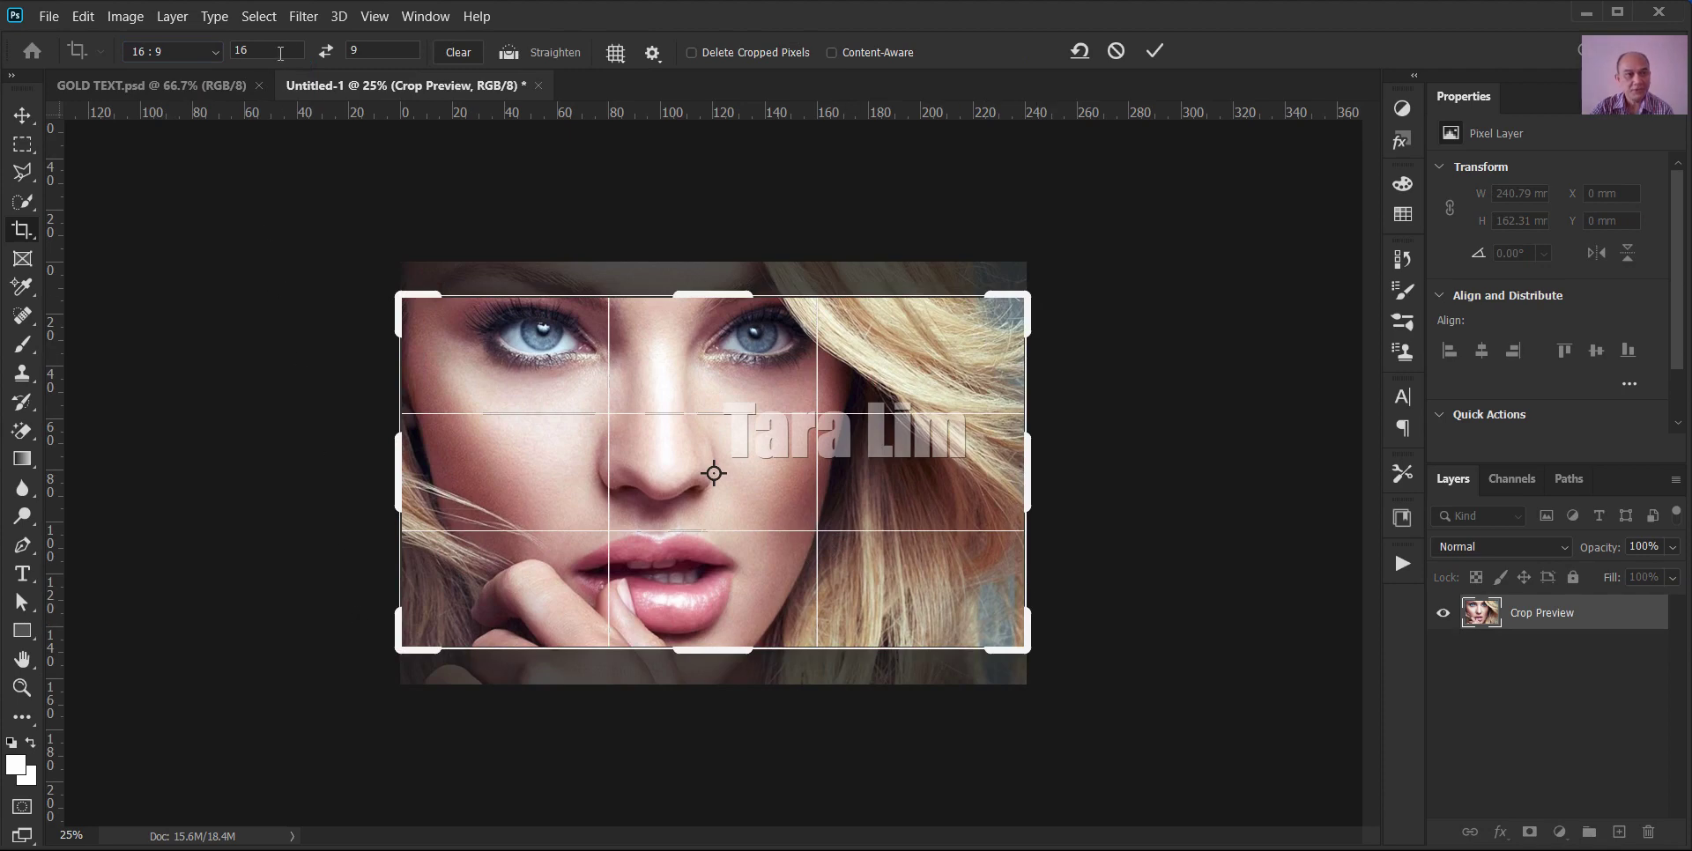
{"action": "left_click", "coordinate": [216, 51]}
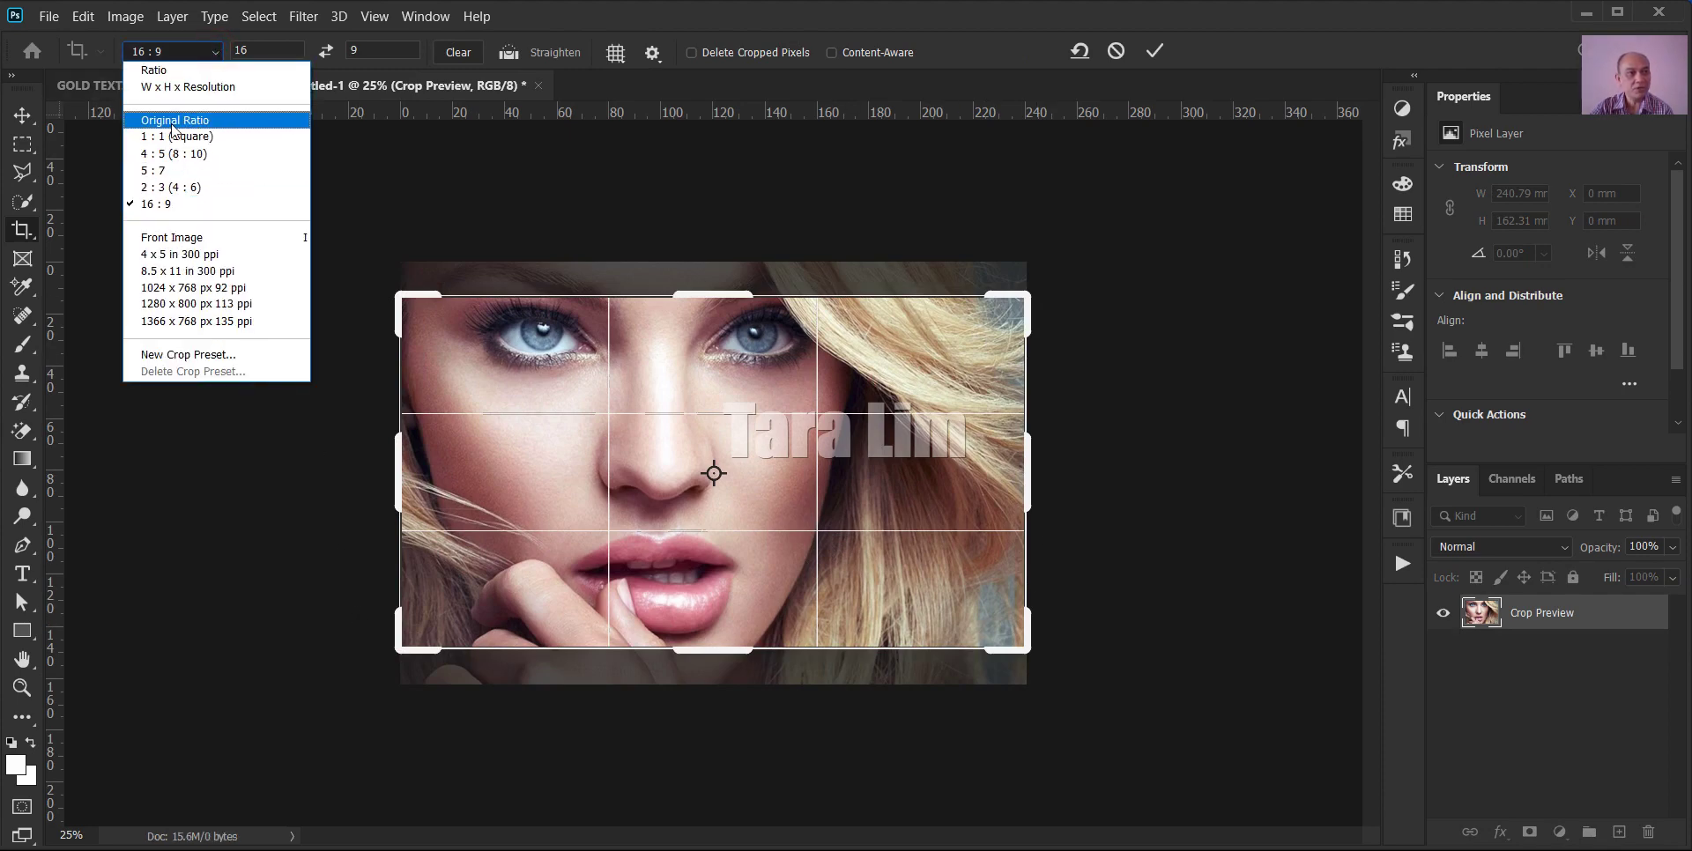
{"action": "left_click", "coordinate": [164, 132]}
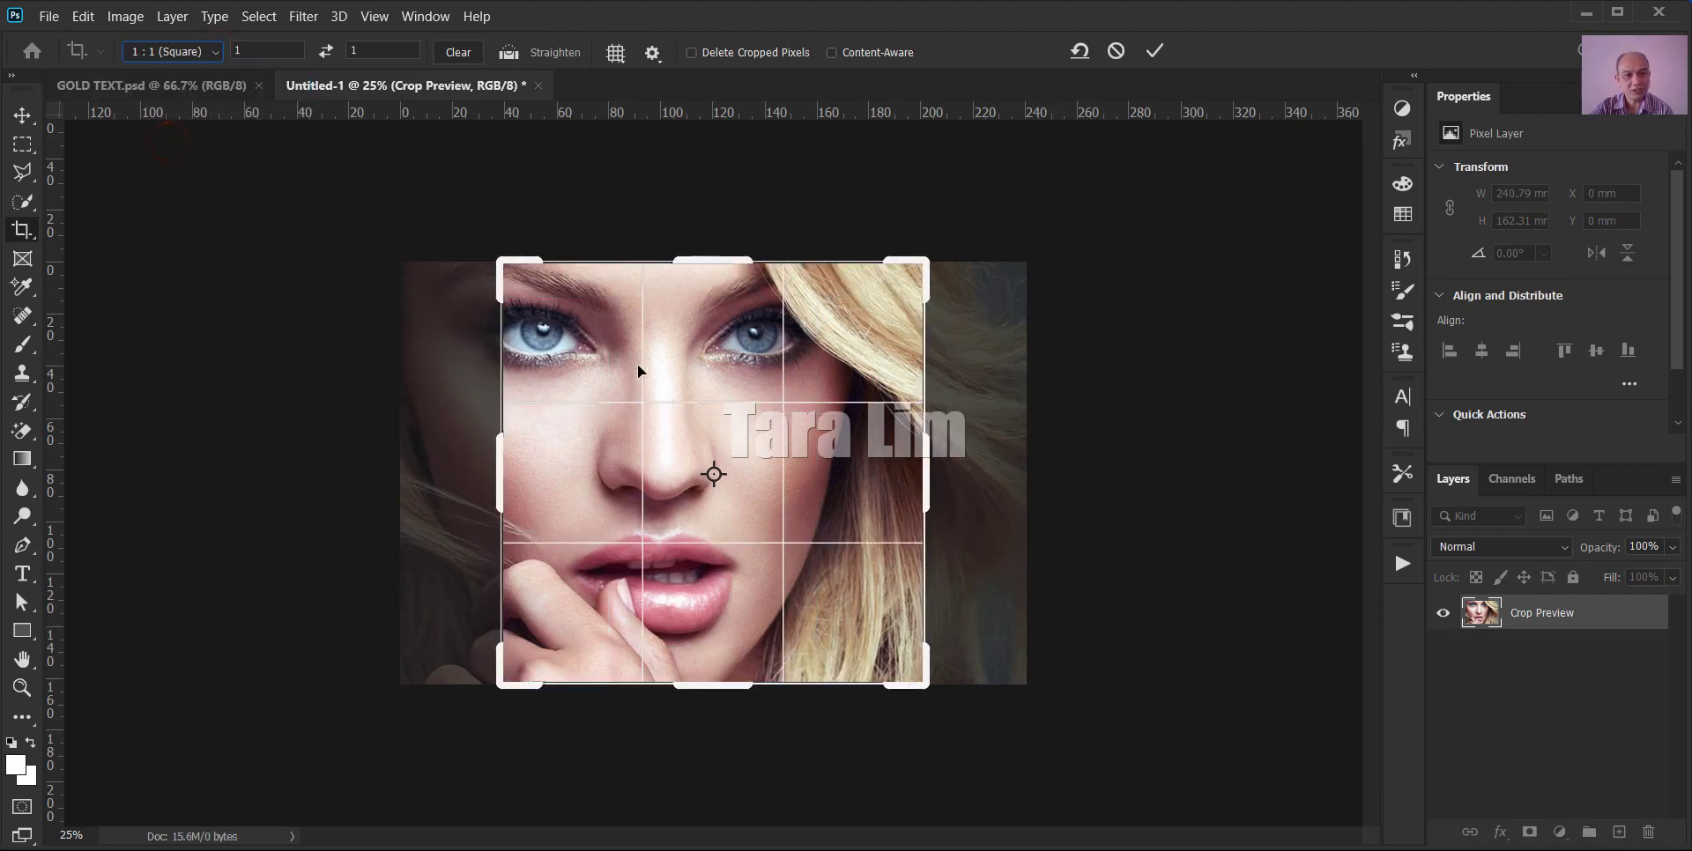
{"action": "left_click", "coordinate": [214, 53]}
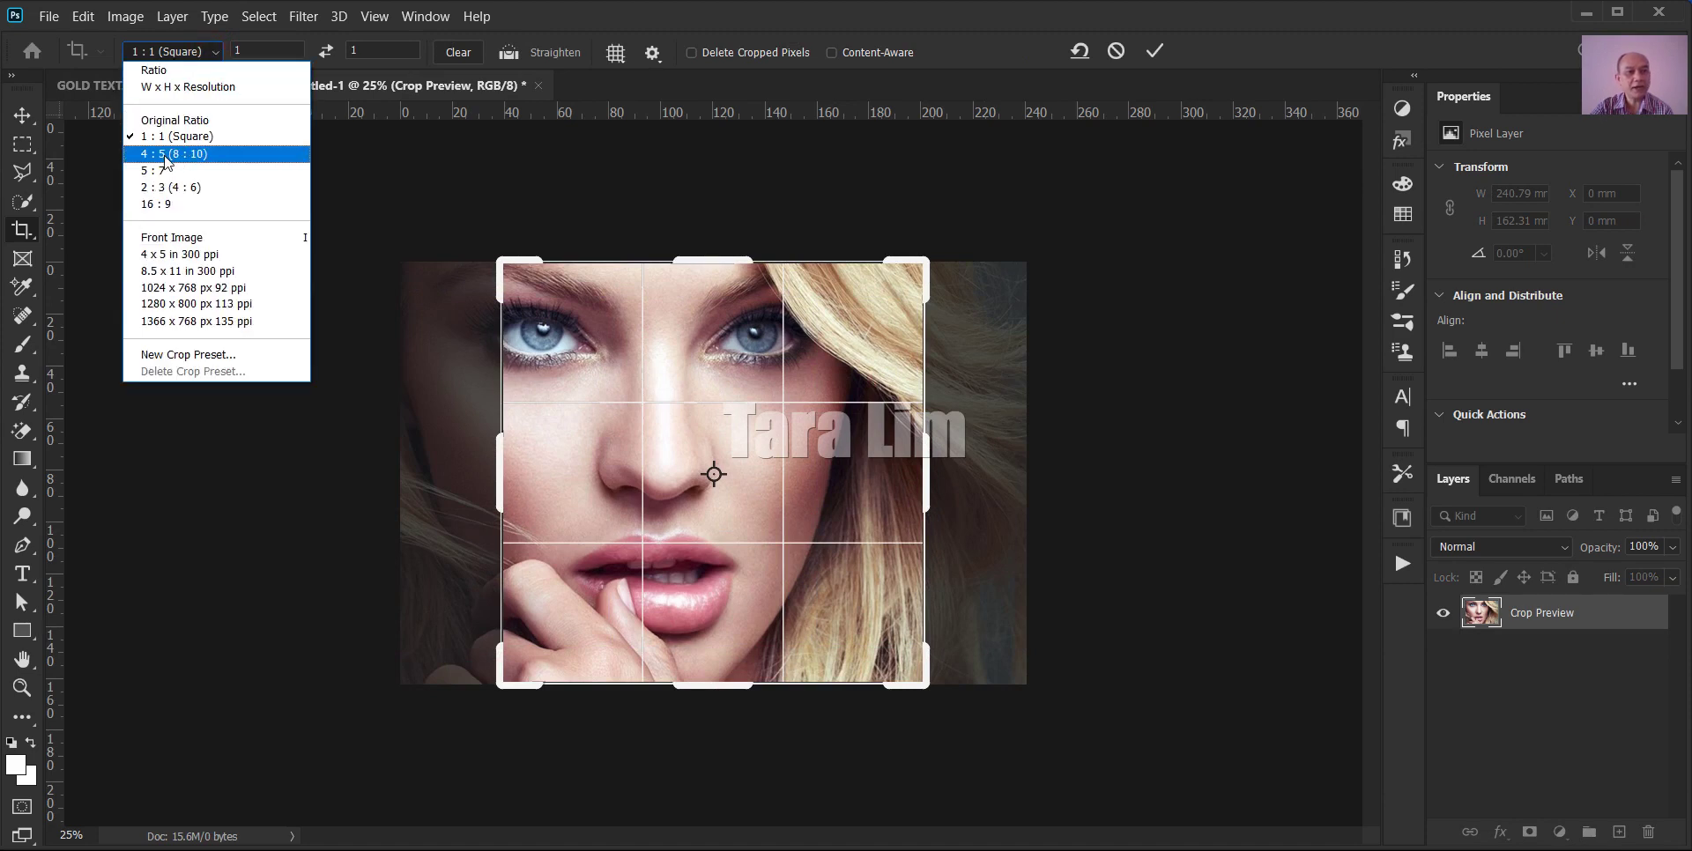
{"action": "left_click", "coordinate": [177, 157]}
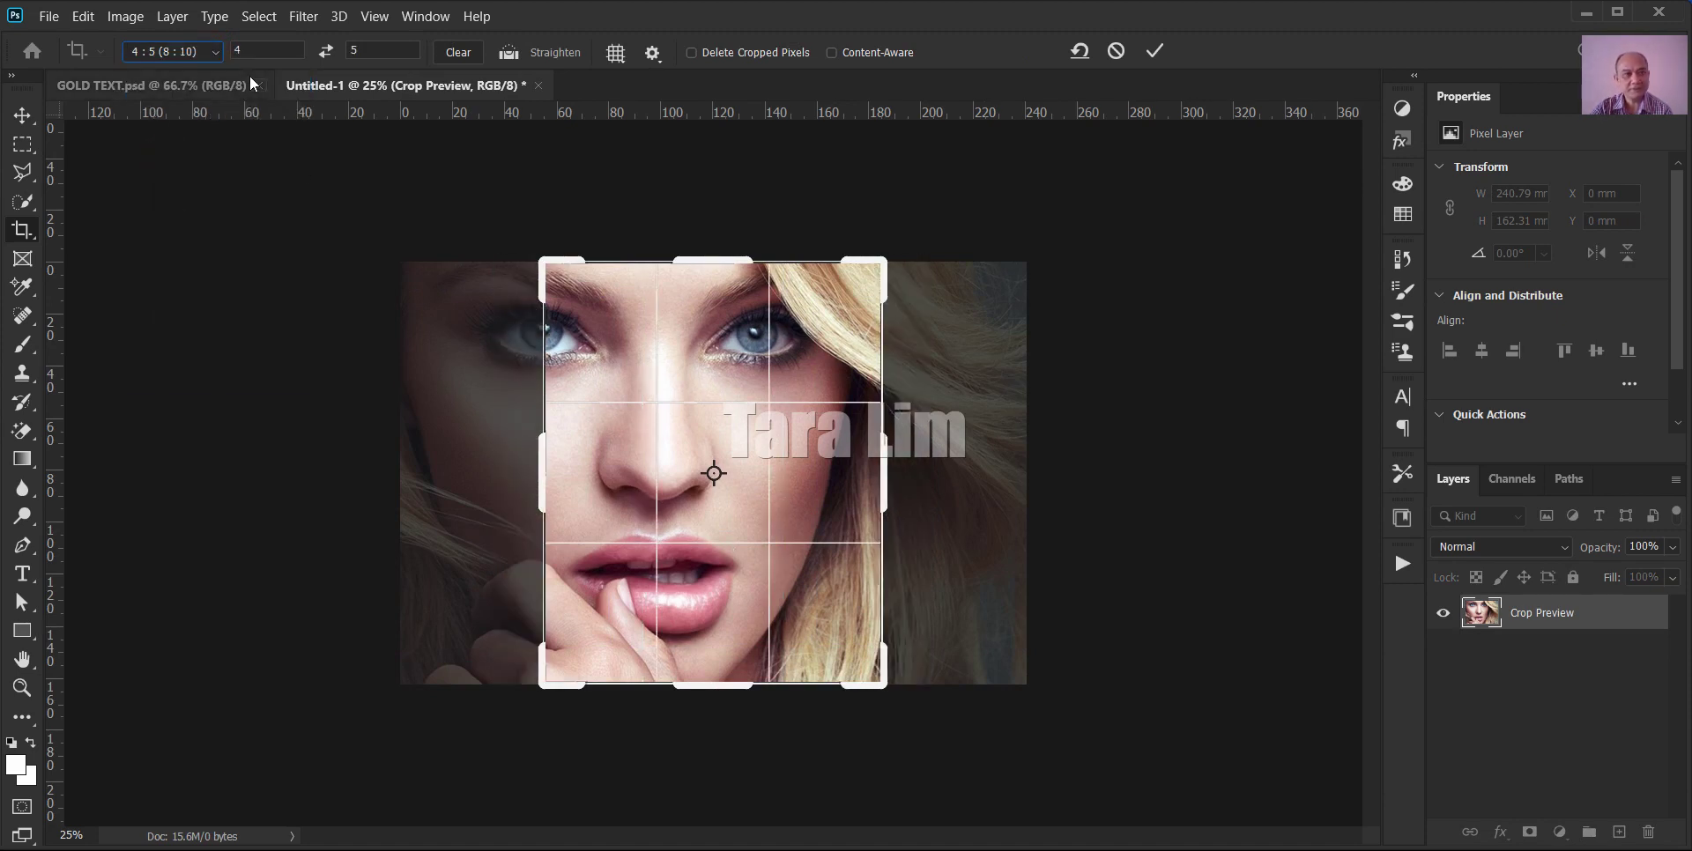
- Try the 5:7, 2:3 and 16:9 ratios, then return the preset to unconstrained Ratio
{"action": "left_click", "coordinate": [214, 52]}
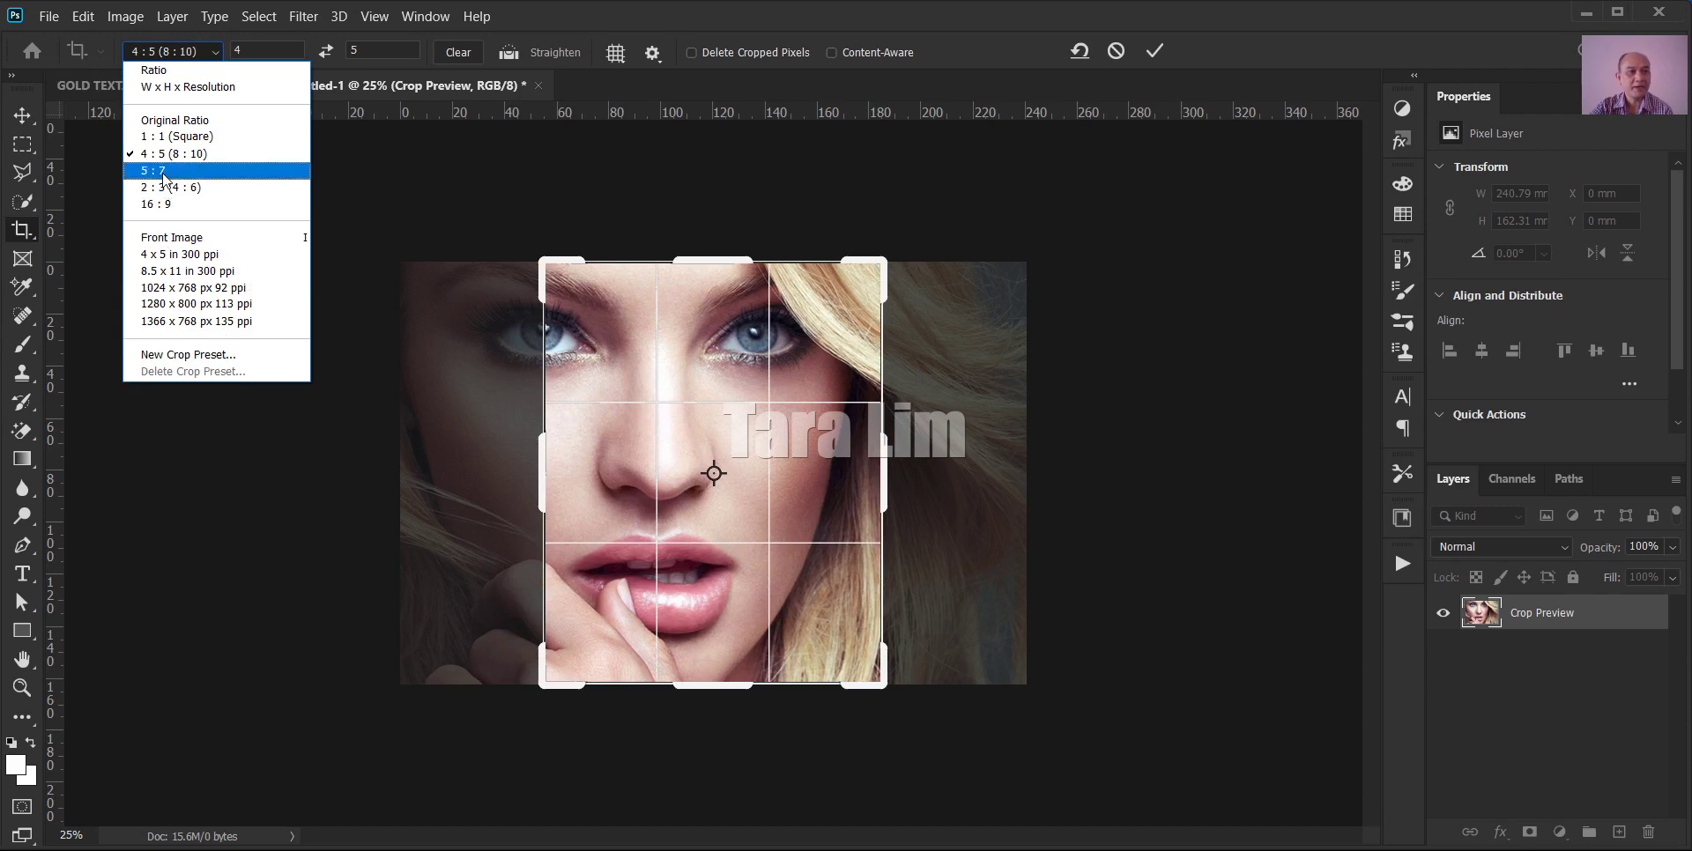
{"action": "left_click", "coordinate": [161, 170]}
{"action": "left_click", "coordinate": [214, 52]}
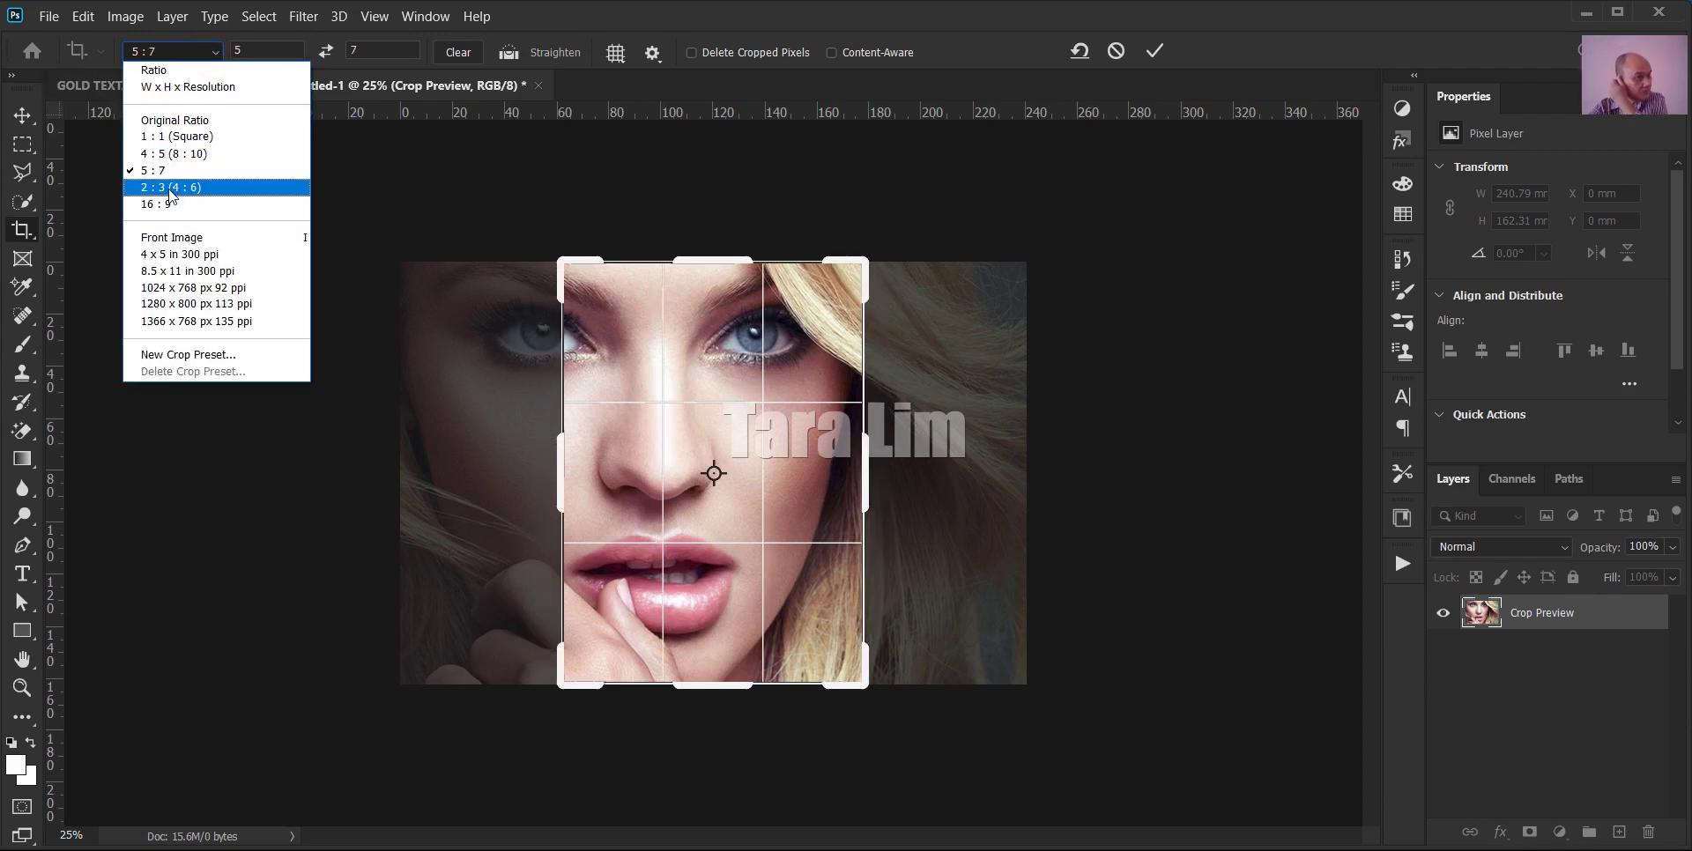
{"action": "left_click", "coordinate": [170, 189]}
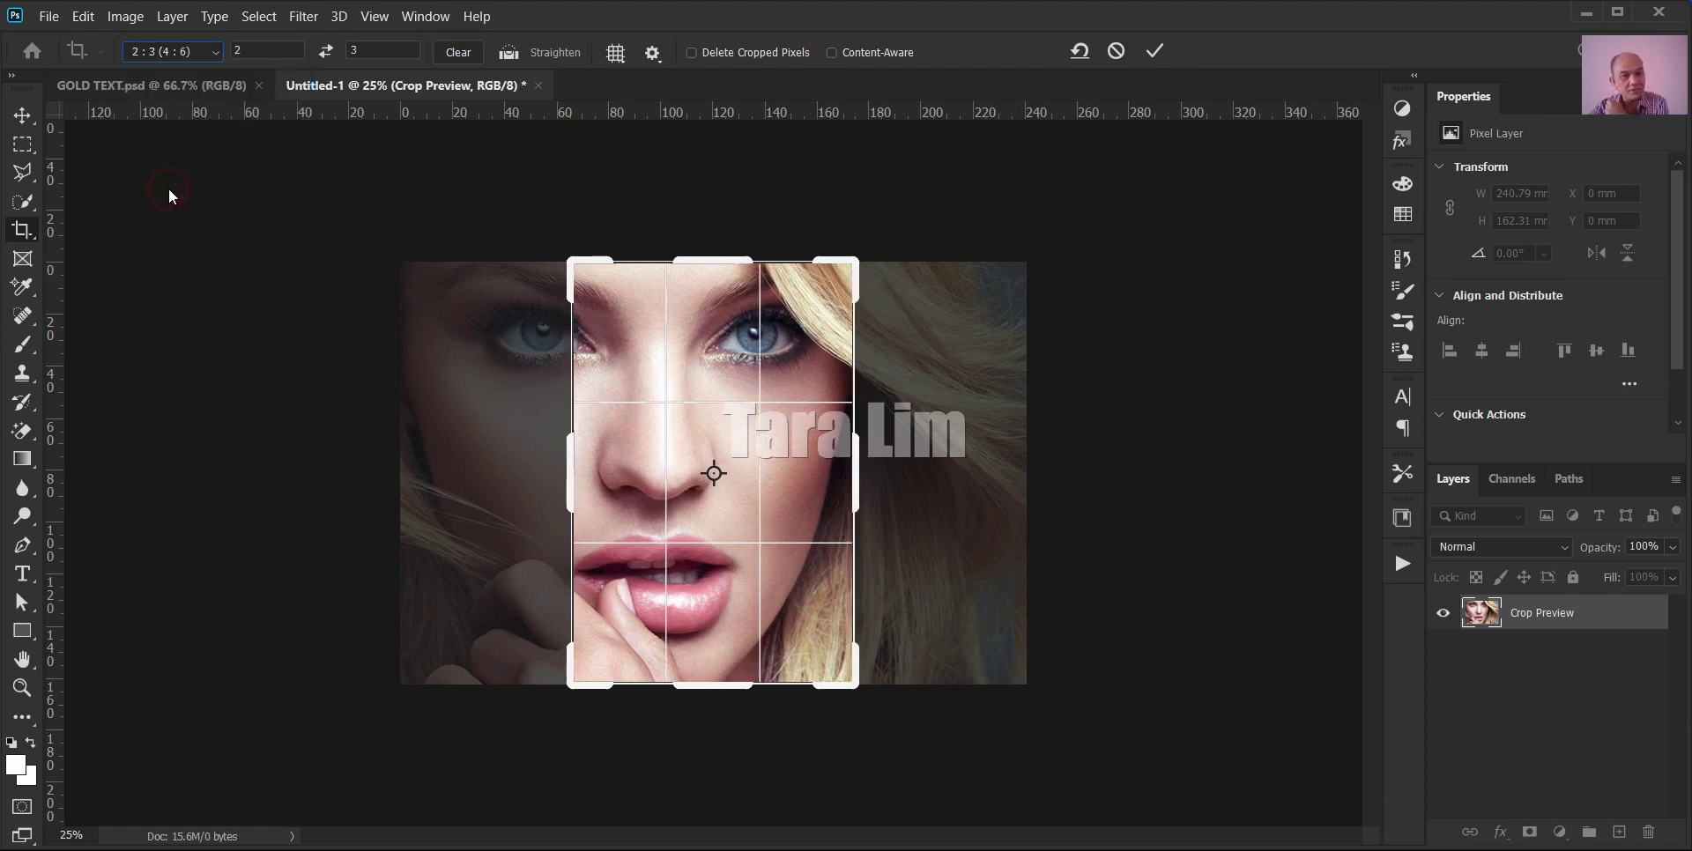
{"action": "left_click", "coordinate": [216, 53]}
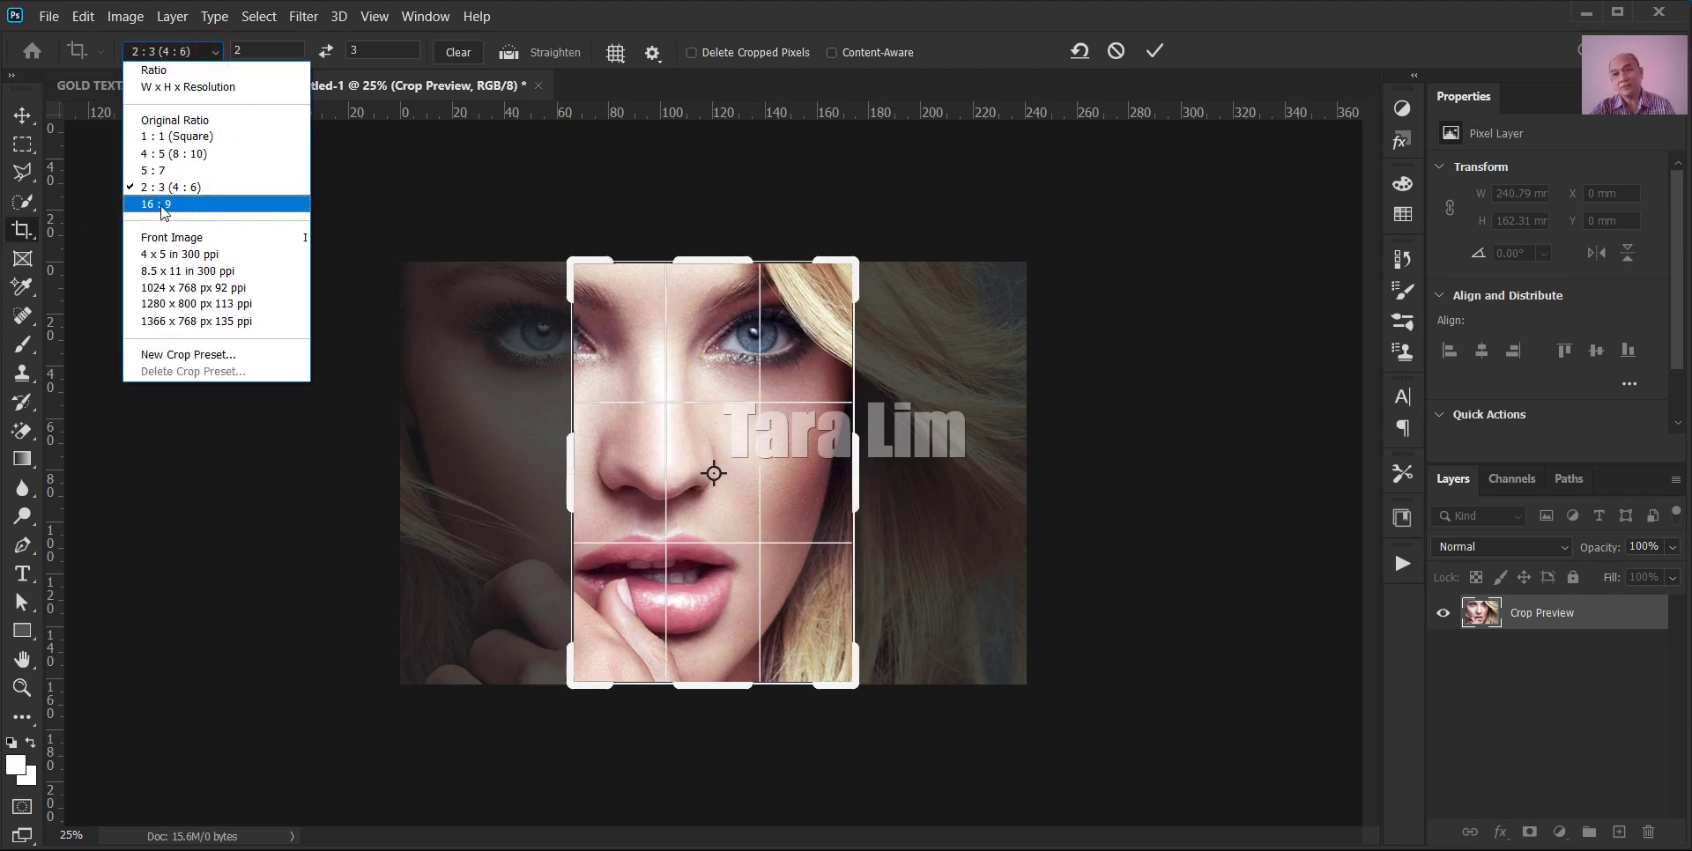
{"action": "left_click", "coordinate": [163, 205]}
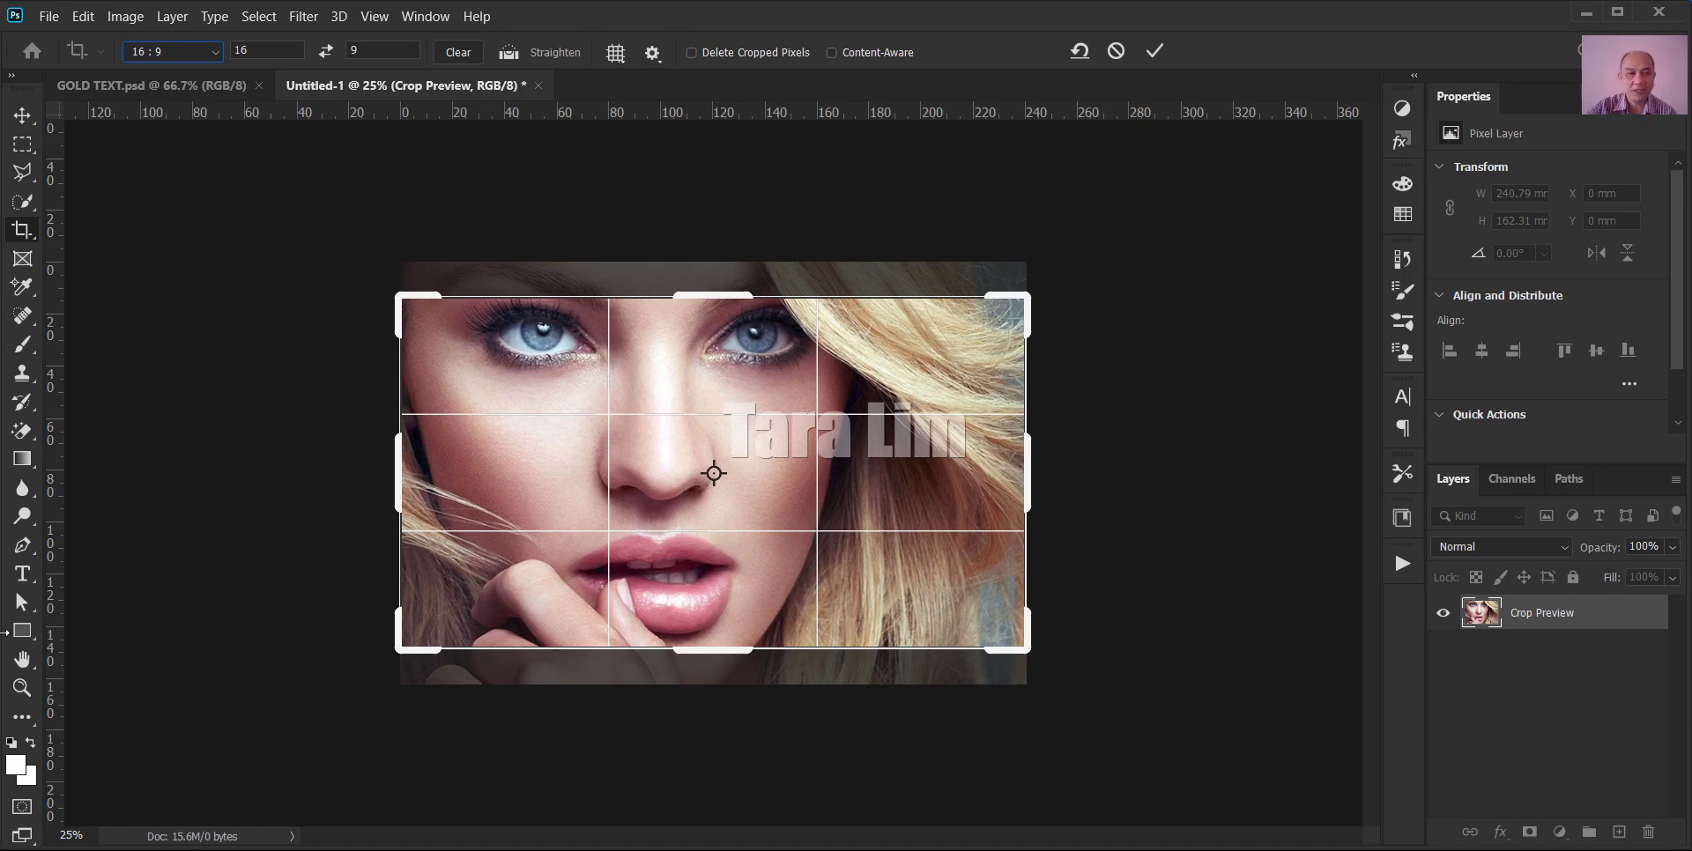
{"action": "left_click", "coordinate": [211, 55]}
{"action": "left_click", "coordinate": [178, 70]}
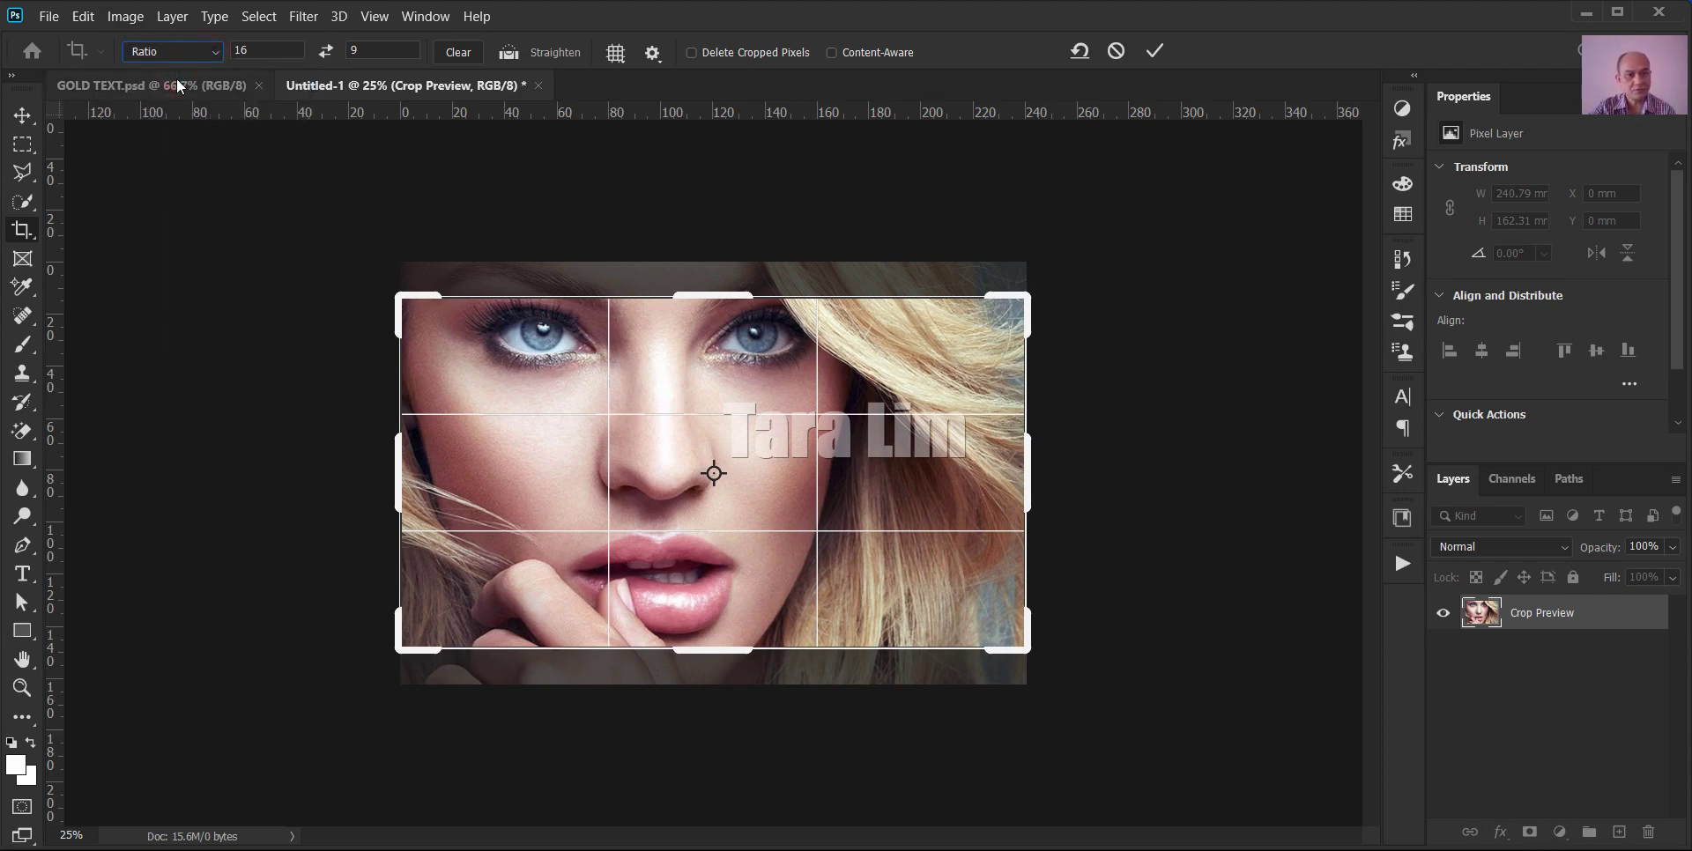
- Commit the 16:9 crop via the Move tool and reset the crop preset to Ratio
{"action": "left_click", "coordinate": [22, 115]}
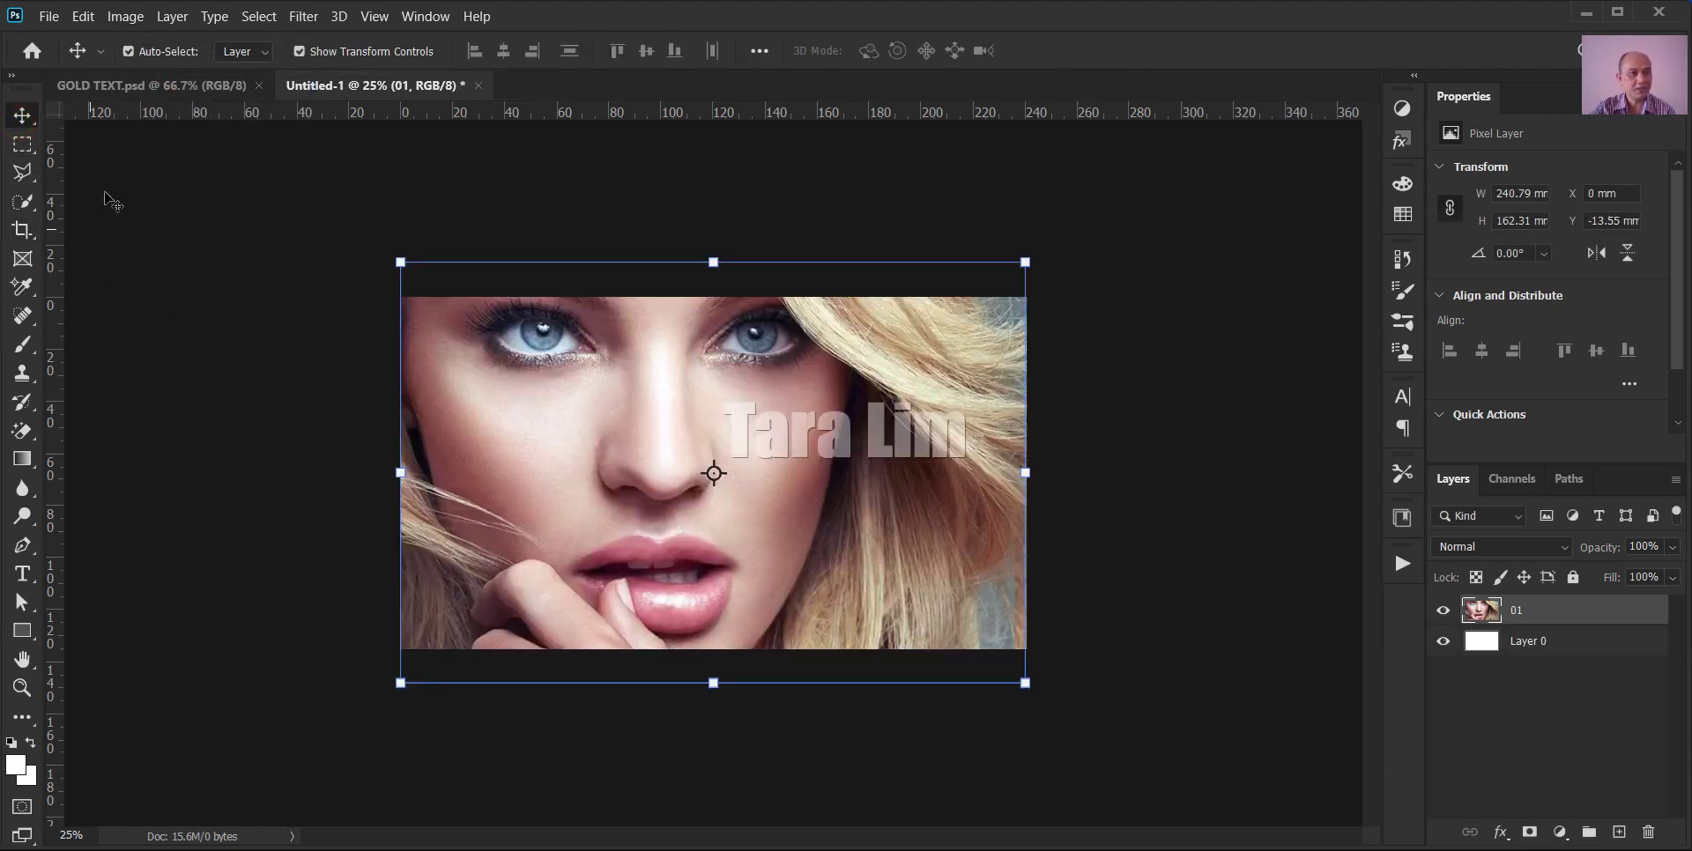
{"action": "left_click", "coordinate": [22, 229]}
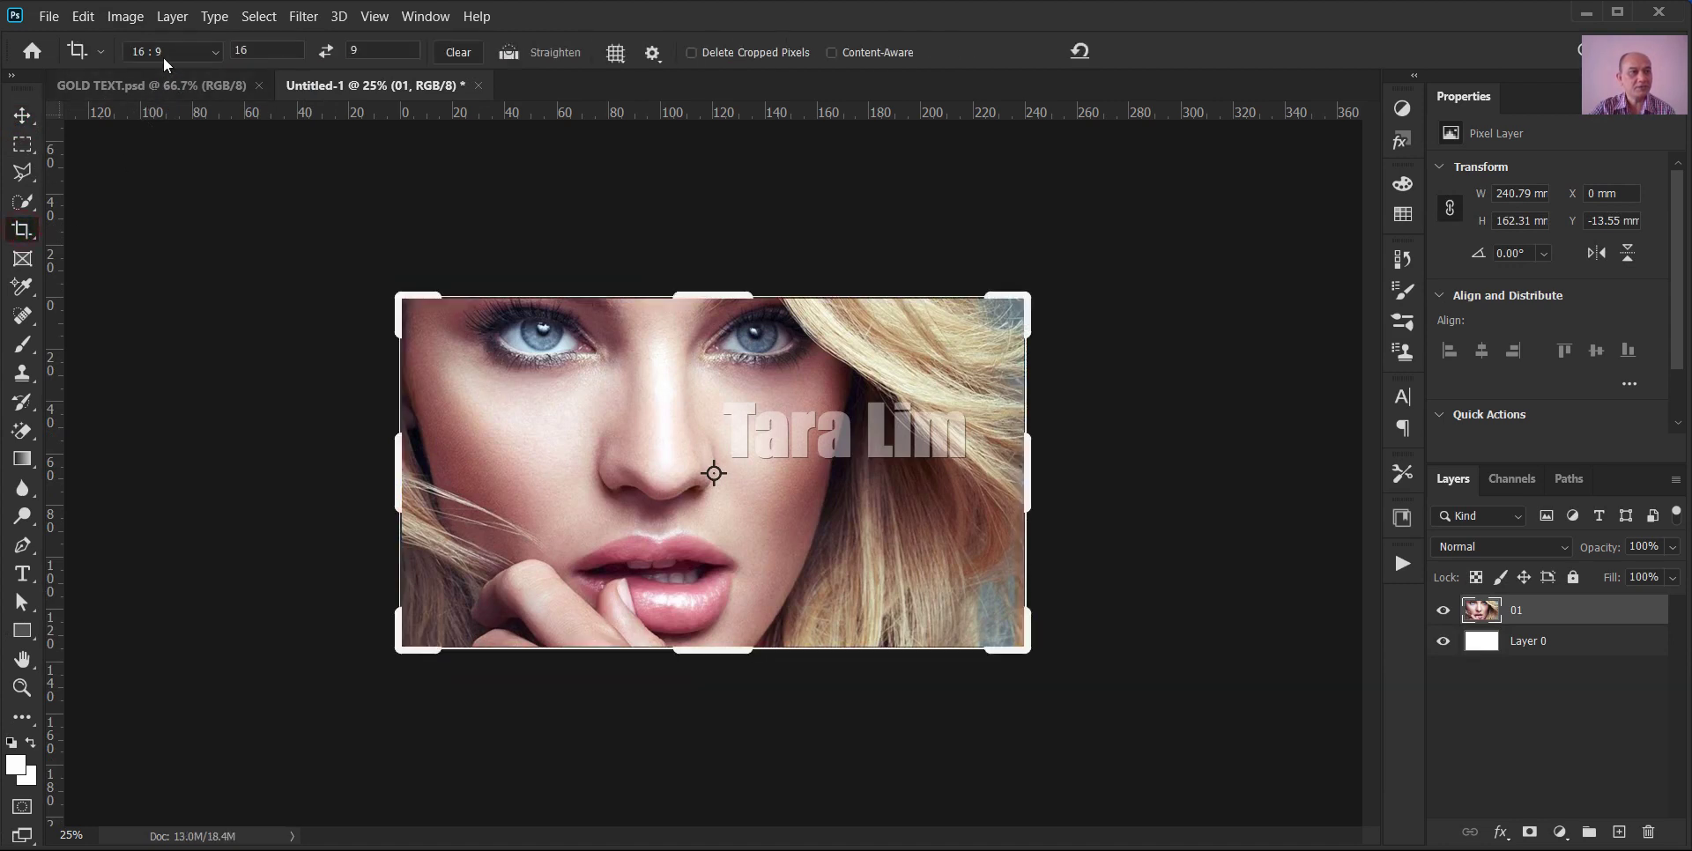
{"action": "left_click", "coordinate": [211, 53]}
{"action": "left_click", "coordinate": [22, 114]}
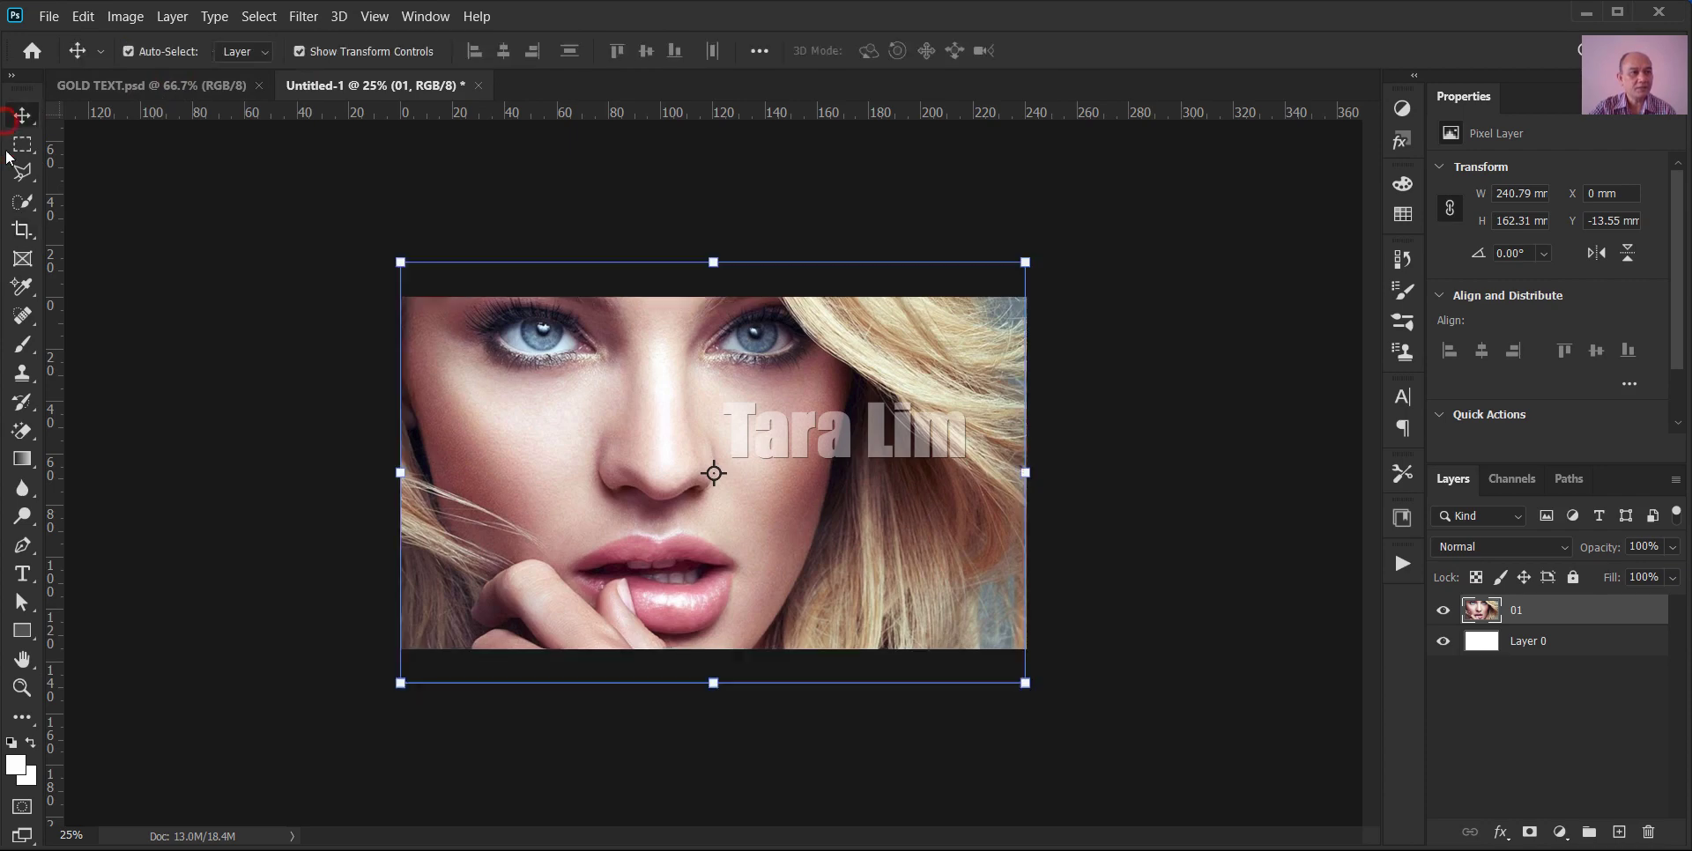
{"action": "left_click", "coordinate": [22, 230]}
{"action": "left_click", "coordinate": [216, 51]}
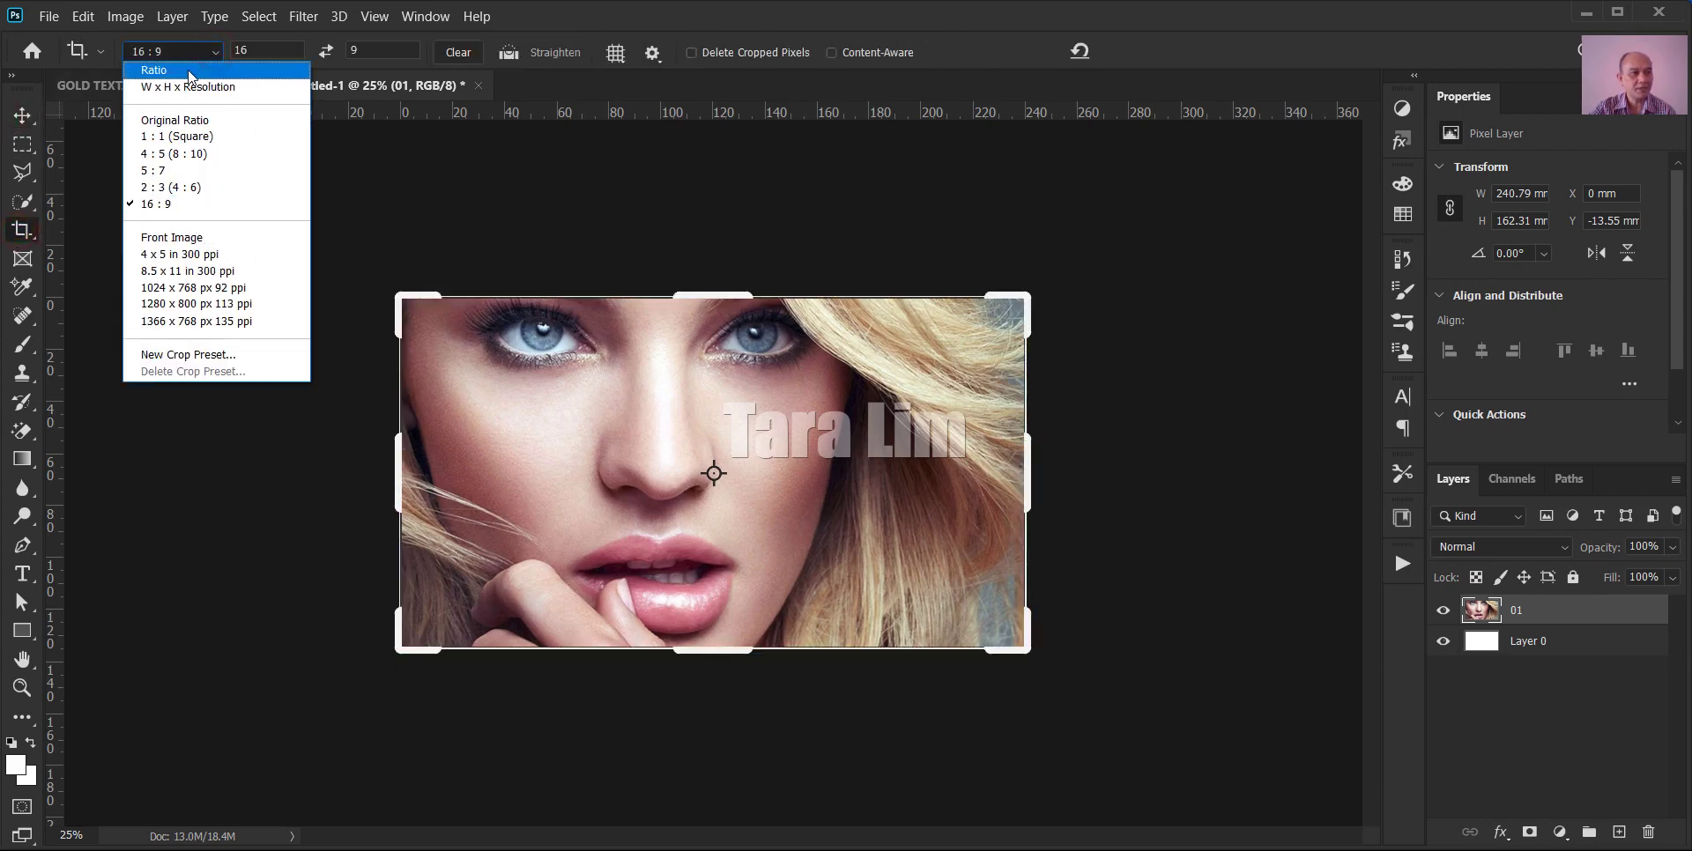
{"action": "left_click", "coordinate": [176, 65]}
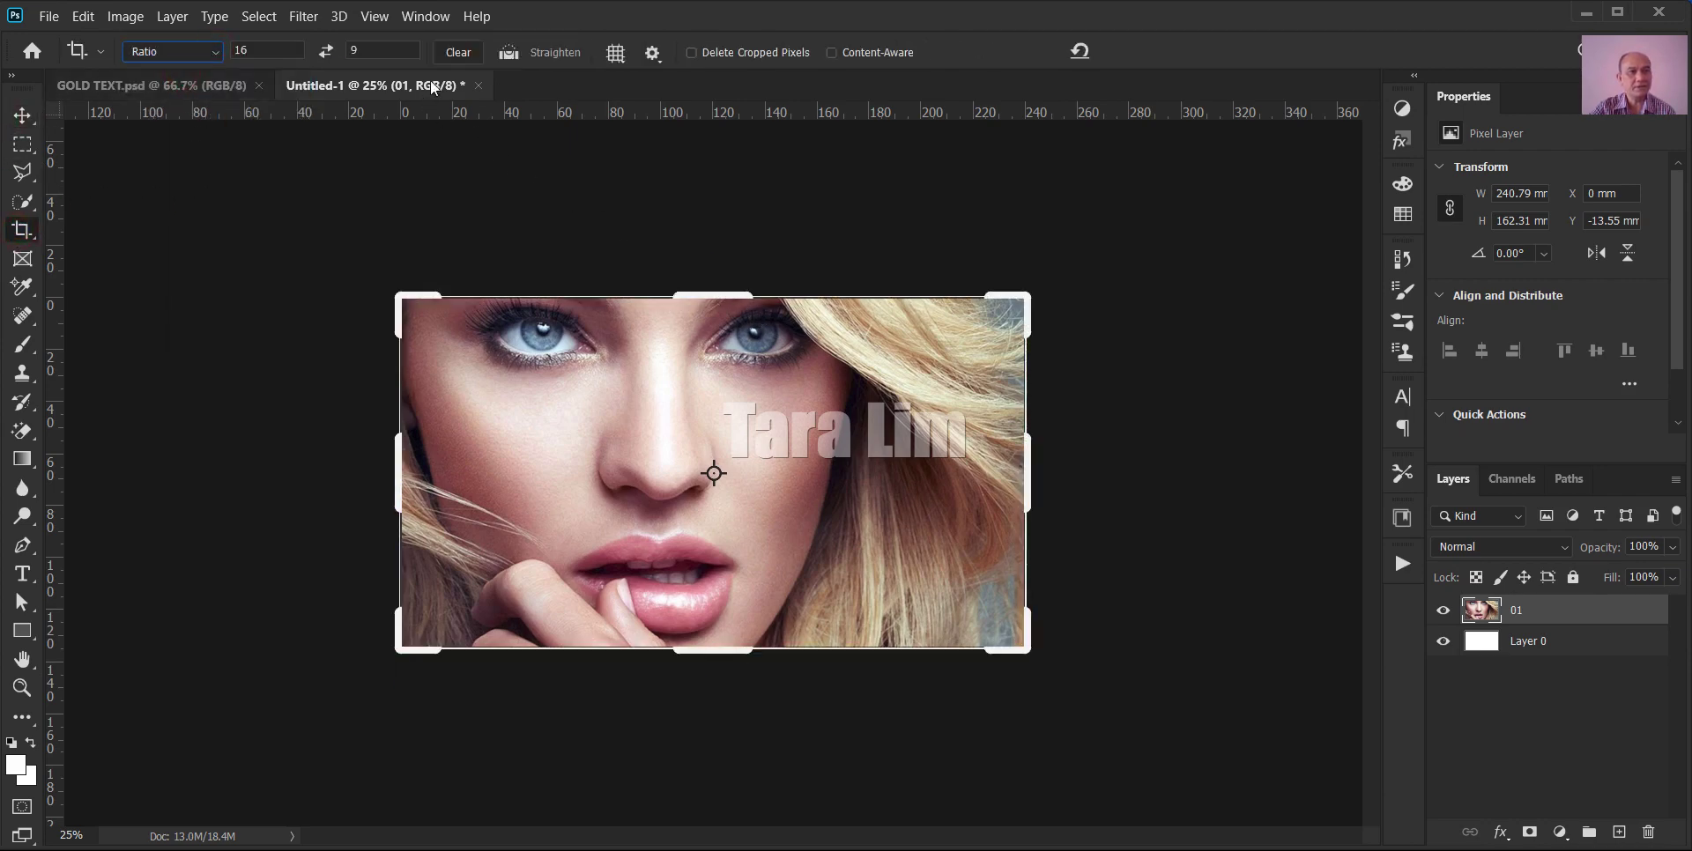
- Clear the ratio values, raise the crop's top edge slightly and apply the crop
{"action": "left_click", "coordinate": [456, 55]}
{"action": "left_click", "coordinate": [22, 116]}
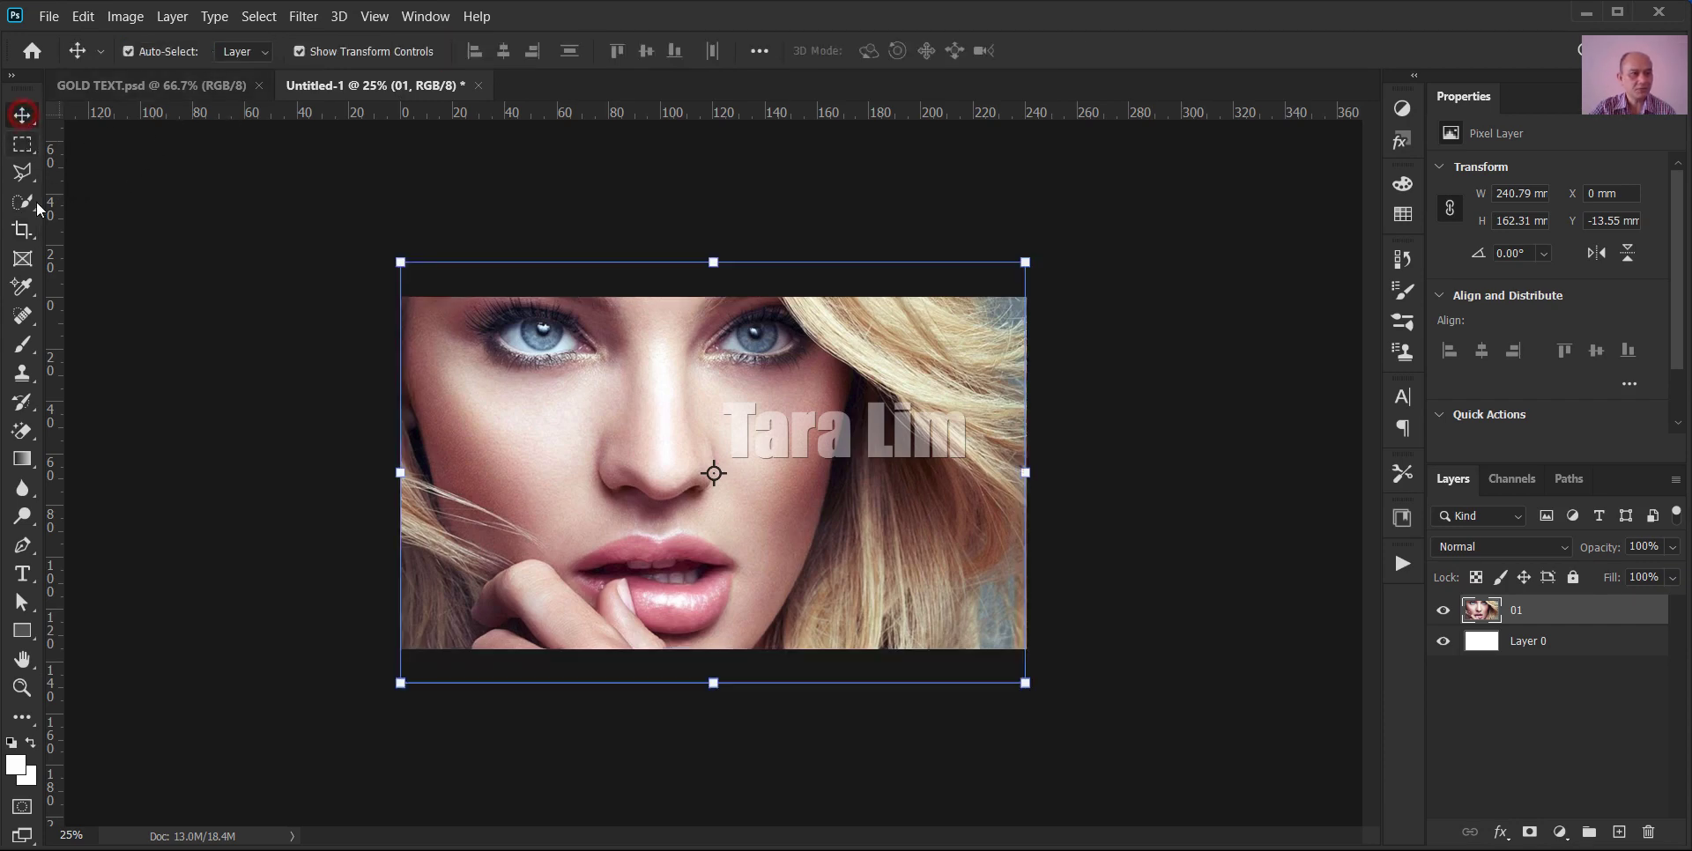
{"action": "left_click", "coordinate": [22, 231]}
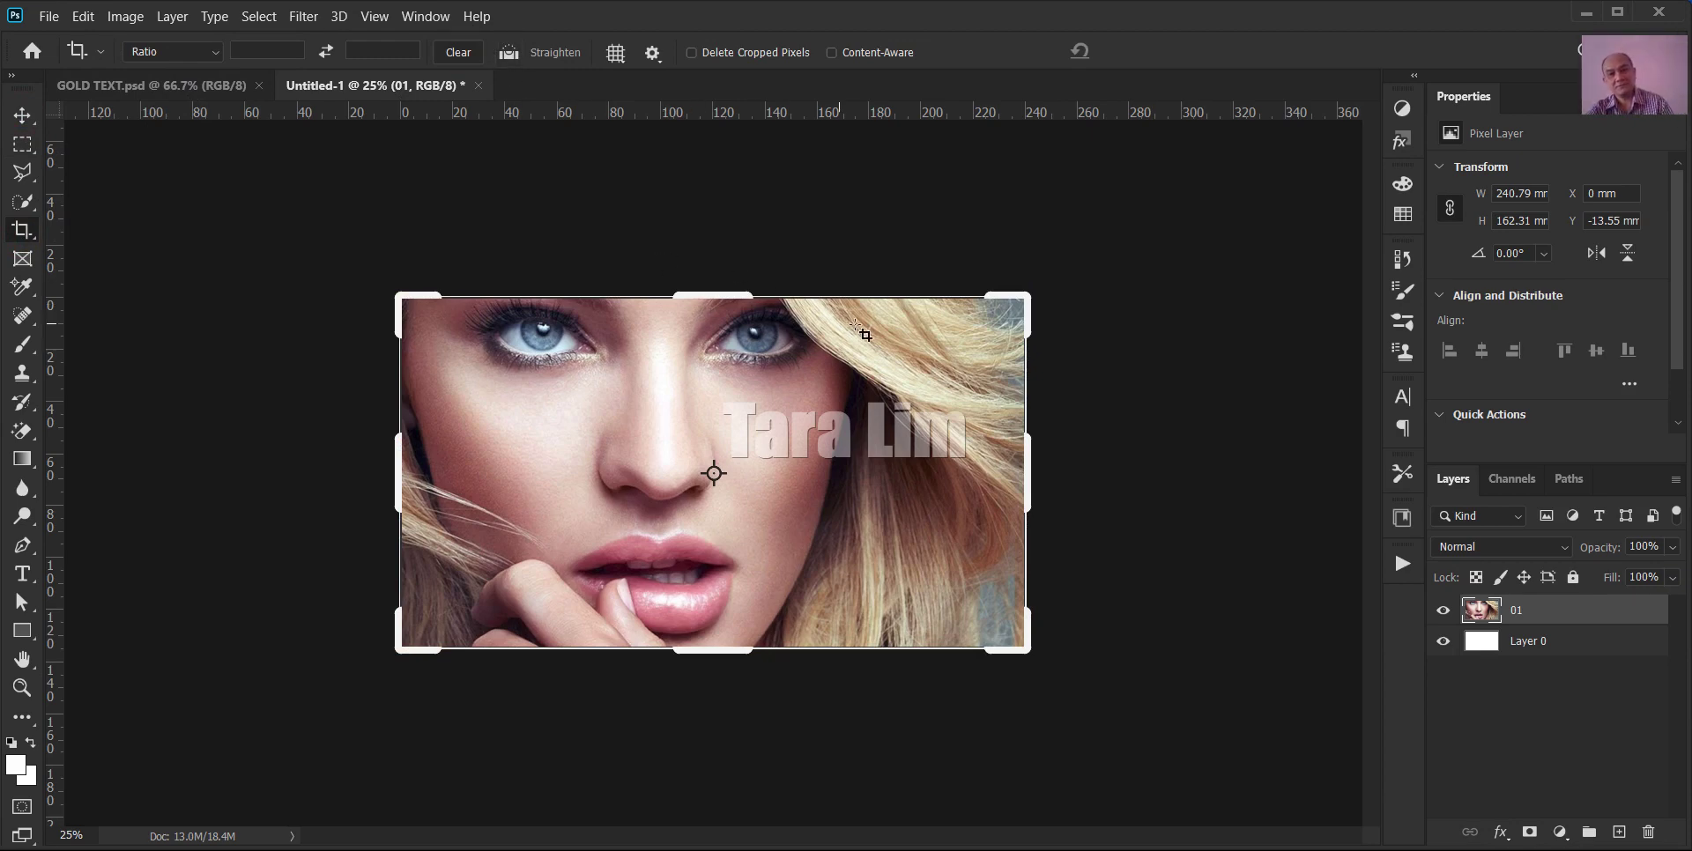
{"action": "mouse_move", "coordinate": [719, 298]}
{"action": "left_mouse_down"}
{"action": "mouse_move", "coordinate": [719, 227]}
{"action": "mouse_move", "coordinate": [721, 286]}
{"action": "left_mouse_up"}
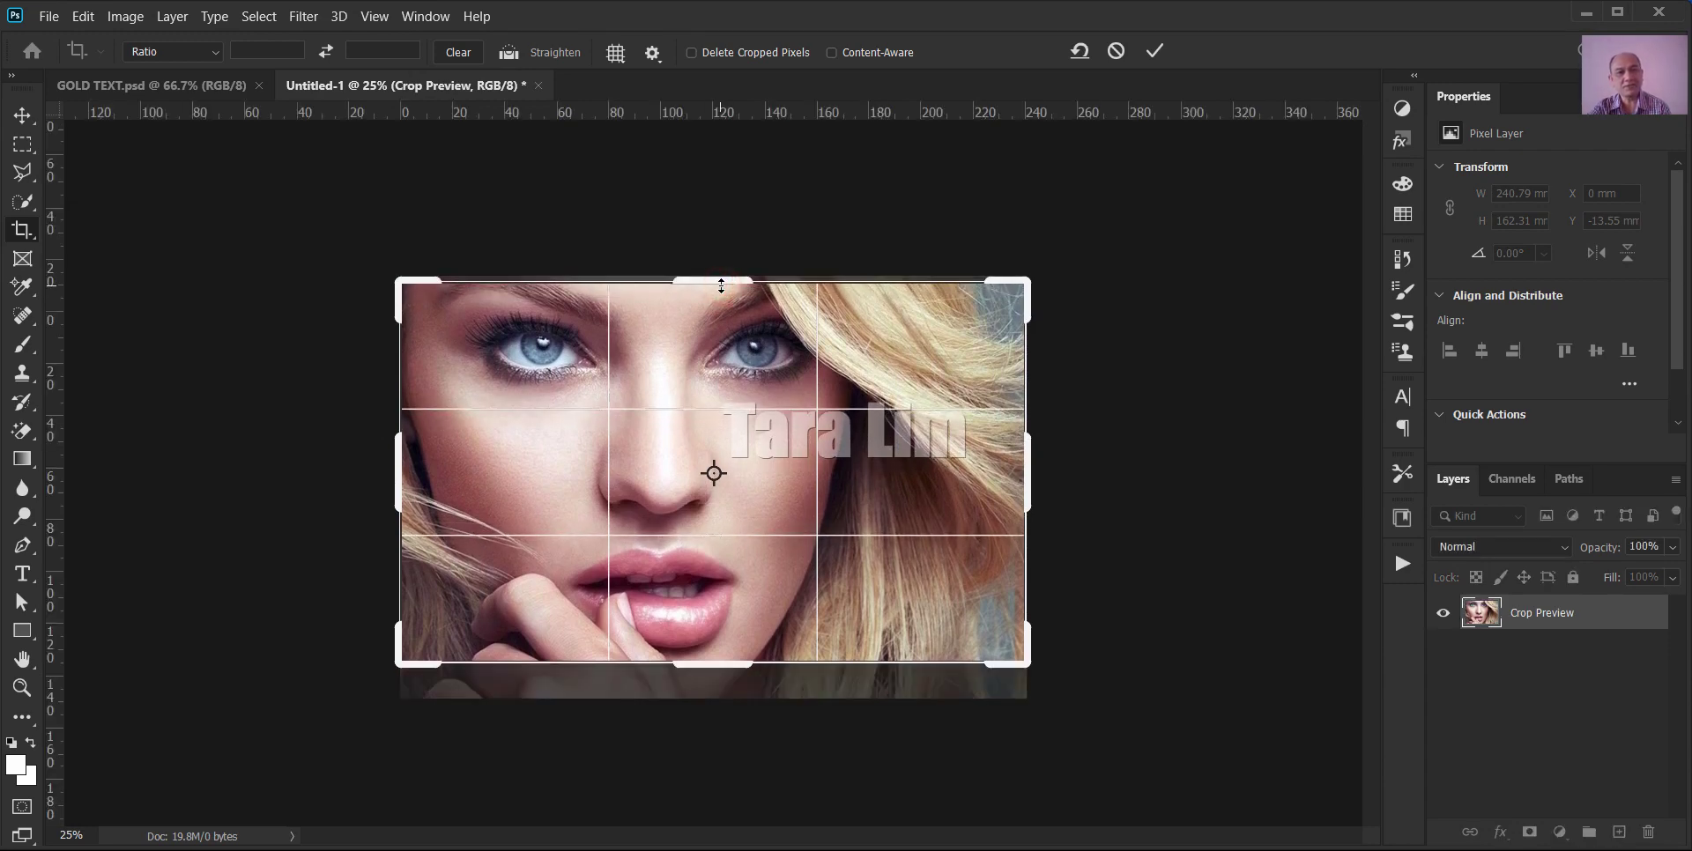
{"action": "left_click", "coordinate": [1155, 53]}
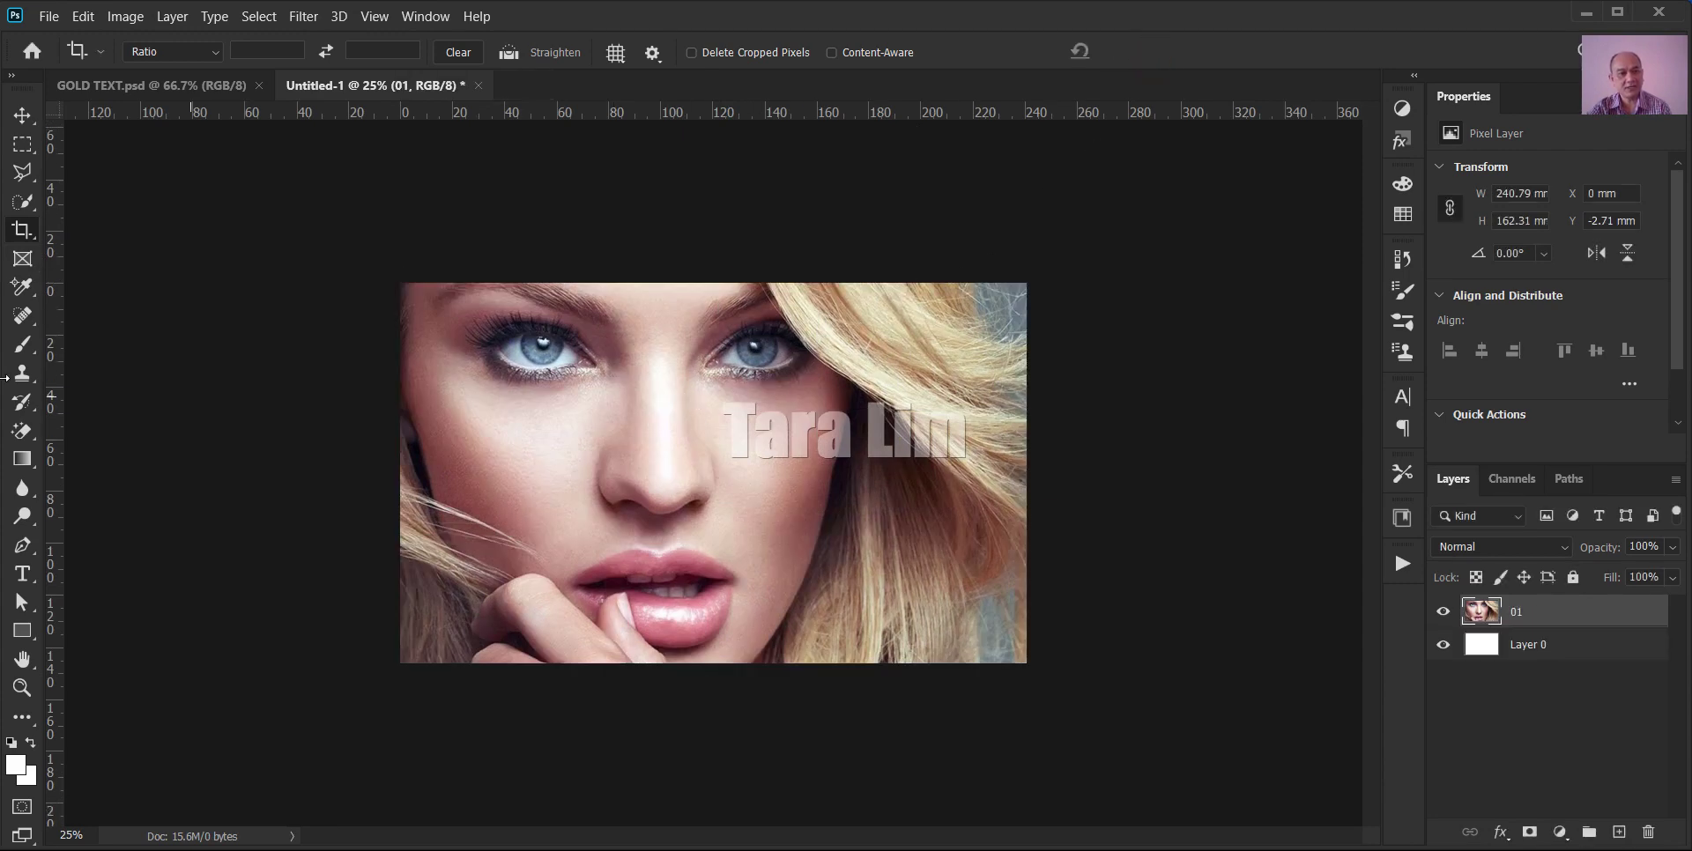
{"action": "left_click", "coordinate": [23, 115]}
{"action": "left_click", "coordinate": [966, 438]}
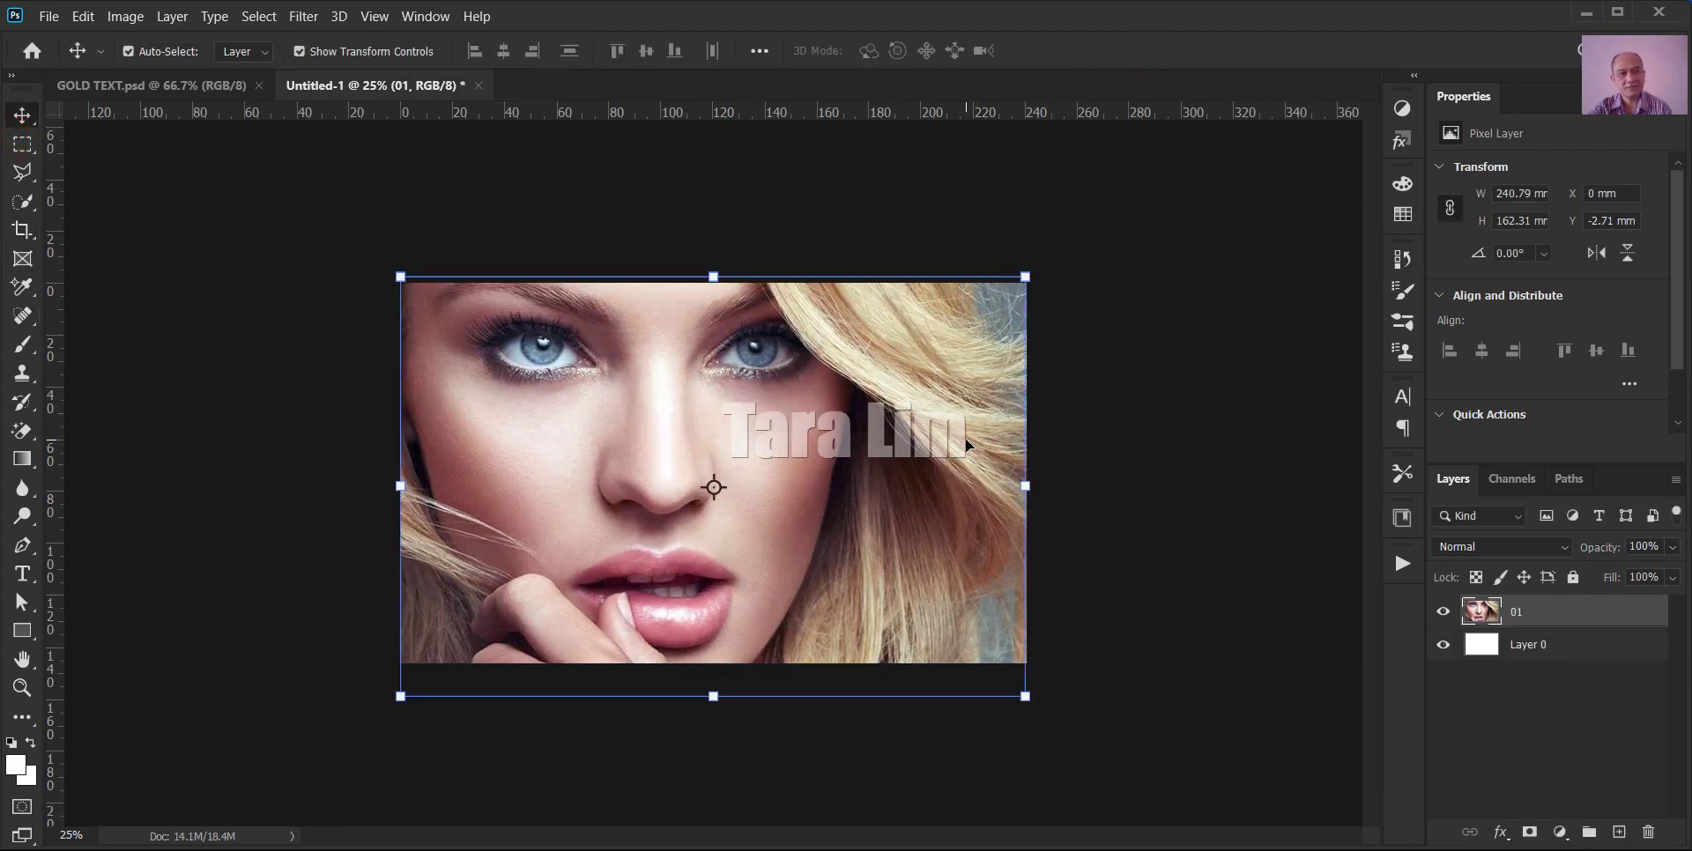
{"action": "left_click", "coordinate": [23, 229]}
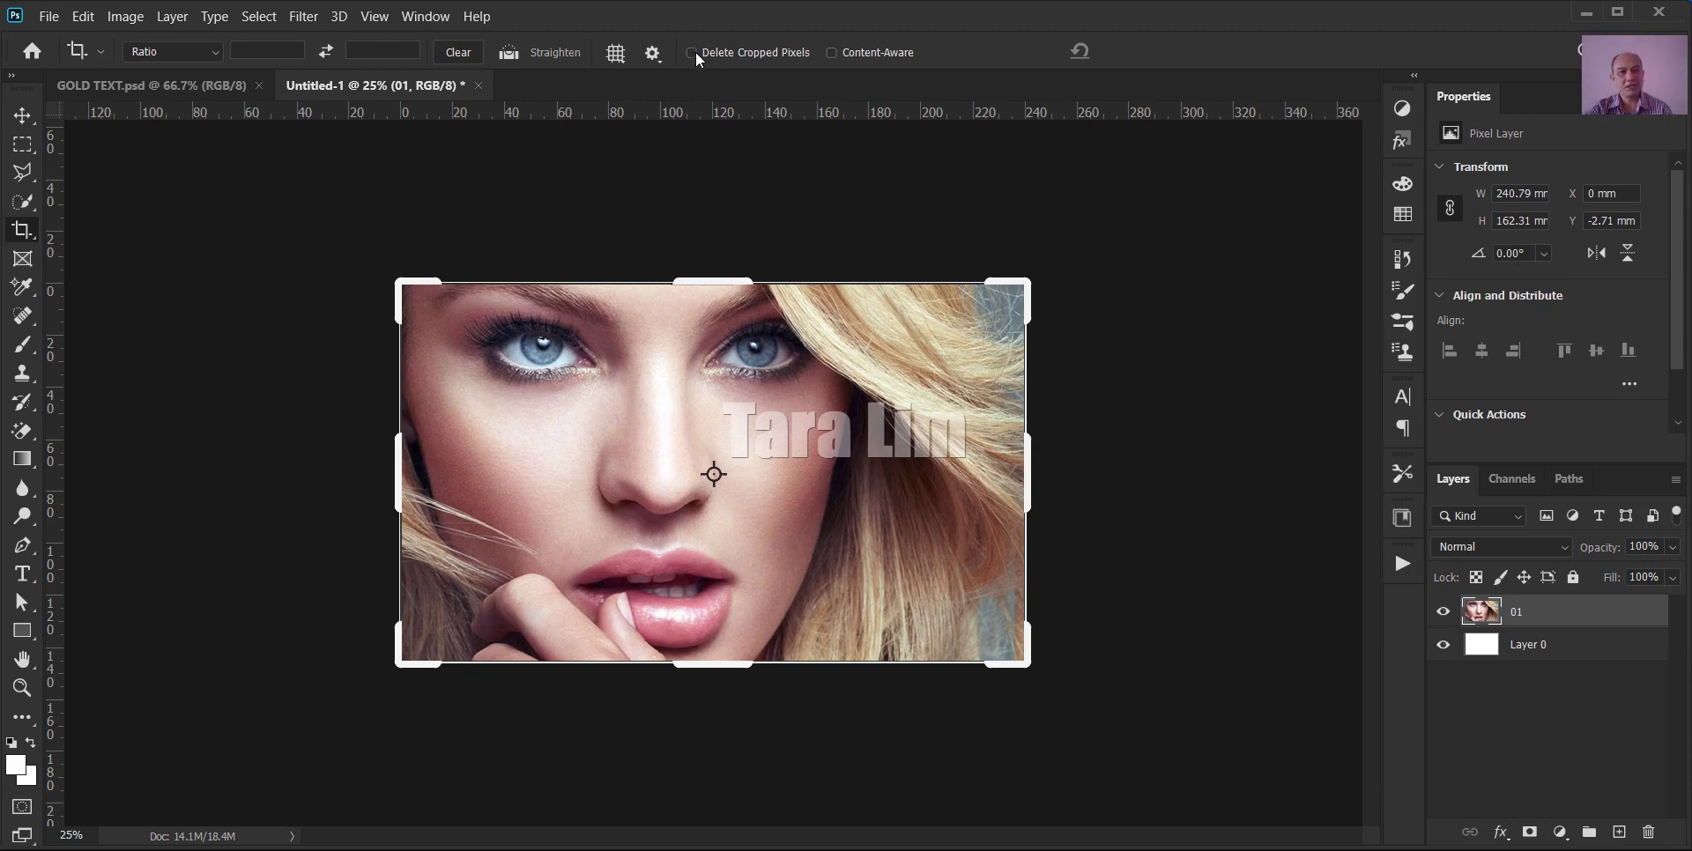
- Enable Delete Cropped Pixels, pull a crop edge slightly inward and apply the crop
{"action": "left_click", "coordinate": [692, 53]}
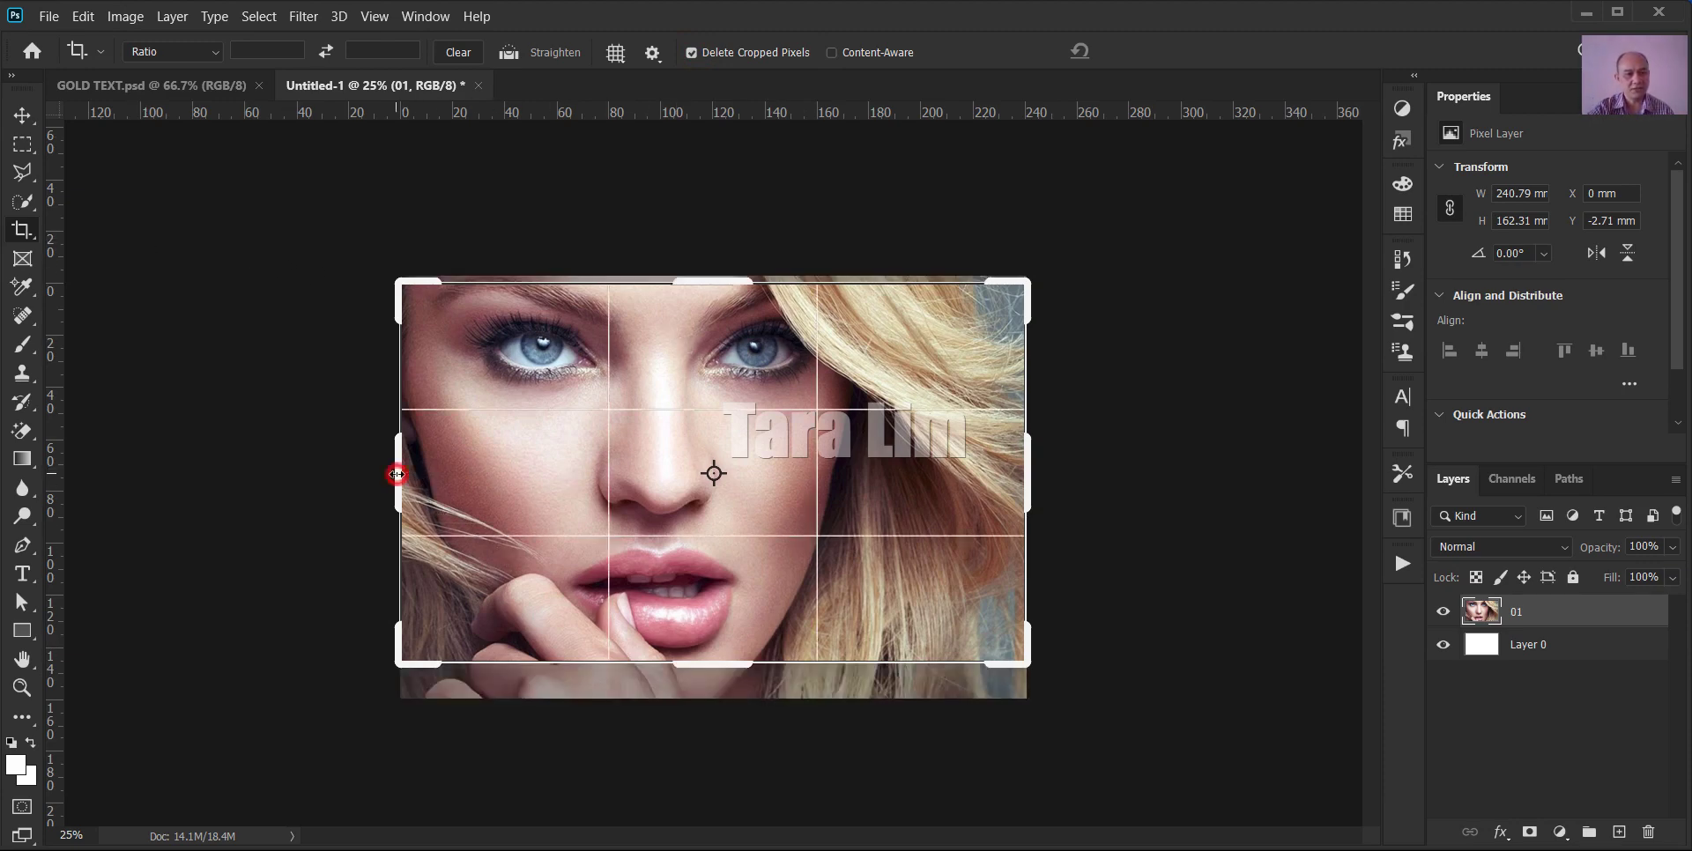
{"action": "left_click_drag", "start_coordinate": [401, 474], "coordinate": [407, 474]}
{"action": "left_click", "coordinate": [1154, 51]}
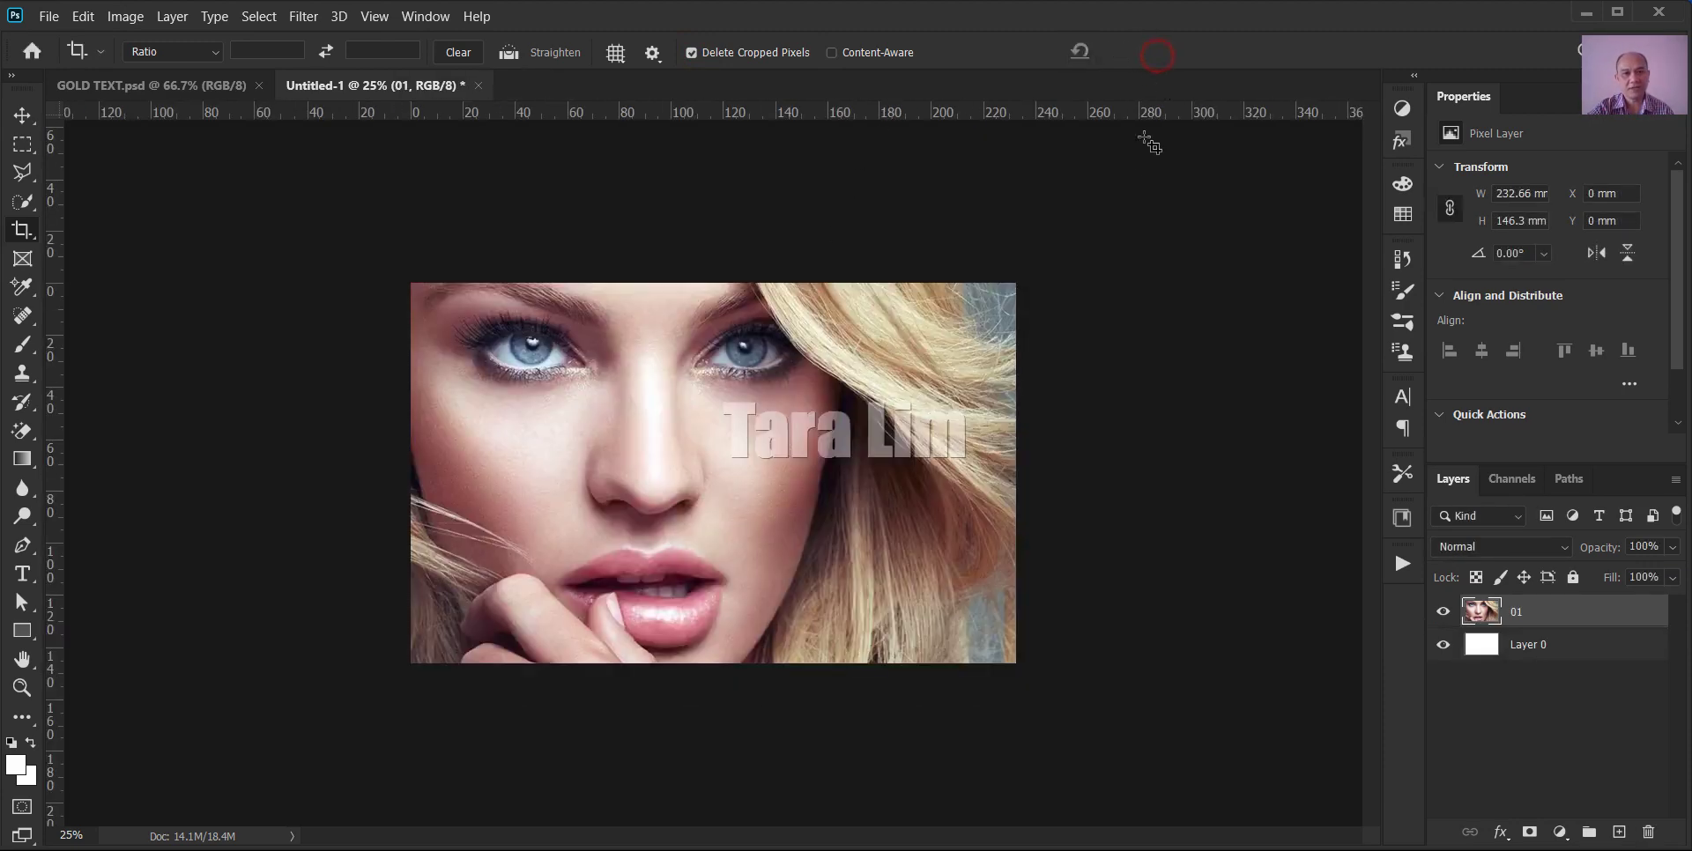
{"action": "left_click", "coordinate": [22, 114]}
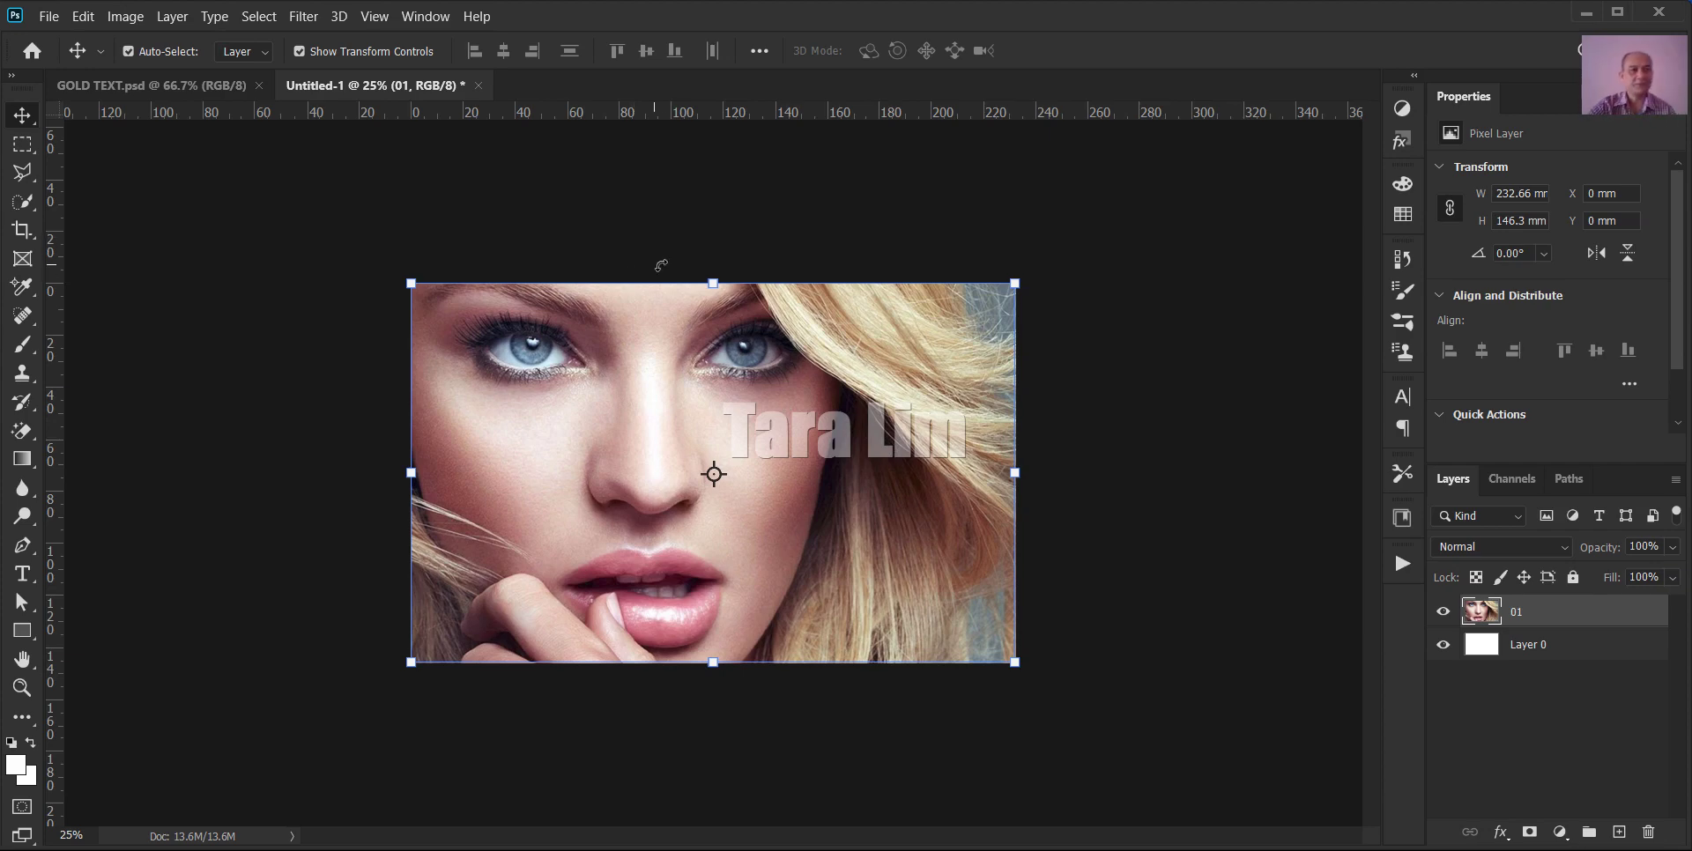
- Enlarge the photo layer, then undo and redo back to the freshly placed 01 smart object
{"action": "left_click", "coordinate": [49, 15]}
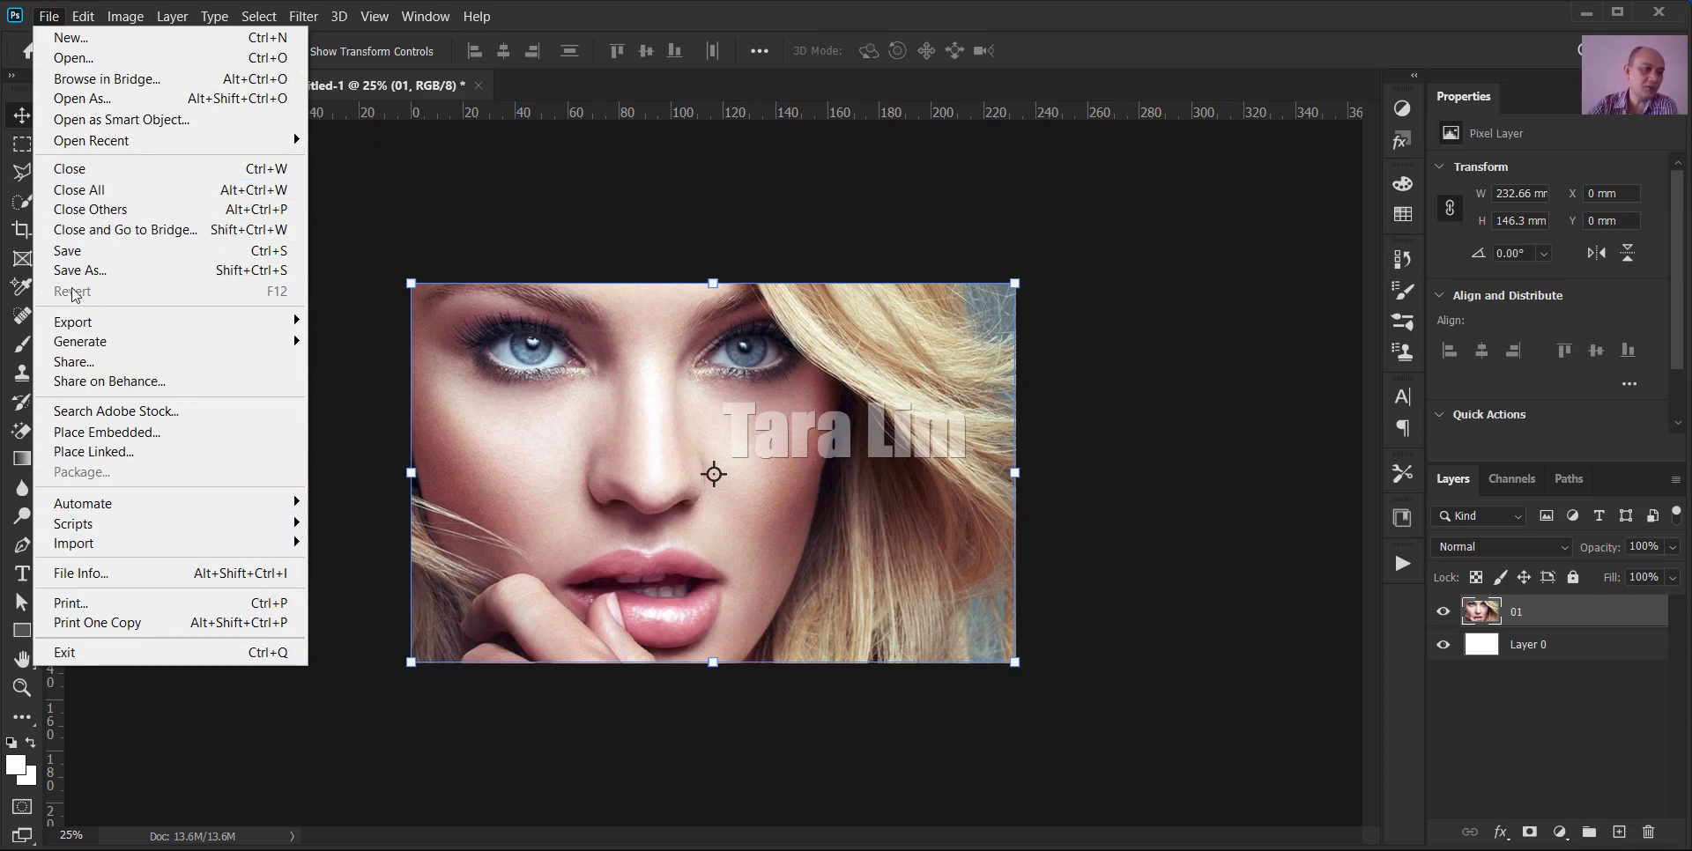
{"action": "left_click", "coordinate": [722, 13]}
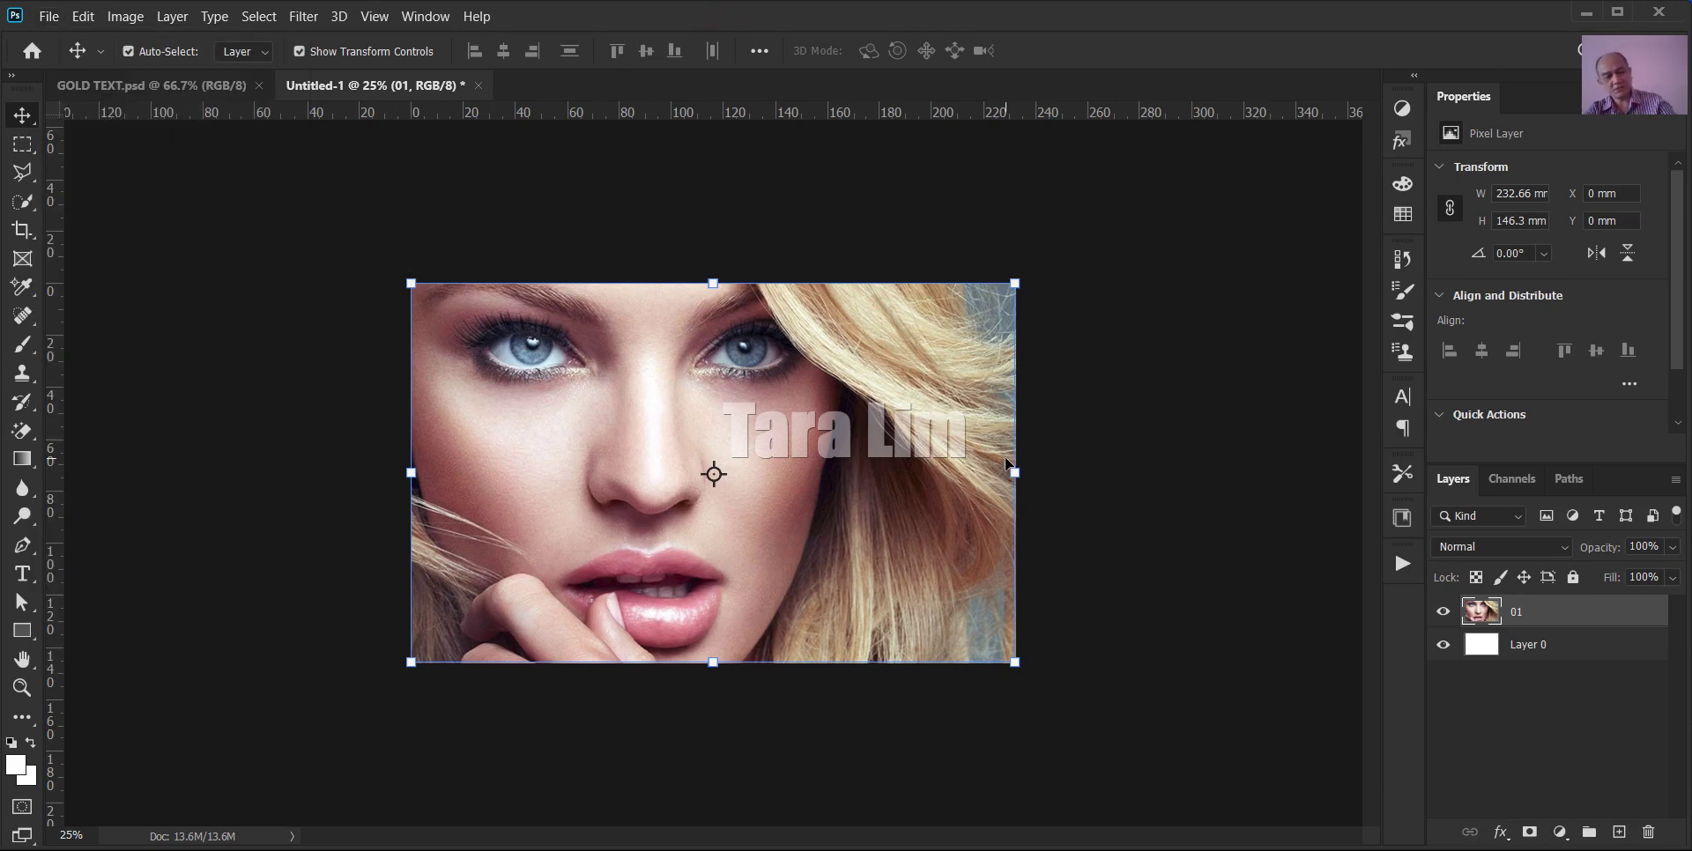
{"action": "left_click_drag", "start_coordinate": [1031, 506], "coordinate": [1037, 520]}
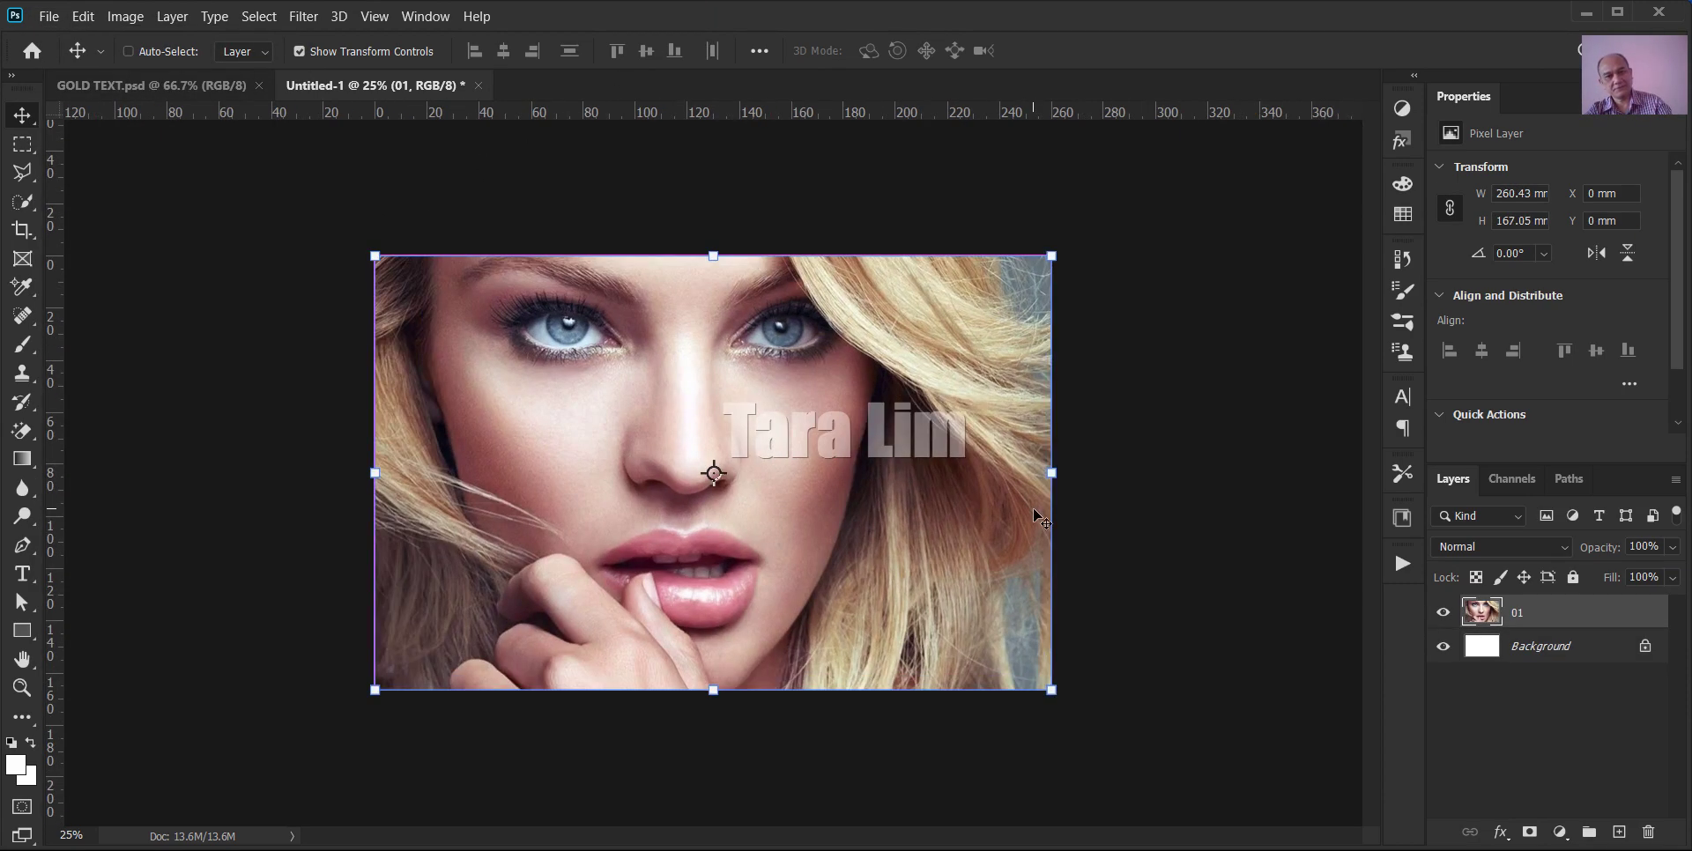
{"action": "key", "text": "ctrl+z"}
{"action": "key", "text": "ctrl+z"}
{"action": "key", "text": "ctrl+z"}
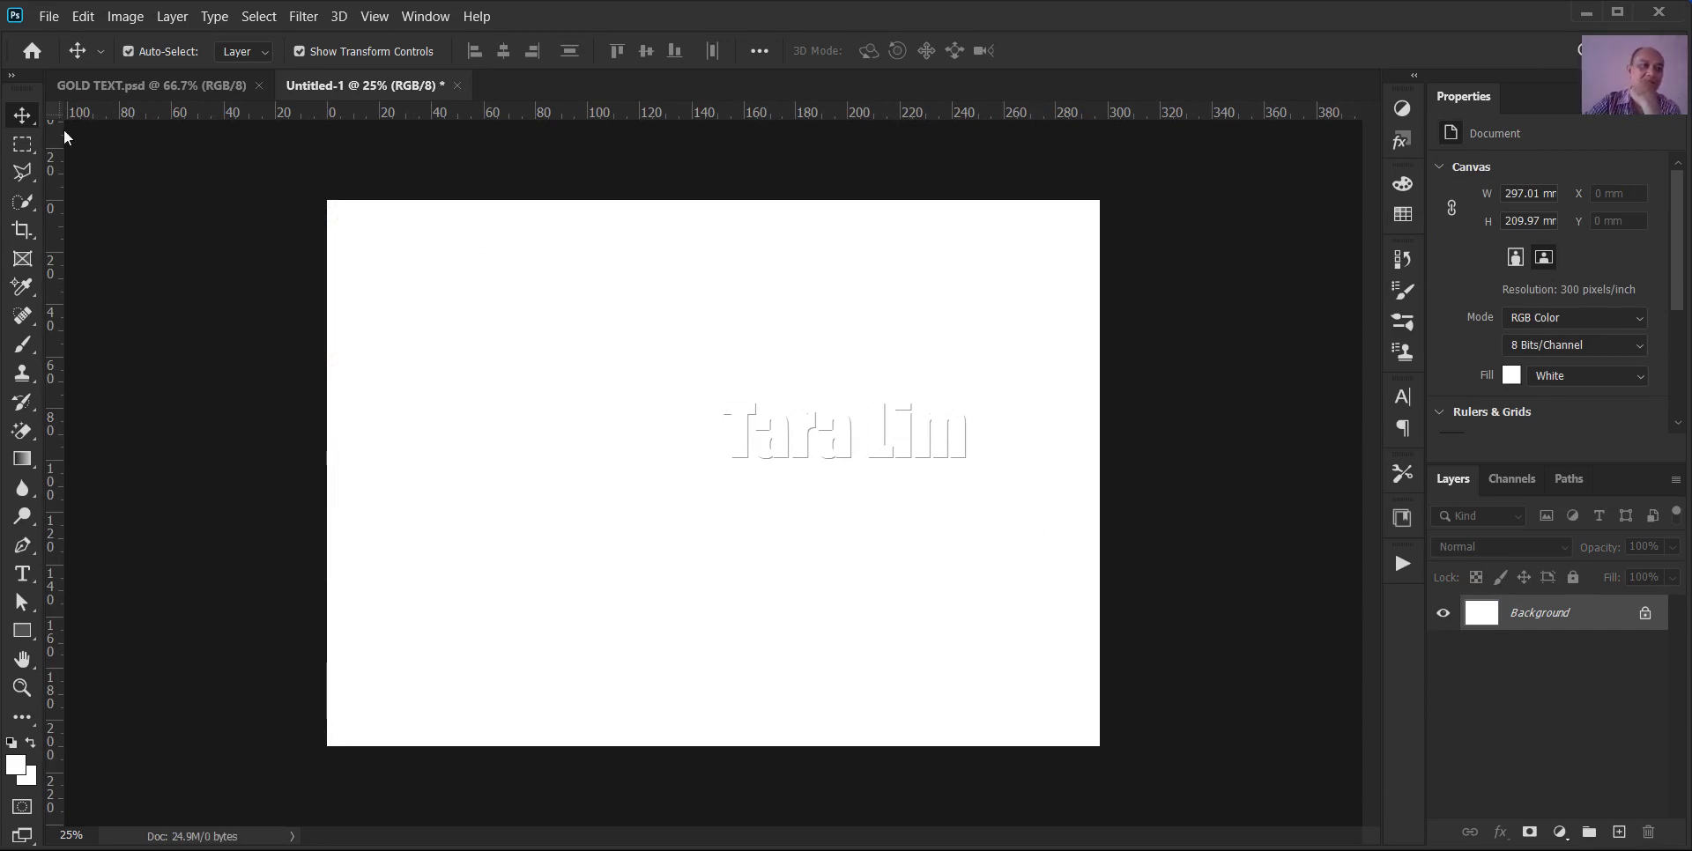
{"action": "left_click", "coordinate": [81, 21]}
{"action": "left_click", "coordinate": [124, 55]}
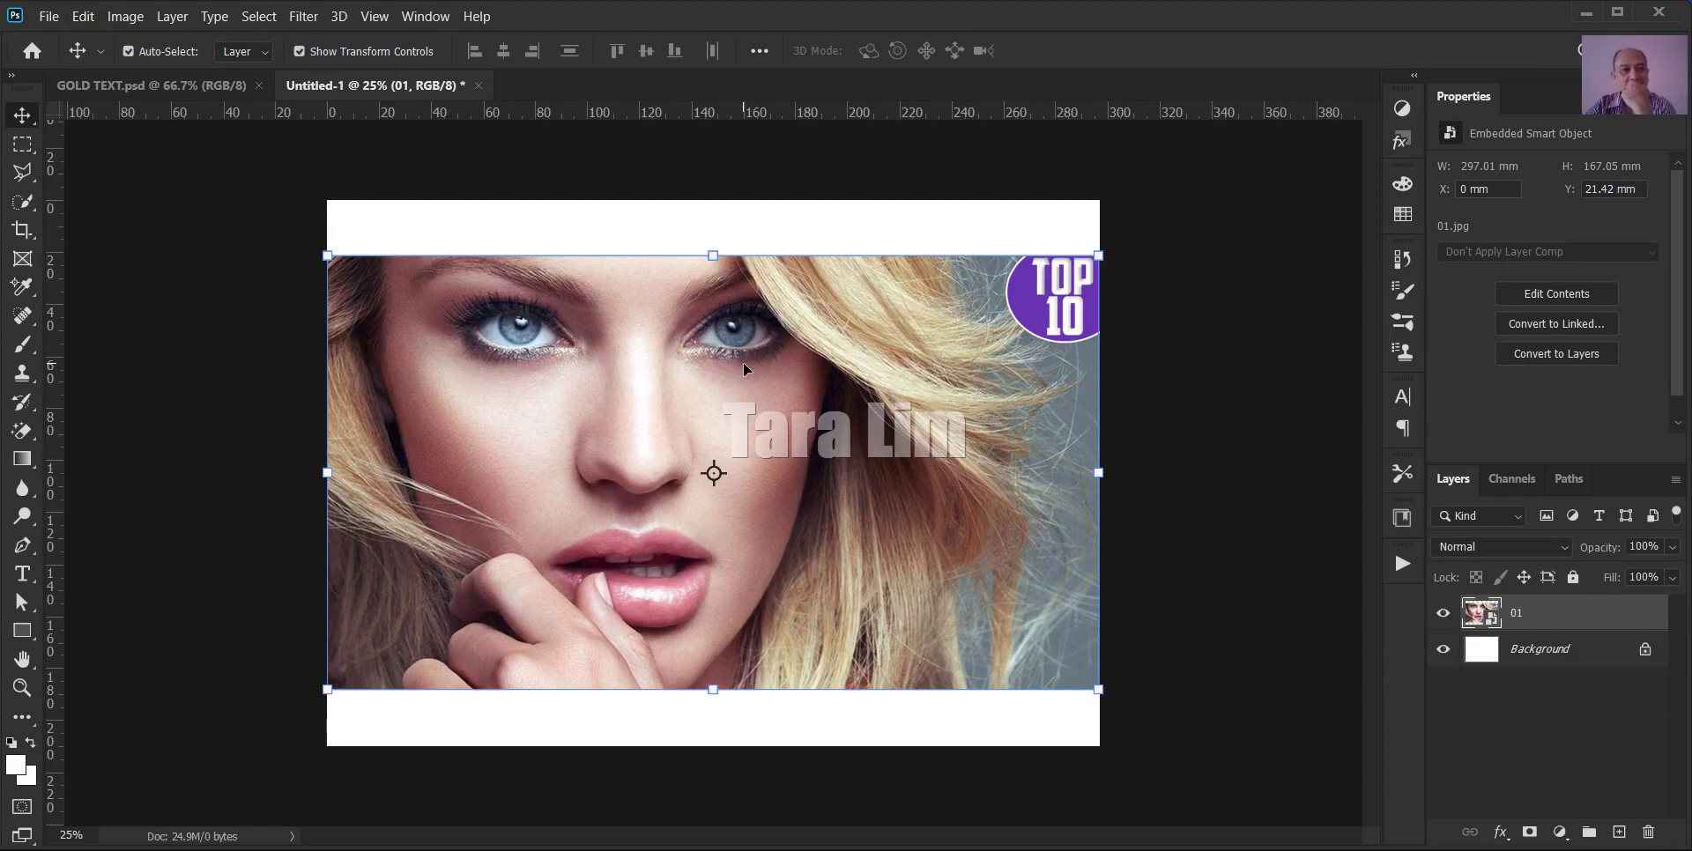
{"action": "left_click", "coordinate": [32, 234]}
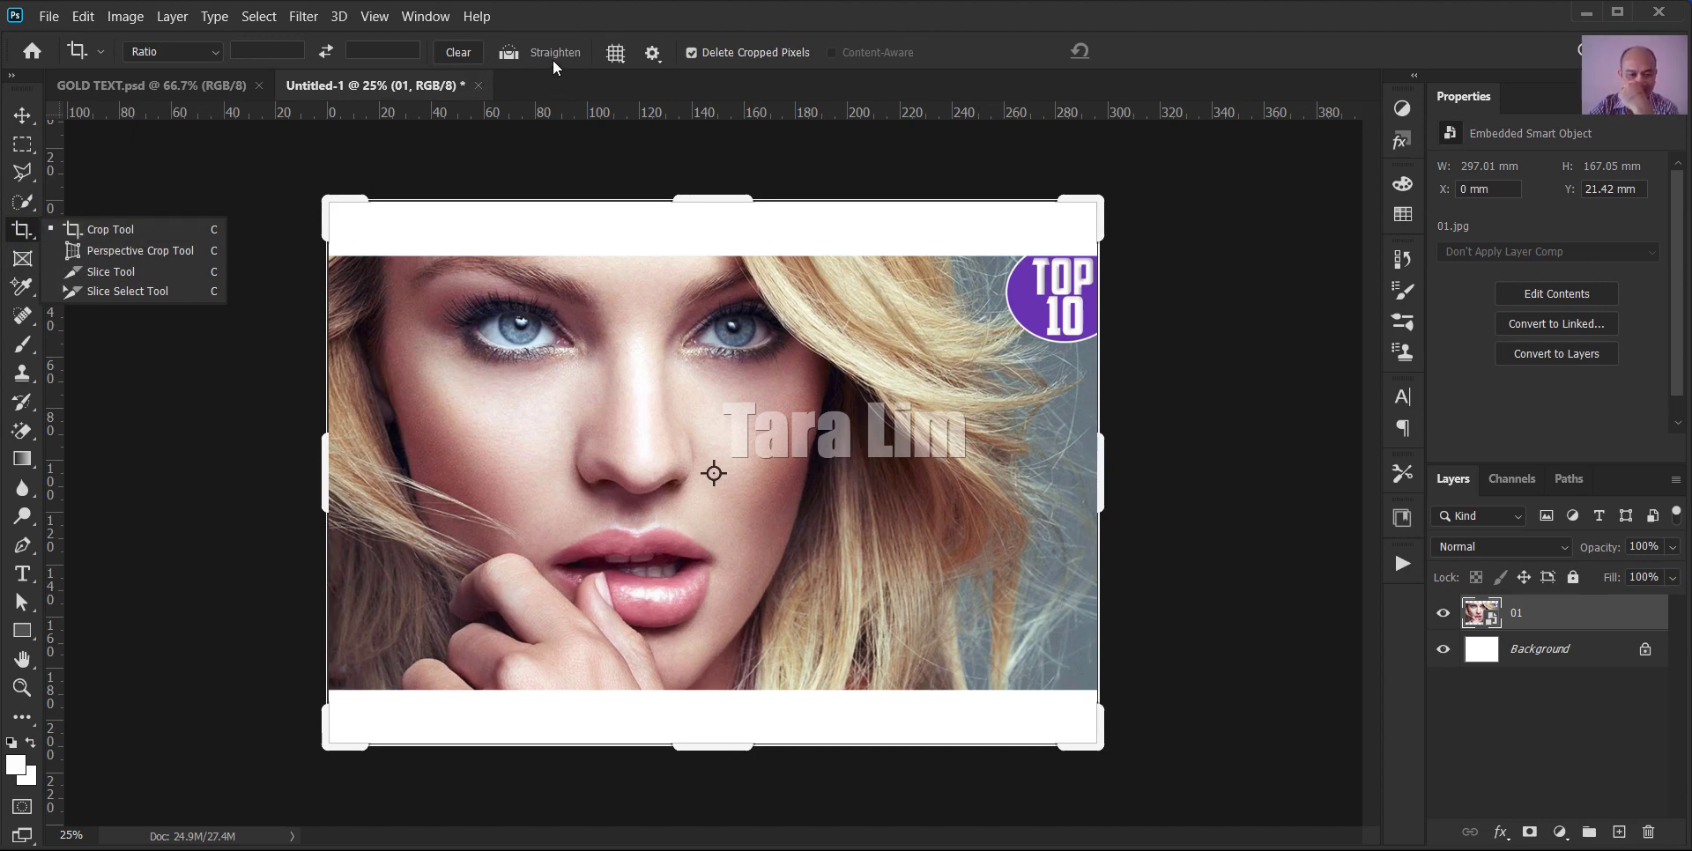
- Hide the 01 layer, open the pictures for page folder, and drag the OIP photo onto the canvas
{"action": "left_click", "coordinate": [106, 151]}
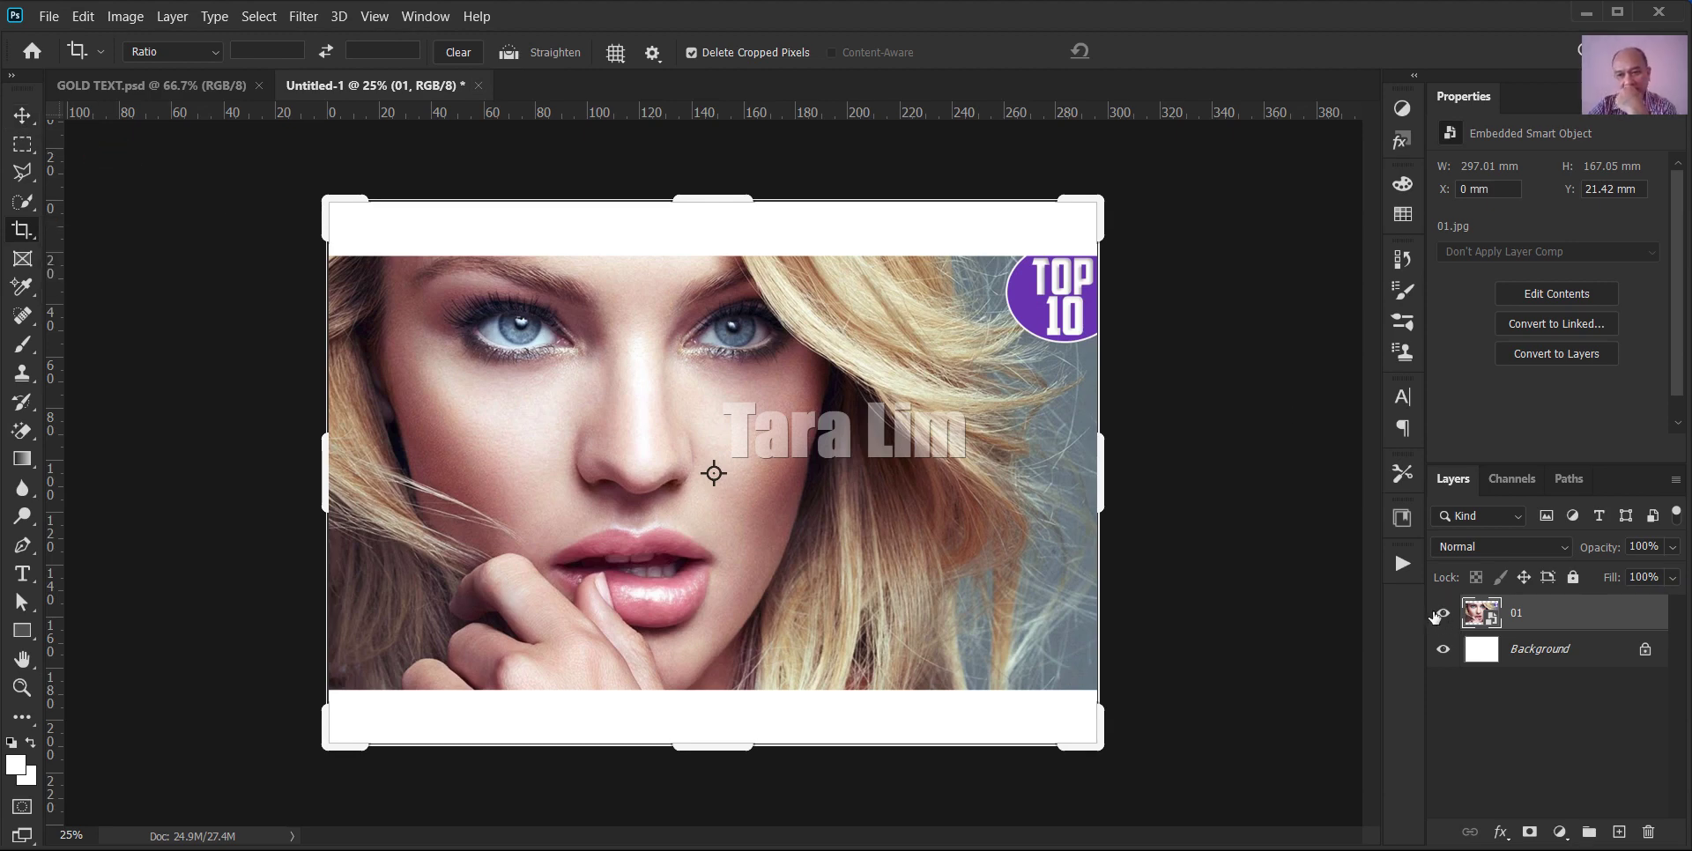
{"action": "left_click", "coordinate": [1443, 612]}
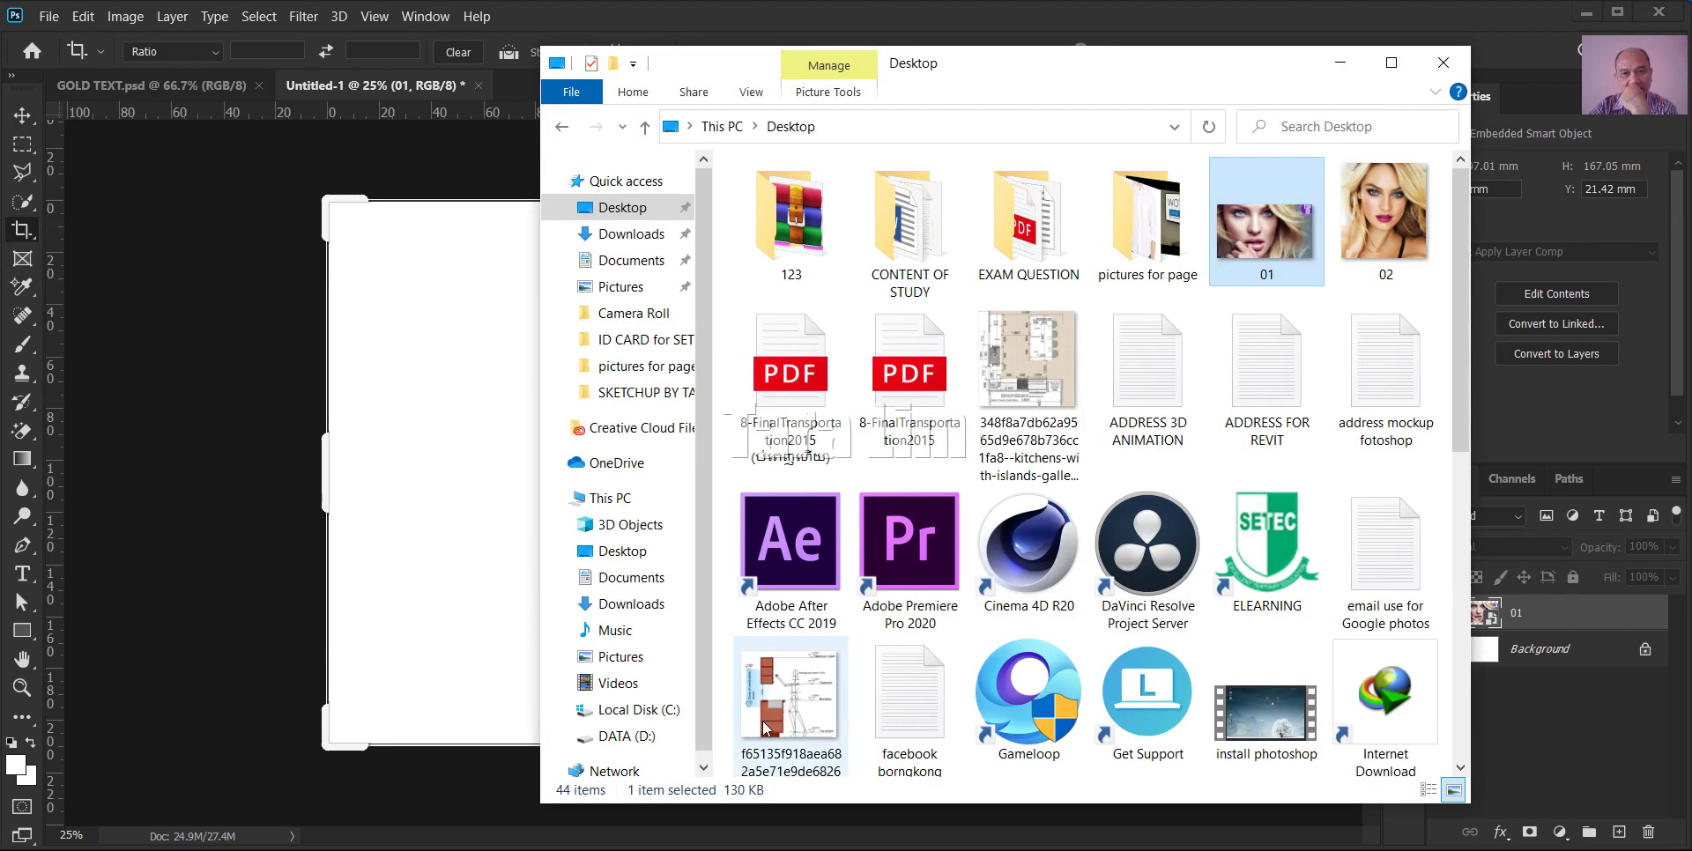
{"action": "double_click", "coordinate": [1146, 220]}
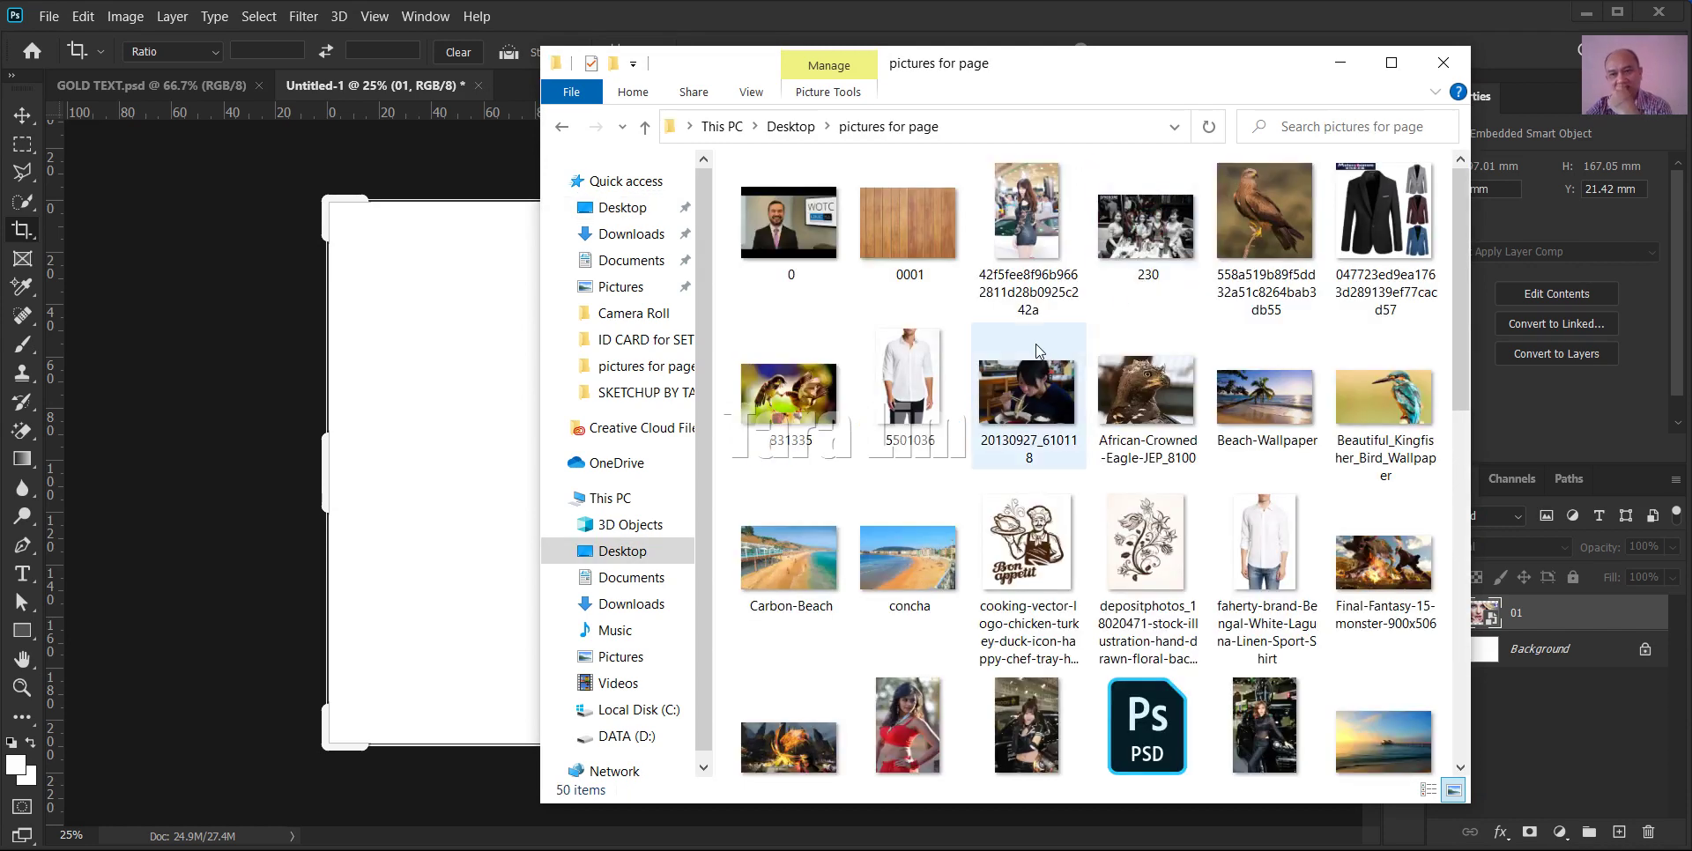
{"action": "scroll", "coordinate": [1039, 336], "scroll_direction": "down", "scroll_amount": 2}
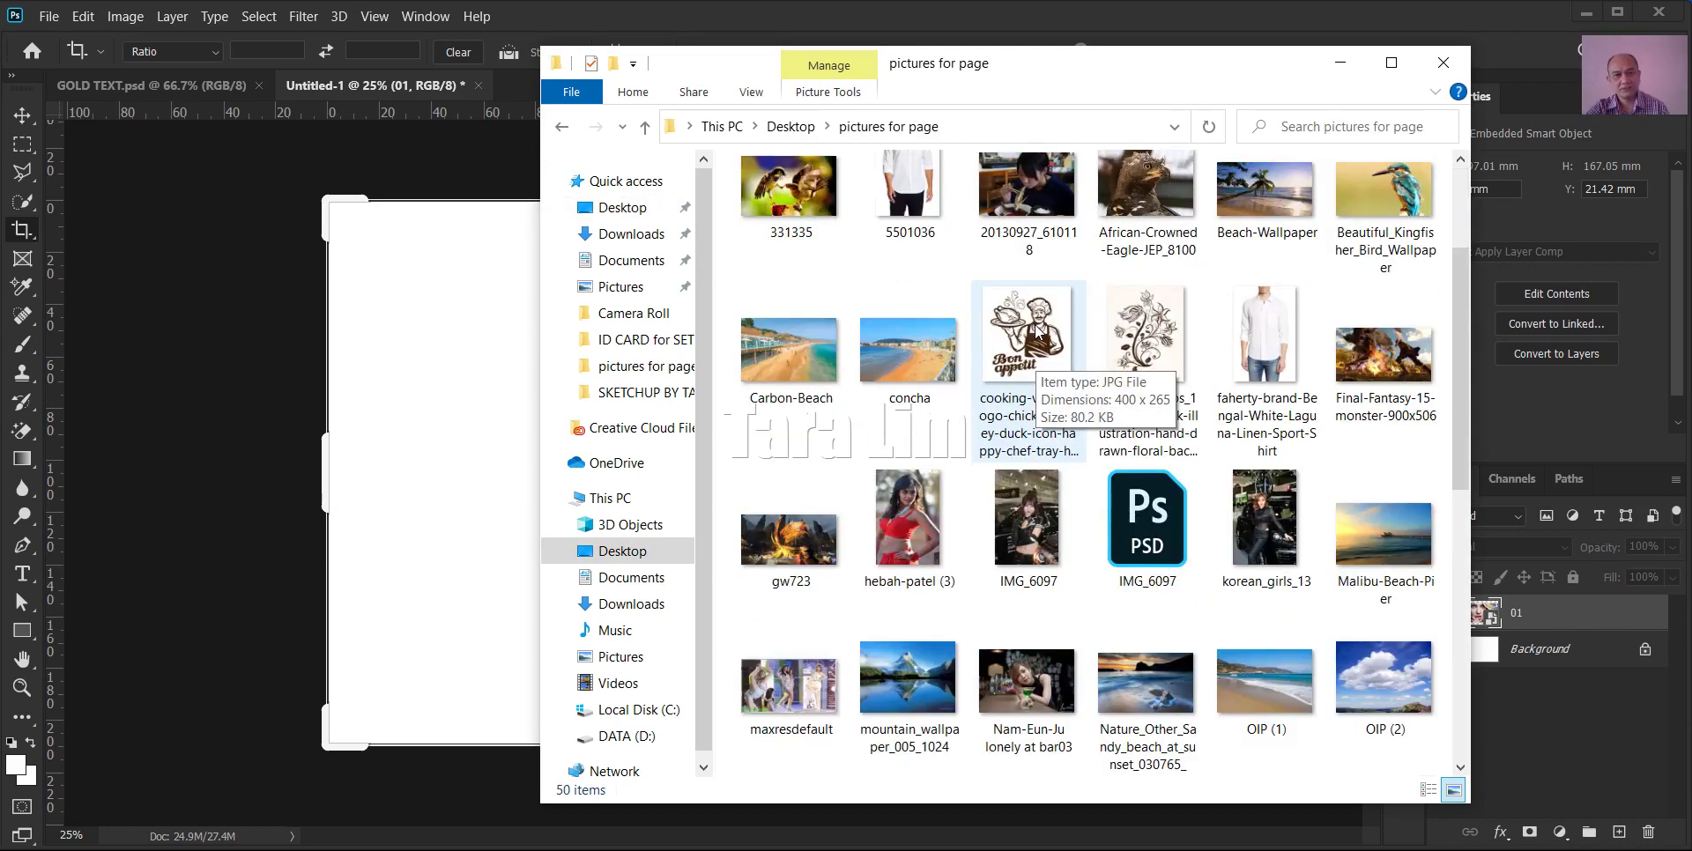
{"action": "scroll", "coordinate": [1040, 332], "scroll_direction": "down", "scroll_amount": 6}
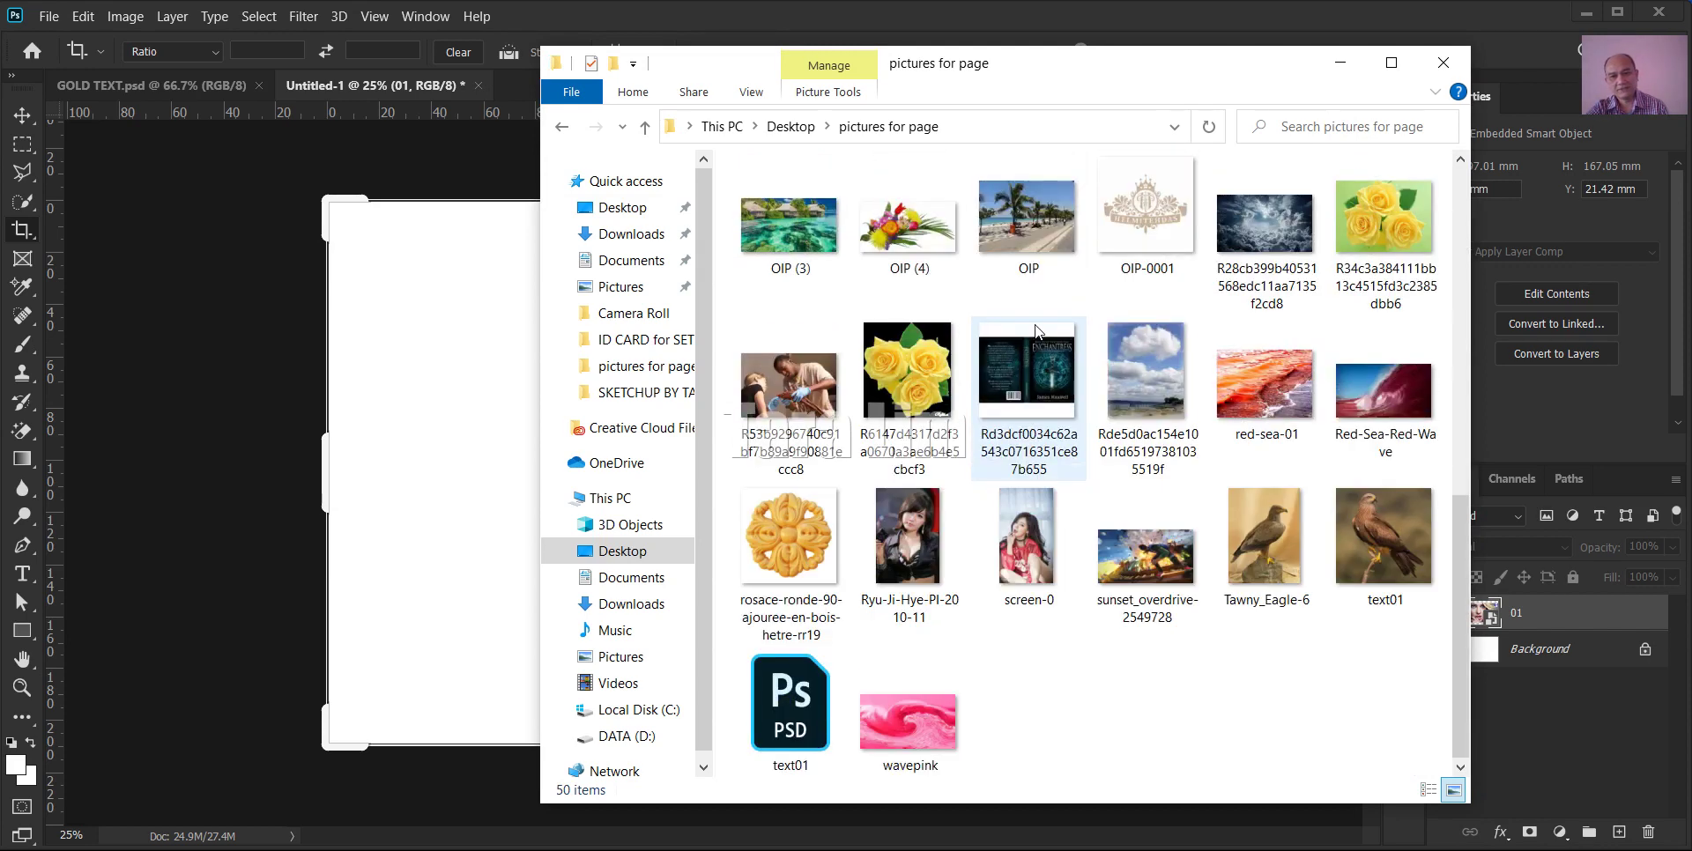
{"action": "scroll", "coordinate": [1044, 326], "scroll_direction": "up", "scroll_amount": 3}
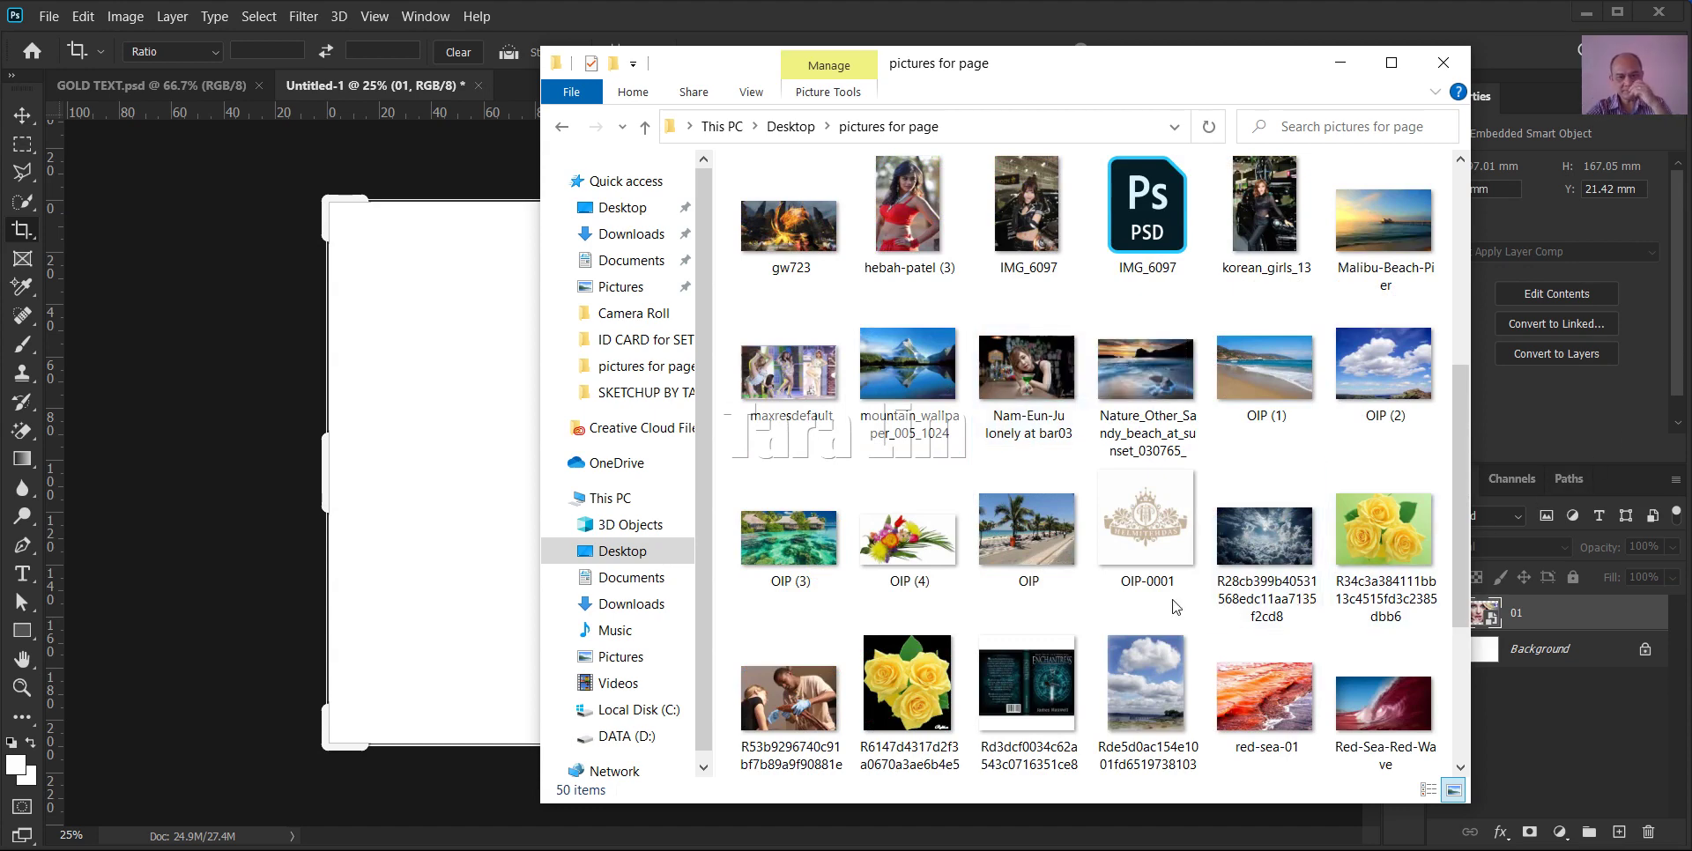
{"action": "left_click_drag", "start_coordinate": [1035, 540], "coordinate": [476, 531]}
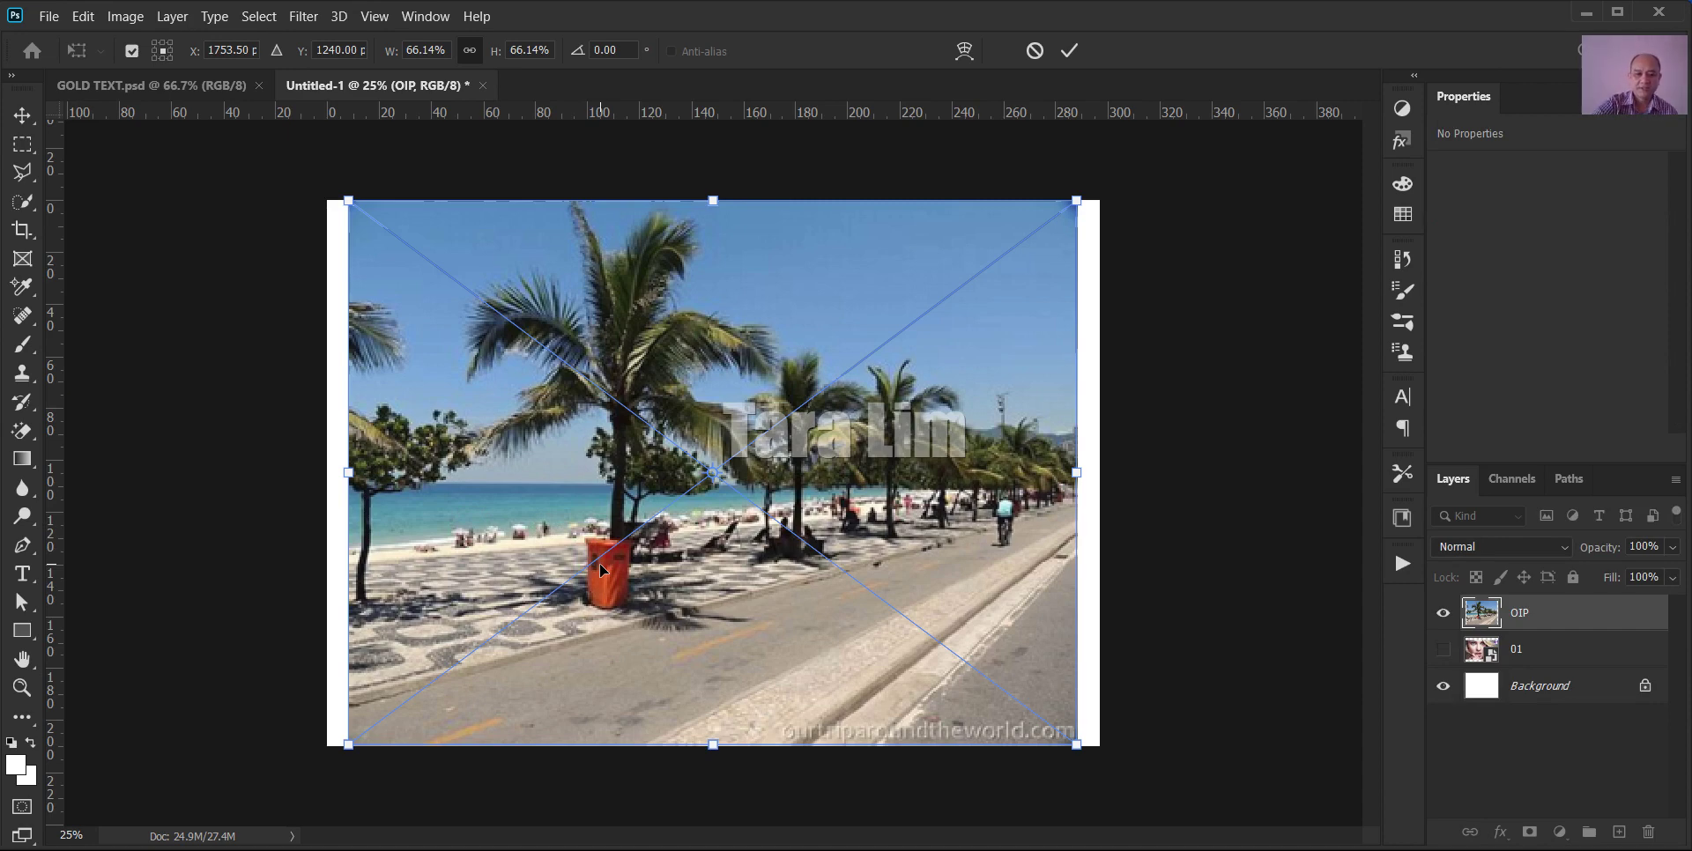
- Commit the OIP placement and draw a Straighten line with the Crop tool for a -1.2° rotation
{"action": "key", "text": "Return"}
{"action": "key", "text": "c"}
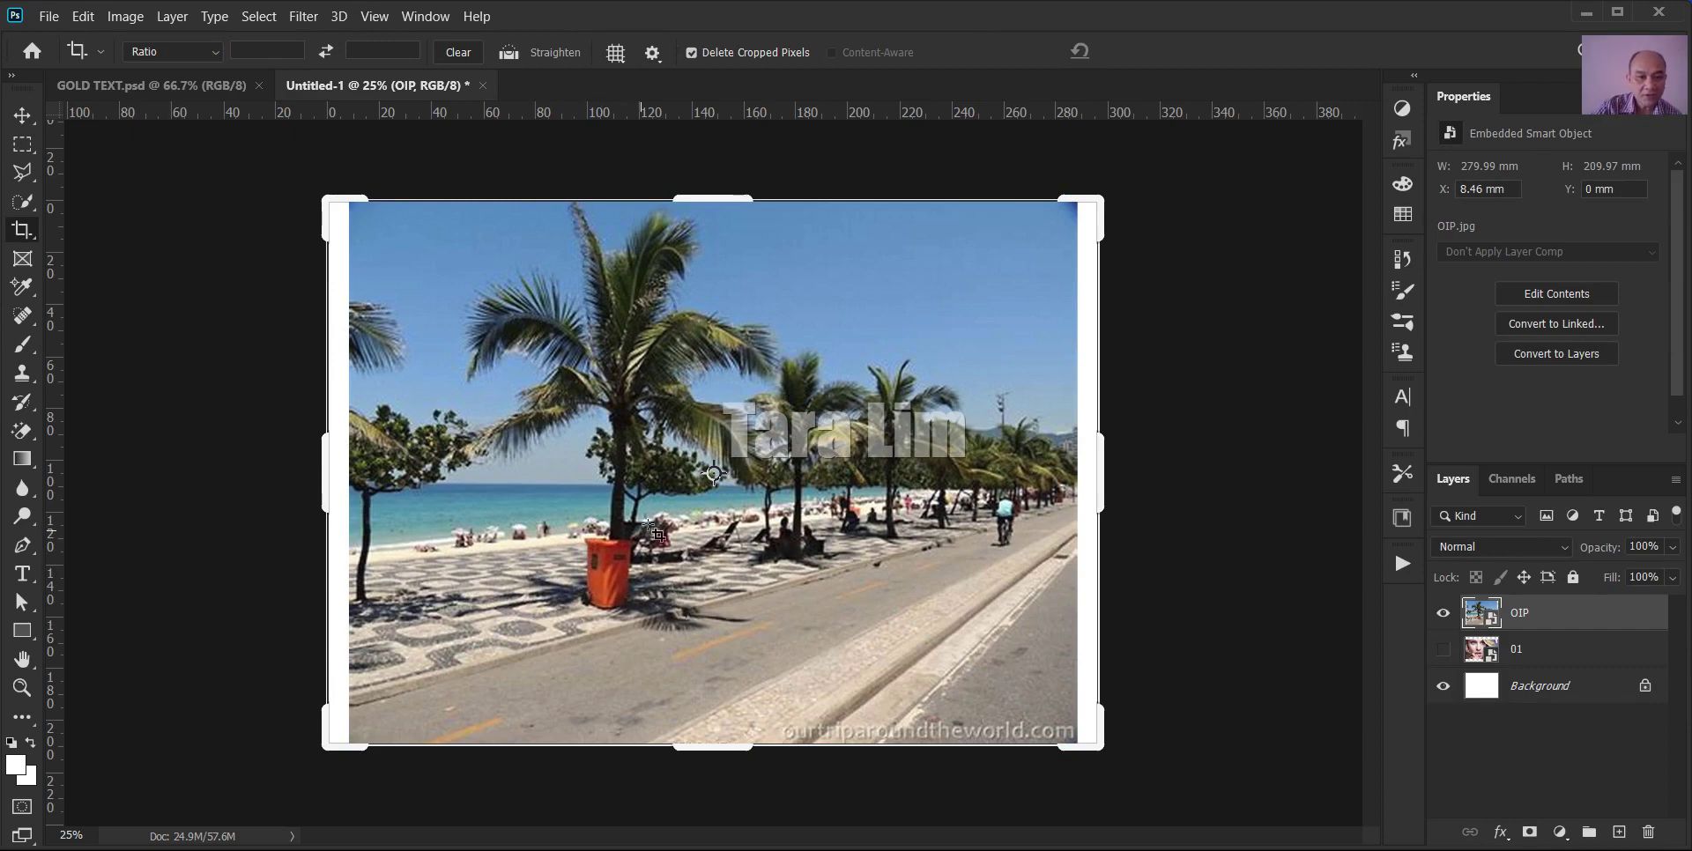
{"action": "left_click", "coordinate": [564, 63]}
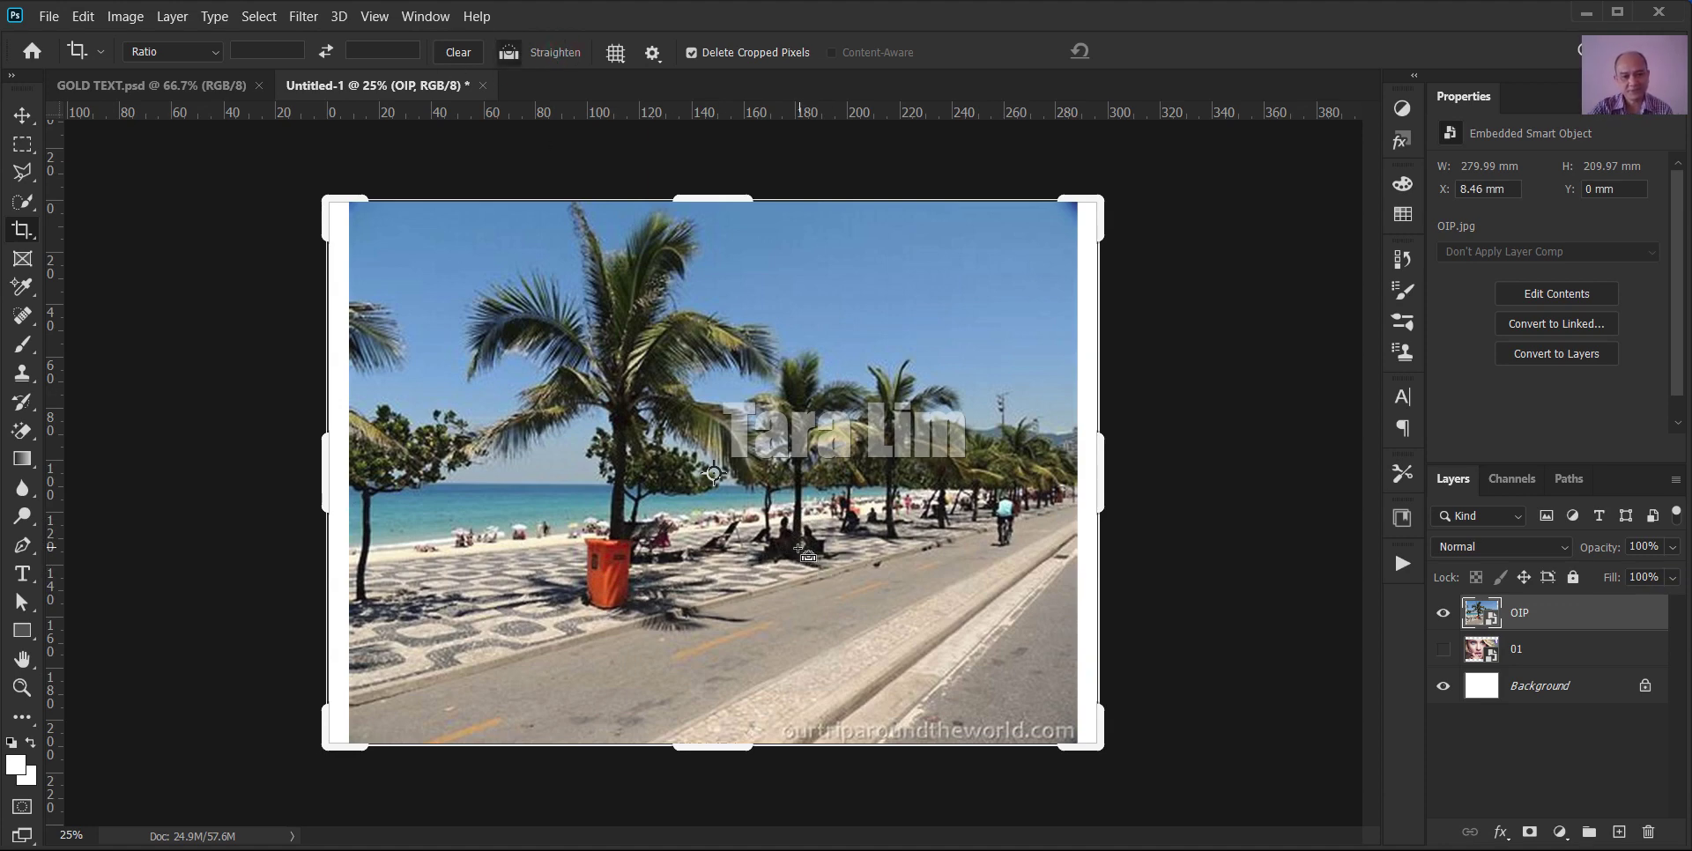
{"action": "left_click_drag", "start_coordinate": [799, 558], "coordinate": [797, 446]}
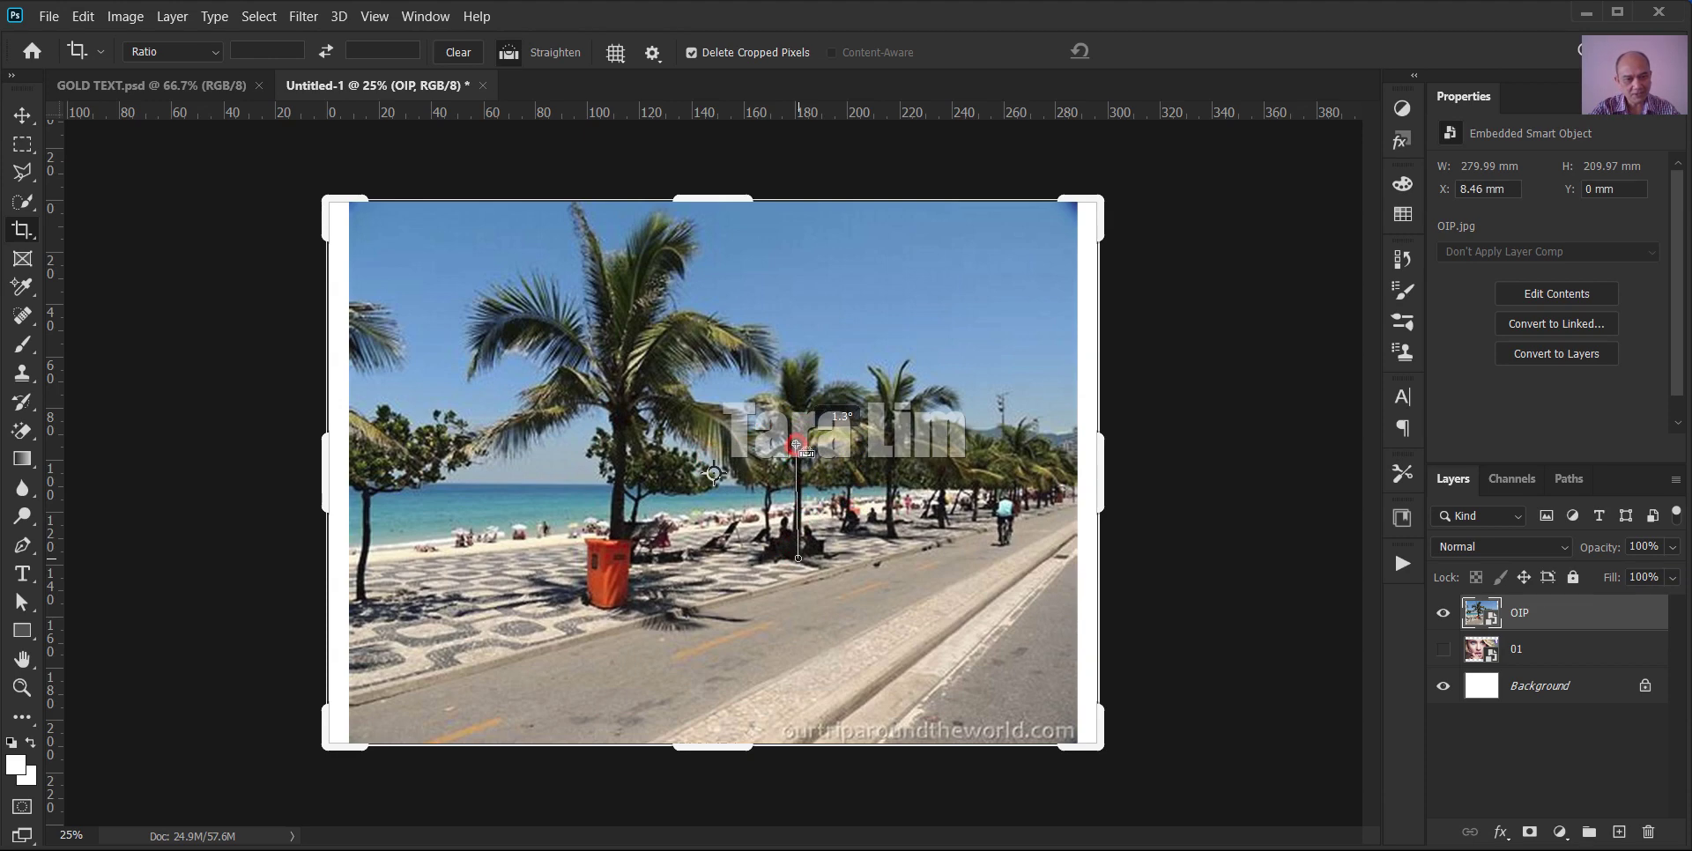
{"action": "left_click_drag", "start_coordinate": [796, 446], "coordinate": [799, 448]}
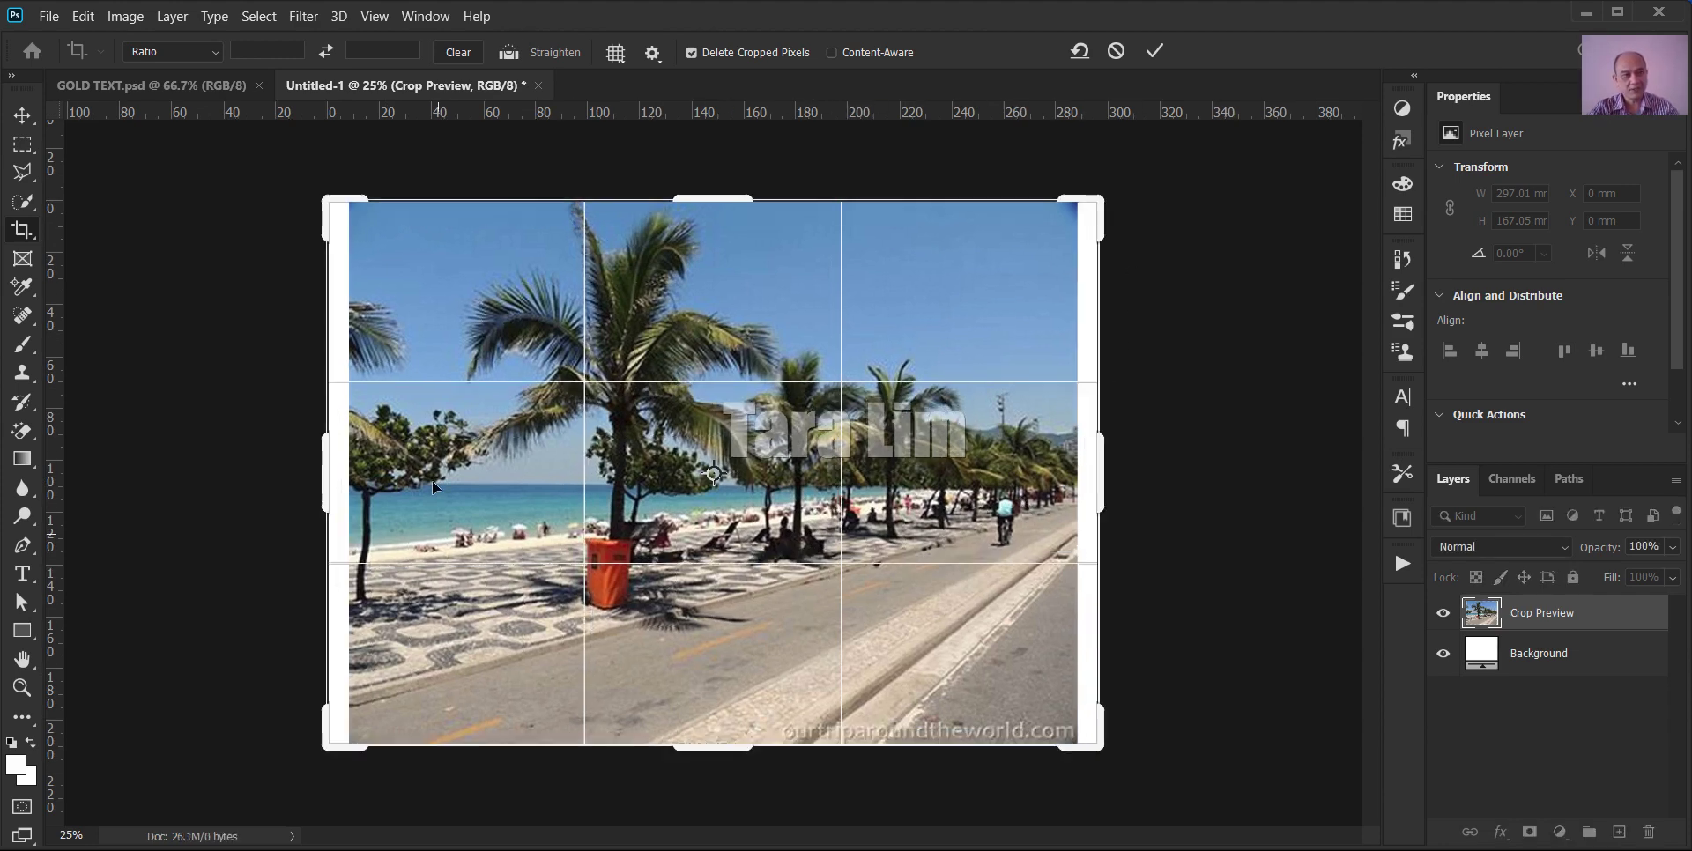
- Zoom in, draw a Straighten line at about -14°, and commit the tilted crop
{"action": "left_click", "coordinate": [546, 59]}
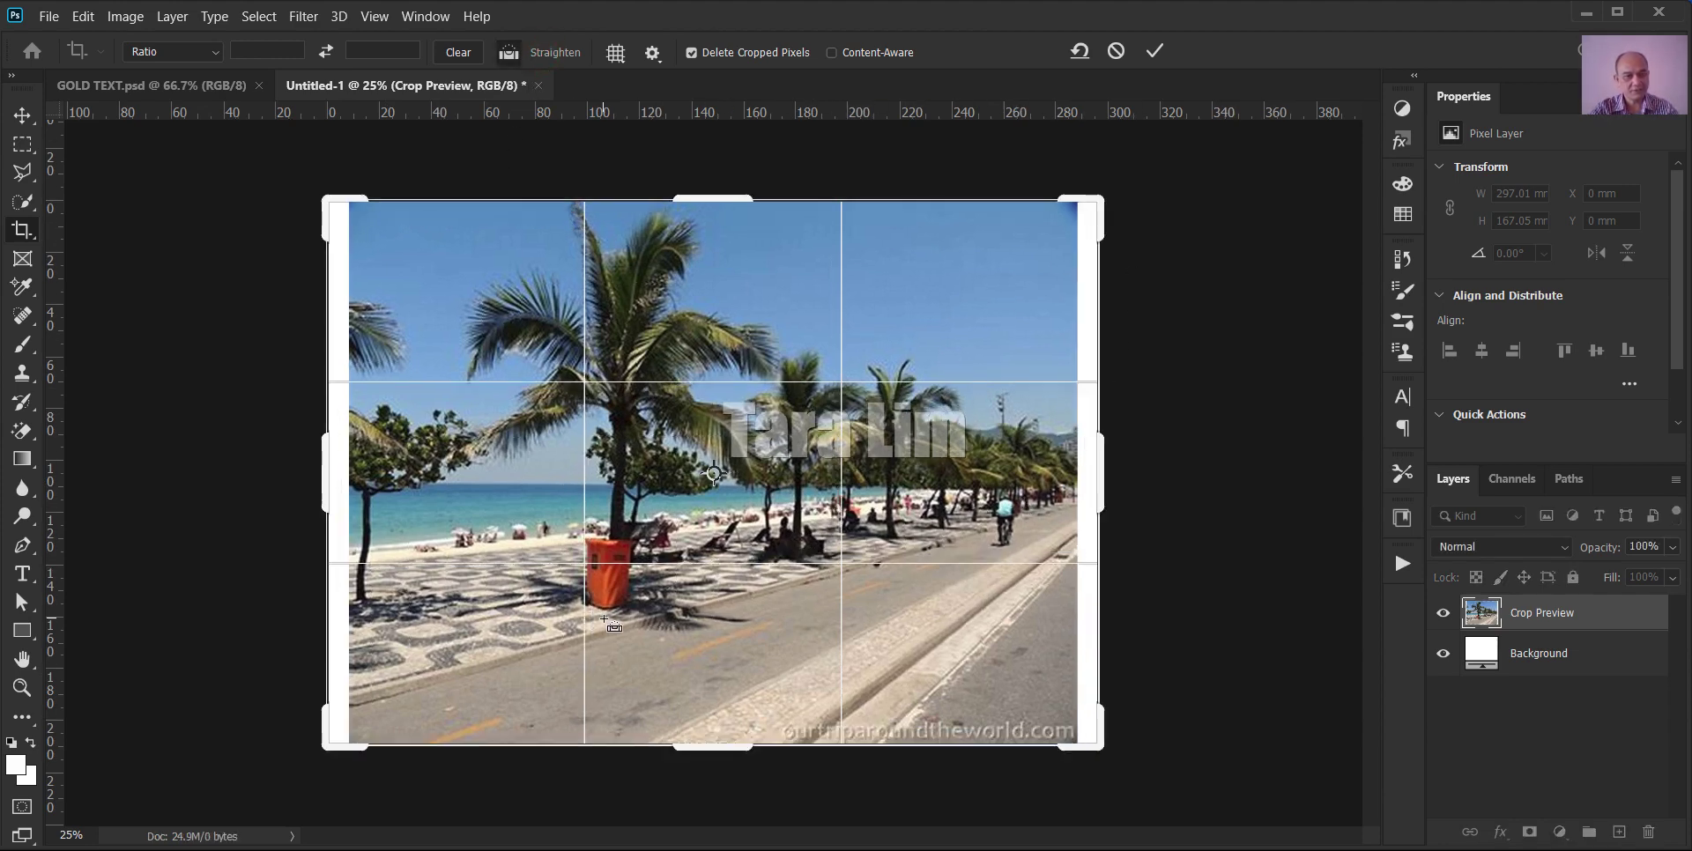
{"action": "scroll", "coordinate": [614, 626], "scroll_direction": "up", "scroll_amount": 3}
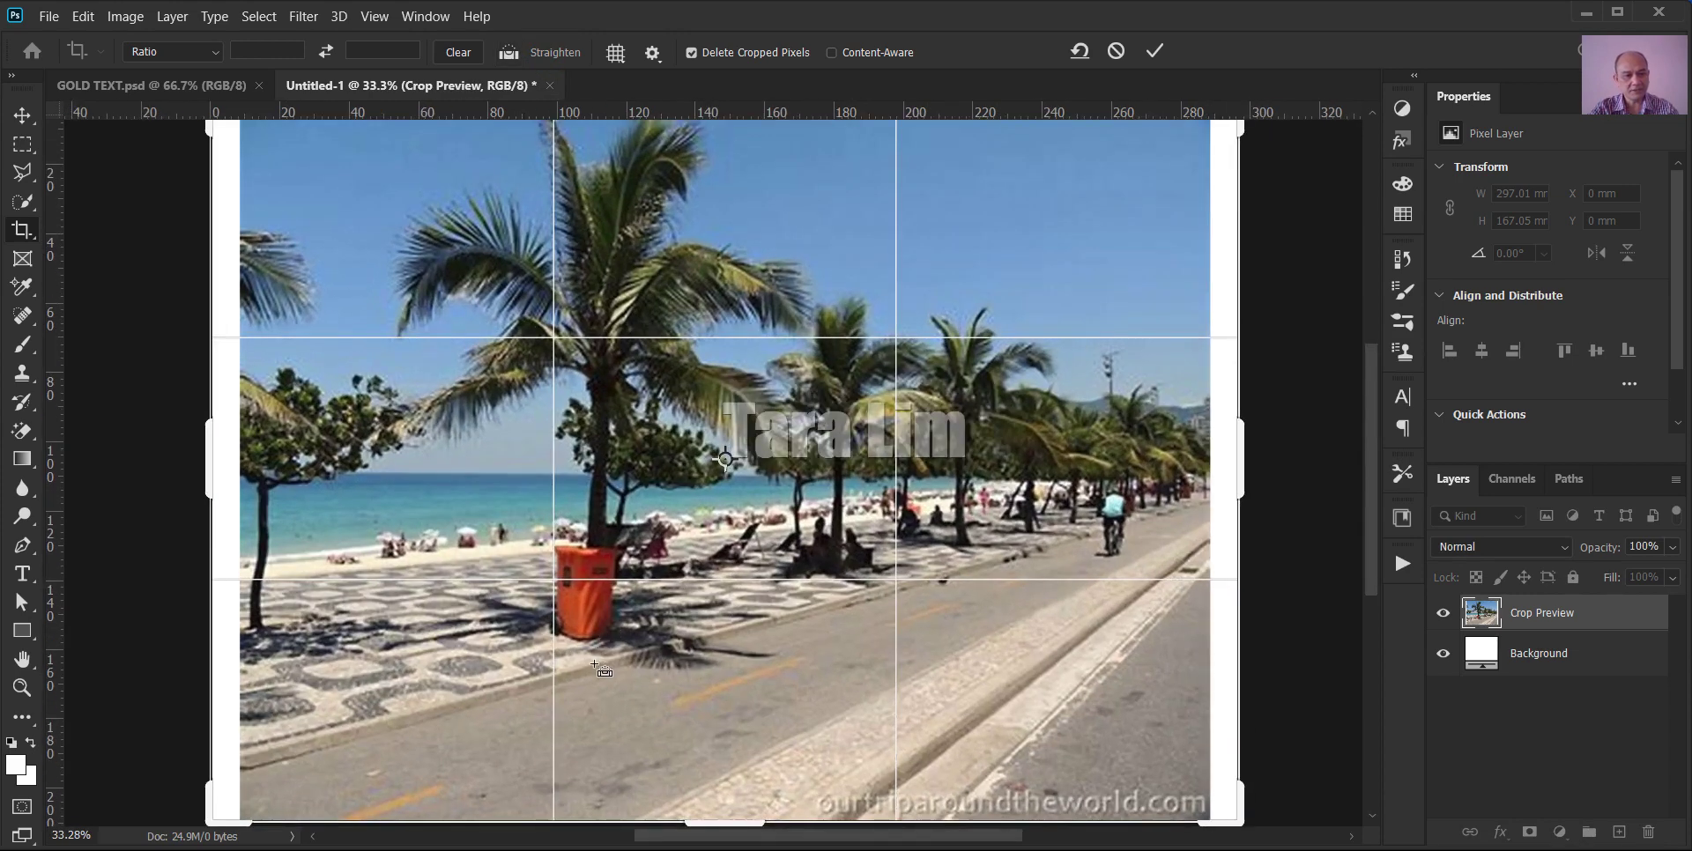
{"action": "scroll", "coordinate": [602, 670], "scroll_direction": "up", "scroll_amount": 2}
{"action": "scroll", "coordinate": [602, 669], "scroll_direction": "up", "scroll_amount": 1}
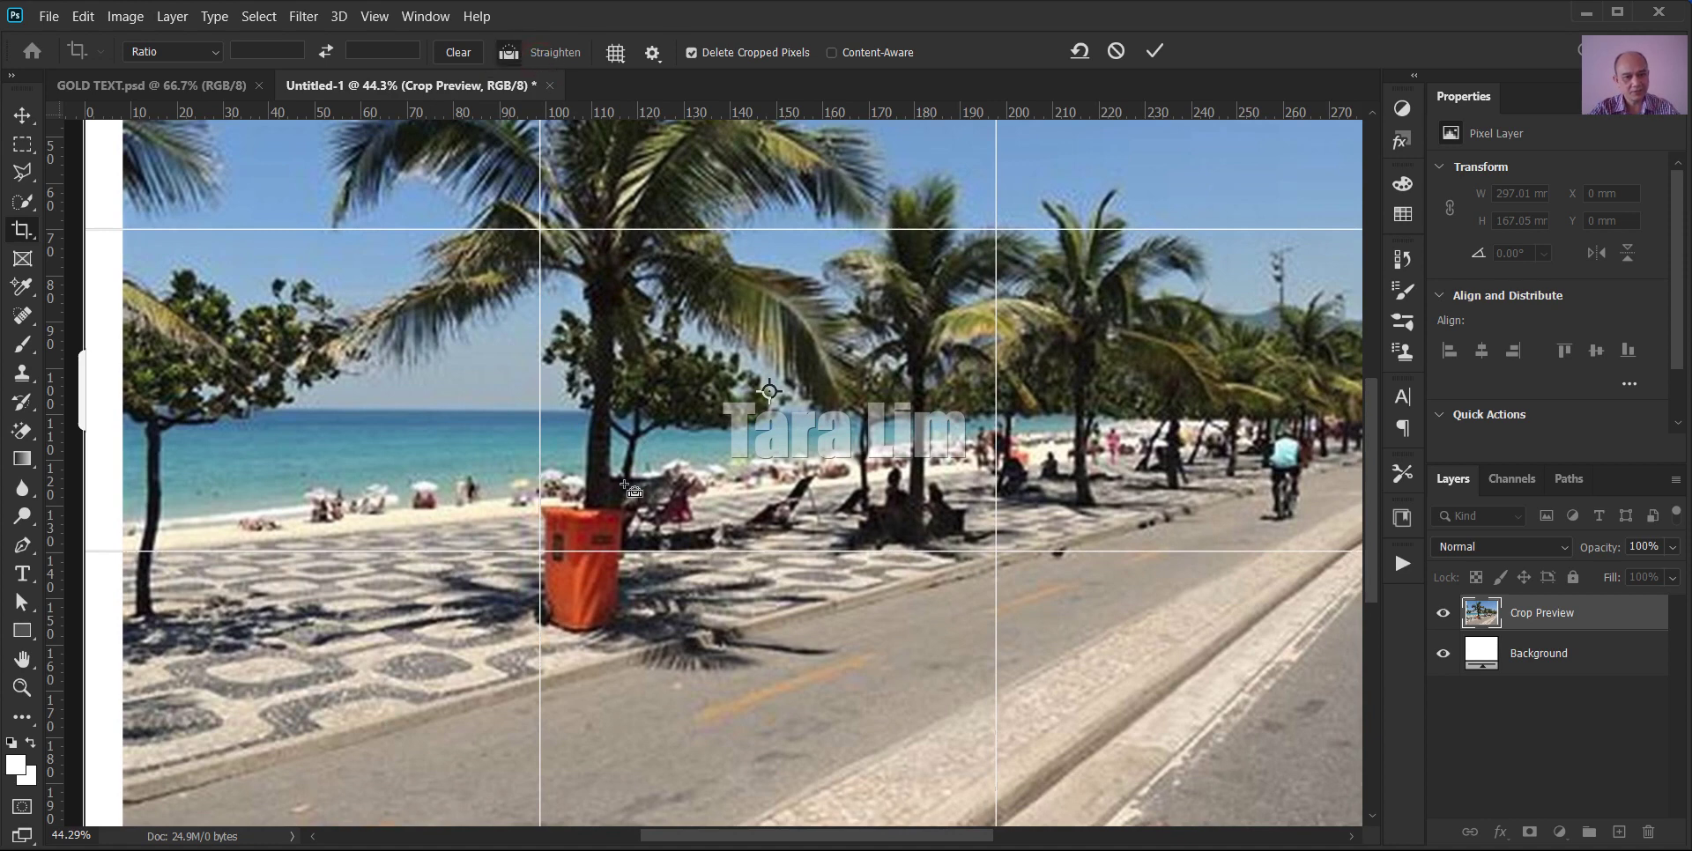
{"action": "left_click_drag", "start_coordinate": [624, 479], "coordinate": [642, 409]}
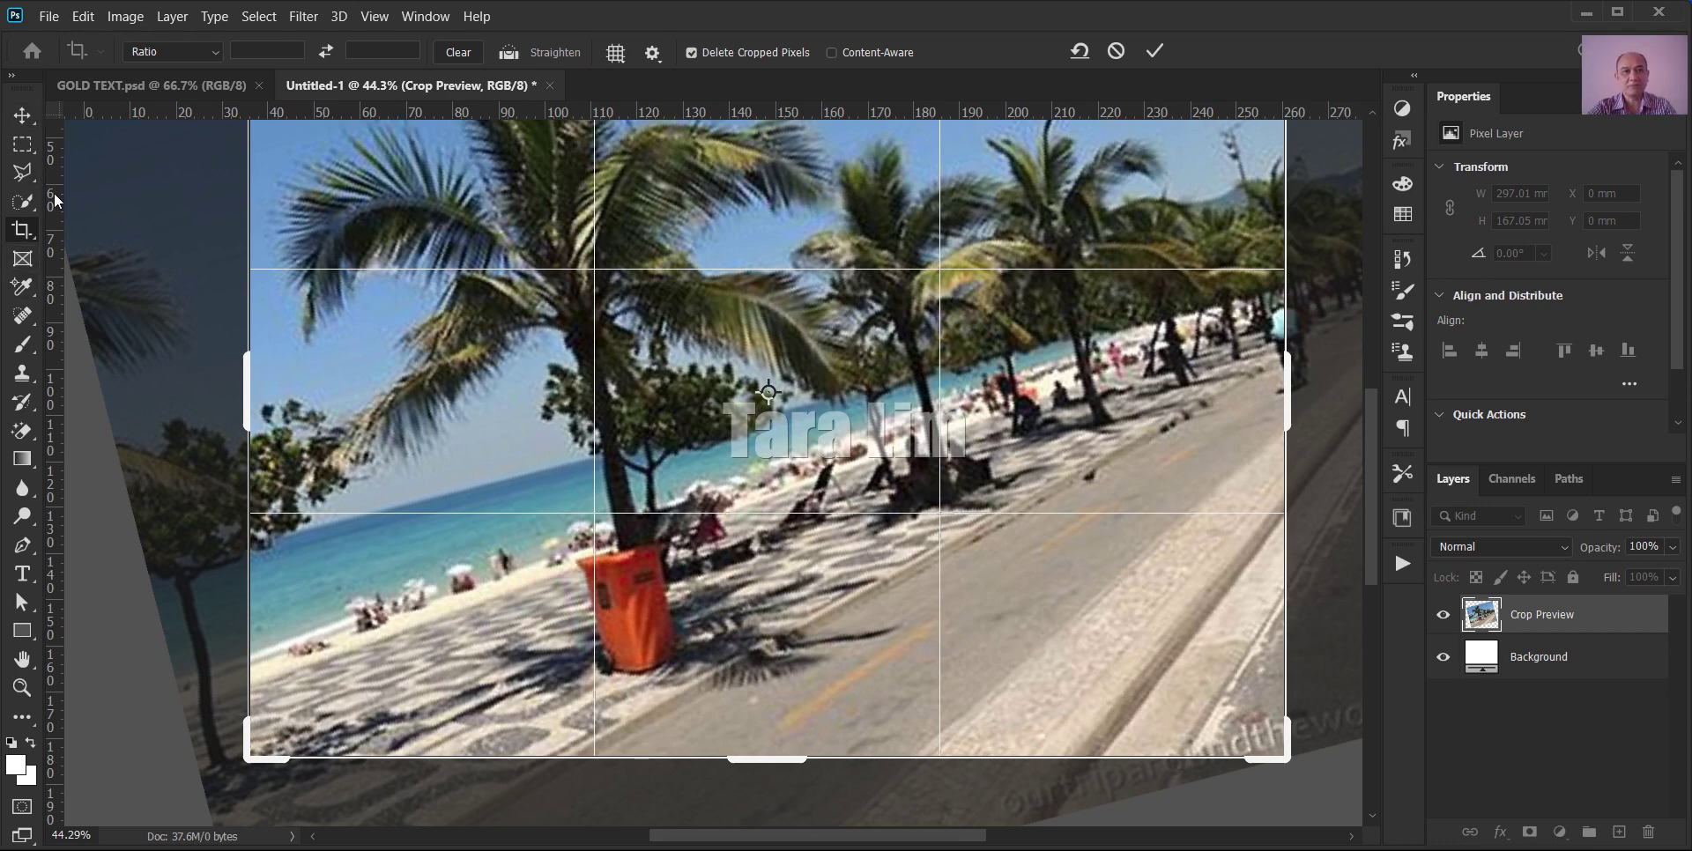
{"action": "key", "text": "Return"}
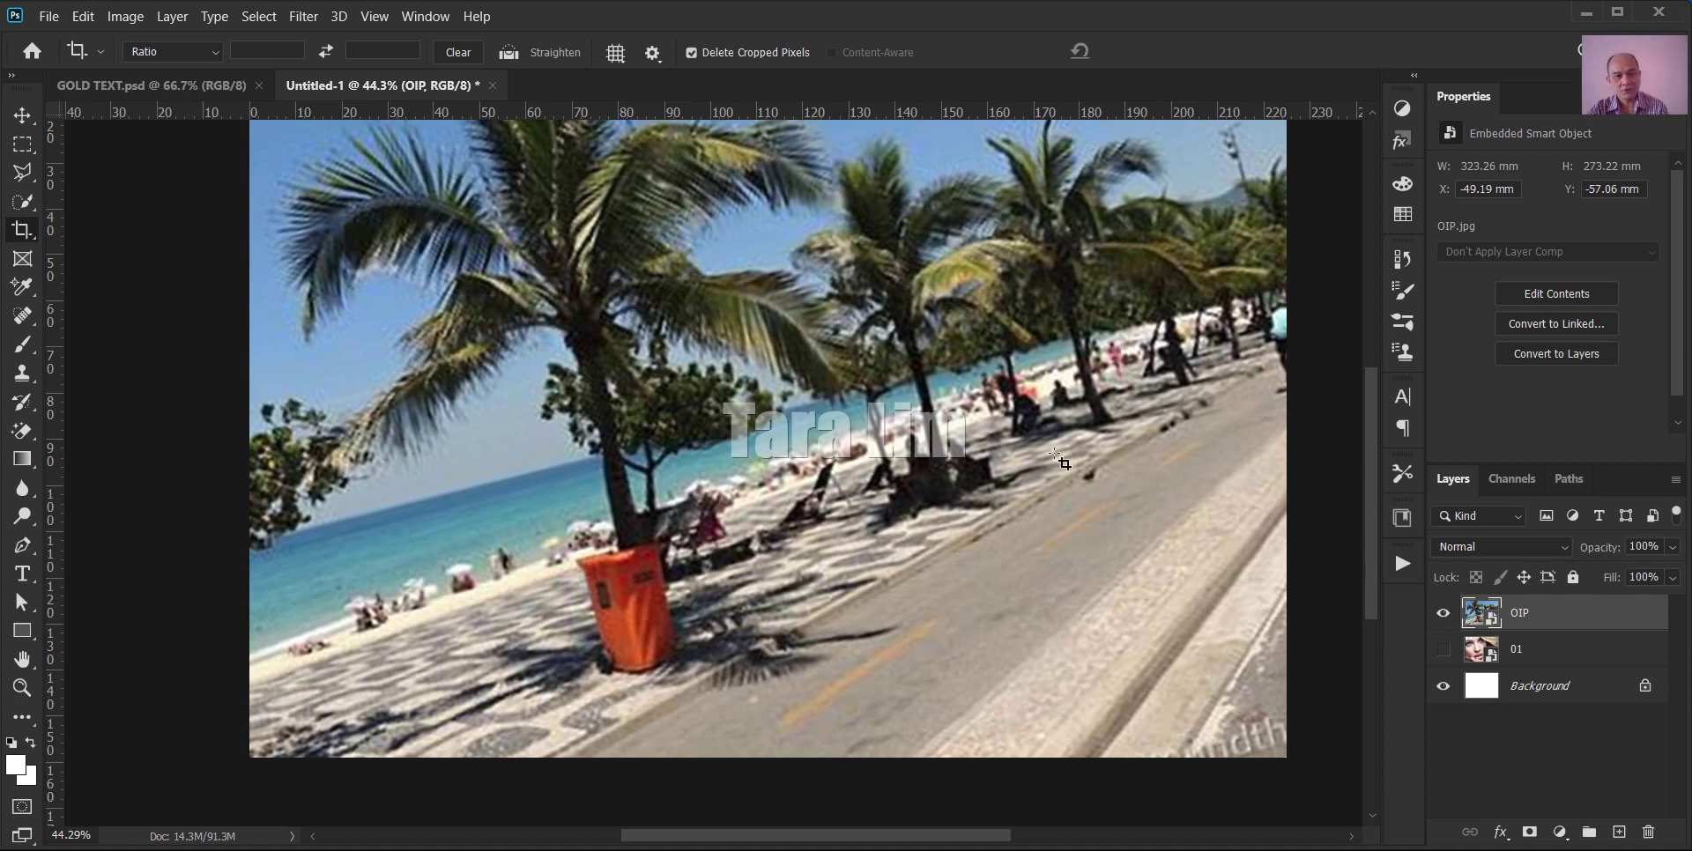
- Trace a Straighten line along a palm trunk for a 13.4° correction and apply the crop
{"action": "left_click", "coordinate": [538, 56]}
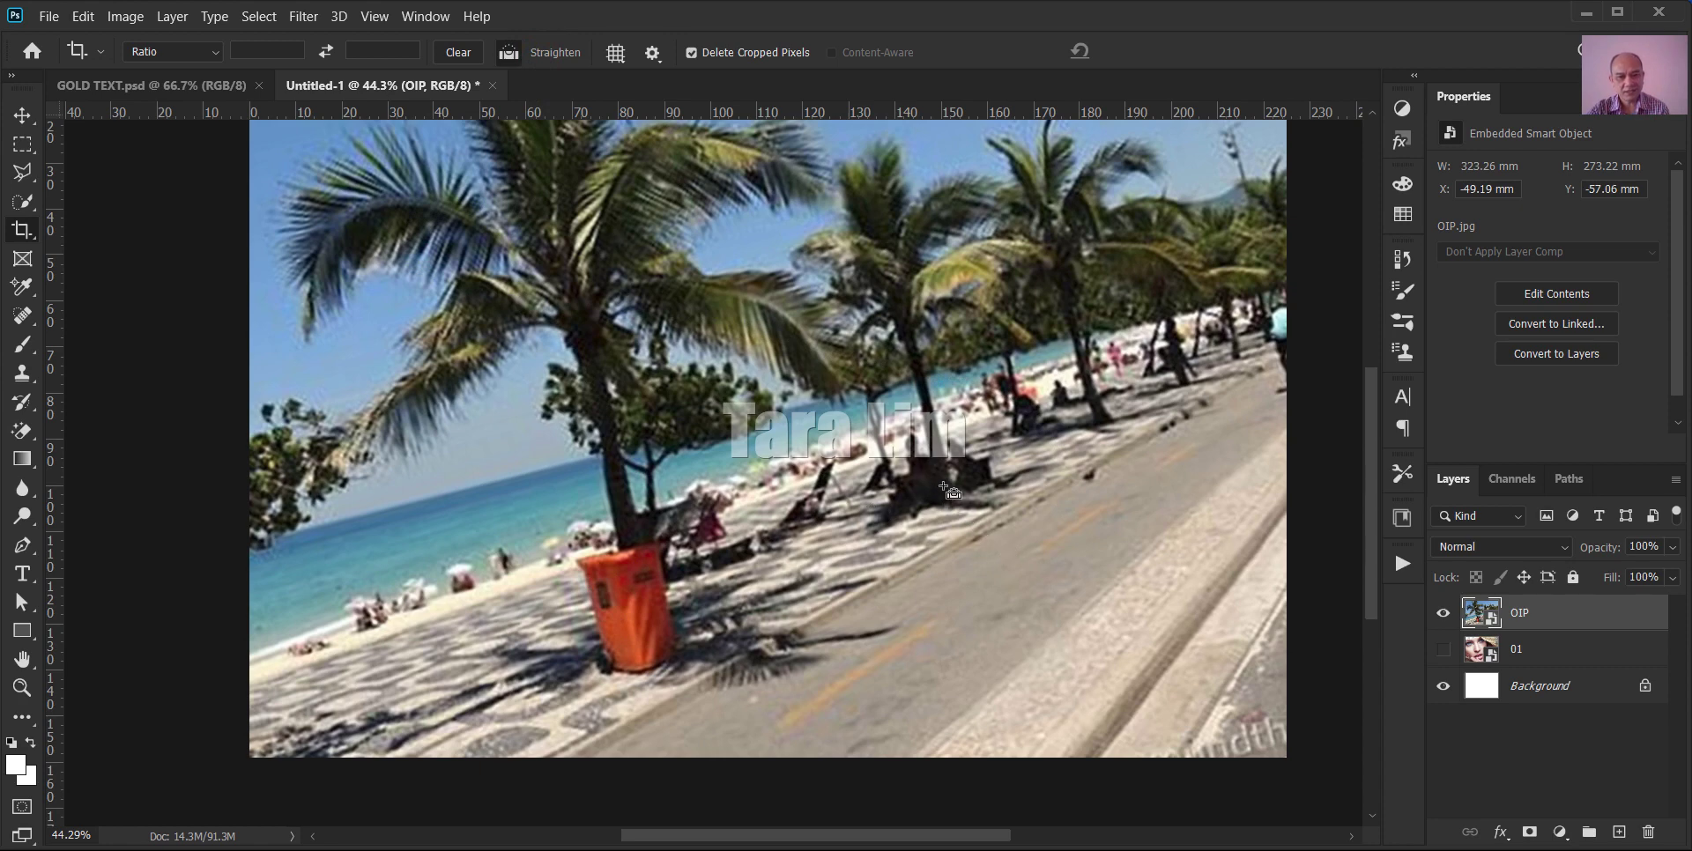
{"action": "left_click_drag", "start_coordinate": [946, 487], "coordinate": [912, 339]}
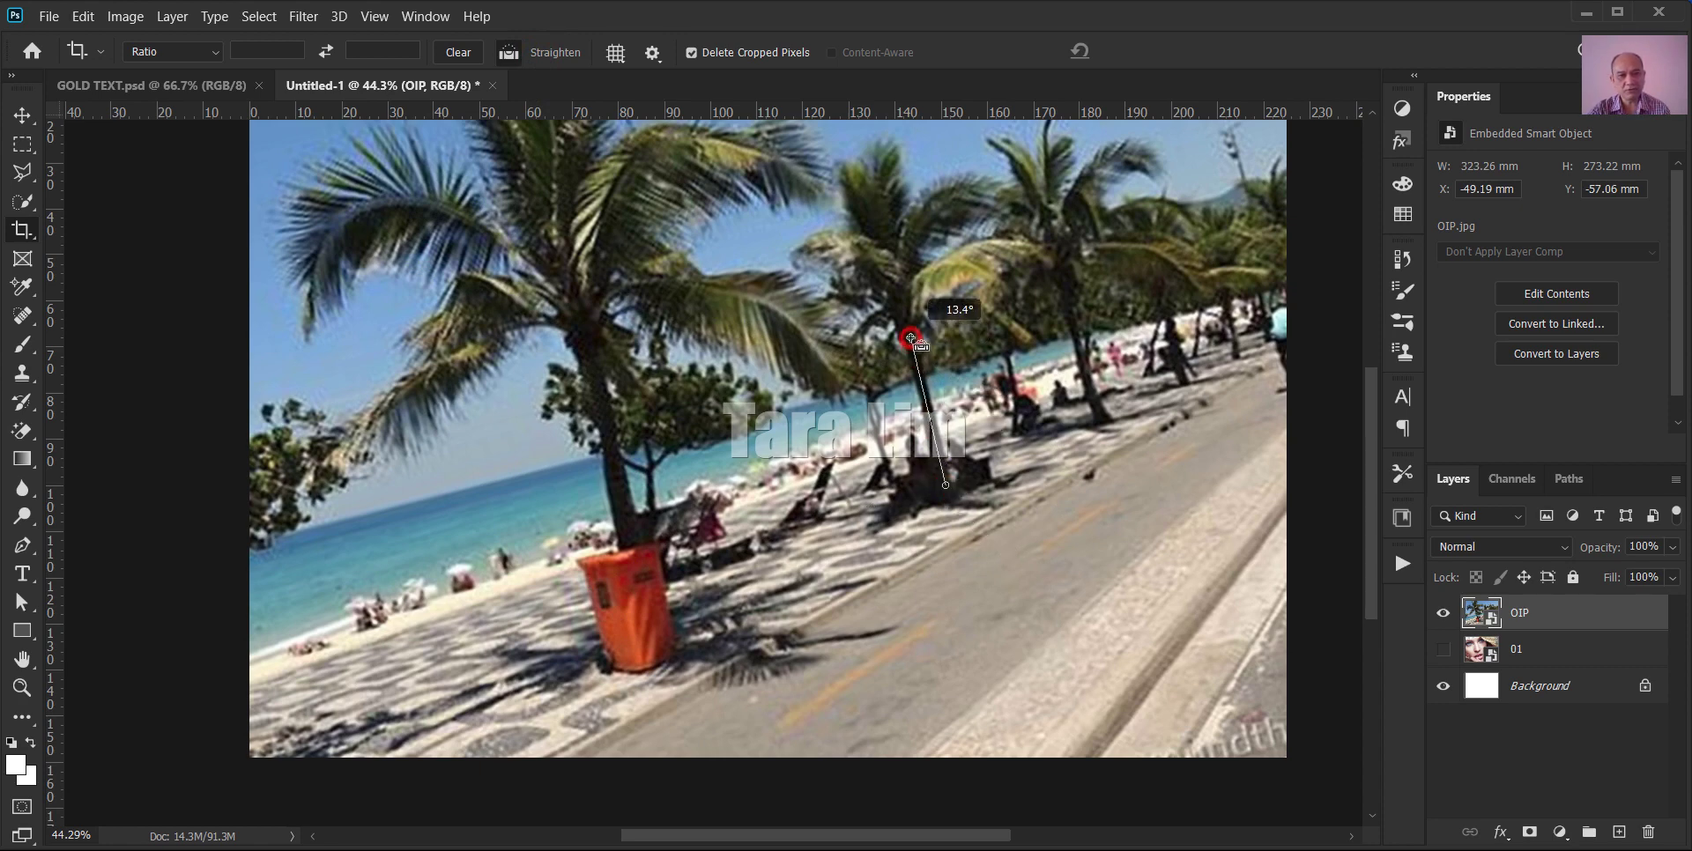
{"action": "left_click_drag", "start_coordinate": [911, 340], "coordinate": [913, 344]}
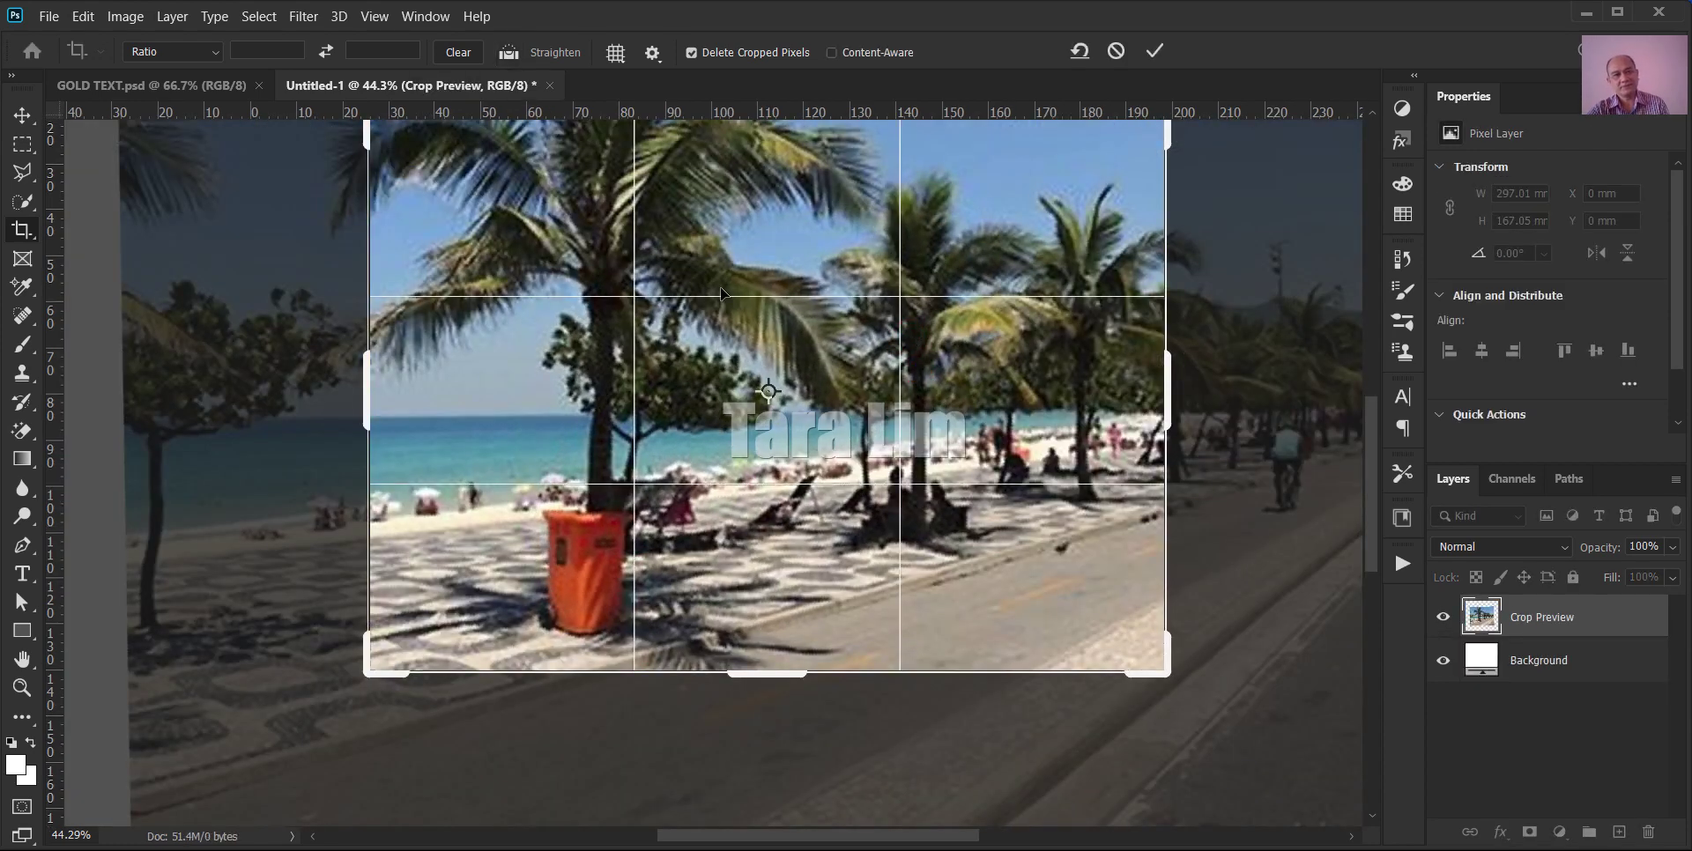
{"action": "scroll", "coordinate": [848, 556], "scroll_direction": "up", "scroll_amount": 2}
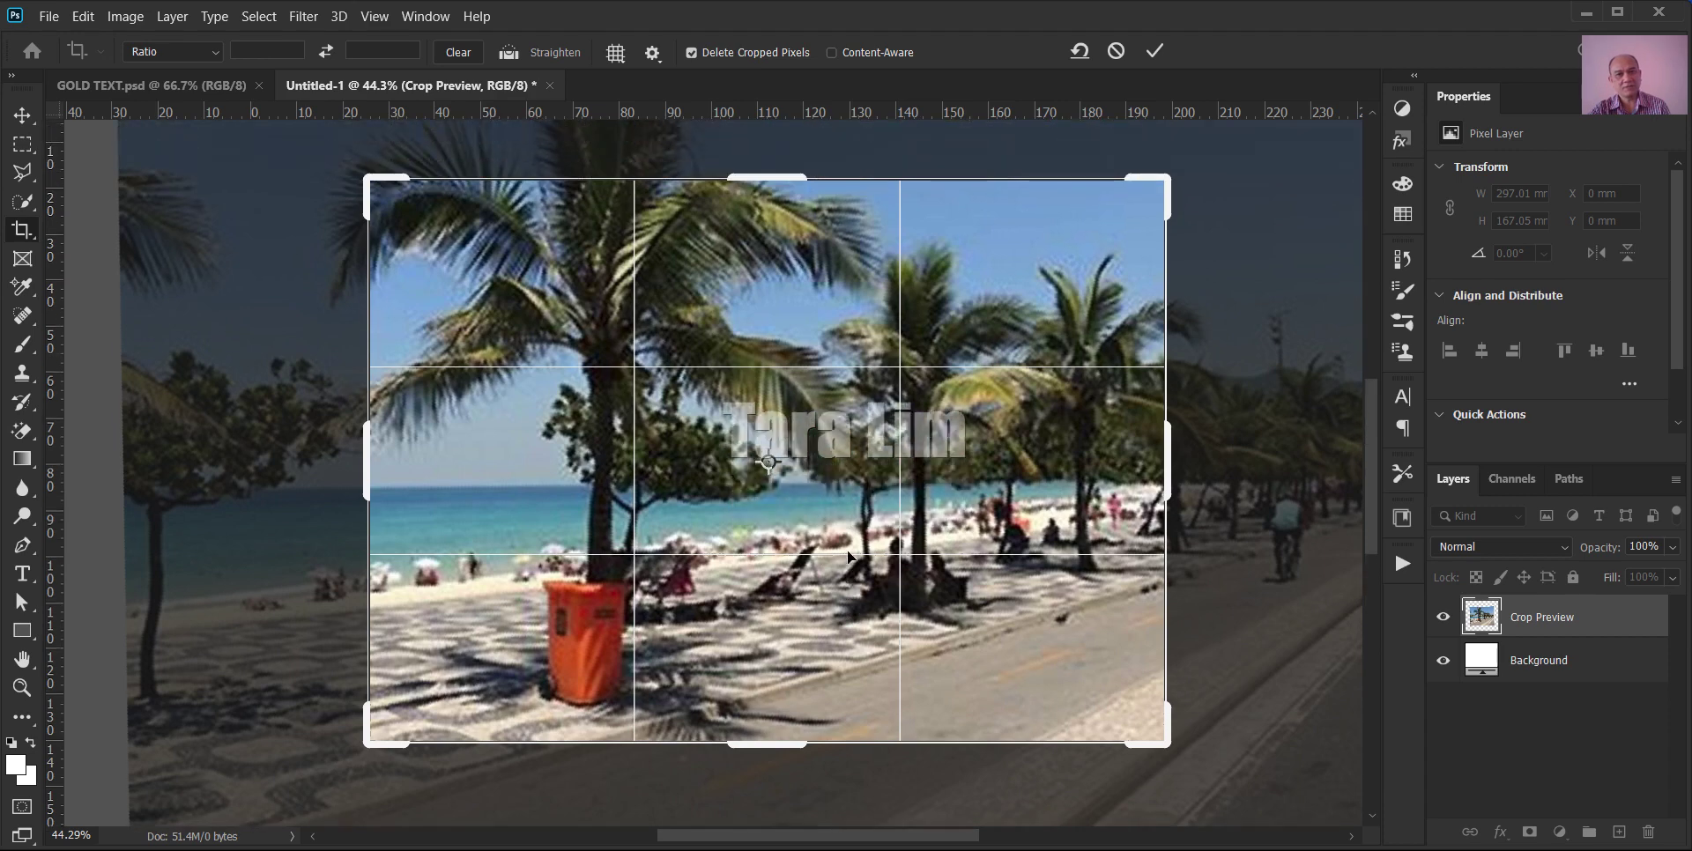
{"action": "left_click", "coordinate": [1155, 51]}
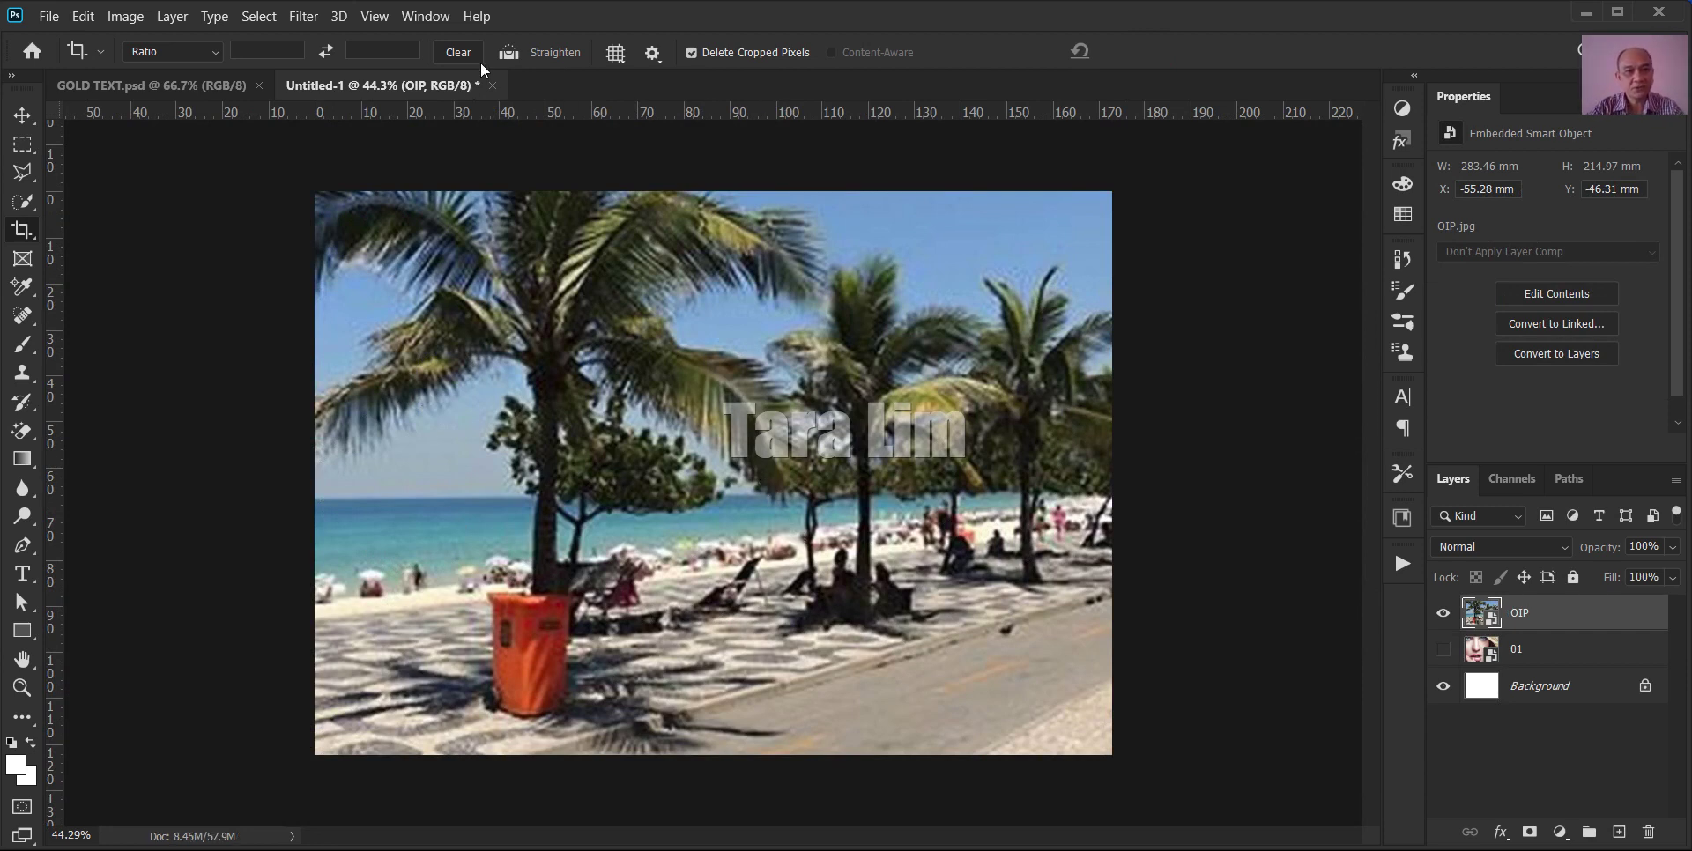
- Delete the OIP beach layer, make layer 01 visible again, and switch to File Explorer
{"action": "left_click", "coordinate": [57, 23]}
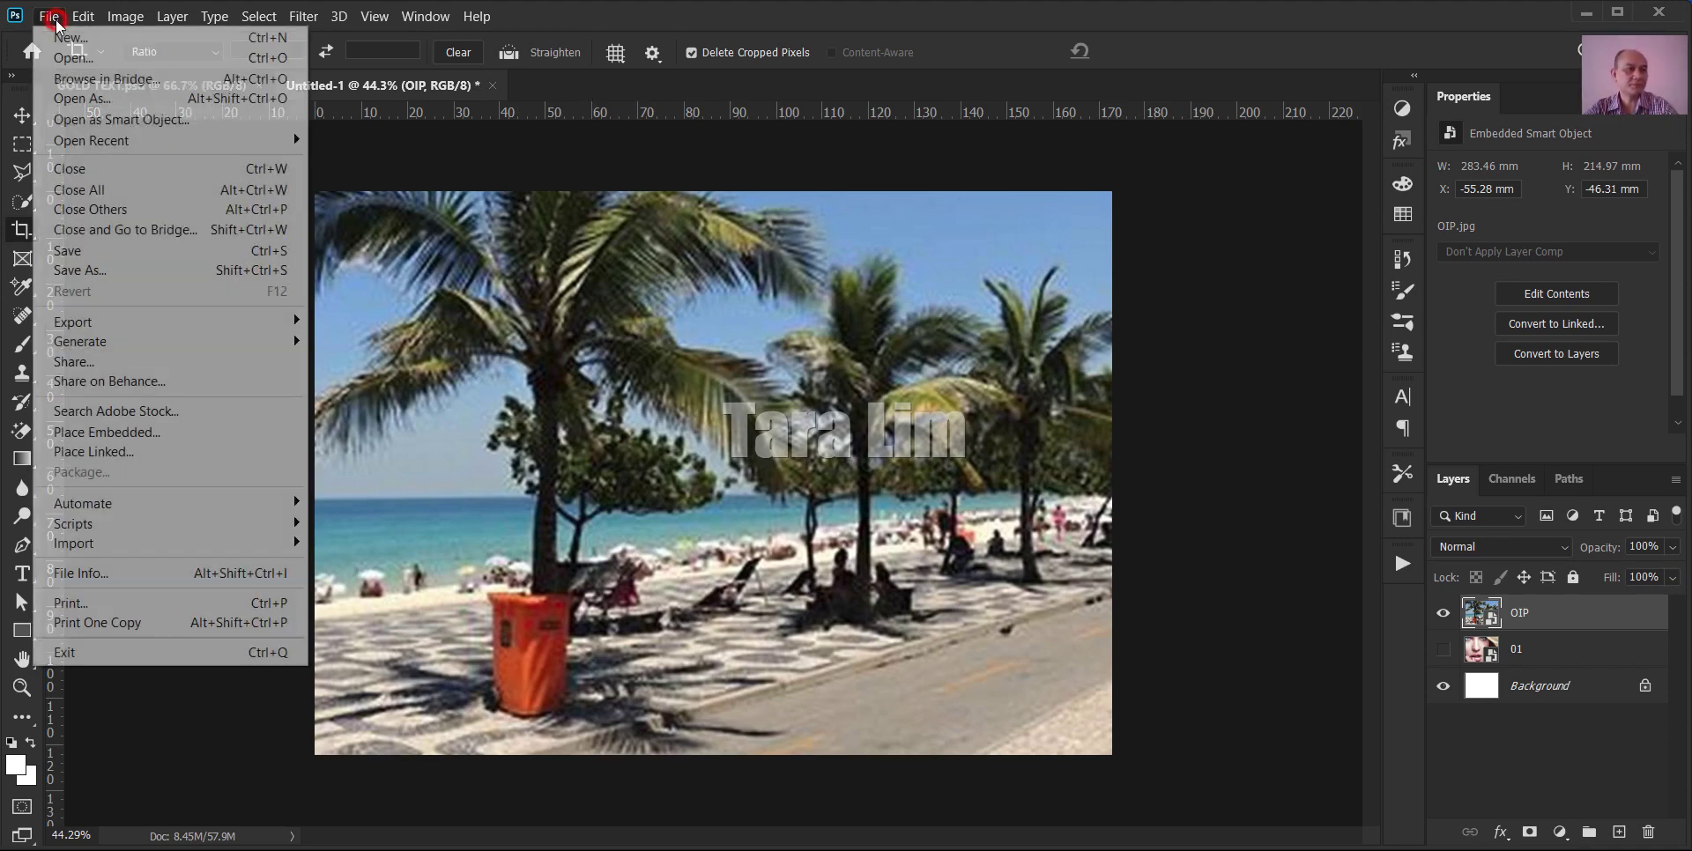
{"action": "left_click", "coordinate": [69, 17]}
{"action": "left_click", "coordinate": [426, 15]}
{"action": "left_click", "coordinate": [999, 8]}
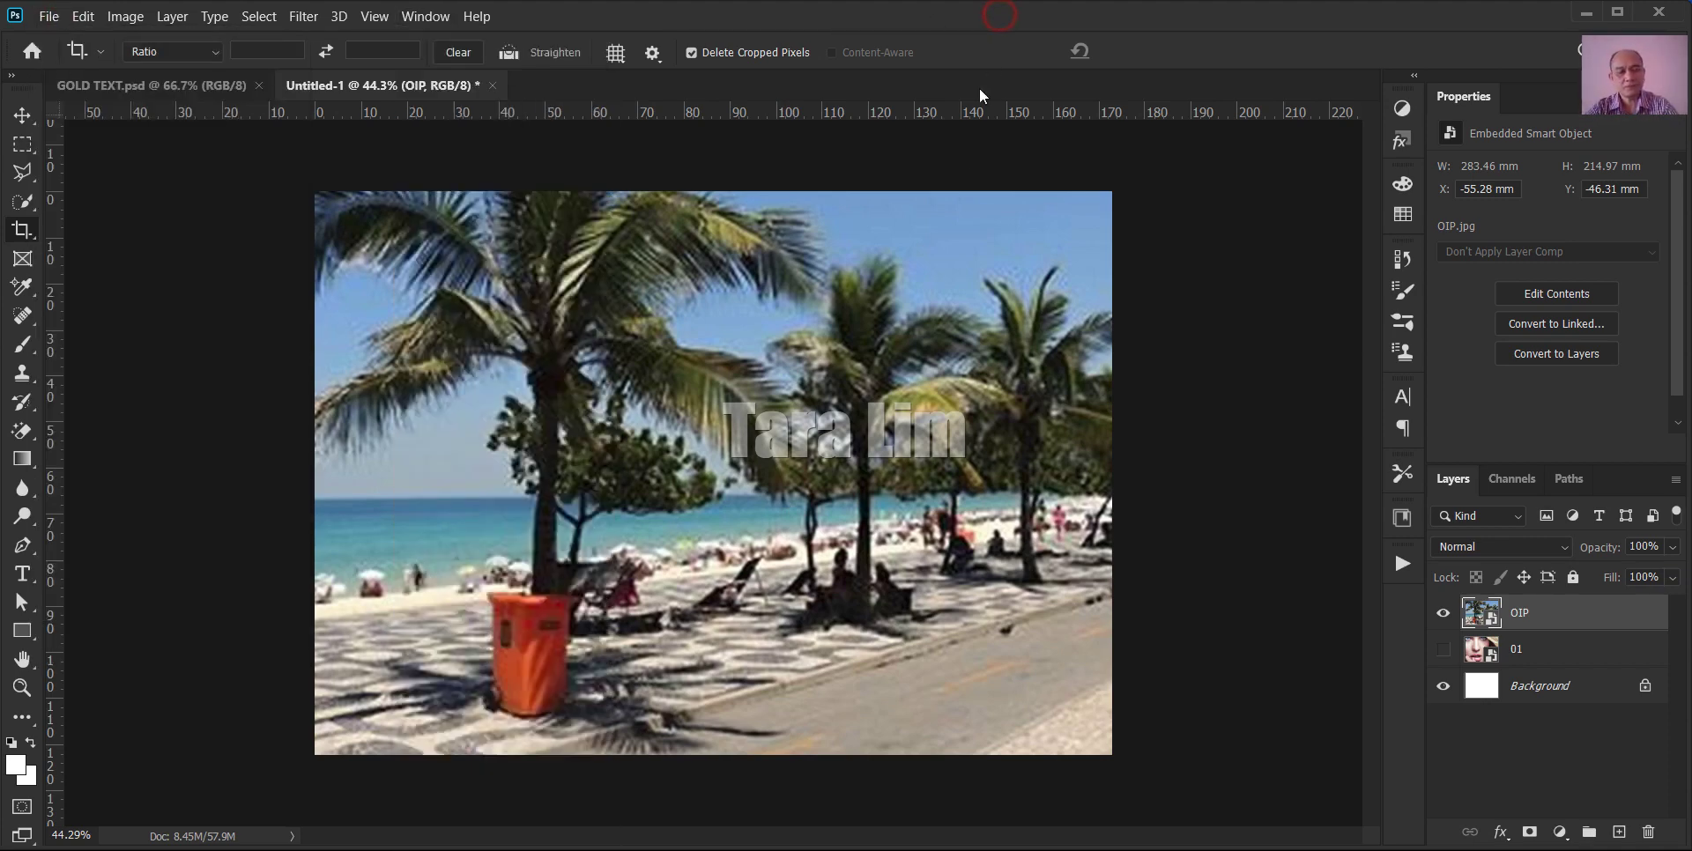
{"action": "key", "text": "Delete"}
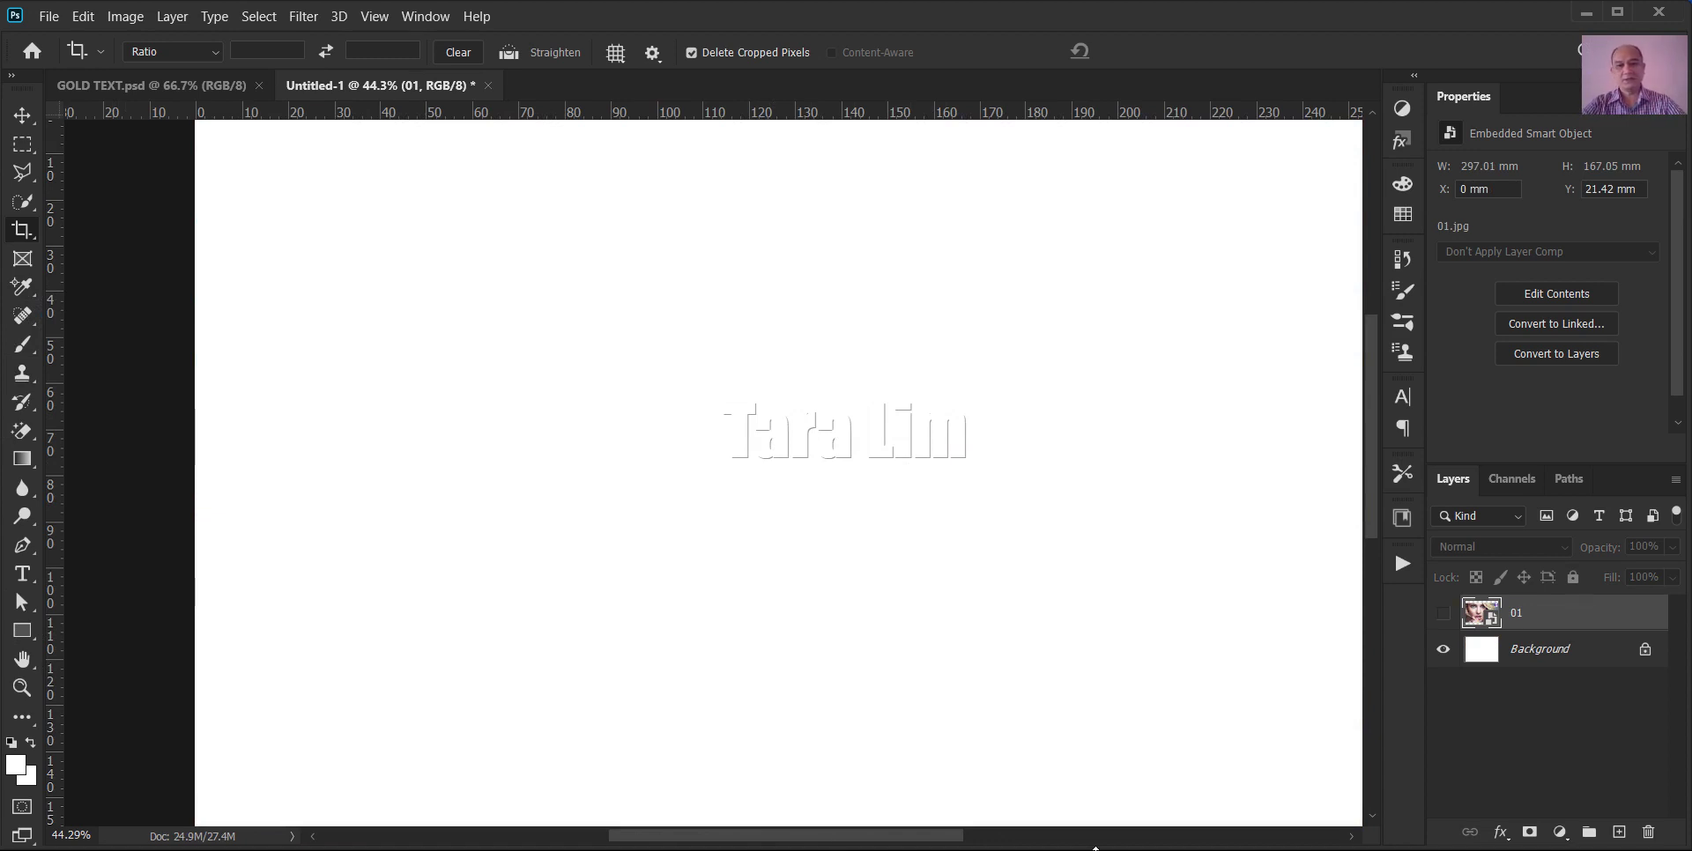
{"action": "left_click", "coordinate": [1442, 614]}
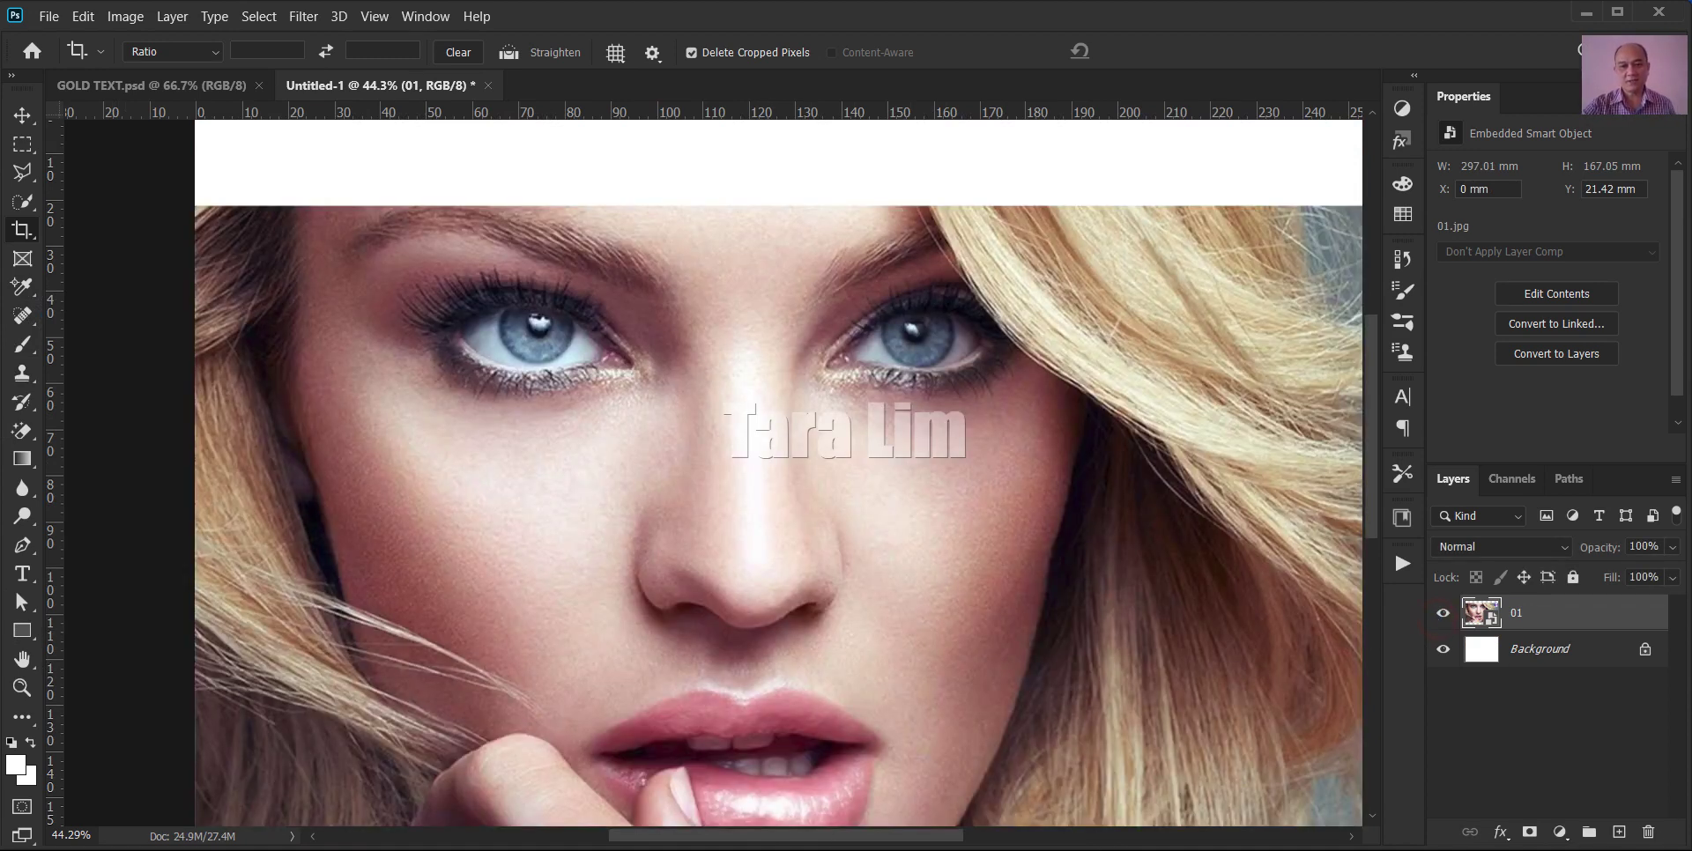
{"action": "key", "text": "alt+Tab"}
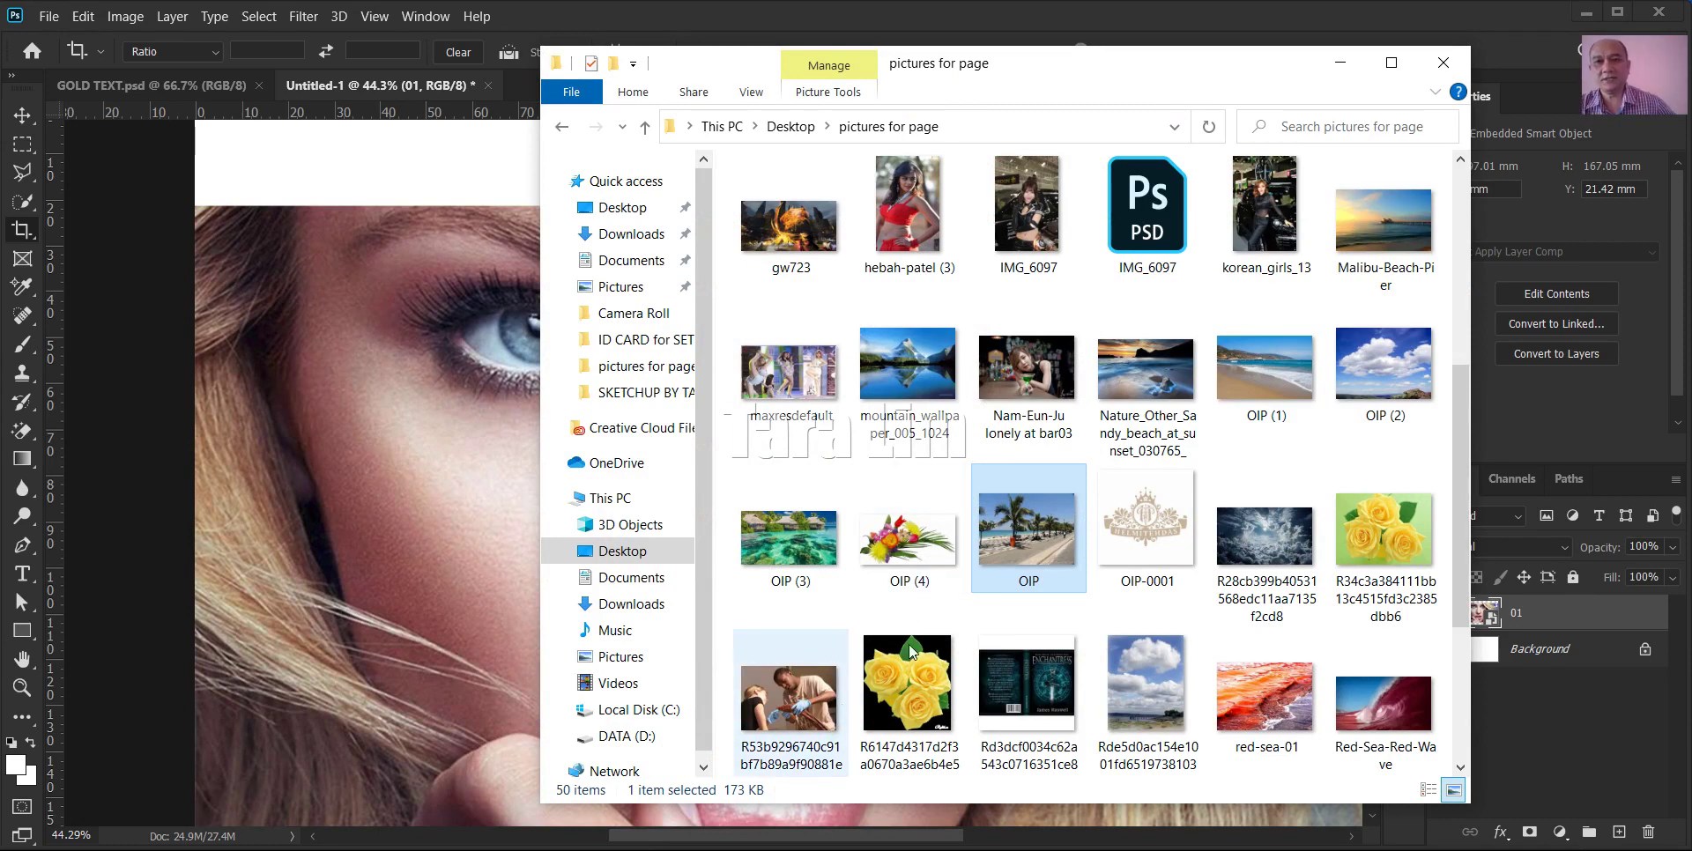
- Open the Fotoshop folder on DATA (D:) and drag IMG_1941-1-600x400 onto the Photoshop canvas
{"action": "scroll", "coordinate": [1113, 415], "scroll_direction": "down", "scroll_amount": 3}
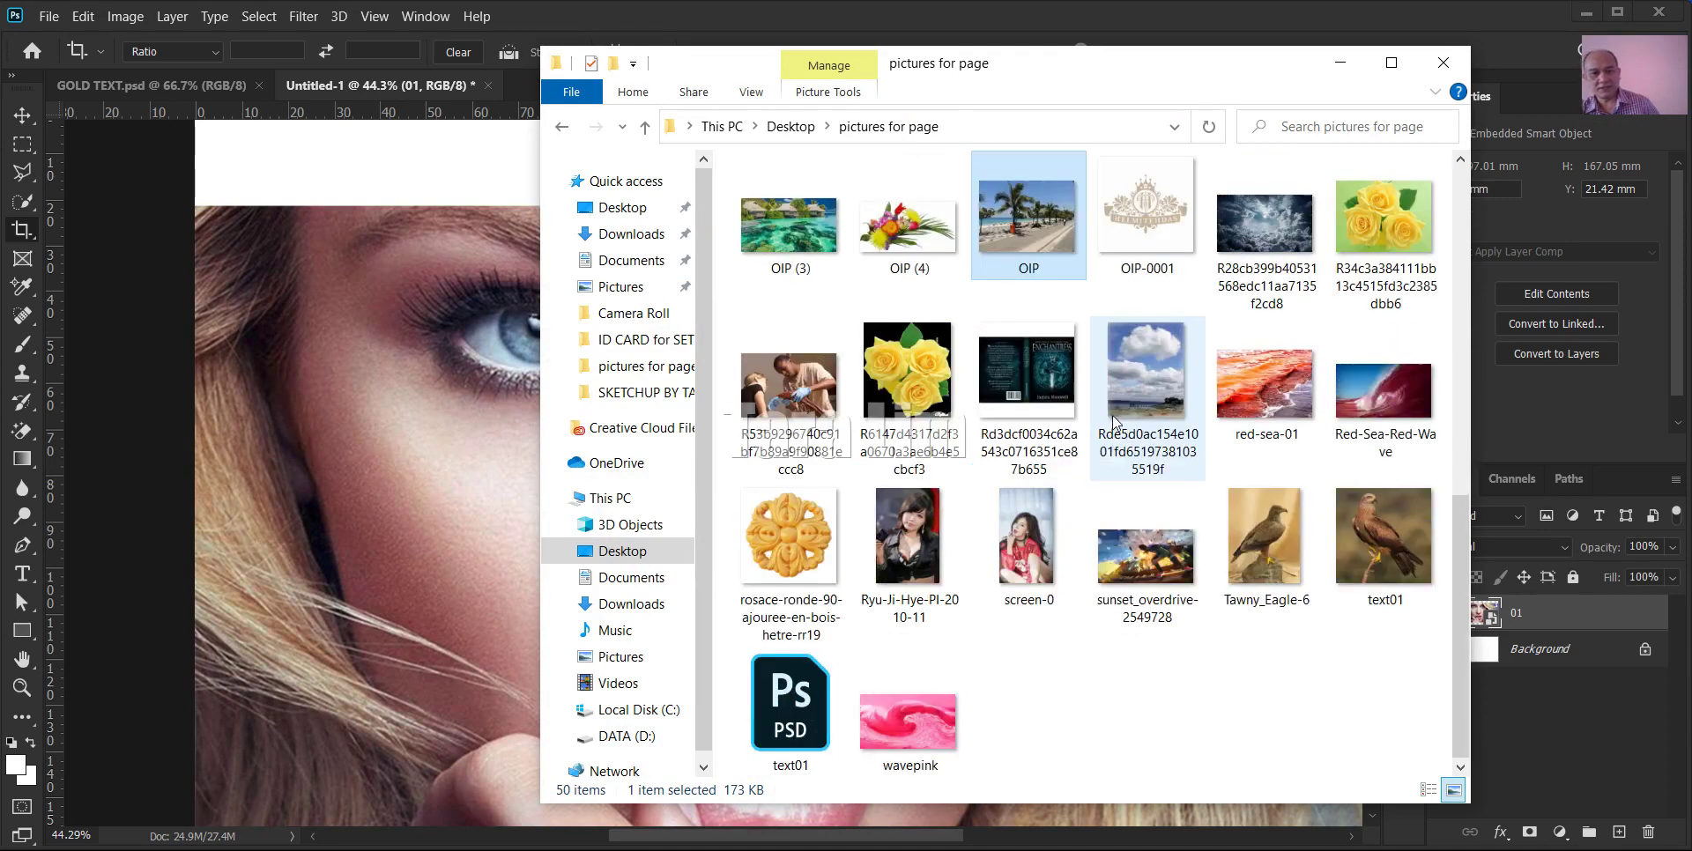
{"action": "scroll", "coordinate": [1125, 425], "scroll_direction": "up", "scroll_amount": 6}
{"action": "scroll", "coordinate": [1125, 425], "scroll_direction": "up", "scroll_amount": 3}
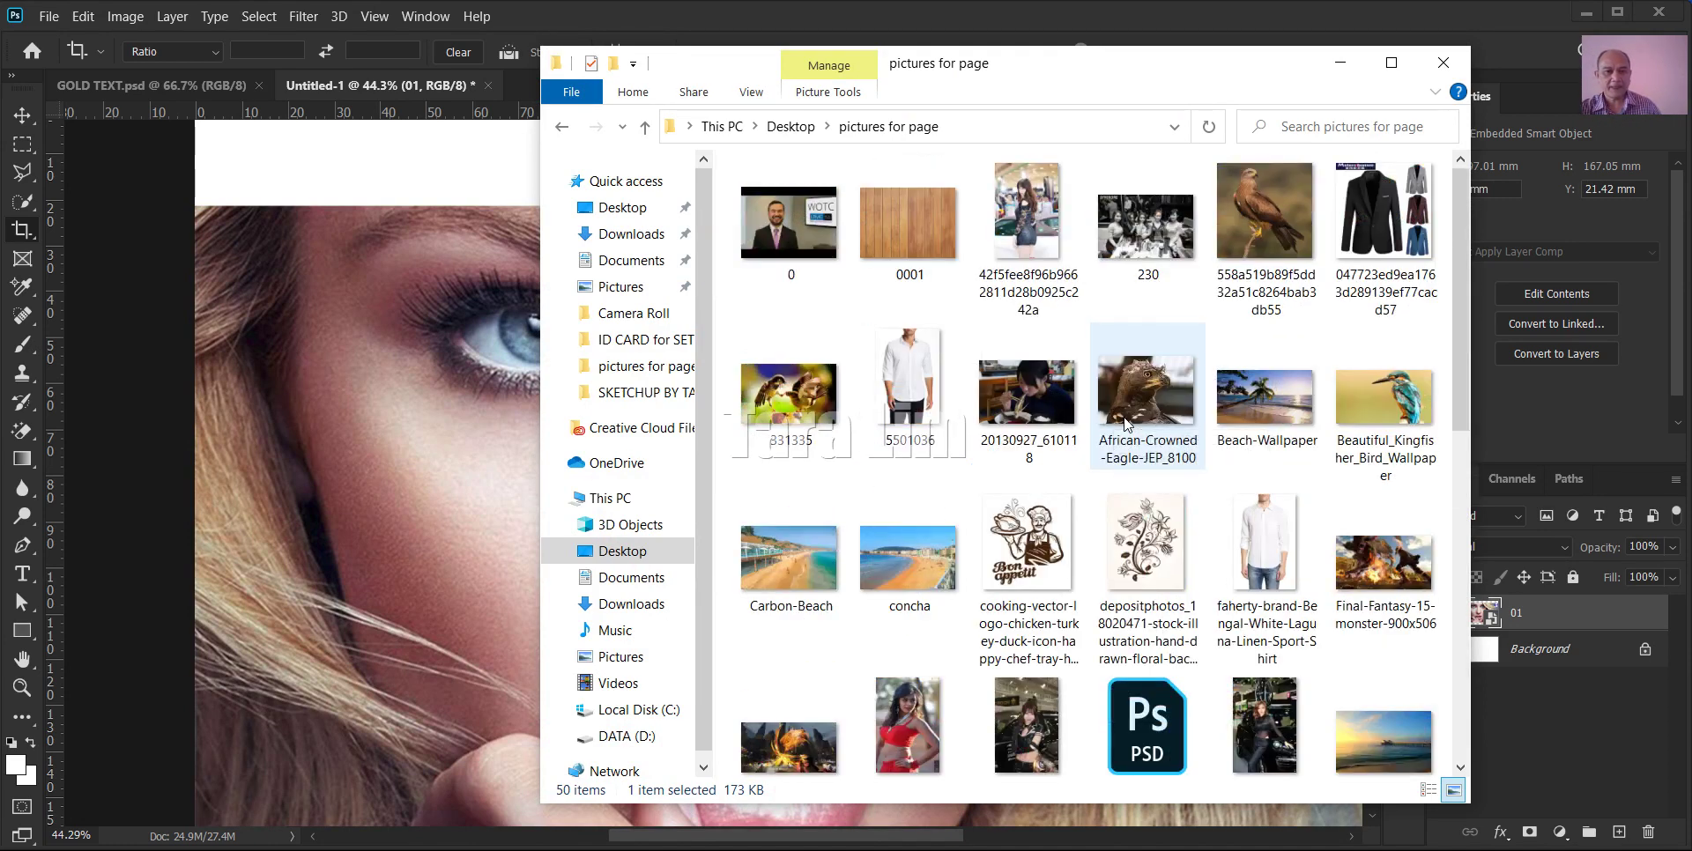
{"action": "left_click", "coordinate": [646, 739]}
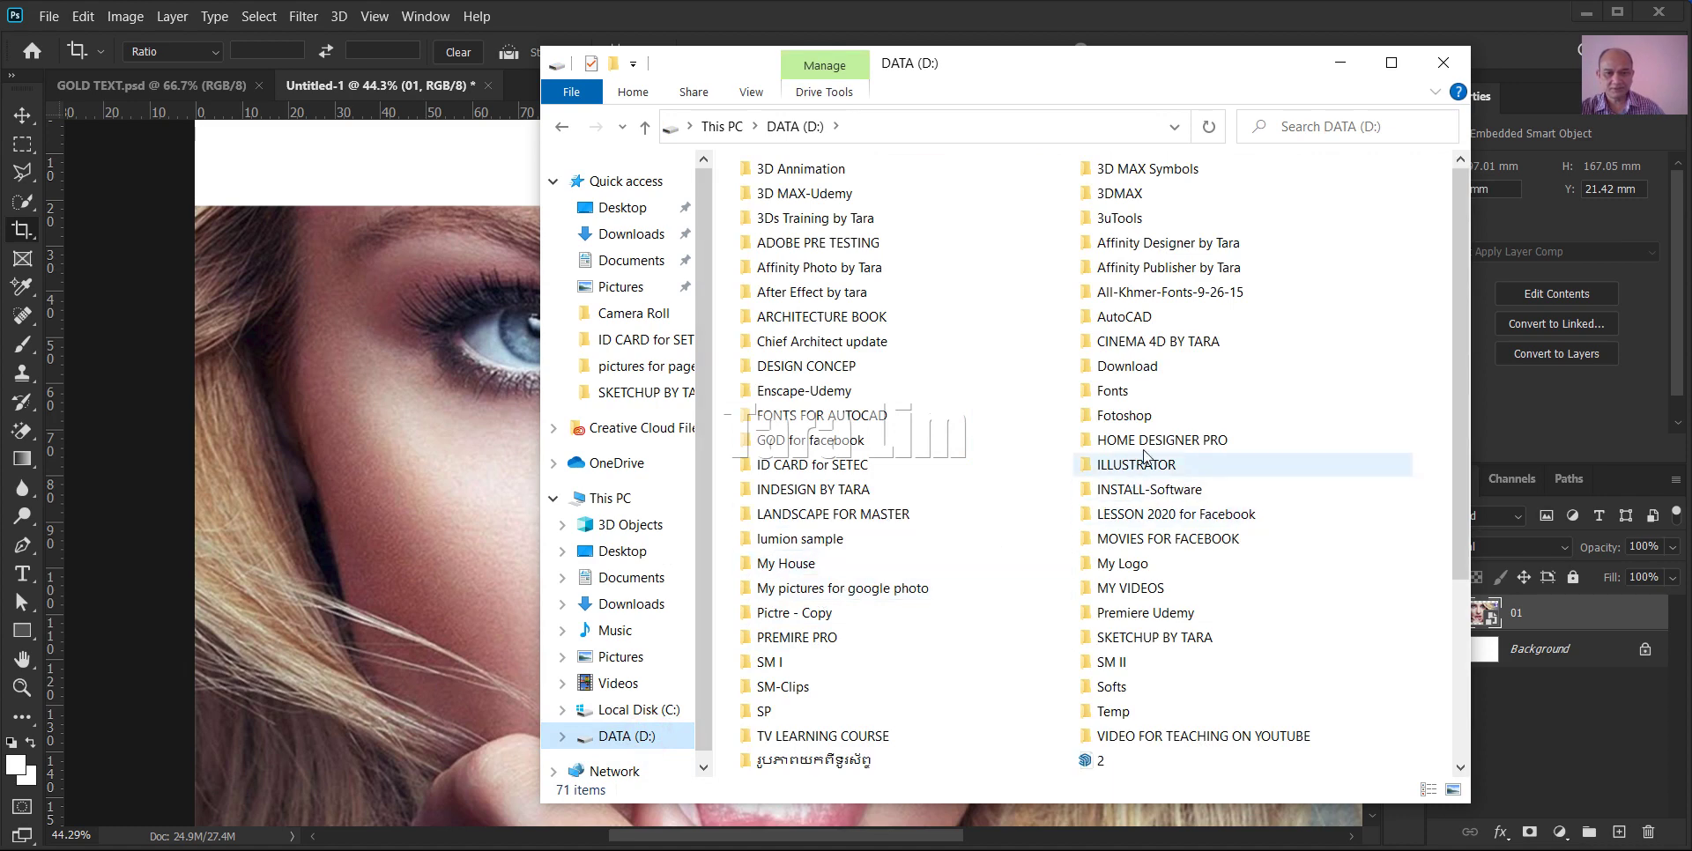
{"action": "double_click", "coordinate": [1140, 416]}
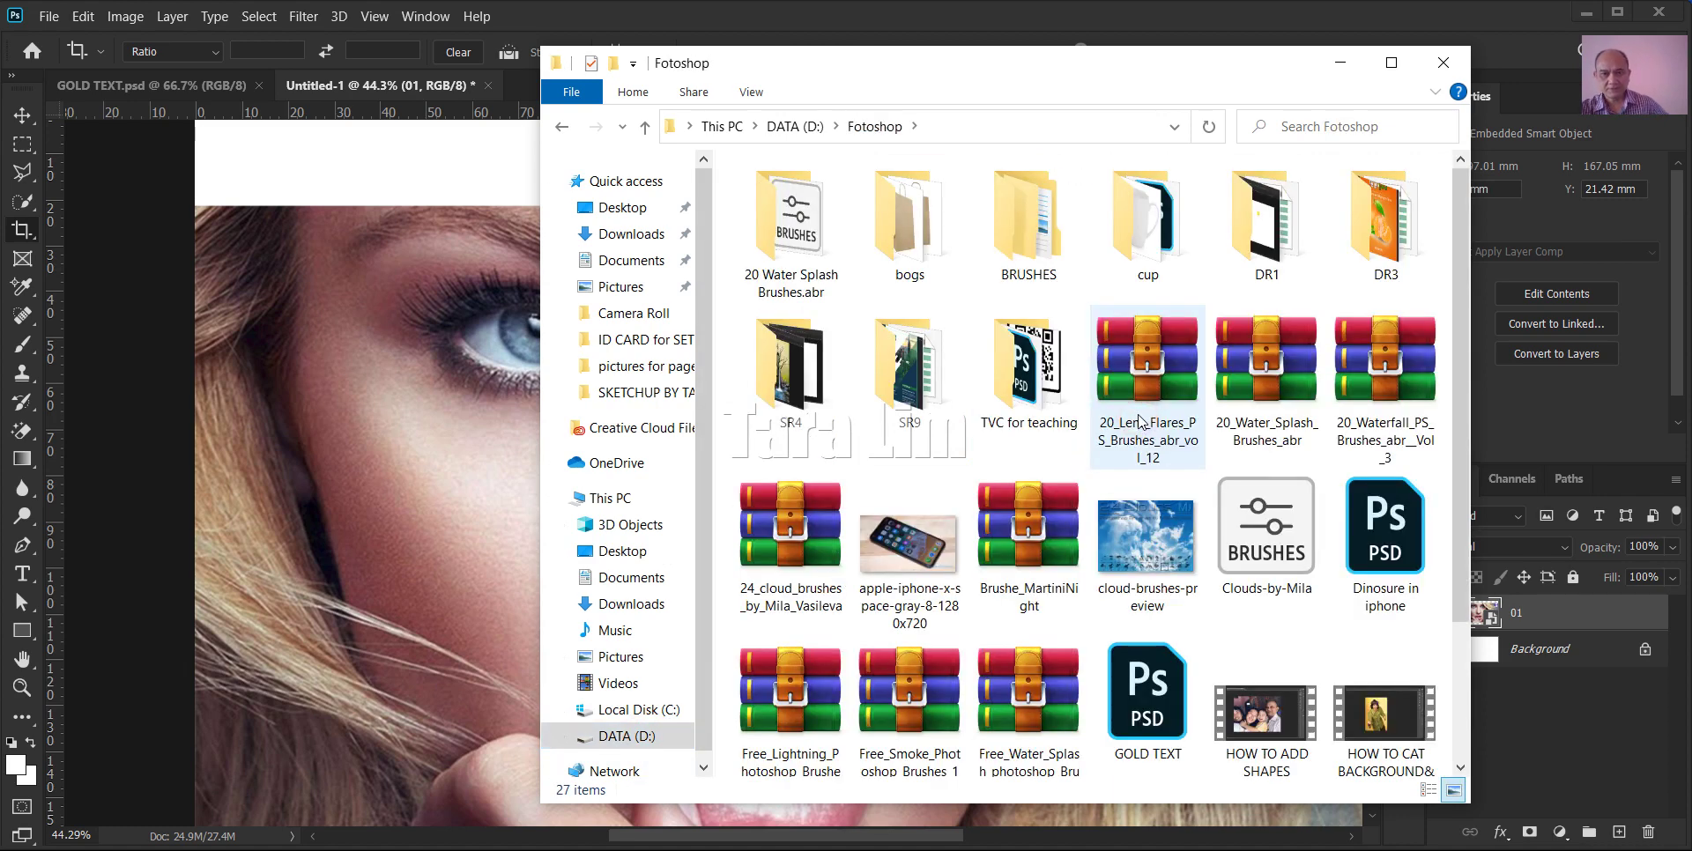
{"action": "mouse_move", "coordinate": [1146, 377]}
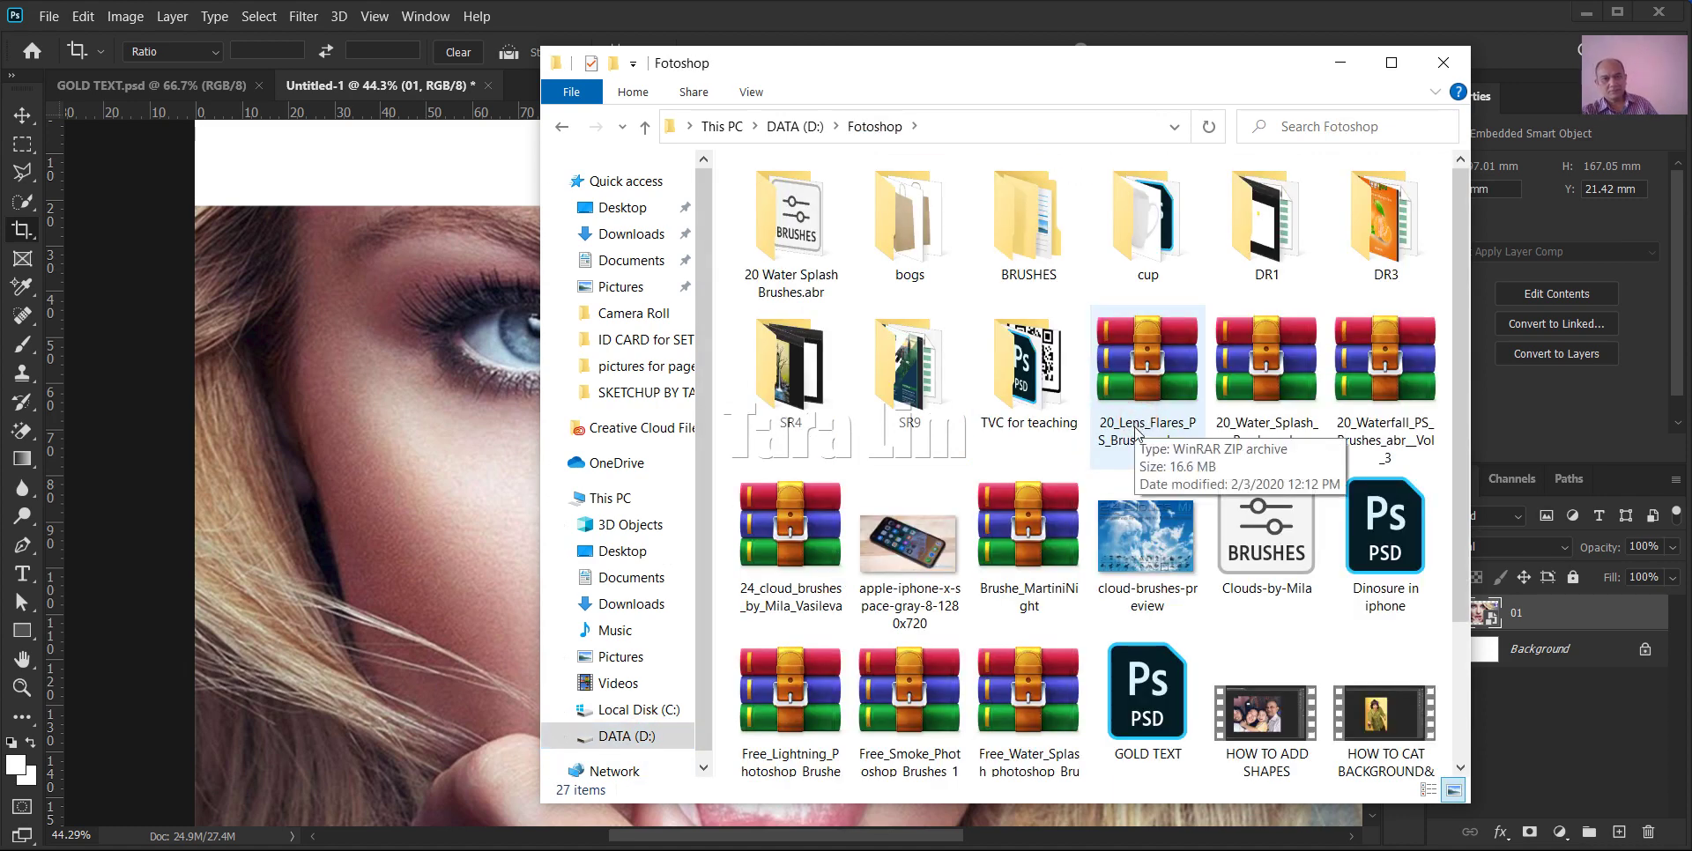
{"action": "scroll", "coordinate": [1146, 419], "scroll_direction": "down", "scroll_amount": 2}
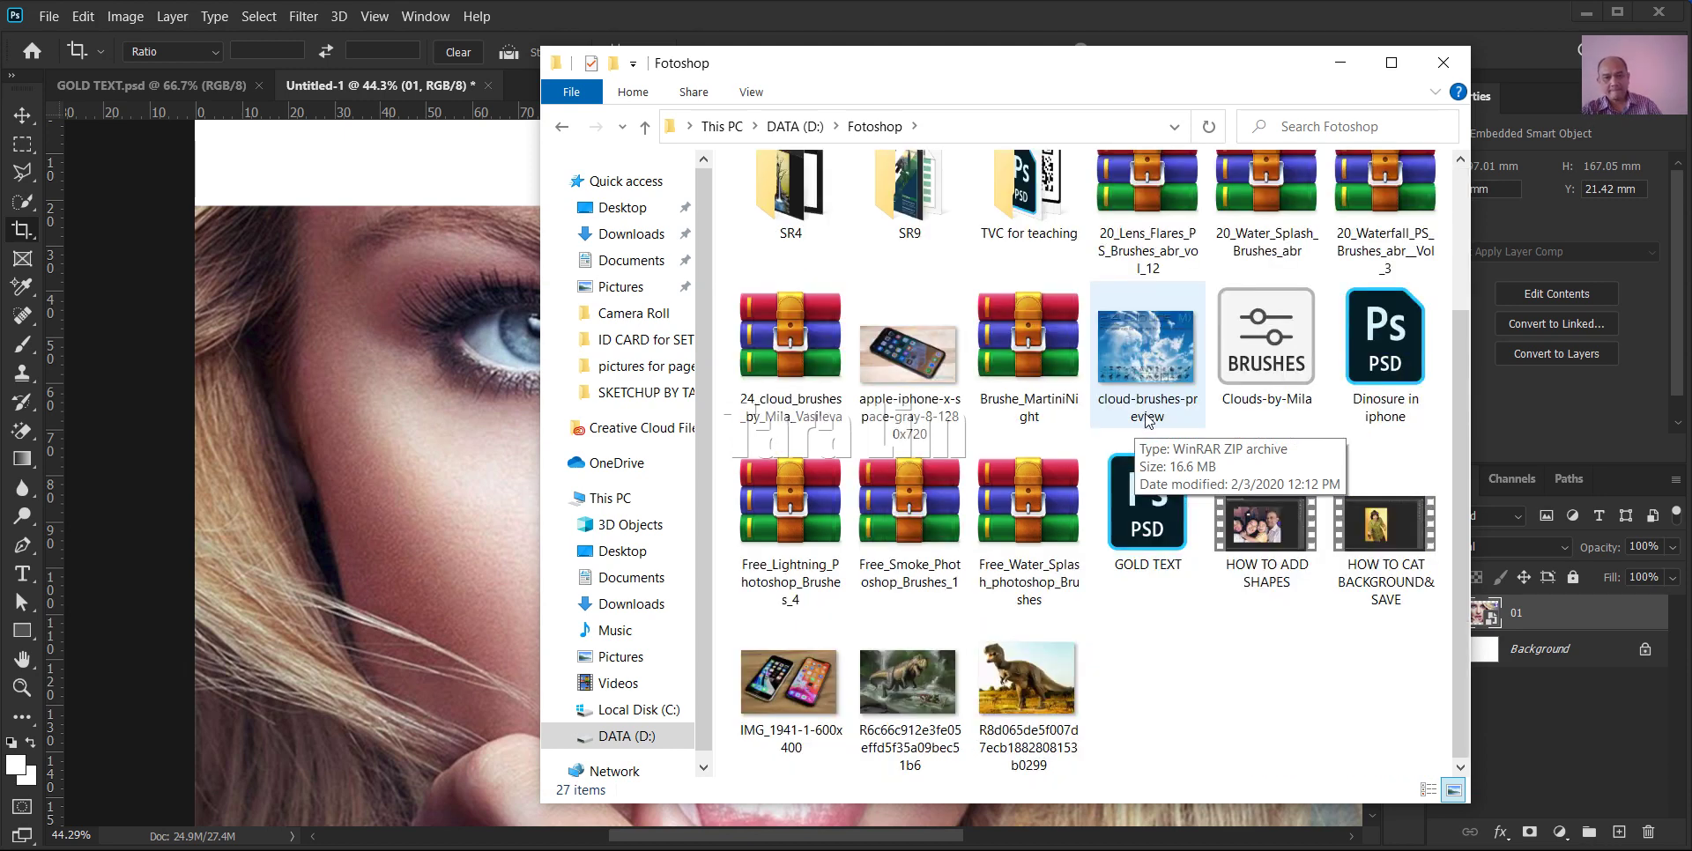
{"action": "double_click", "coordinate": [798, 692]}
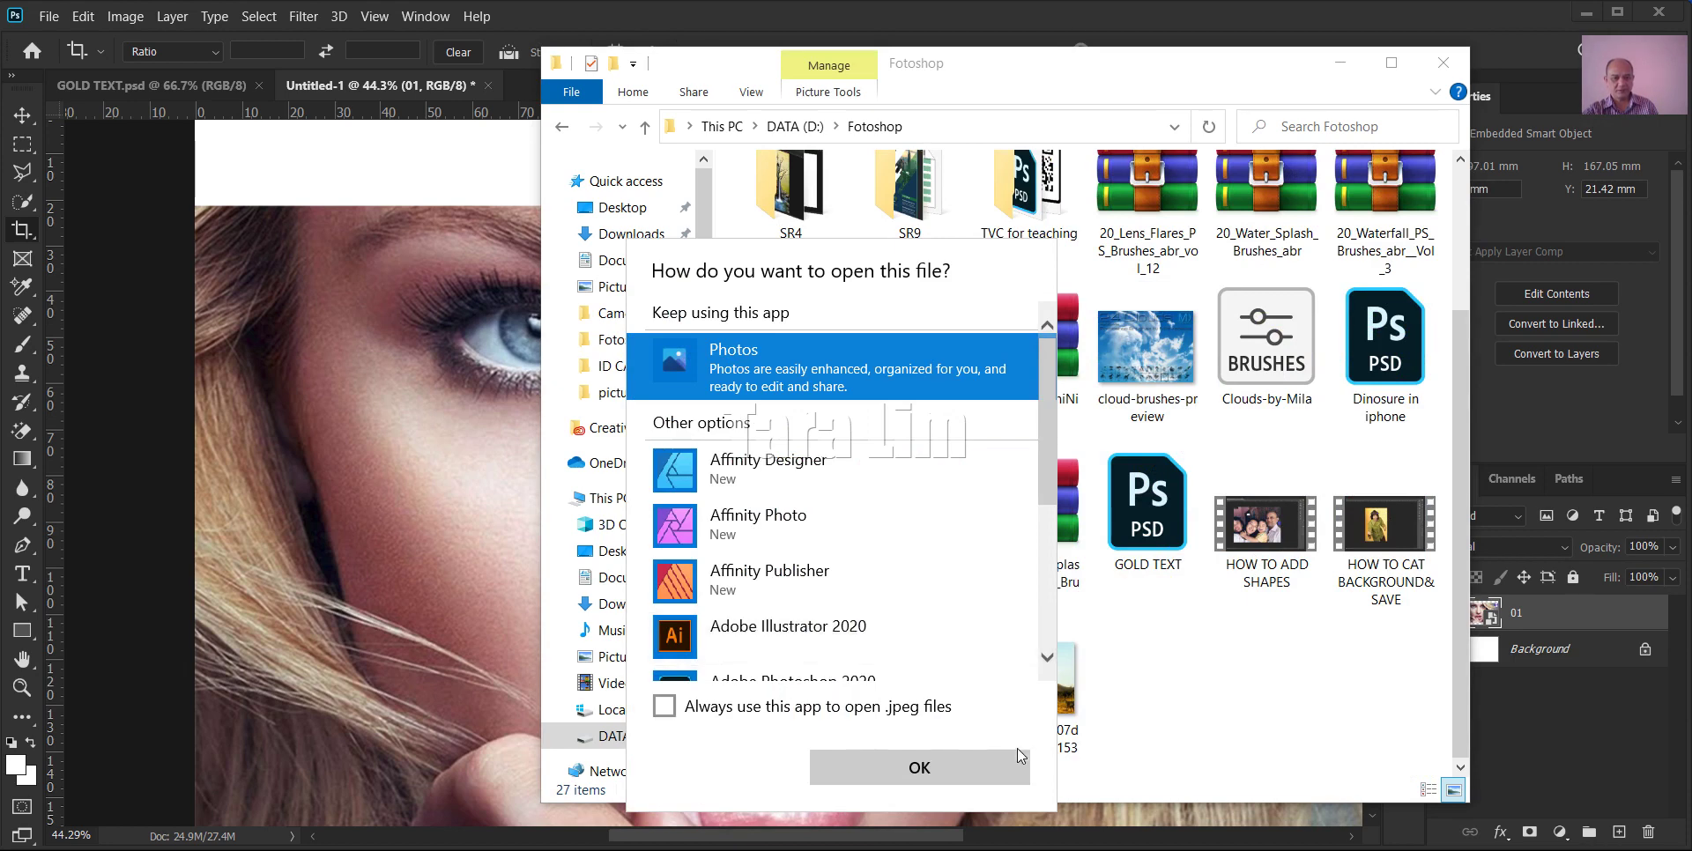
{"action": "left_click", "coordinate": [1287, 696]}
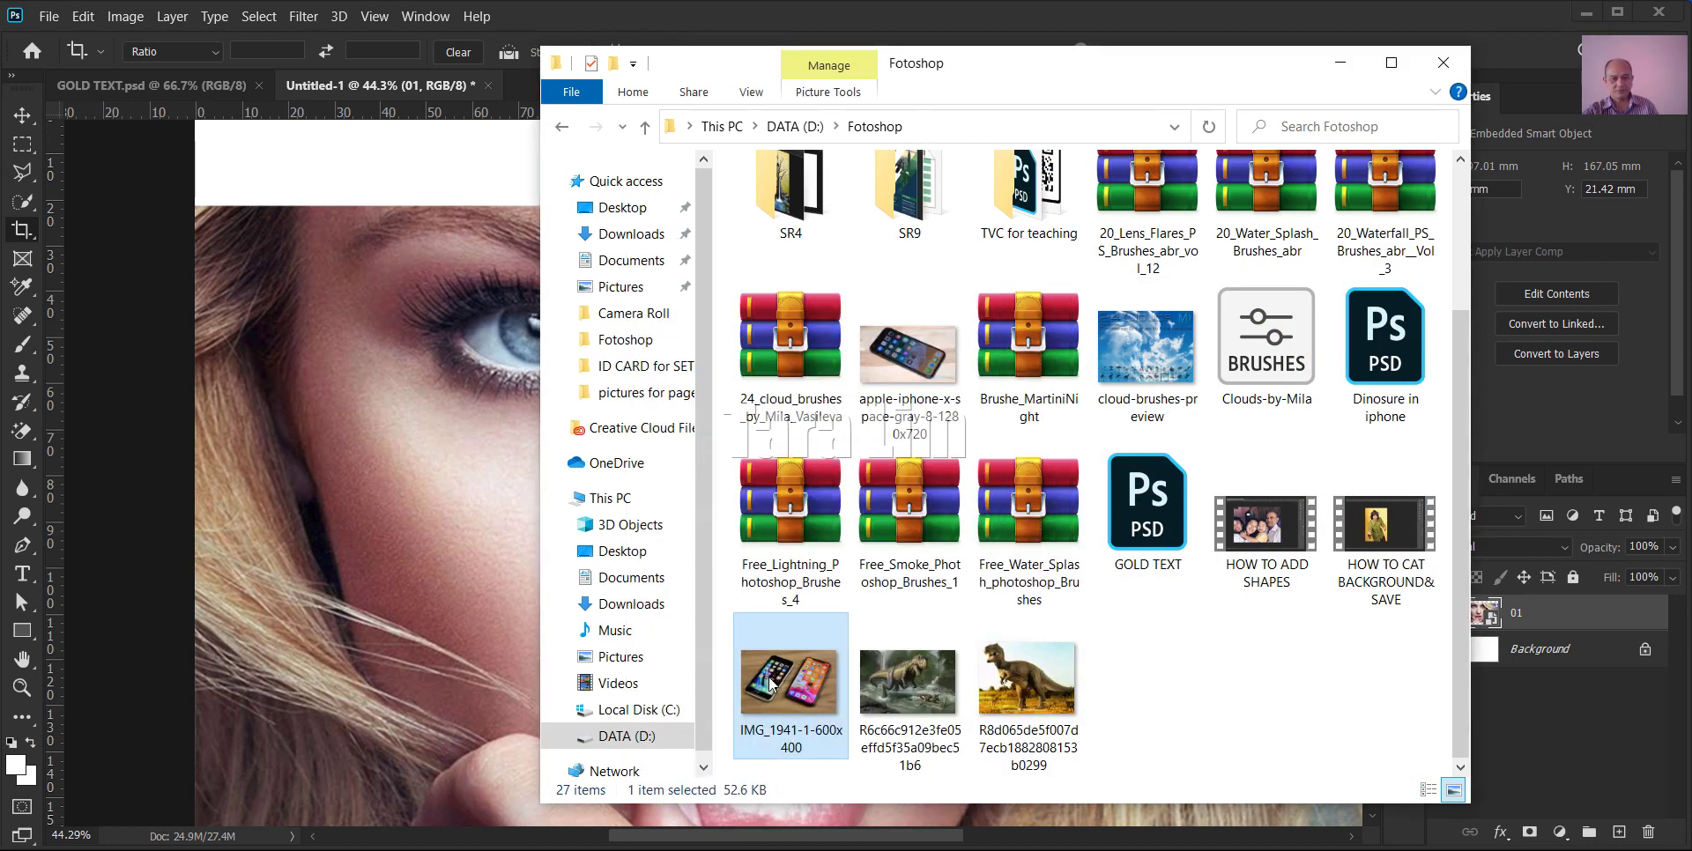
{"action": "left_click_drag", "start_coordinate": [775, 679], "coordinate": [356, 543]}
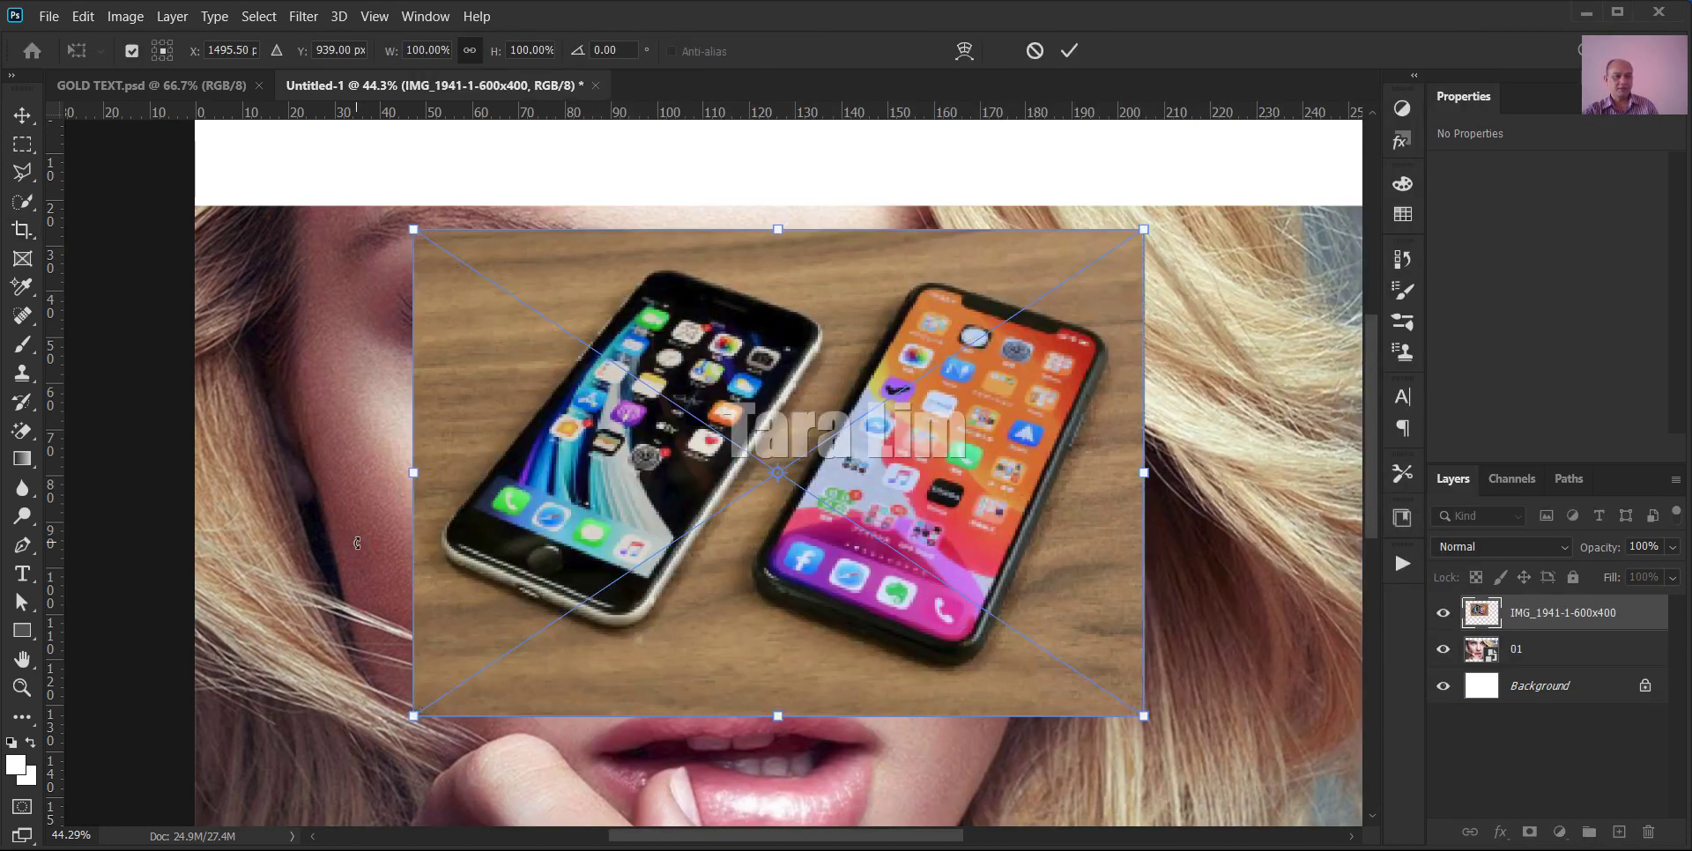
- Commit the phones photo as a 158.75 × 105.83 mm smart object and hide layer 01
{"action": "key", "text": "c"}
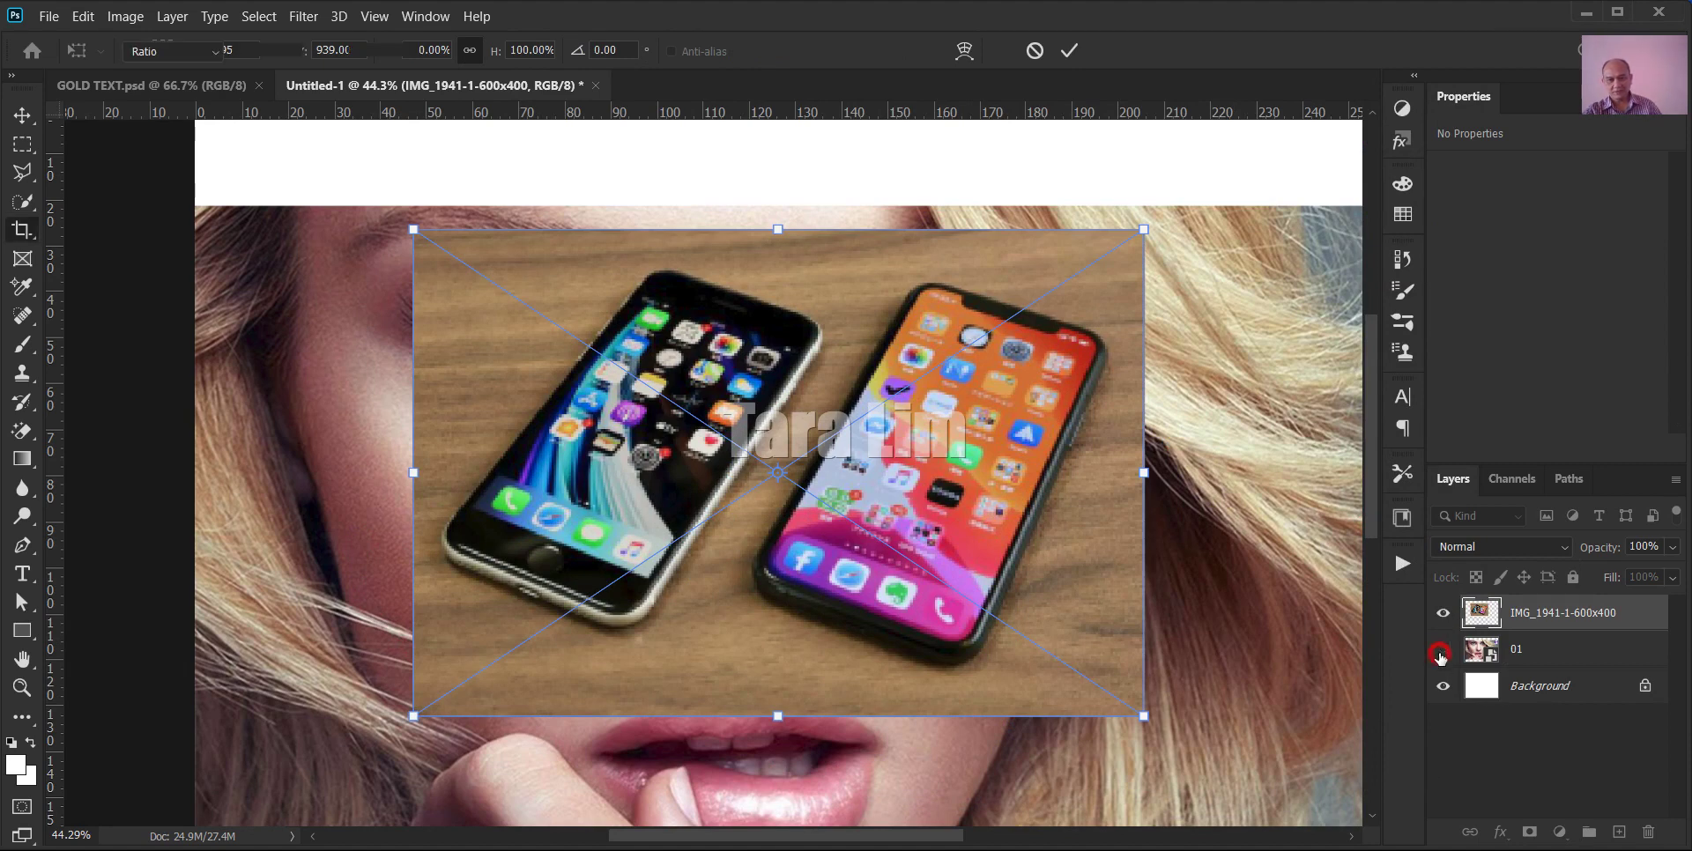
{"action": "left_click", "coordinate": [1443, 649]}
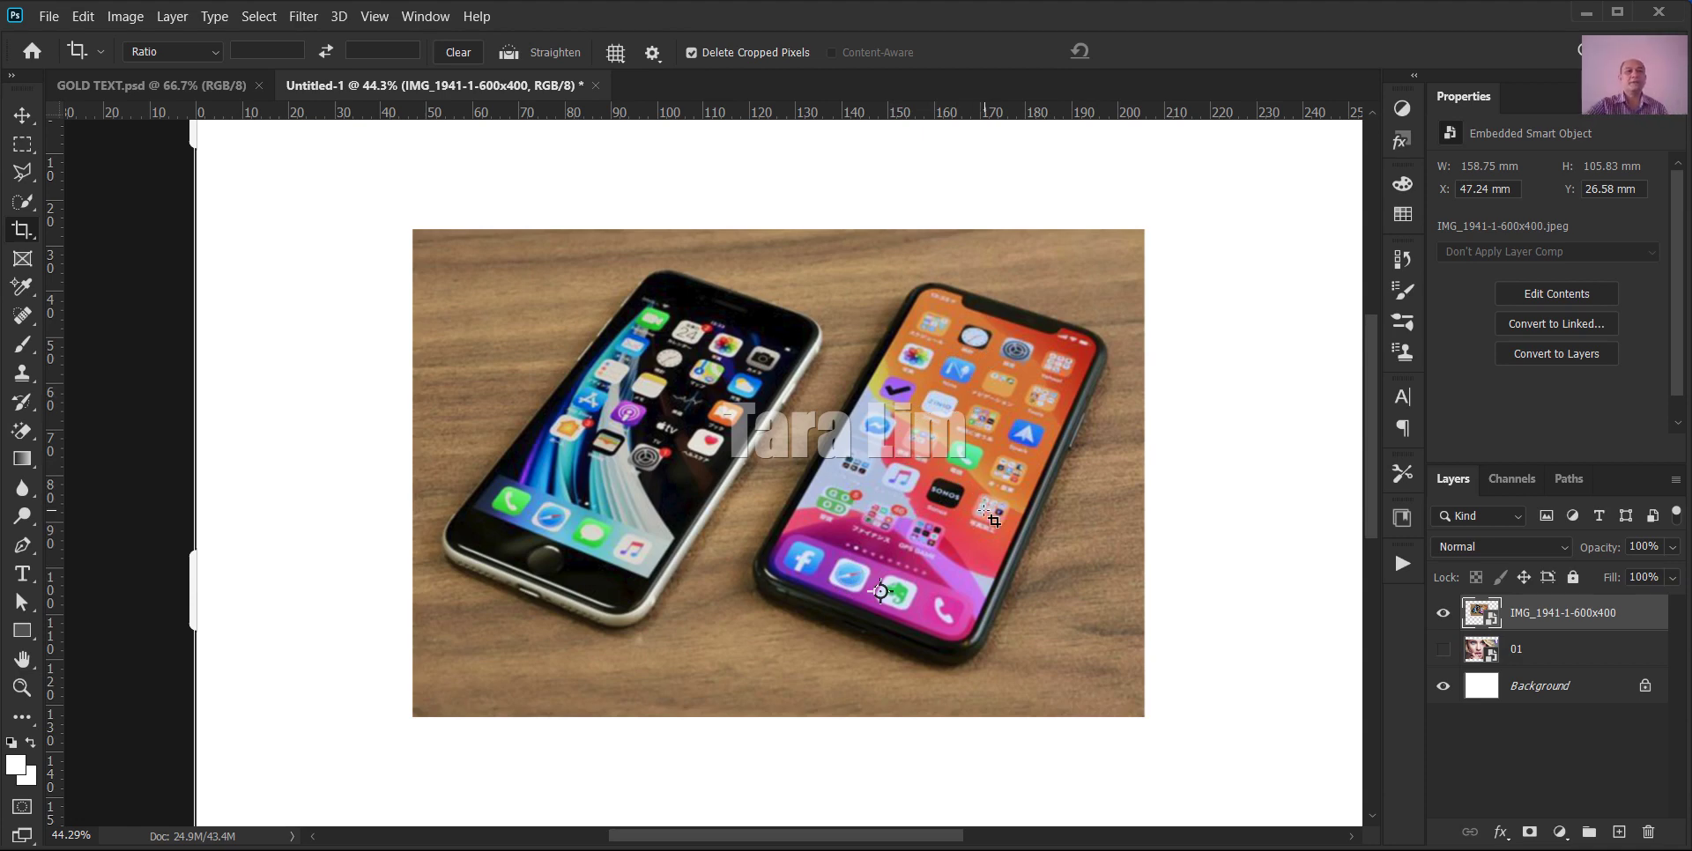
- Switch to the Perspective Crop Tool and try cropping the phones photo, dismissing the unsupported-layer error
{"action": "right_click", "coordinate": [22, 231]}
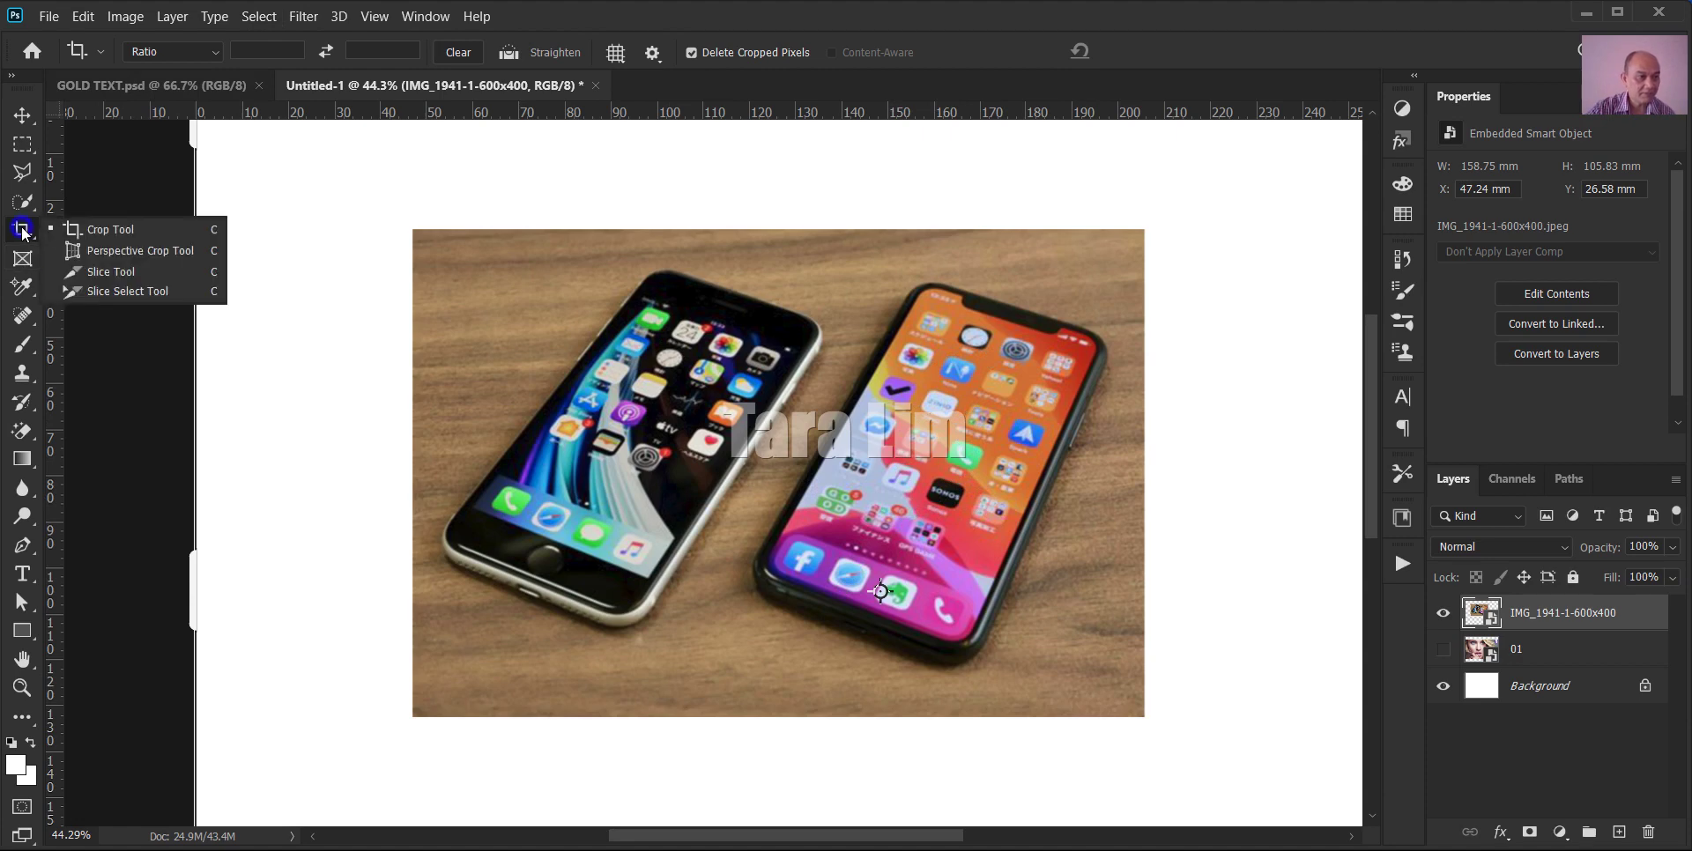
{"action": "left_click", "coordinate": [82, 250]}
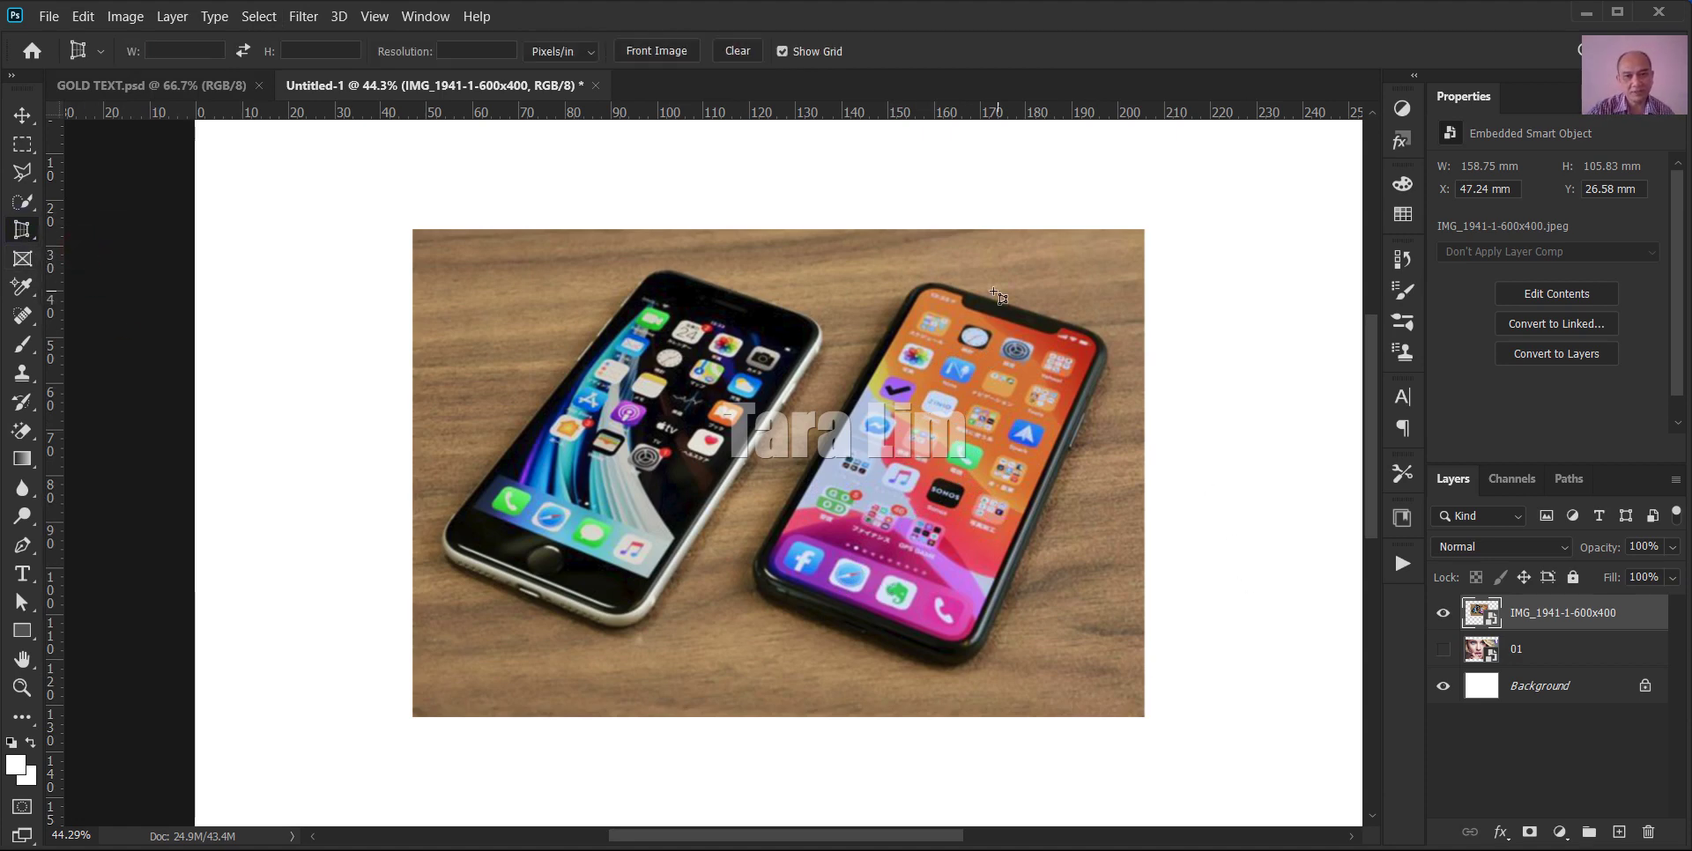
{"action": "left_click", "coordinate": [913, 267]}
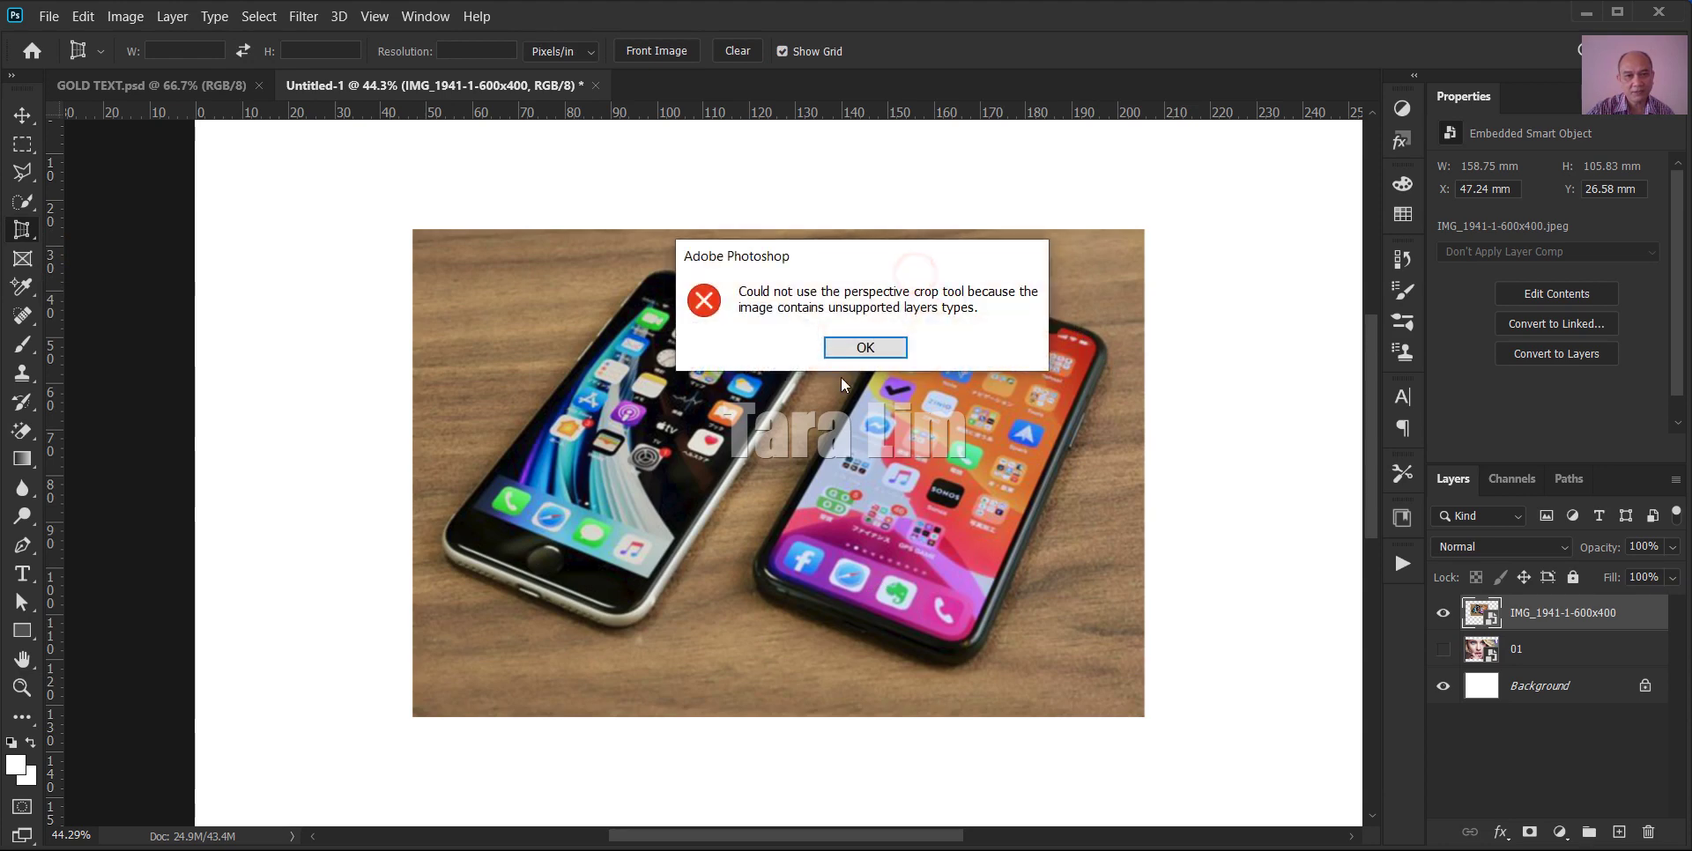
{"action": "left_click", "coordinate": [862, 357]}
{"action": "left_click", "coordinate": [884, 267]}
{"action": "left_click", "coordinate": [866, 357]}
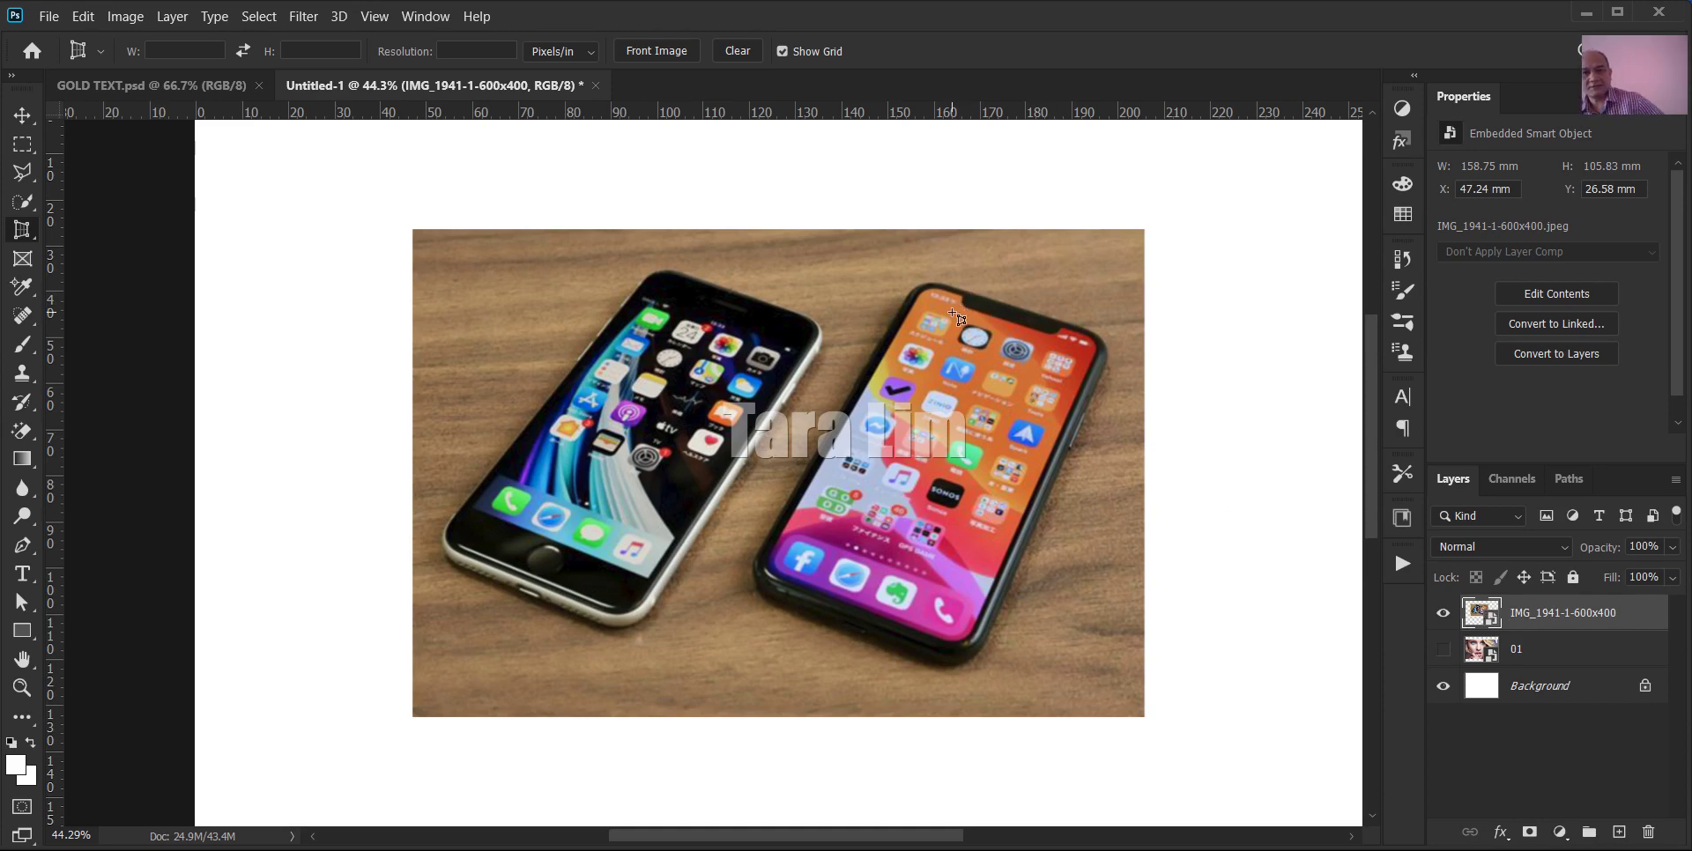
- Convert the phones smart object to layers, keeping transforms, then retry the perspective crop and dismiss the error
{"action": "right_click", "coordinate": [1627, 623]}
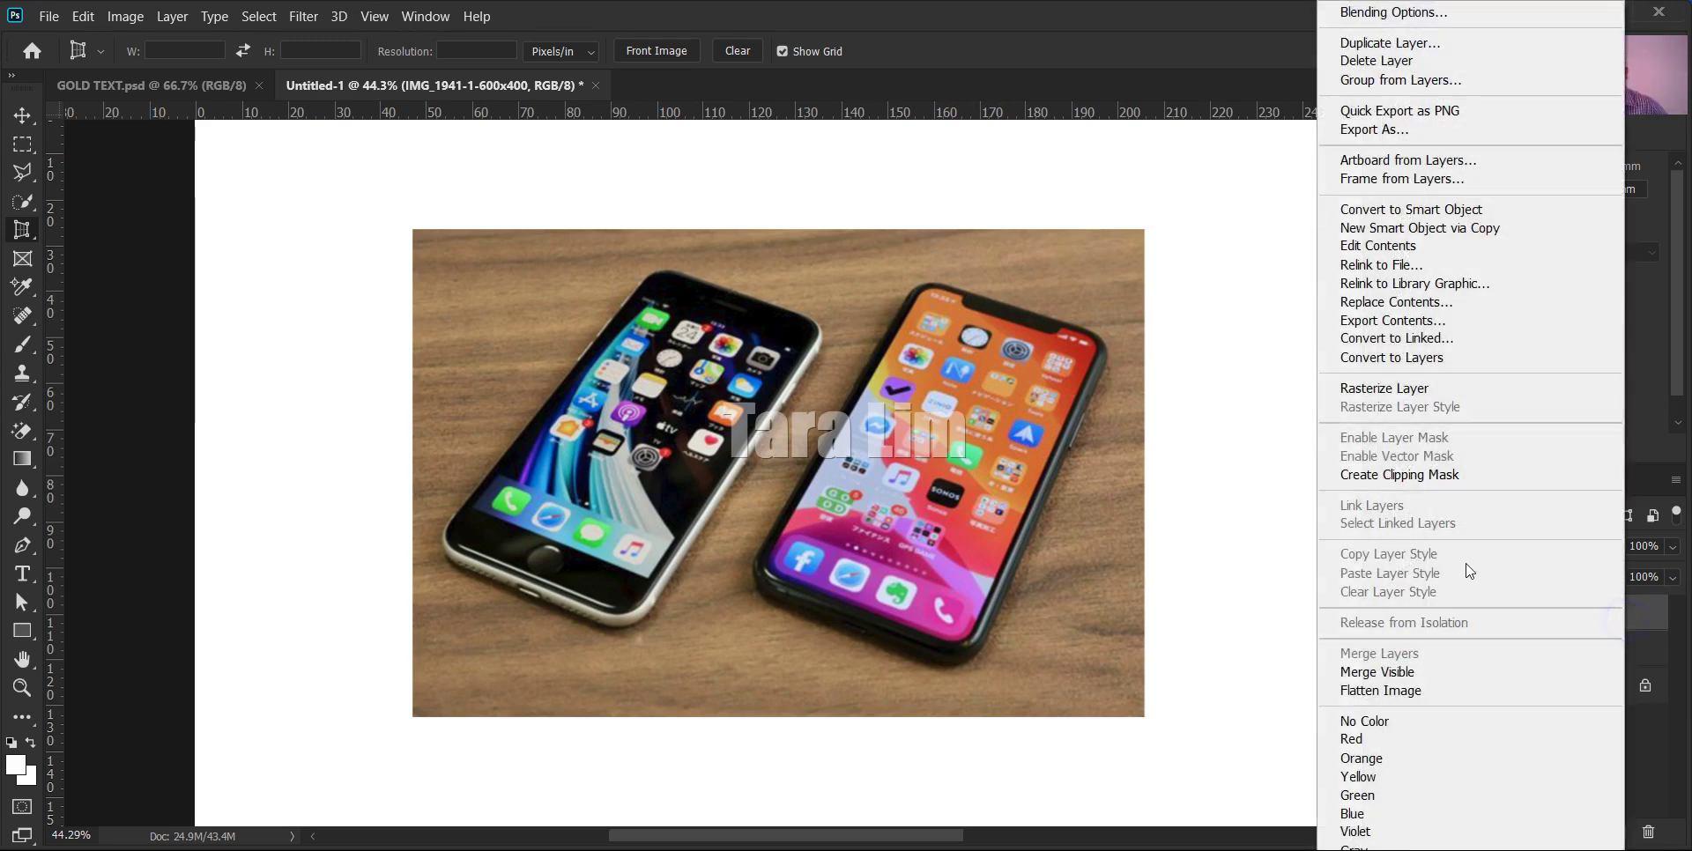
{"action": "left_click", "coordinate": [1417, 358]}
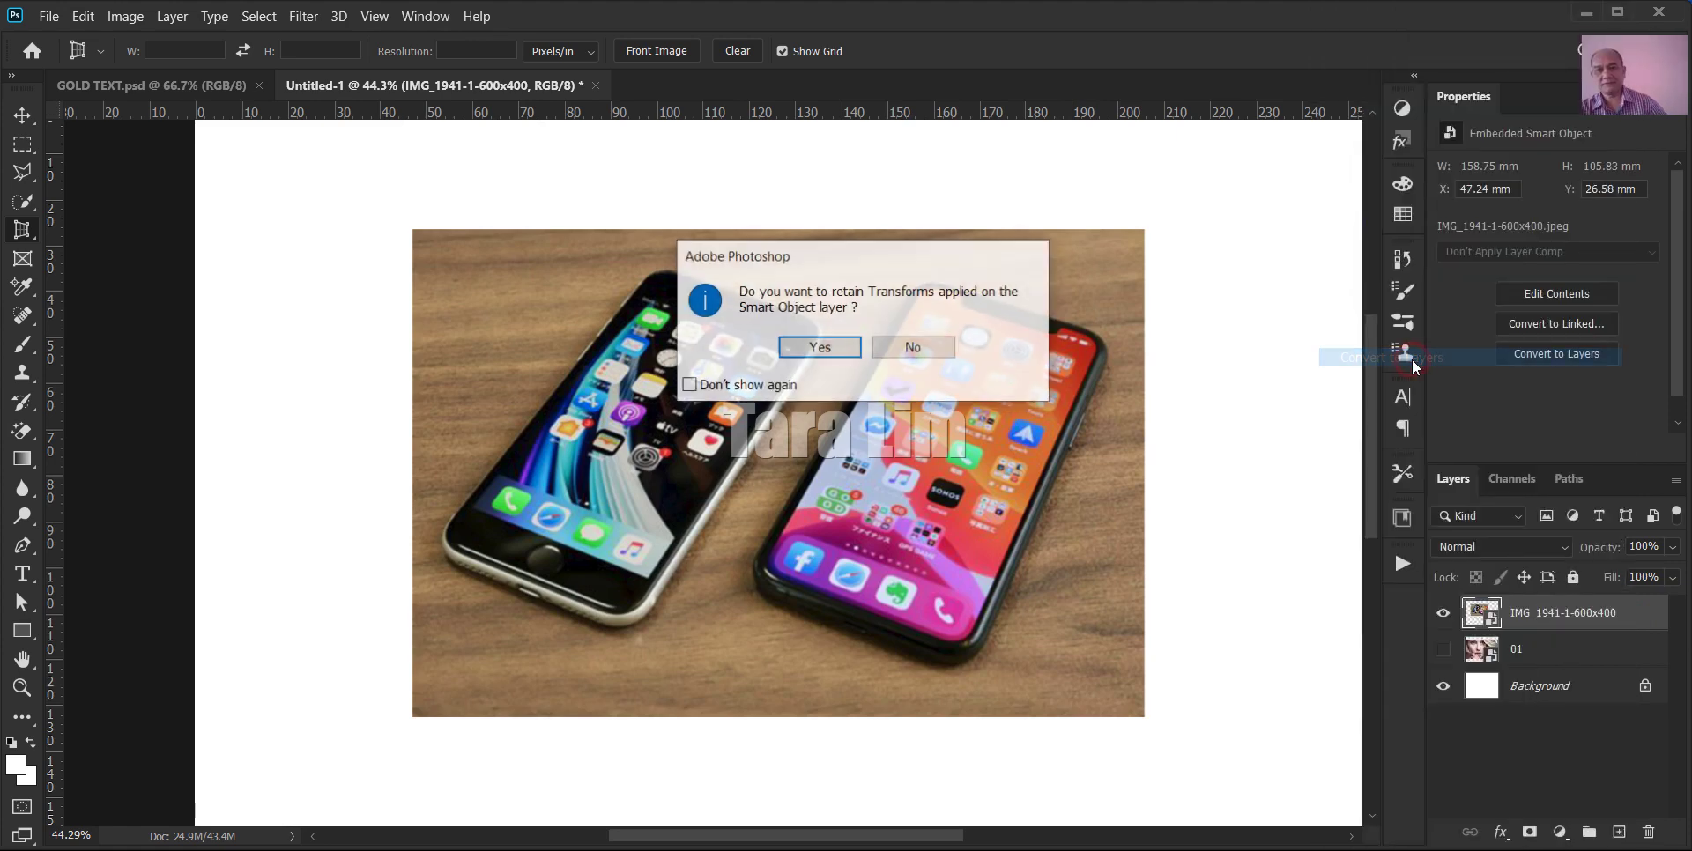
{"action": "left_click", "coordinate": [838, 347]}
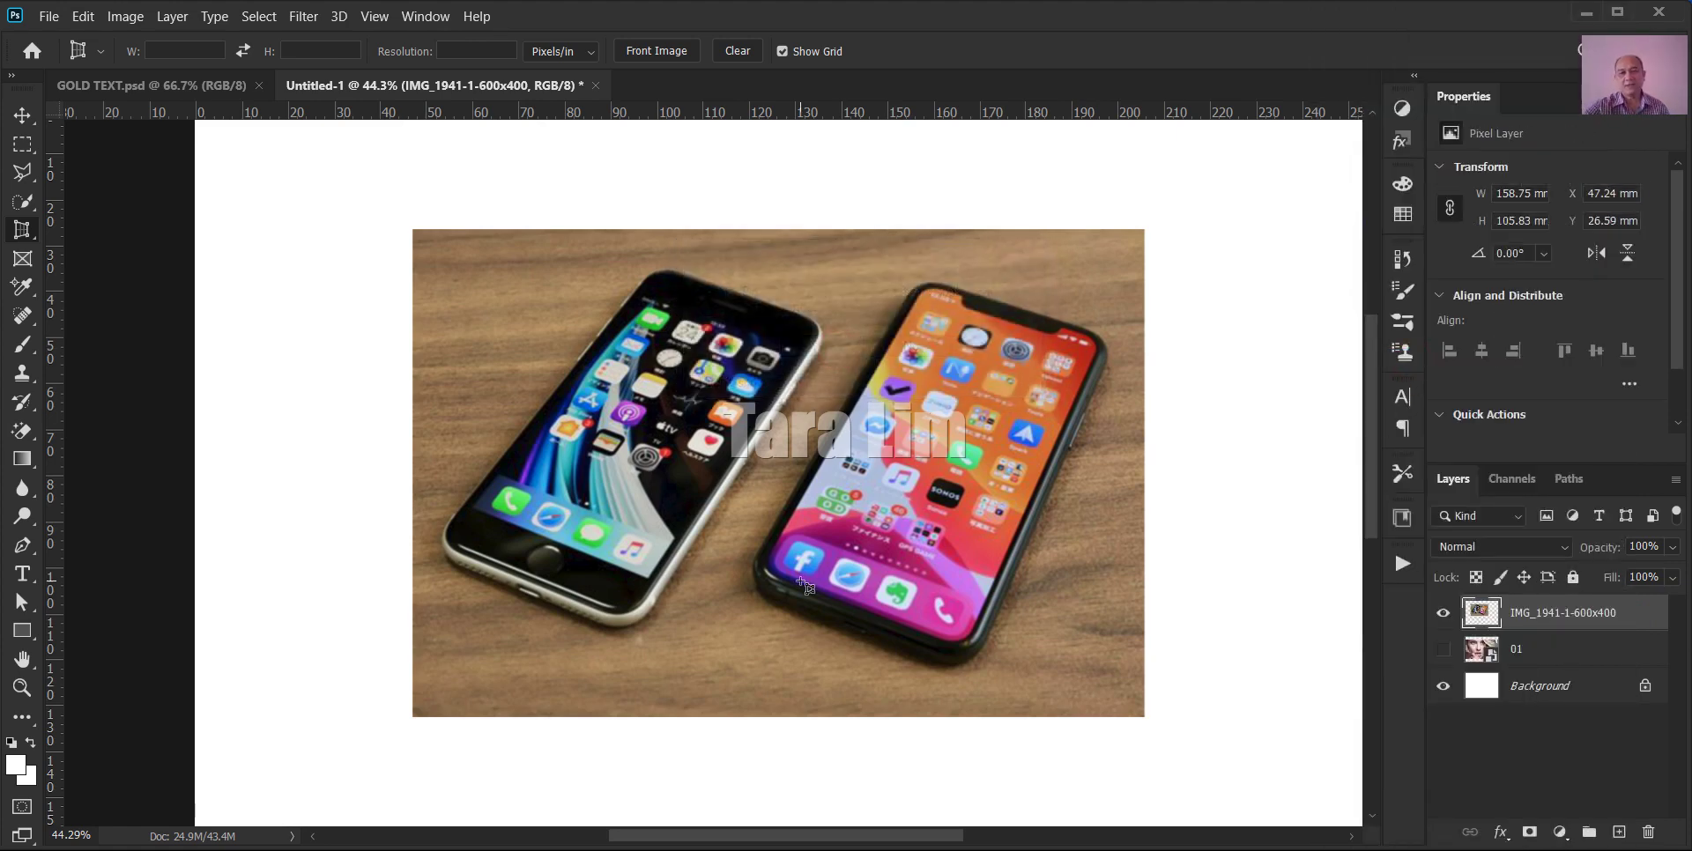
{"action": "left_click", "coordinate": [915, 274]}
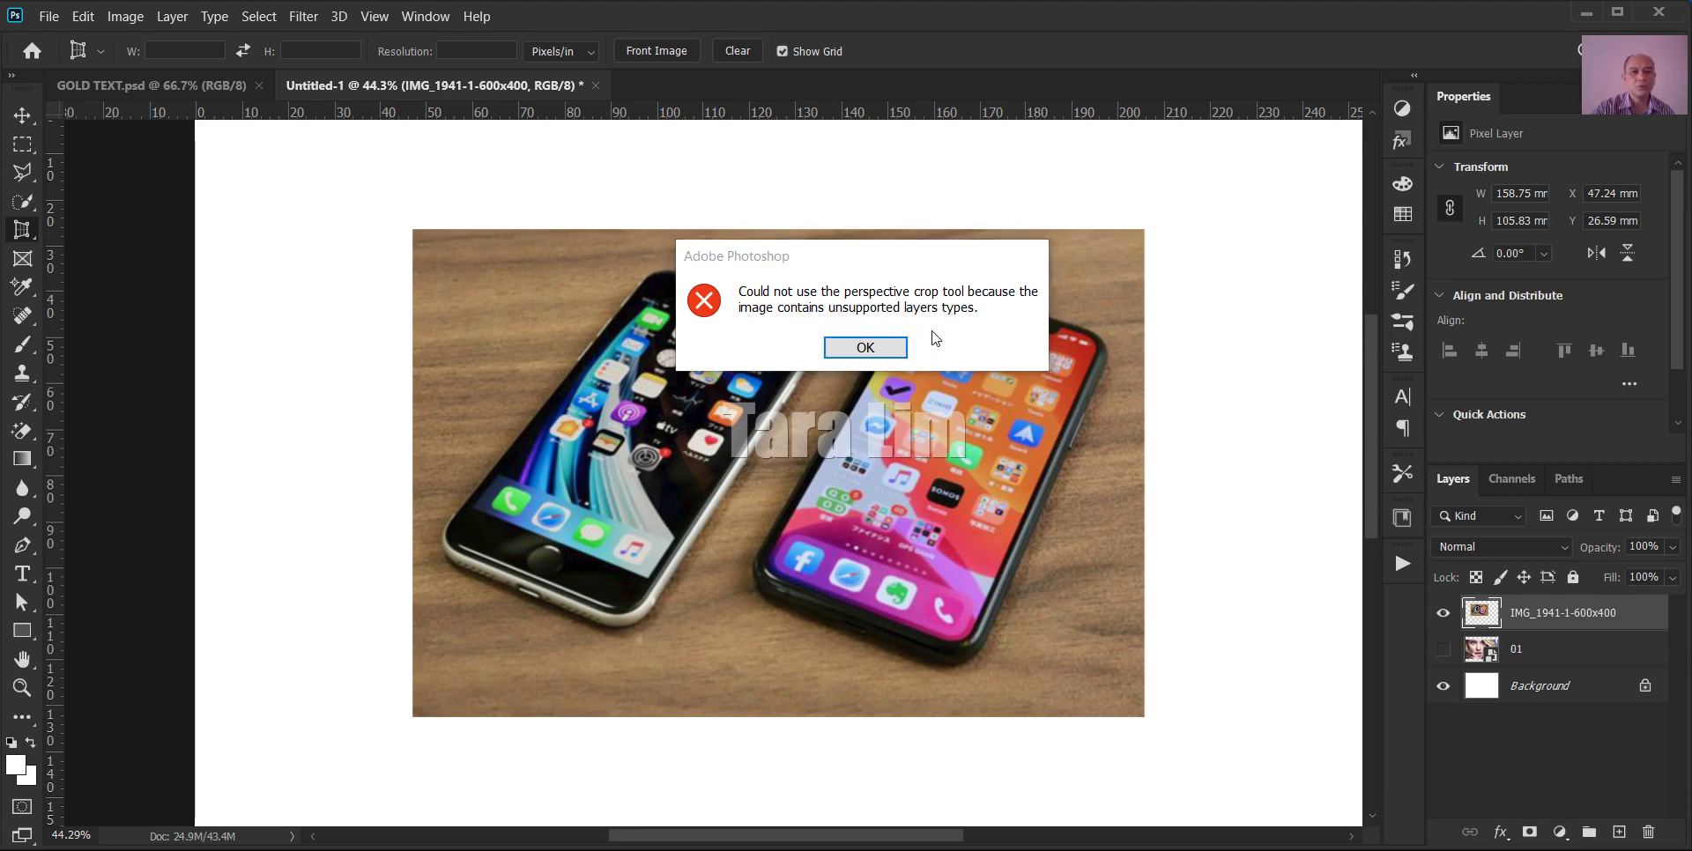
{"action": "left_click", "coordinate": [886, 348]}
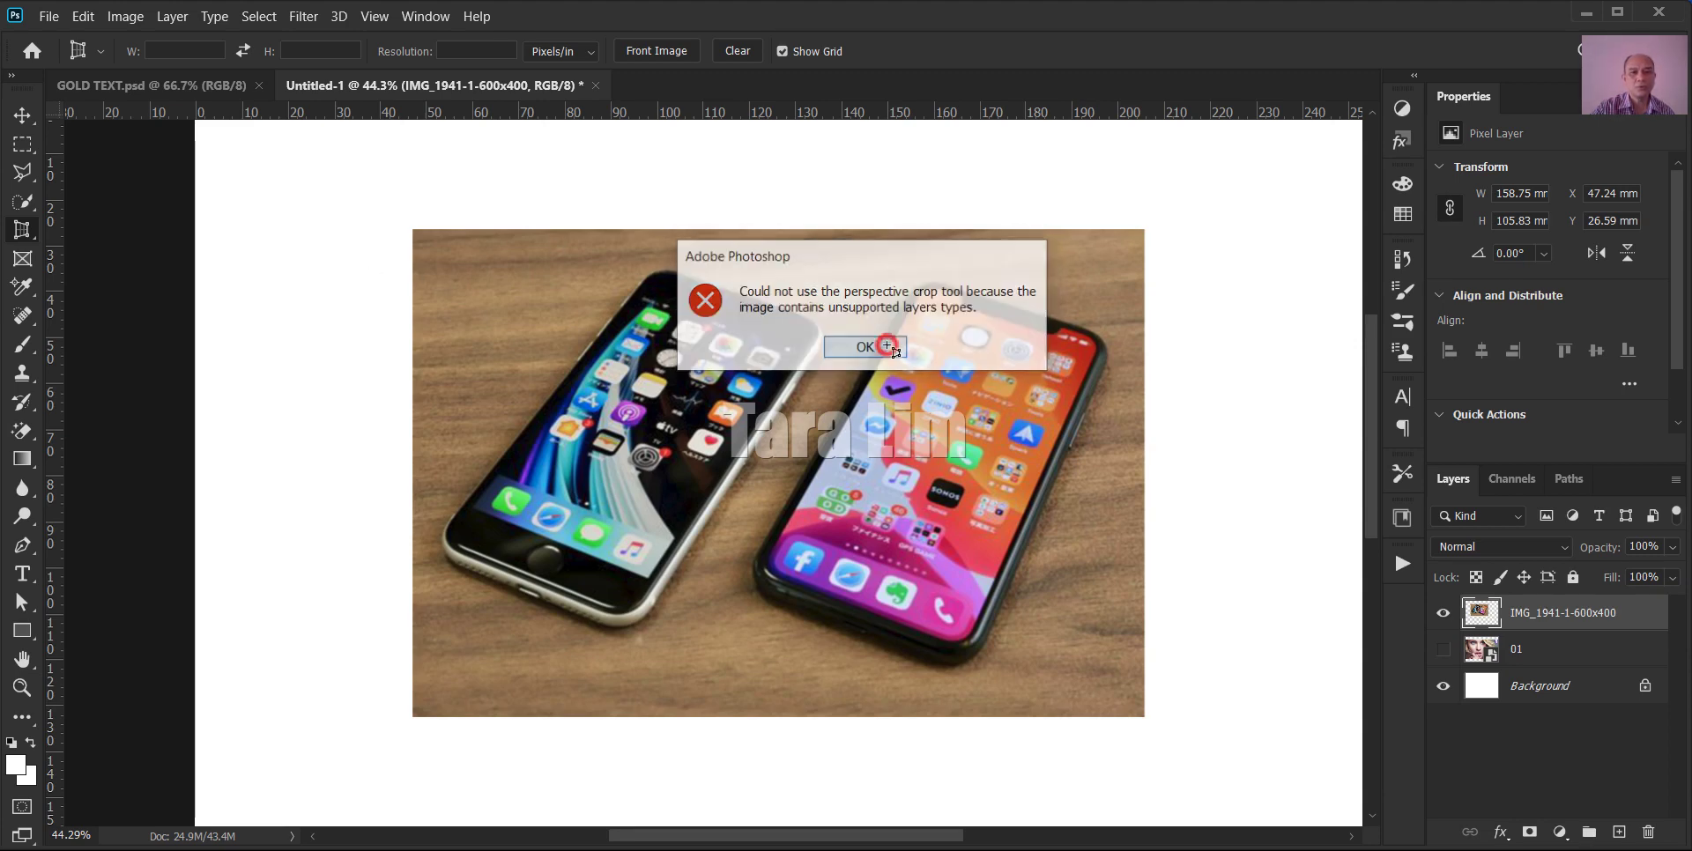
- Open IMG_1941-1-600x400.jpeg from File Explorer as a separate Adobe Photoshop 2020 document
{"action": "left_click", "coordinate": [130, 17]}
{"action": "mouse_move", "coordinate": [140, 40]}
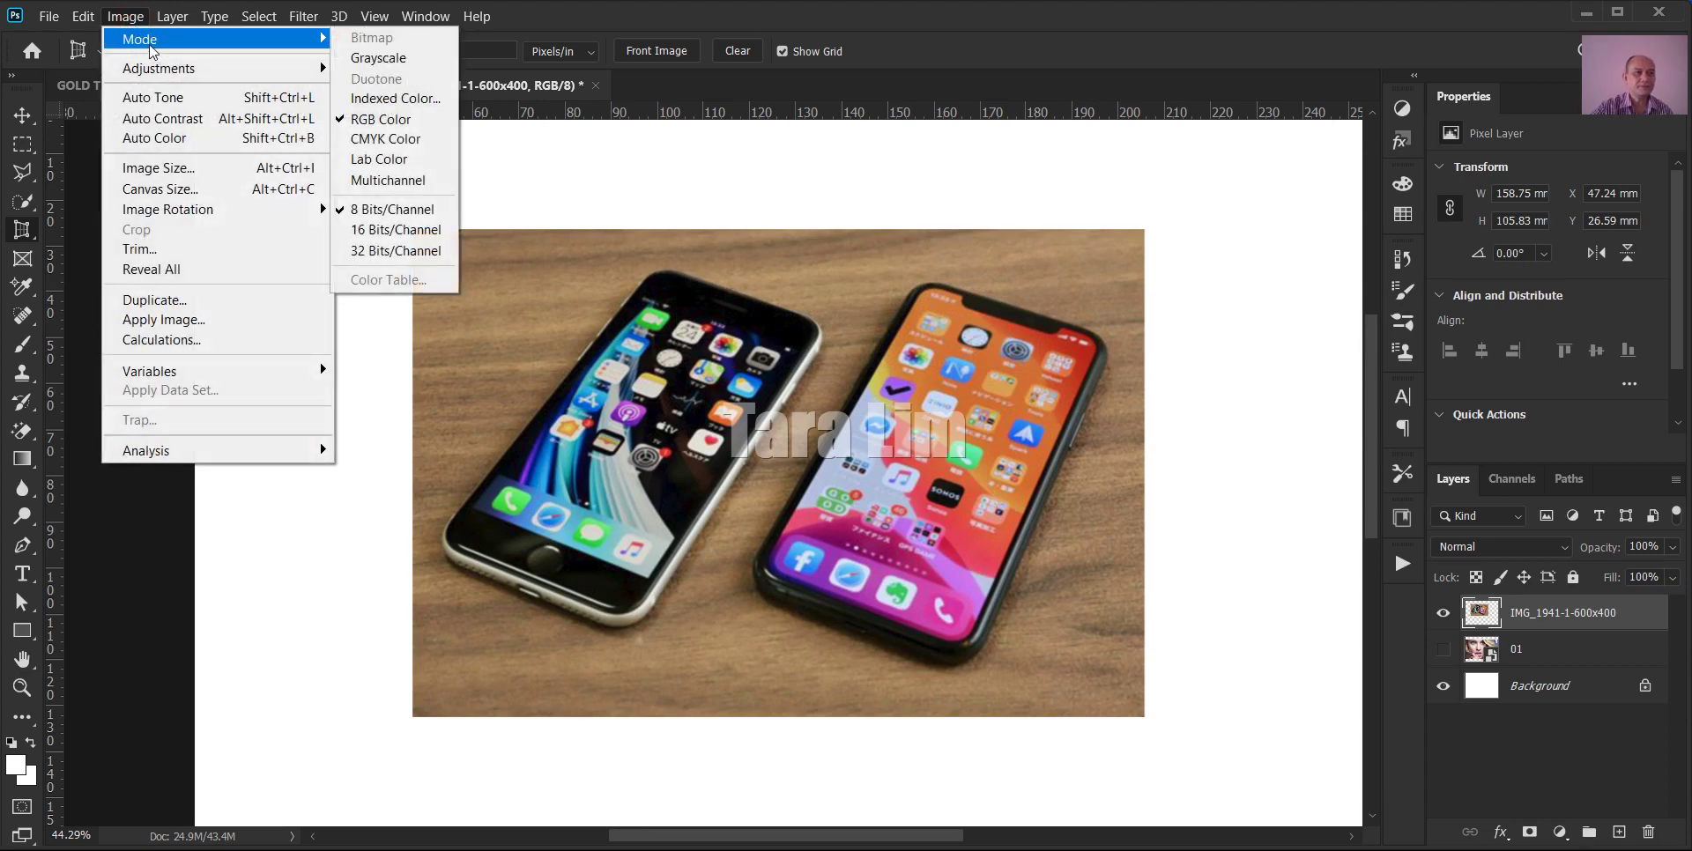
{"action": "left_click", "coordinate": [926, 227]}
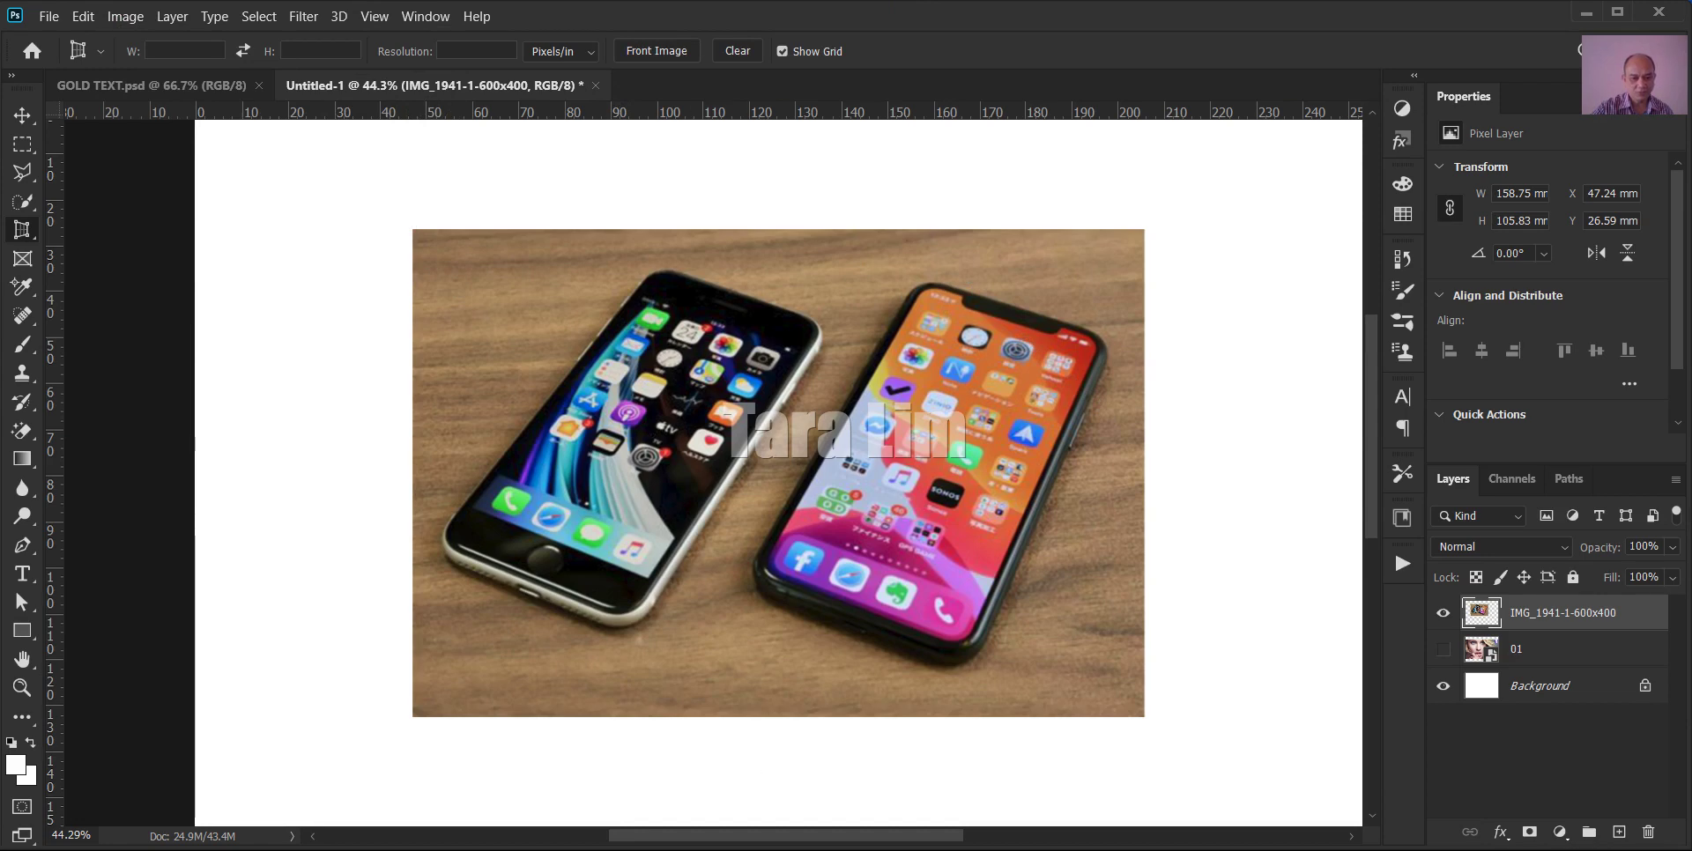
{"action": "key", "text": "alt+Tab"}
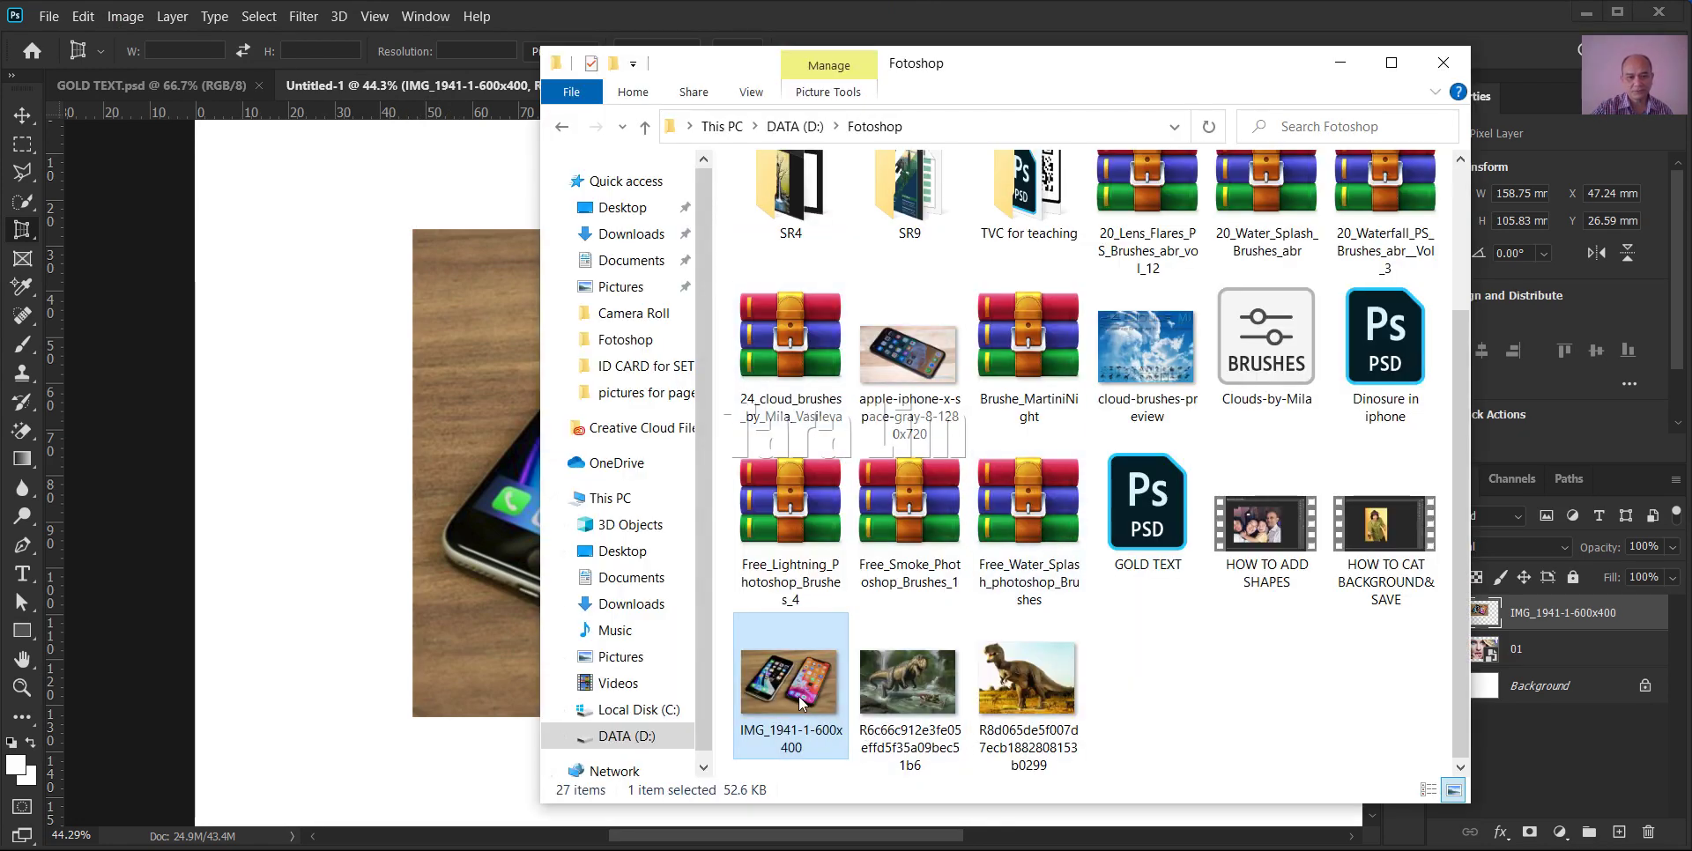
{"action": "right_click", "coordinate": [798, 679]}
{"action": "mouse_move", "coordinate": [866, 563]}
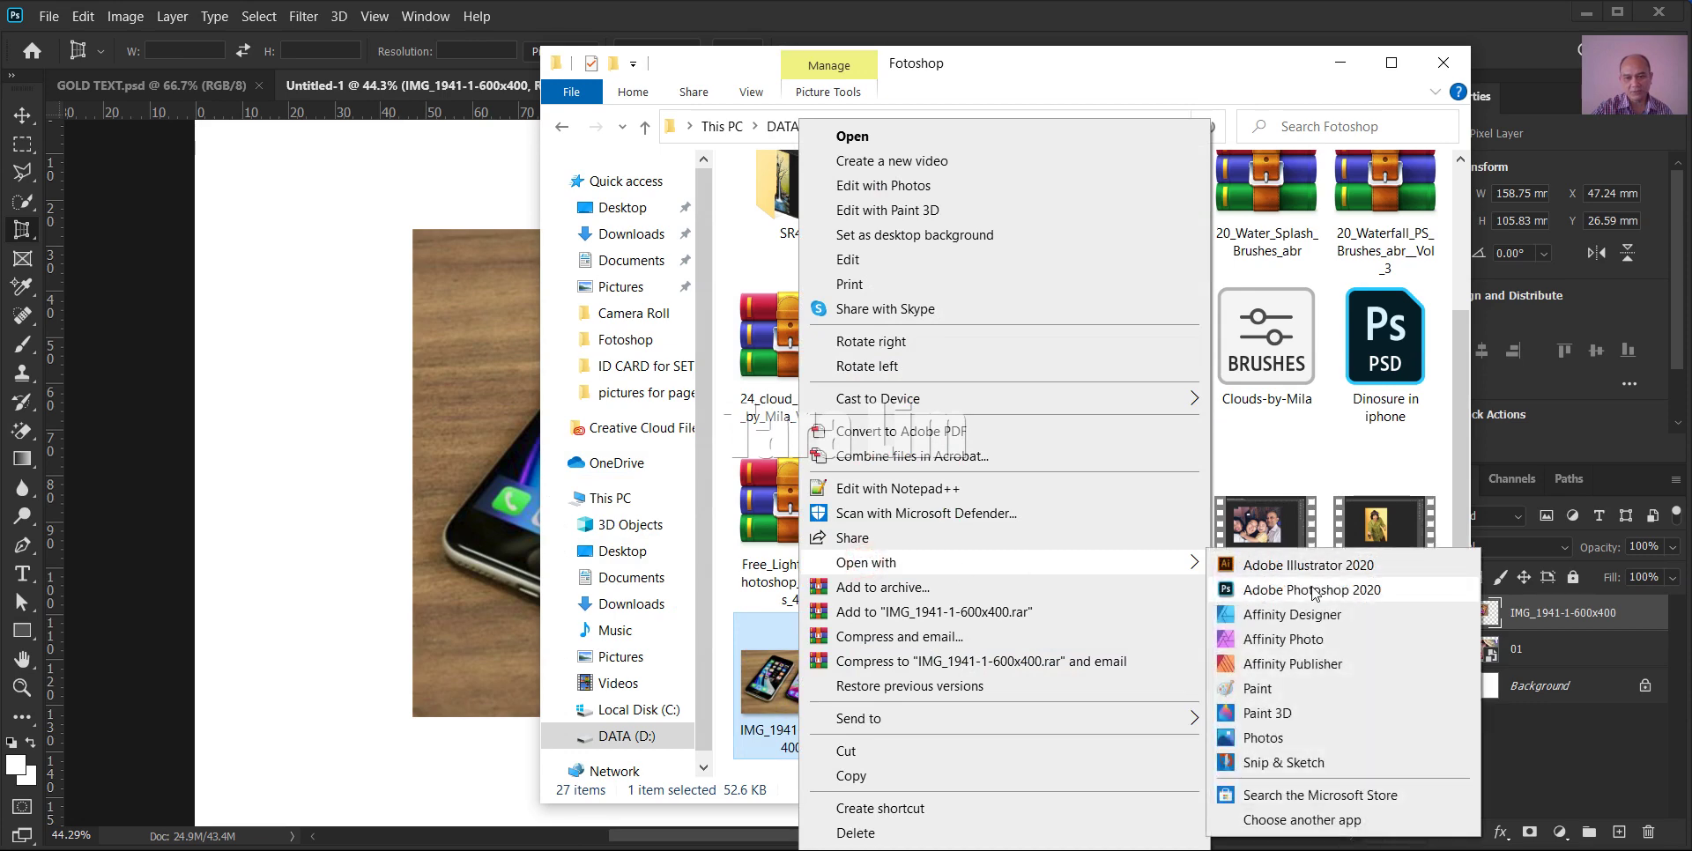
{"action": "left_click", "coordinate": [1314, 590]}
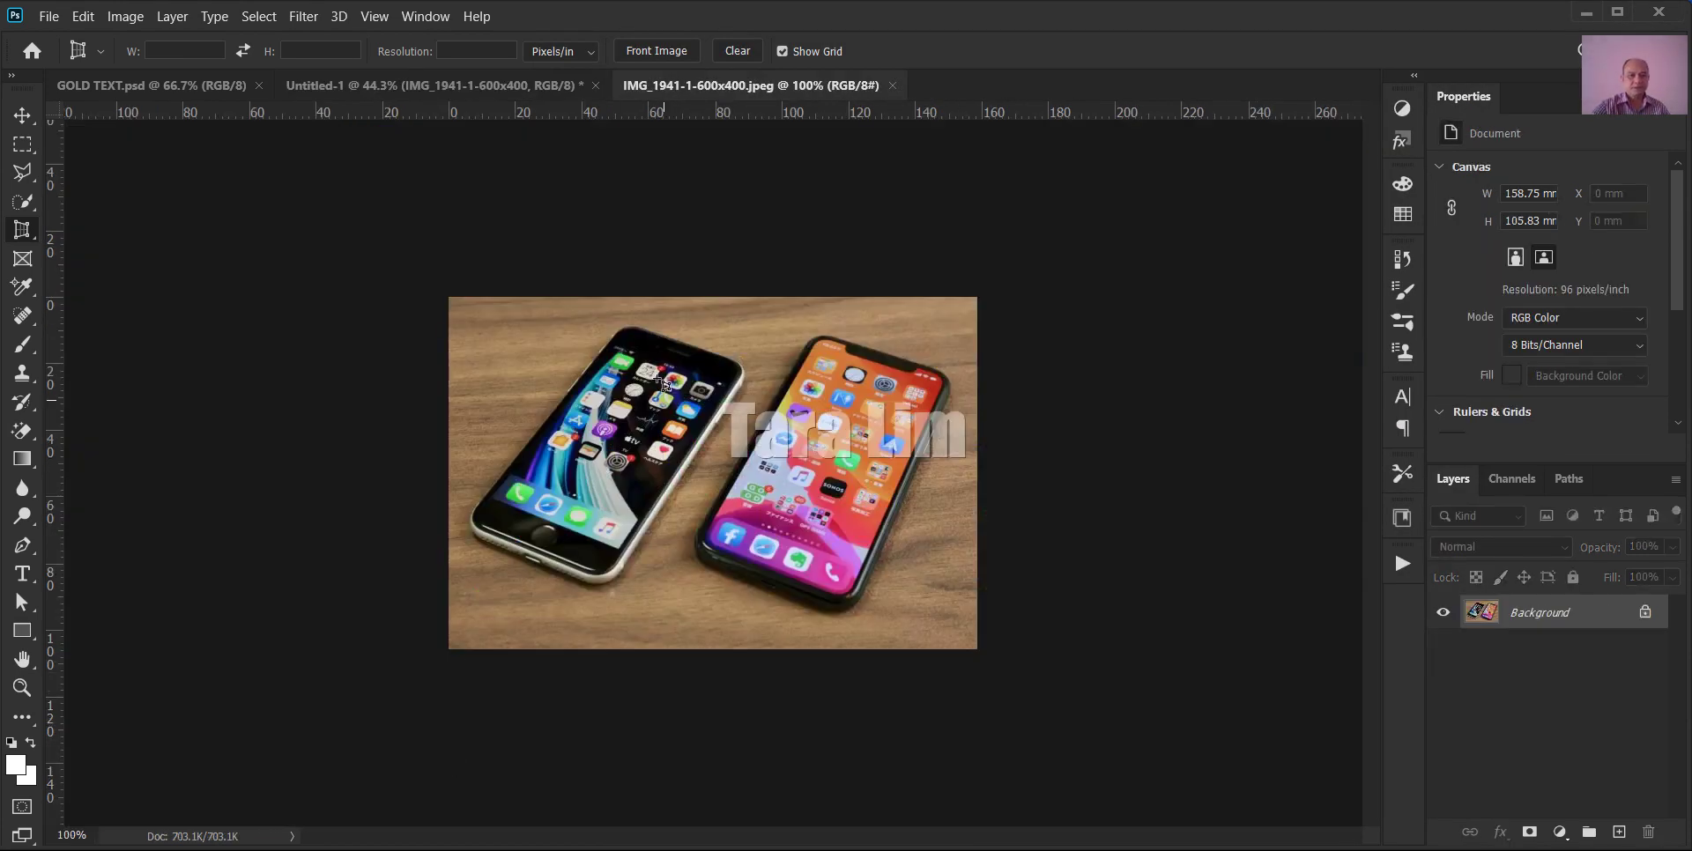
- Place four perspective-crop corners around the tilted left phone
{"action": "left_click", "coordinate": [611, 314]}
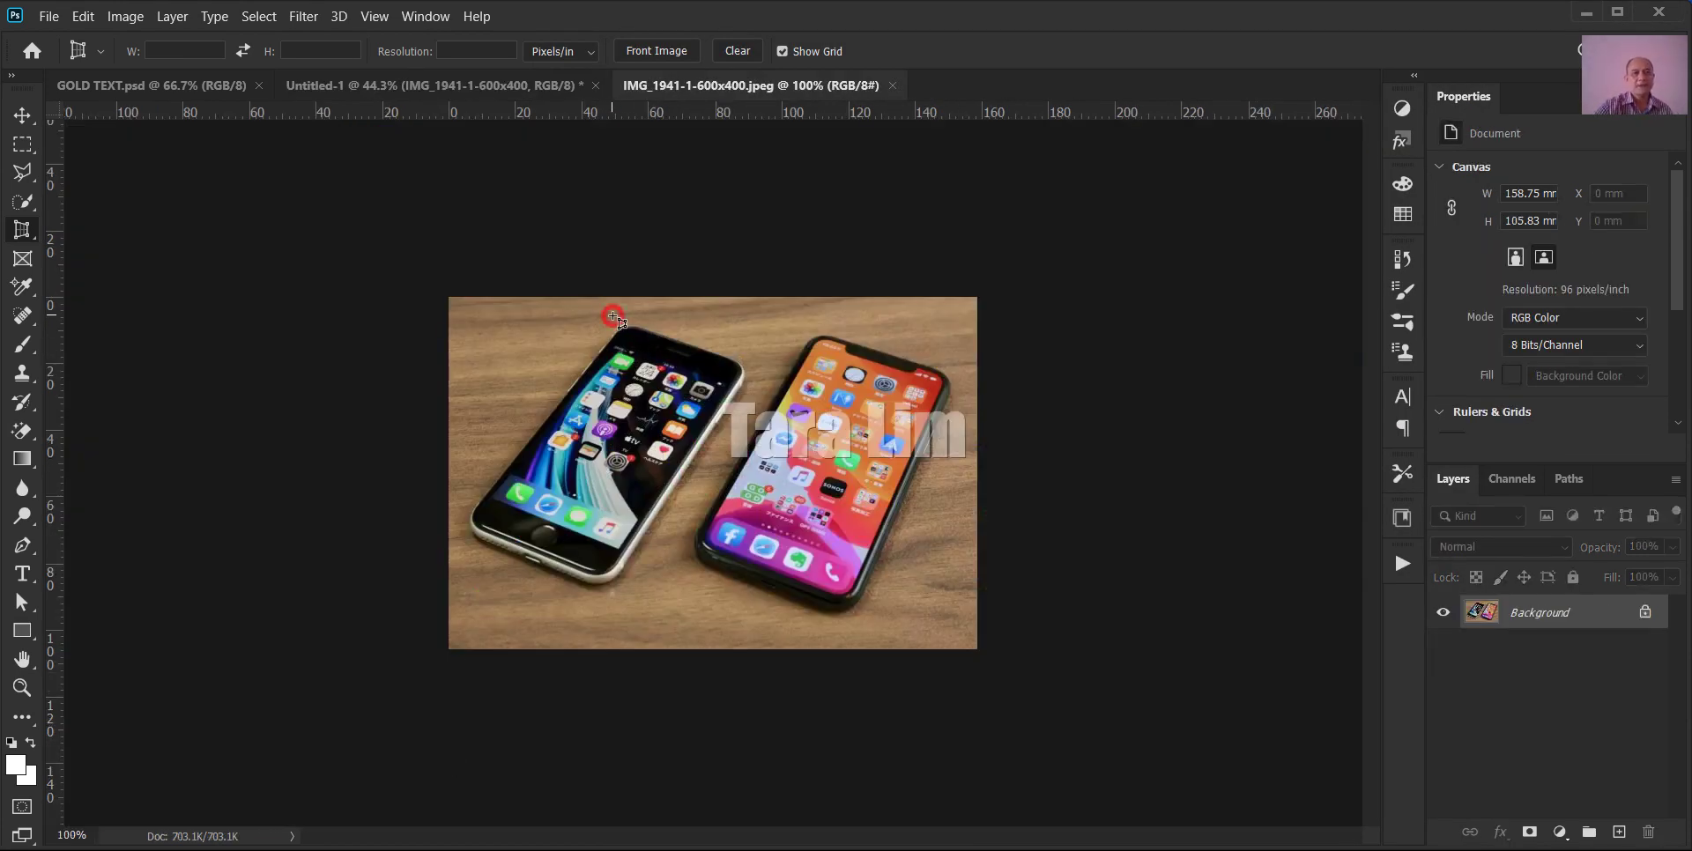
{"action": "left_click", "coordinate": [449, 524]}
{"action": "left_click", "coordinate": [439, 529]}
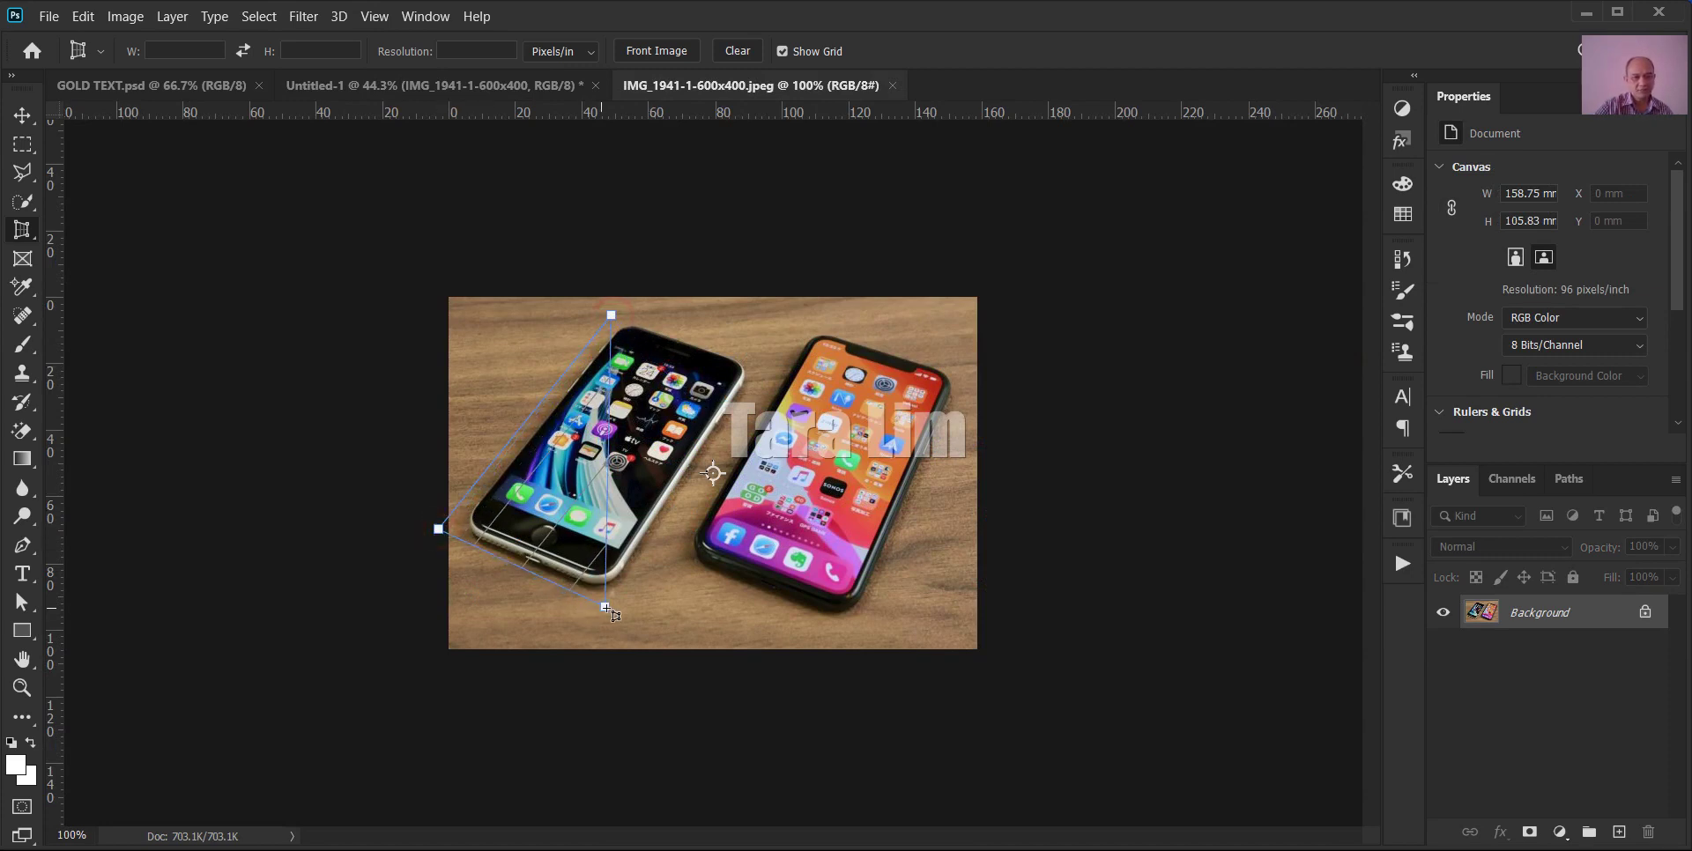
{"action": "left_click", "coordinate": [611, 605]}
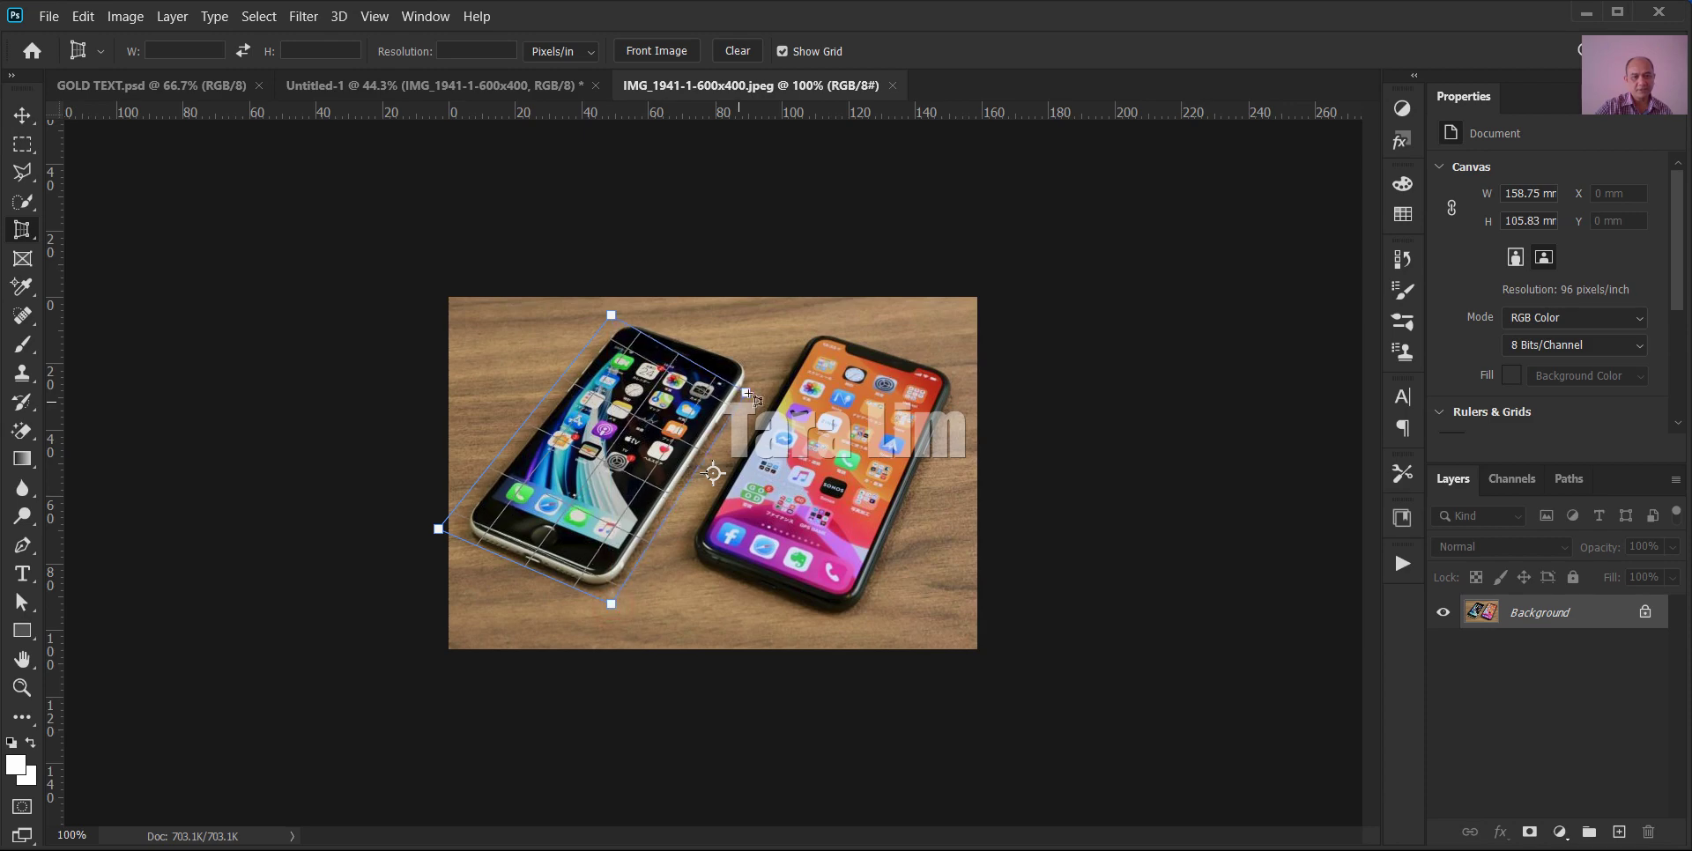
{"action": "left_click", "coordinate": [772, 364]}
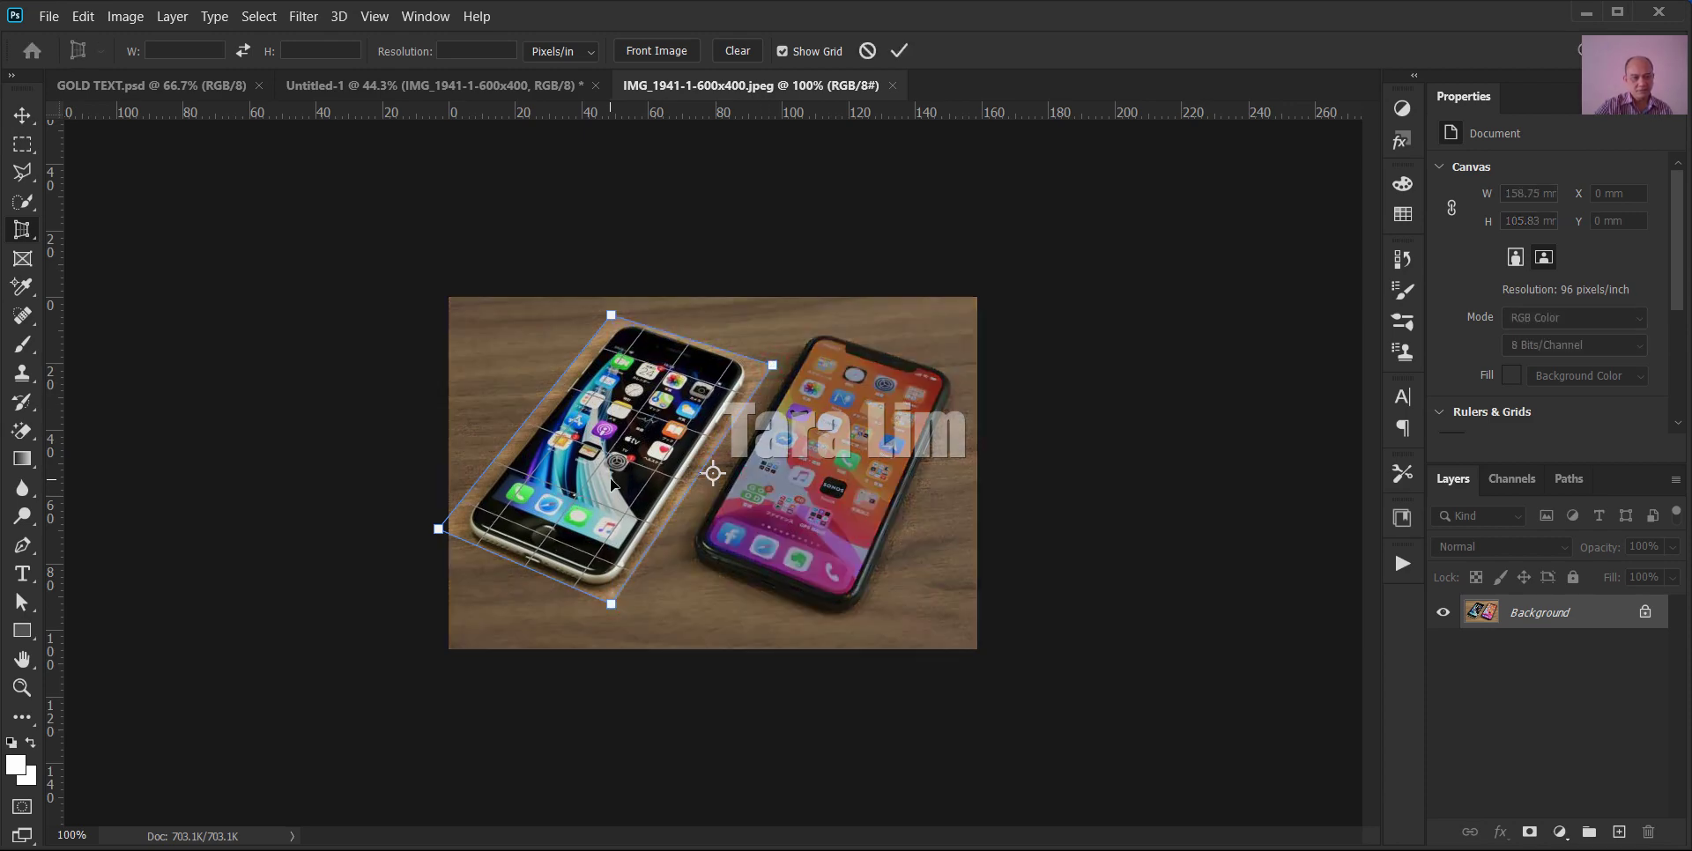
{"action": "scroll", "coordinate": [638, 465], "scroll_direction": "up", "scroll_amount": 4}
{"action": "scroll", "coordinate": [549, 498], "scroll_direction": "up", "scroll_amount": 3}
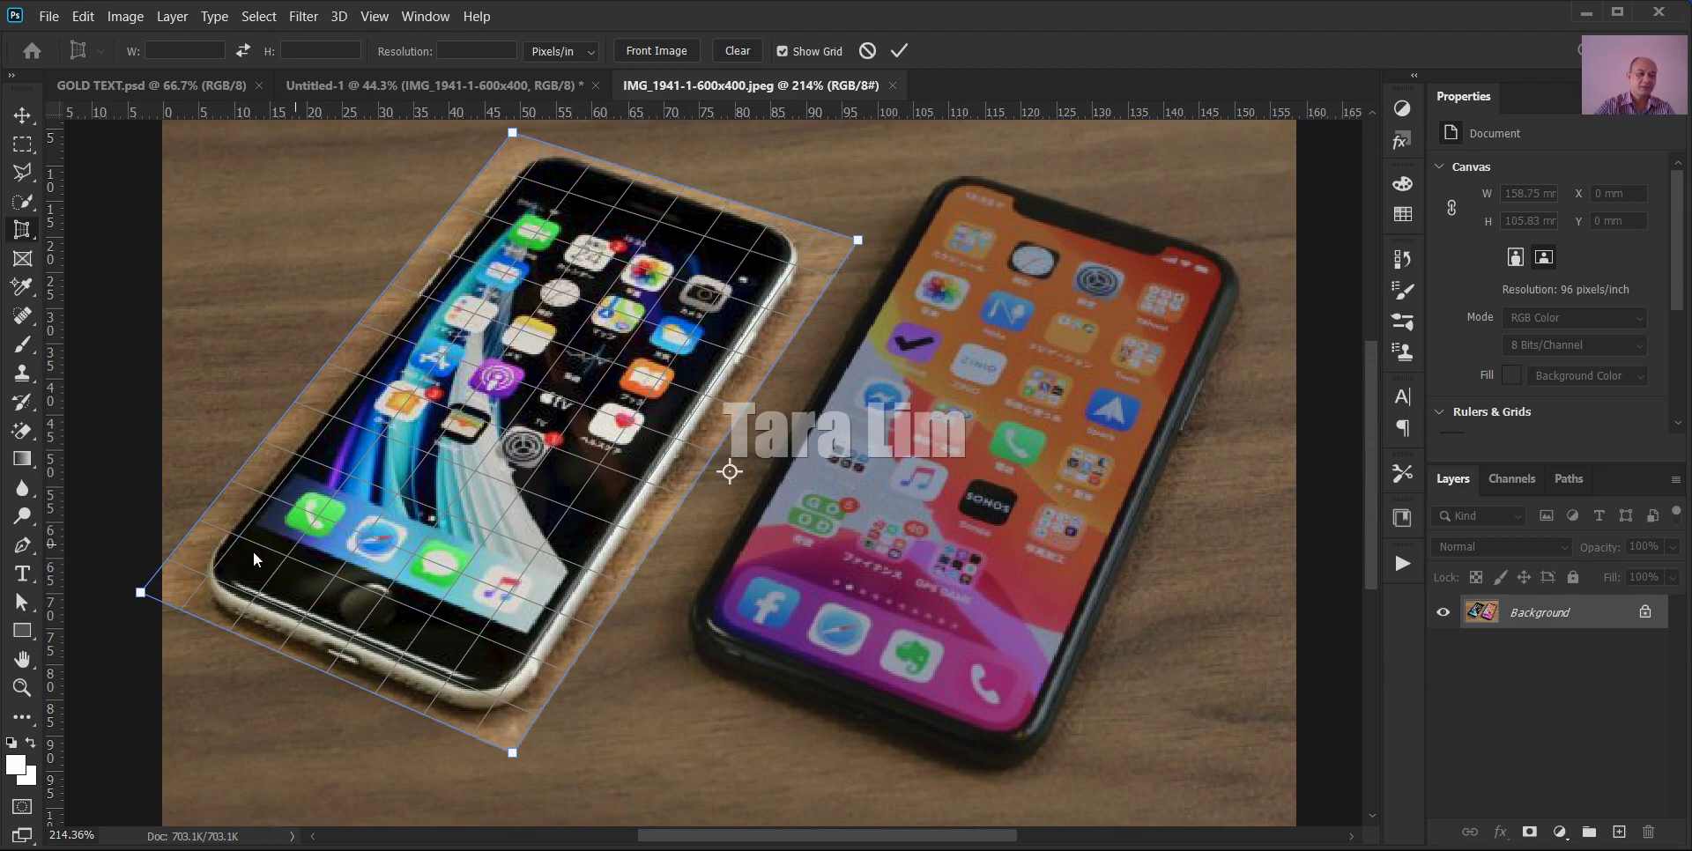
- Drag the crop handles so the frame hugs the left phone's edges and corners
{"action": "left_click_drag", "start_coordinate": [372, 303], "coordinate": [396, 321]}
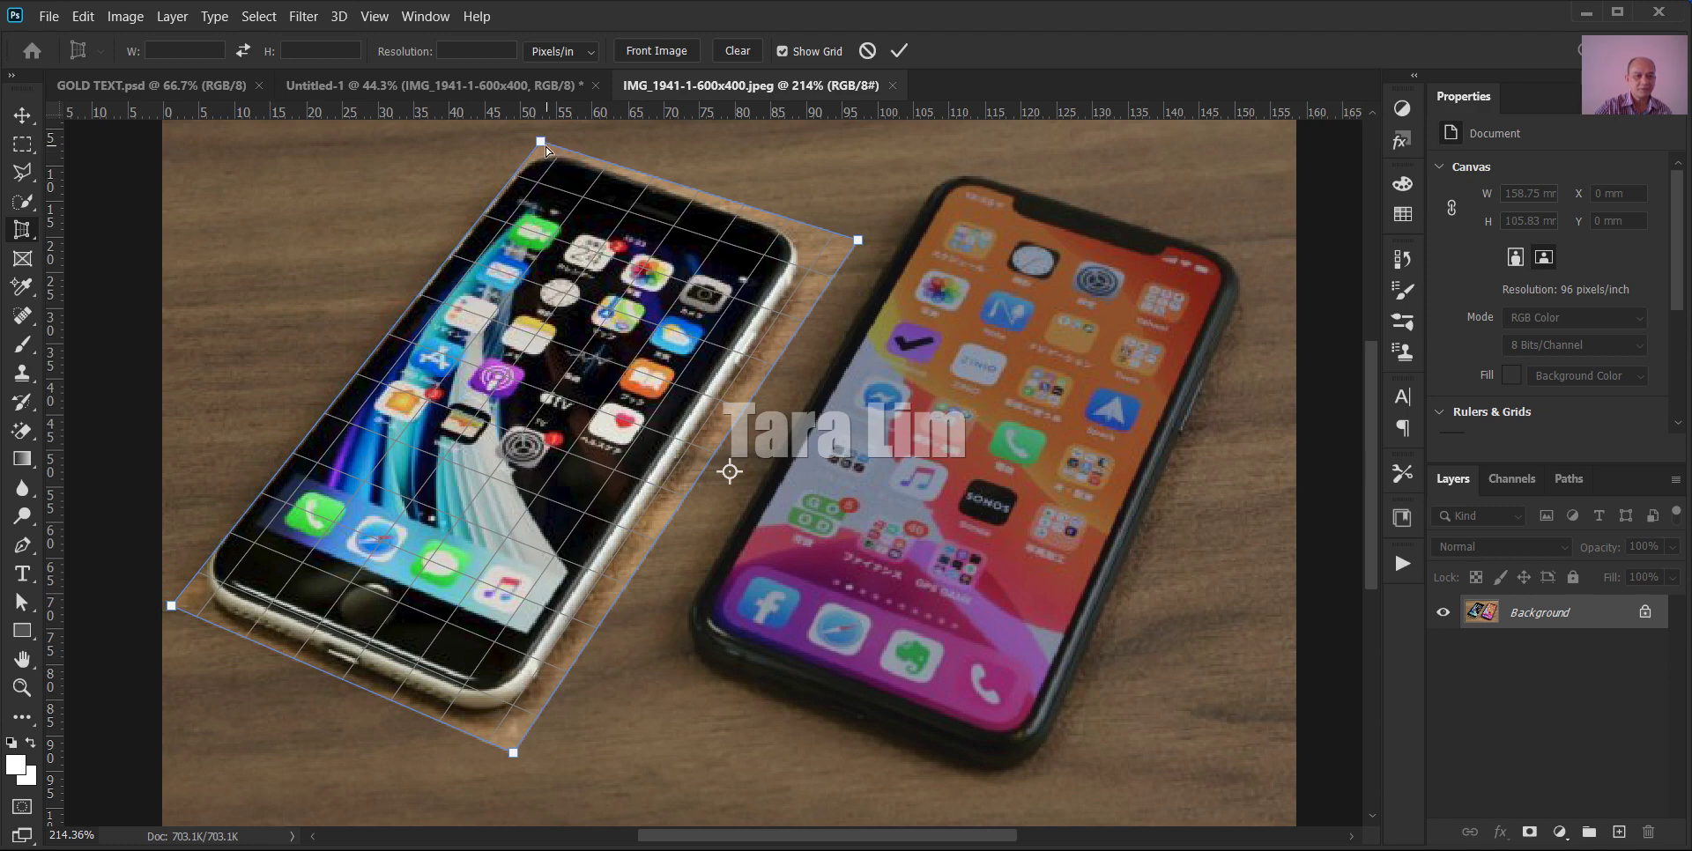
{"action": "left_click_drag", "start_coordinate": [544, 143], "coordinate": [544, 142]}
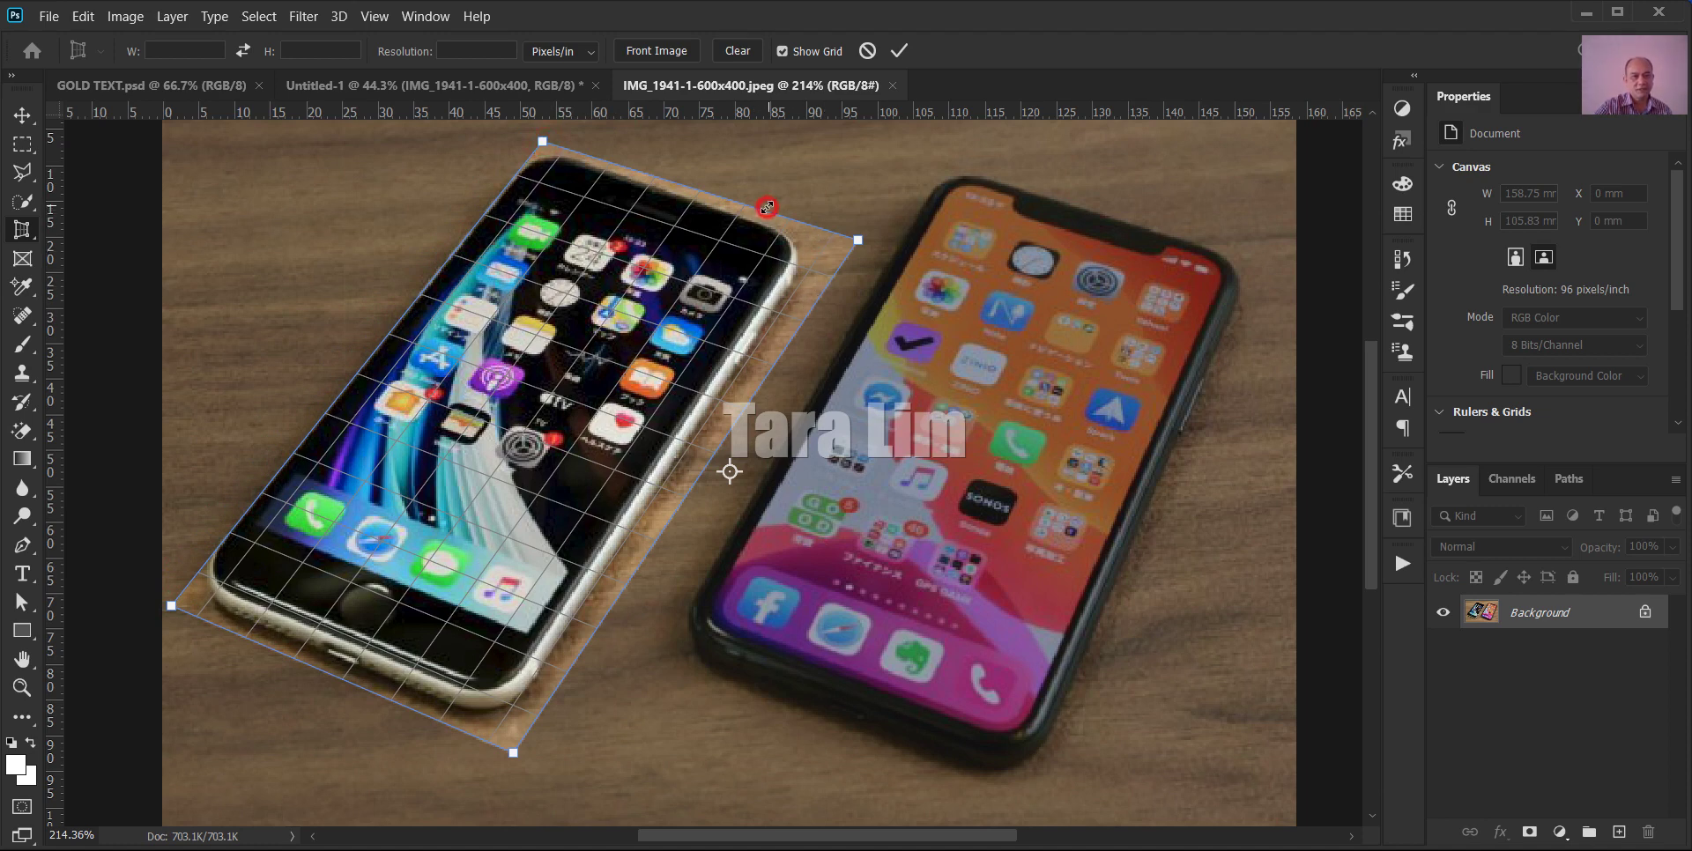
{"action": "left_click_drag", "start_coordinate": [768, 206], "coordinate": [766, 211]}
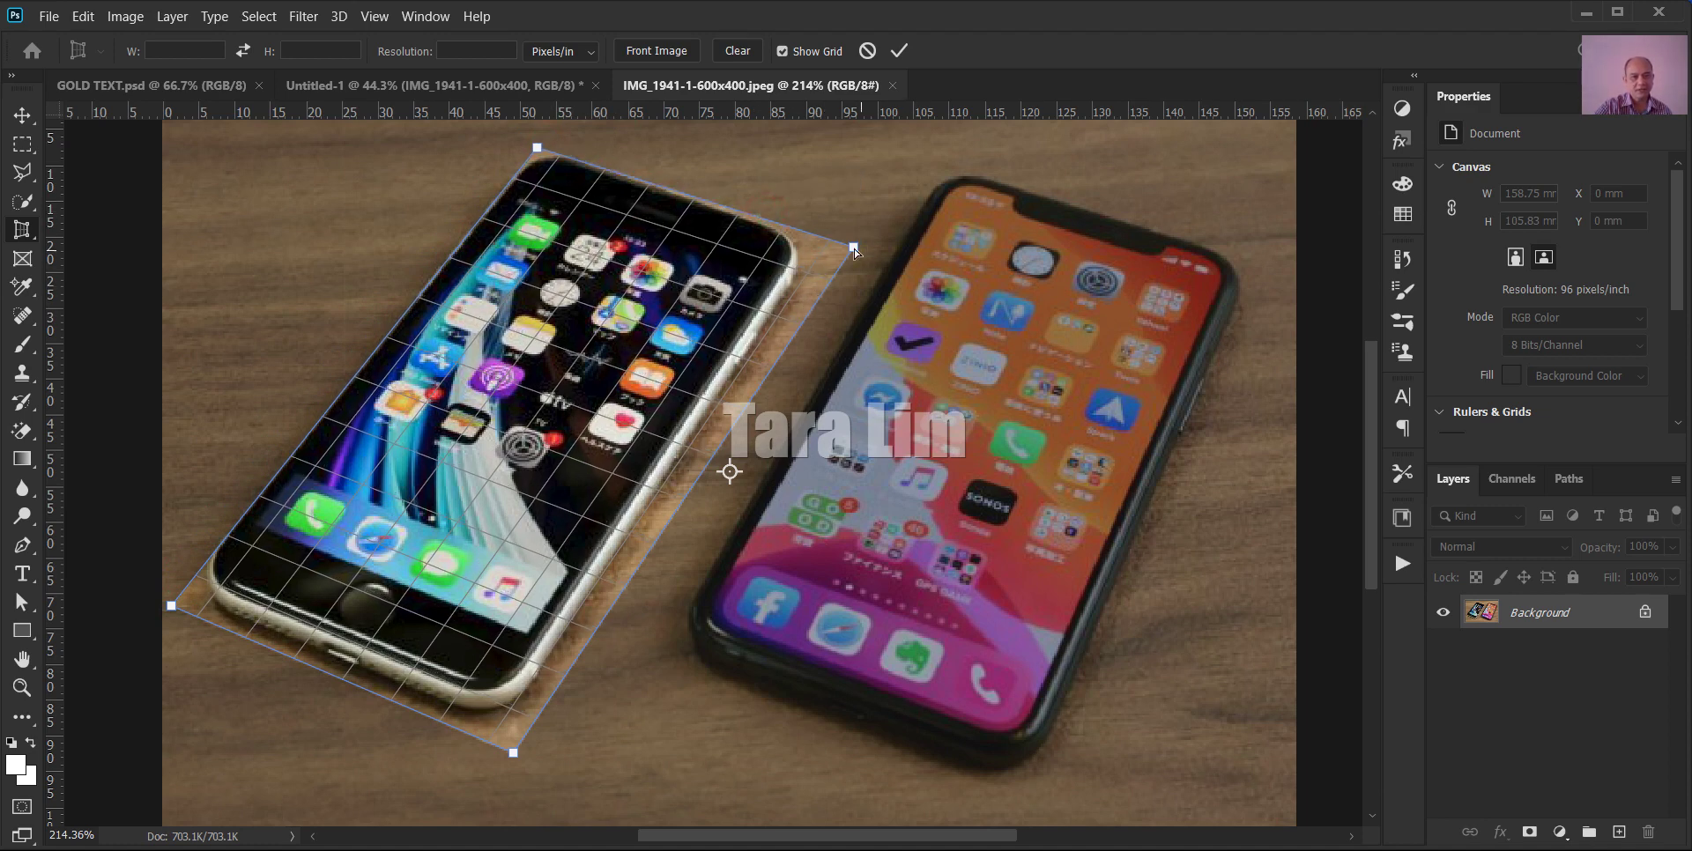
{"action": "left_click_drag", "start_coordinate": [855, 253], "coordinate": [850, 251]}
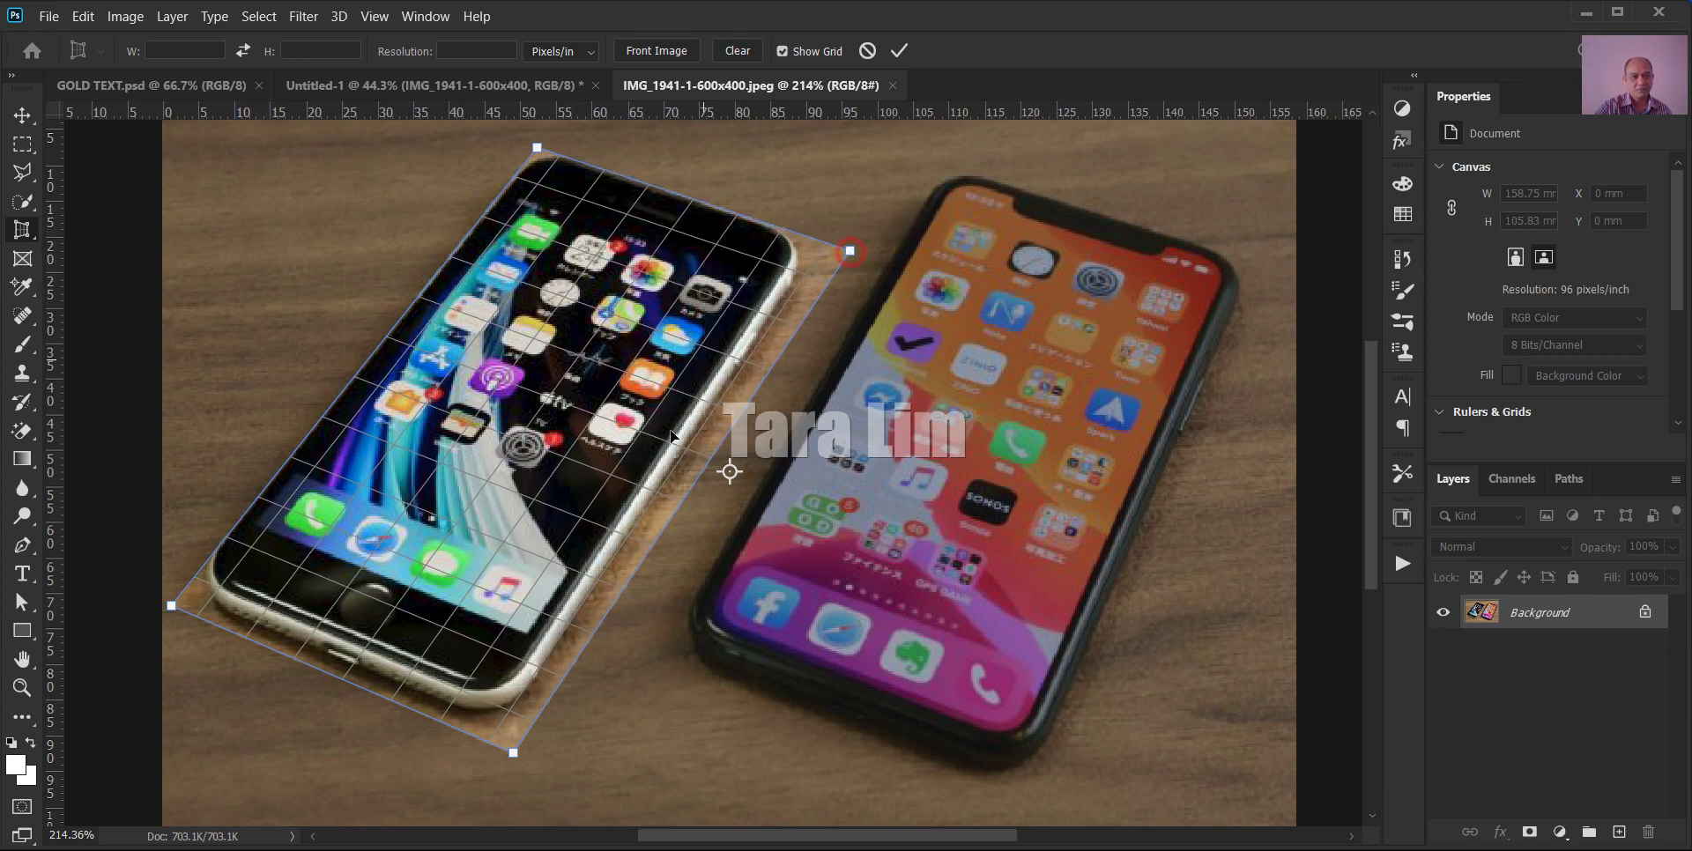
{"action": "left_click_drag", "start_coordinate": [699, 488], "coordinate": [682, 479]}
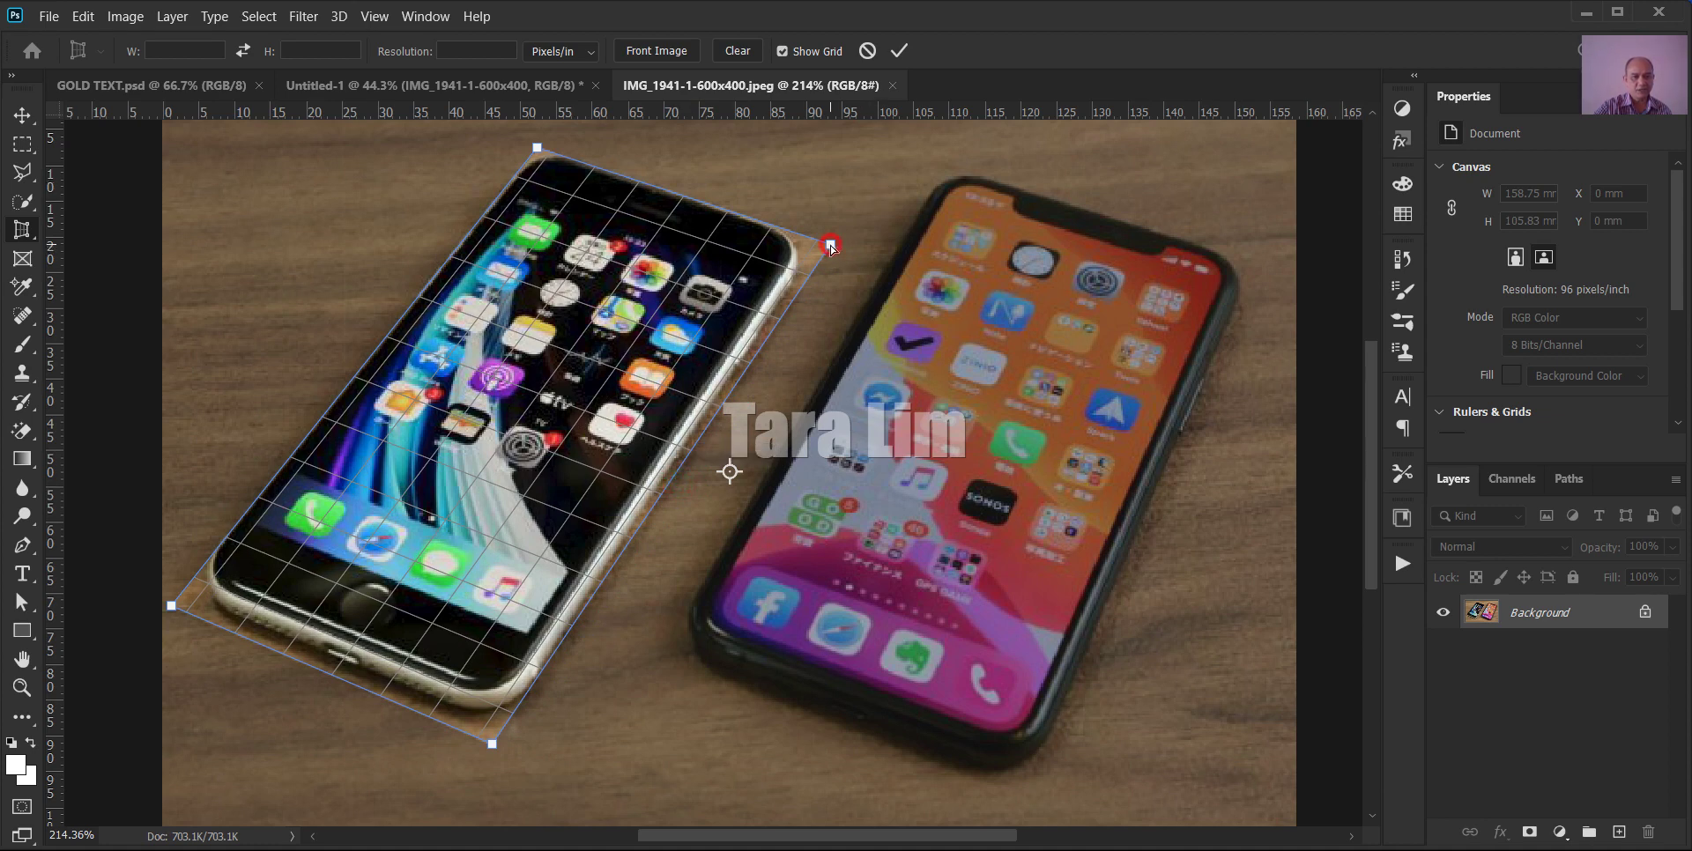
{"action": "left_click_drag", "start_coordinate": [831, 248], "coordinate": [819, 246]}
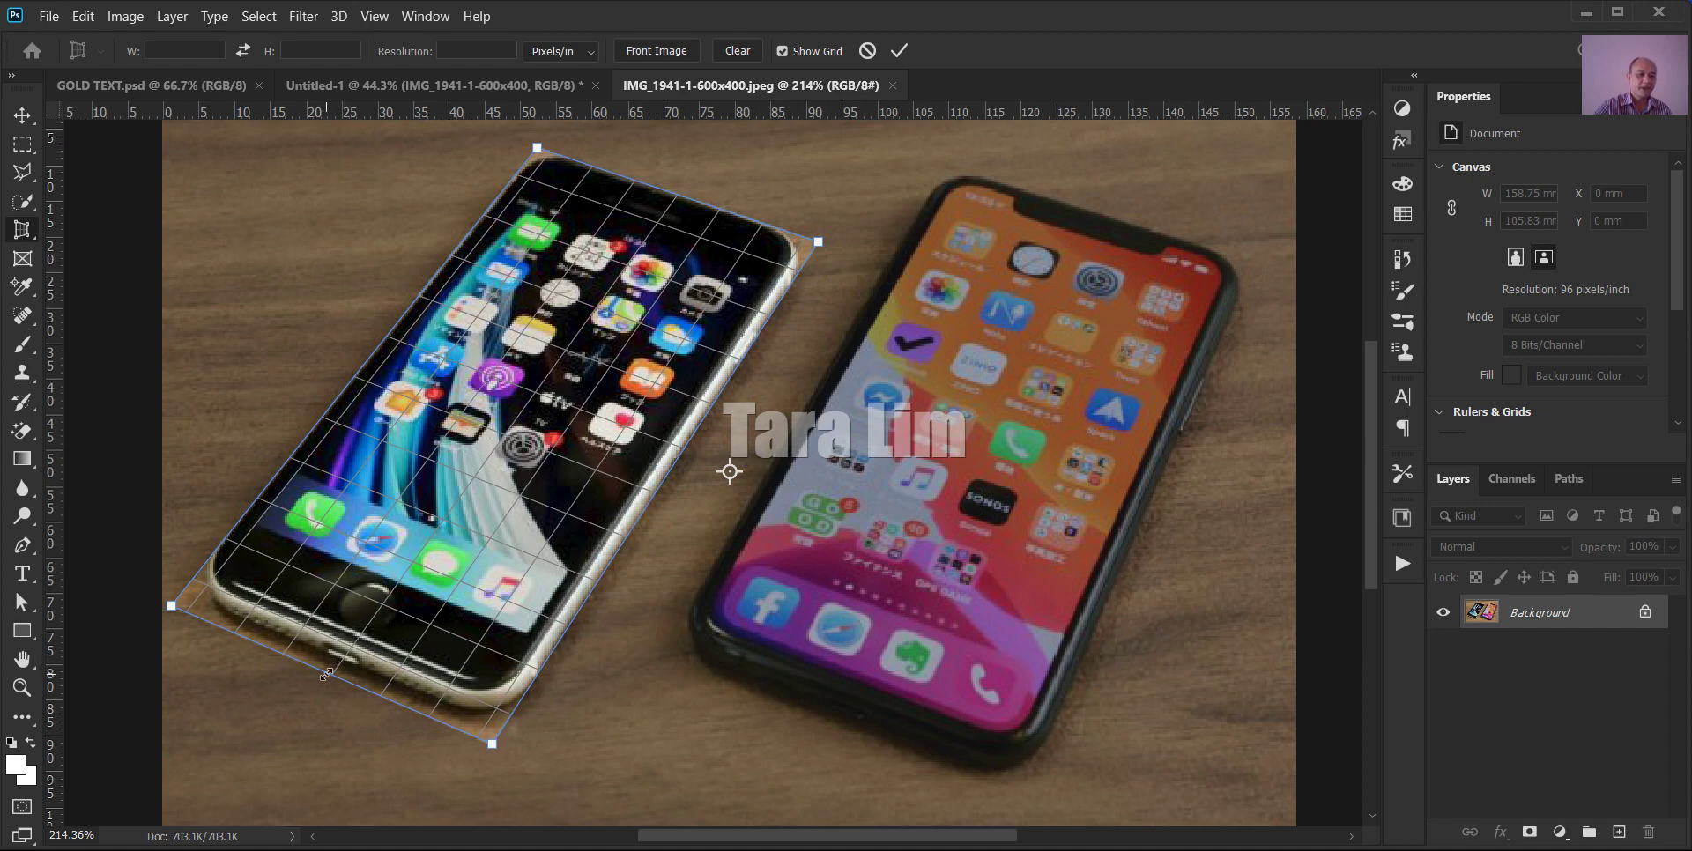
{"action": "left_click_drag", "start_coordinate": [327, 673], "coordinate": [334, 660]}
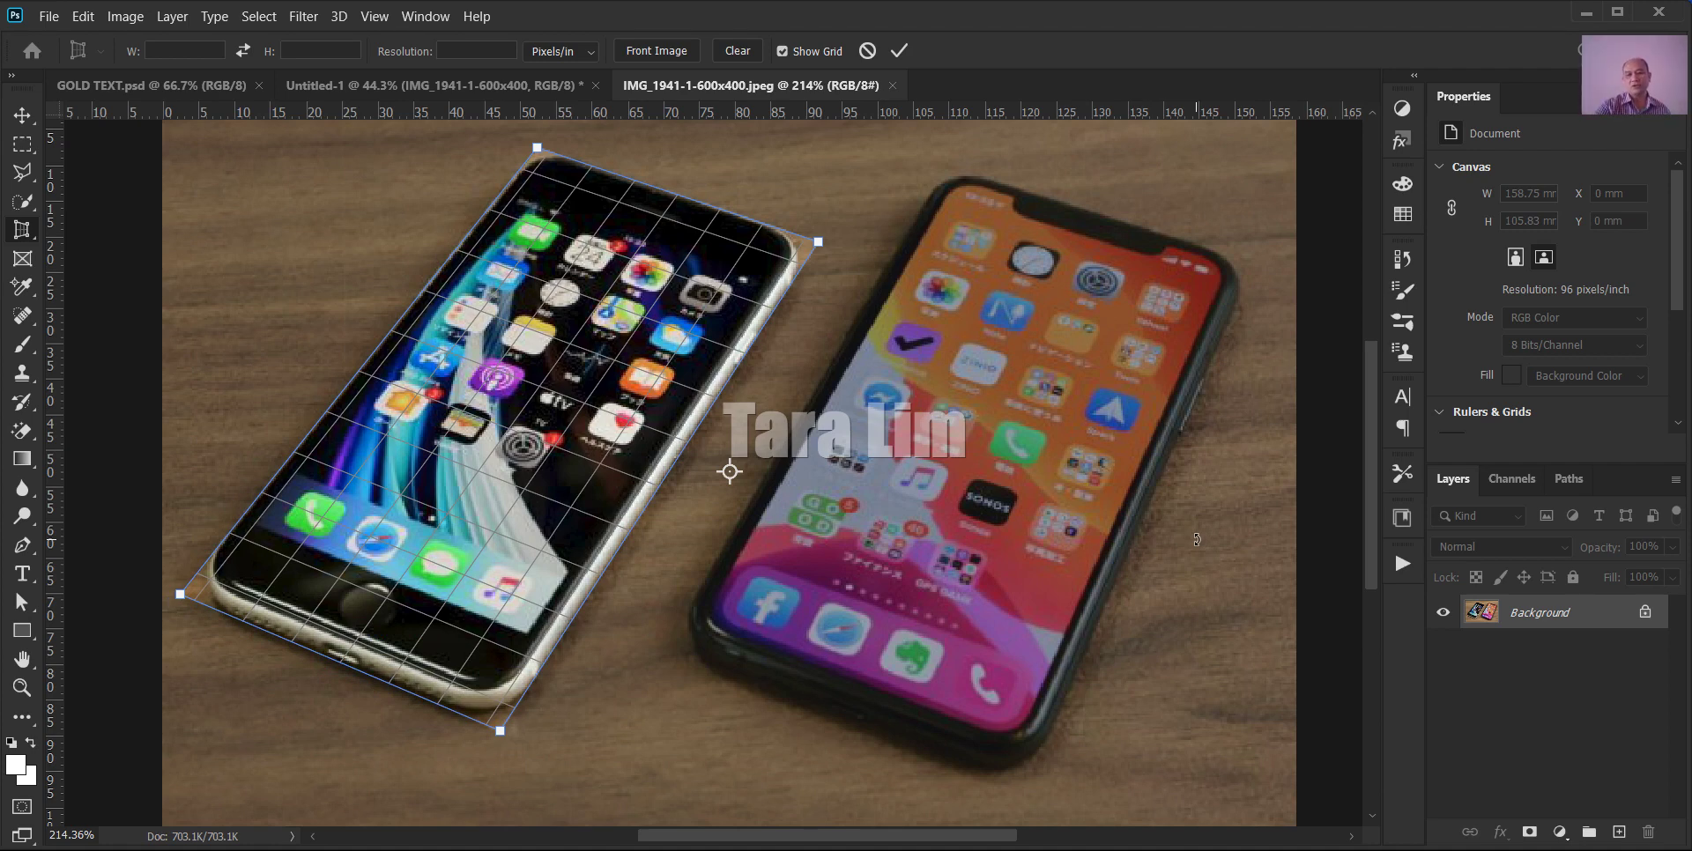
- Apply the perspective crop and fit the upright phone on screen
{"action": "key", "text": "Return"}
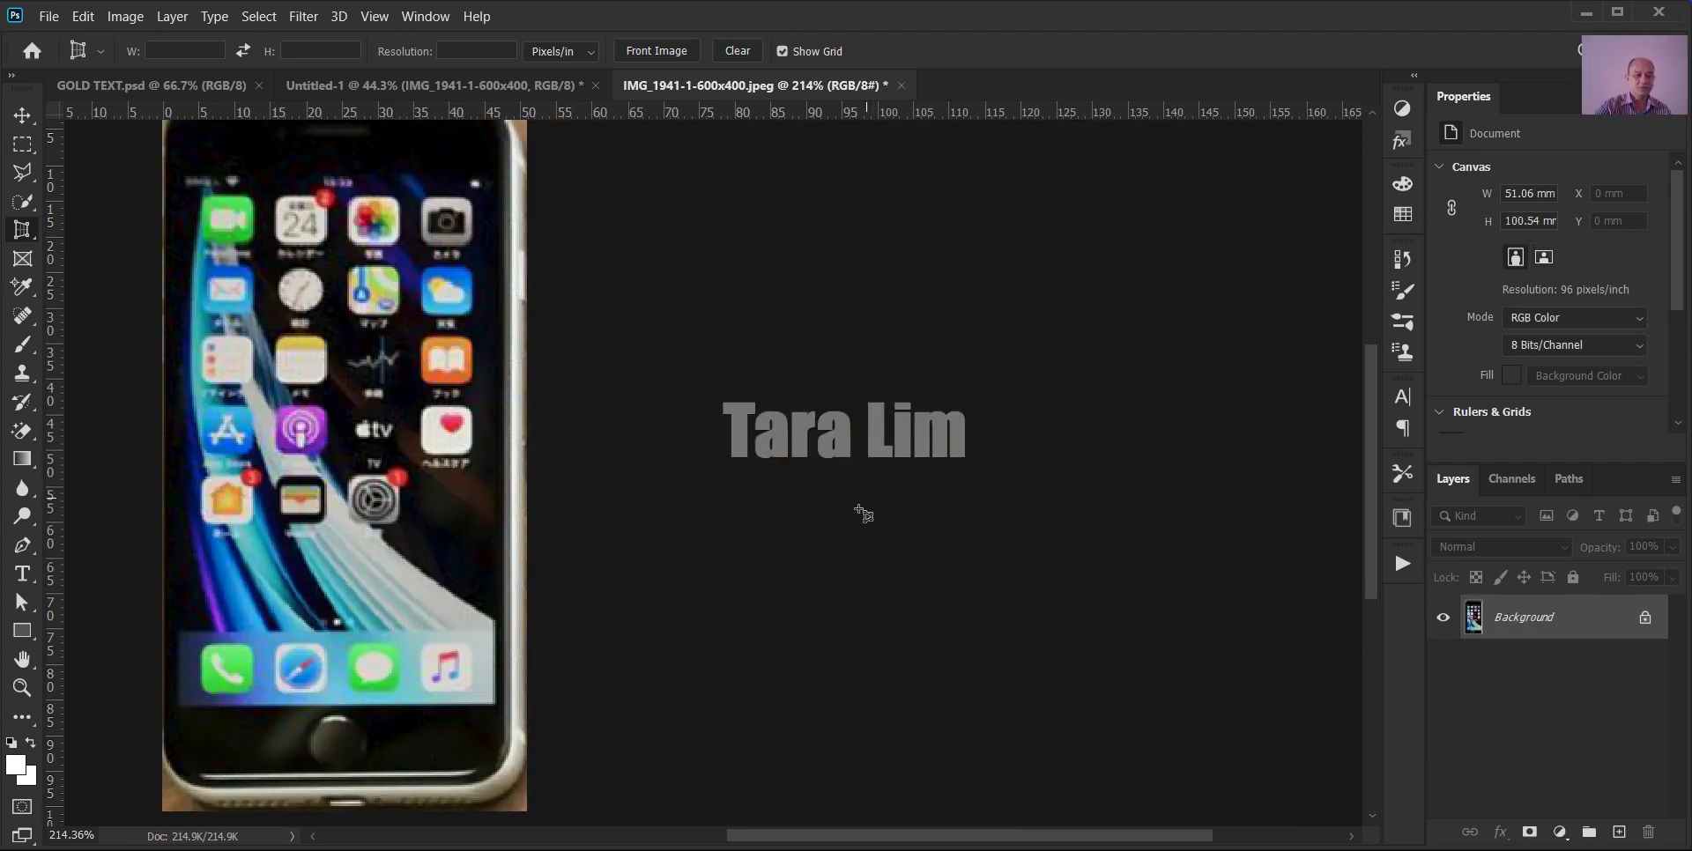
{"action": "scroll", "coordinate": [794, 564], "scroll_direction": "down", "scroll_amount": 2}
{"action": "scroll", "coordinate": [732, 604], "scroll_direction": "up", "scroll_amount": 3}
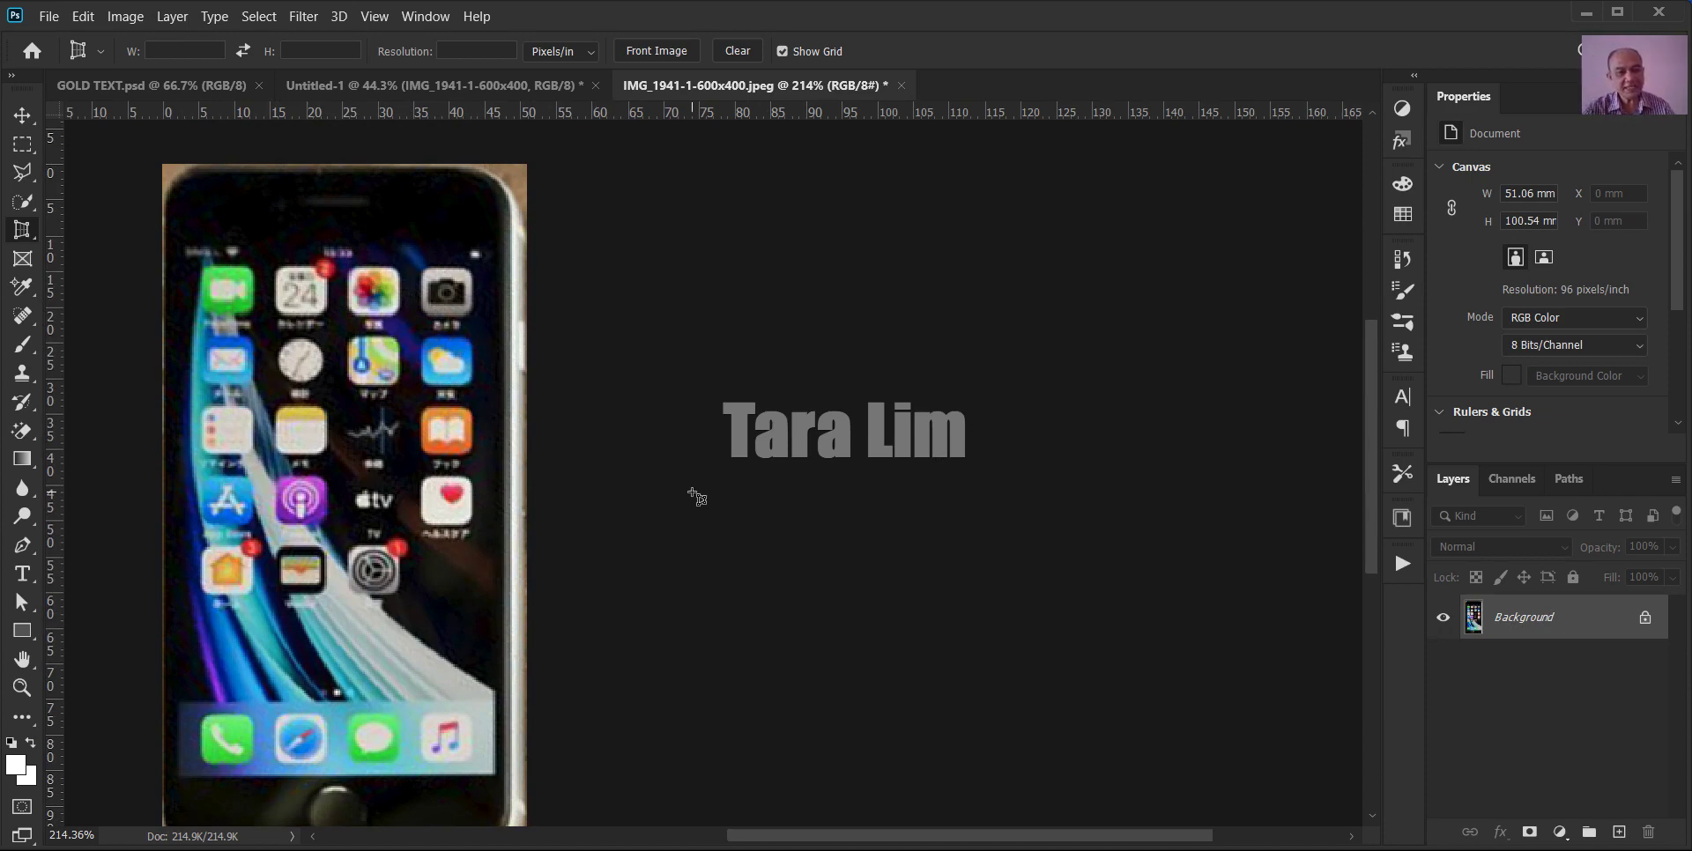
{"action": "scroll", "coordinate": [697, 498], "scroll_direction": "down", "scroll_amount": 2}
{"action": "key", "text": "super"}
{"action": "key", "text": "super"}
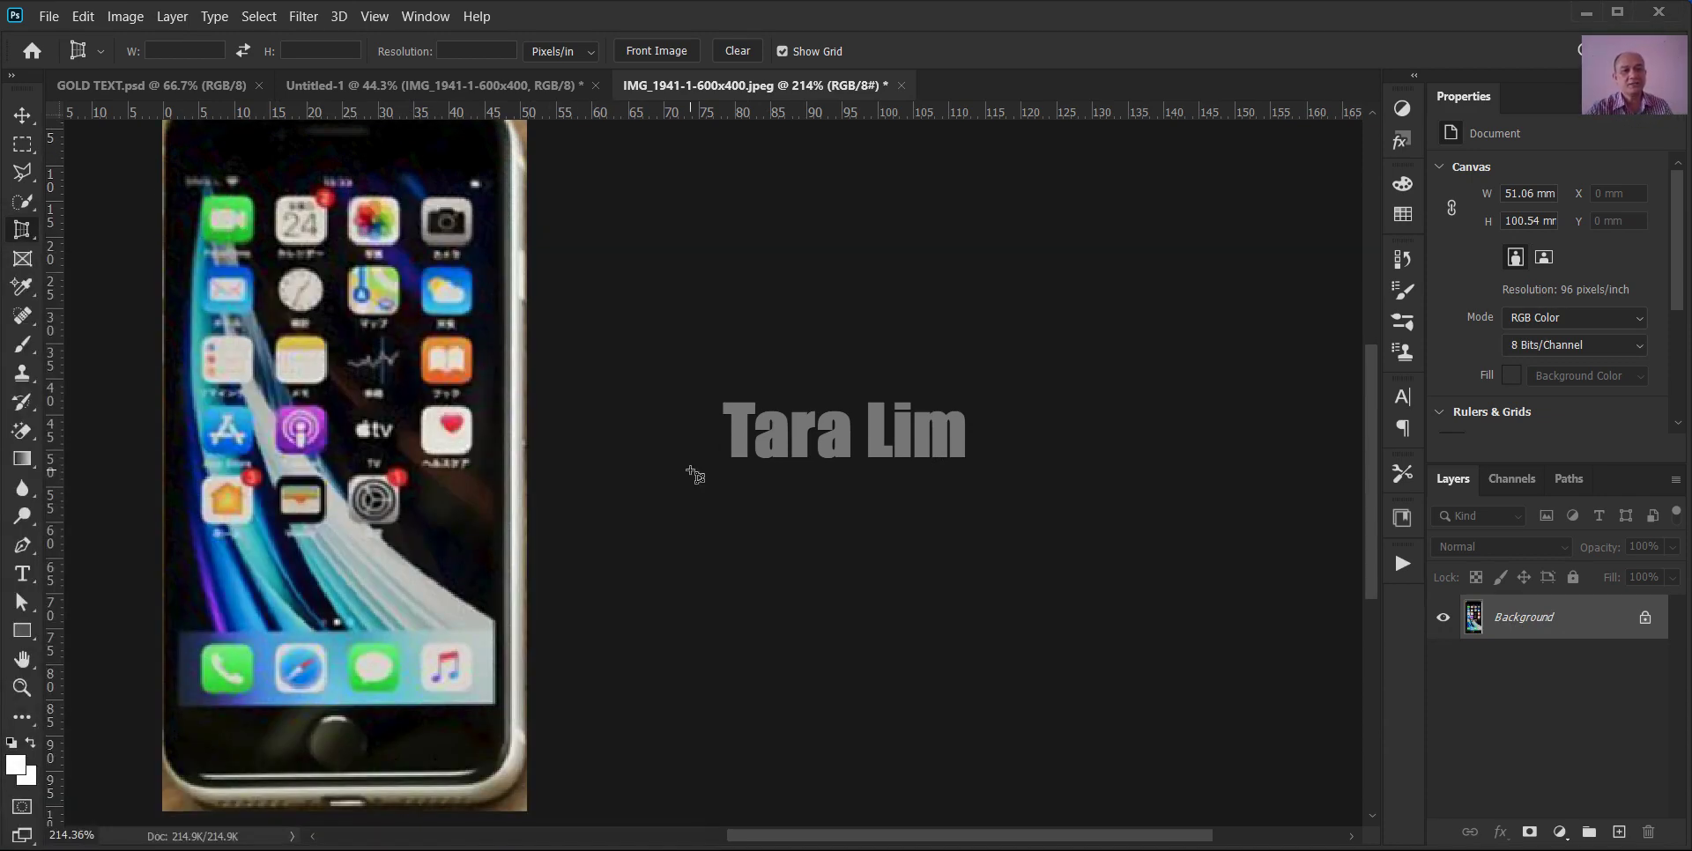
{"action": "key", "text": "ctrl+0"}
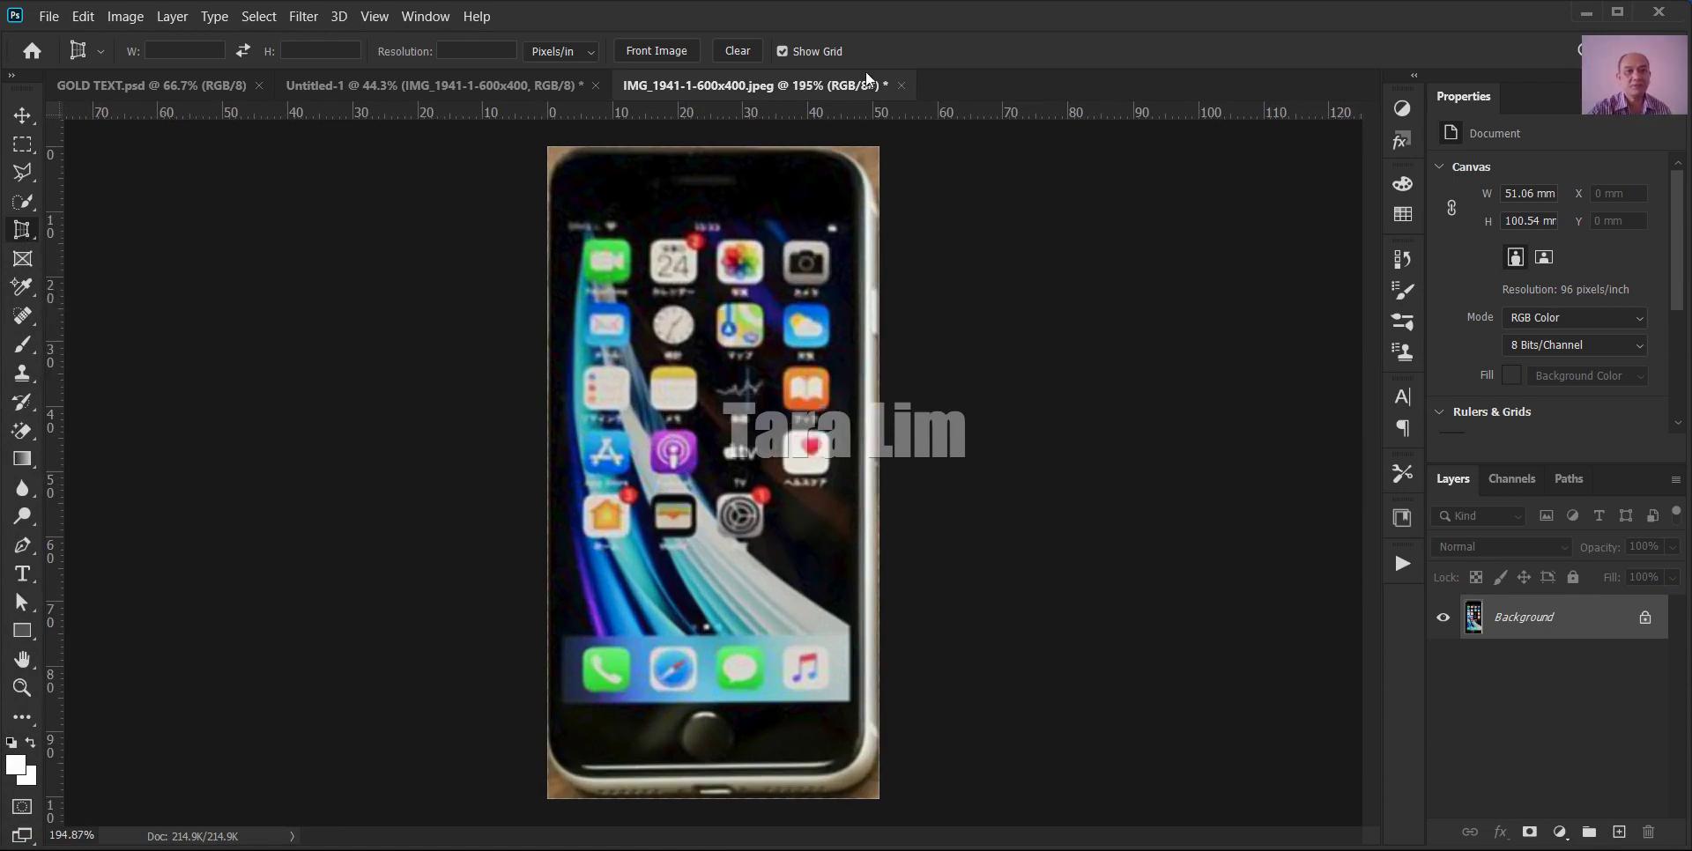
- Close the cropped JPEG without saving and hide the IMG_1941 layer in Untitled-1
{"action": "left_click", "coordinate": [903, 85]}
{"action": "left_click", "coordinate": [881, 351]}
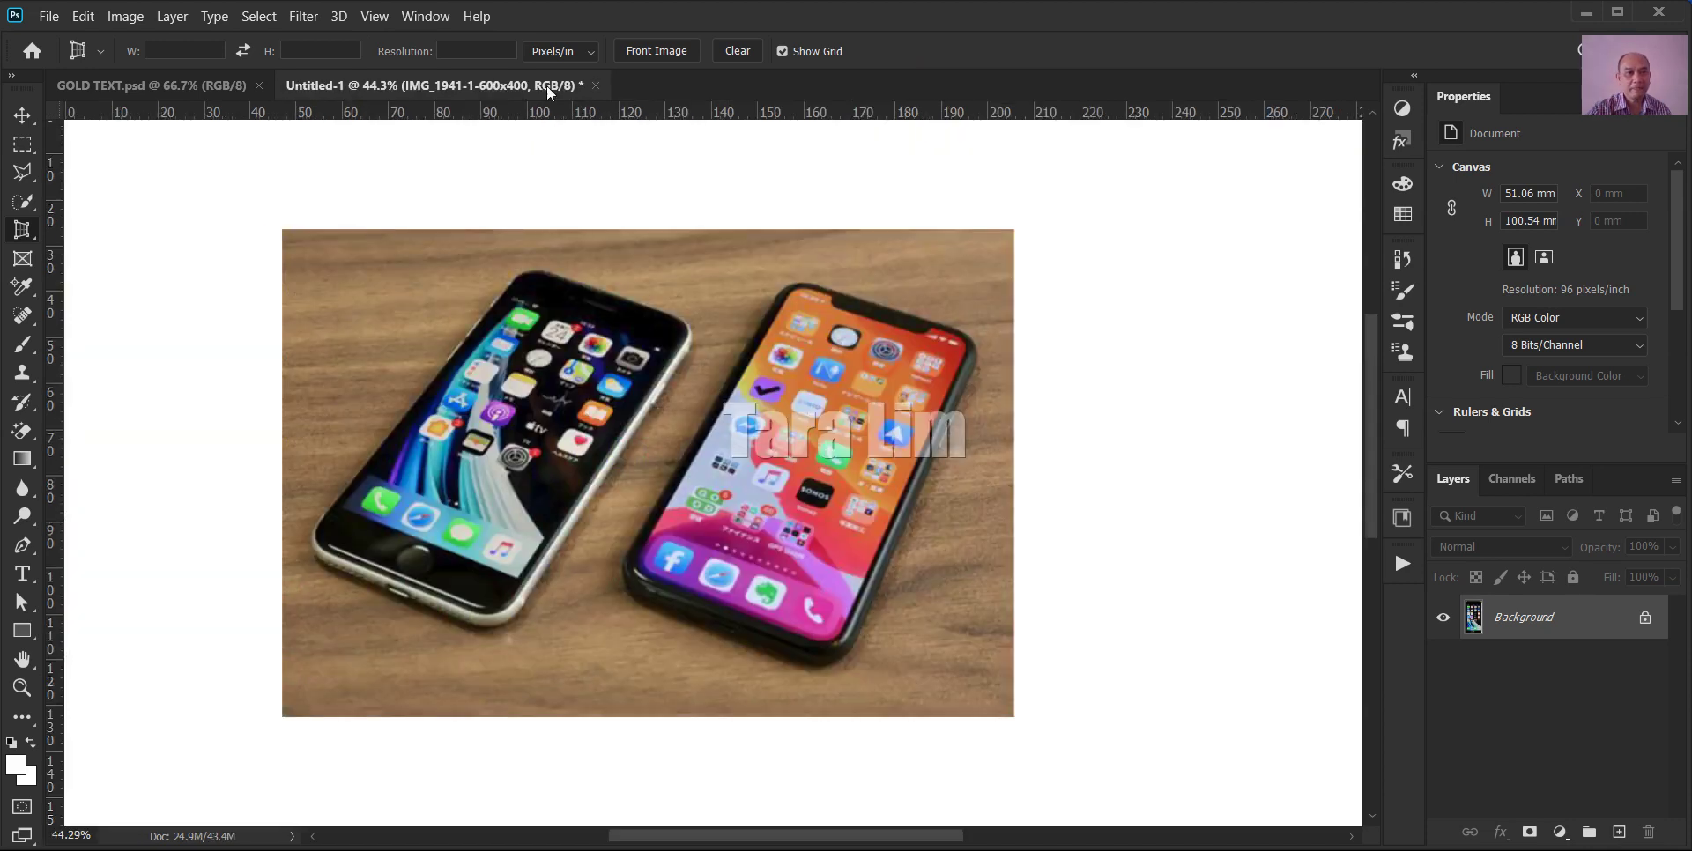
{"action": "left_click", "coordinate": [1443, 612]}
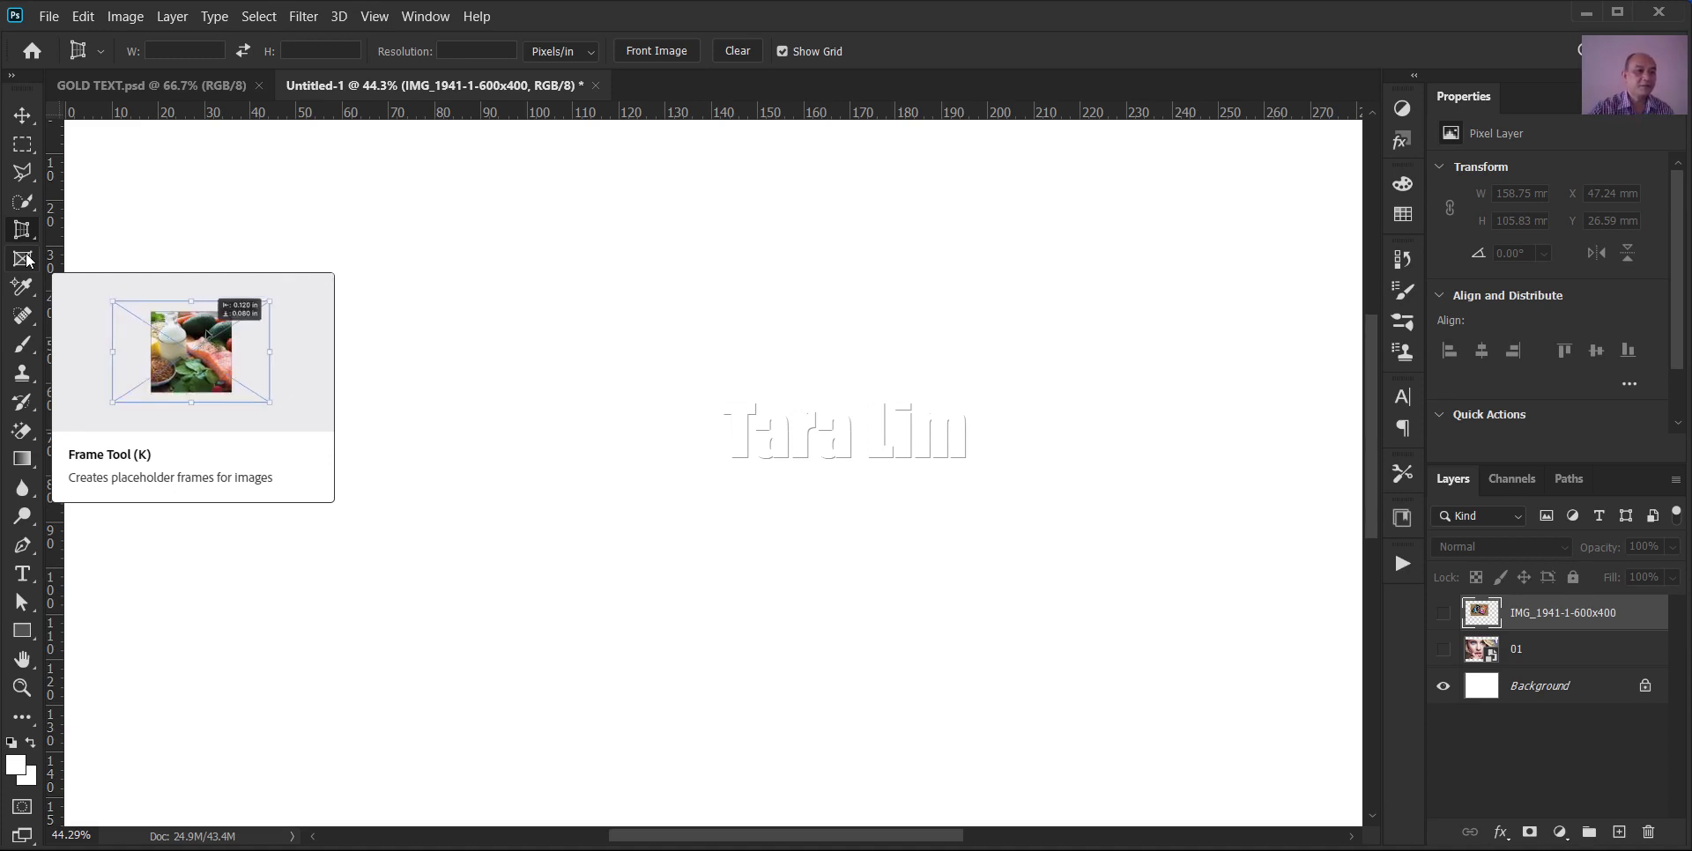
- Draw a frame across the canvas centre with the Frame Tool and drop the dinosaur JPG into it
{"action": "left_click", "coordinate": [26, 260]}
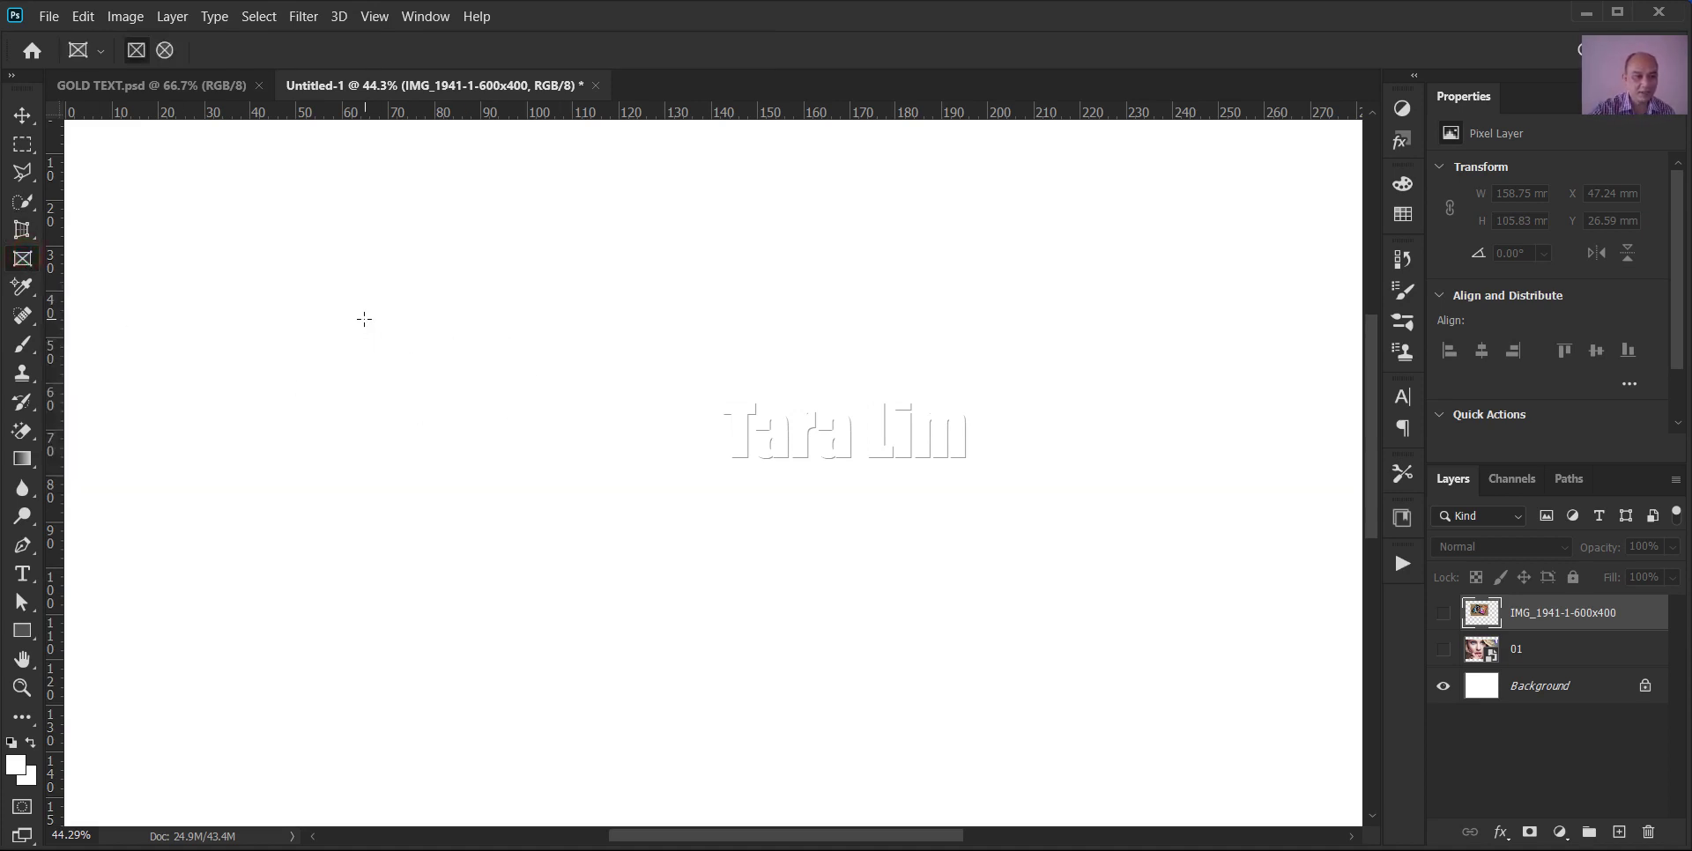
{"action": "left_click_drag", "start_coordinate": [403, 286], "coordinate": [993, 592]}
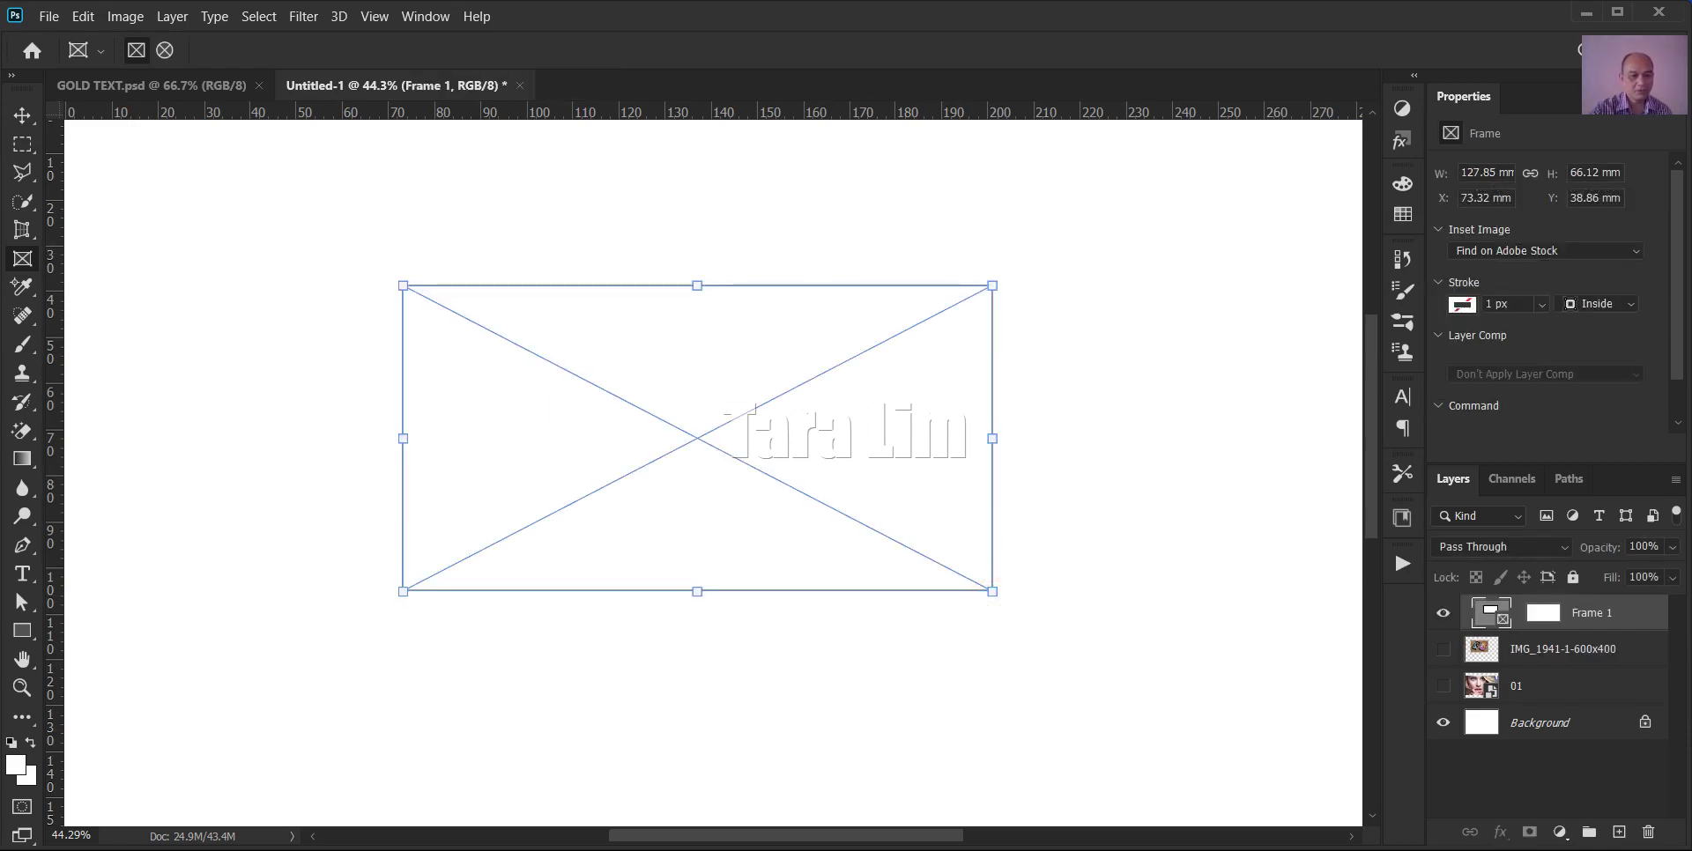
{"action": "key", "text": "alt+Tab"}
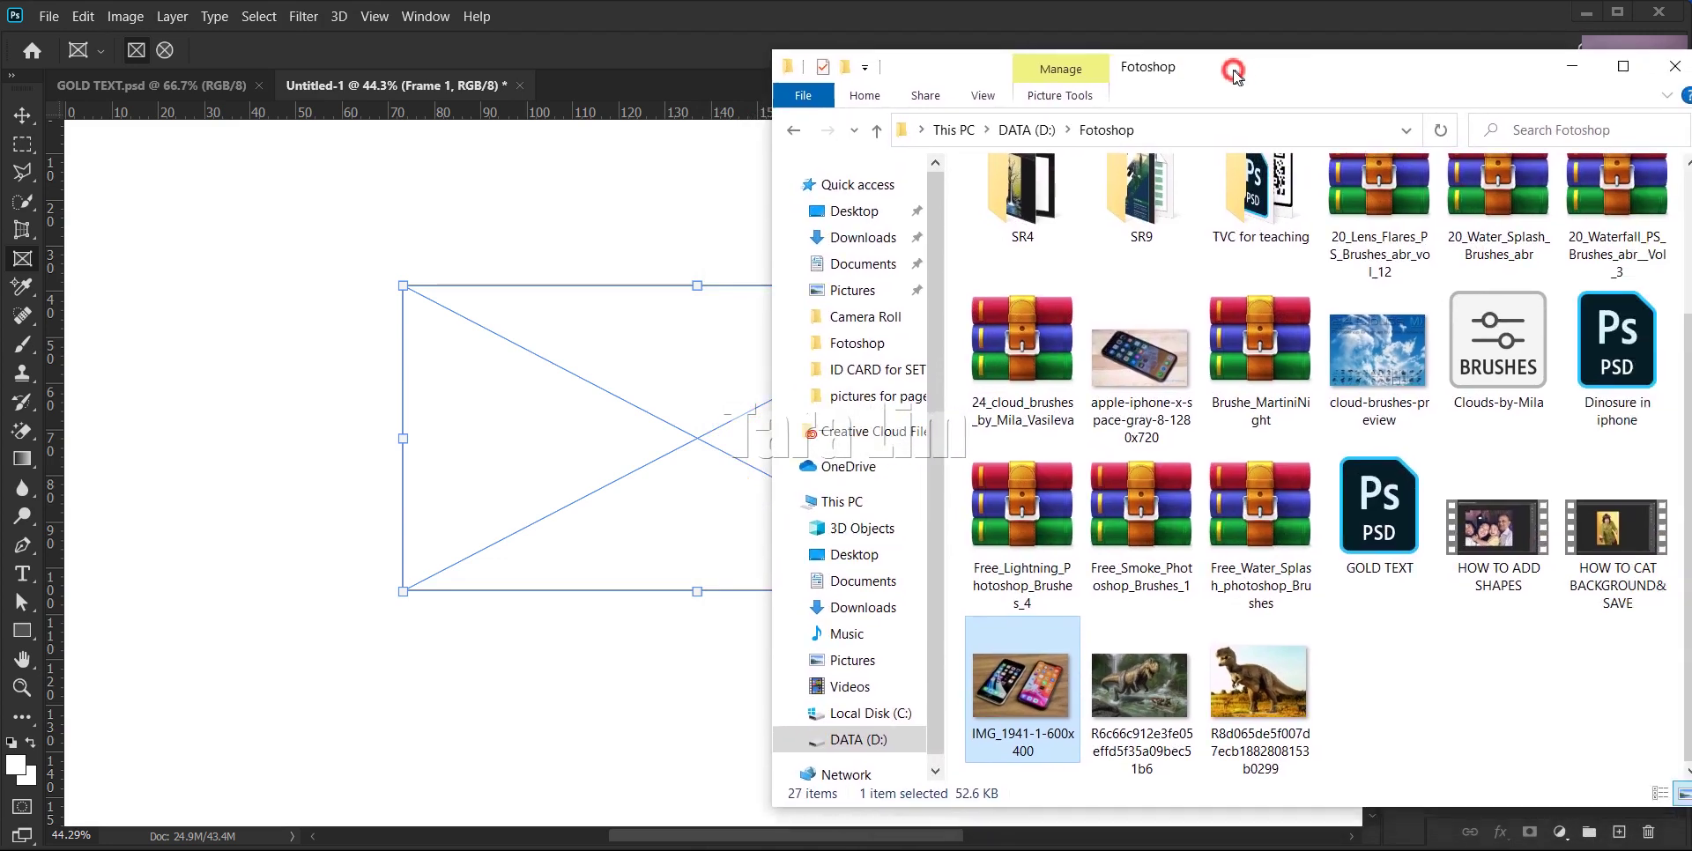
{"action": "left_click_drag", "start_coordinate": [1364, 115], "coordinate": [1171, 69]}
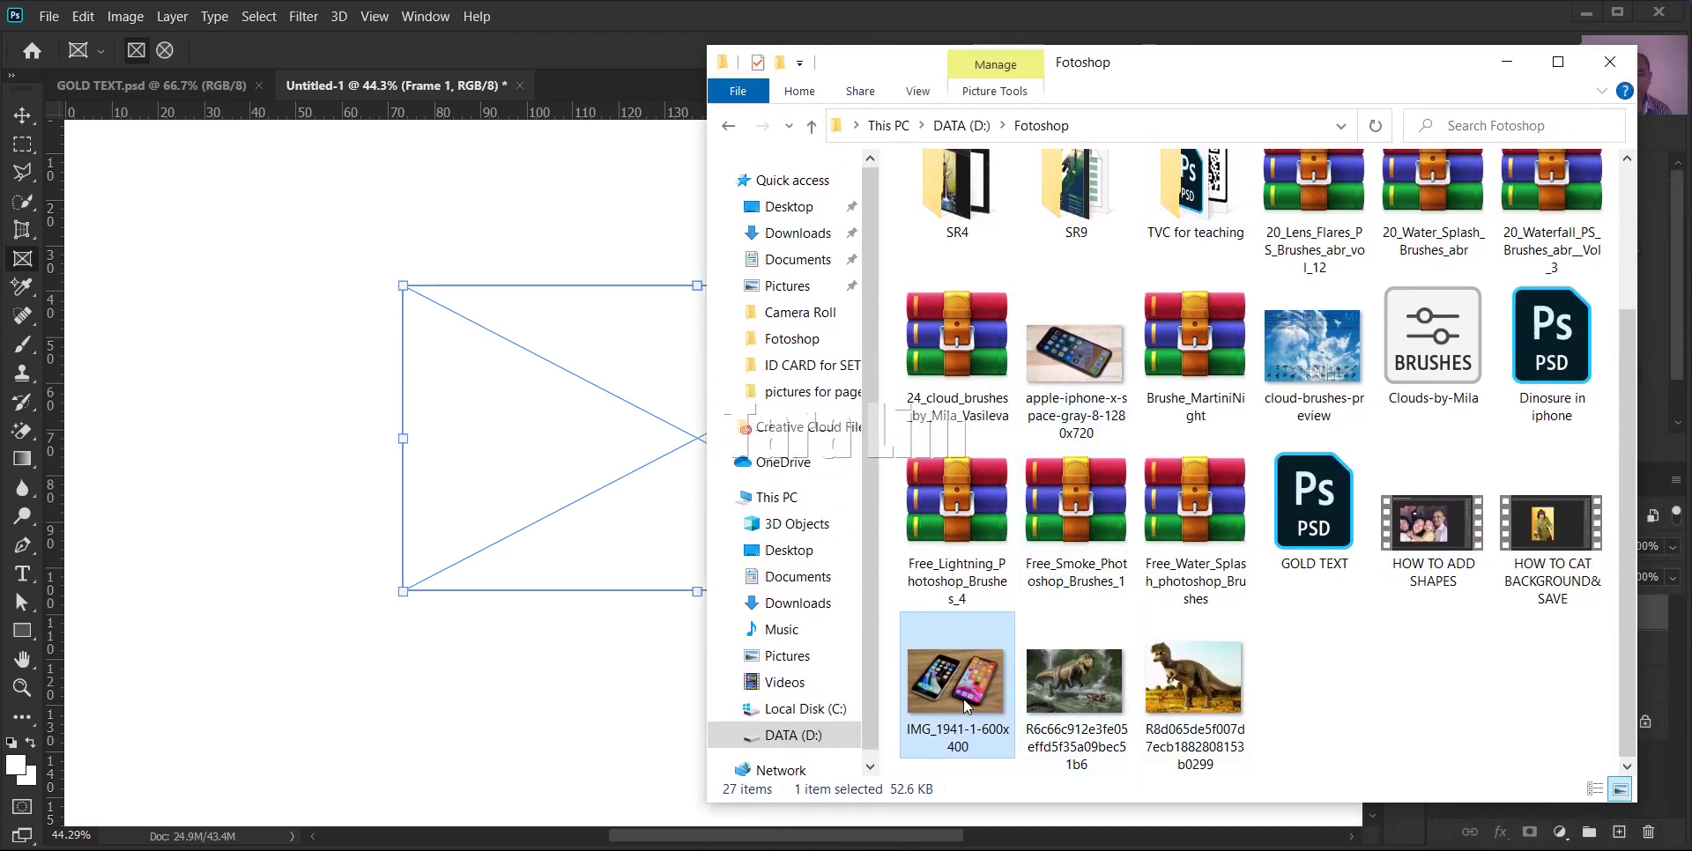
{"action": "left_click_drag", "start_coordinate": [1081, 675], "coordinate": [514, 429]}
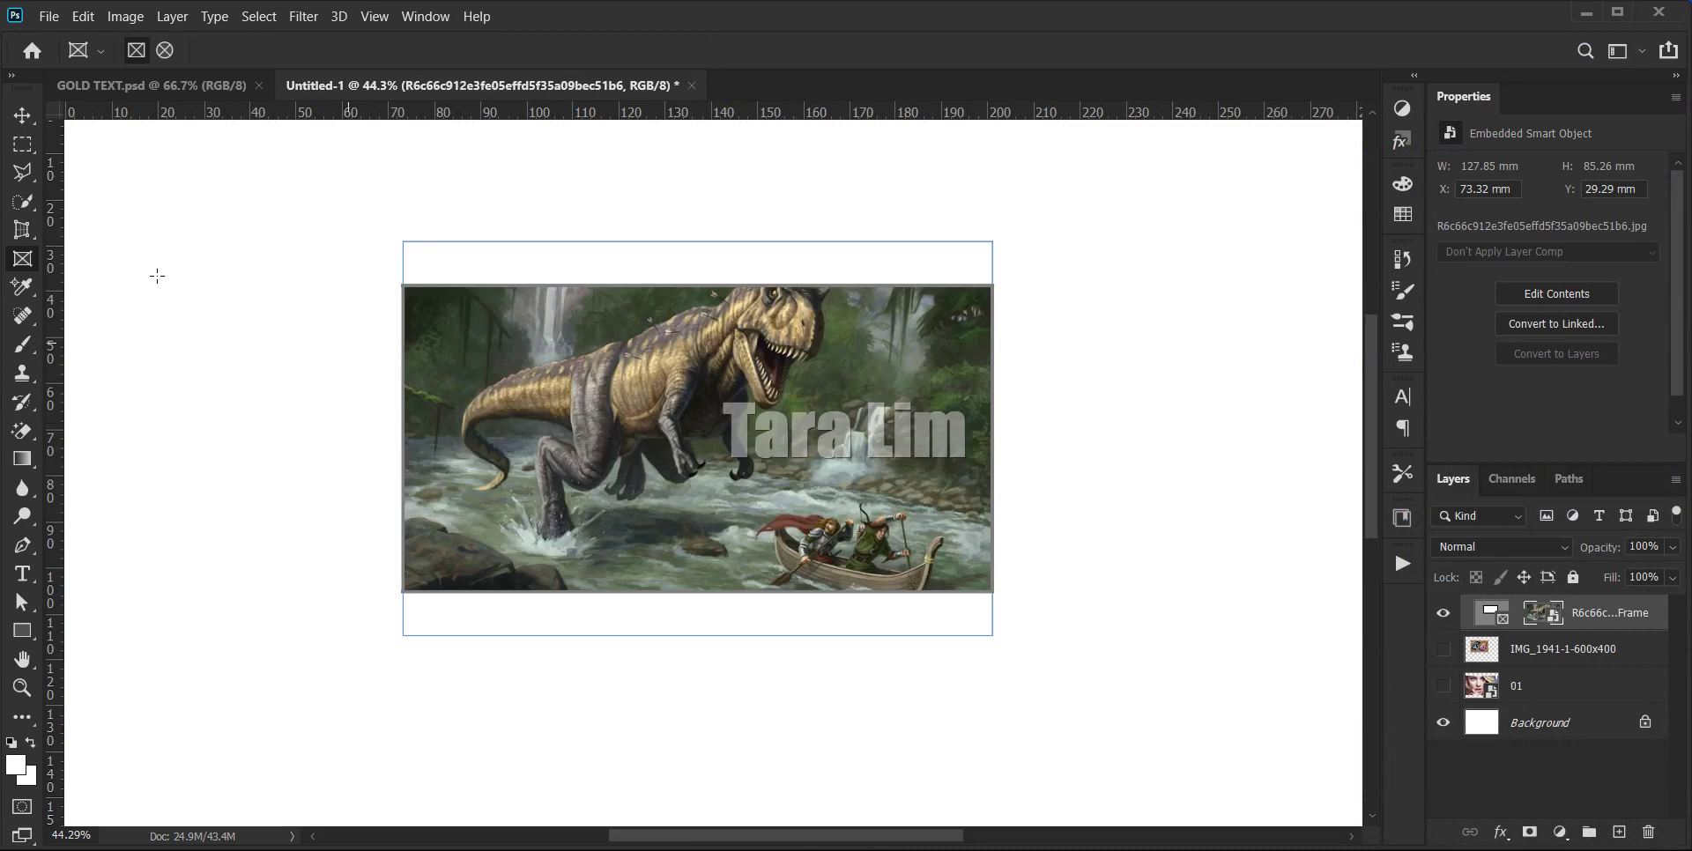
- Commit the placed dinosaur, briefly open its embedded contents, and reposition the picture inside the frame
{"action": "left_click", "coordinate": [687, 374]}
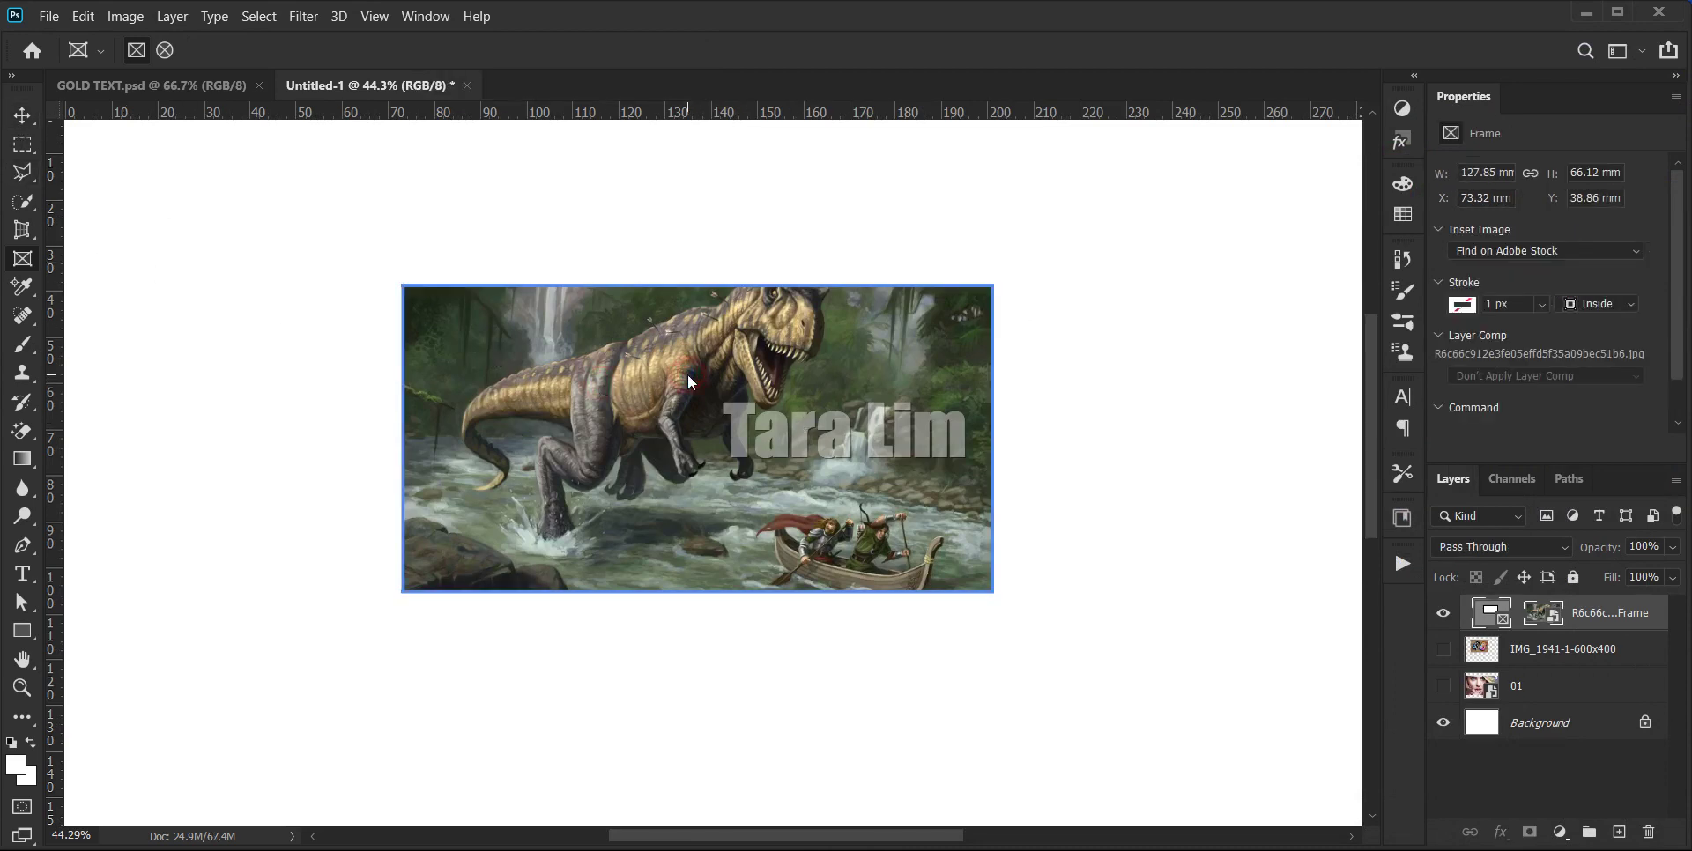
{"action": "left_click", "coordinate": [1544, 615]}
{"action": "double_click", "coordinate": [1544, 615]}
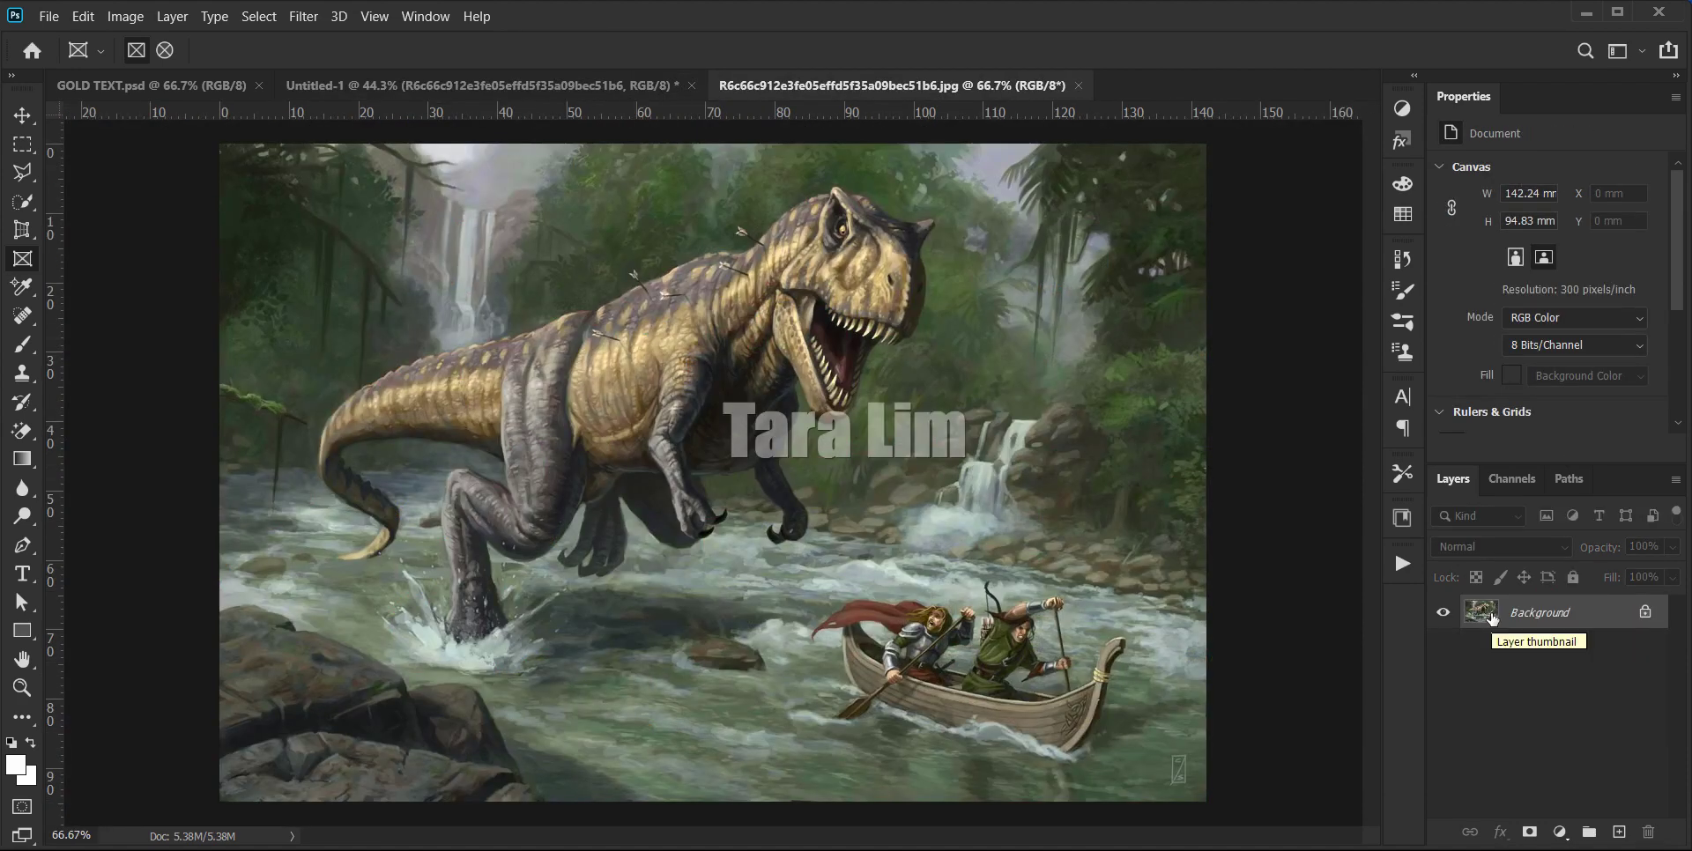
{"action": "left_click", "coordinate": [1080, 86]}
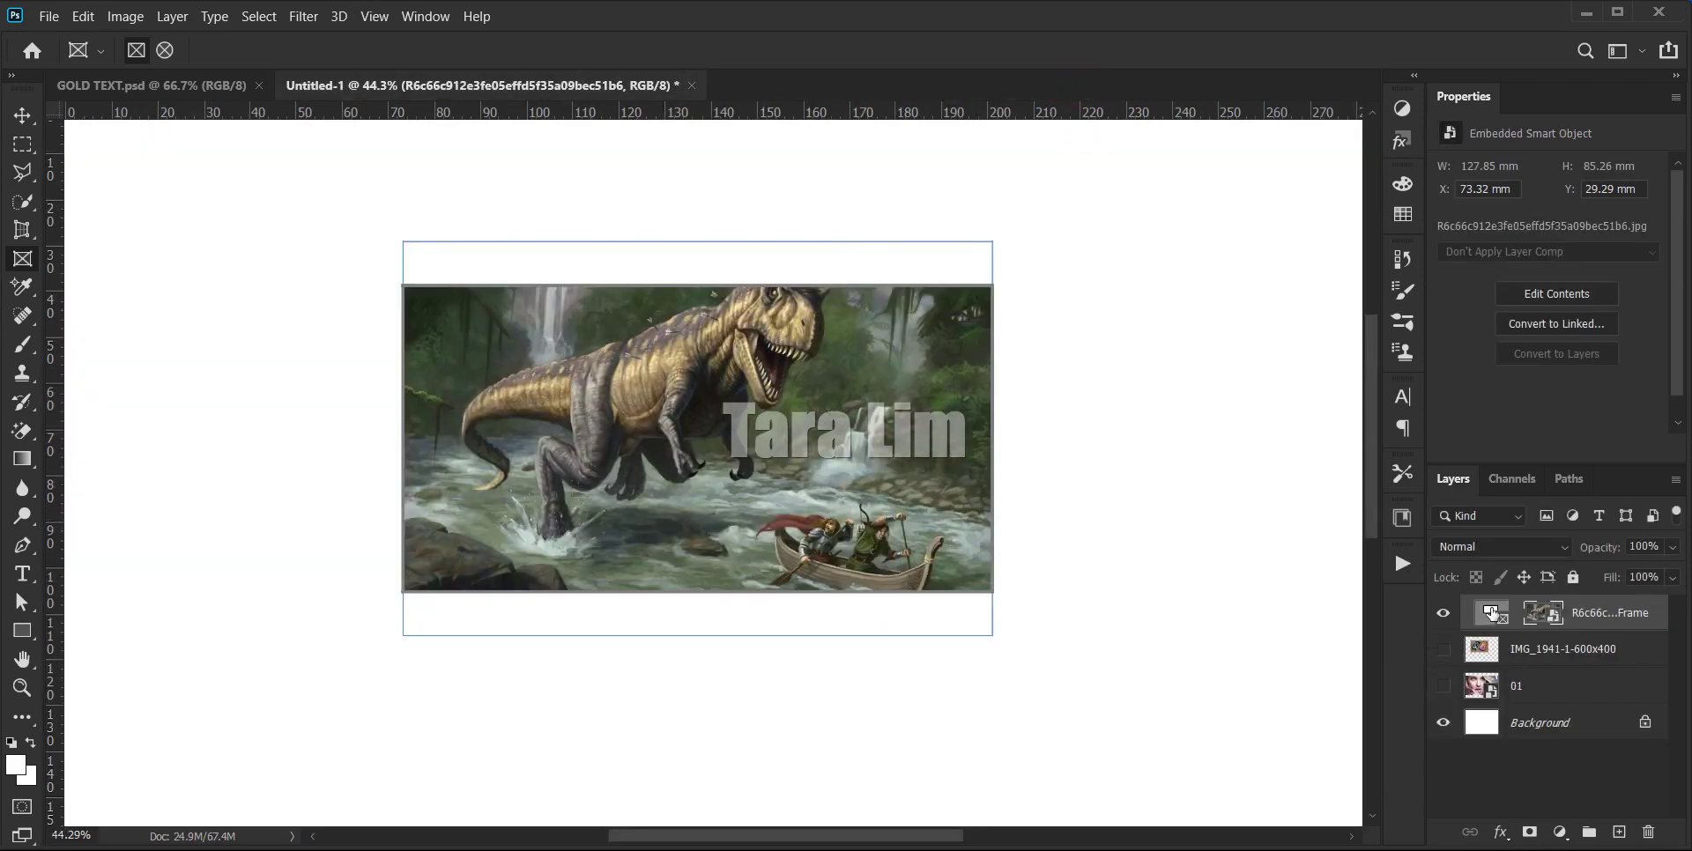
{"action": "left_click", "coordinate": [1491, 614]}
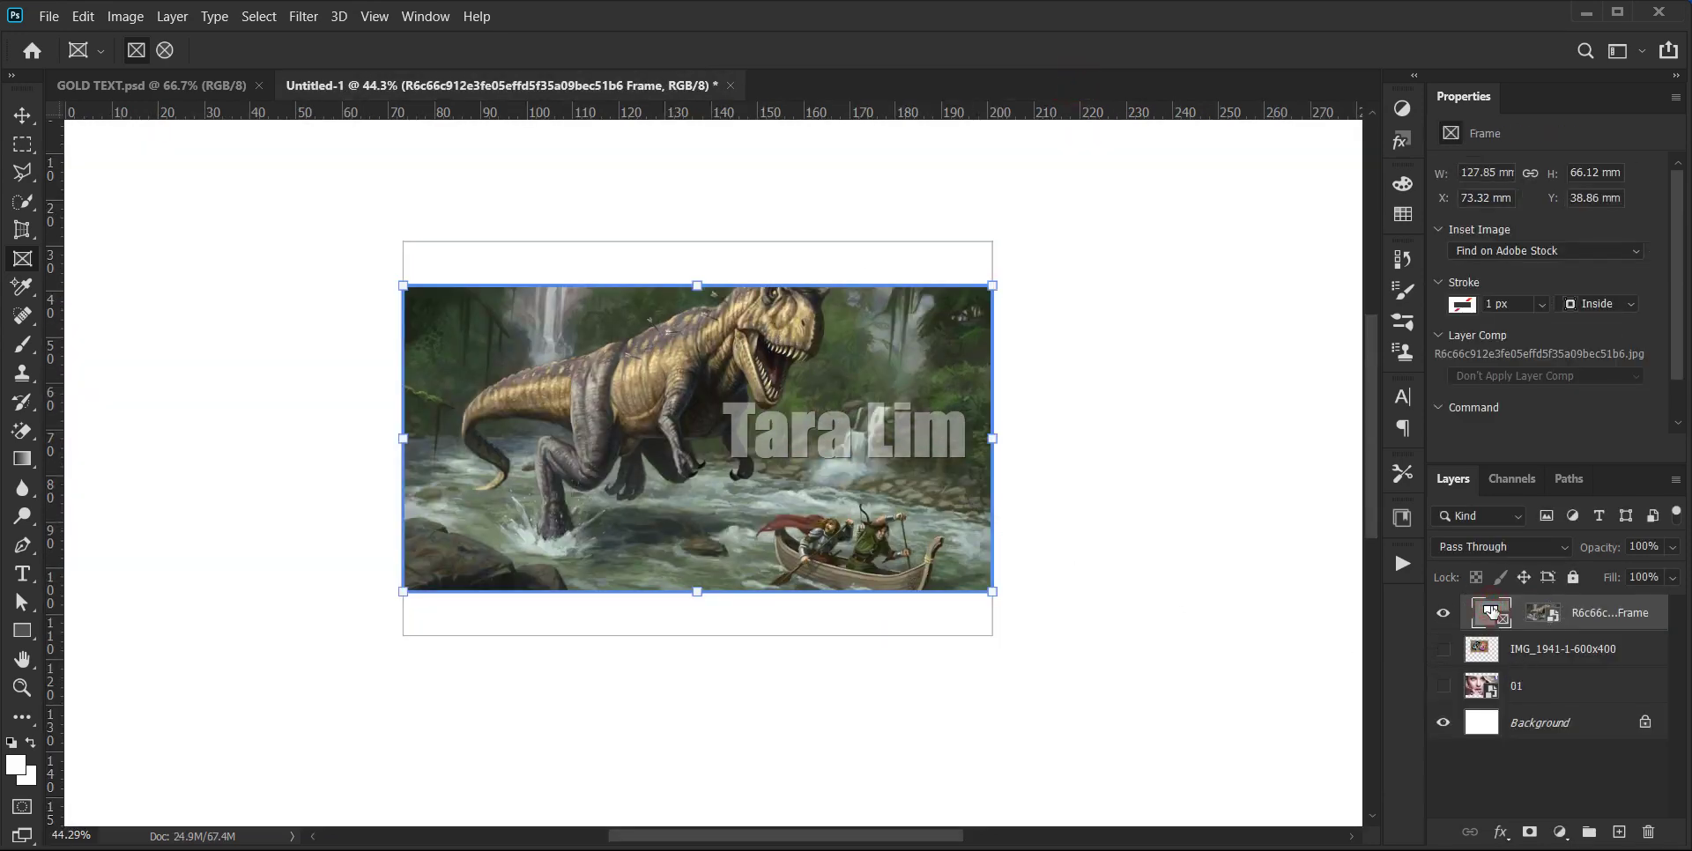
{"action": "left_click", "coordinate": [1544, 614]}
{"action": "key", "text": "v"}
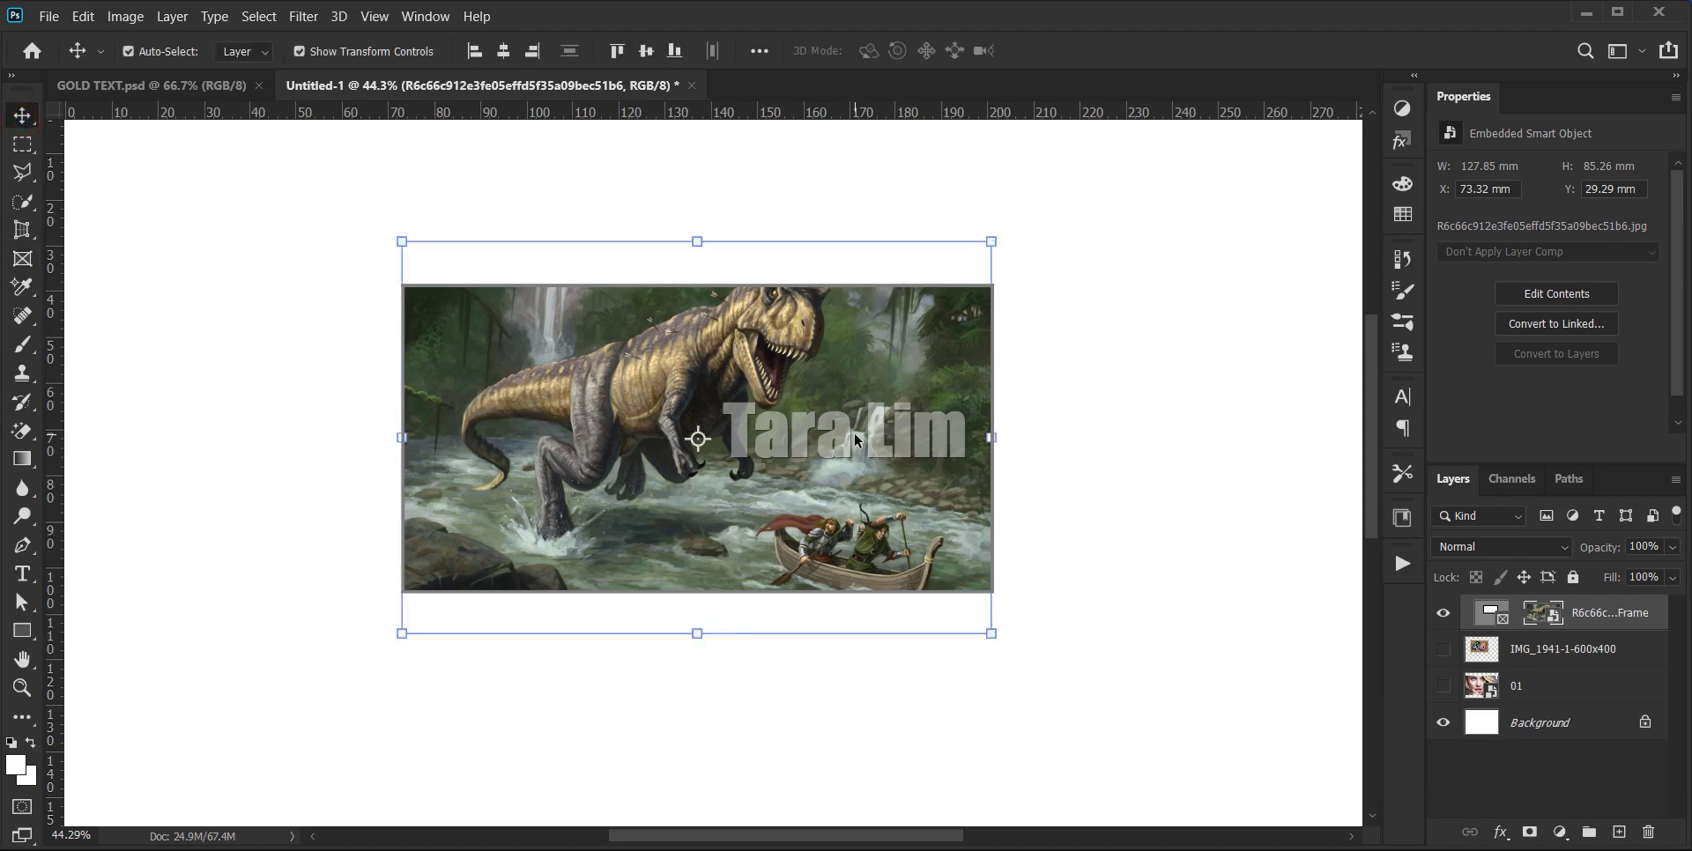
{"action": "mouse_move", "coordinate": [856, 438]}
{"action": "left_mouse_down"}
{"action": "mouse_move", "coordinate": [856, 457]}
{"action": "mouse_move", "coordinate": [856, 439]}
{"action": "left_mouse_up"}
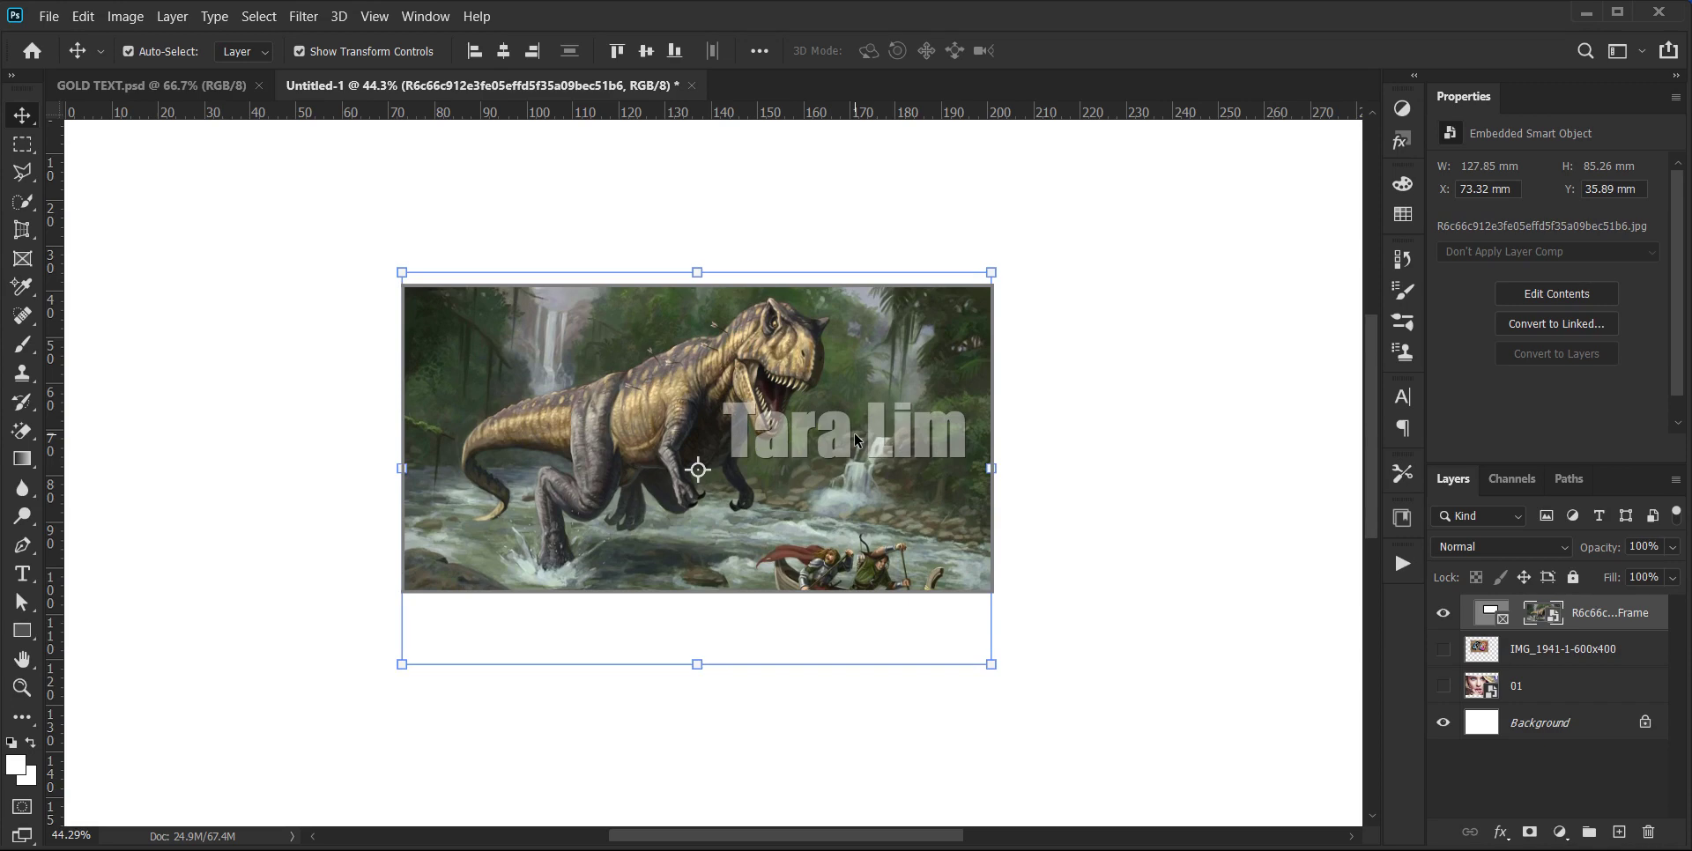
{"action": "left_click", "coordinate": [1133, 353]}
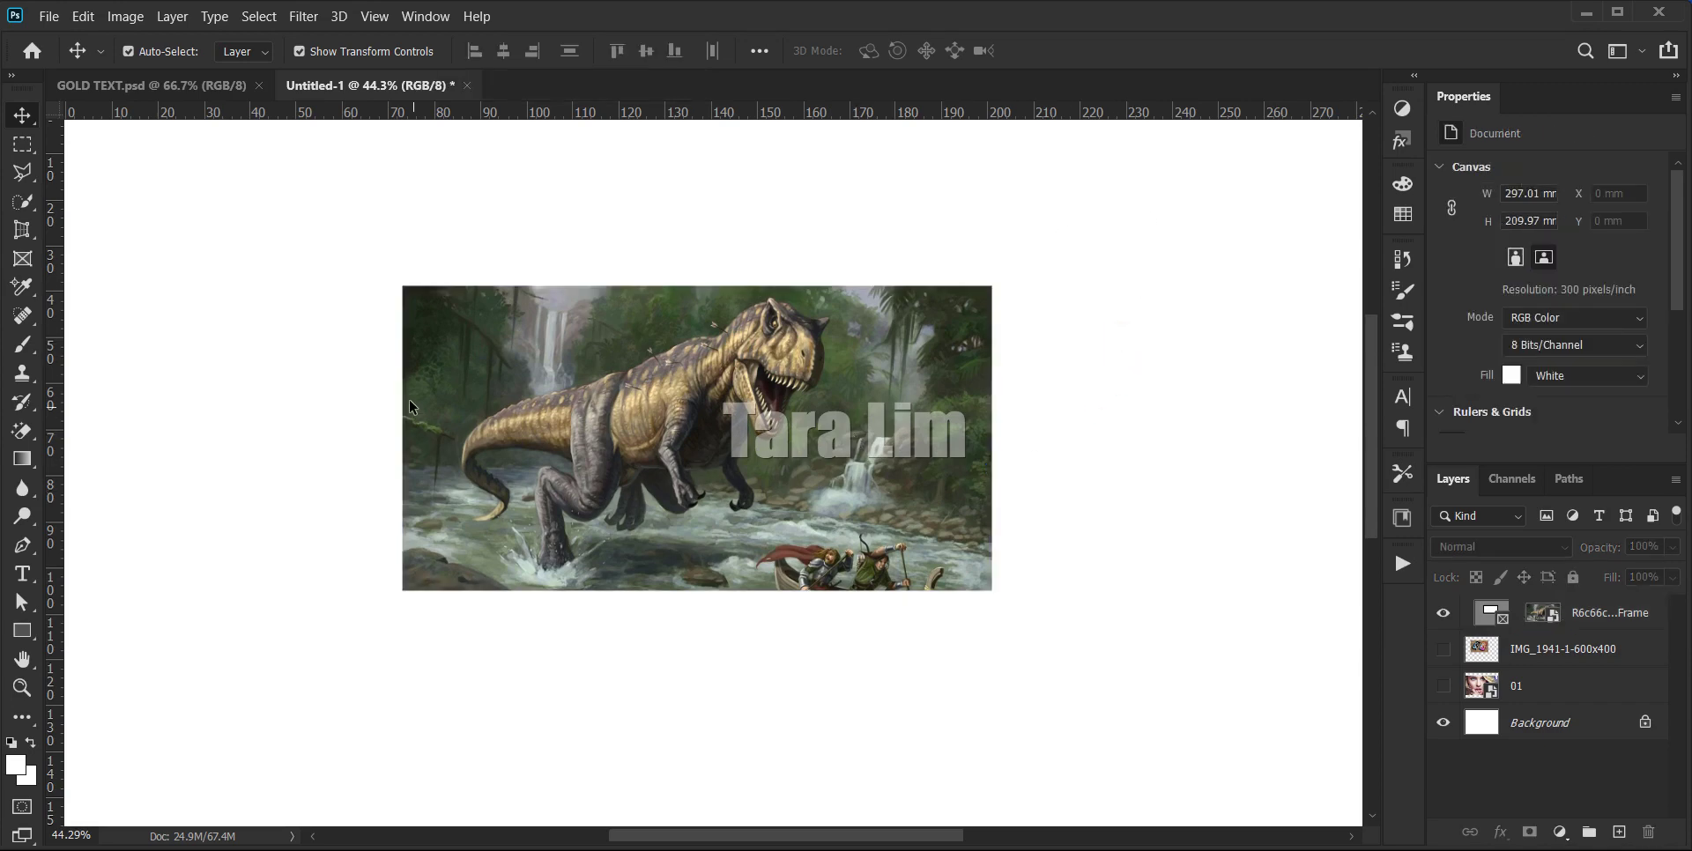
- Narrow the dinosaur frame by pulling its left and right edges inward
{"action": "left_click", "coordinate": [531, 311]}
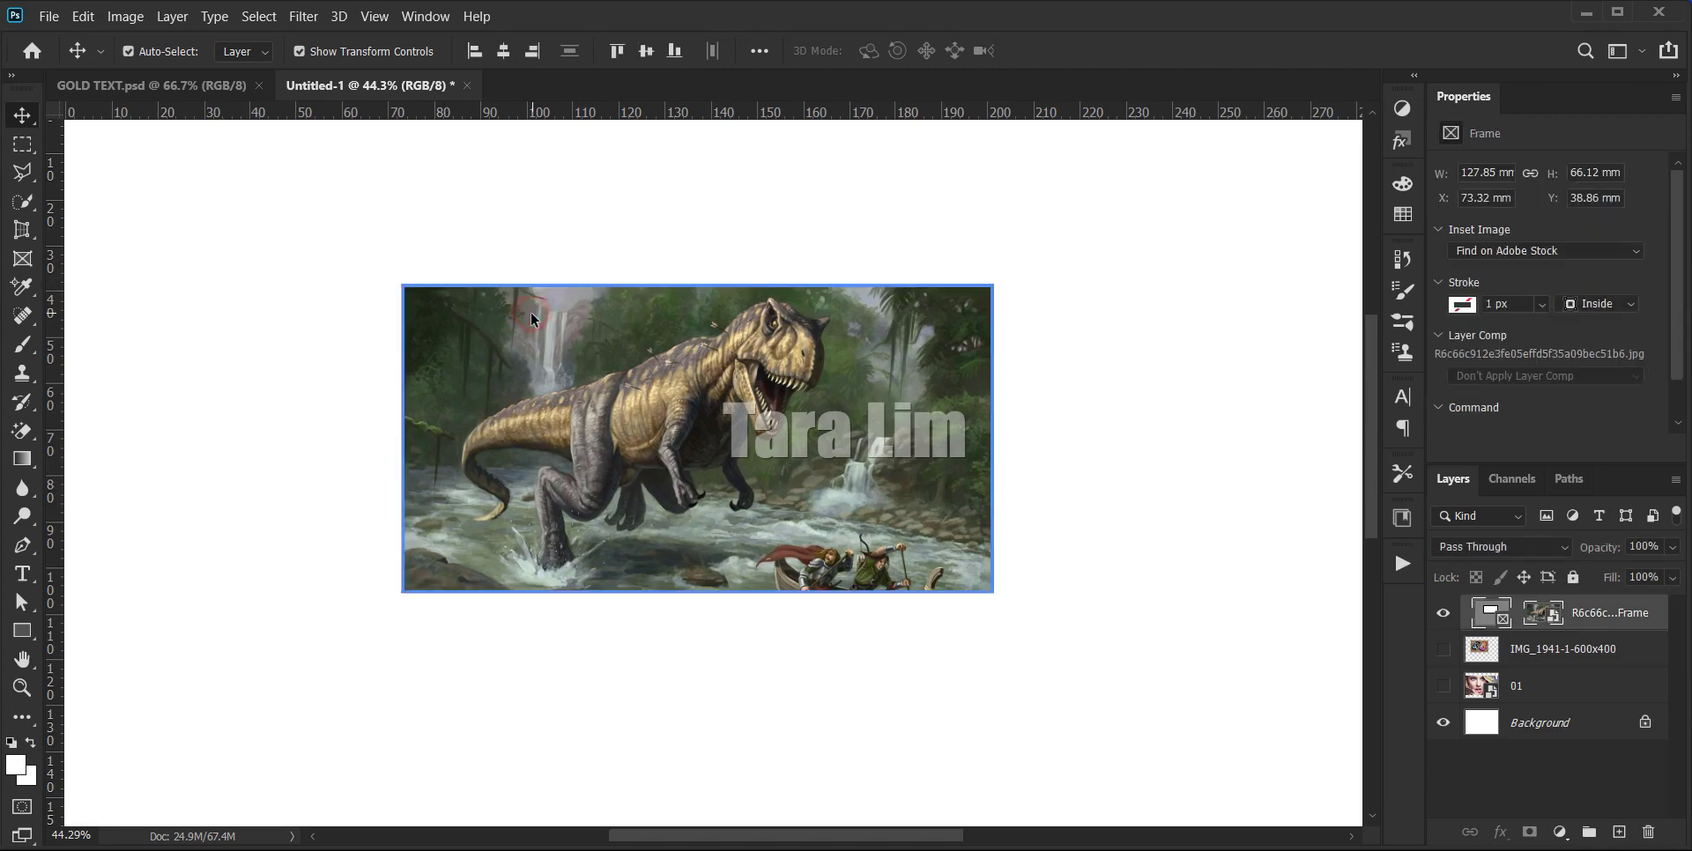
{"action": "left_click", "coordinate": [1491, 612]}
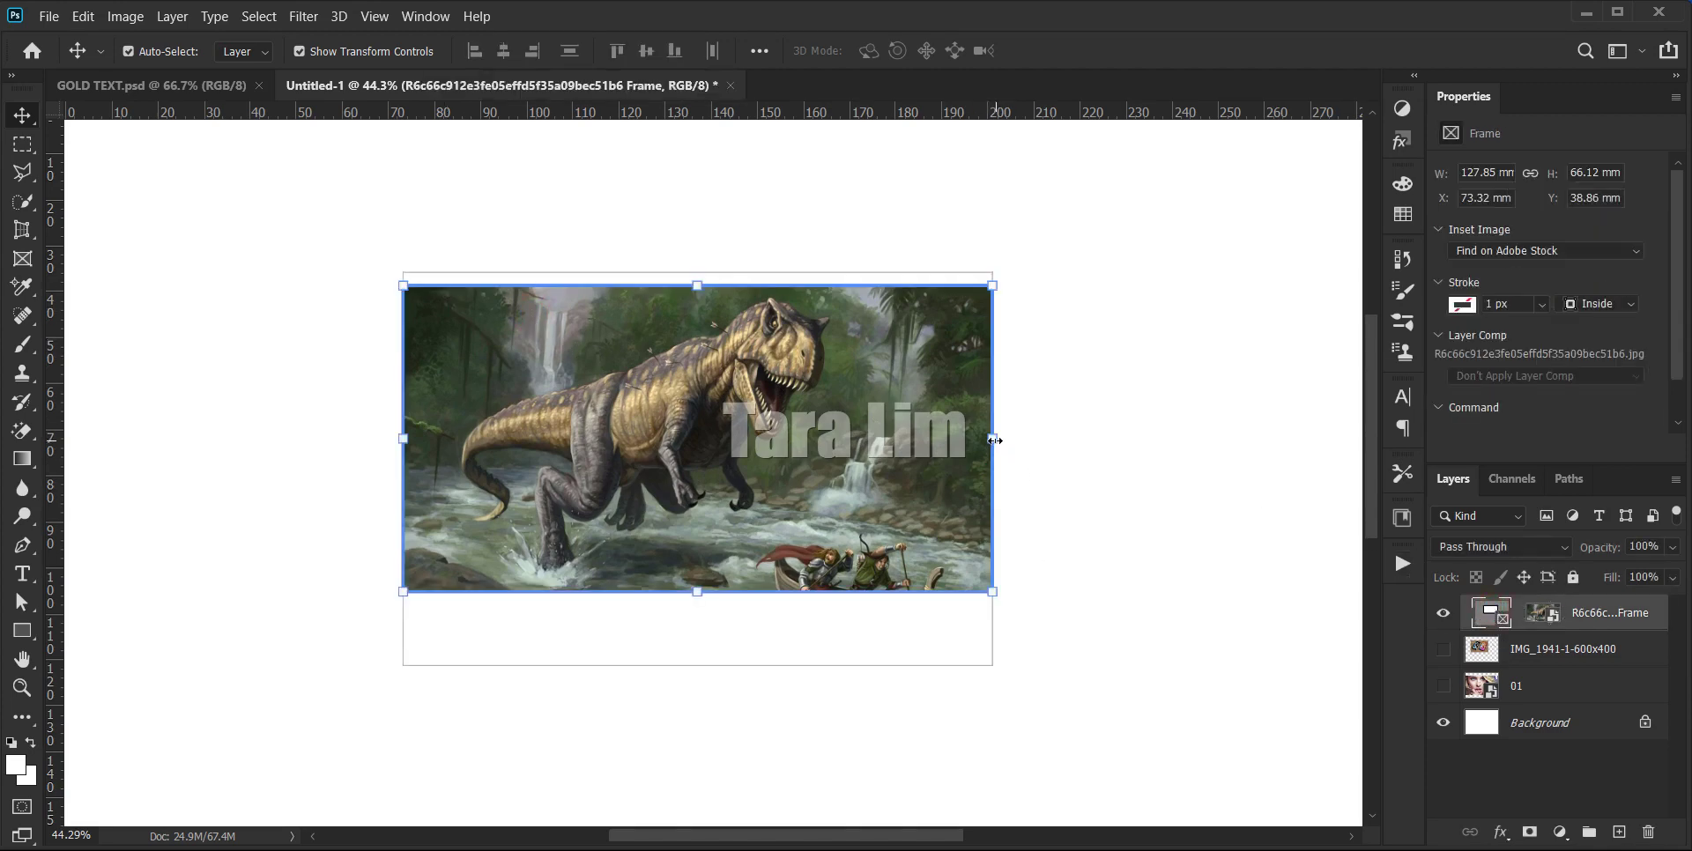
{"action": "left_click_drag", "start_coordinate": [990, 438], "coordinate": [905, 438]}
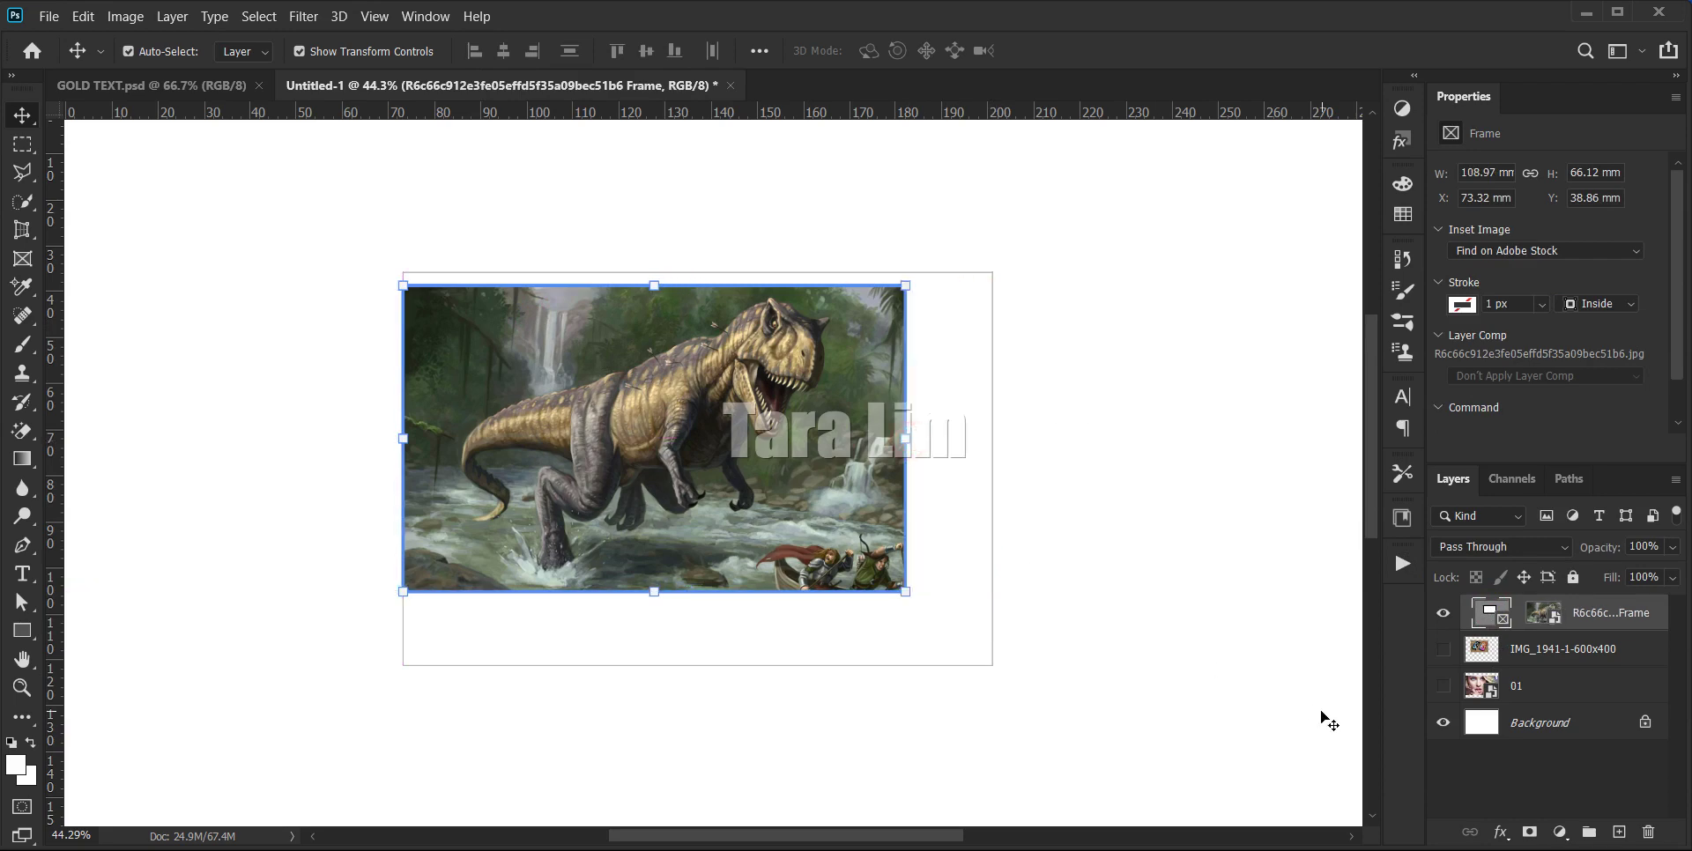
{"action": "left_click_drag", "start_coordinate": [403, 438], "coordinate": [442, 438]}
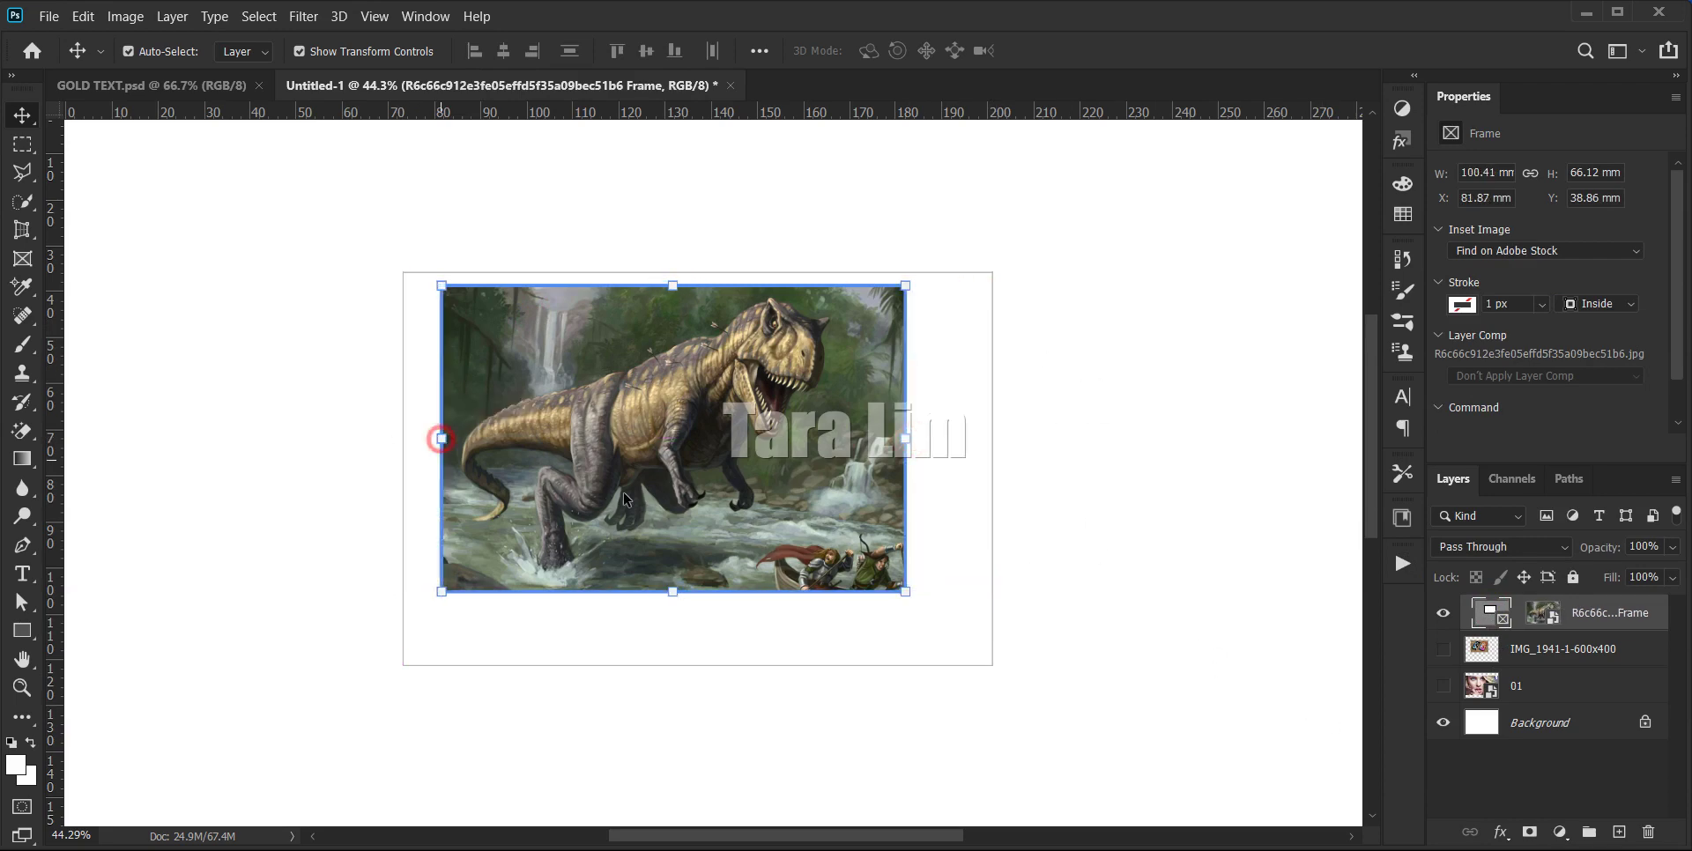
{"action": "left_click", "coordinate": [1132, 388]}
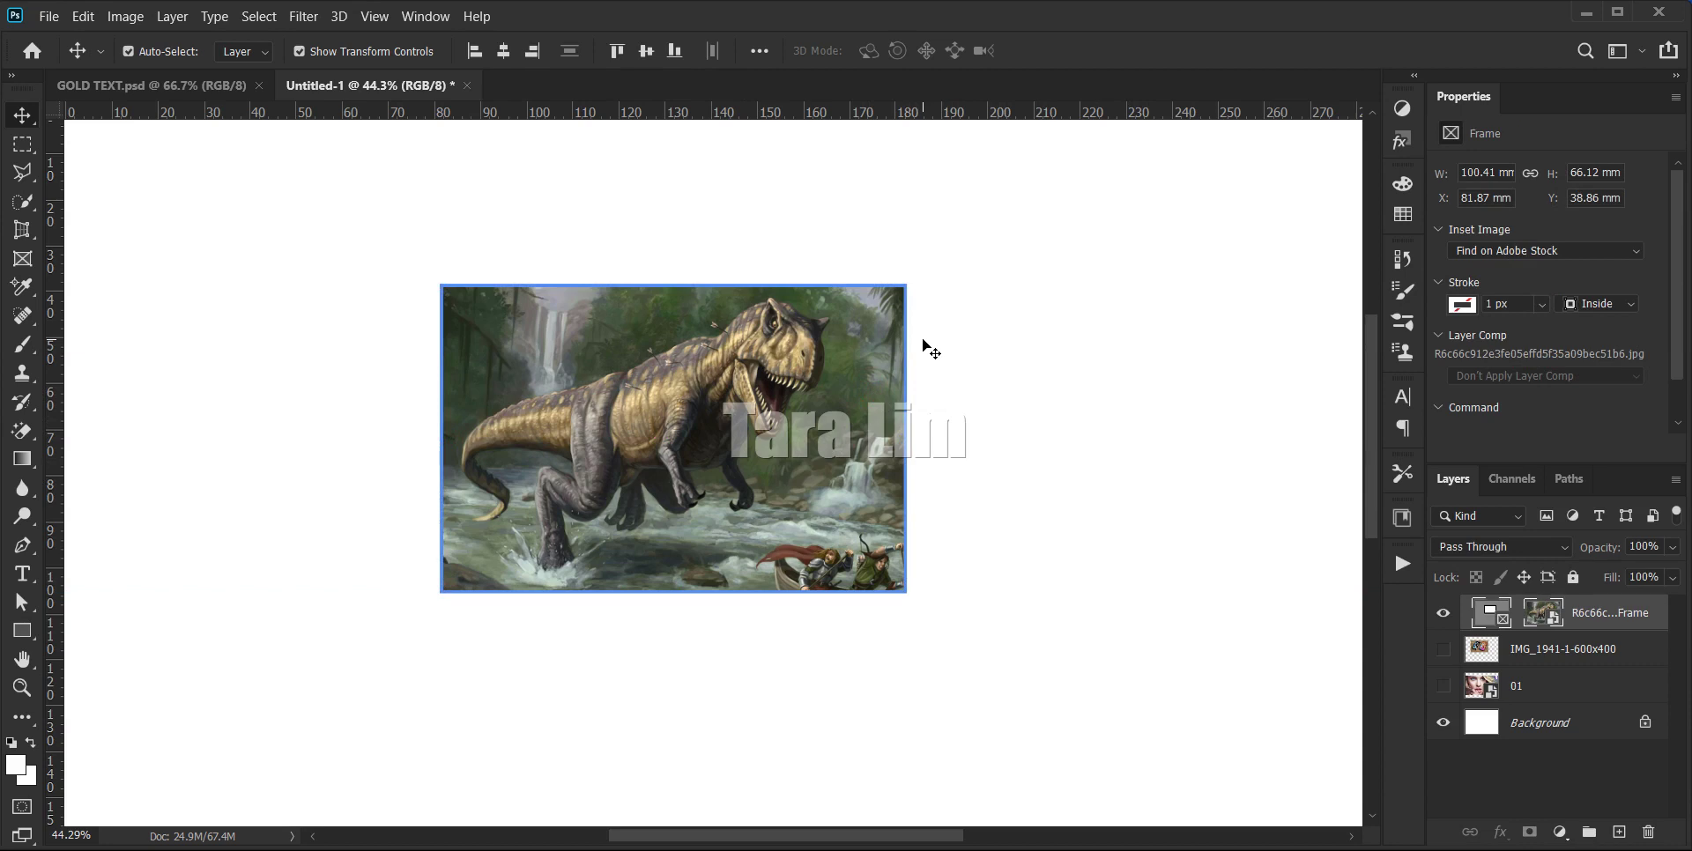
- Scale the dinosaur picture down to about 74% inside the frame and commit
{"action": "left_click", "coordinate": [1545, 611]}
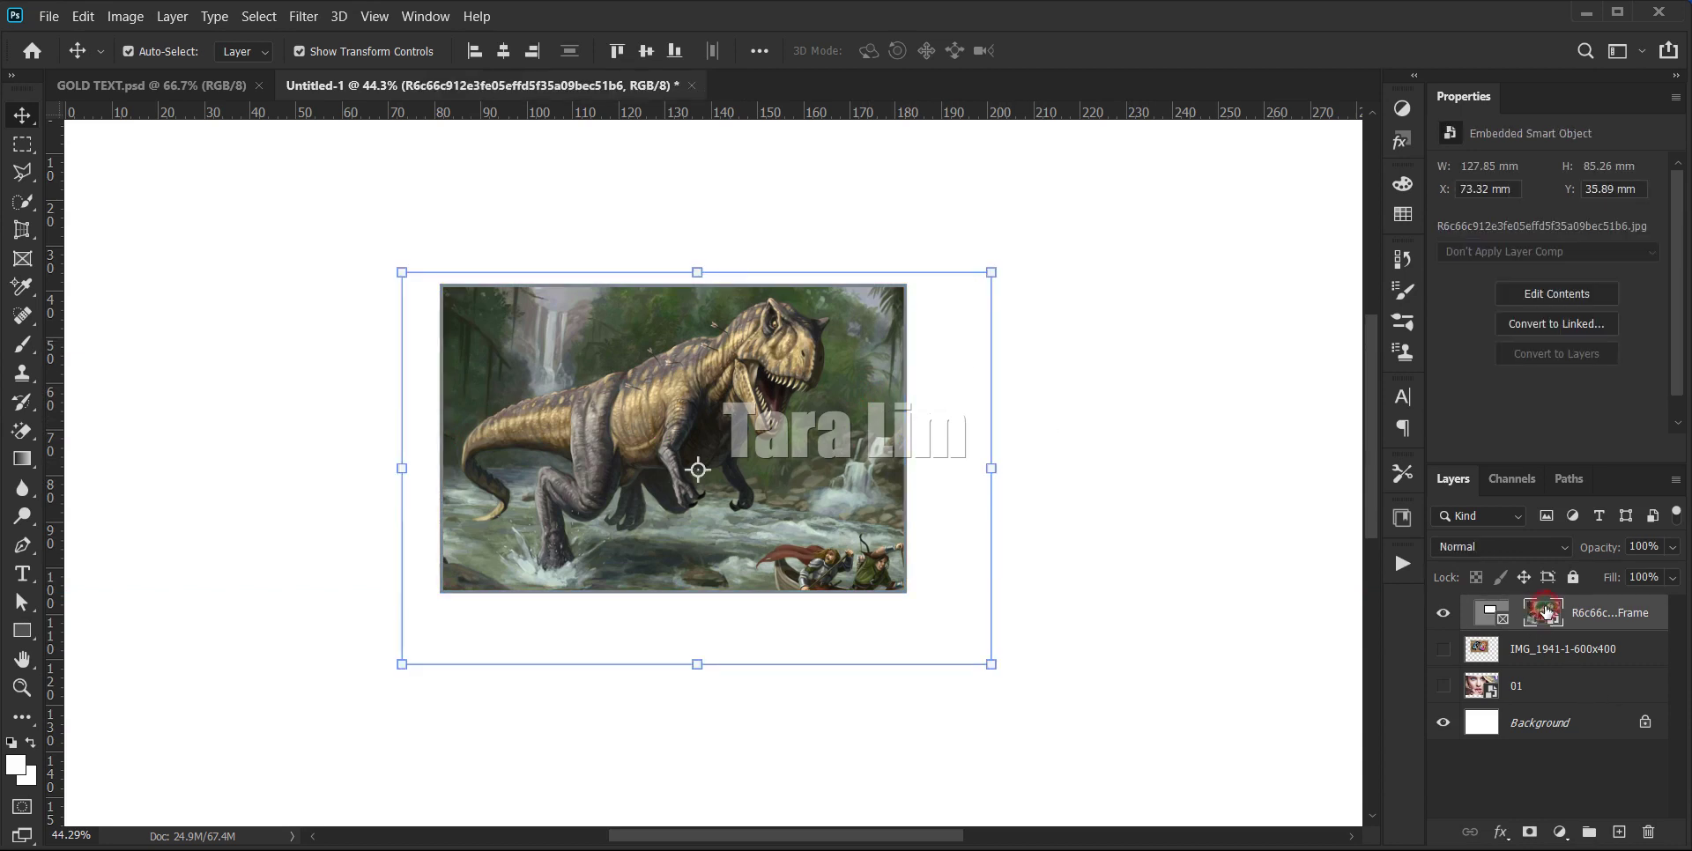
{"action": "left_click_drag", "start_coordinate": [991, 665], "coordinate": [913, 612]}
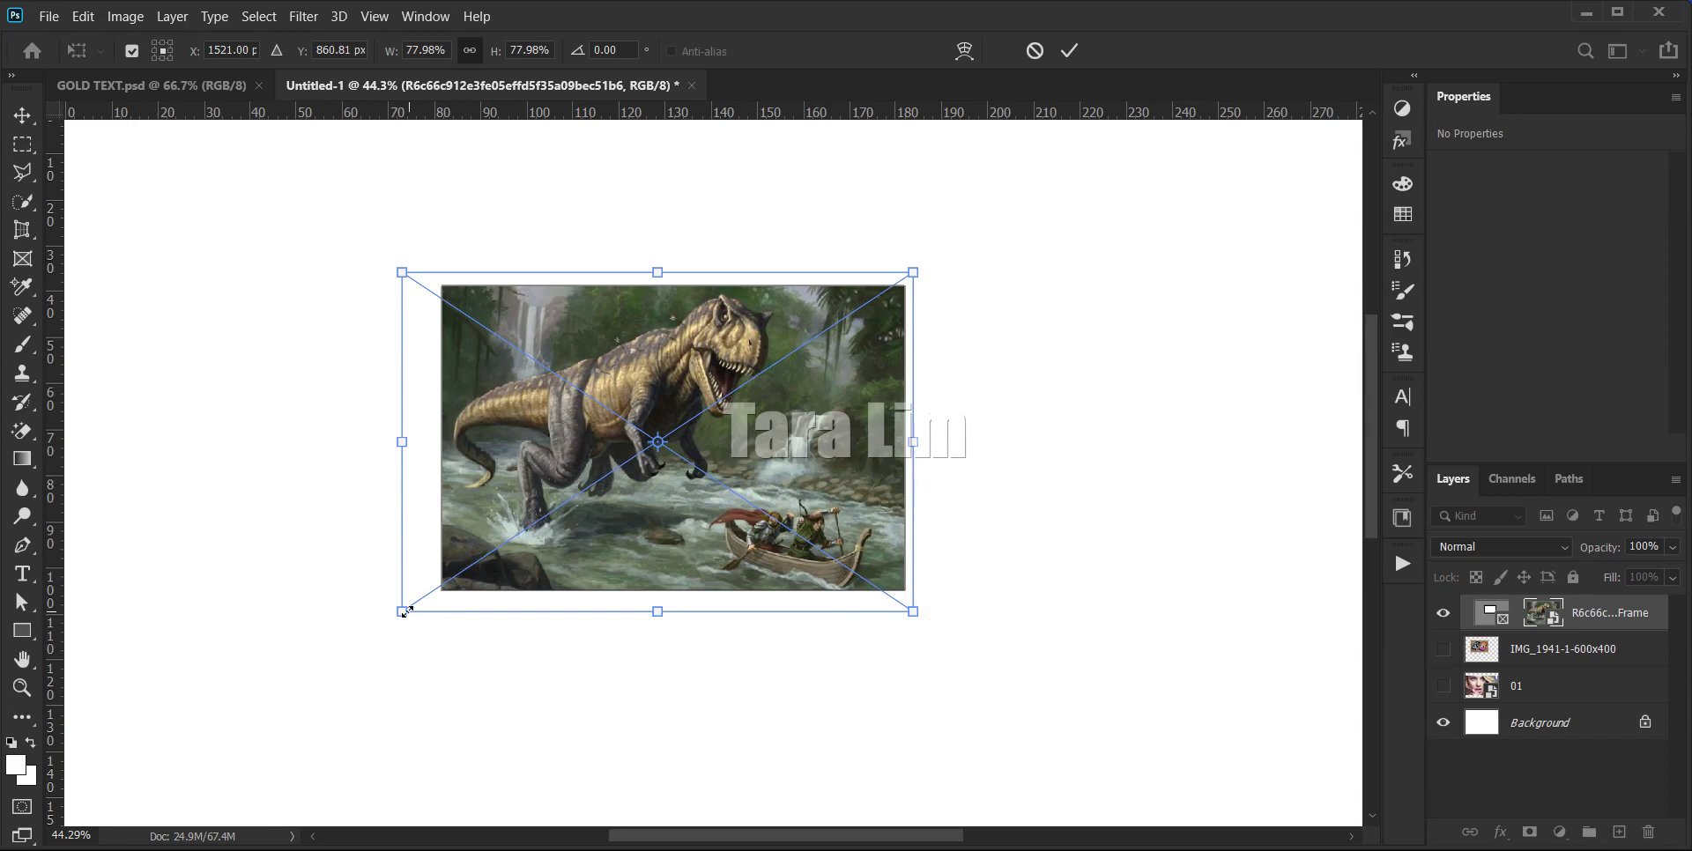
{"action": "left_click_drag", "start_coordinate": [404, 611], "coordinate": [429, 600]}
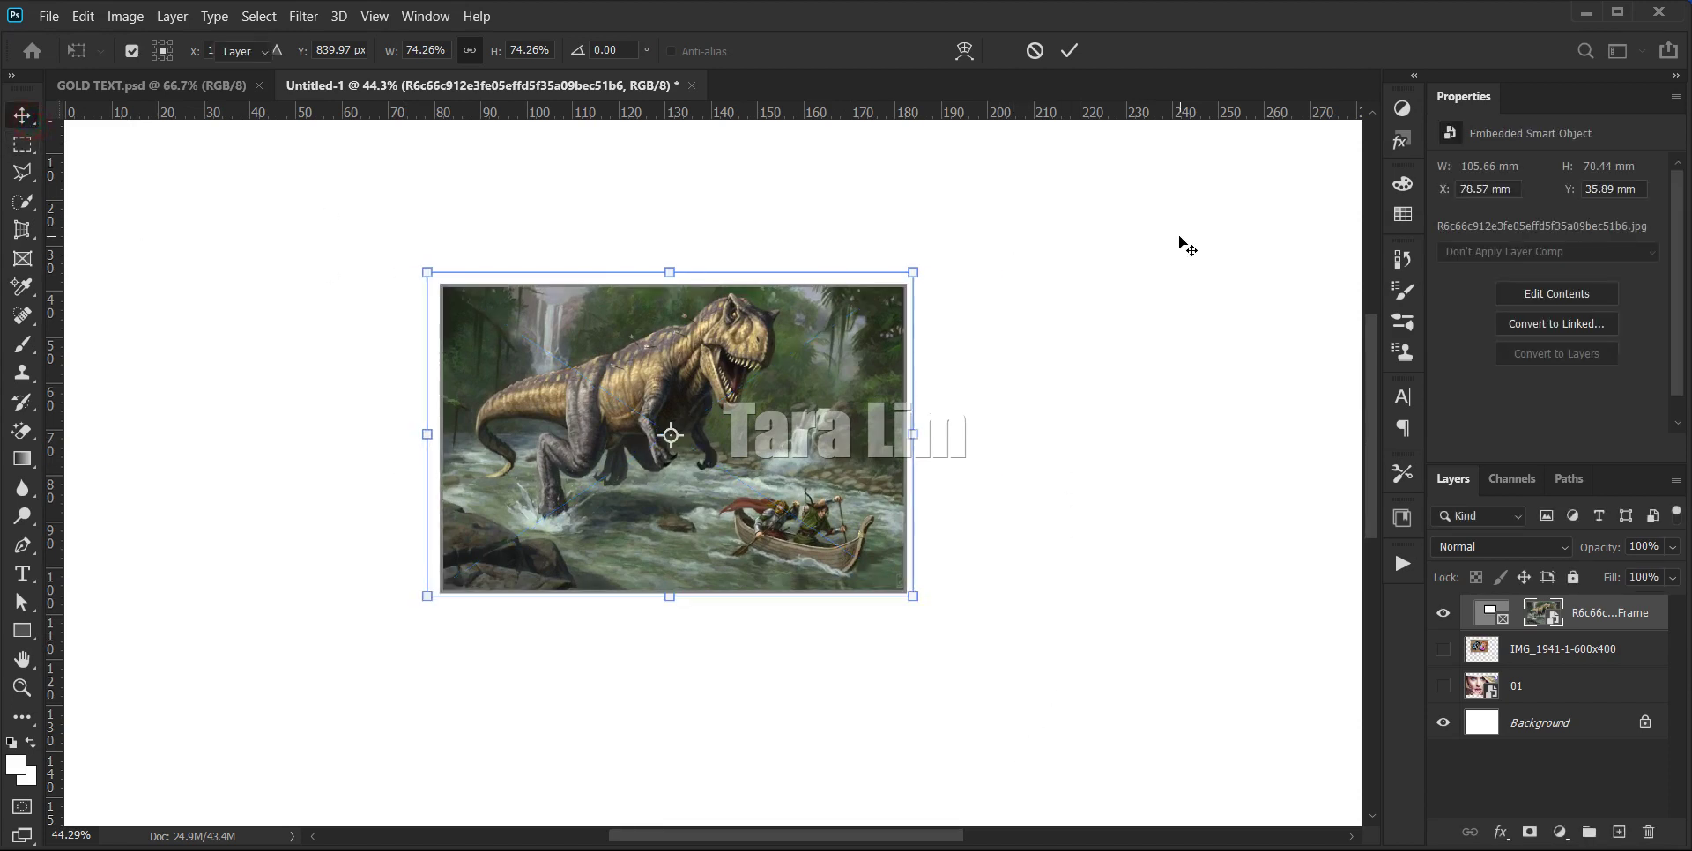
{"action": "left_click", "coordinate": [1153, 287]}
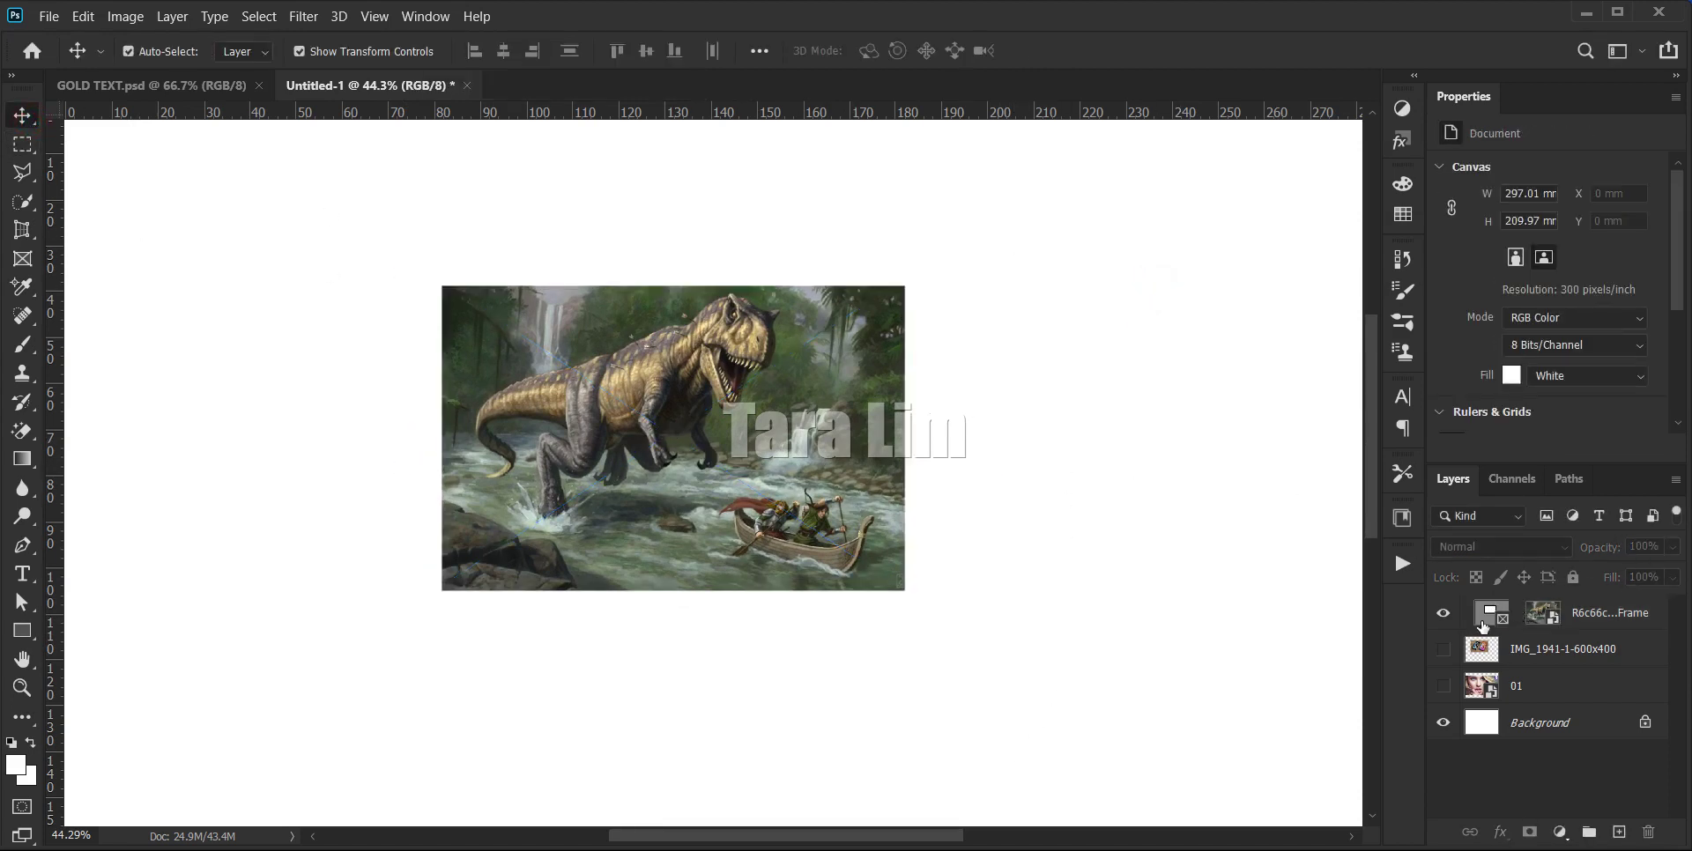
{"action": "left_click", "coordinate": [1543, 611]}
{"action": "left_click", "coordinate": [1543, 611]}
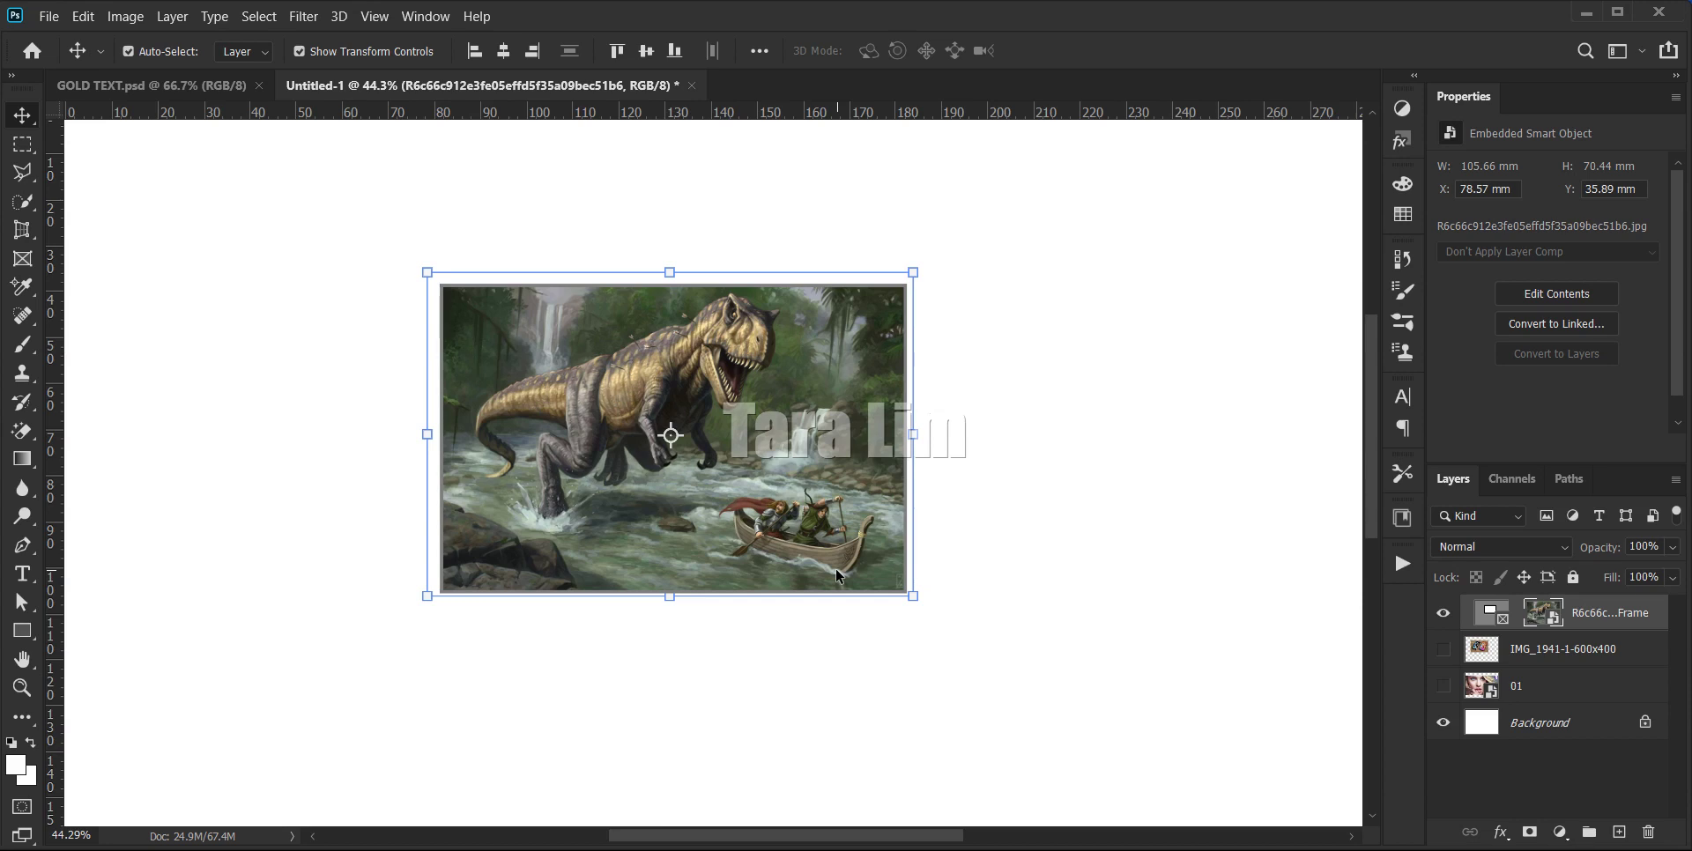
- Select the Frame, IMG_1941-1-600x400 and 01 layers together and delete them, confirming Yes
{"action": "left_click", "coordinate": [305, 263]}
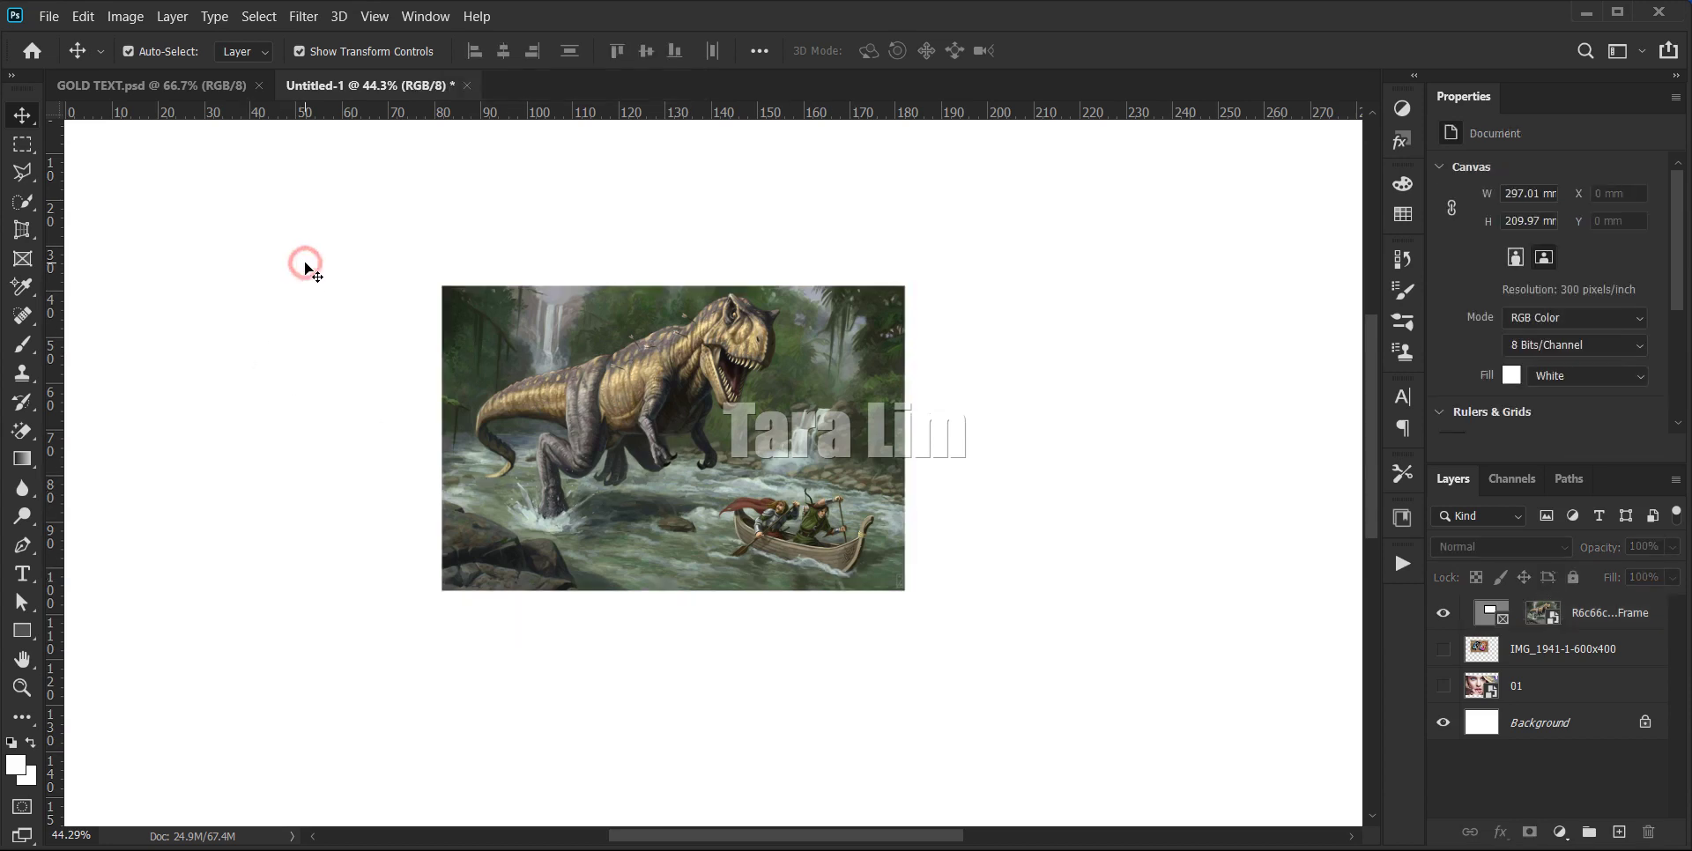
{"action": "left_click", "coordinate": [22, 259]}
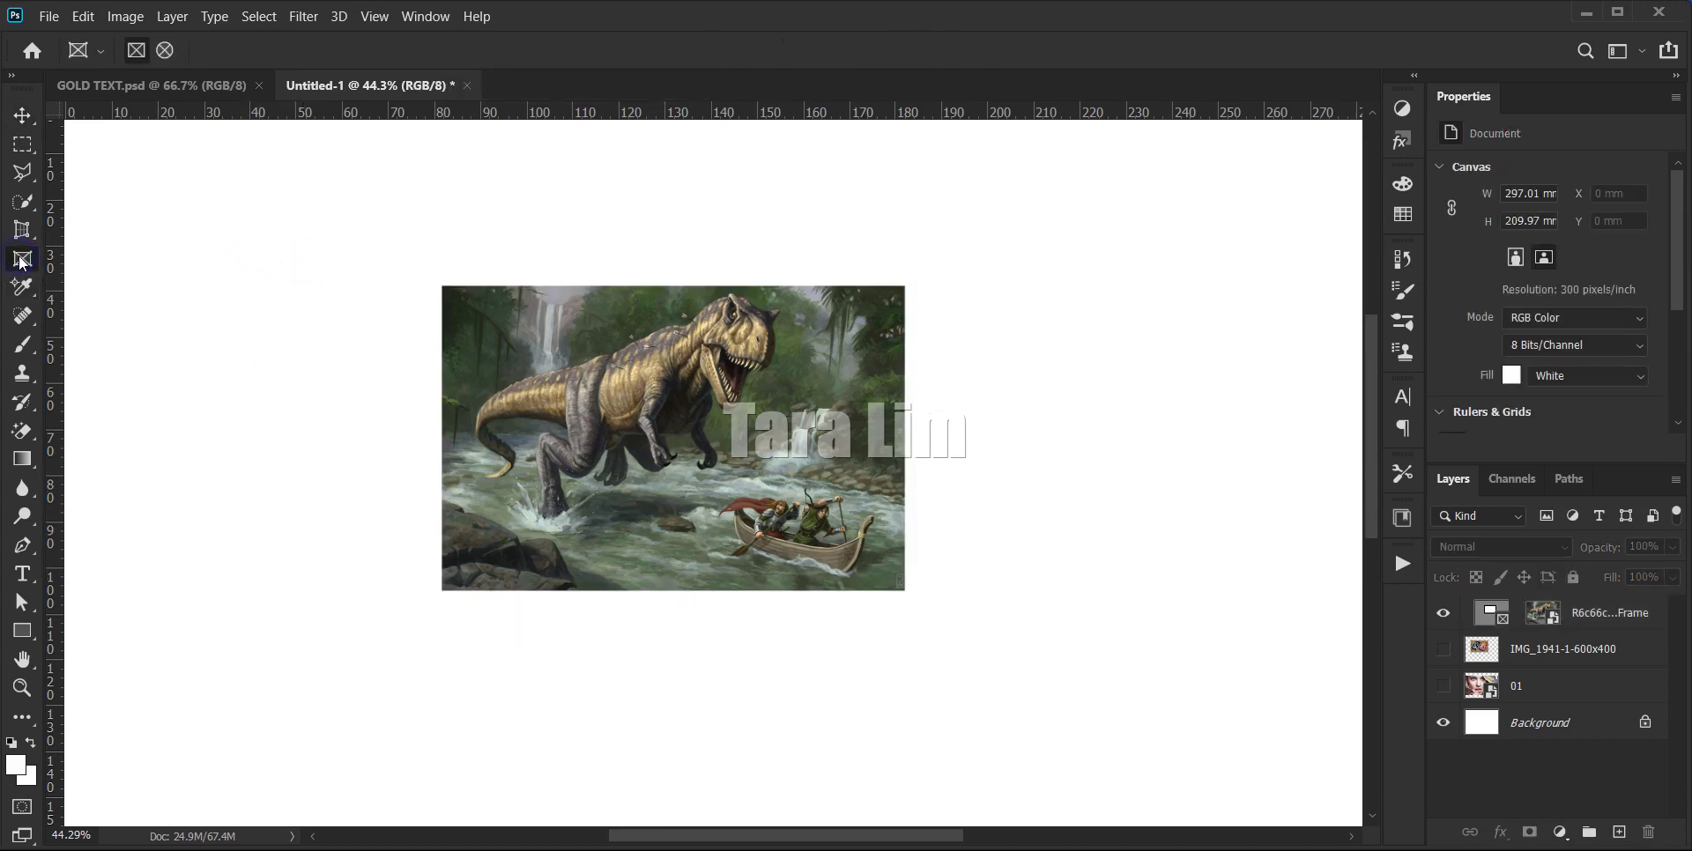
{"action": "key", "text": "v"}
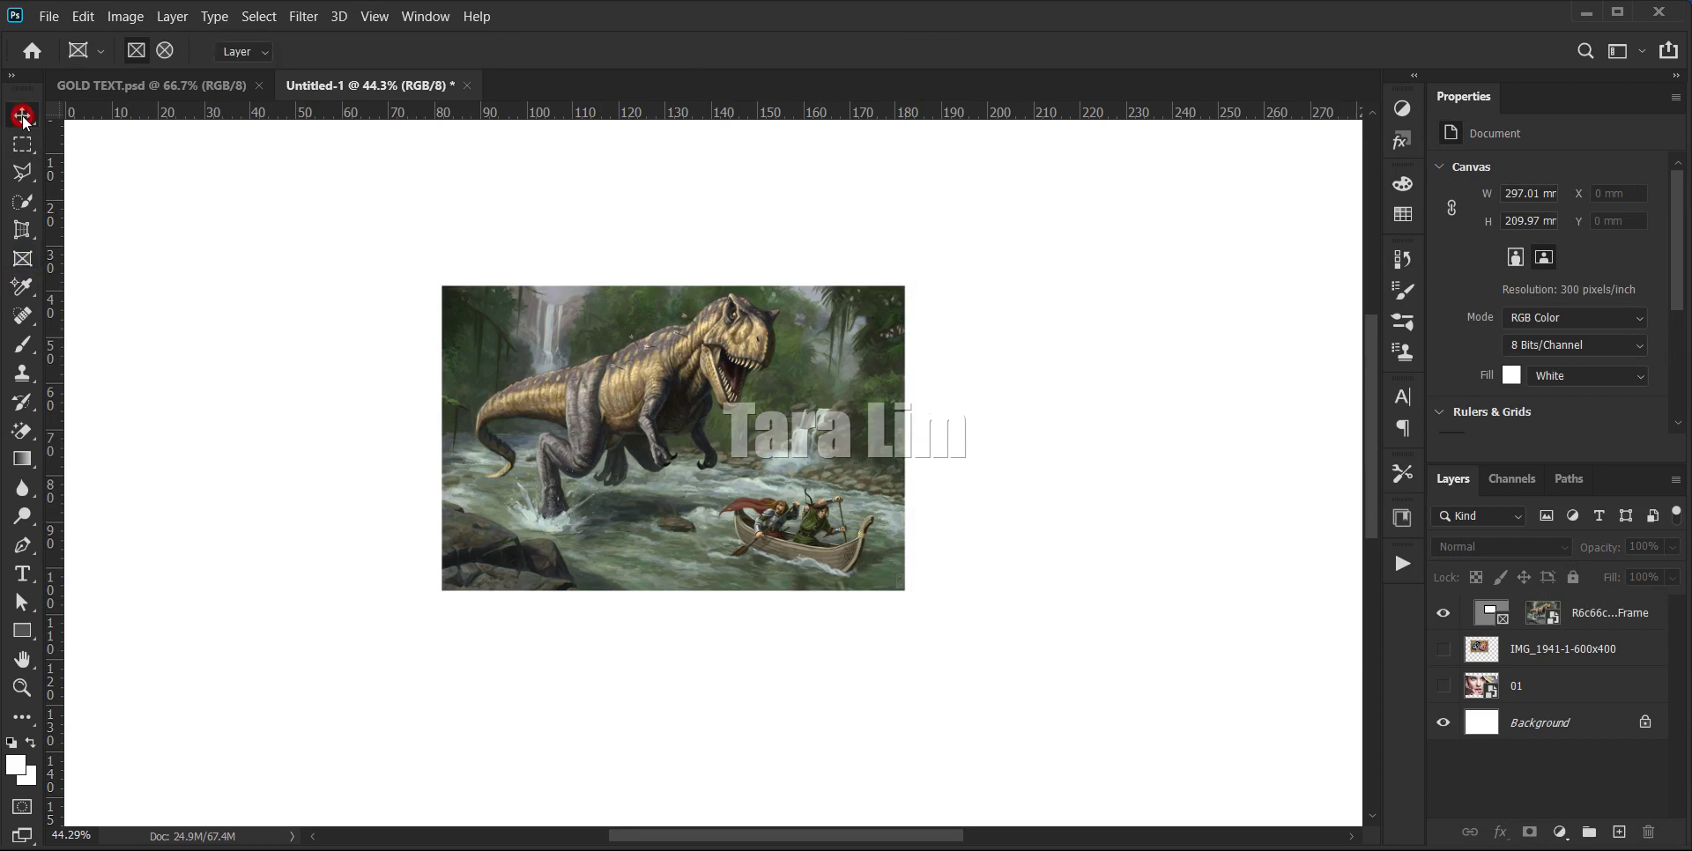
{"action": "left_click", "coordinate": [823, 388]}
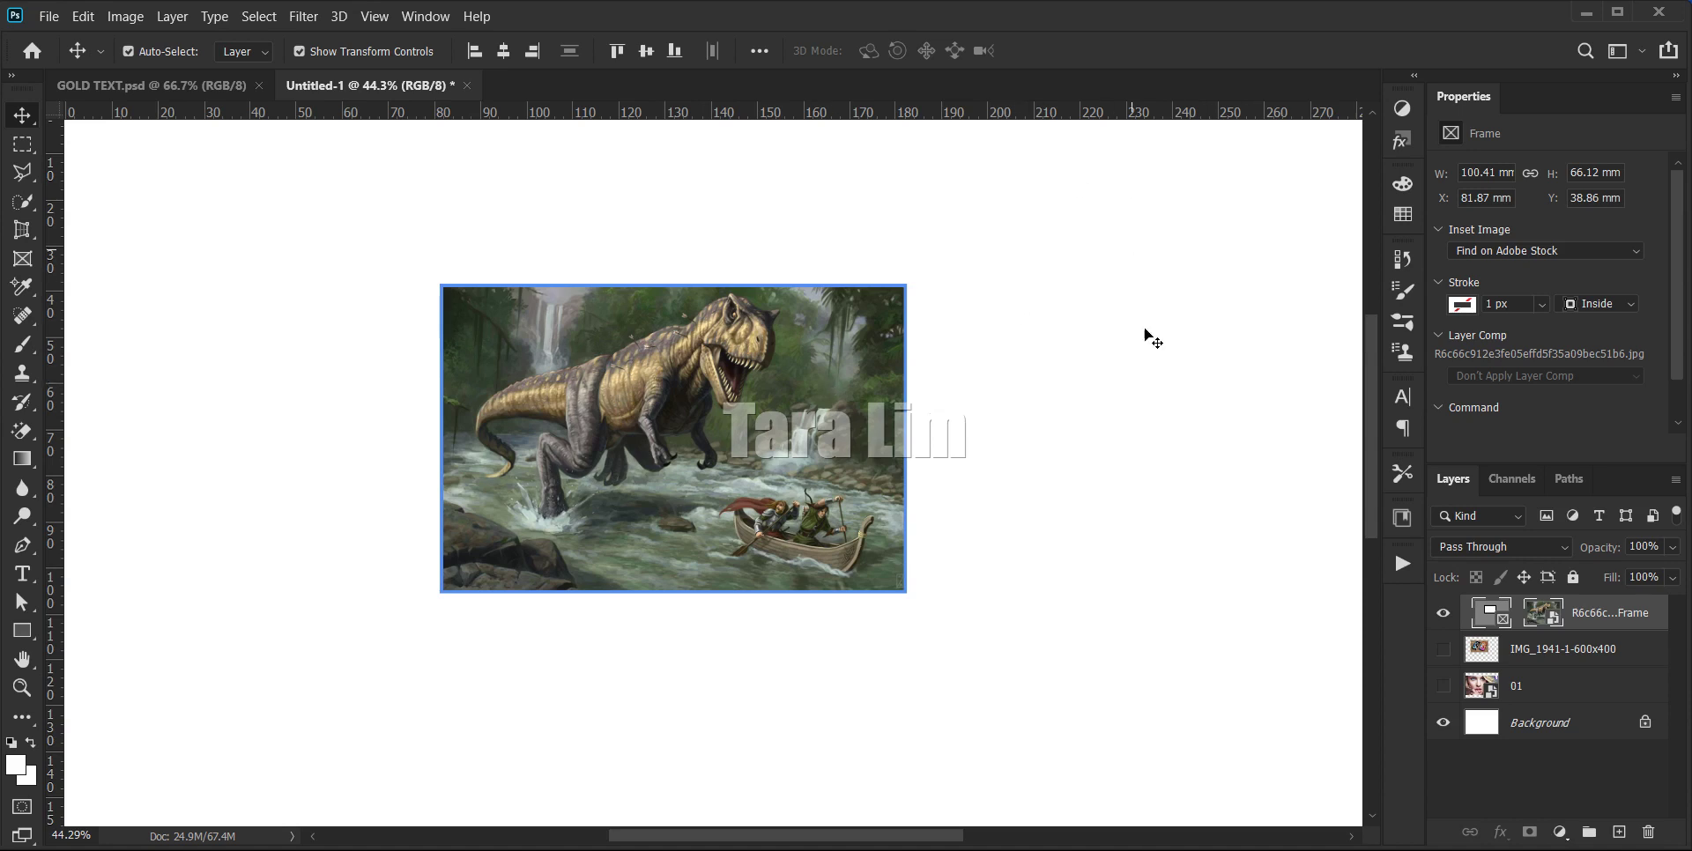
{"action": "left_click", "coordinate": [1579, 692], "text": "shift"}
{"action": "left_click", "coordinate": [1648, 833]}
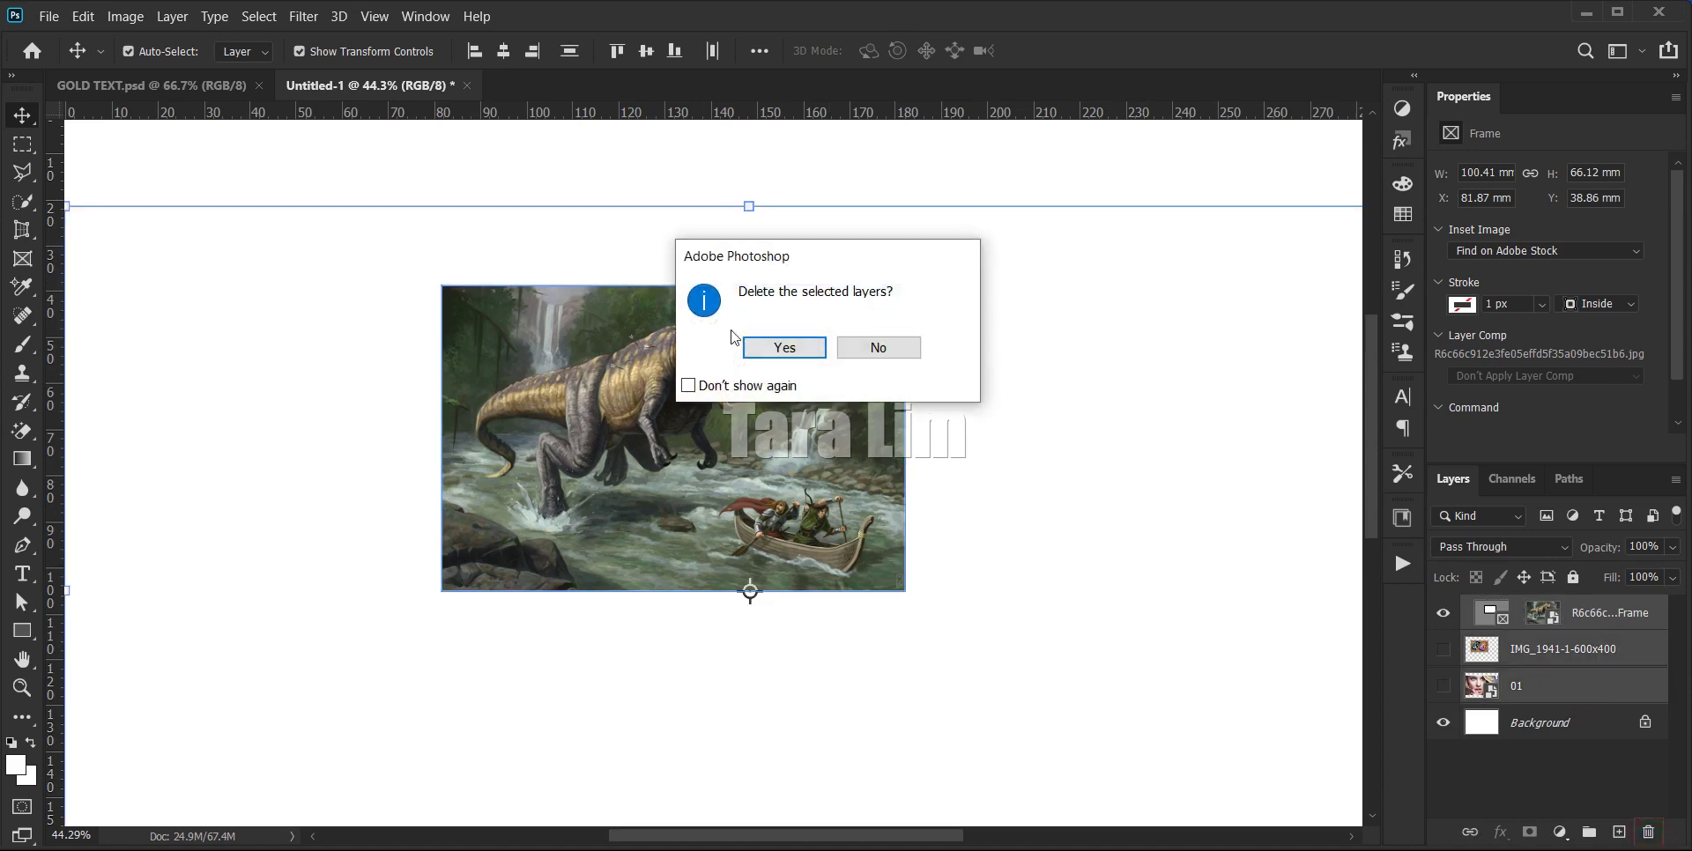
{"action": "left_click", "coordinate": [798, 349]}
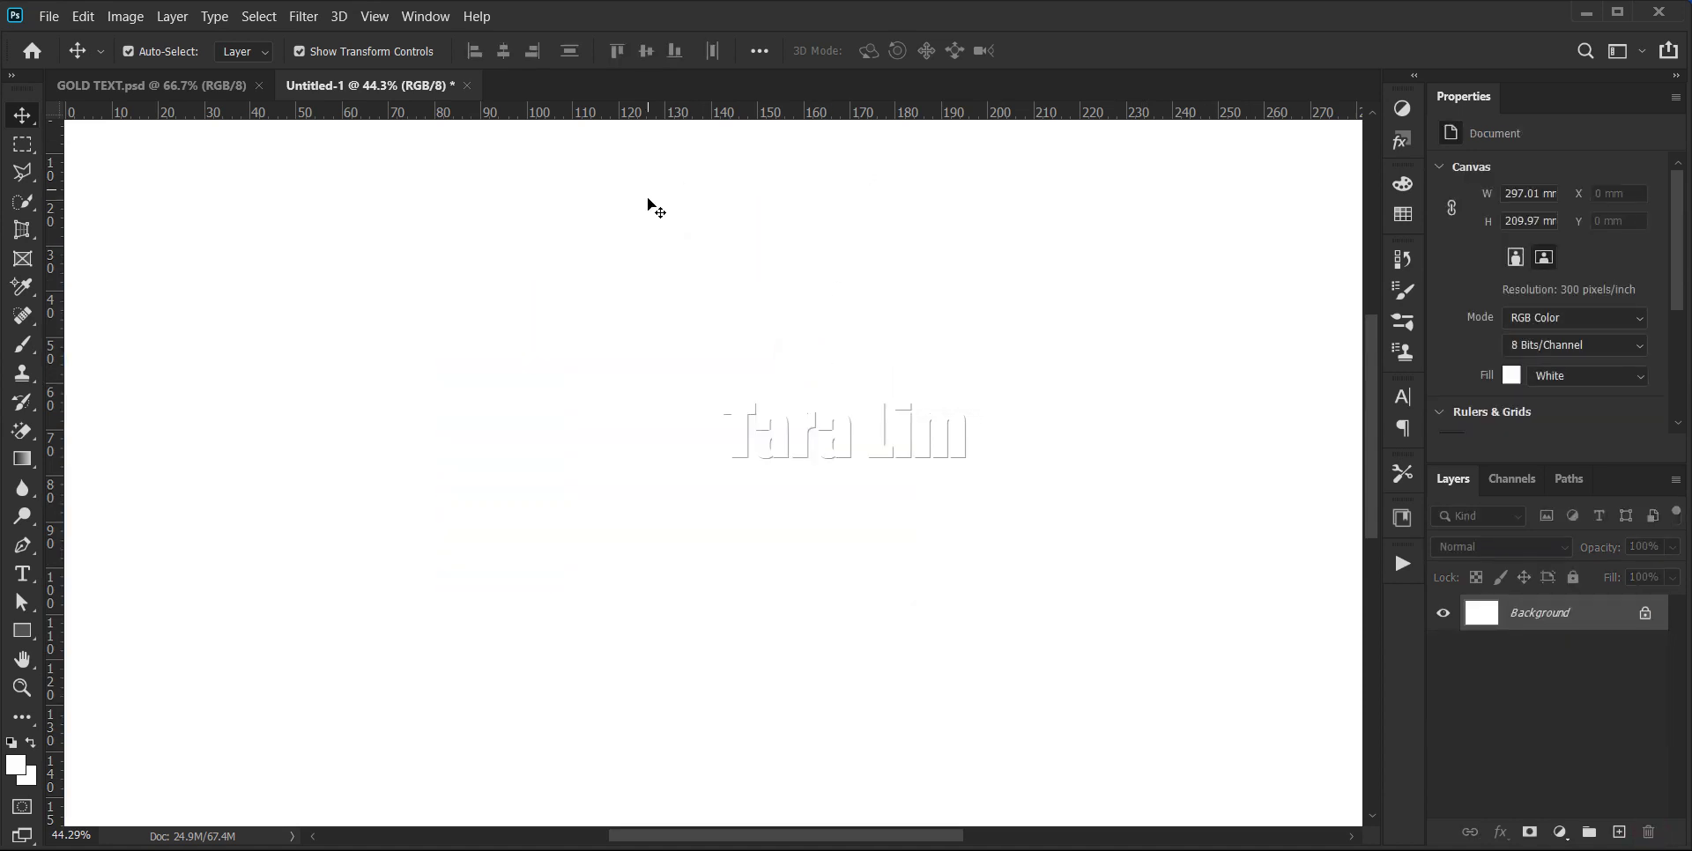
{"action": "scroll", "coordinate": [654, 207], "scroll_direction": "down", "scroll_amount": 1}
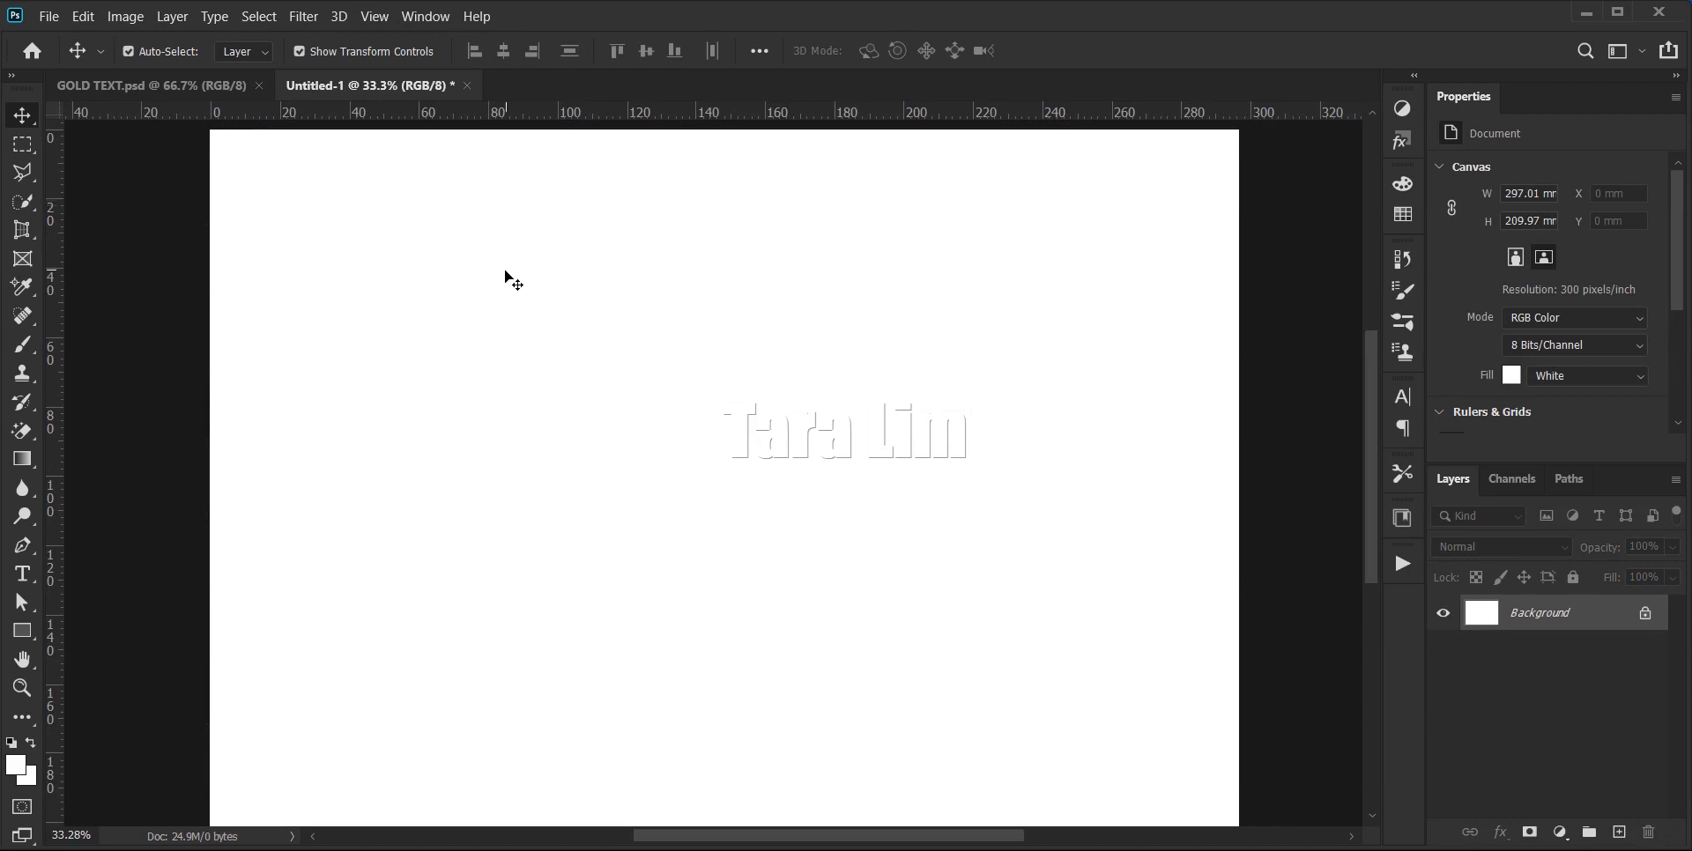
- Pick the Horizontal Type Tool and click near the page's top-left to start a type layer
{"action": "left_click", "coordinate": [24, 578]}
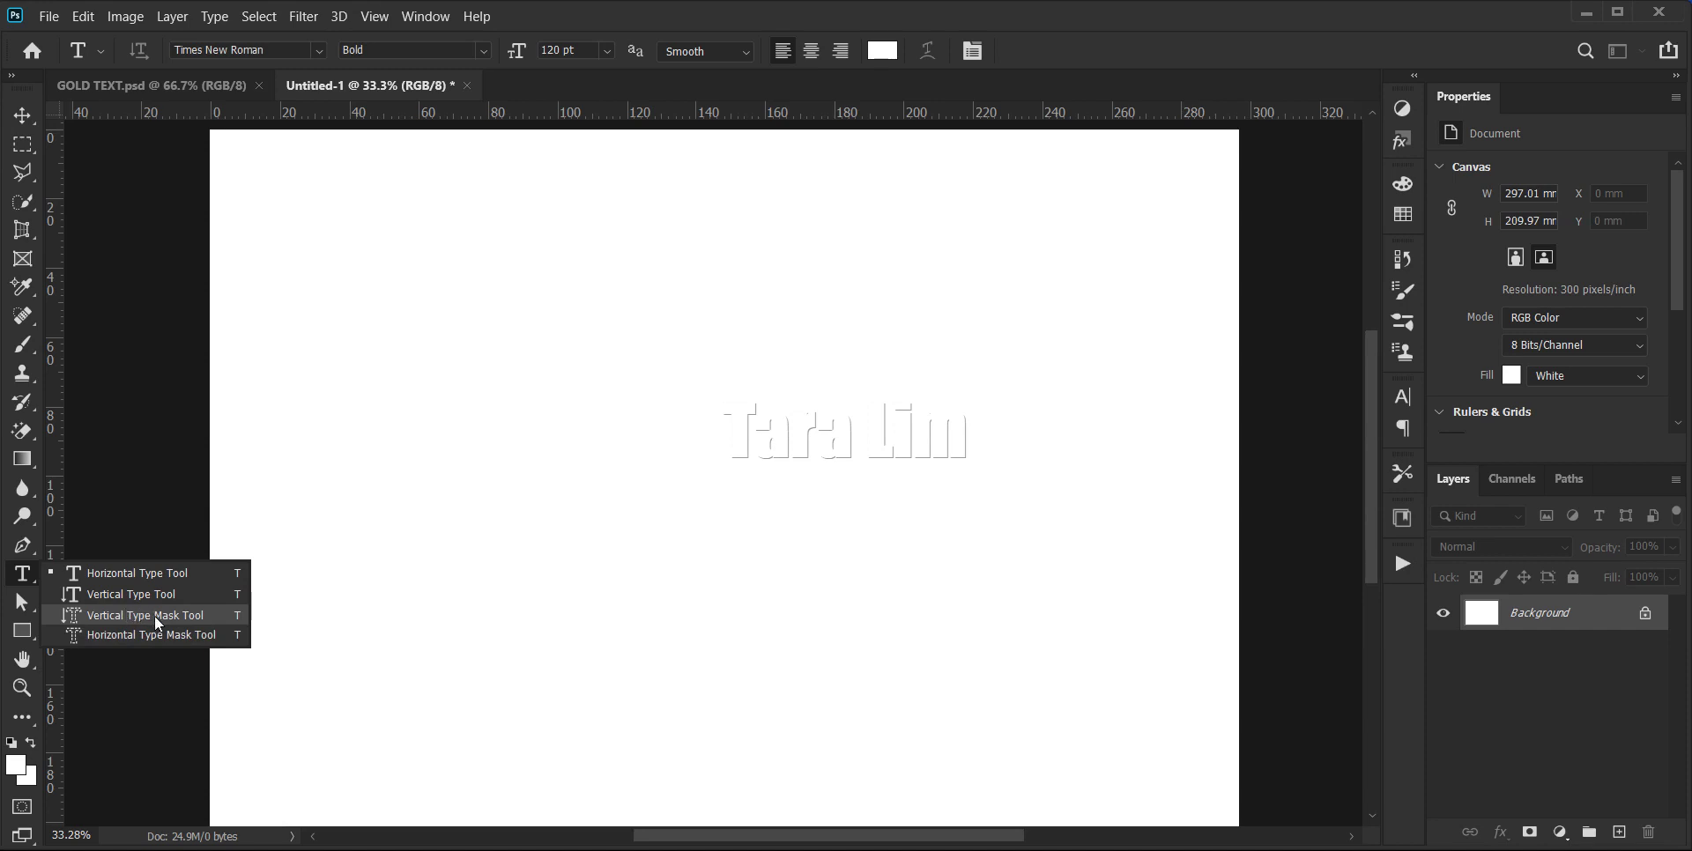
{"action": "left_click", "coordinate": [101, 577]}
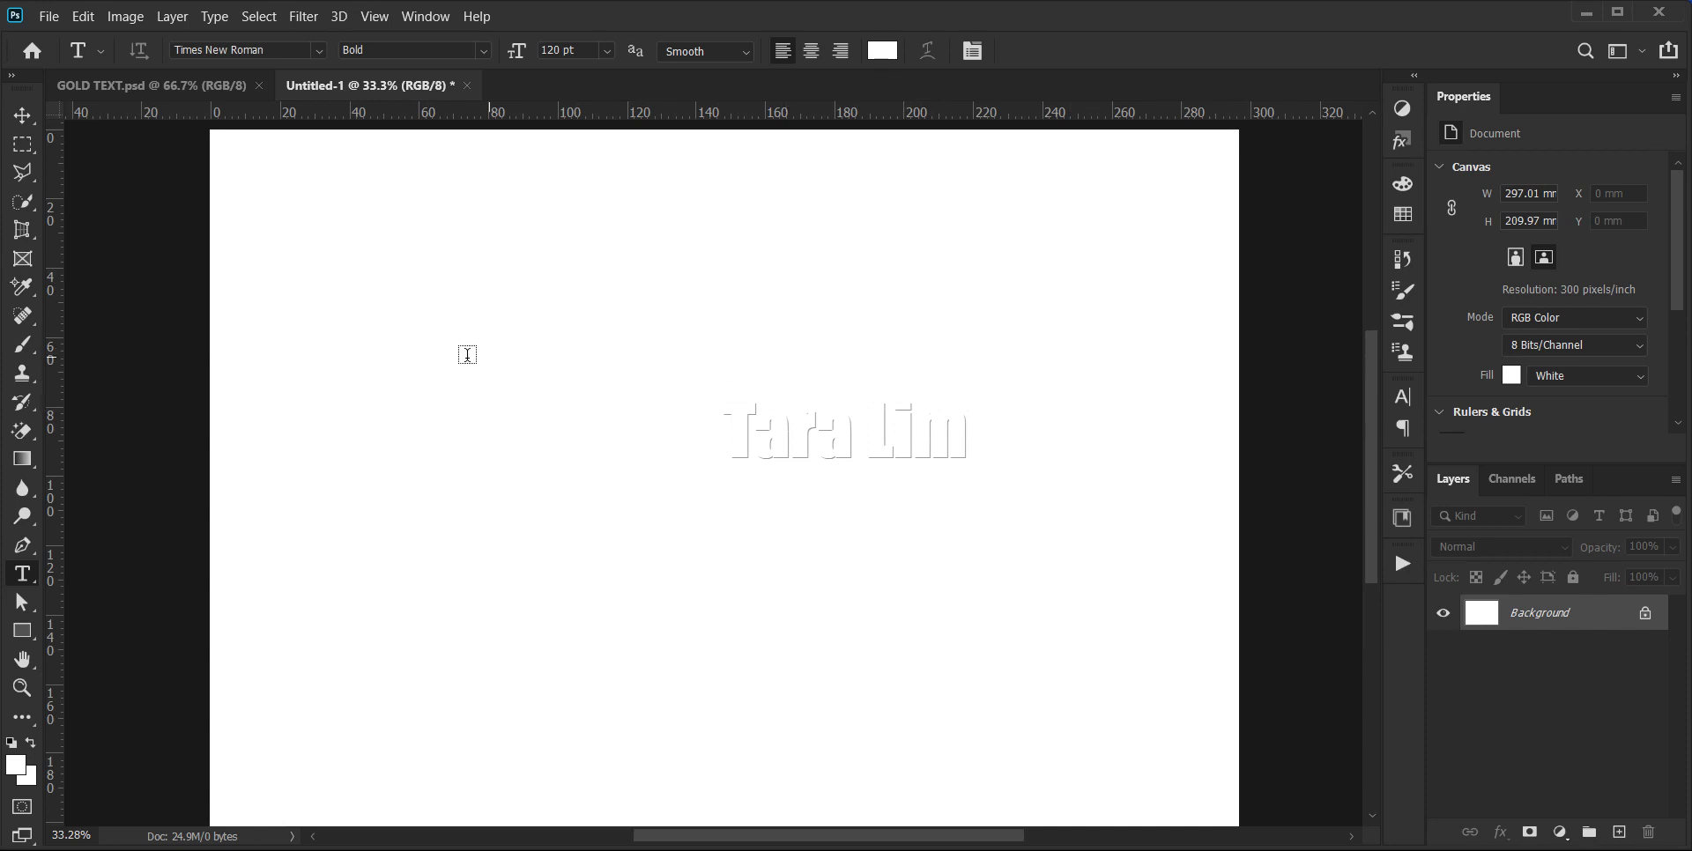
{"action": "left_click", "coordinate": [398, 267]}
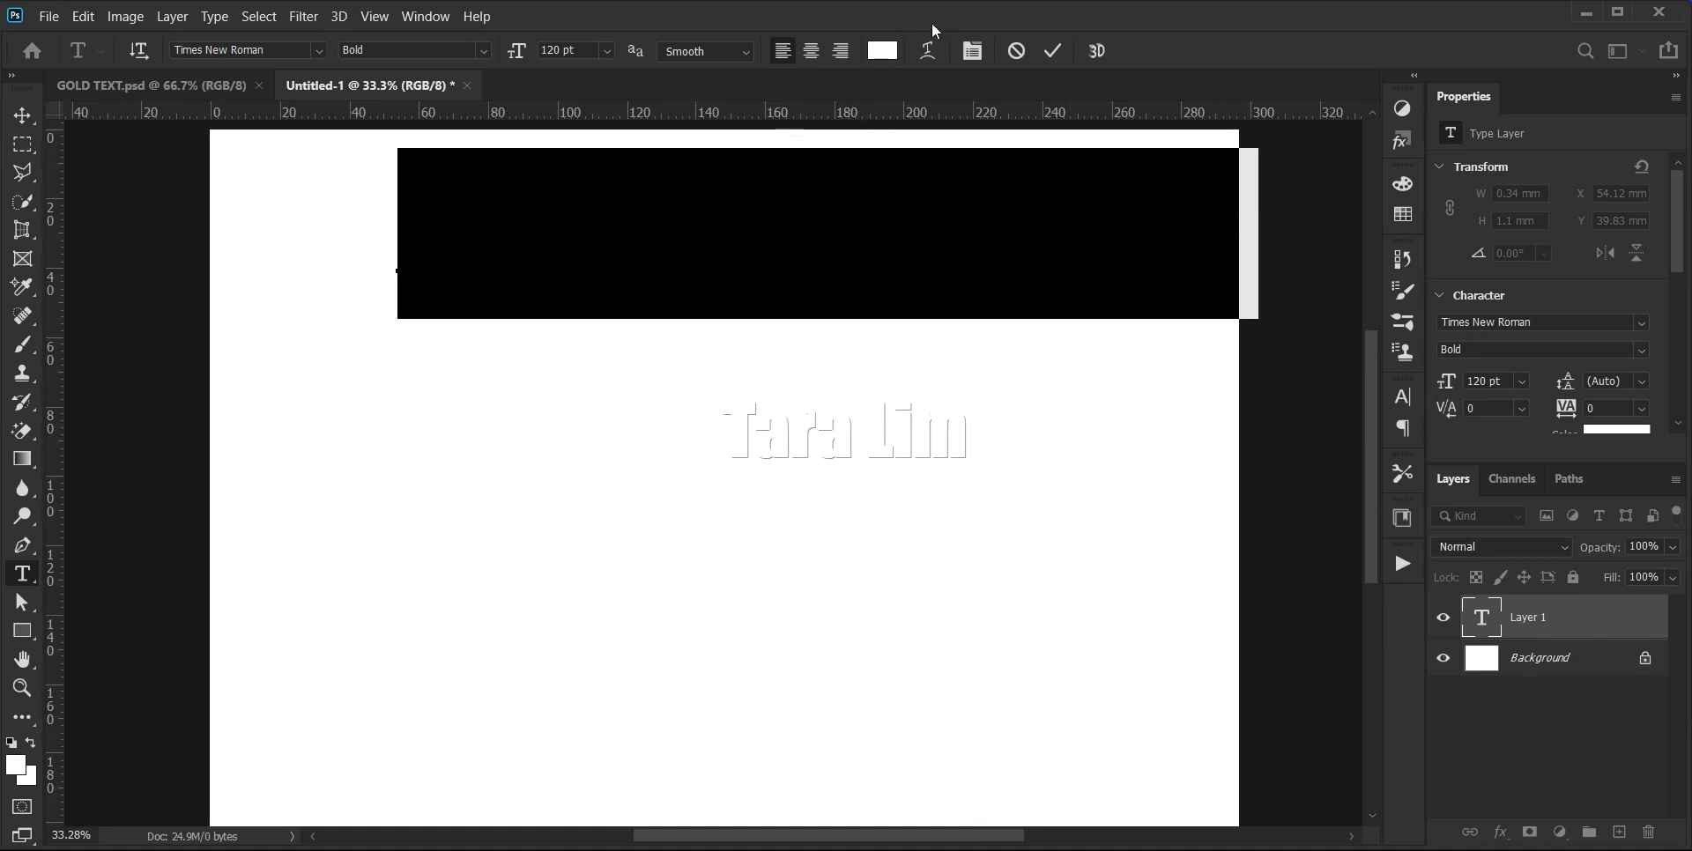
- Set the text colour to pure red in the colour picker
{"action": "left_click", "coordinate": [882, 50]}
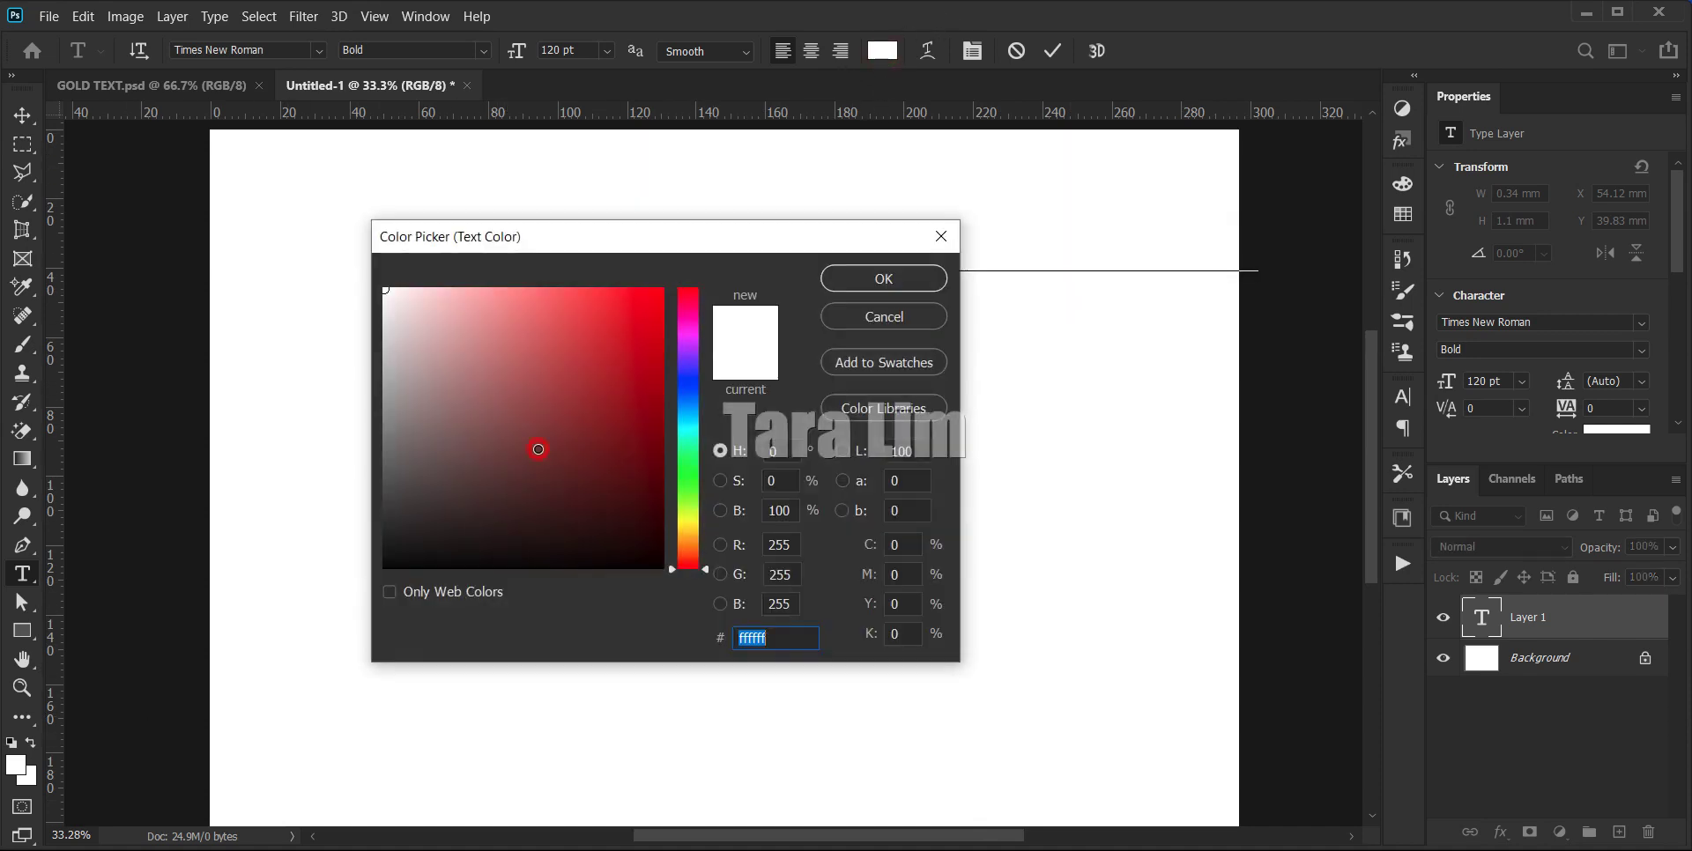
{"action": "left_click_drag", "start_coordinate": [539, 449], "coordinate": [794, 212]}
{"action": "left_click", "coordinate": [871, 280]}
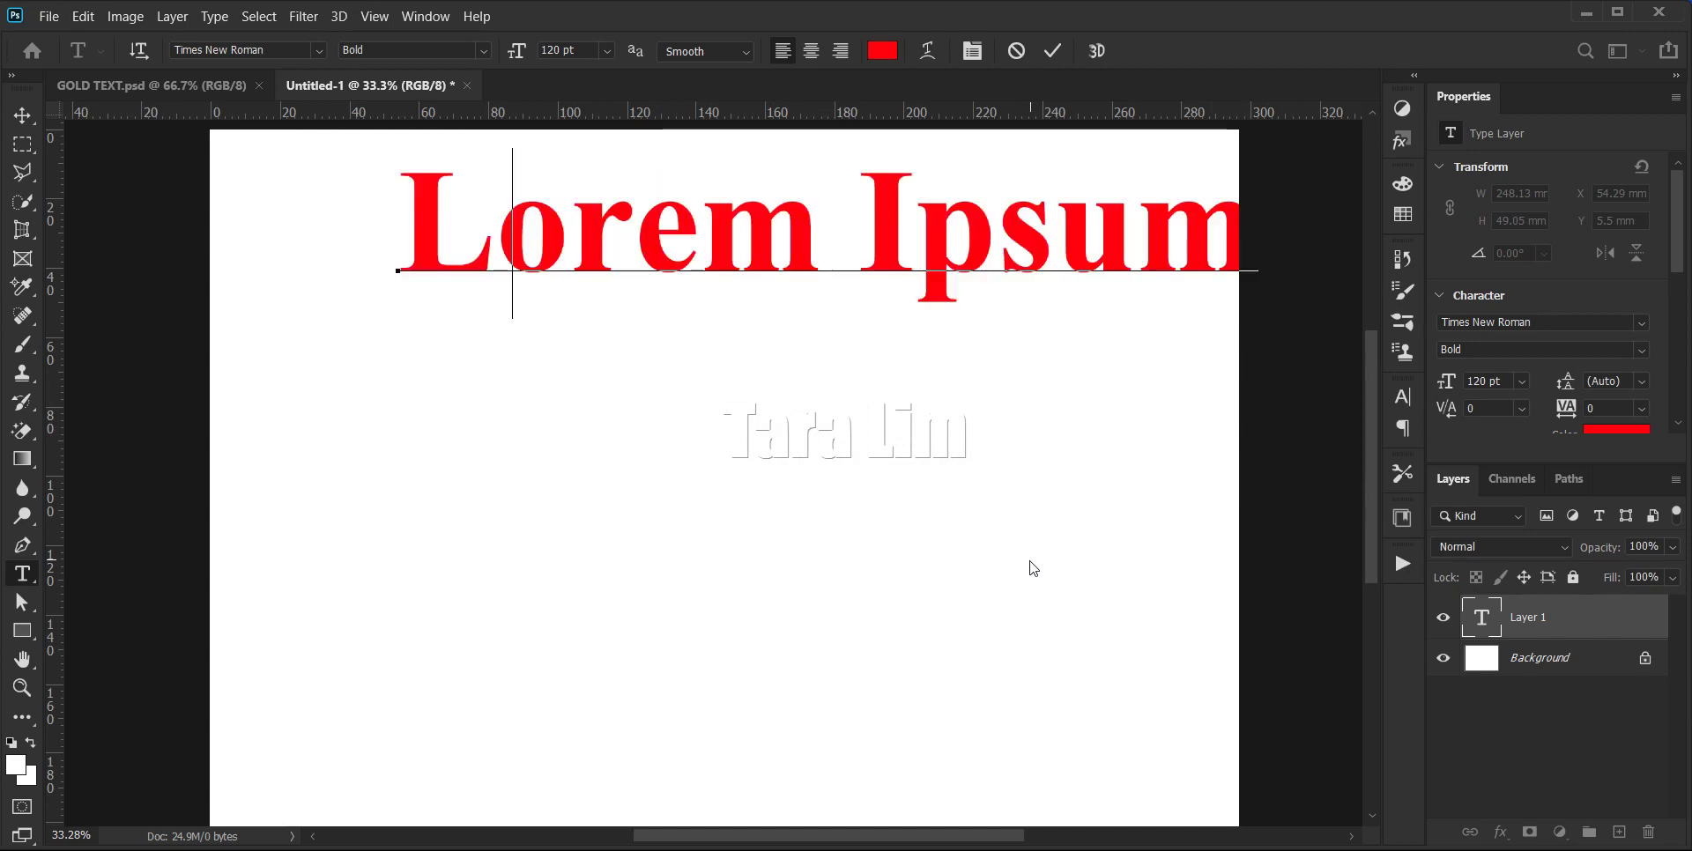
- Type the text and edit out extra letters so it reads GOLD
{"action": "type", "text": "HIRRO"}
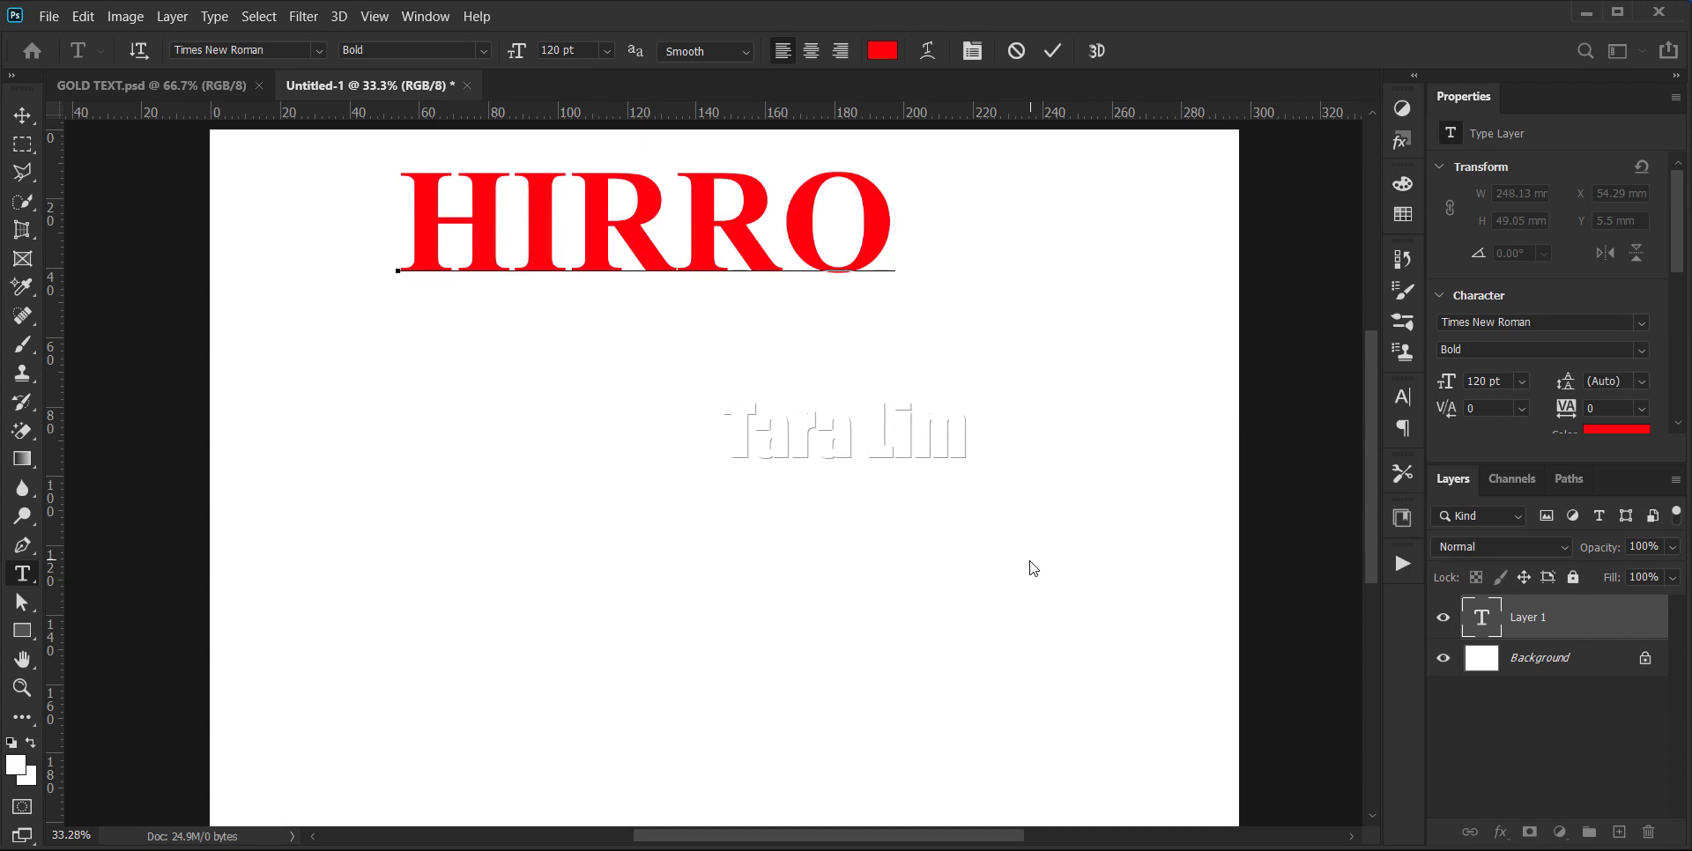
{"action": "key", "text": "BackSpace"}
{"action": "key", "text": "BackSpace"}
{"action": "key", "text": "BackSpace"}
{"action": "key", "text": "BackSpace"}
{"action": "key", "text": "BackSpace"}
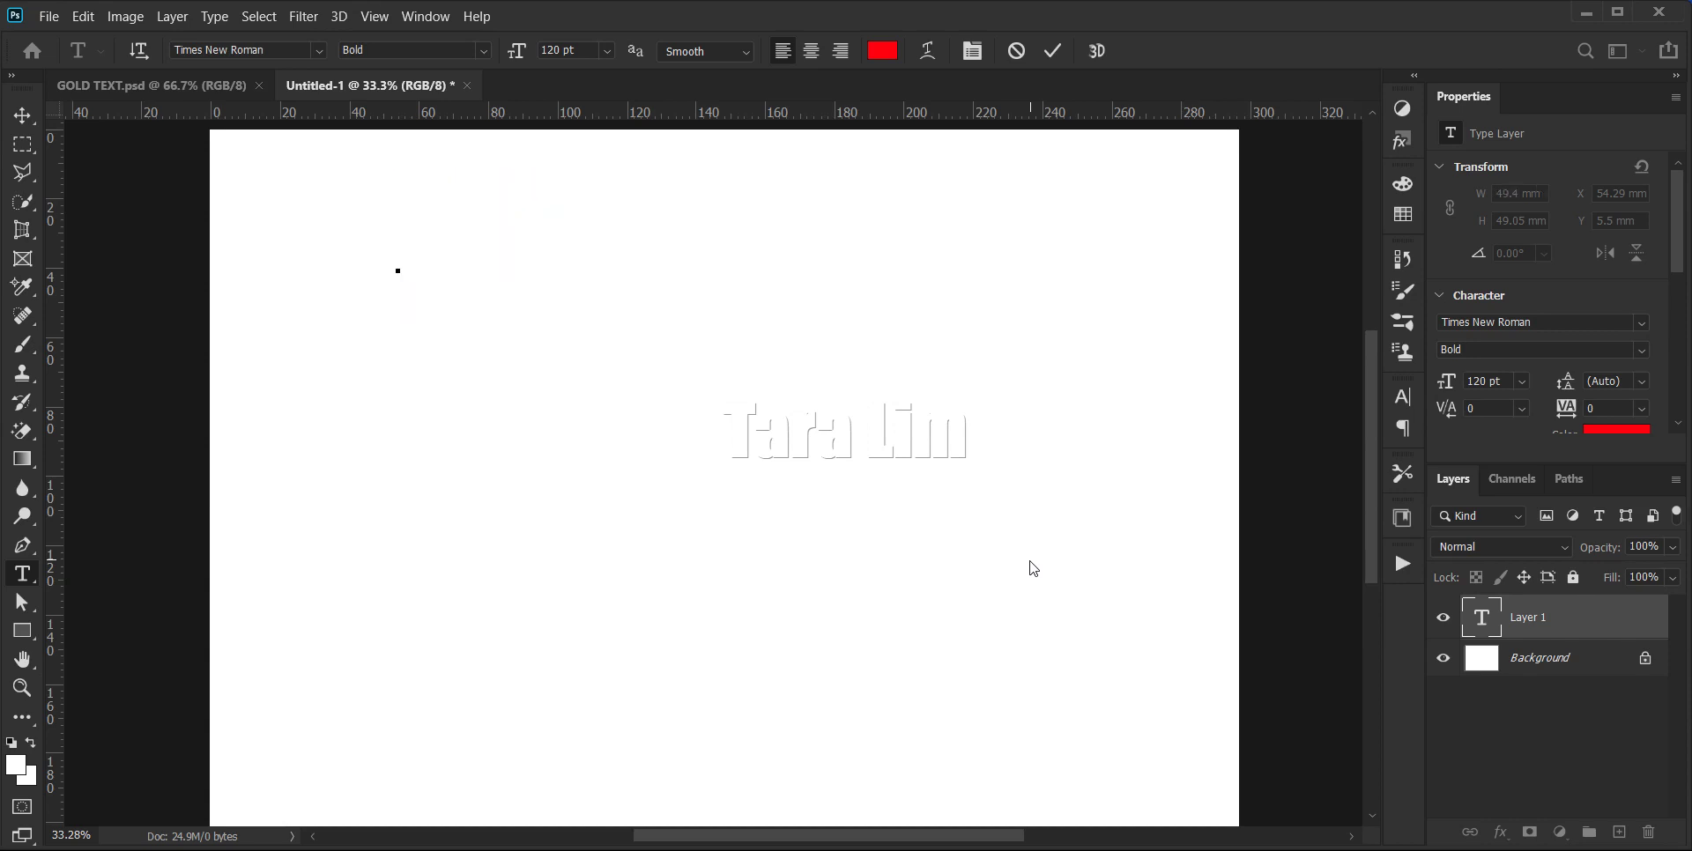
{"action": "type", "text": "GOL"}
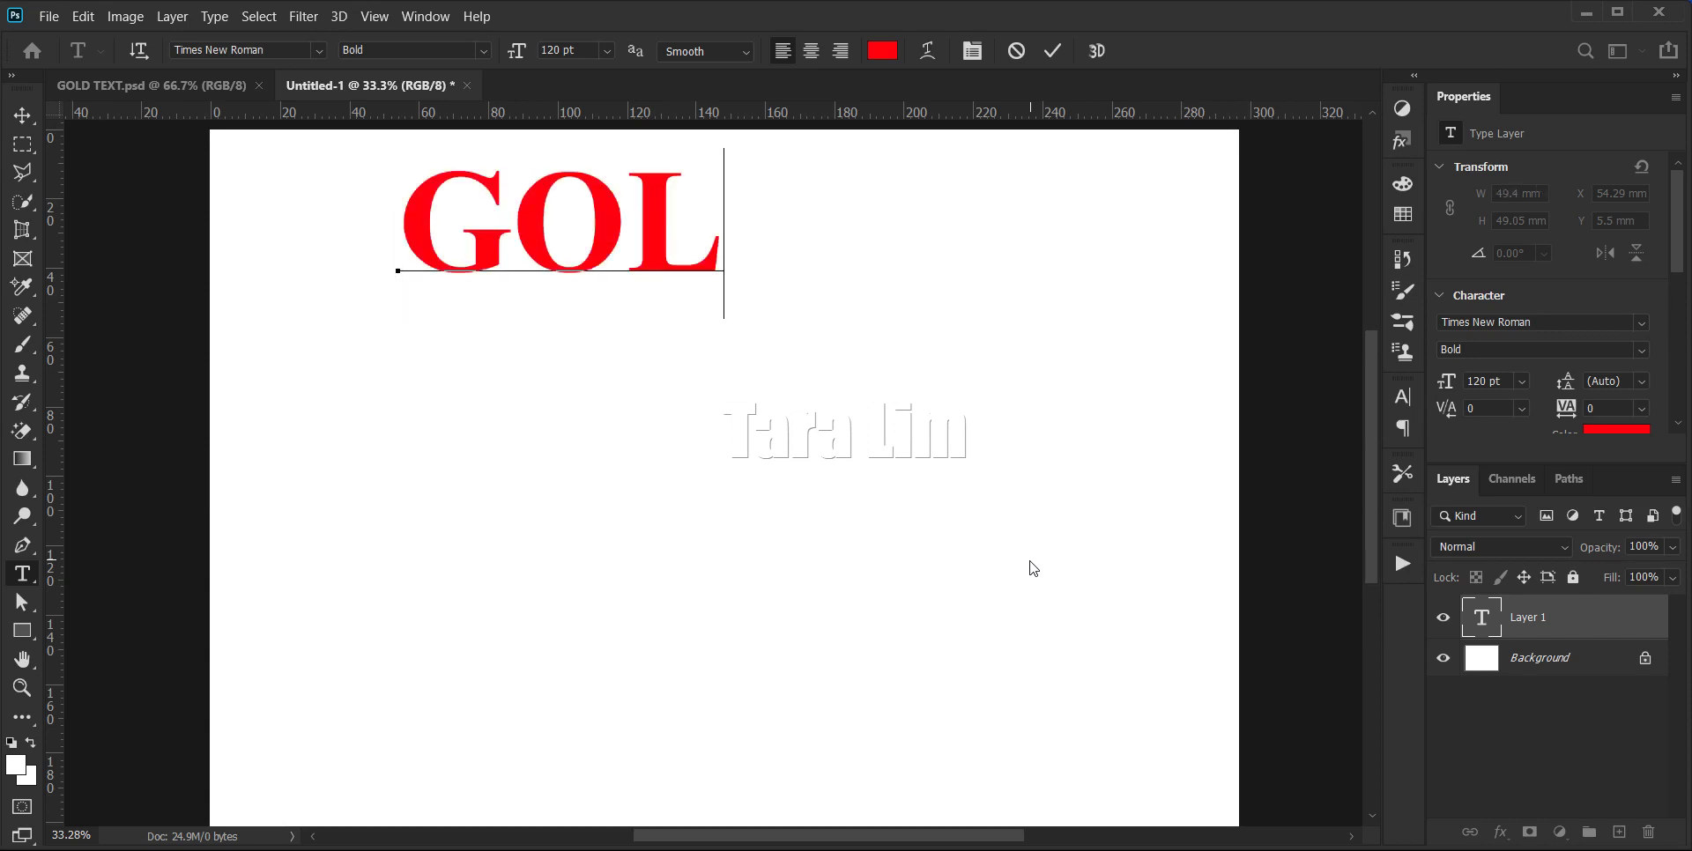
{"action": "type", "text": "DEND"}
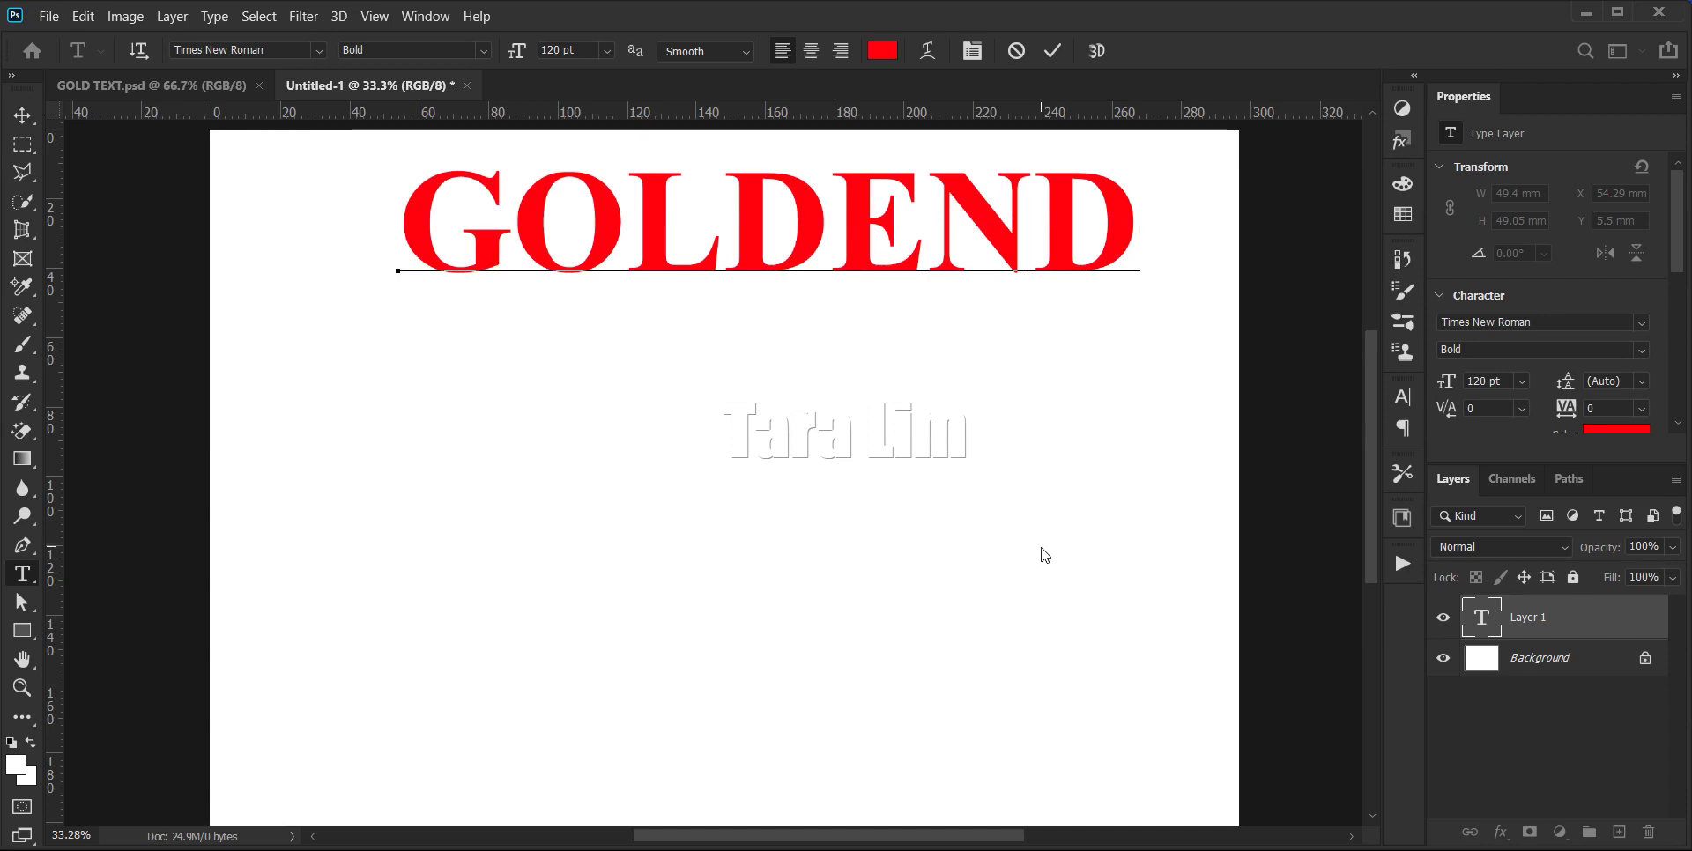
{"action": "key", "text": "BackSpace"}
{"action": "key", "text": "Left"}
{"action": "key", "text": "Delete"}
{"action": "key", "text": "BackSpace"}
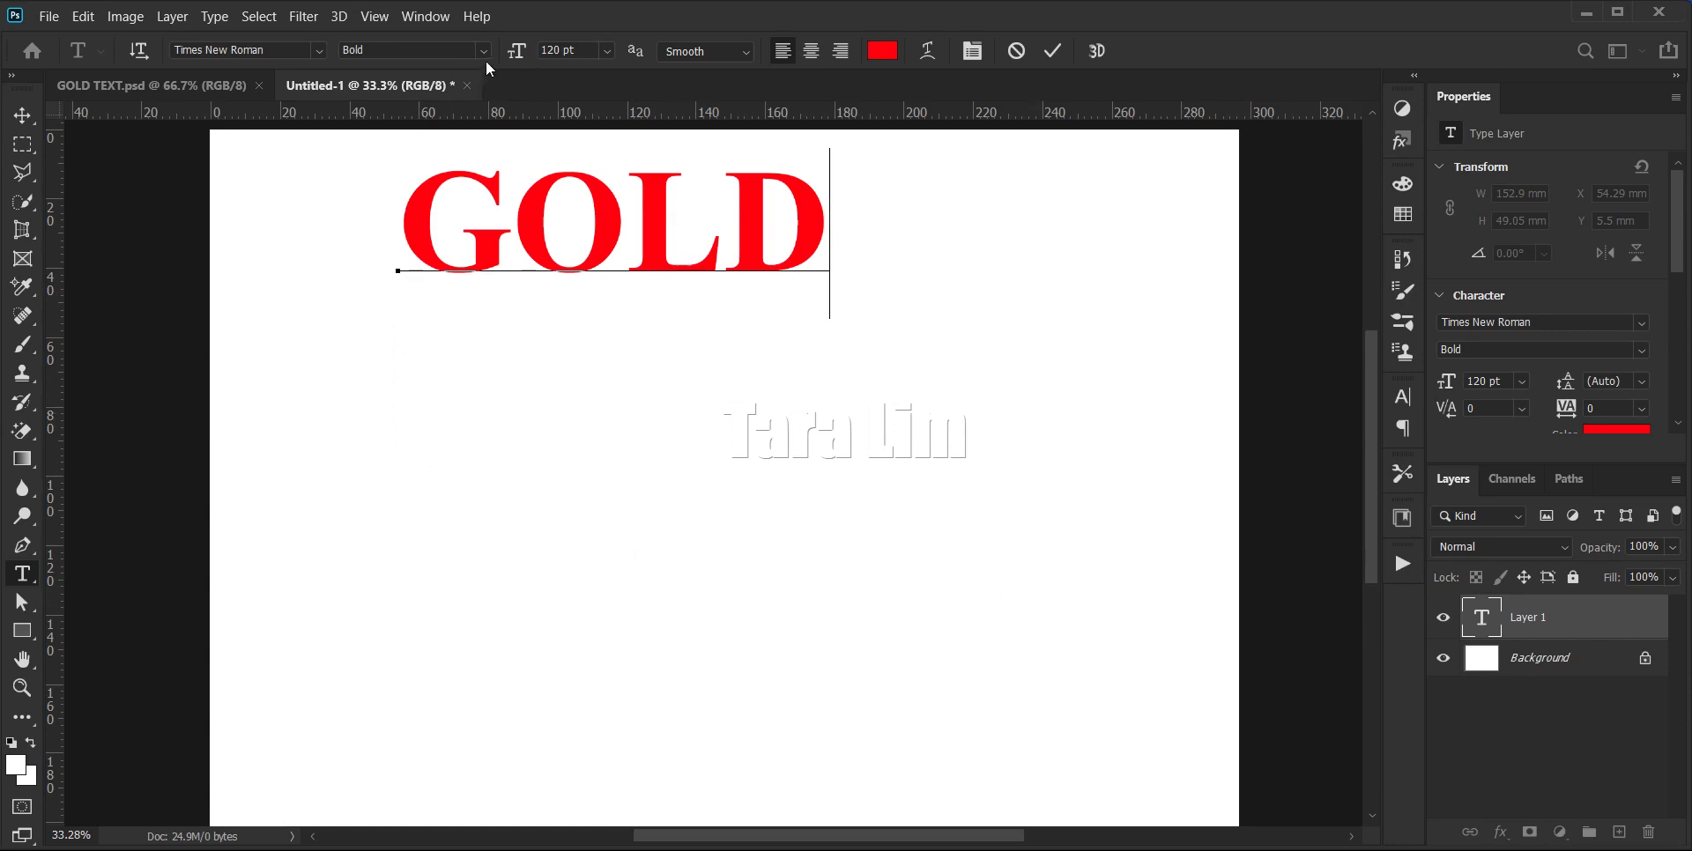
- Set the font size to 14 pt
{"action": "left_click", "coordinate": [607, 51]}
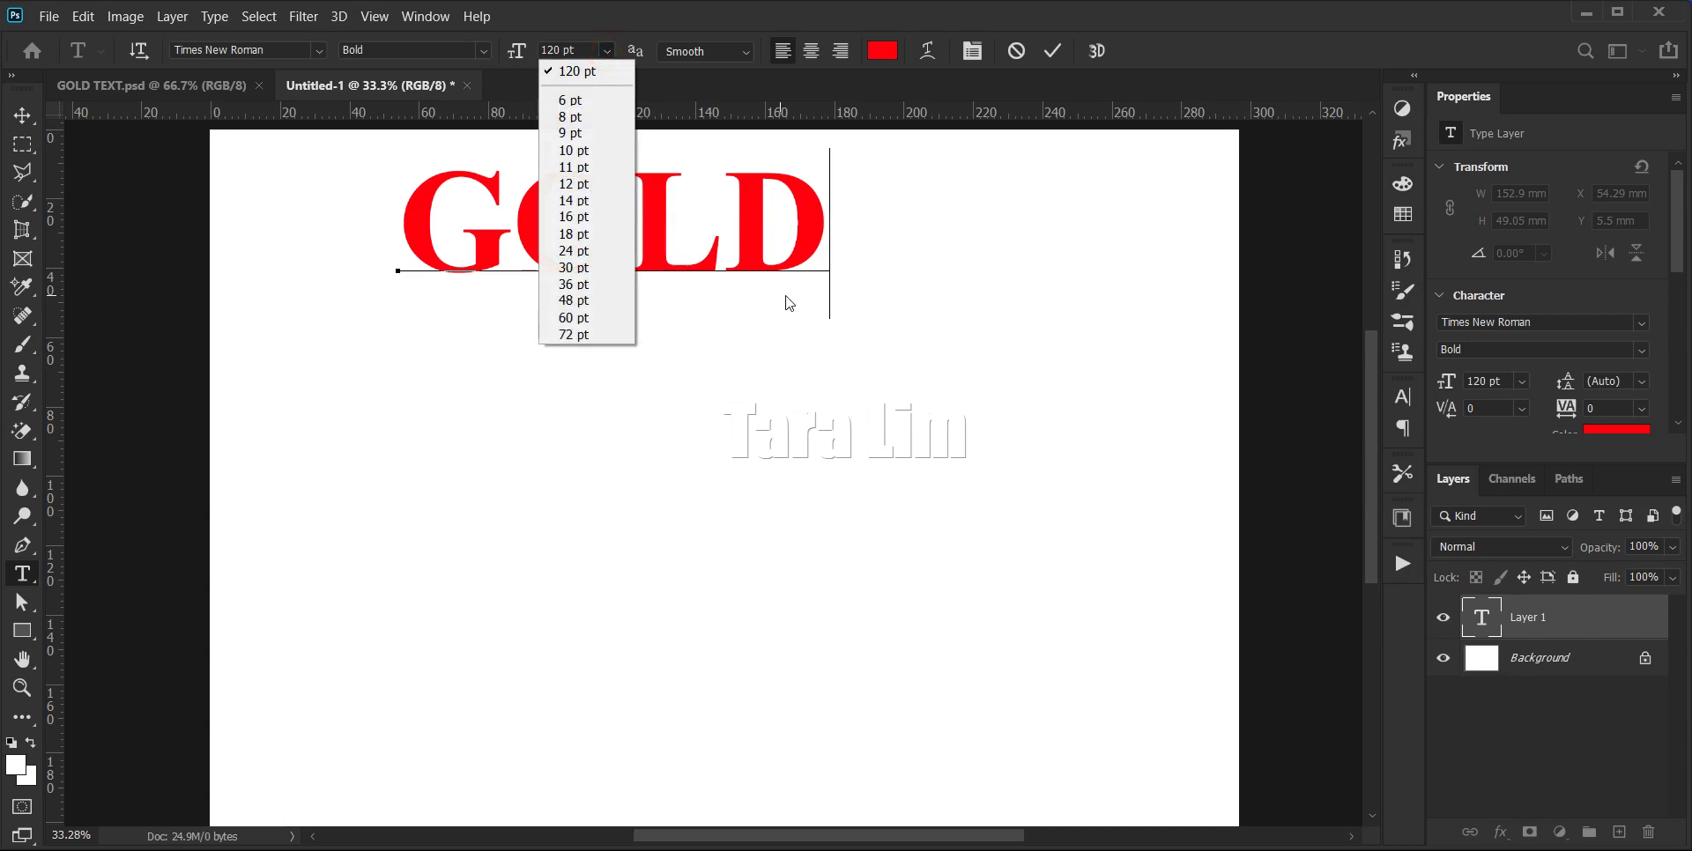
{"action": "left_click", "coordinate": [798, 264]}
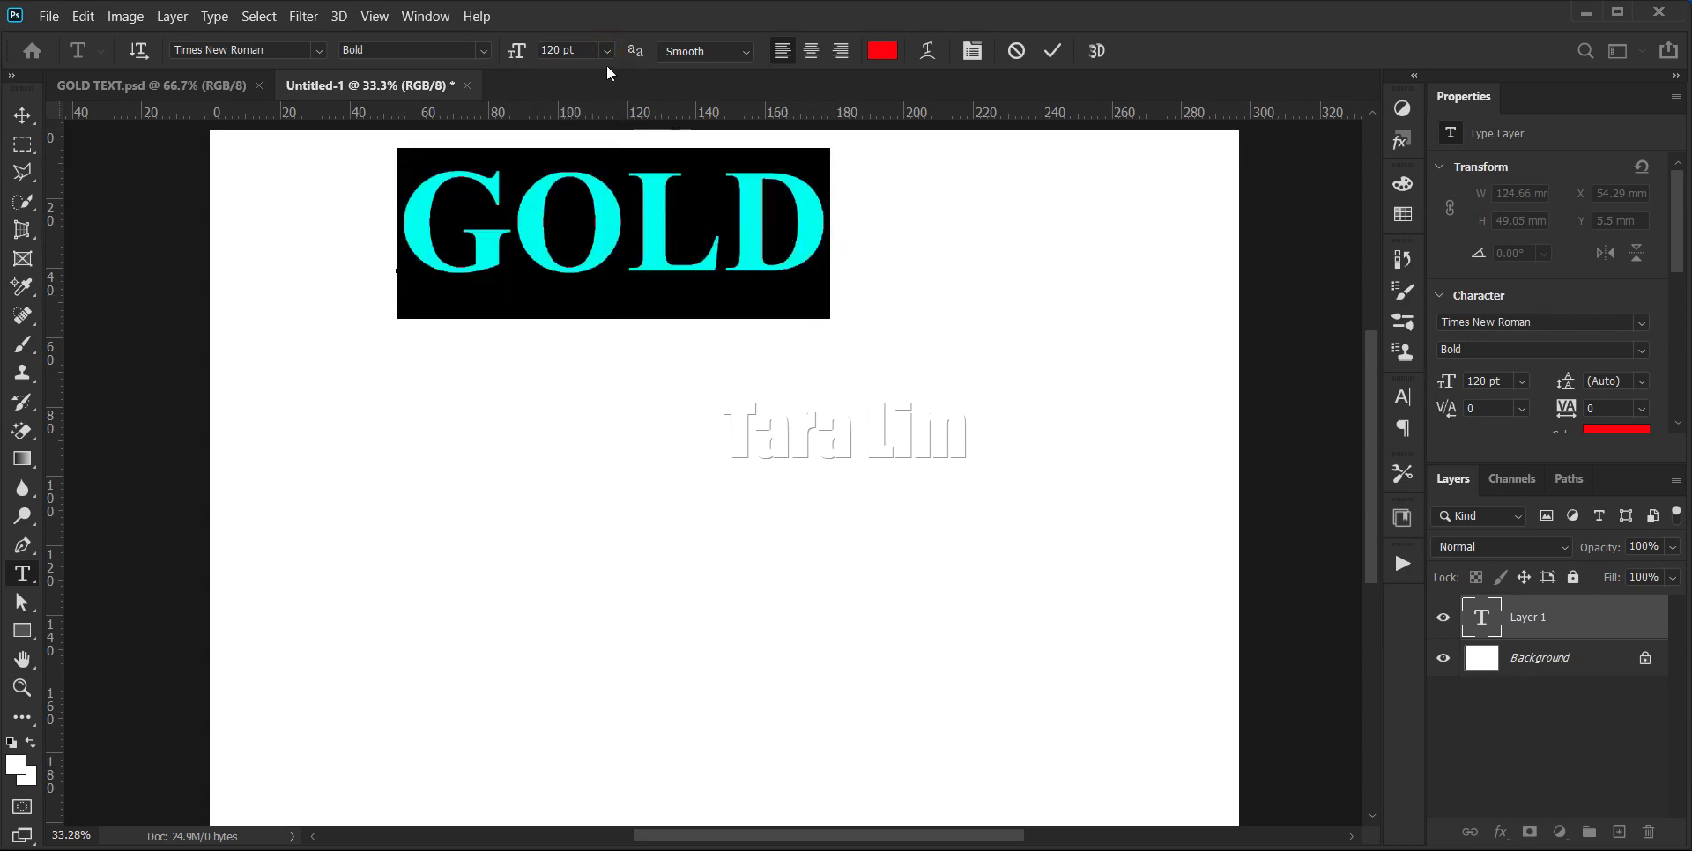
{"action": "left_click", "coordinate": [607, 50]}
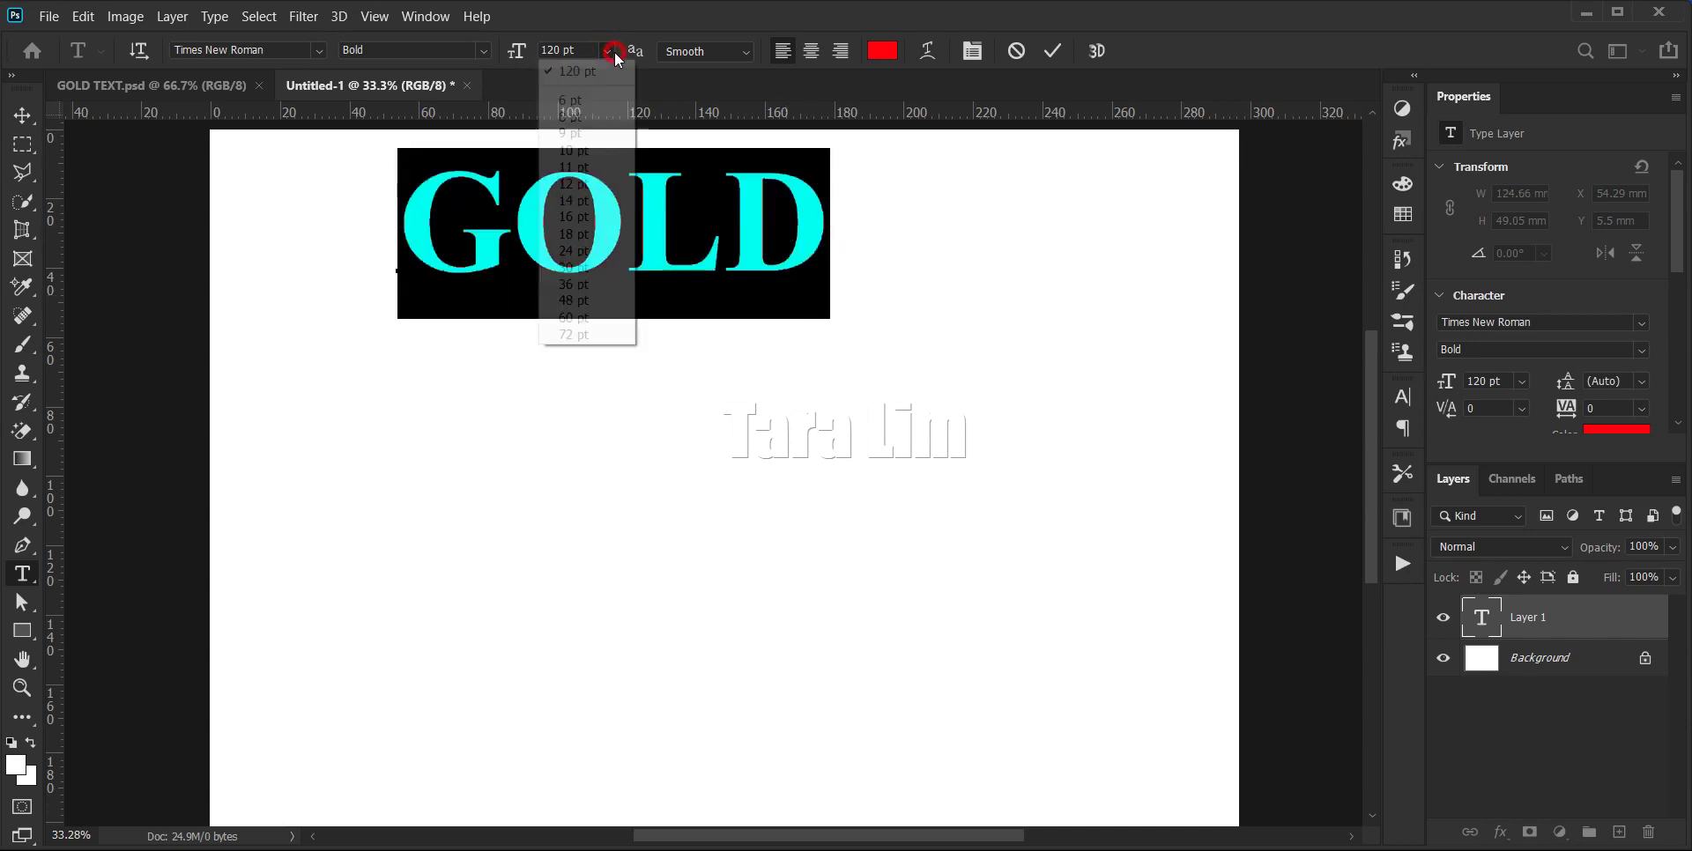
{"action": "left_click", "coordinate": [564, 201]}
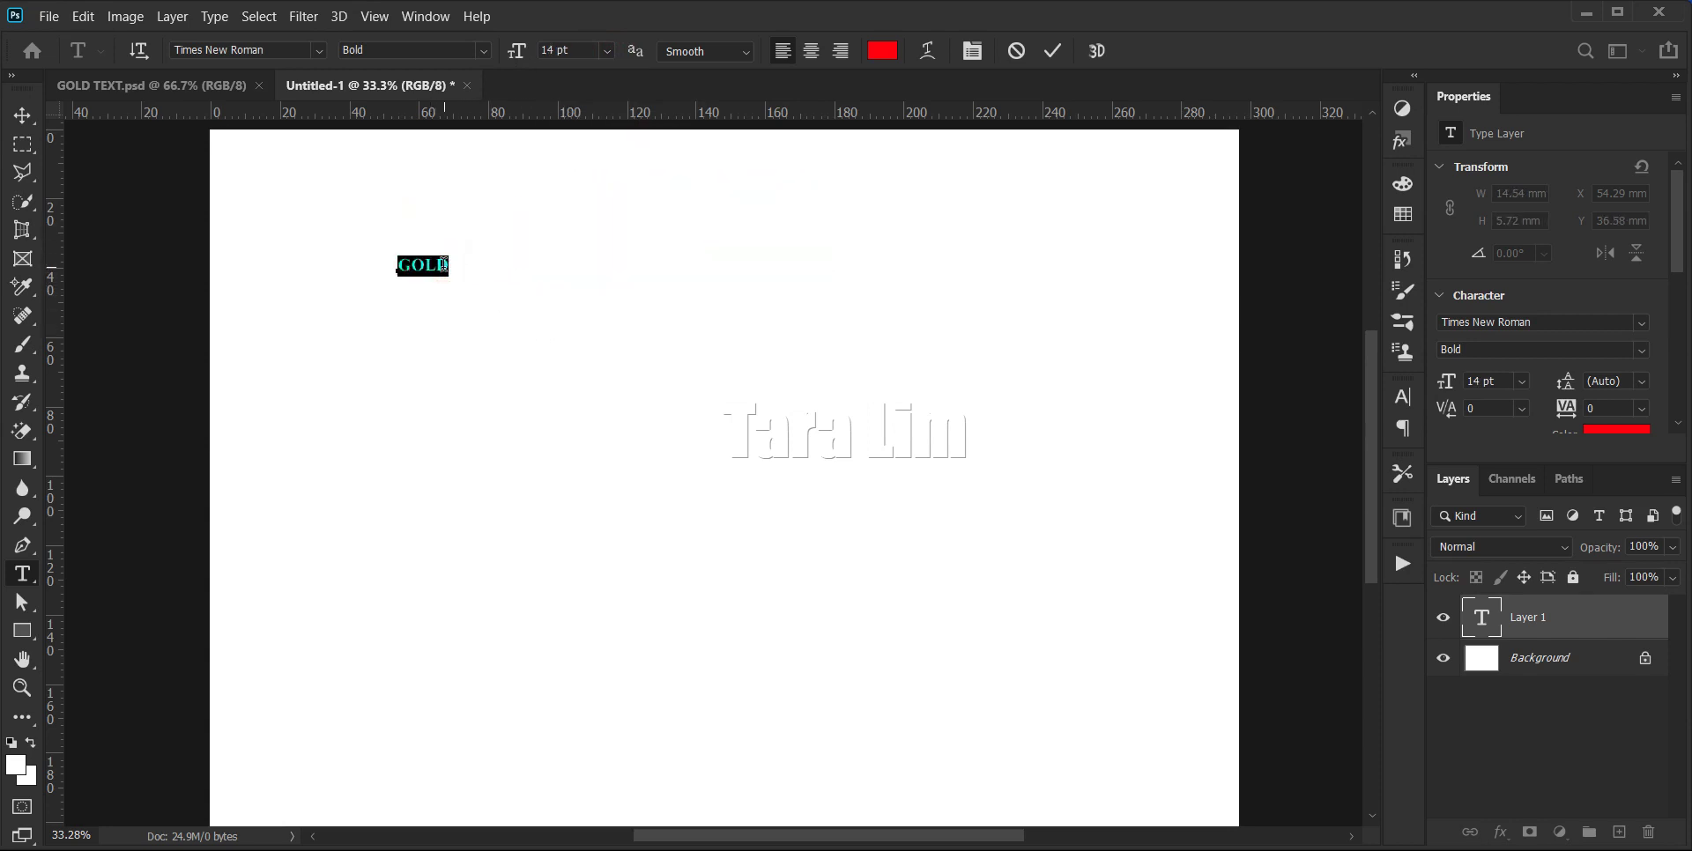
- Add random letters after GOLD, break them into three lines, and select all the text
{"action": "left_click", "coordinate": [453, 265]}
{"action": "key", "text": "Tab"}
{"action": "type", "text": "SF:dgFLXK.JCNC"}
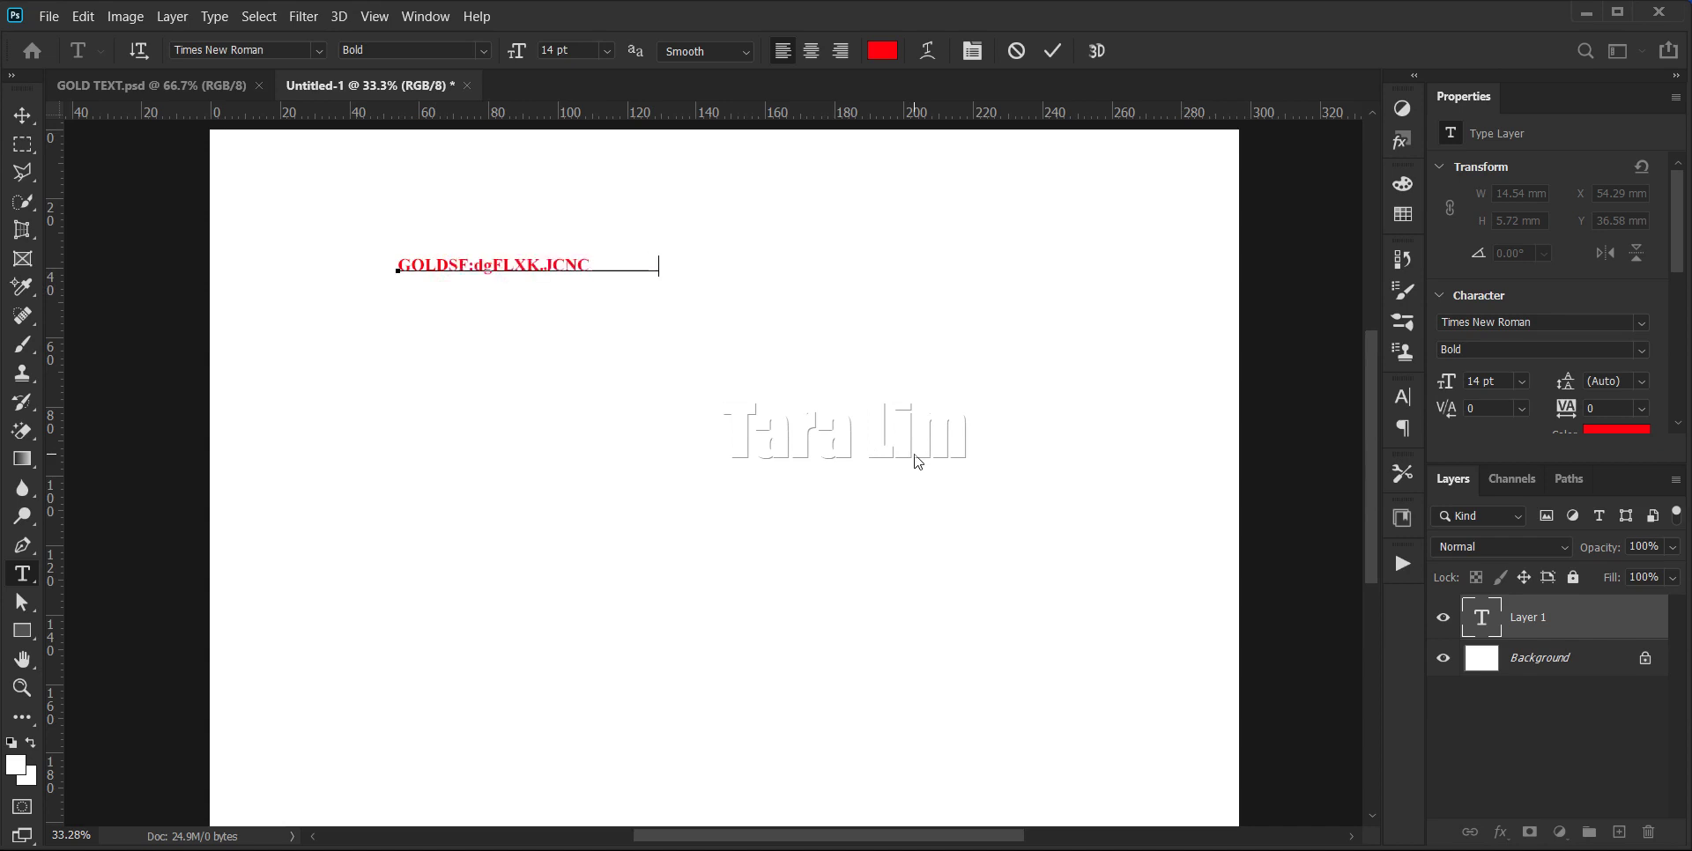
{"action": "type", "text": "ZXKJVZSDVJSZDIJGZSDIHSÍDGHSdOI'GHSODIHG”sdiHGJSd”Jsd"}
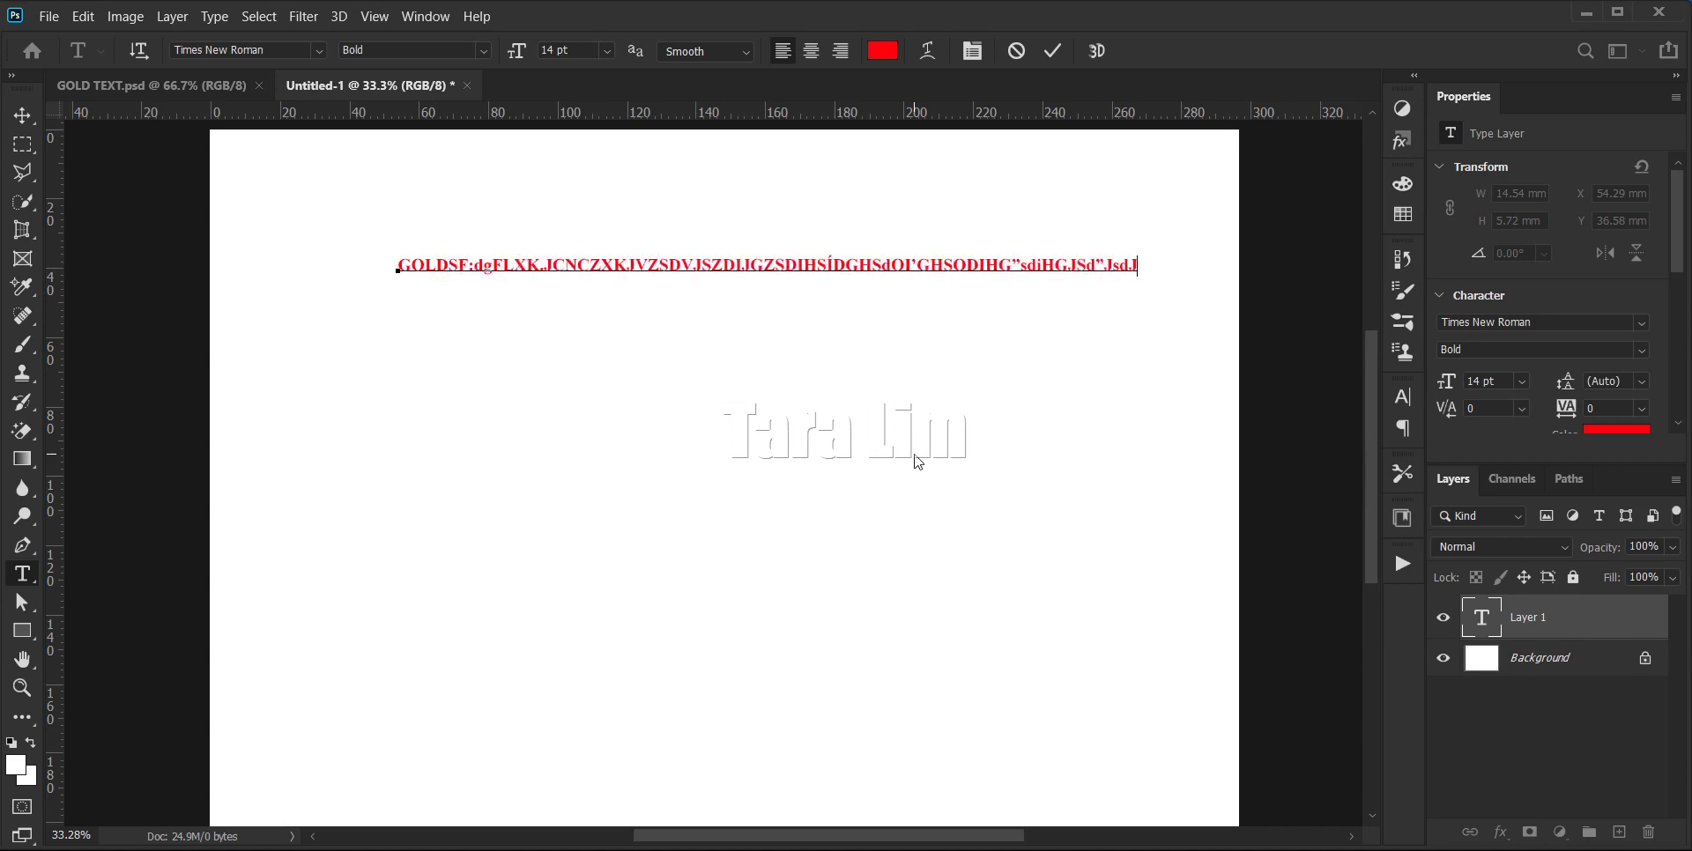
{"action": "type", "text": "JSZDKJVCXL"}
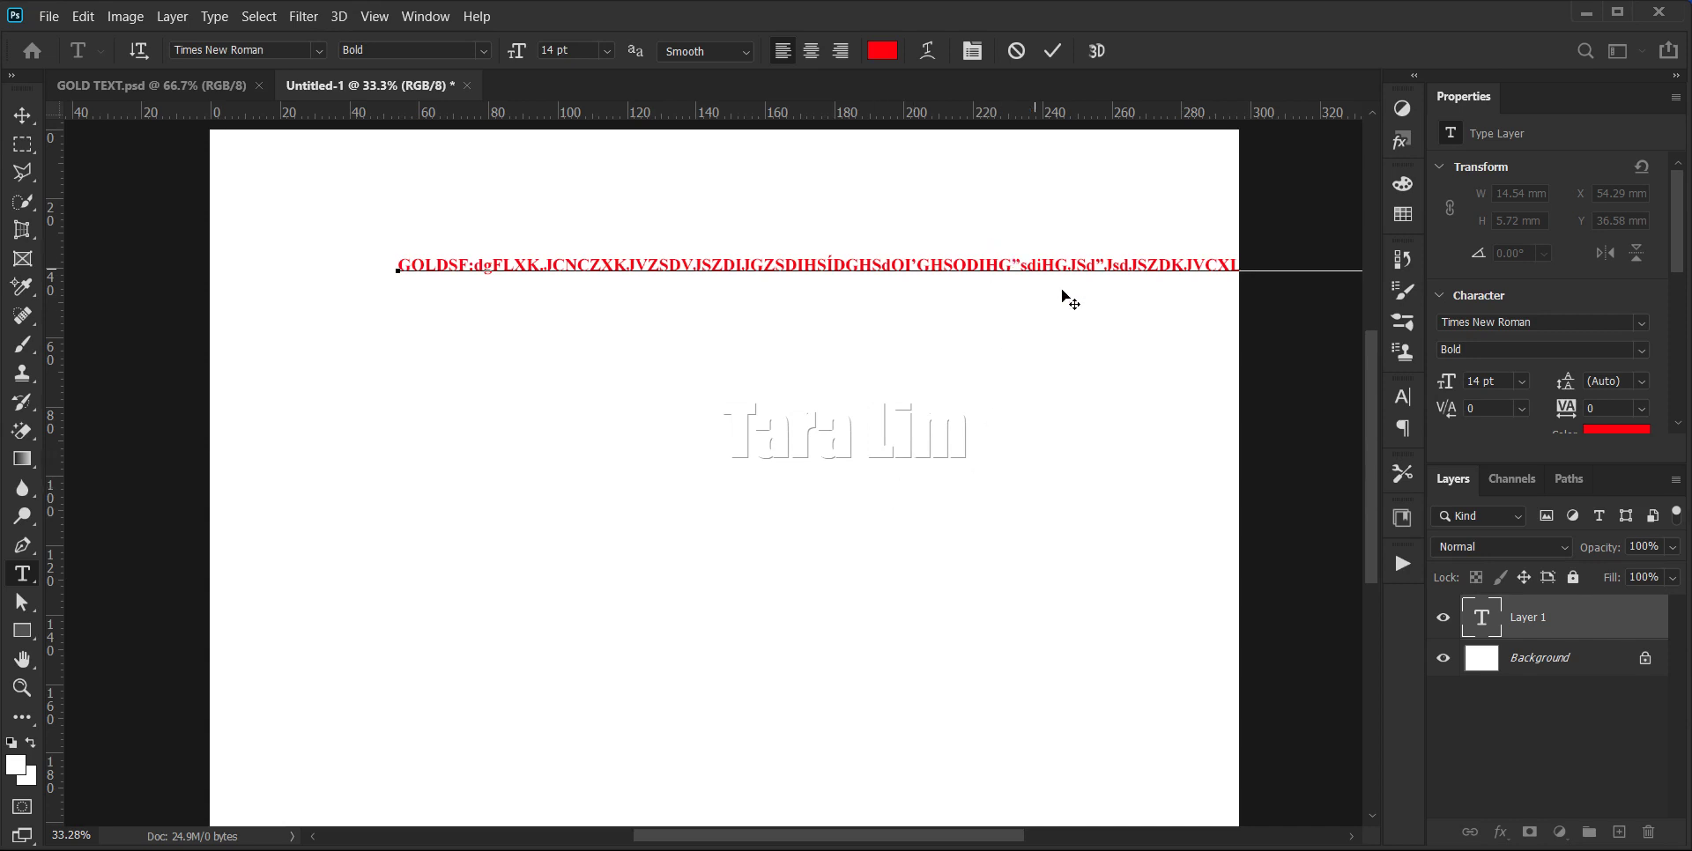
{"action": "left_click", "coordinate": [1098, 263]}
{"action": "key", "text": "Return"}
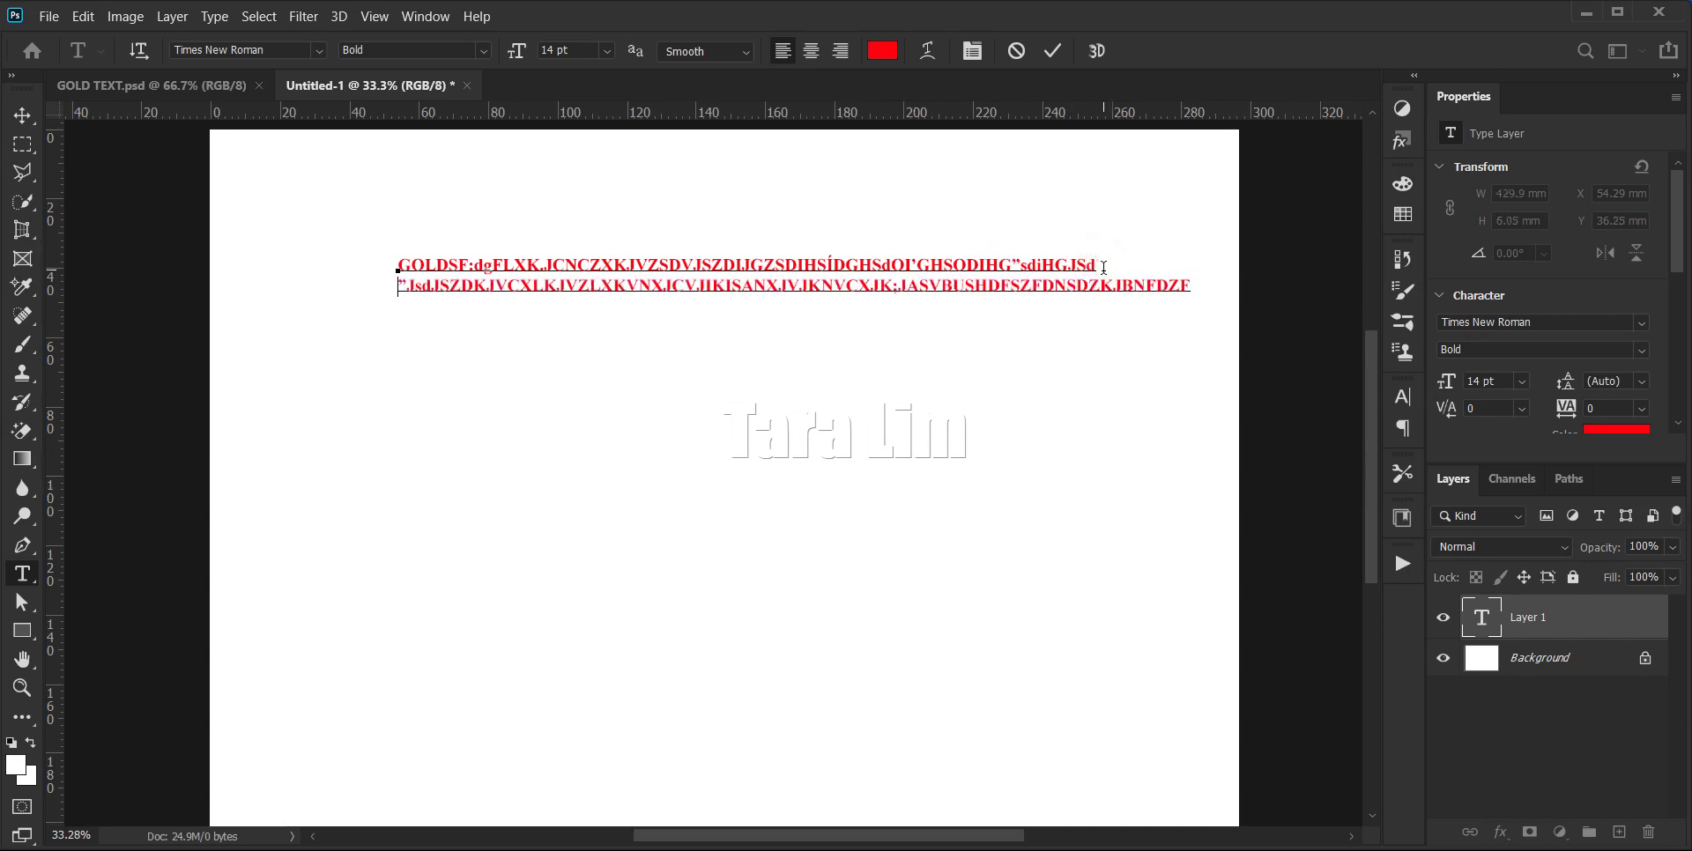
{"action": "left_click", "coordinate": [902, 282]}
{"action": "key", "text": "Return"}
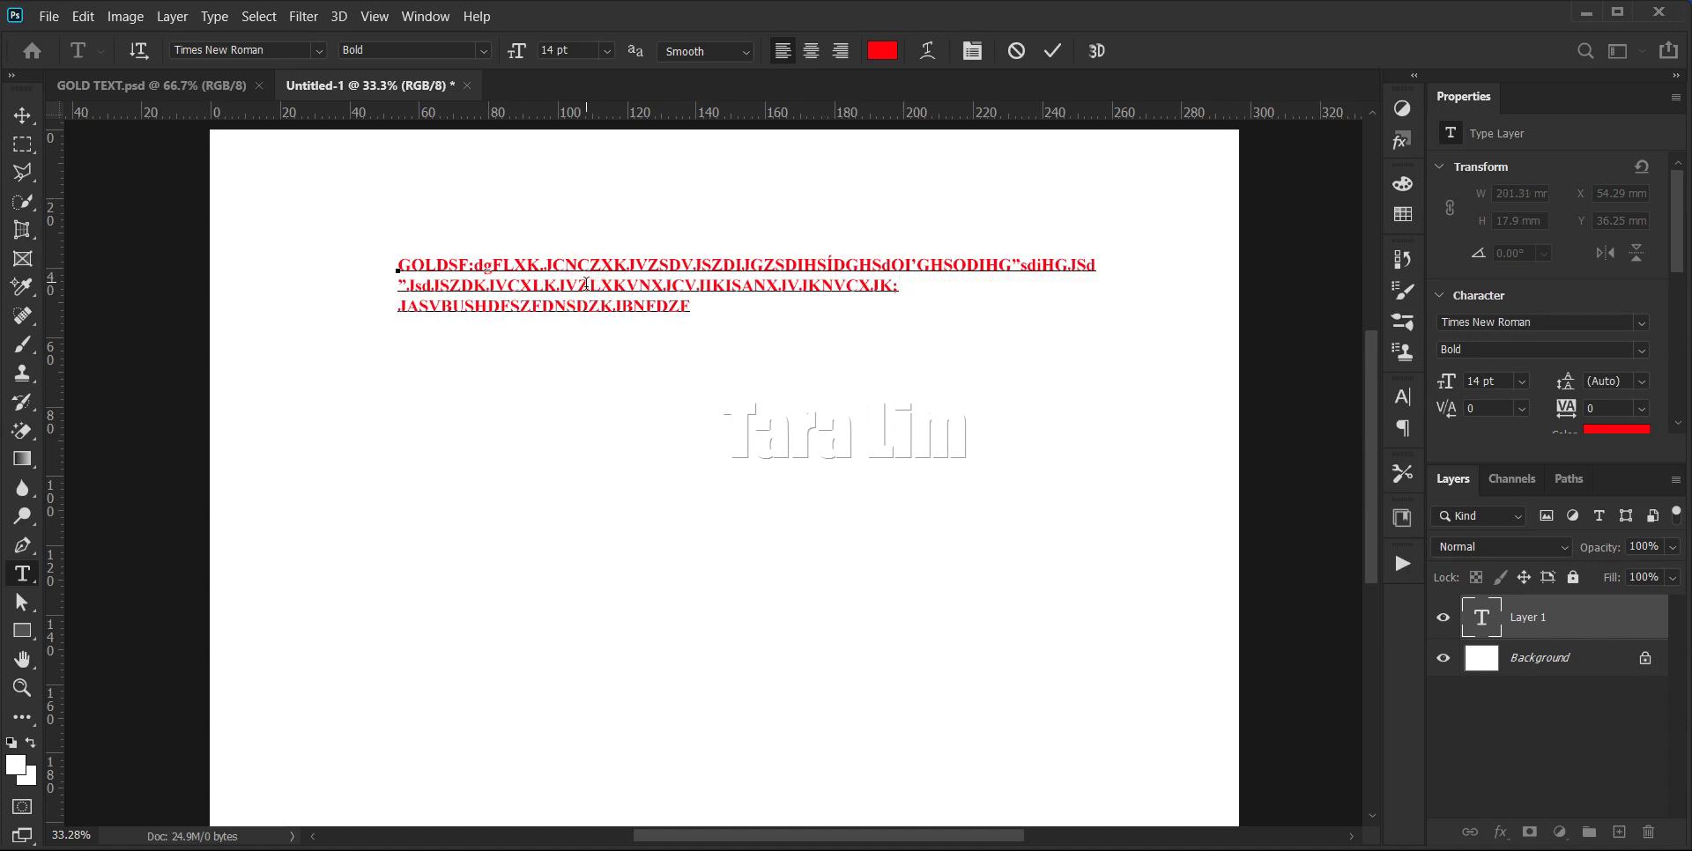
{"action": "key", "text": "ctrl+a"}
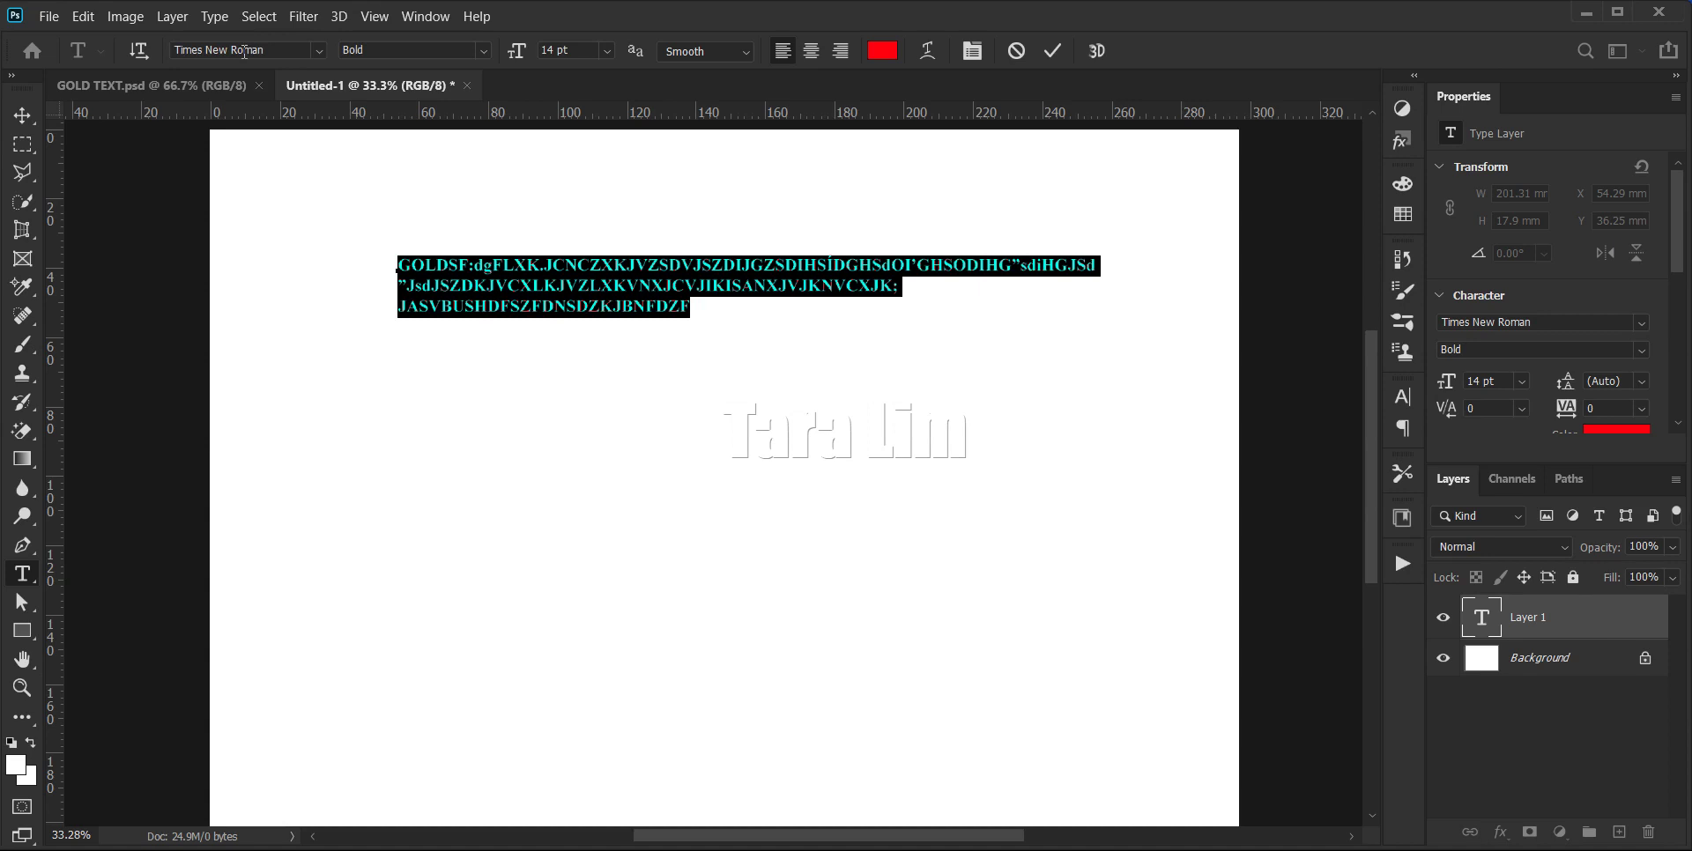
- Browse the font family list, keeping Times New Roman, then select the Bold font style field
{"action": "left_click", "coordinate": [290, 50]}
{"action": "left_click", "coordinate": [313, 55]}
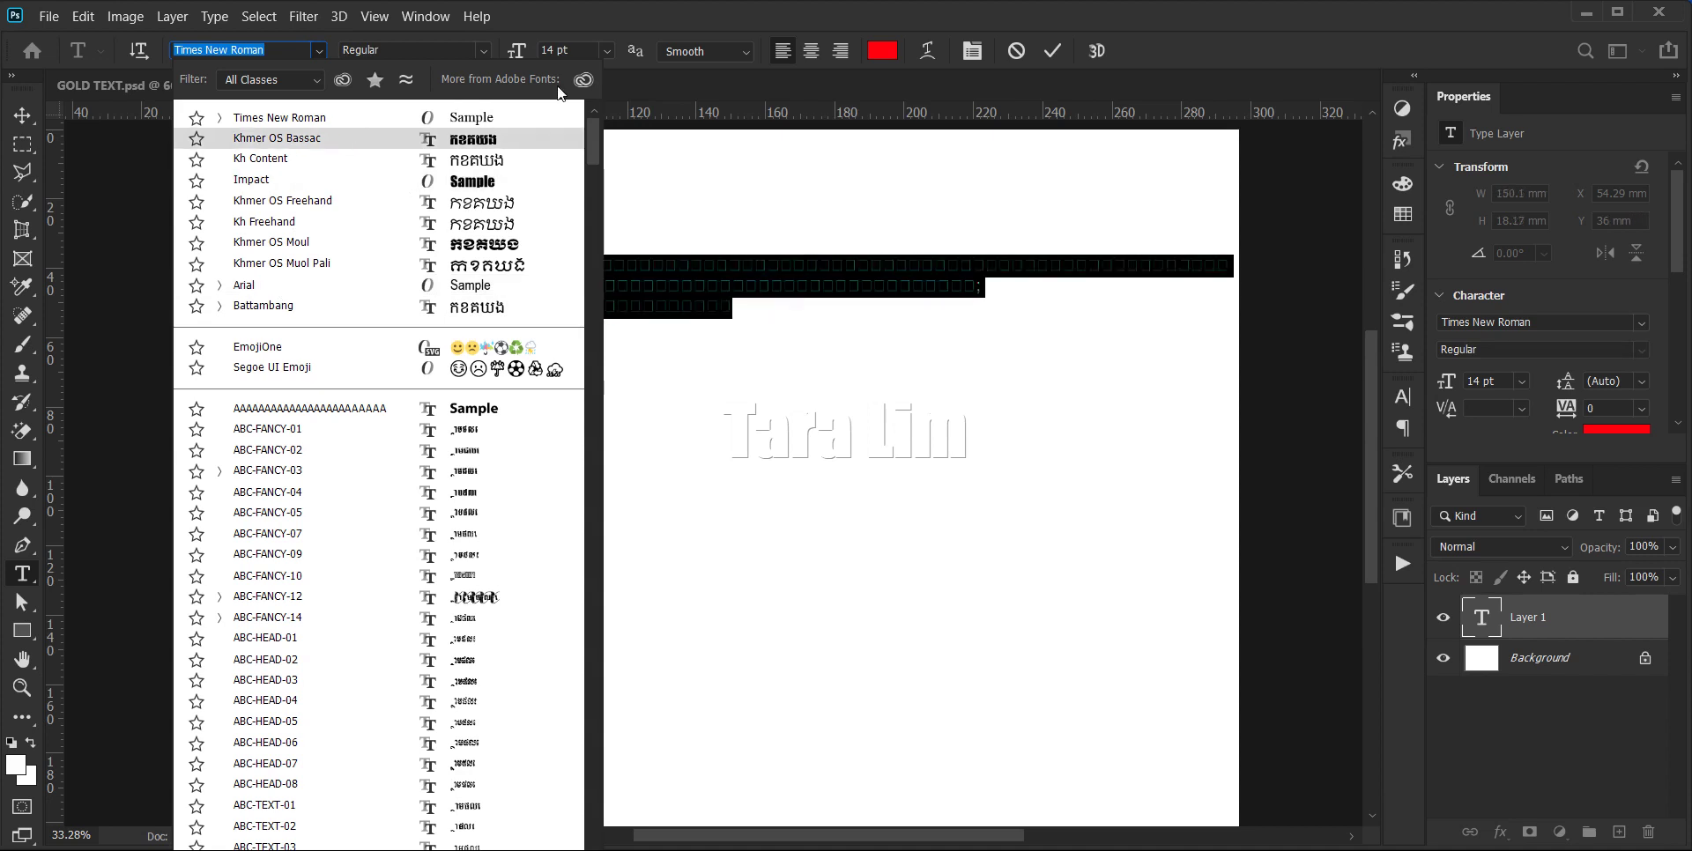
{"action": "left_click", "coordinate": [1226, 31]}
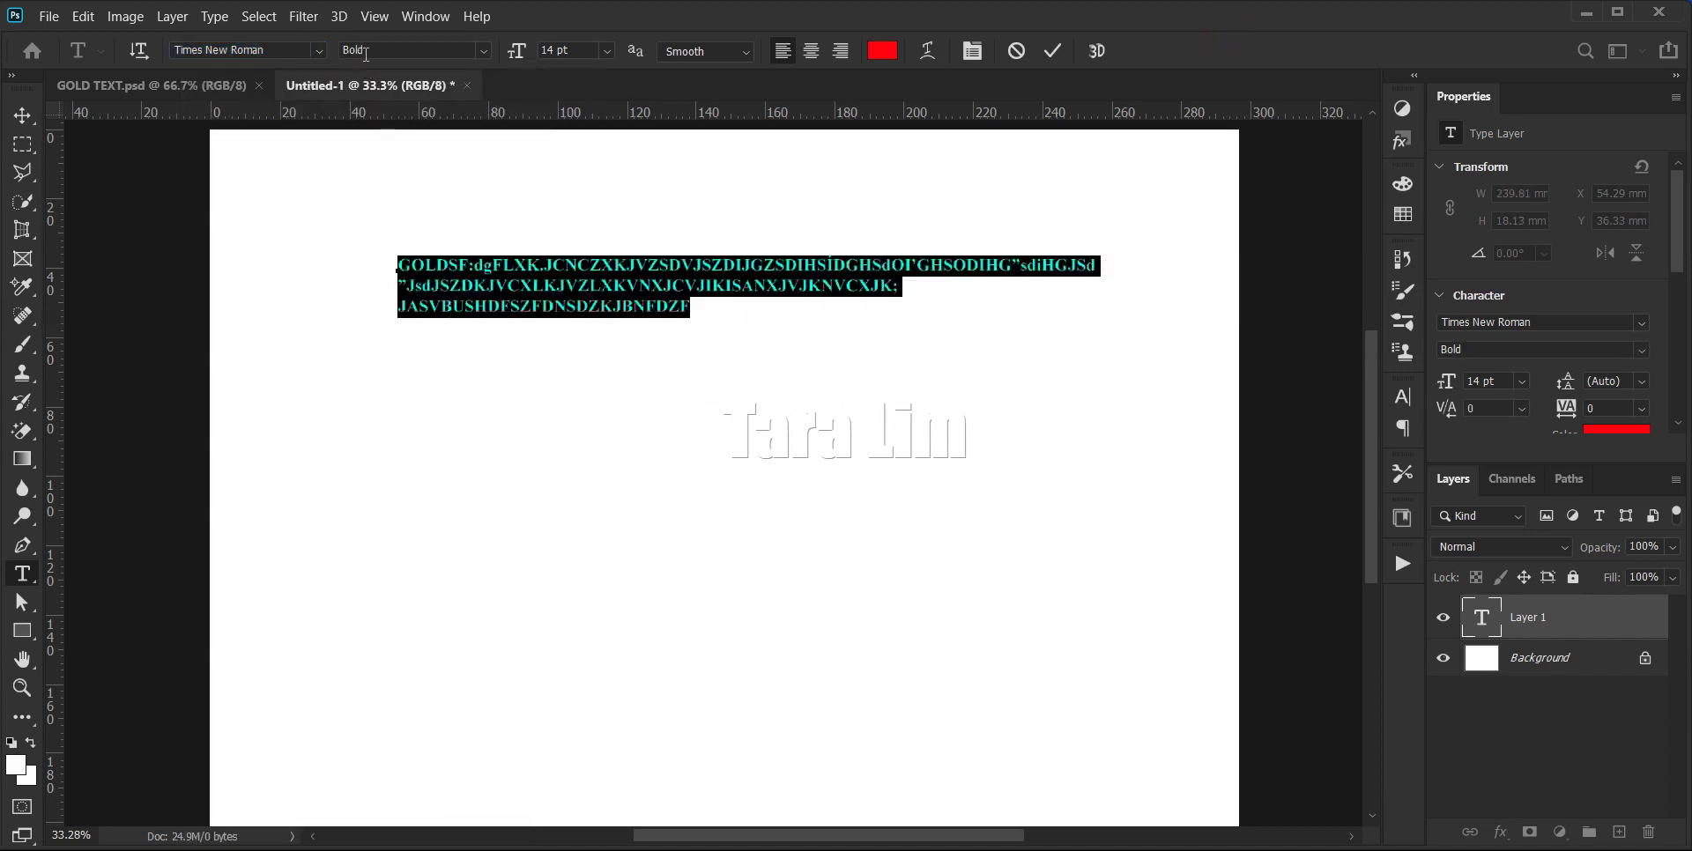
{"action": "left_click", "coordinate": [411, 48]}
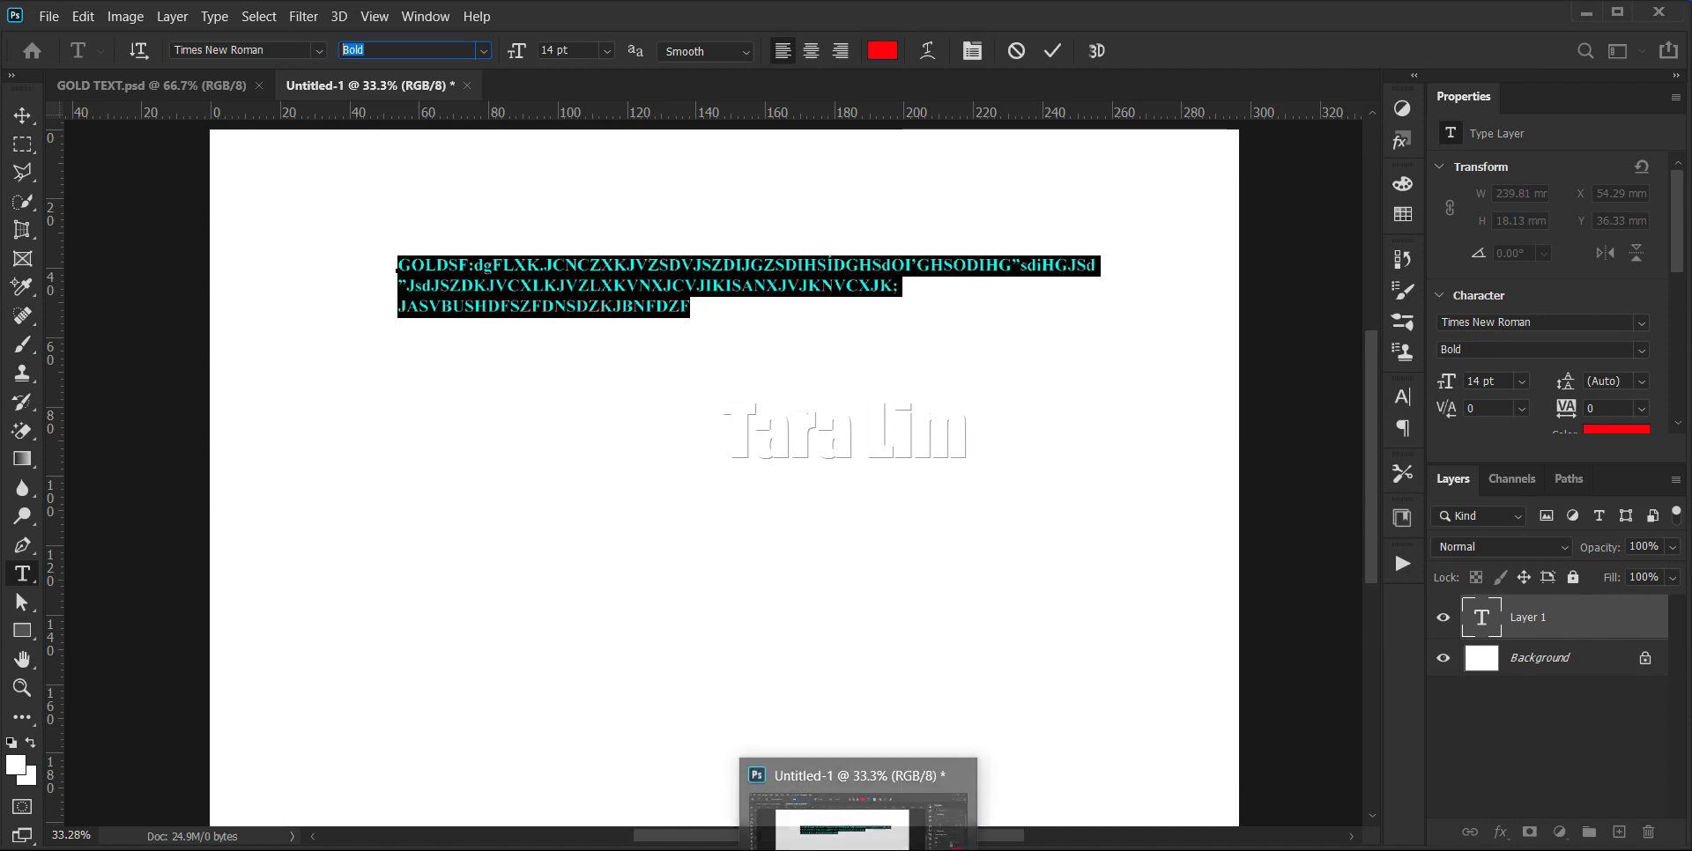
{"action": "key", "text": "Return"}
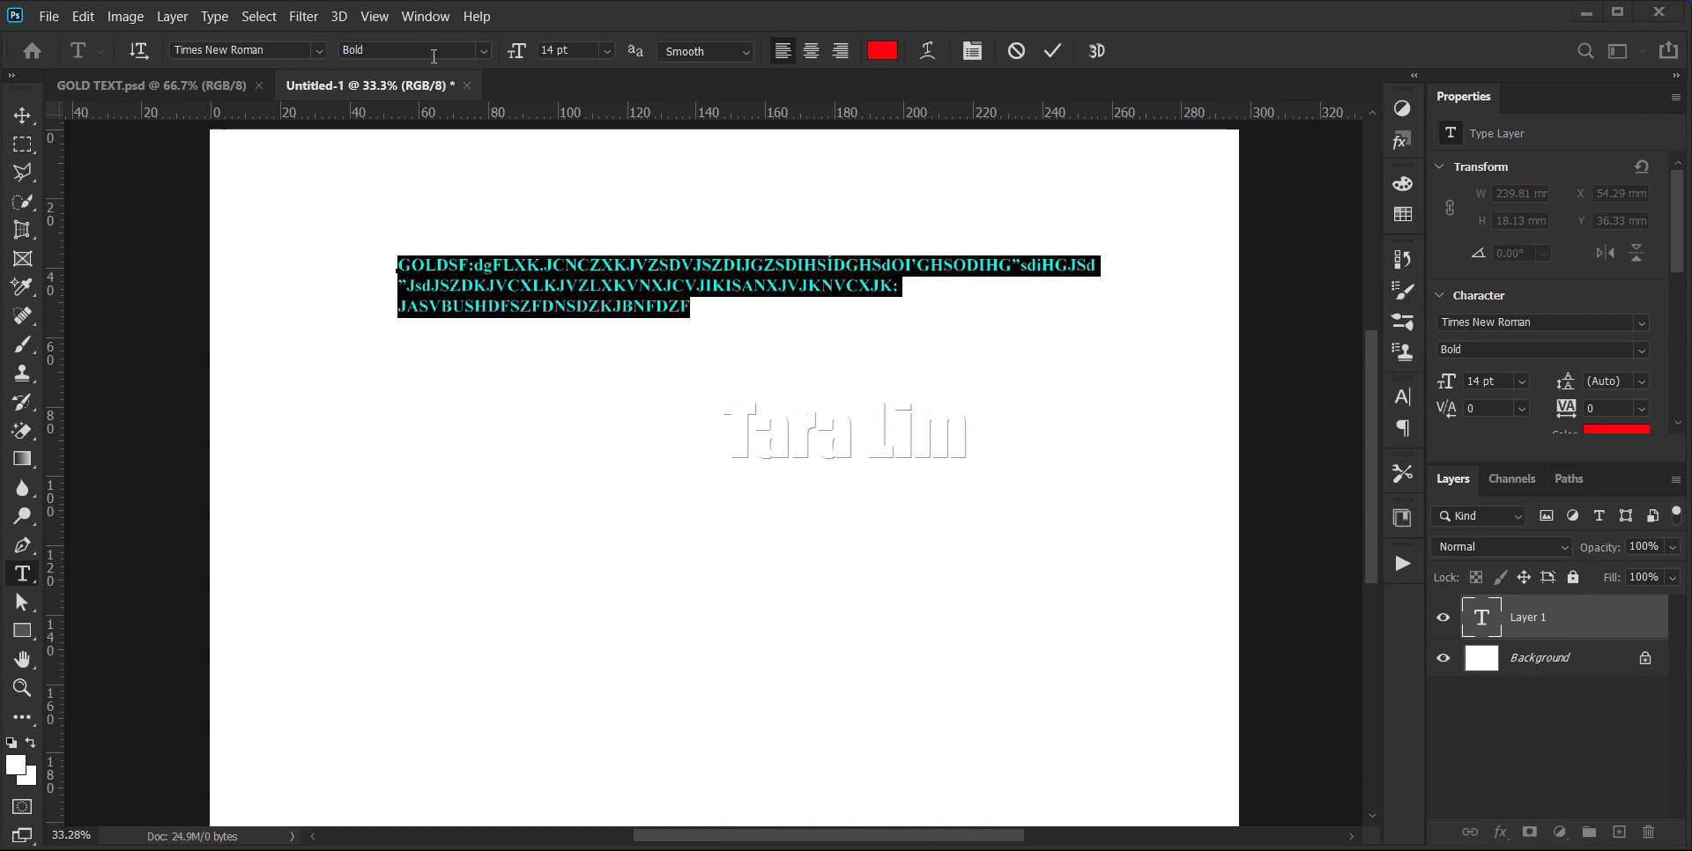
- Switch the GOLD text from Bold to Regular, try Italic, then return it to Regular
{"action": "left_click", "coordinate": [483, 51]}
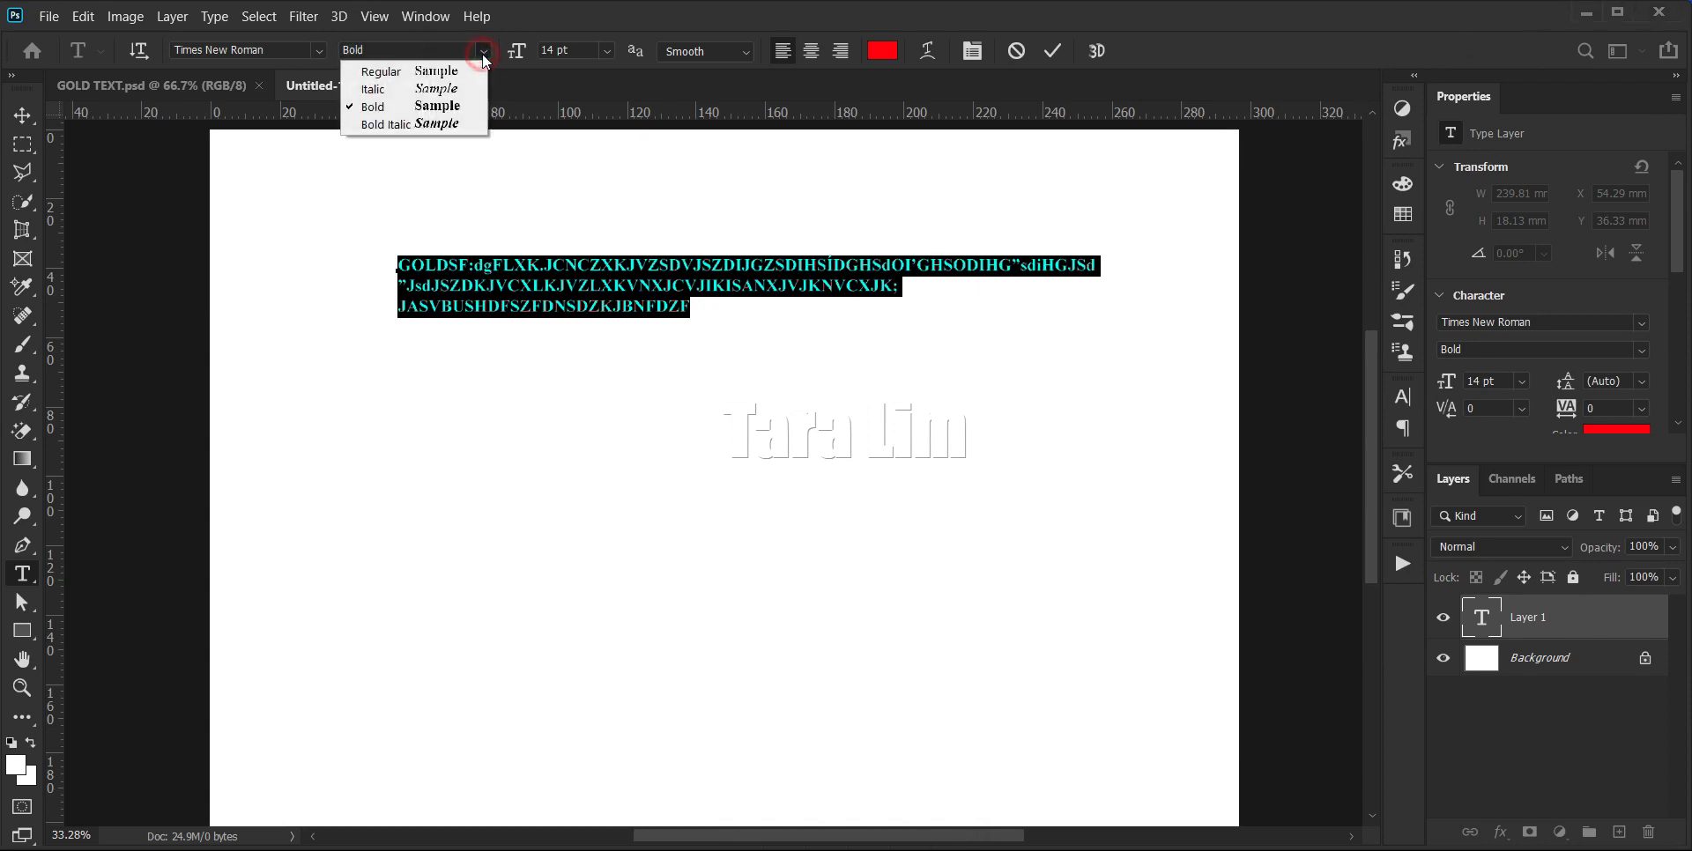
{"action": "left_click", "coordinate": [394, 72]}
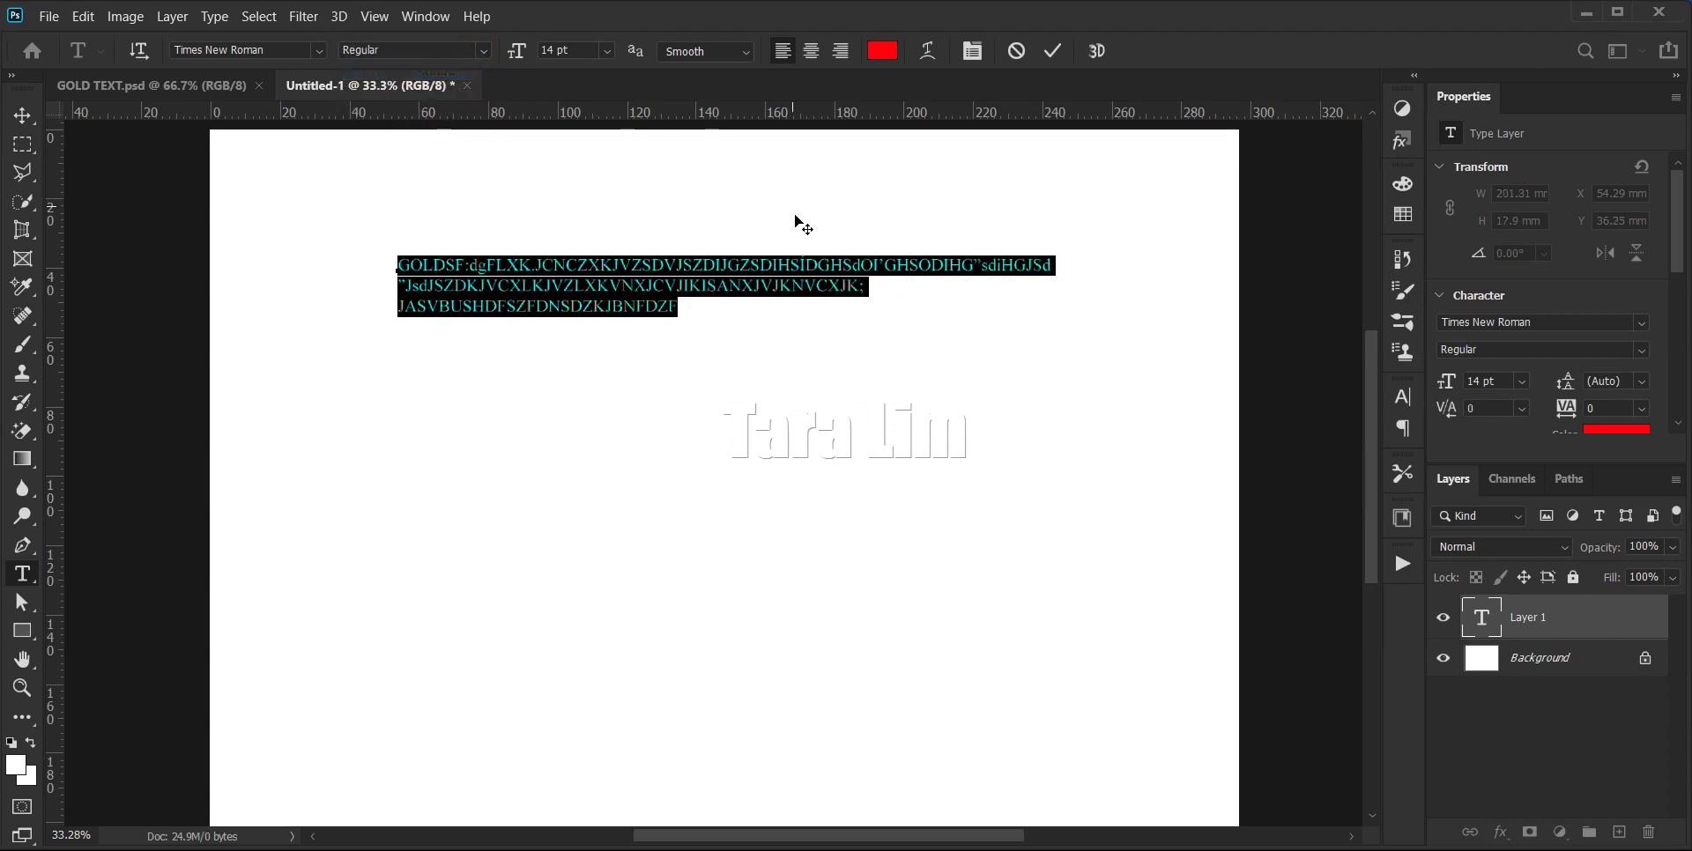
{"action": "left_click", "coordinate": [486, 50]}
{"action": "left_click", "coordinate": [373, 88]}
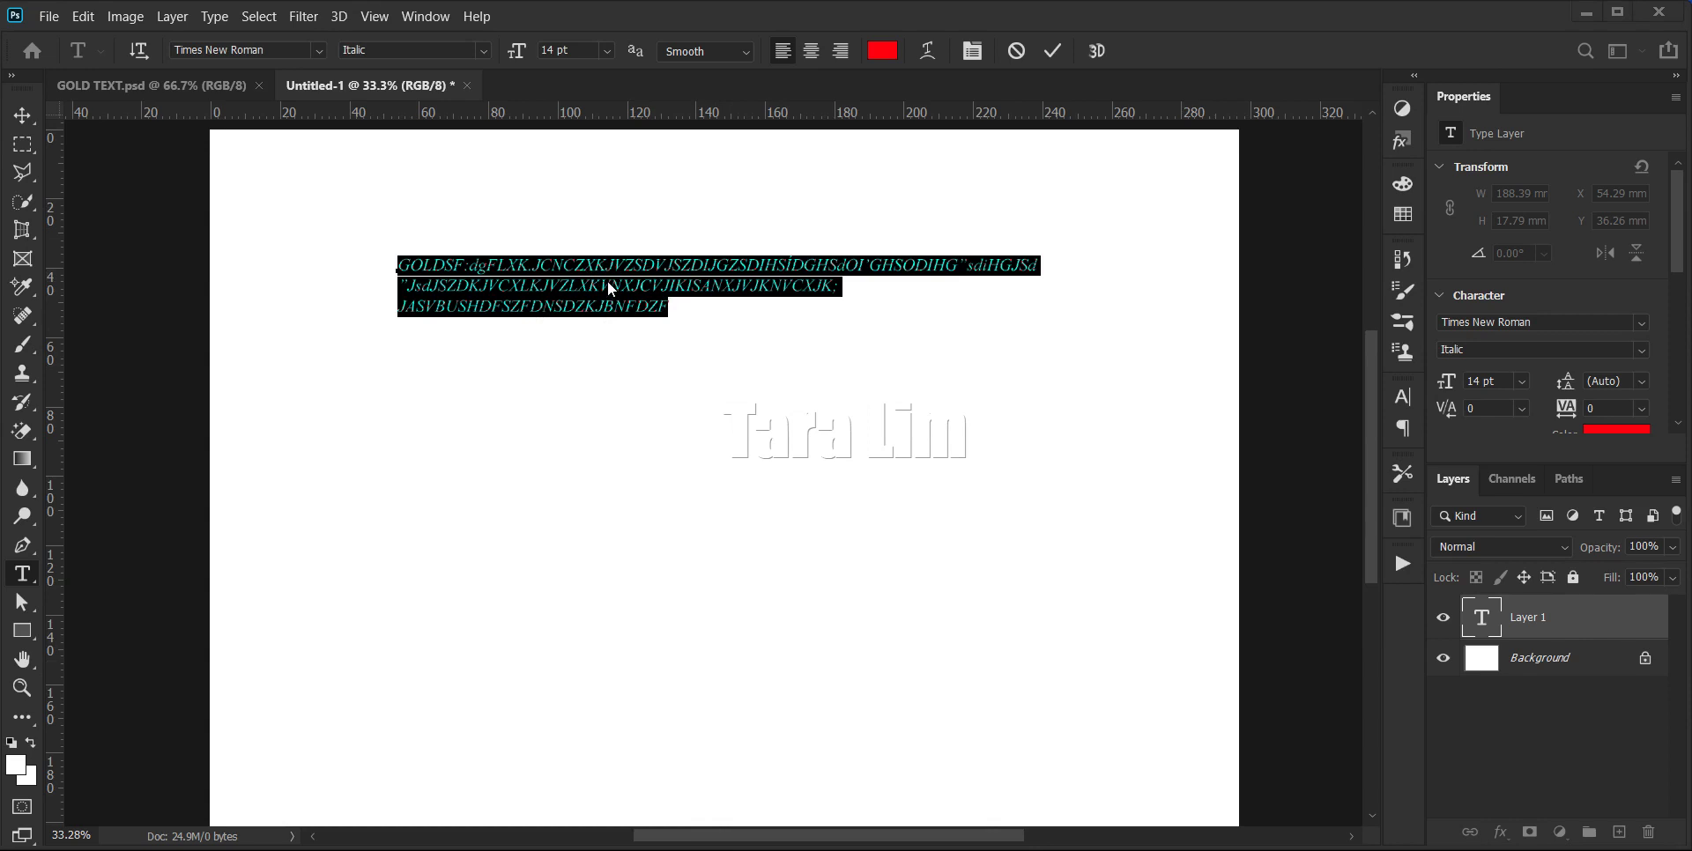
{"action": "left_click", "coordinate": [458, 50]}
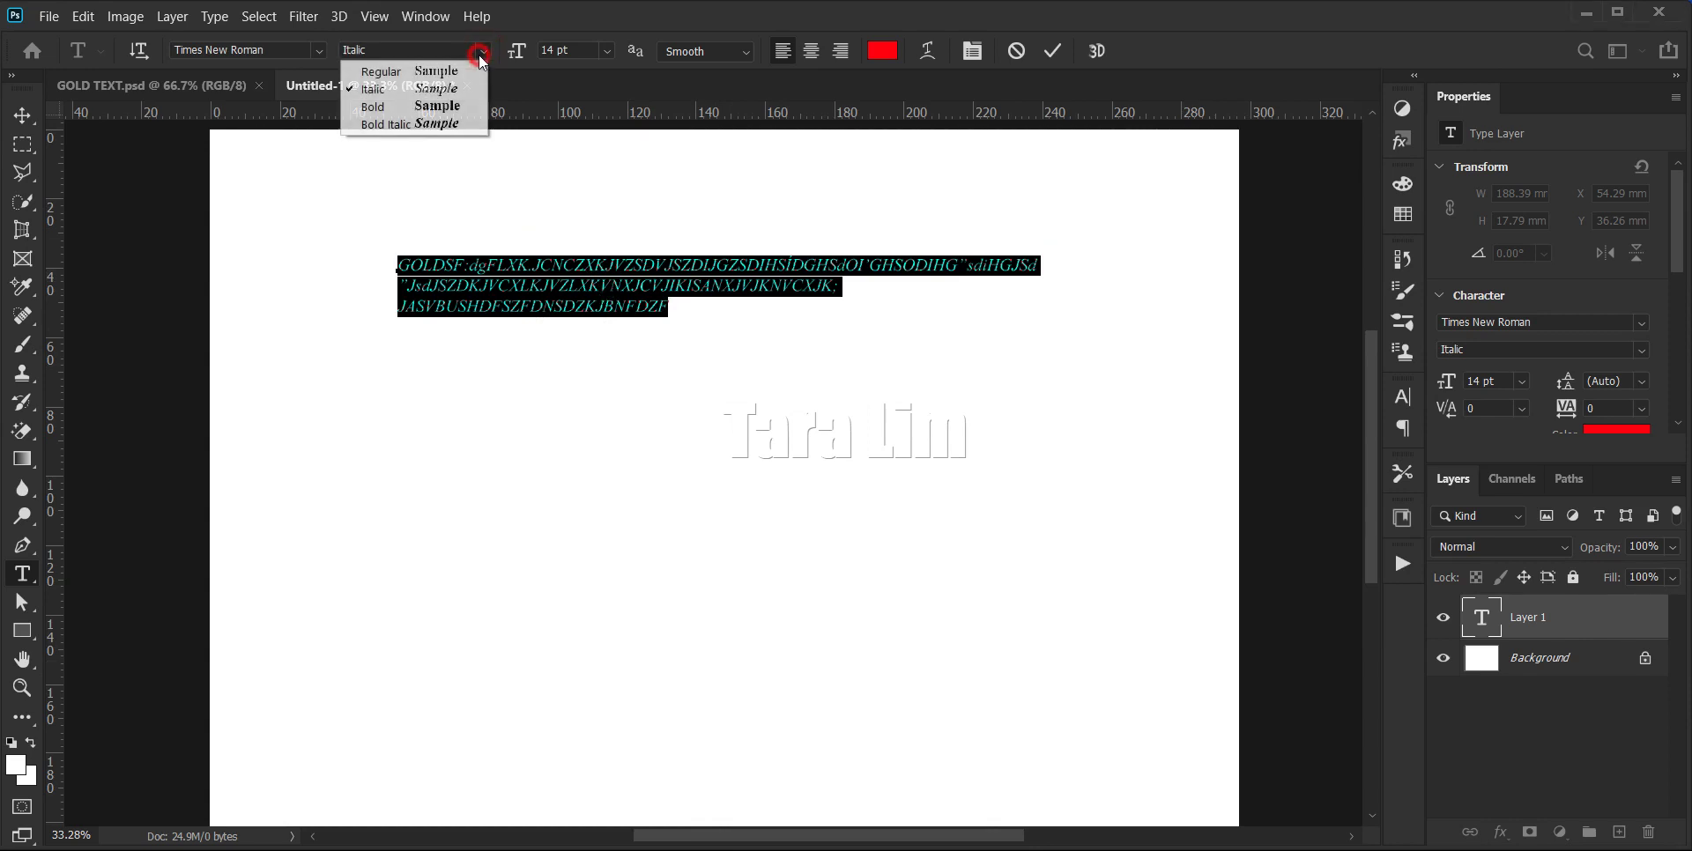
{"action": "left_click", "coordinate": [396, 71]}
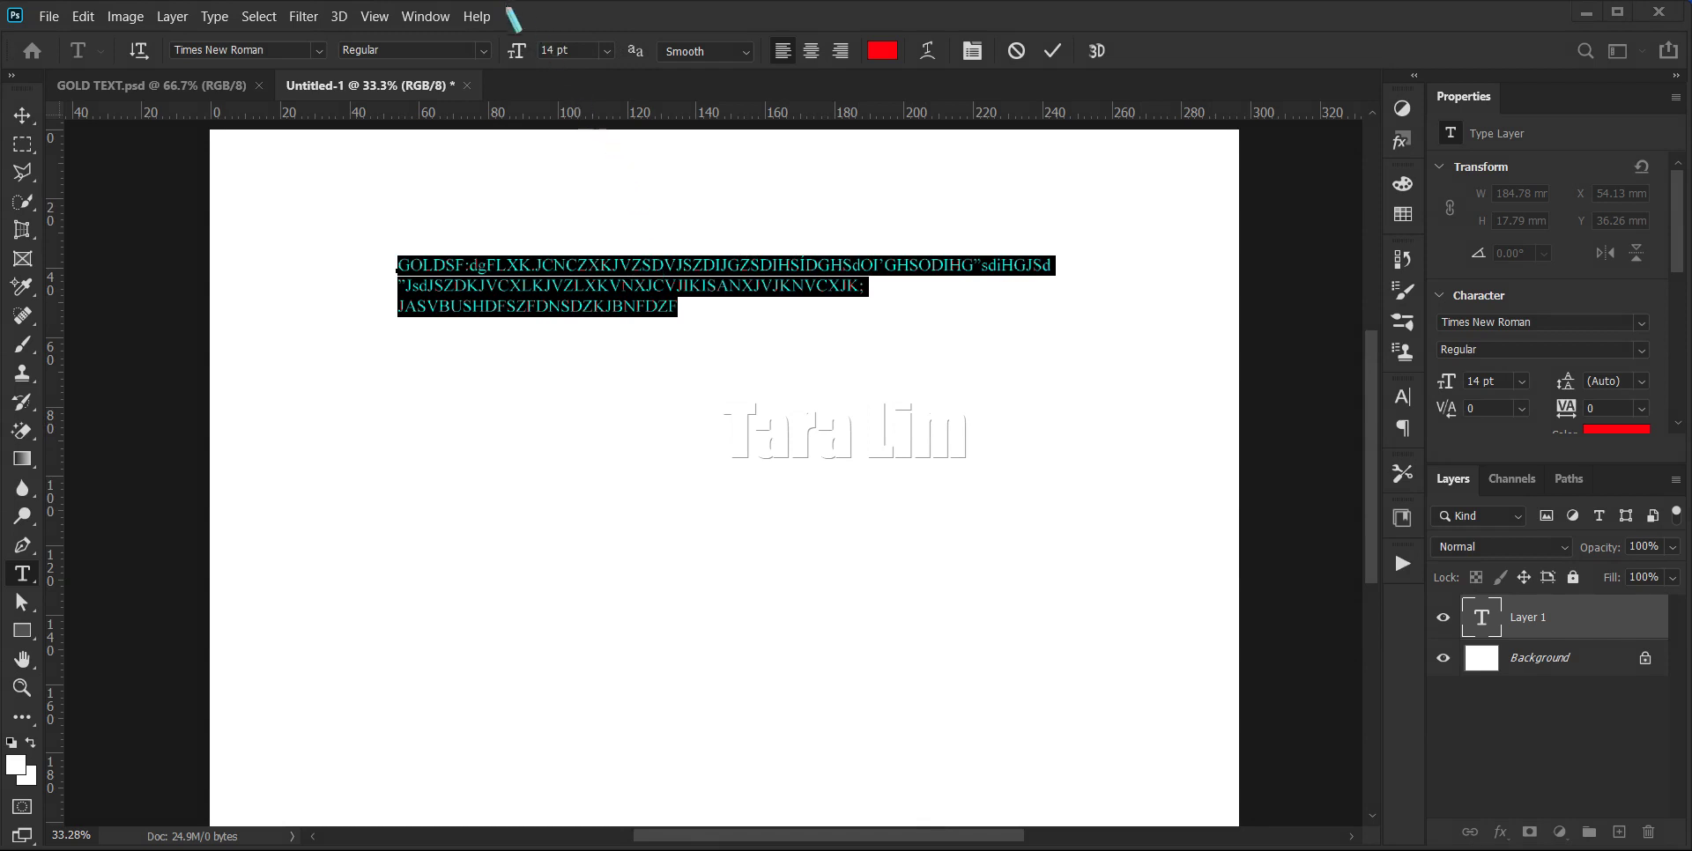
{"action": "left_click_drag", "start_coordinate": [493, 27], "coordinate": [621, 69]}
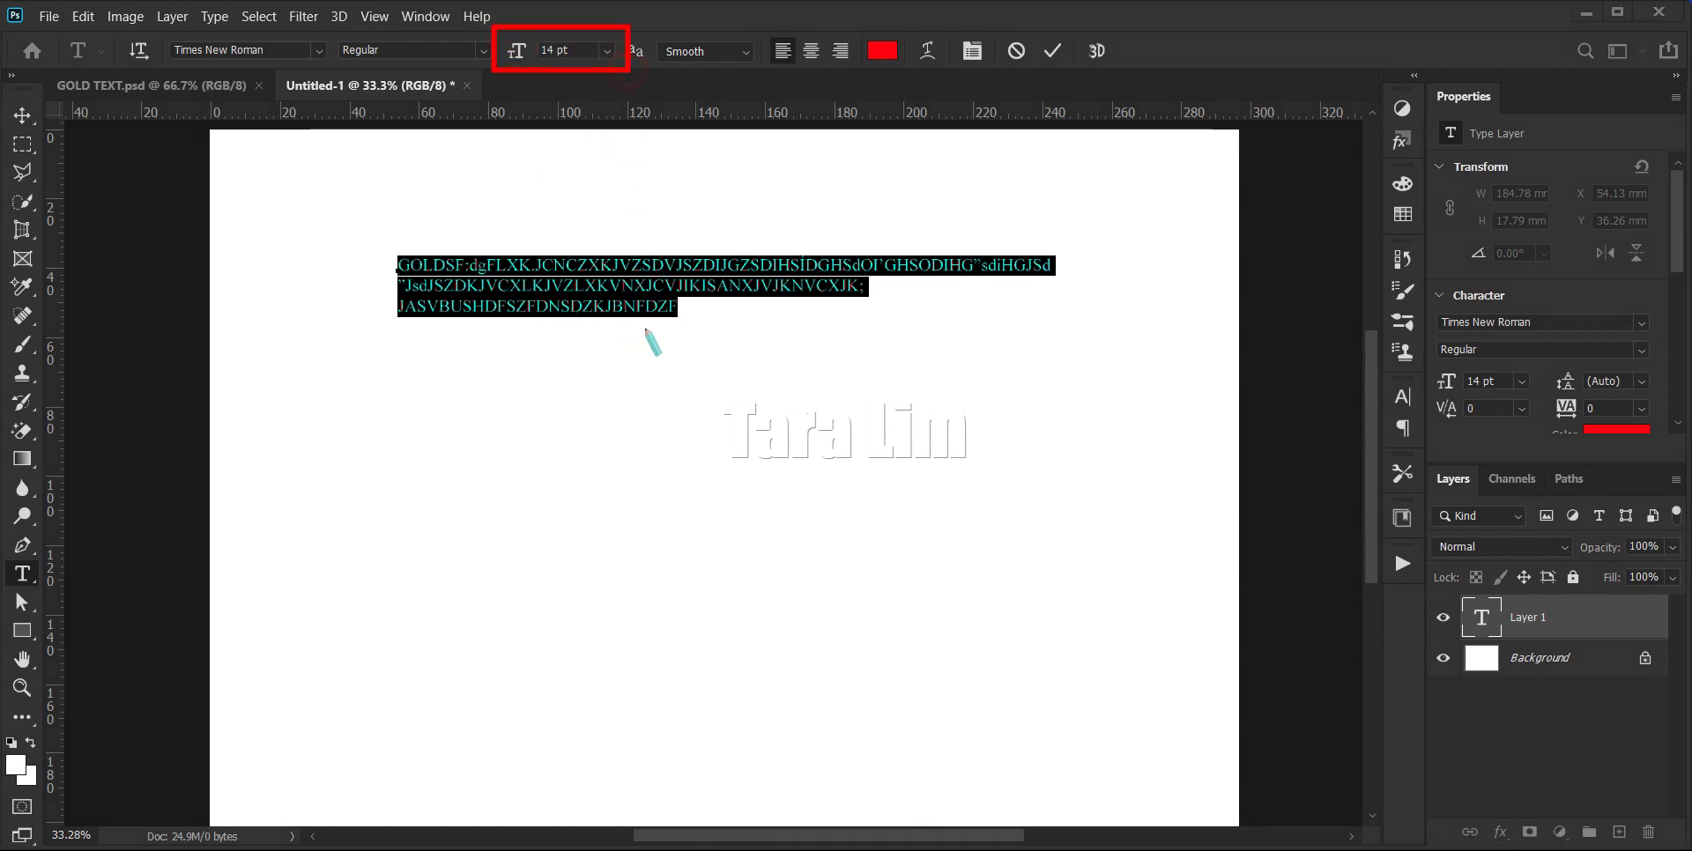
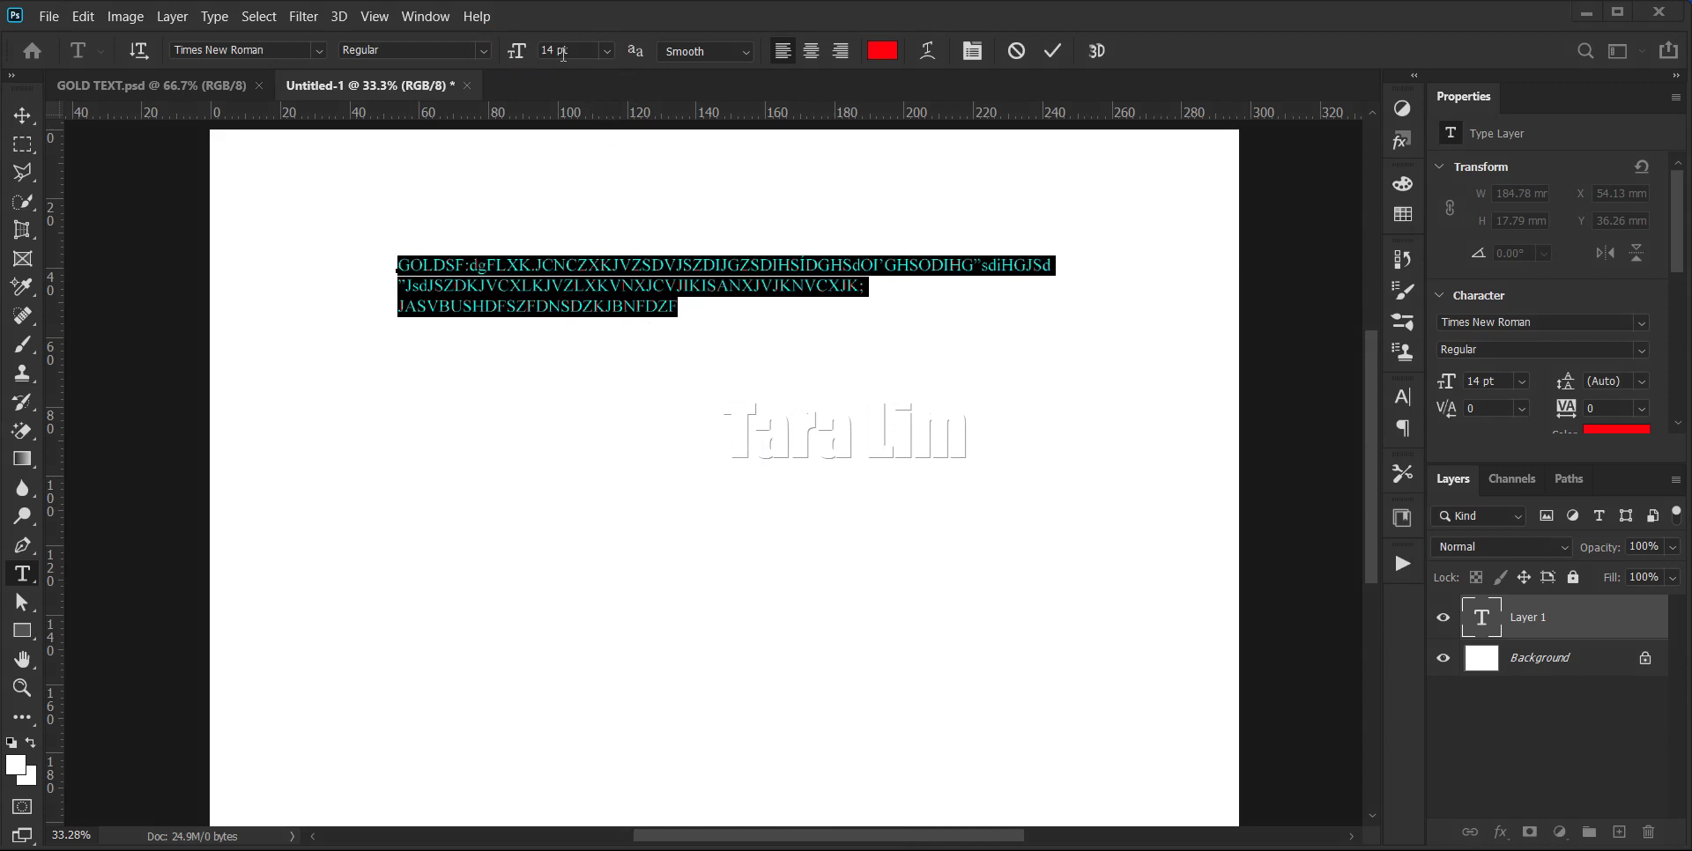
- Try 120 pt and 20 pt font sizes, then return the text to 14 pt
{"action": "left_click", "coordinate": [608, 51]}
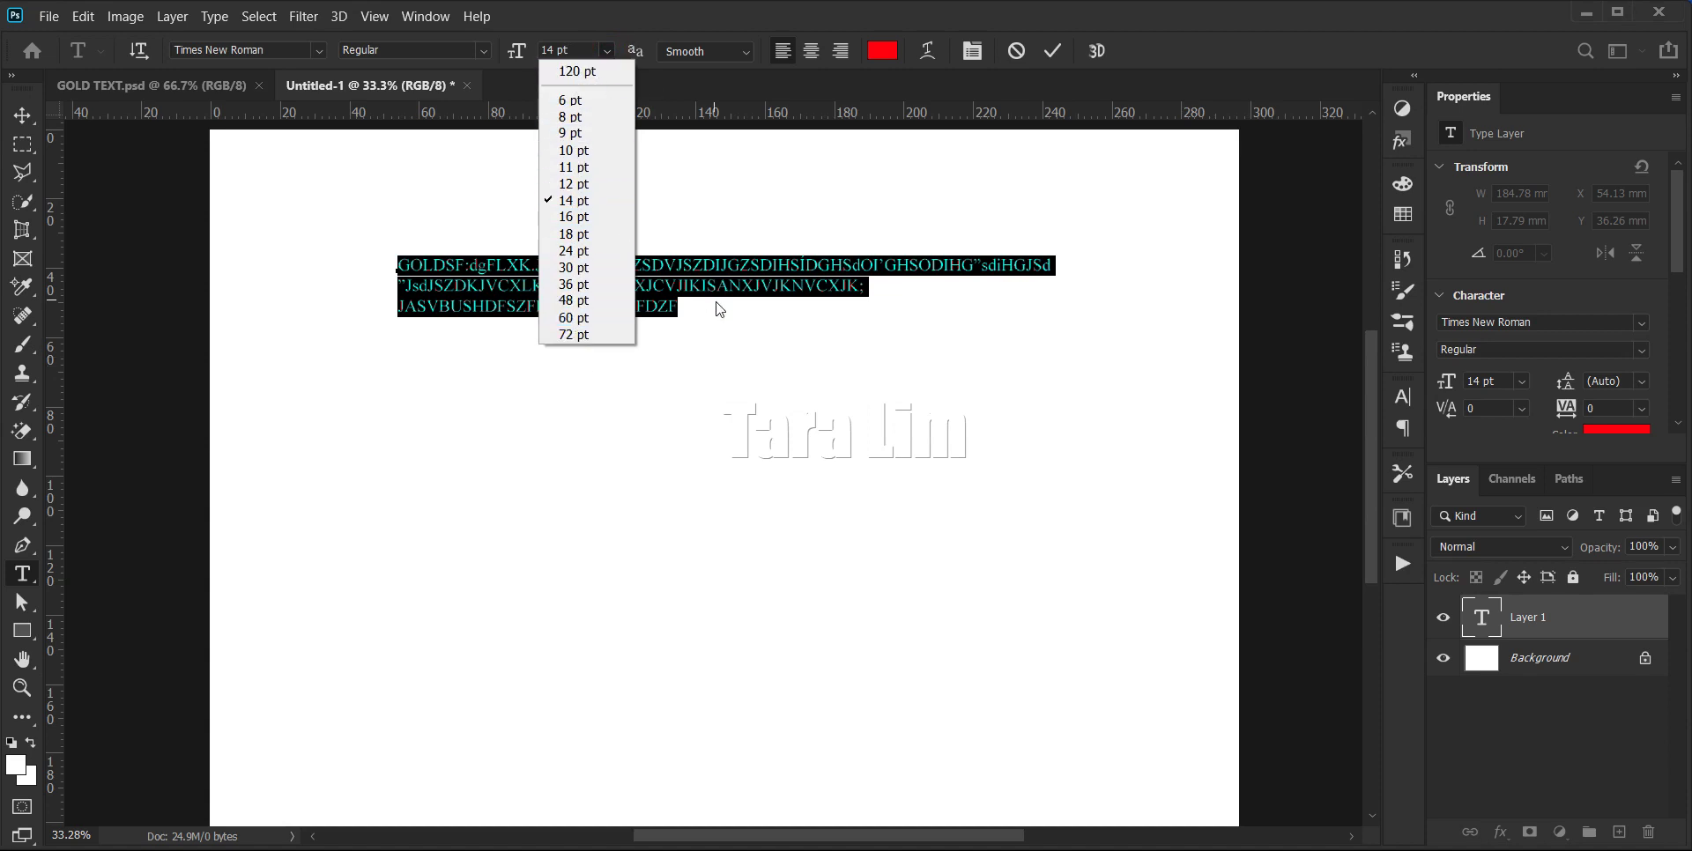
{"action": "left_click", "coordinate": [577, 49]}
{"action": "left_click_drag", "start_coordinate": [578, 50], "coordinate": [420, 46]}
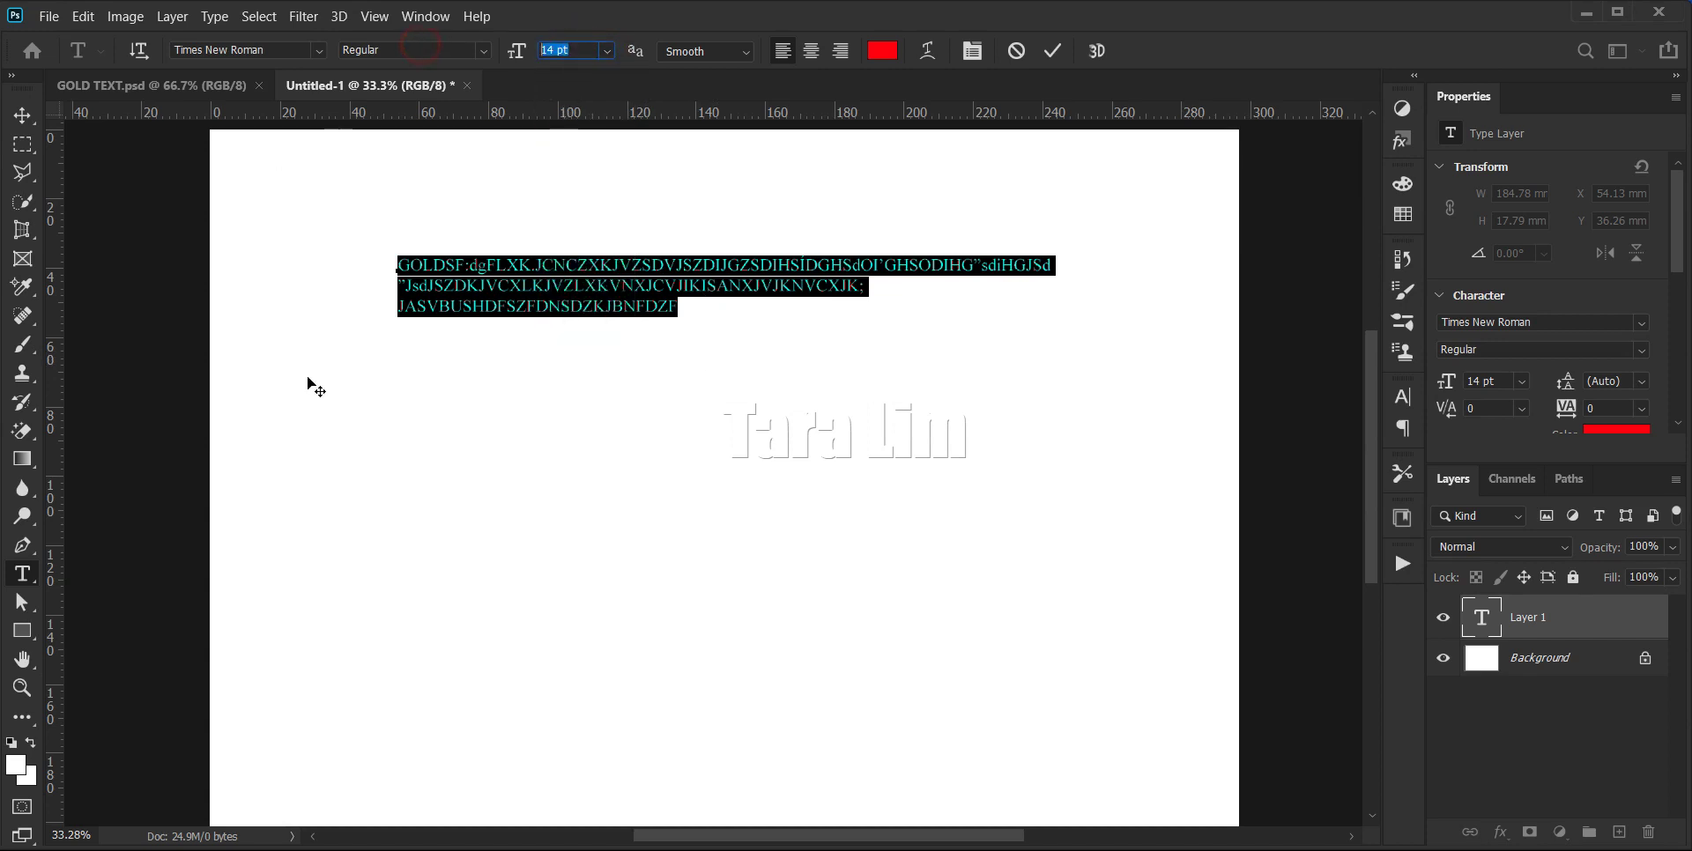
{"action": "type", "text": "120"}
{"action": "key", "text": "Return"}
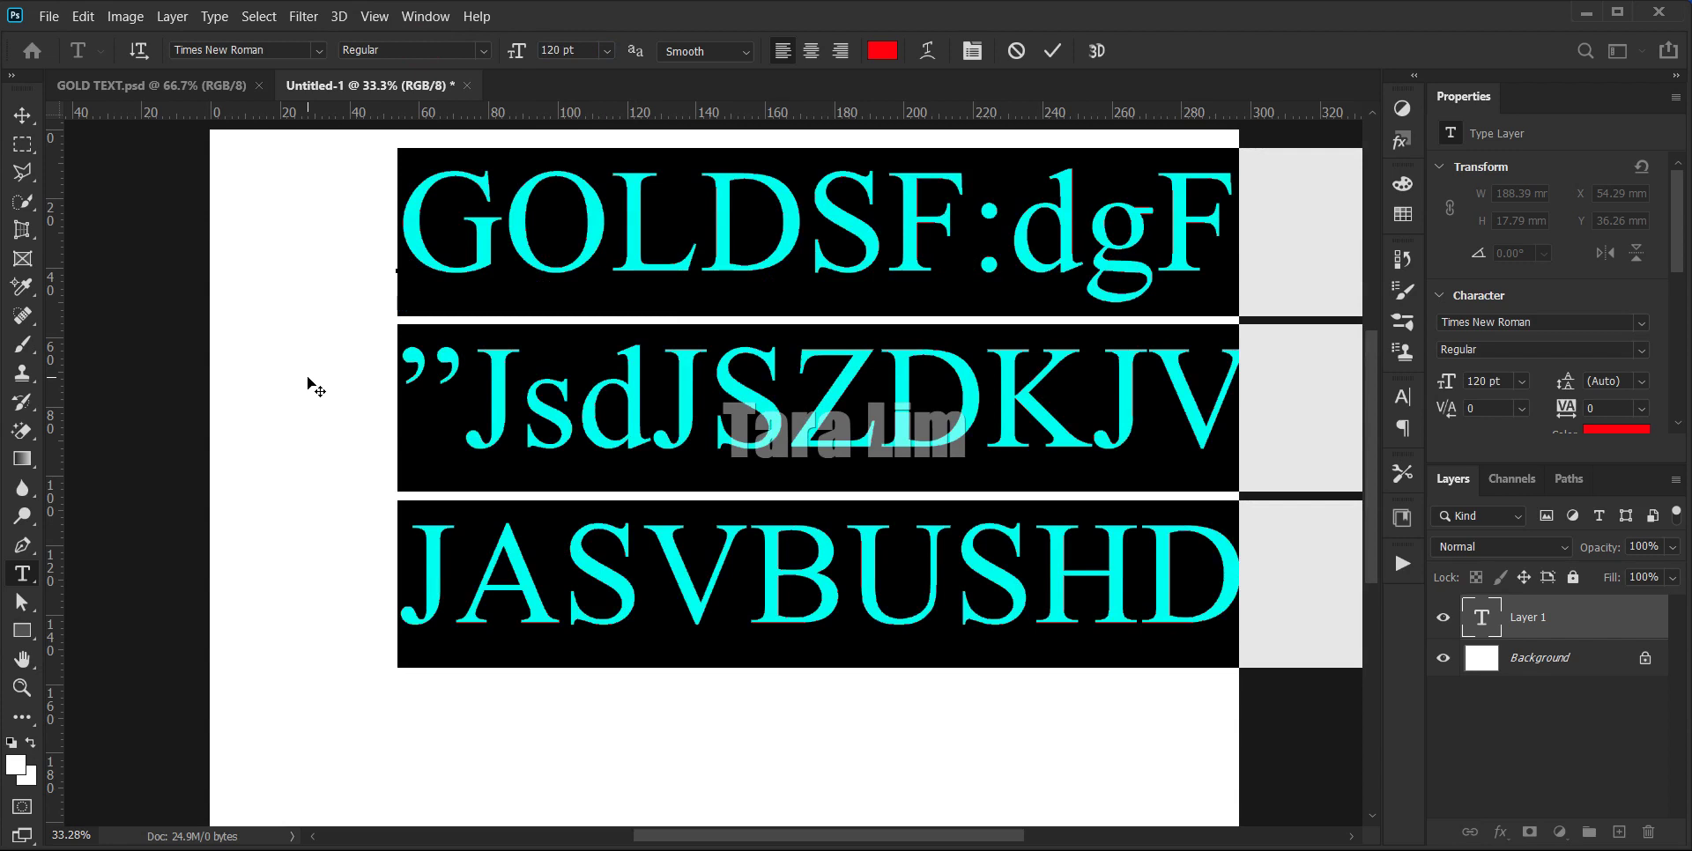
{"action": "left_click", "coordinate": [580, 49]}
{"action": "type", "text": "20"}
{"action": "key", "text": "Return"}
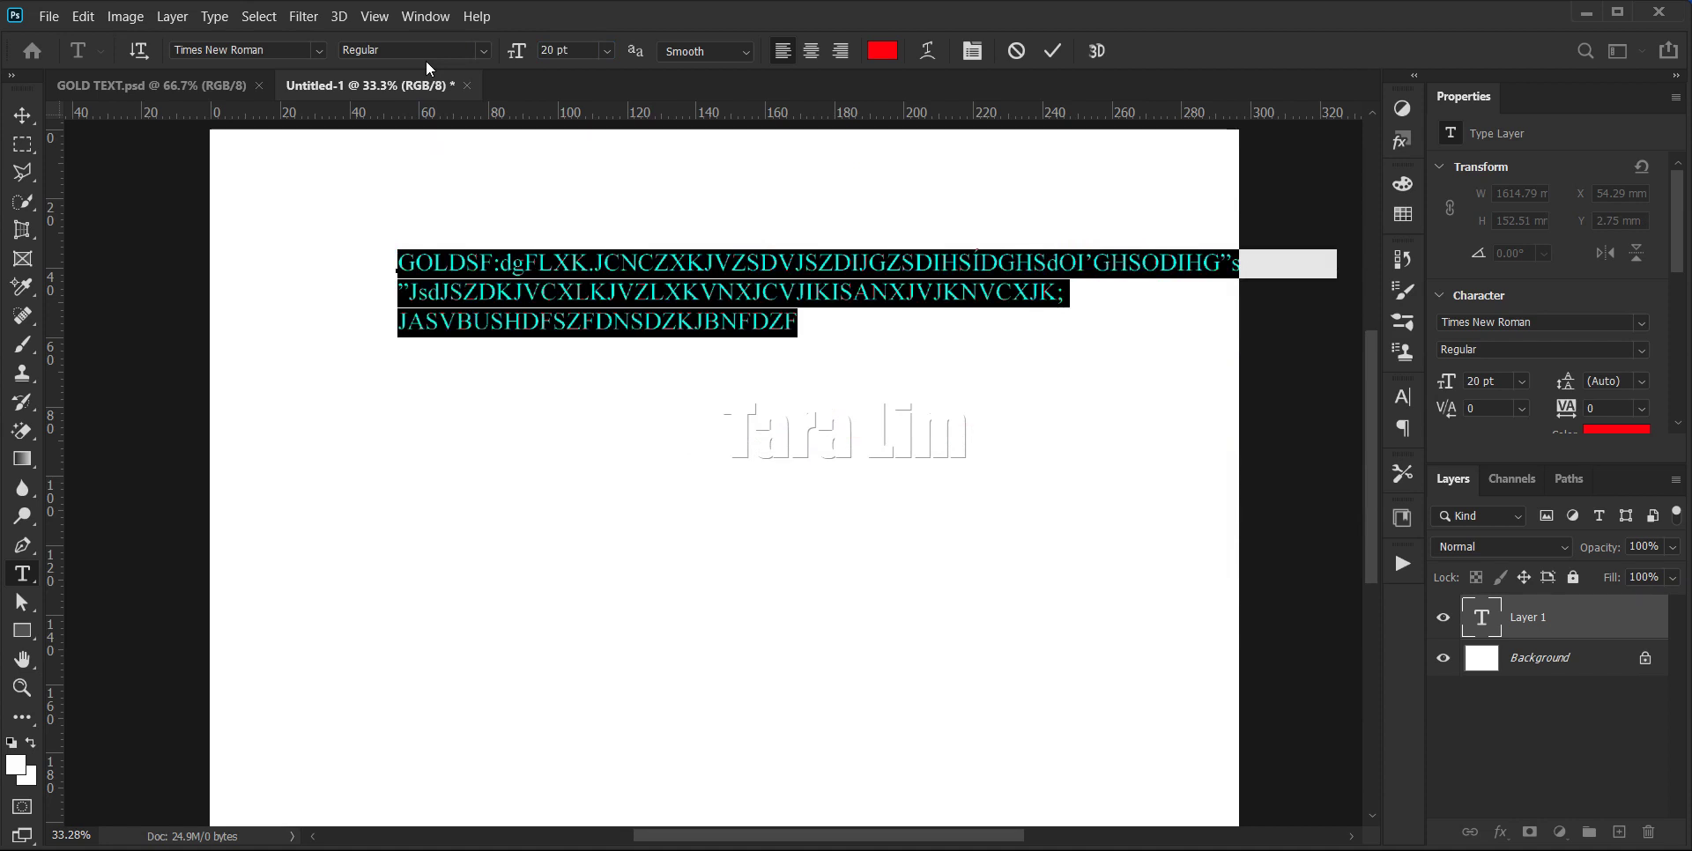
{"action": "left_click", "coordinate": [608, 50]}
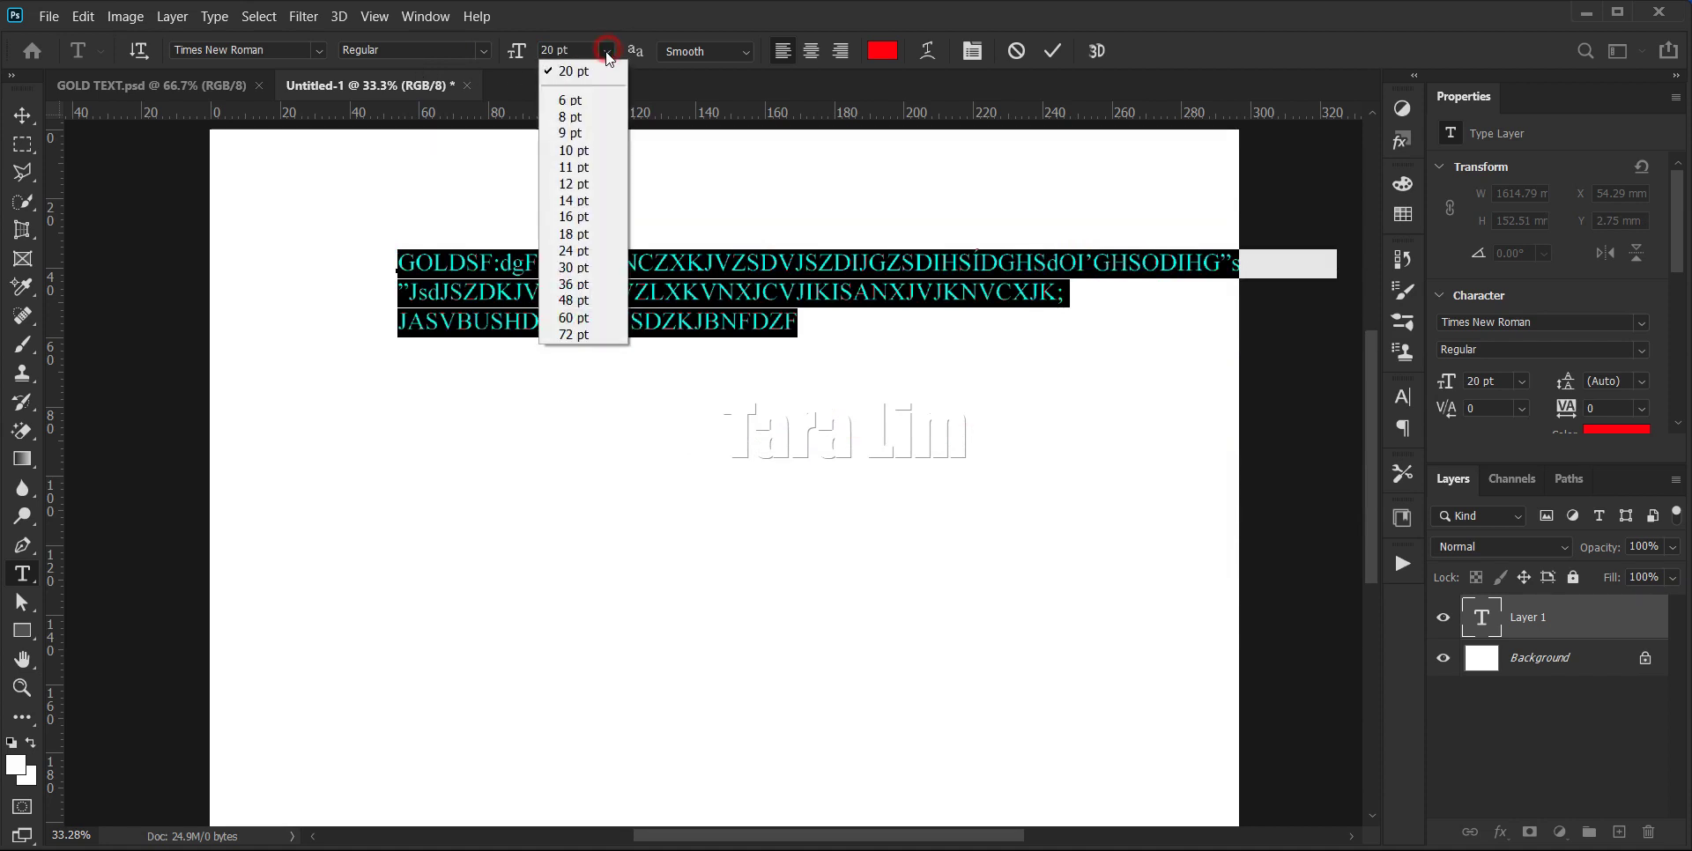
{"action": "left_click", "coordinate": [574, 201]}
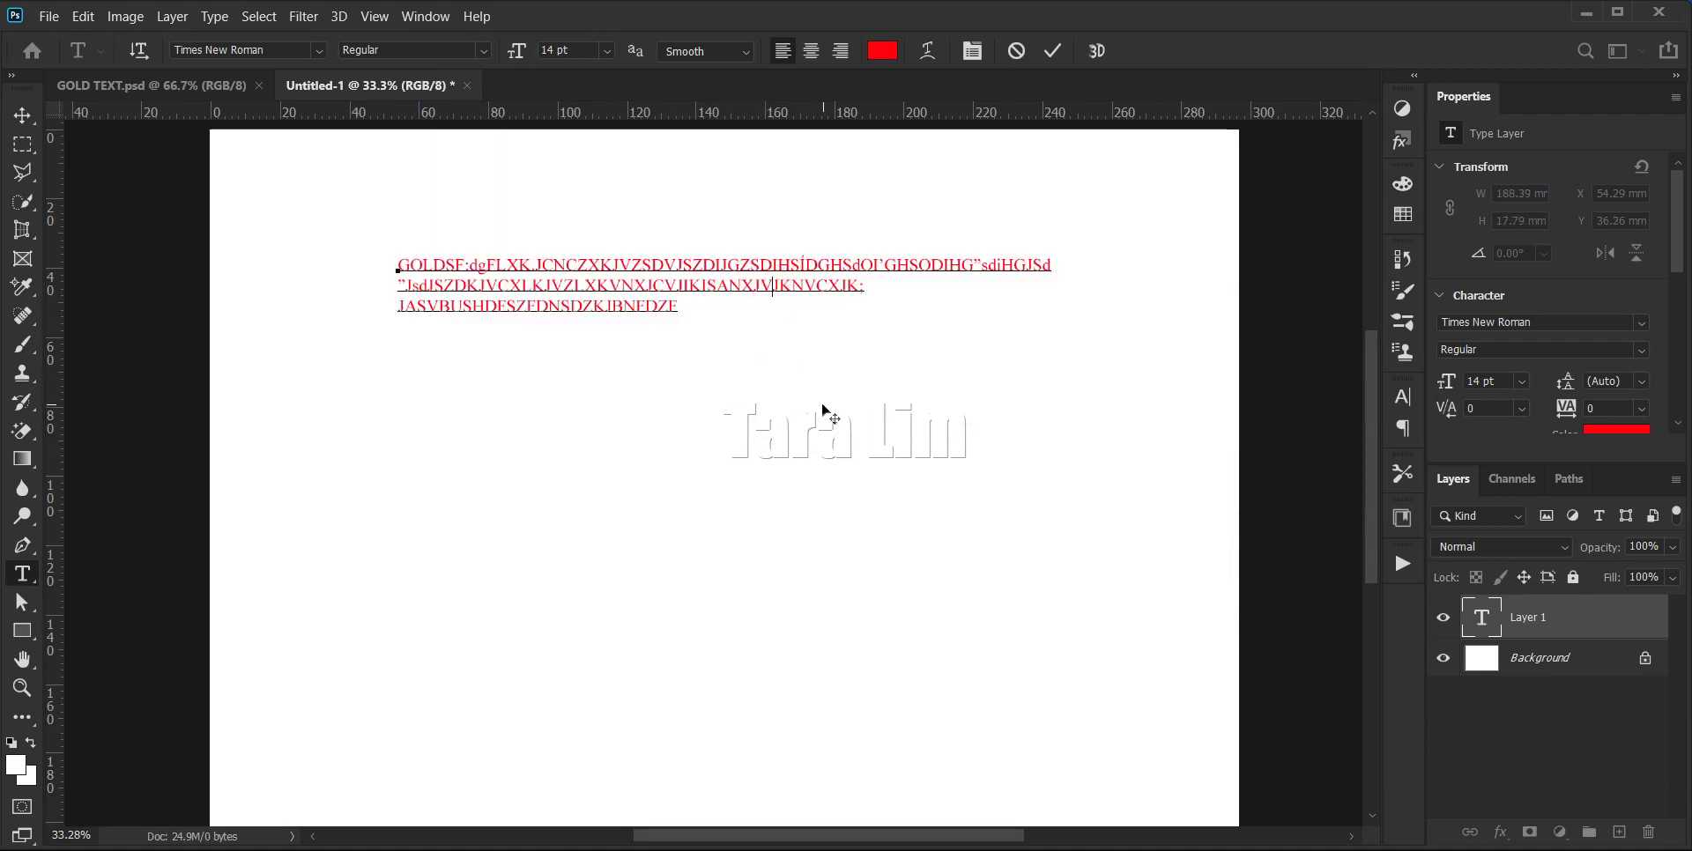
- Select all the text and try centre and right alignment before returning to left-aligned
{"action": "key", "text": "ctrl+a"}
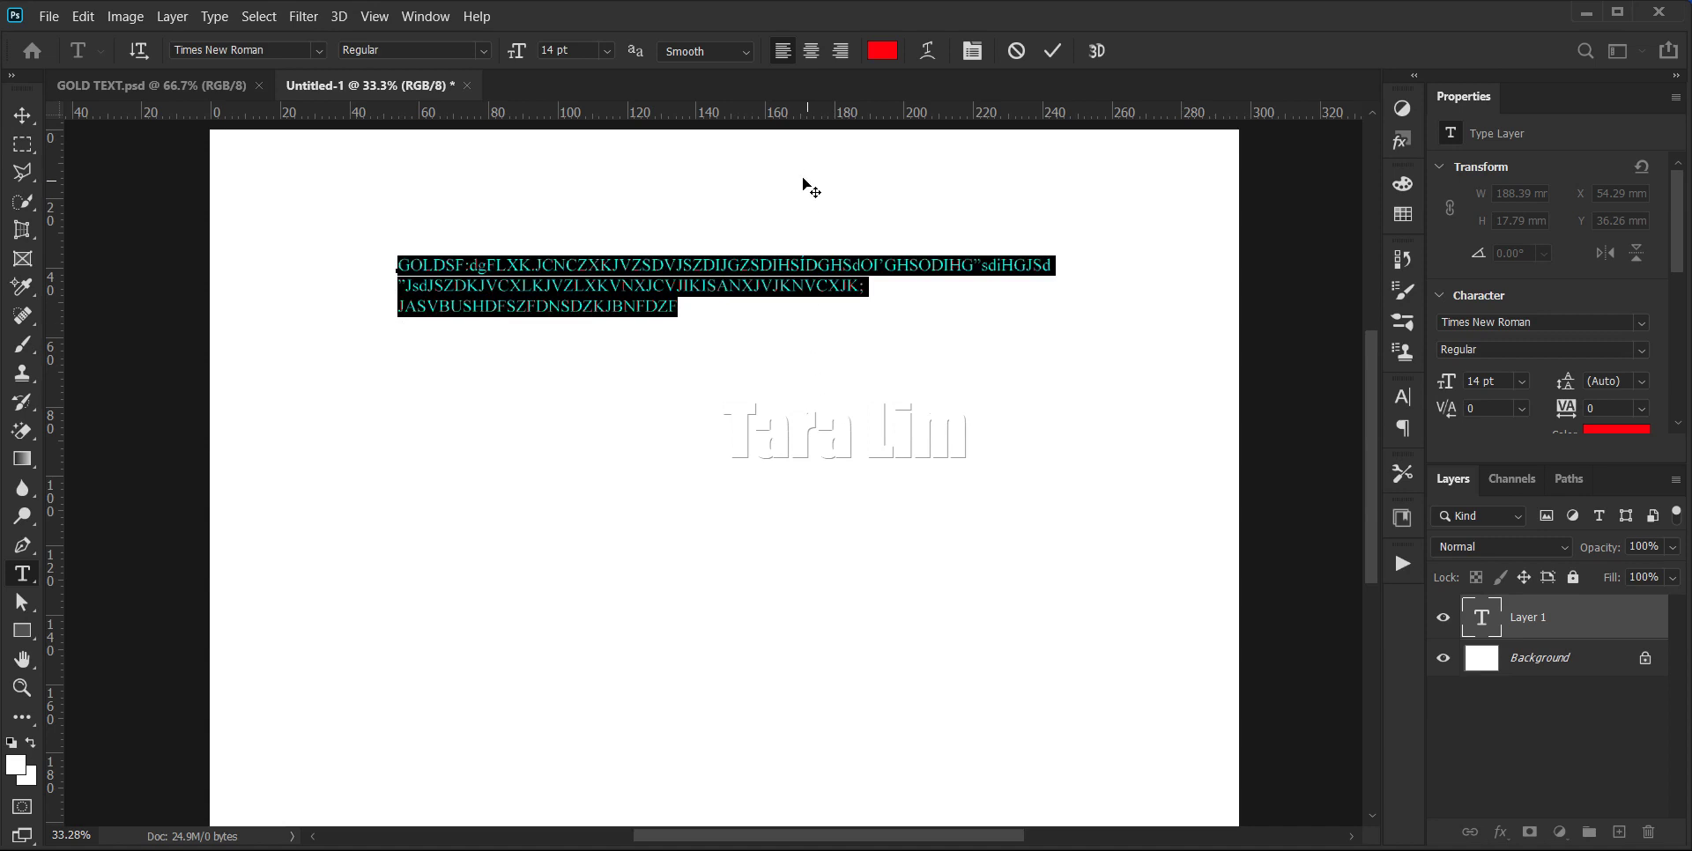
{"action": "left_click", "coordinate": [813, 53]}
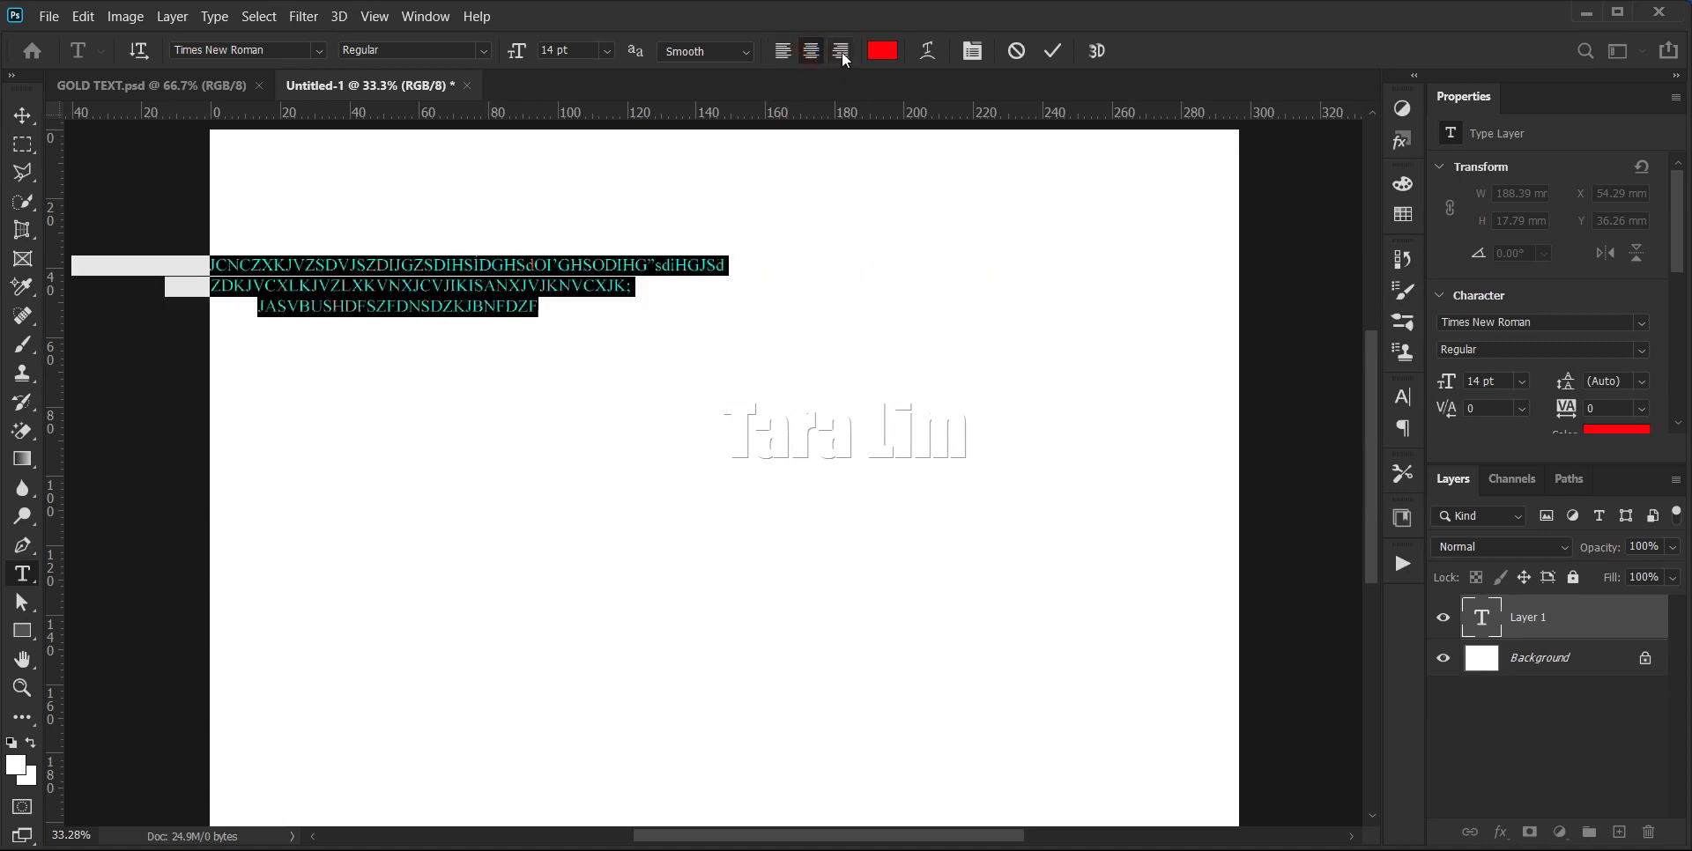
{"action": "left_click", "coordinate": [843, 52]}
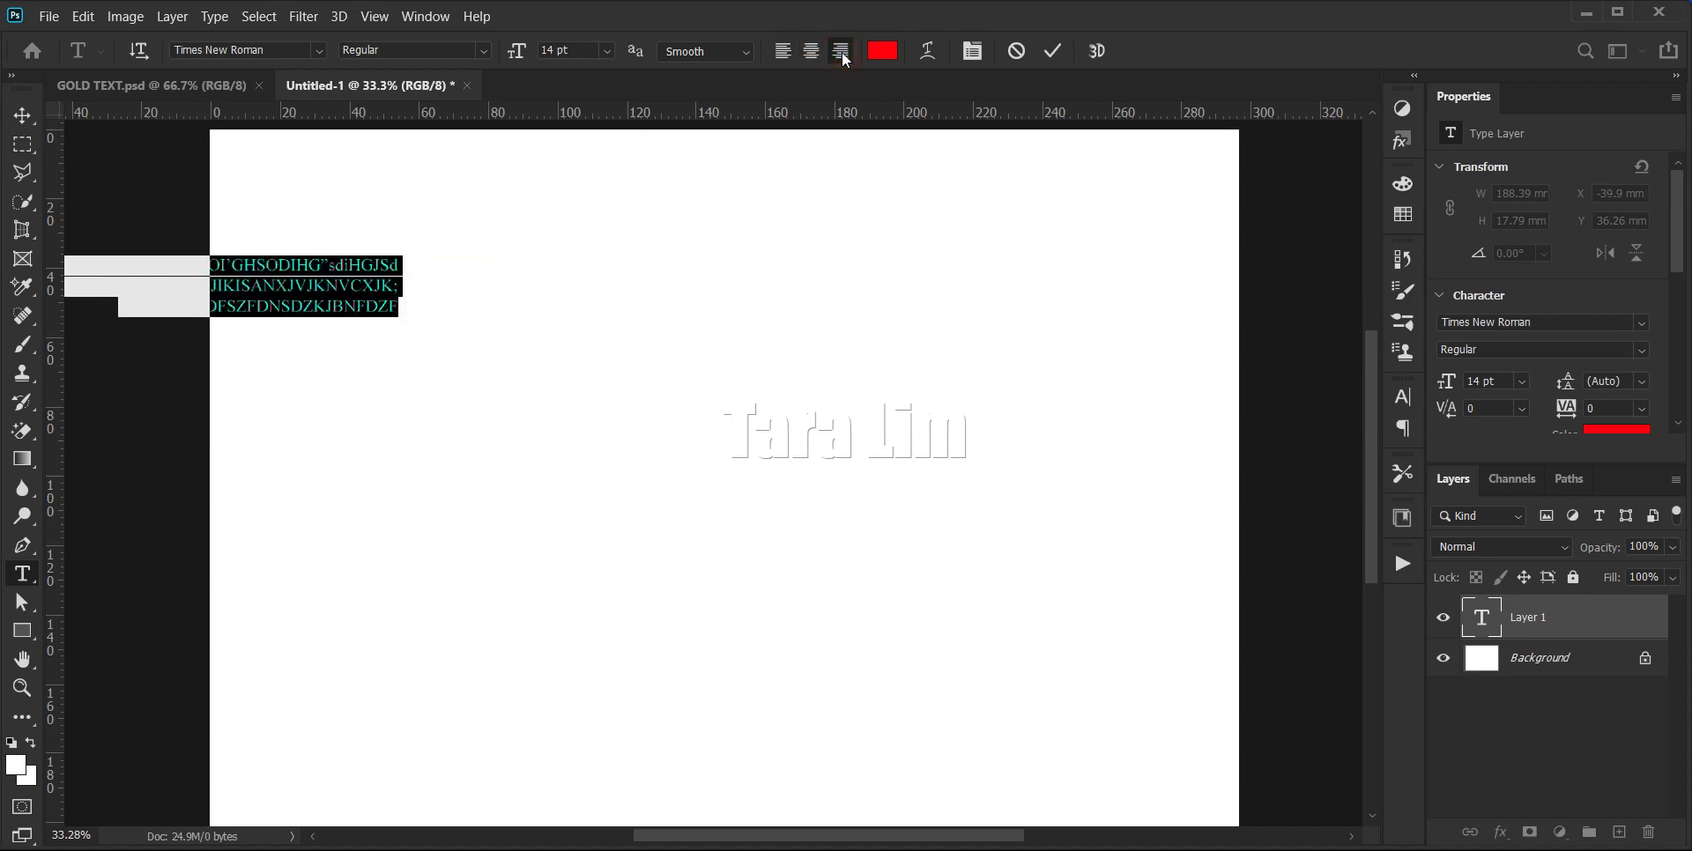
{"action": "left_click", "coordinate": [786, 53]}
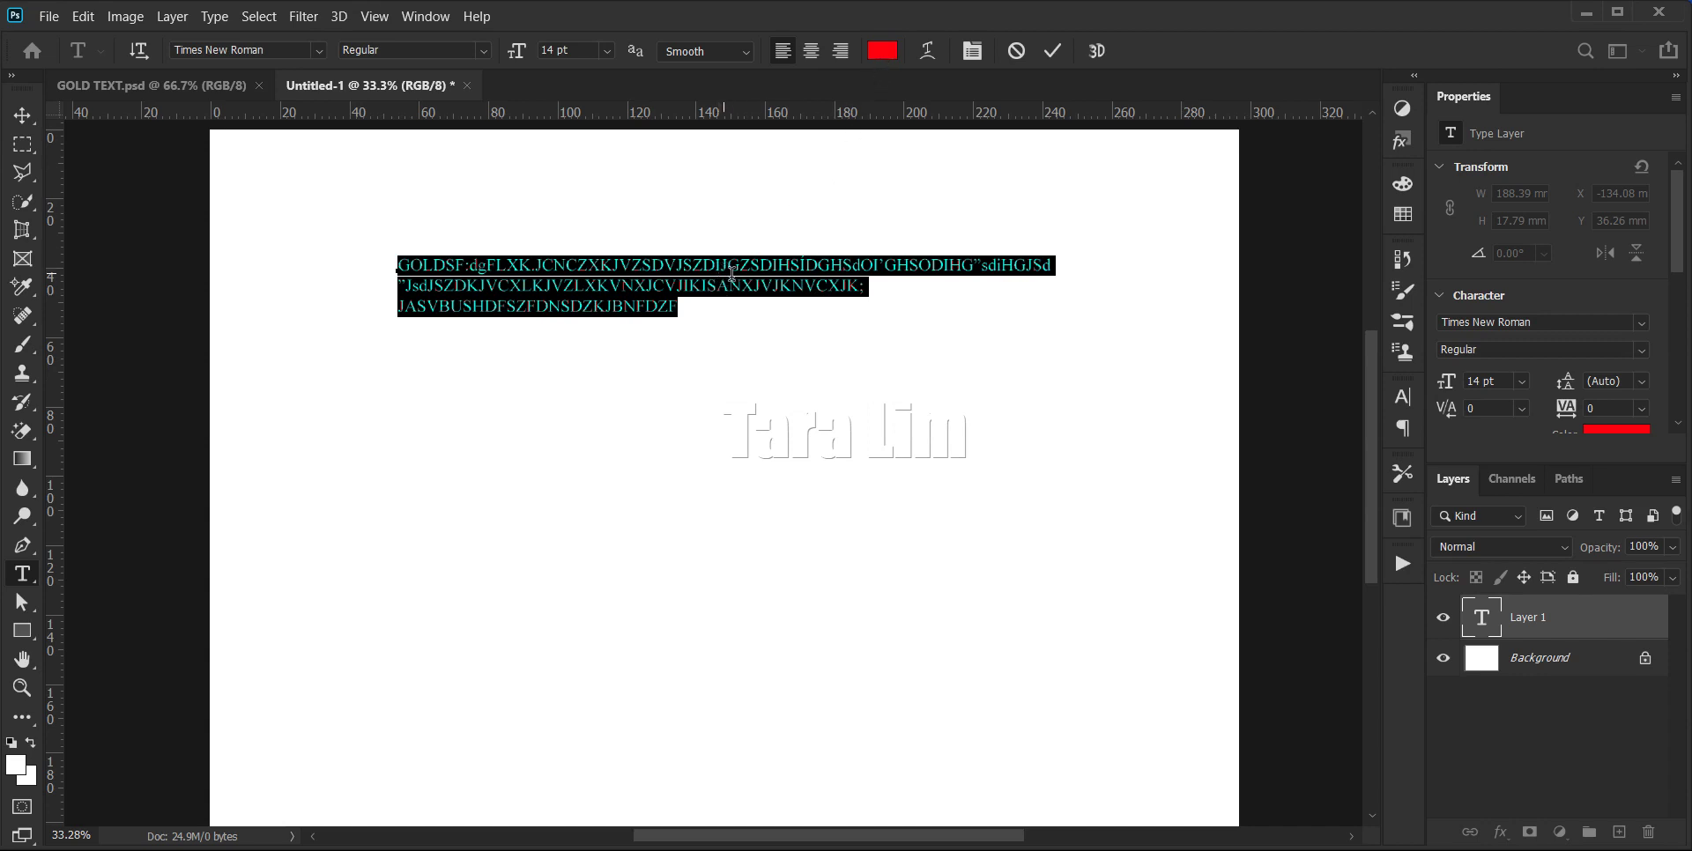
- Set the text colour to black (000000)
{"action": "left_click", "coordinate": [885, 53]}
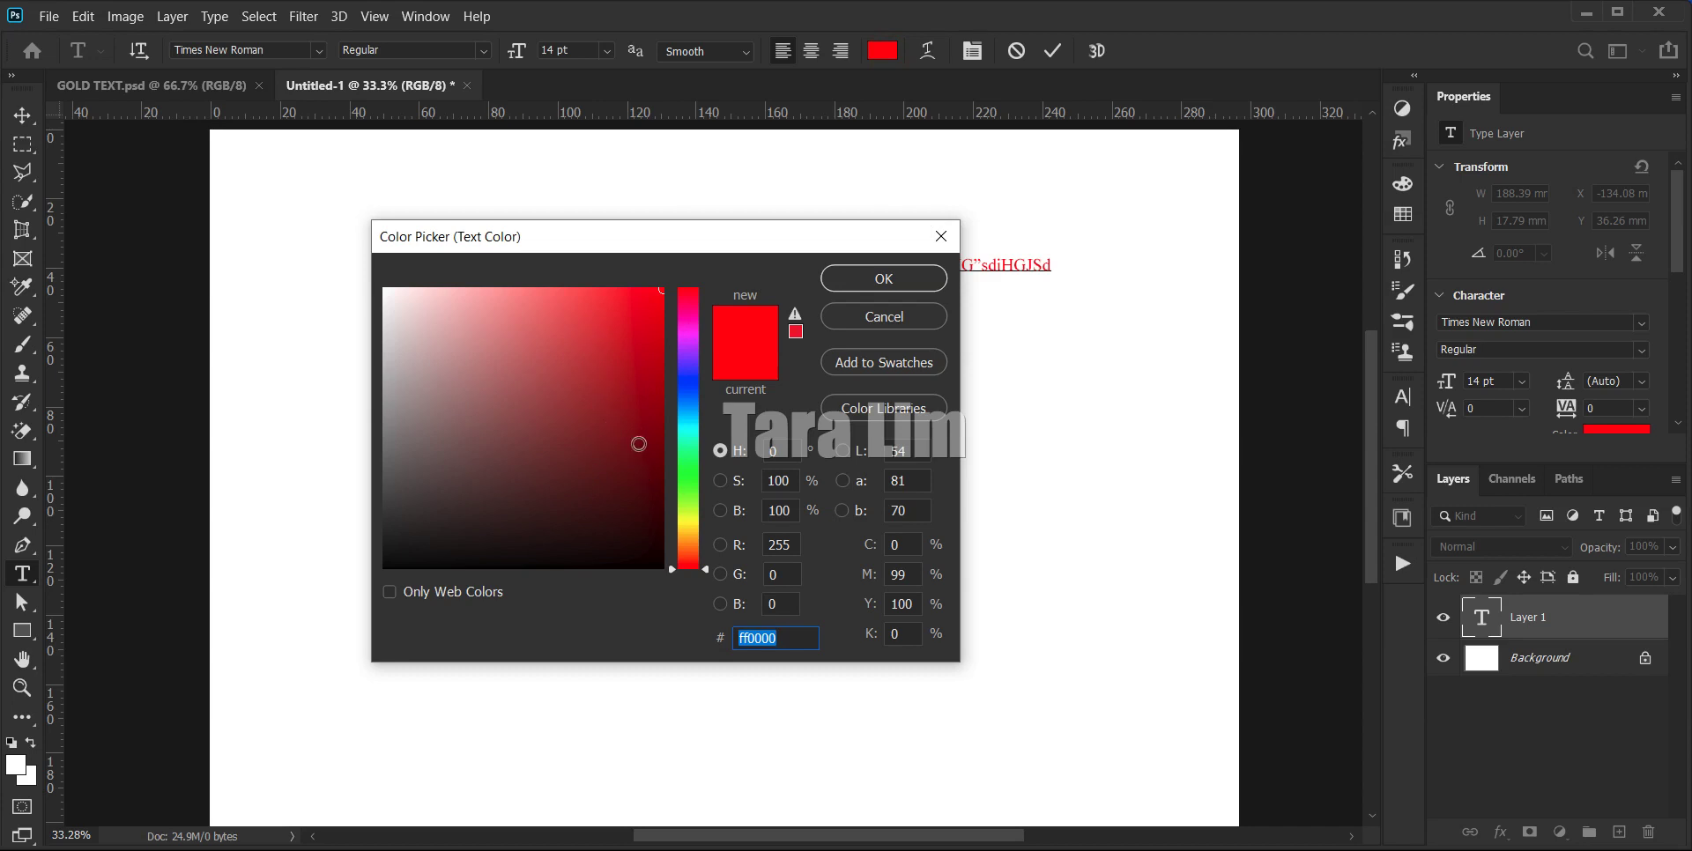
{"action": "type", "text": "000000"}
{"action": "left_click", "coordinate": [888, 282]}
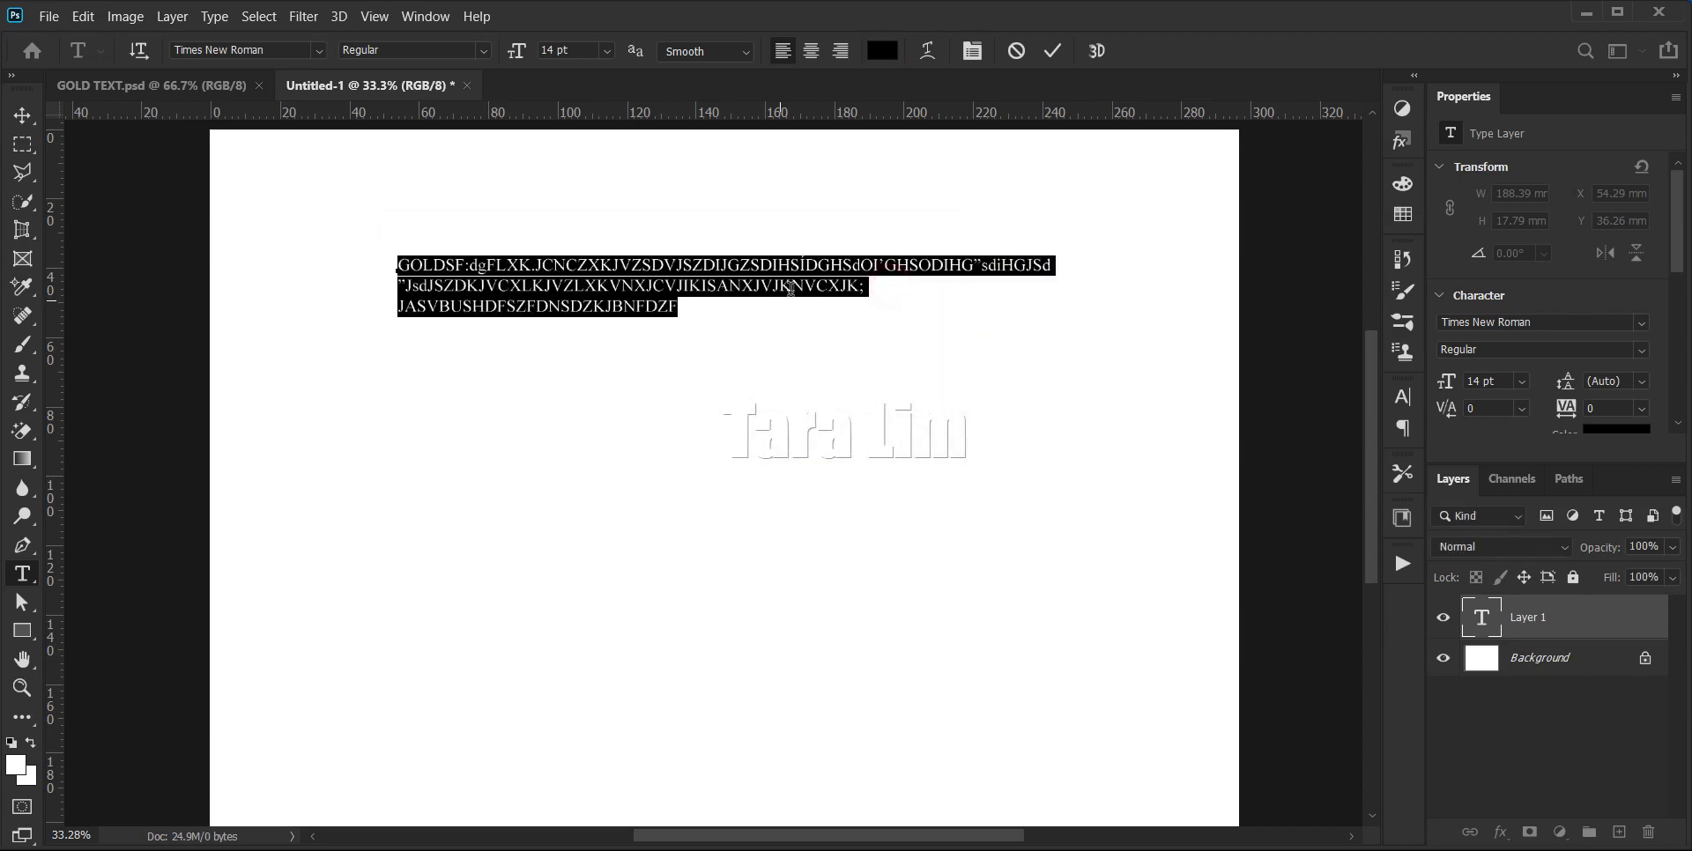
{"action": "left_click", "coordinate": [649, 319]}
- Recolour all the text bright blue (0006ff)
{"action": "key", "text": "ctrl+a"}
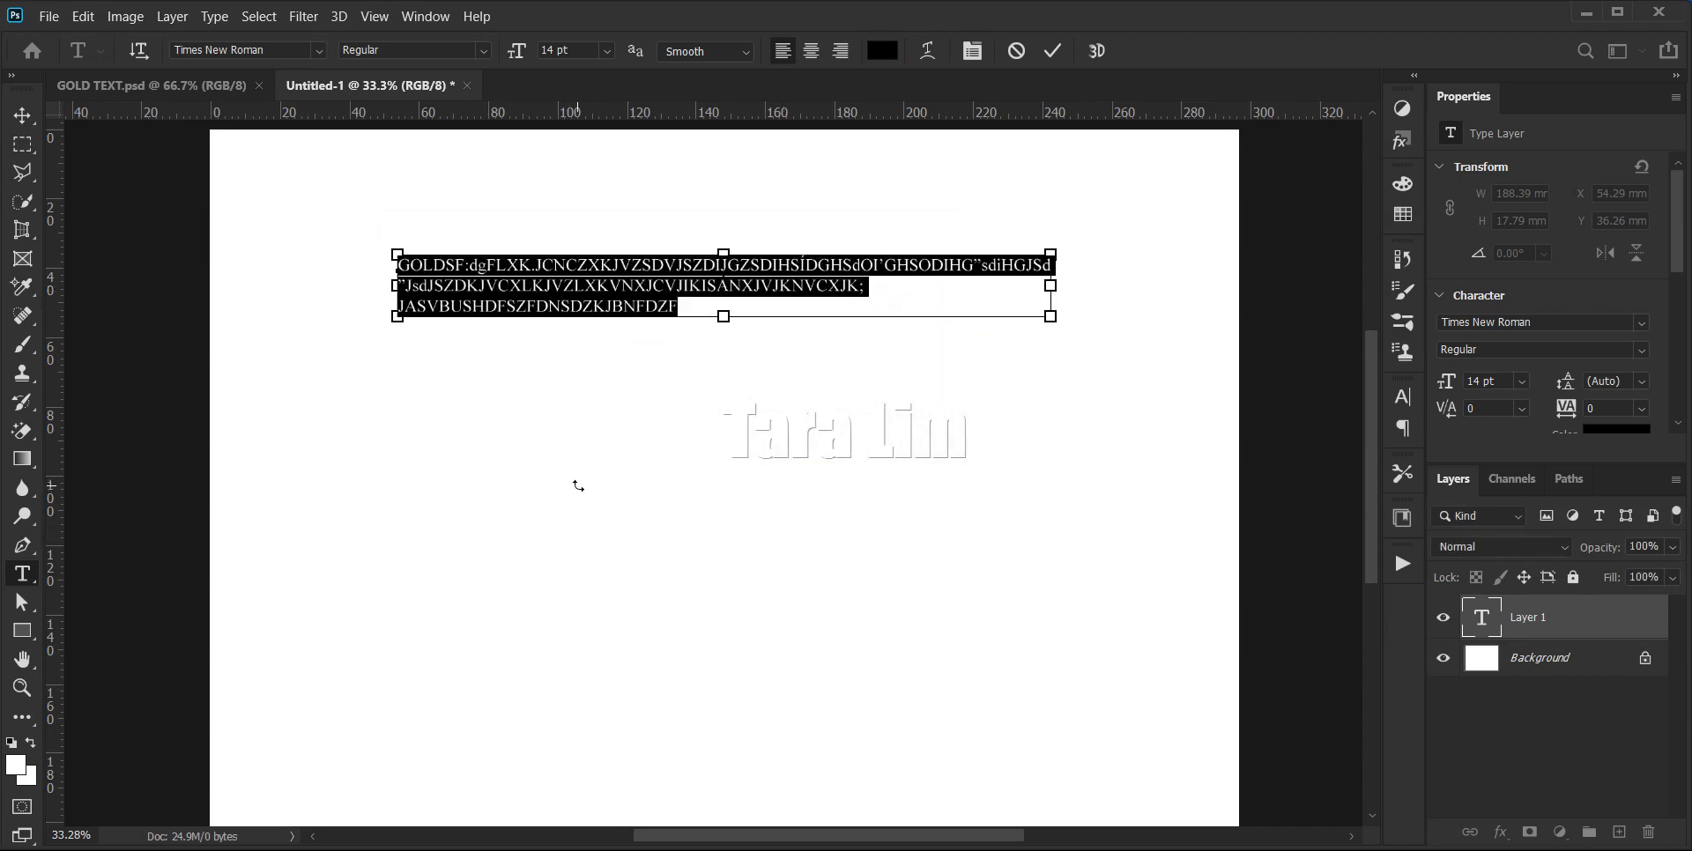
{"action": "left_click", "coordinate": [883, 51]}
{"action": "mouse_move", "coordinate": [688, 569]}
{"action": "left_mouse_down"}
{"action": "mouse_move", "coordinate": [688, 384]}
{"action": "mouse_move", "coordinate": [762, 182]}
{"action": "left_mouse_up"}
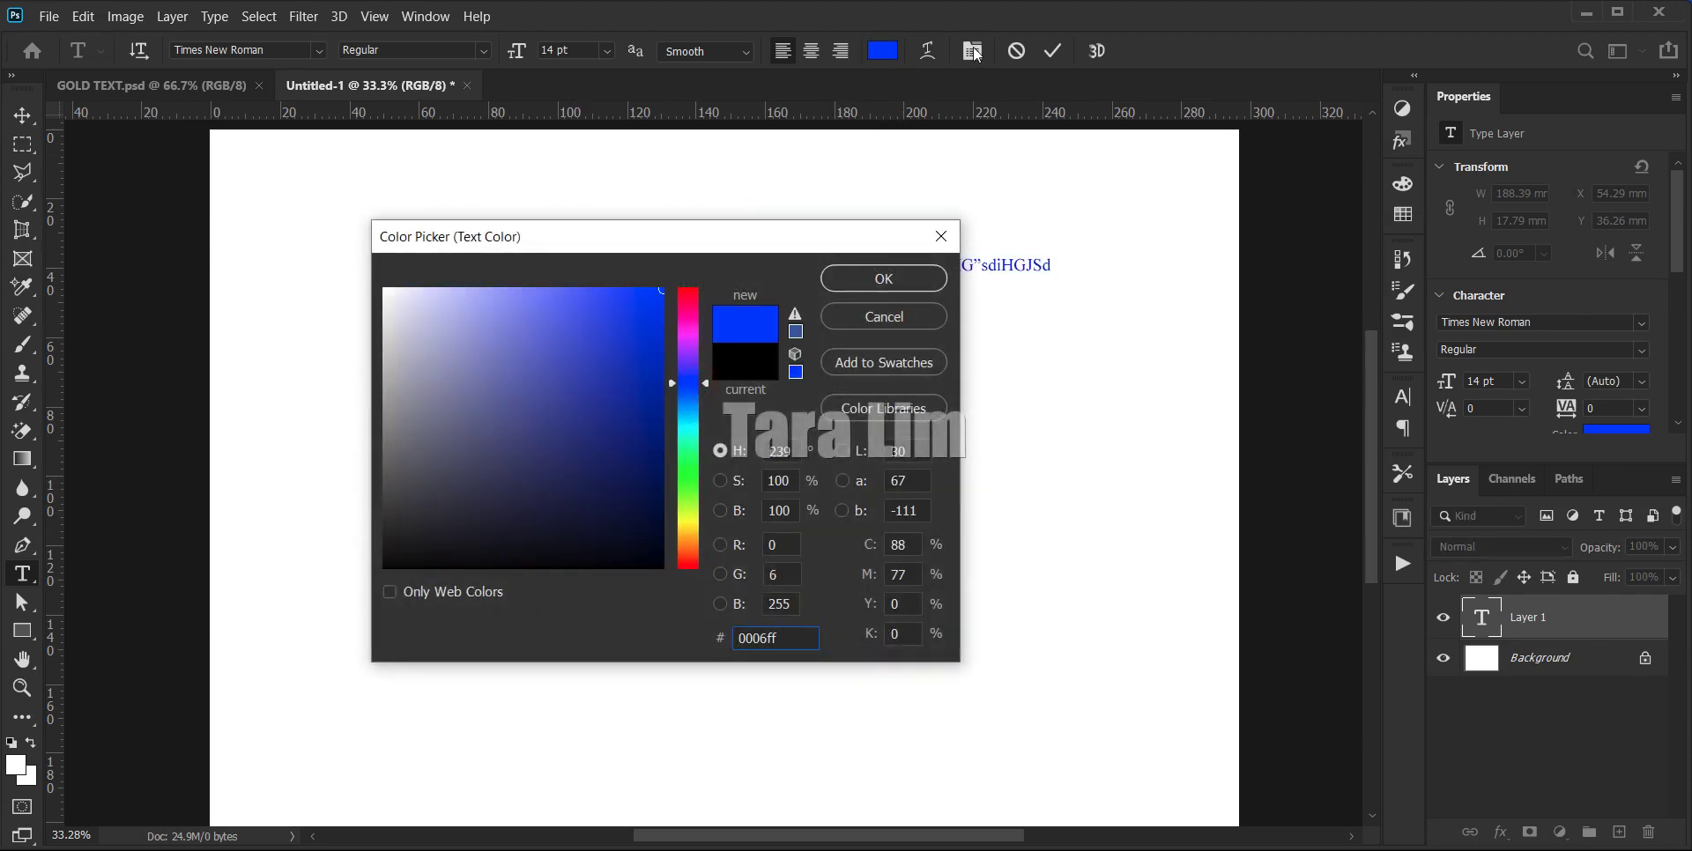
{"action": "left_click", "coordinate": [890, 276]}
{"action": "left_click", "coordinate": [761, 266]}
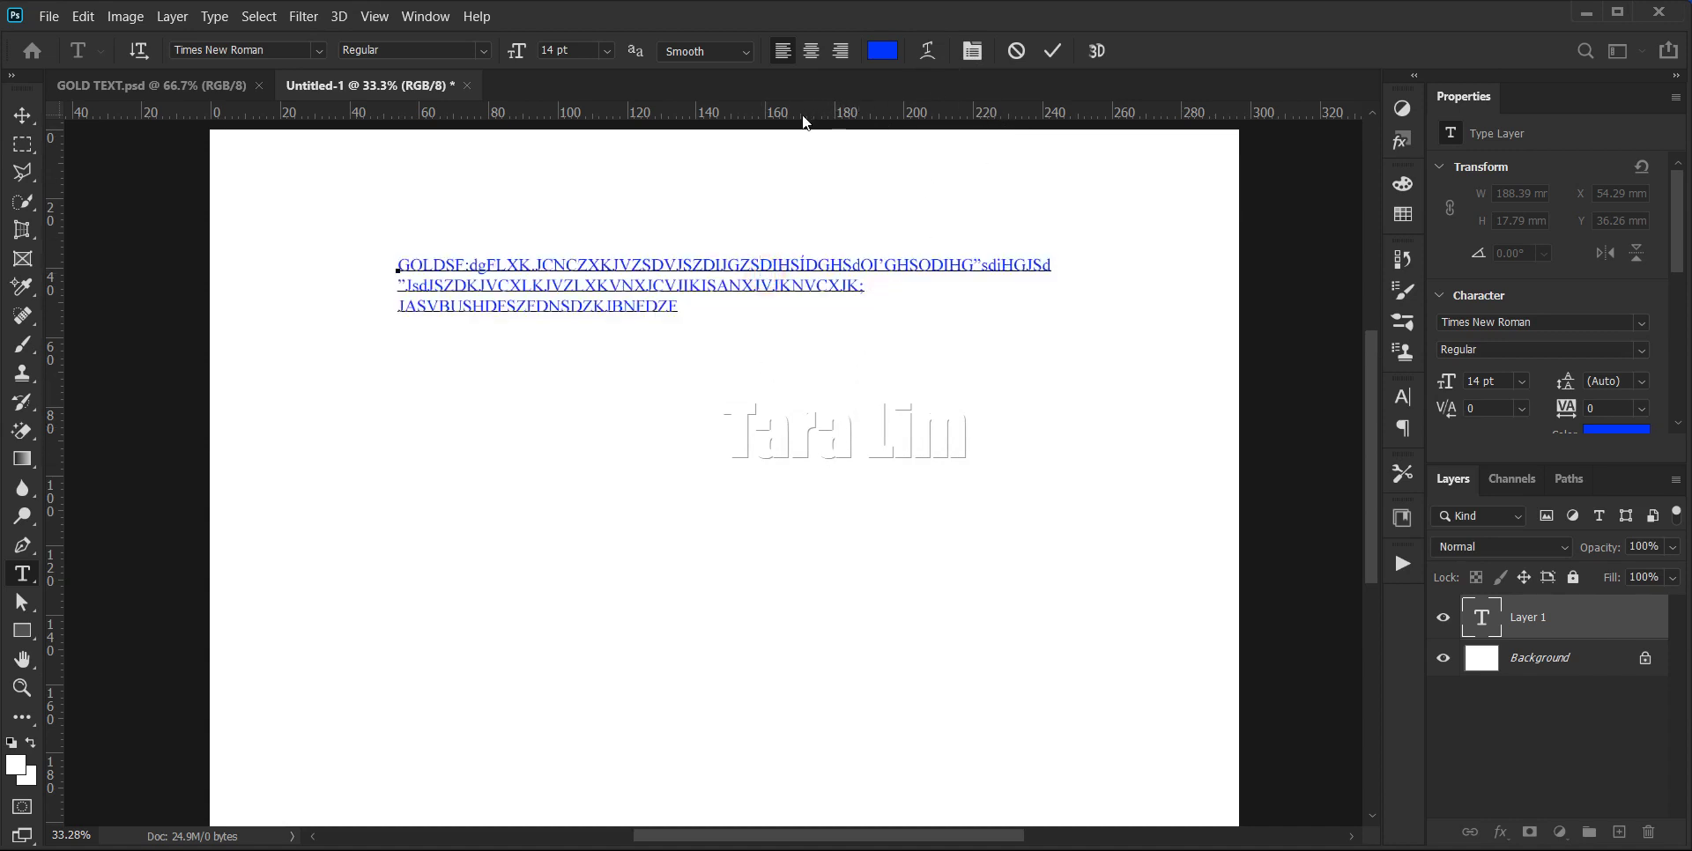
- Open Warp Text, move it aside, and preview the Arc, Arc Lower and Arc Upper styles
{"action": "left_click", "coordinate": [928, 52]}
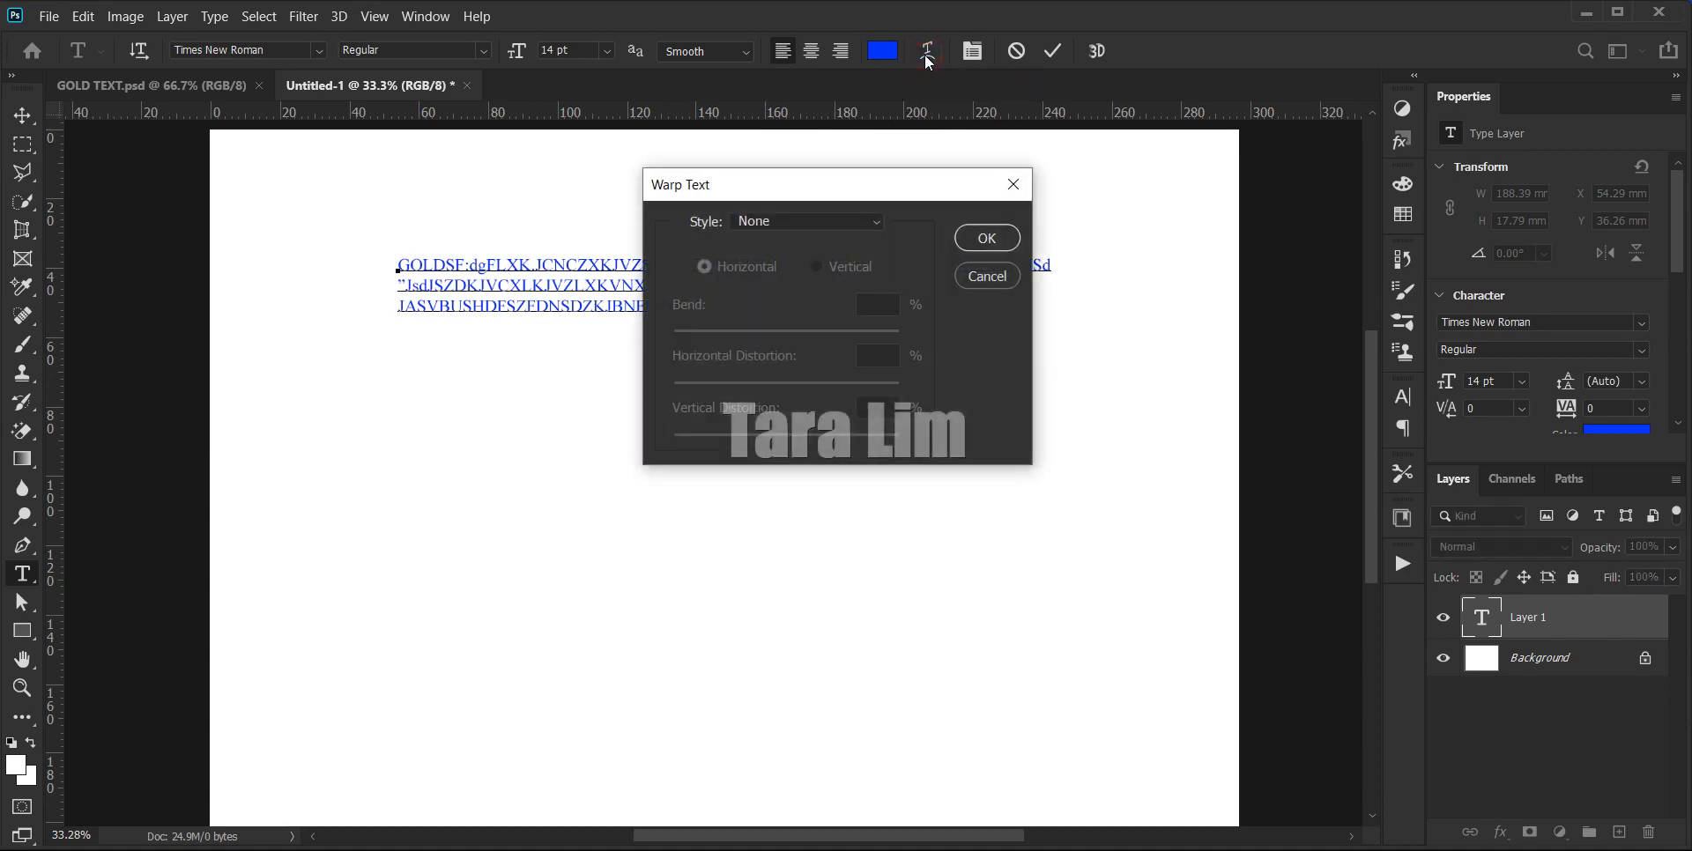
{"action": "left_click_drag", "start_coordinate": [882, 190], "coordinate": [1353, 138]}
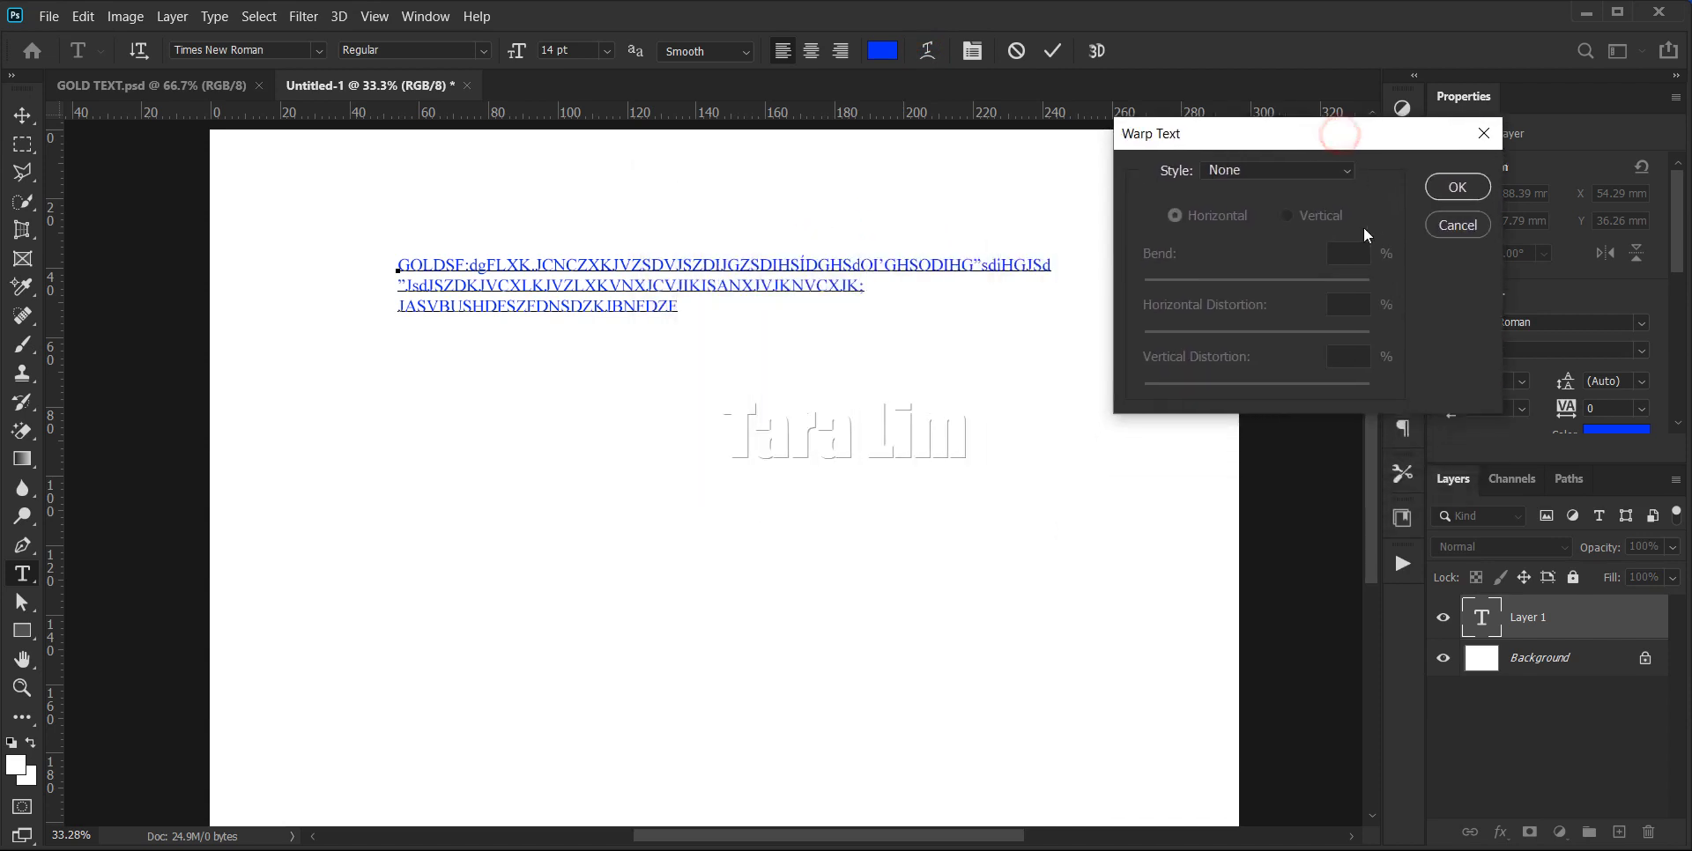
{"action": "left_click", "coordinate": [1352, 176]}
{"action": "left_click", "coordinate": [1238, 227]}
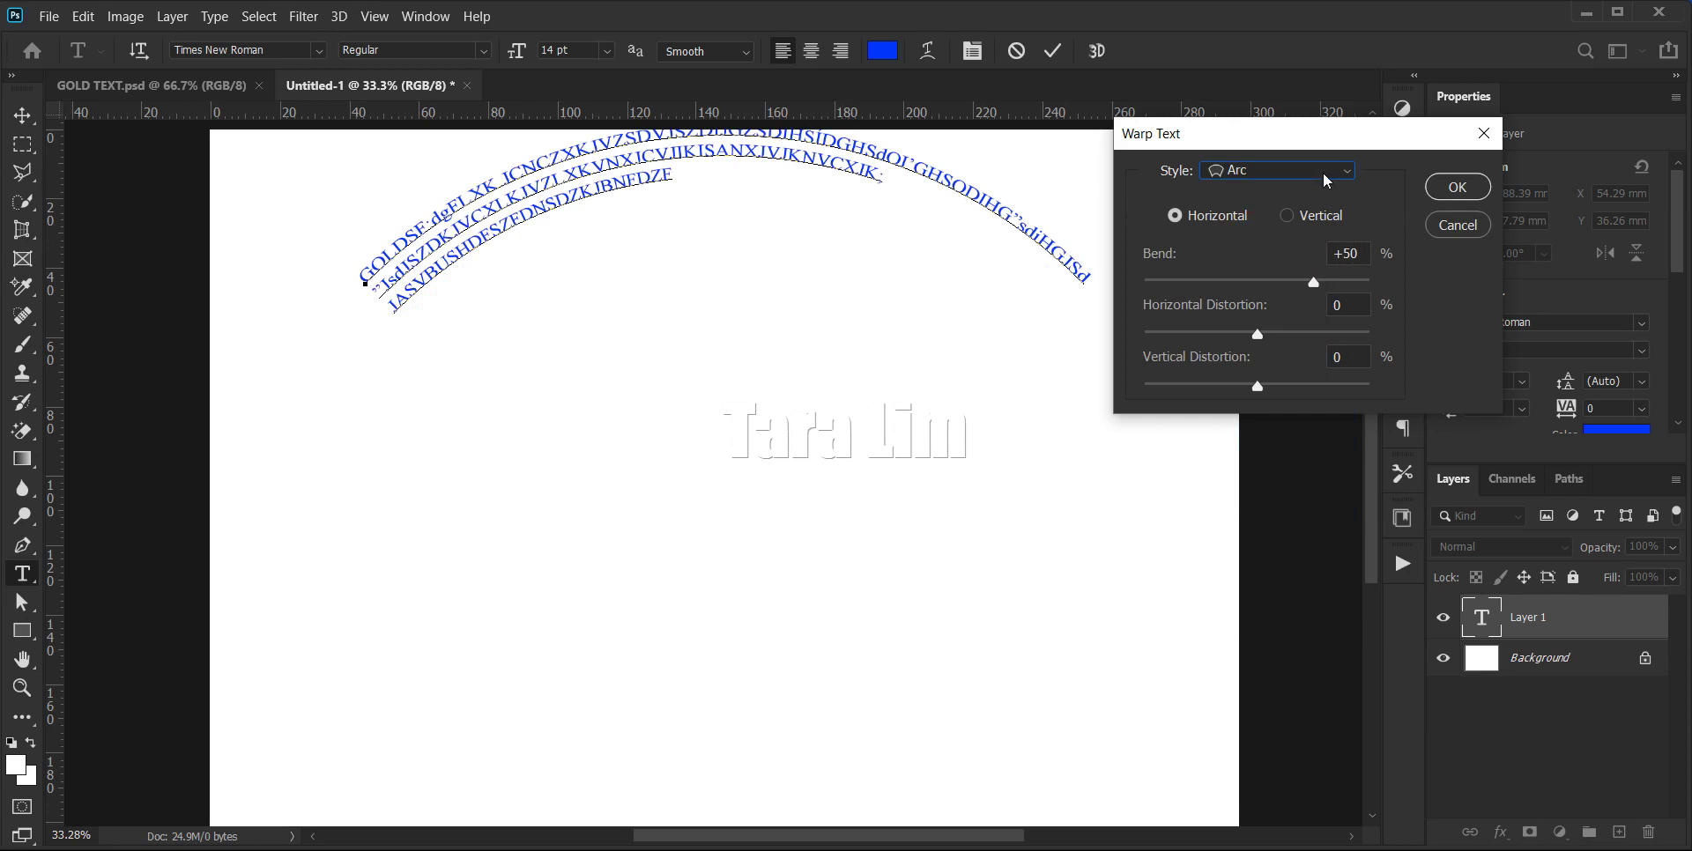
{"action": "left_click", "coordinate": [1349, 172]}
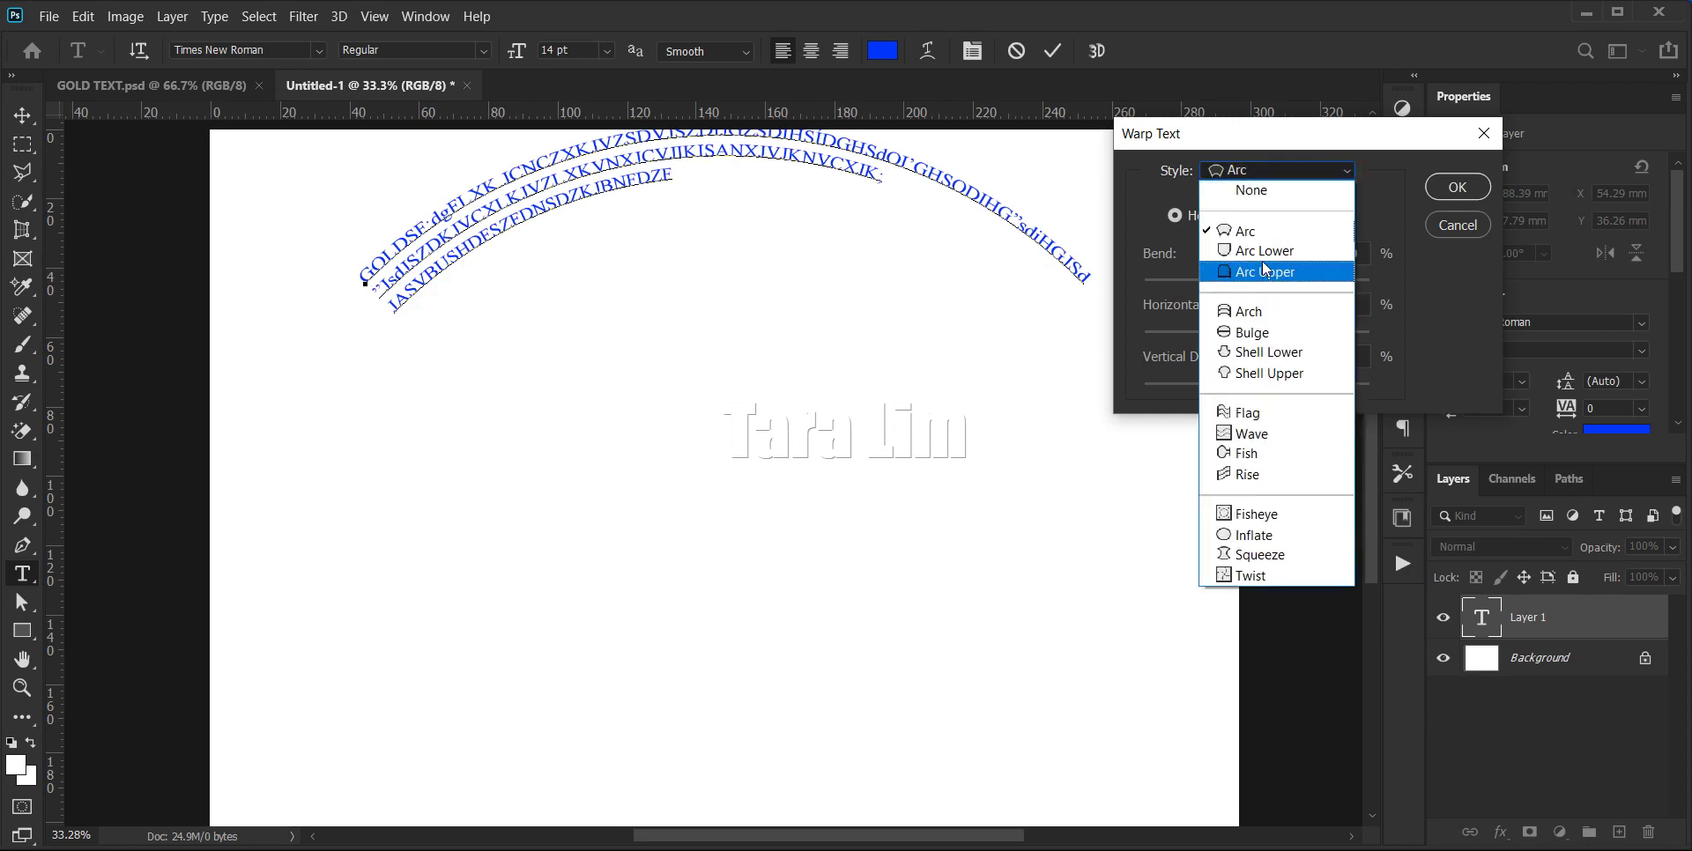
{"action": "left_click", "coordinate": [1263, 257]}
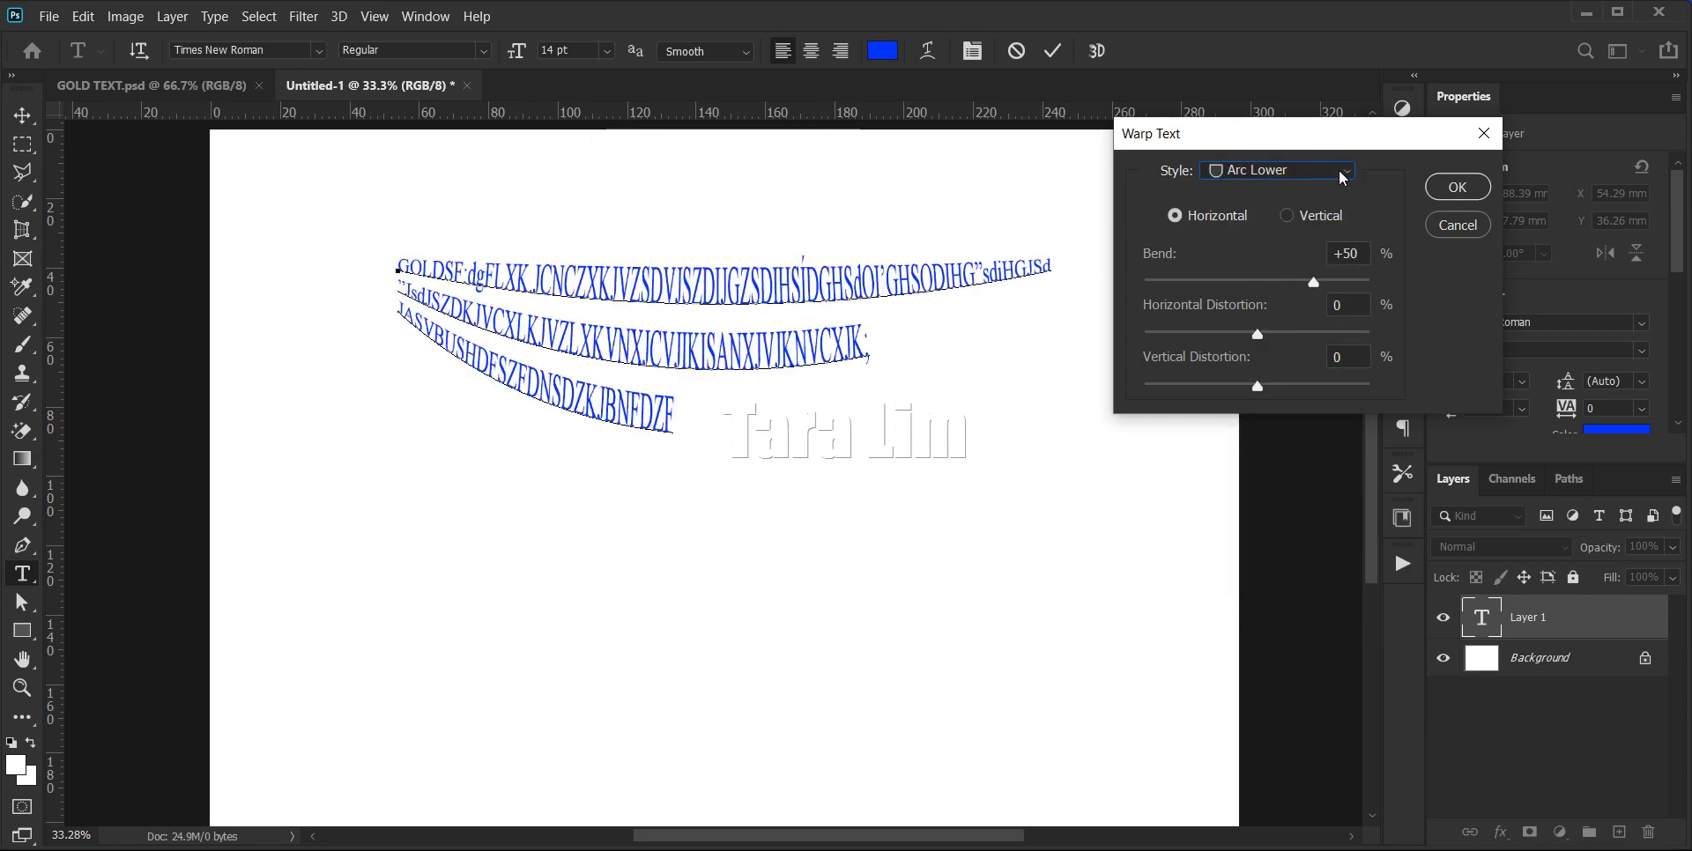
{"action": "left_click", "coordinate": [1342, 176]}
{"action": "left_click", "coordinate": [1263, 277]}
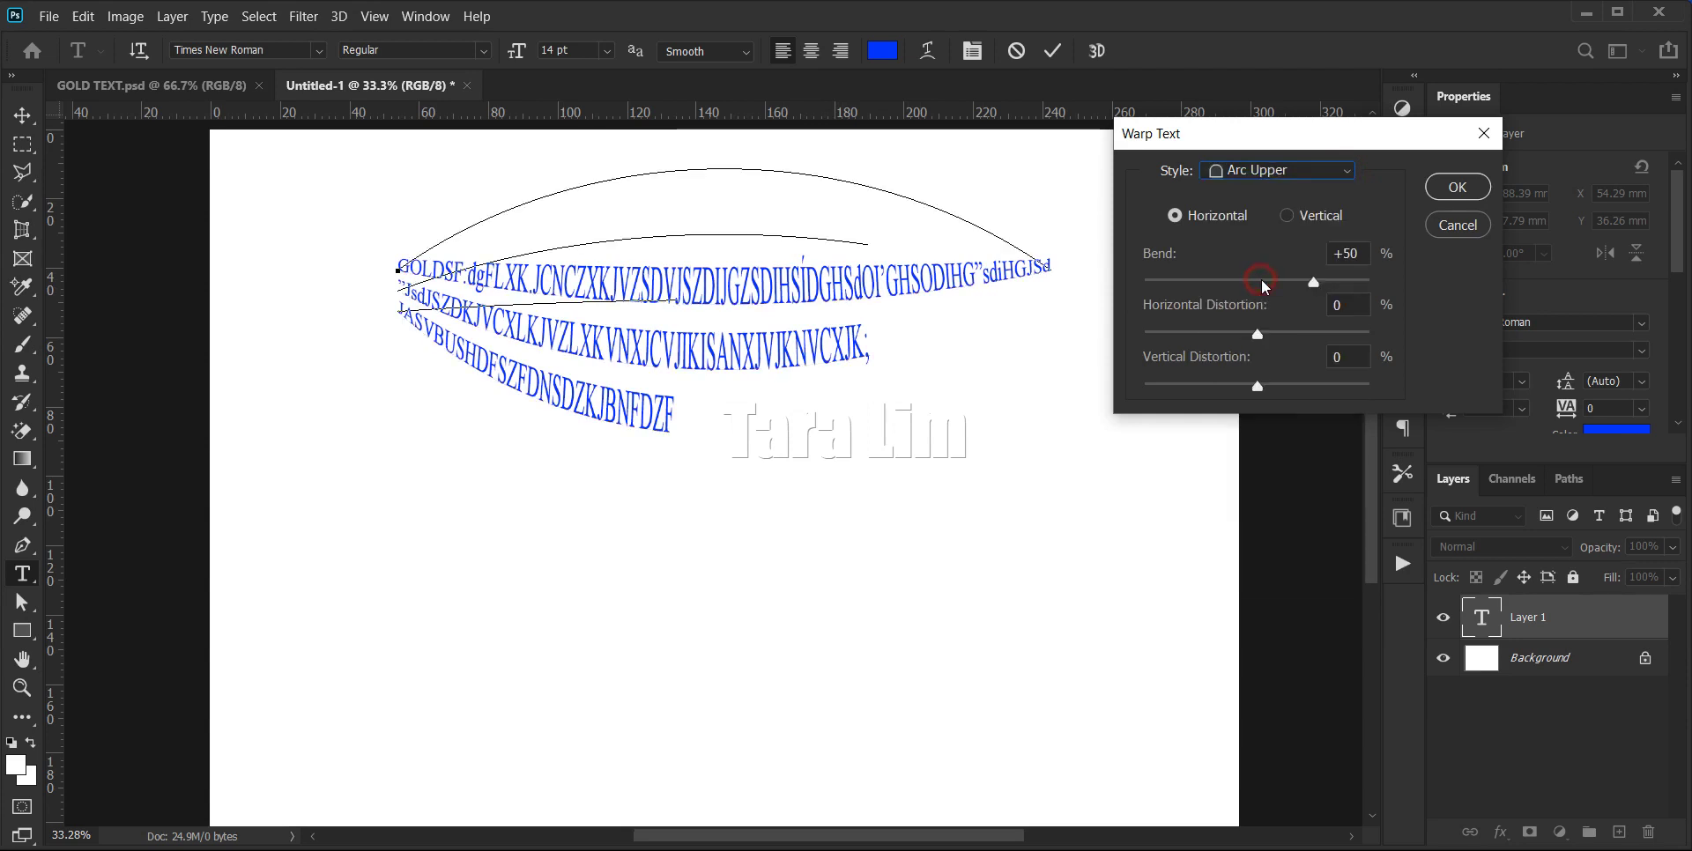
- Preview the Arch and Bulge warps, settling on Shell Lower
{"action": "left_click", "coordinate": [1327, 173]}
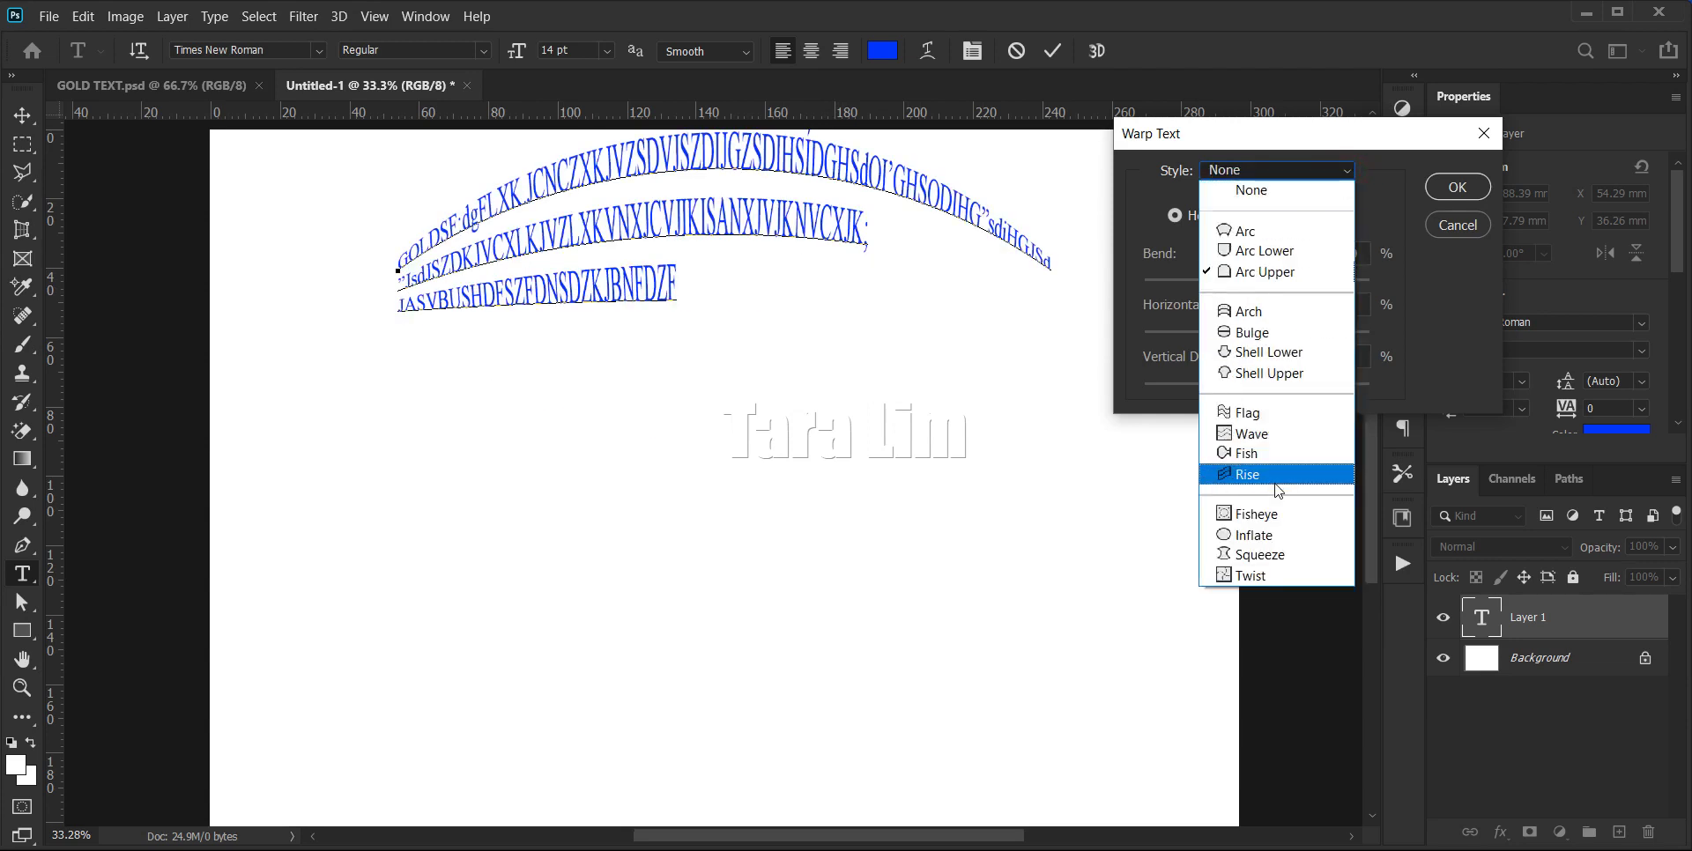
{"action": "left_click", "coordinate": [1241, 316]}
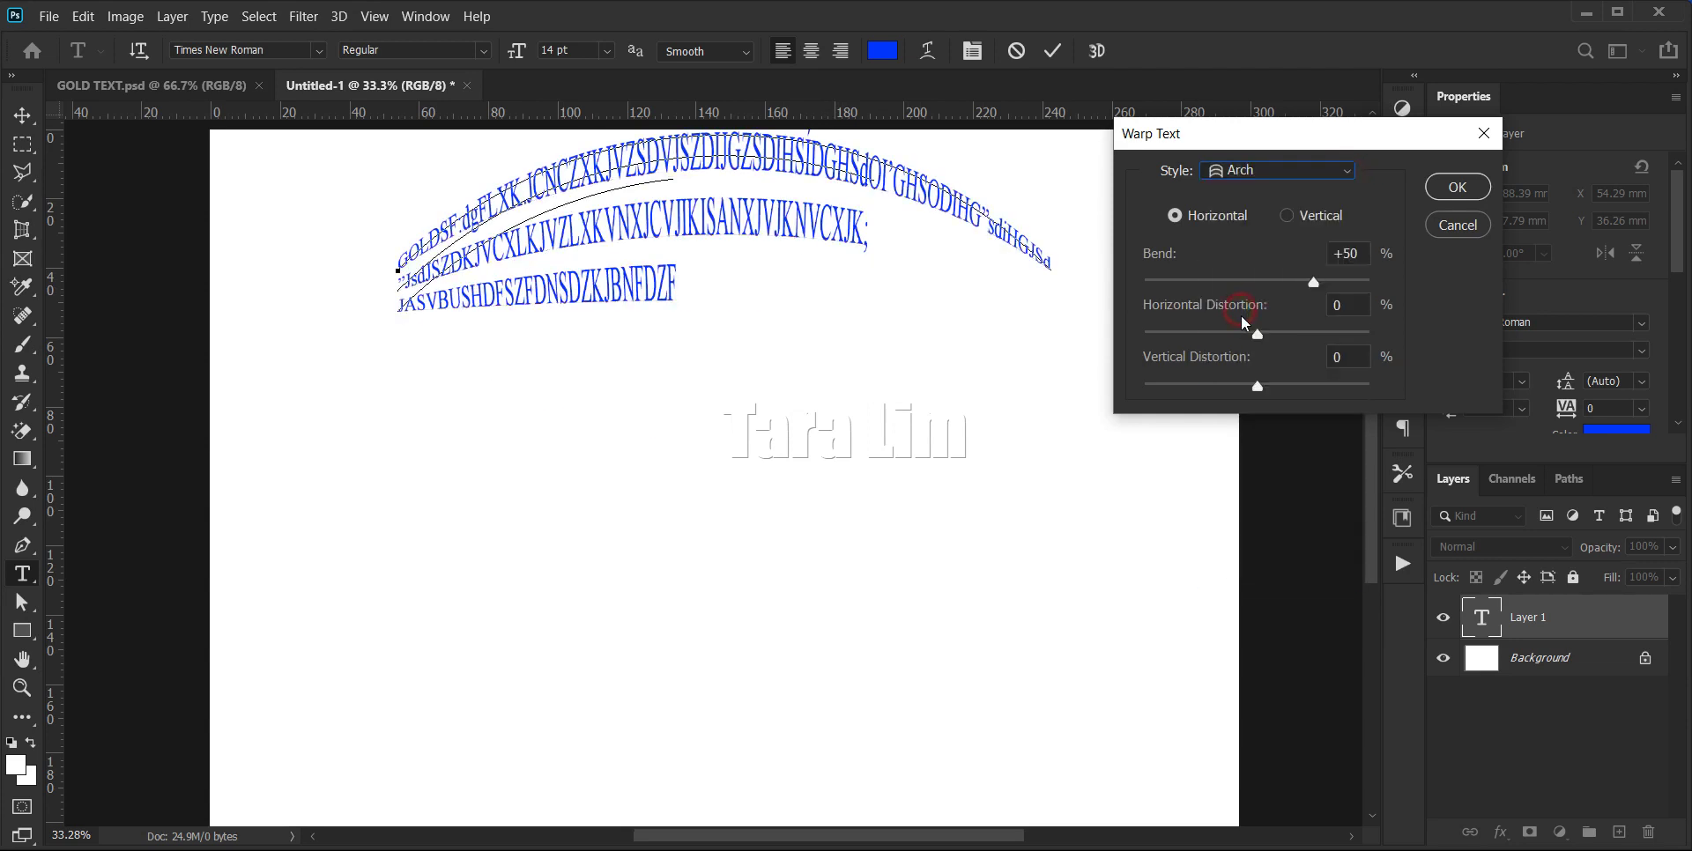
{"action": "left_click", "coordinate": [1342, 171]}
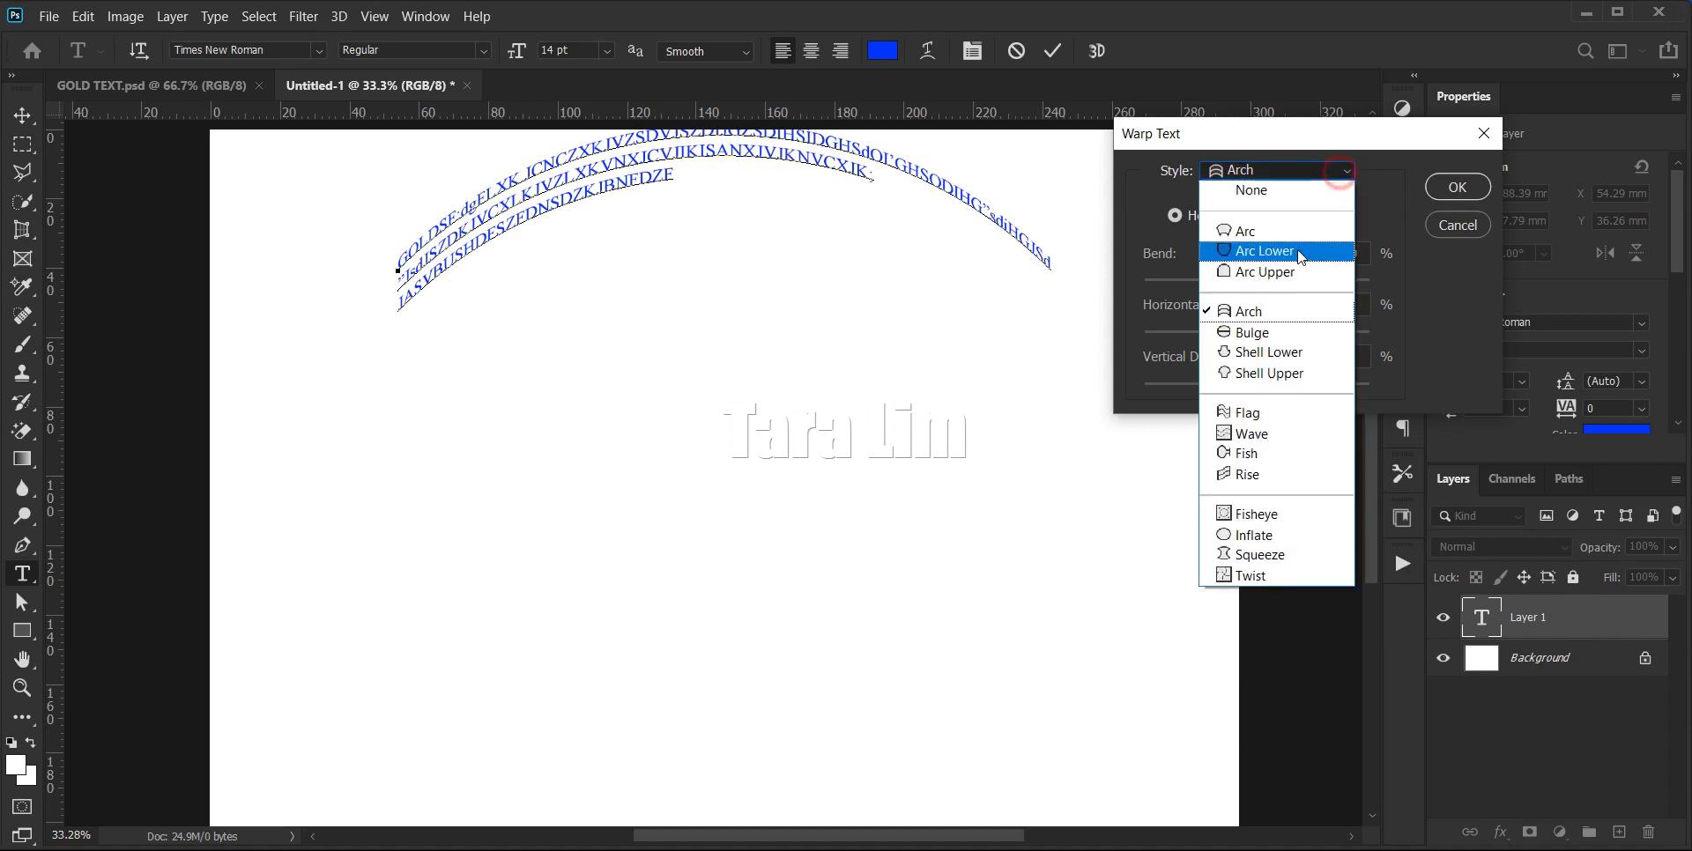
{"action": "left_click", "coordinate": [1256, 340]}
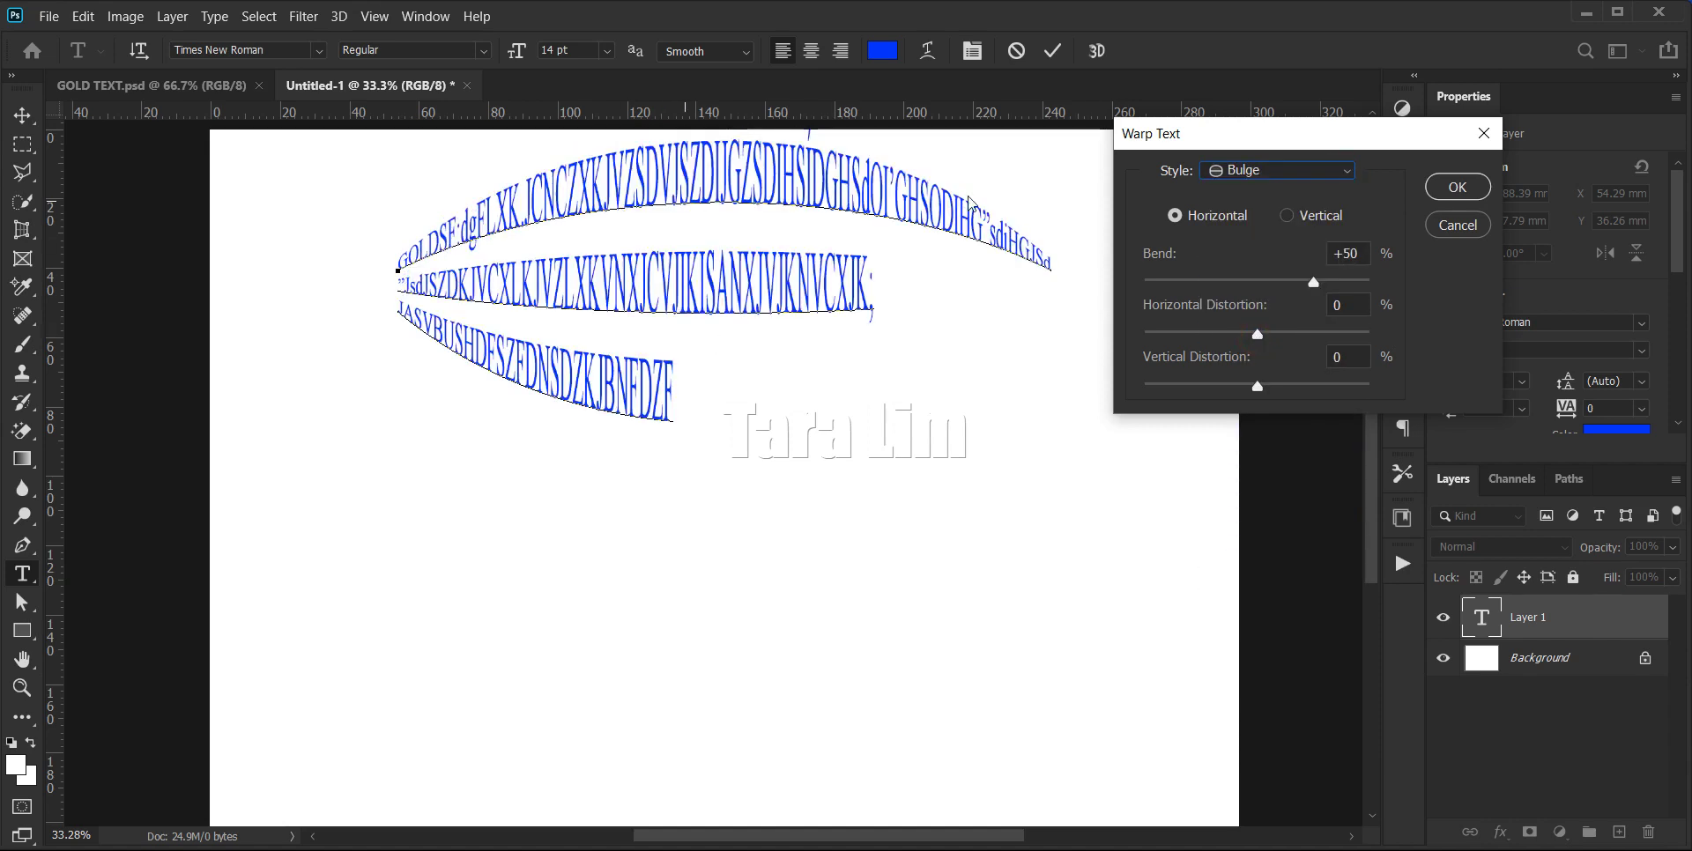
{"action": "left_click", "coordinate": [1353, 174]}
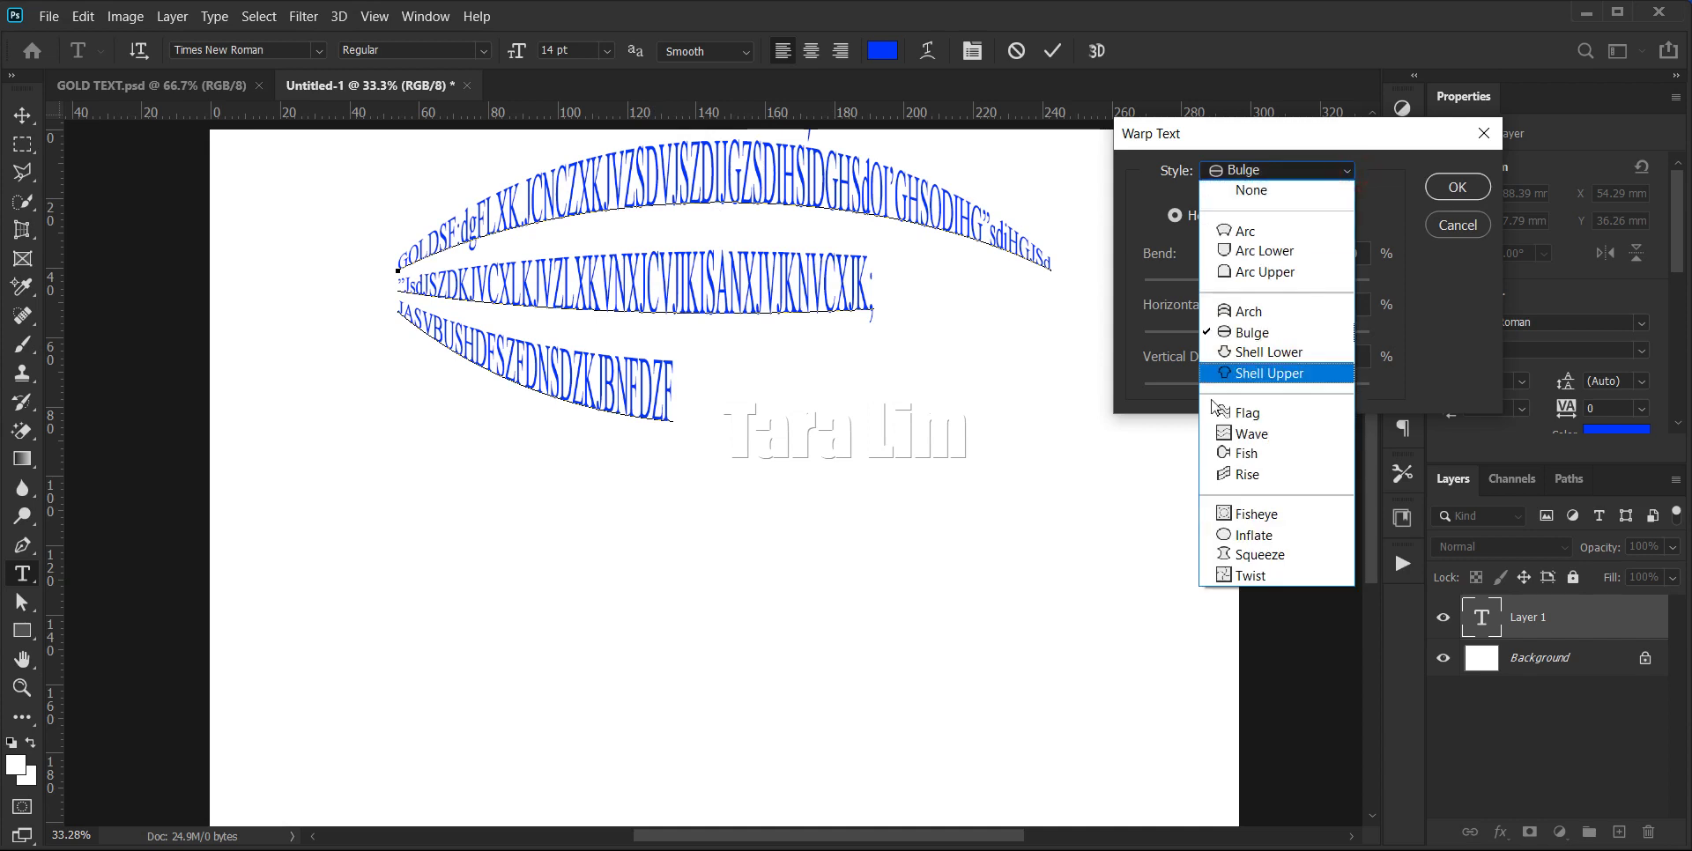
{"action": "left_click", "coordinate": [1263, 354]}
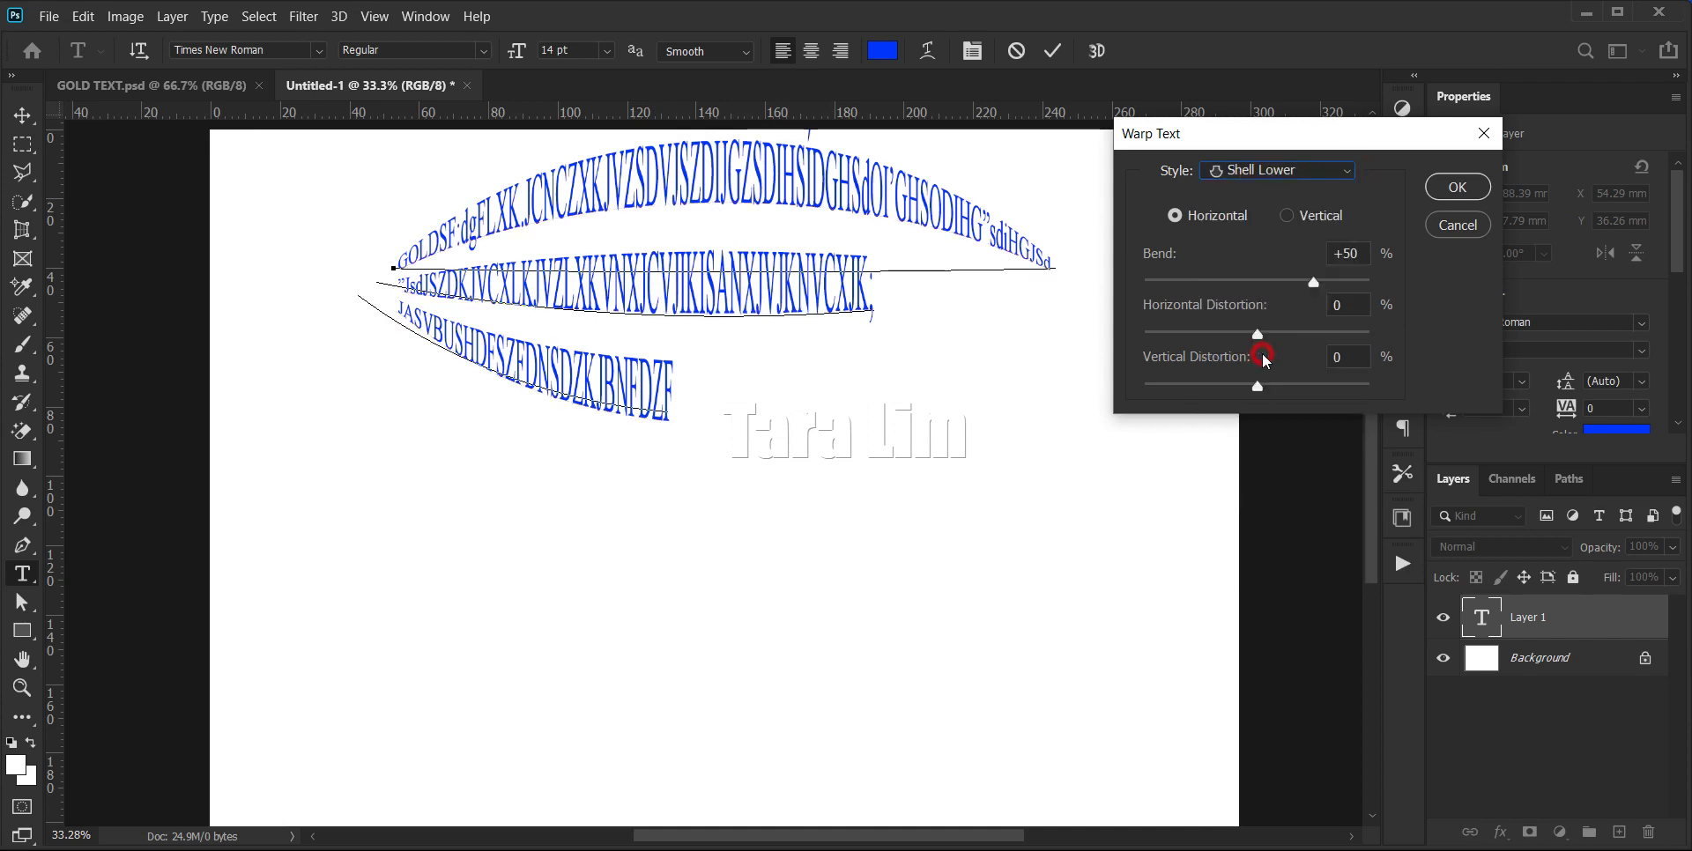
{"action": "left_click", "coordinate": [1341, 183]}
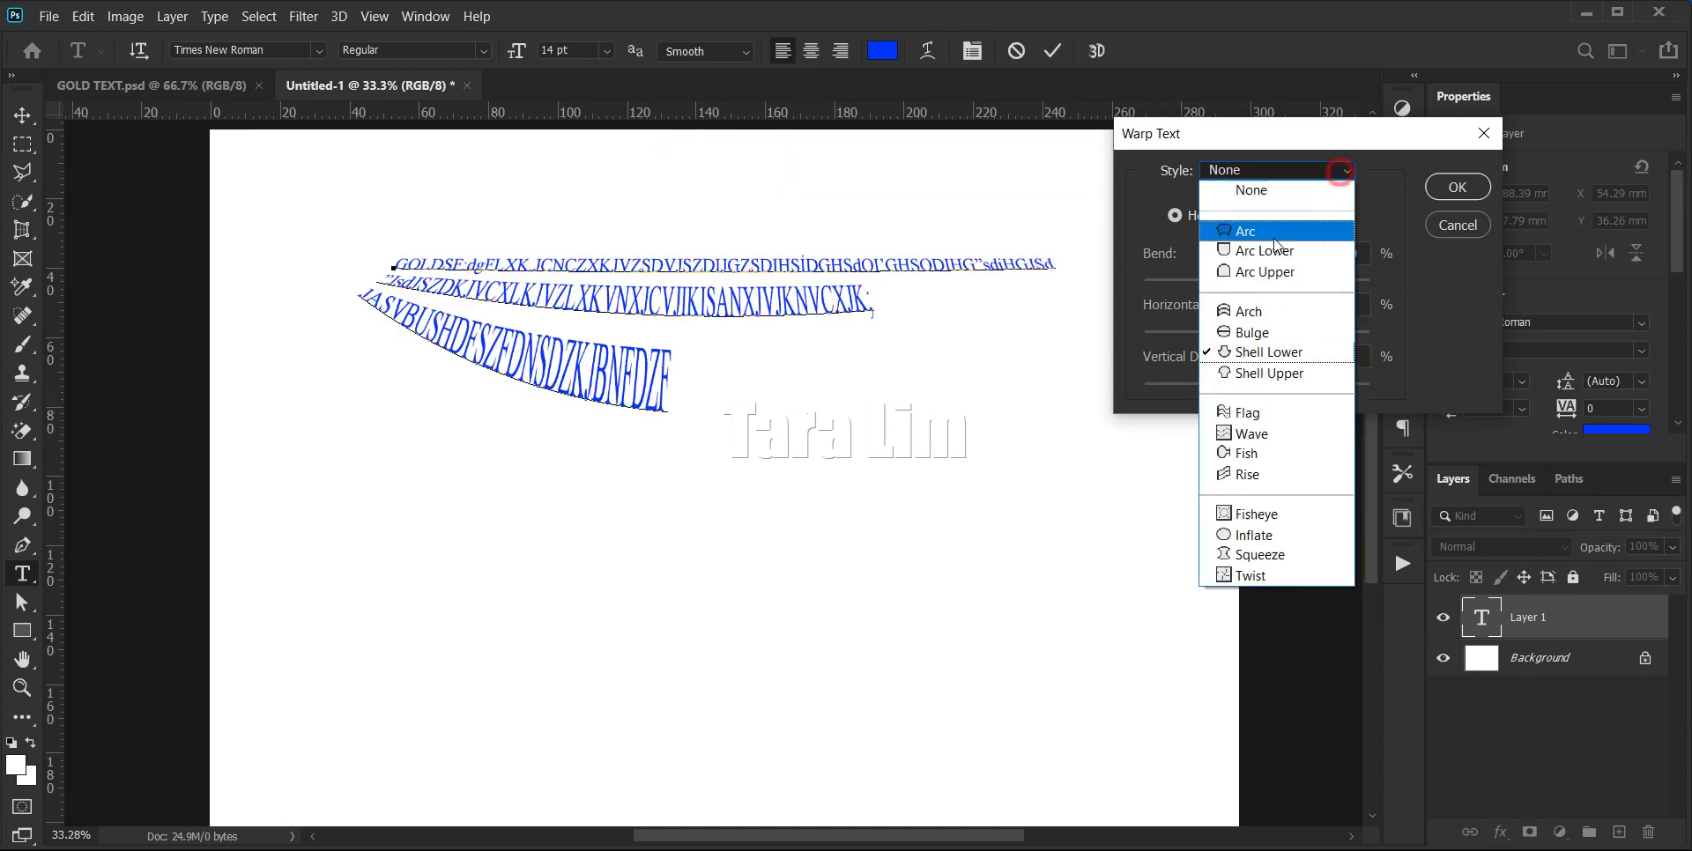
- Warp the text with Flag at +100 bend and -80 horizontal distortion, then undo it
{"action": "left_click", "coordinate": [1245, 412]}
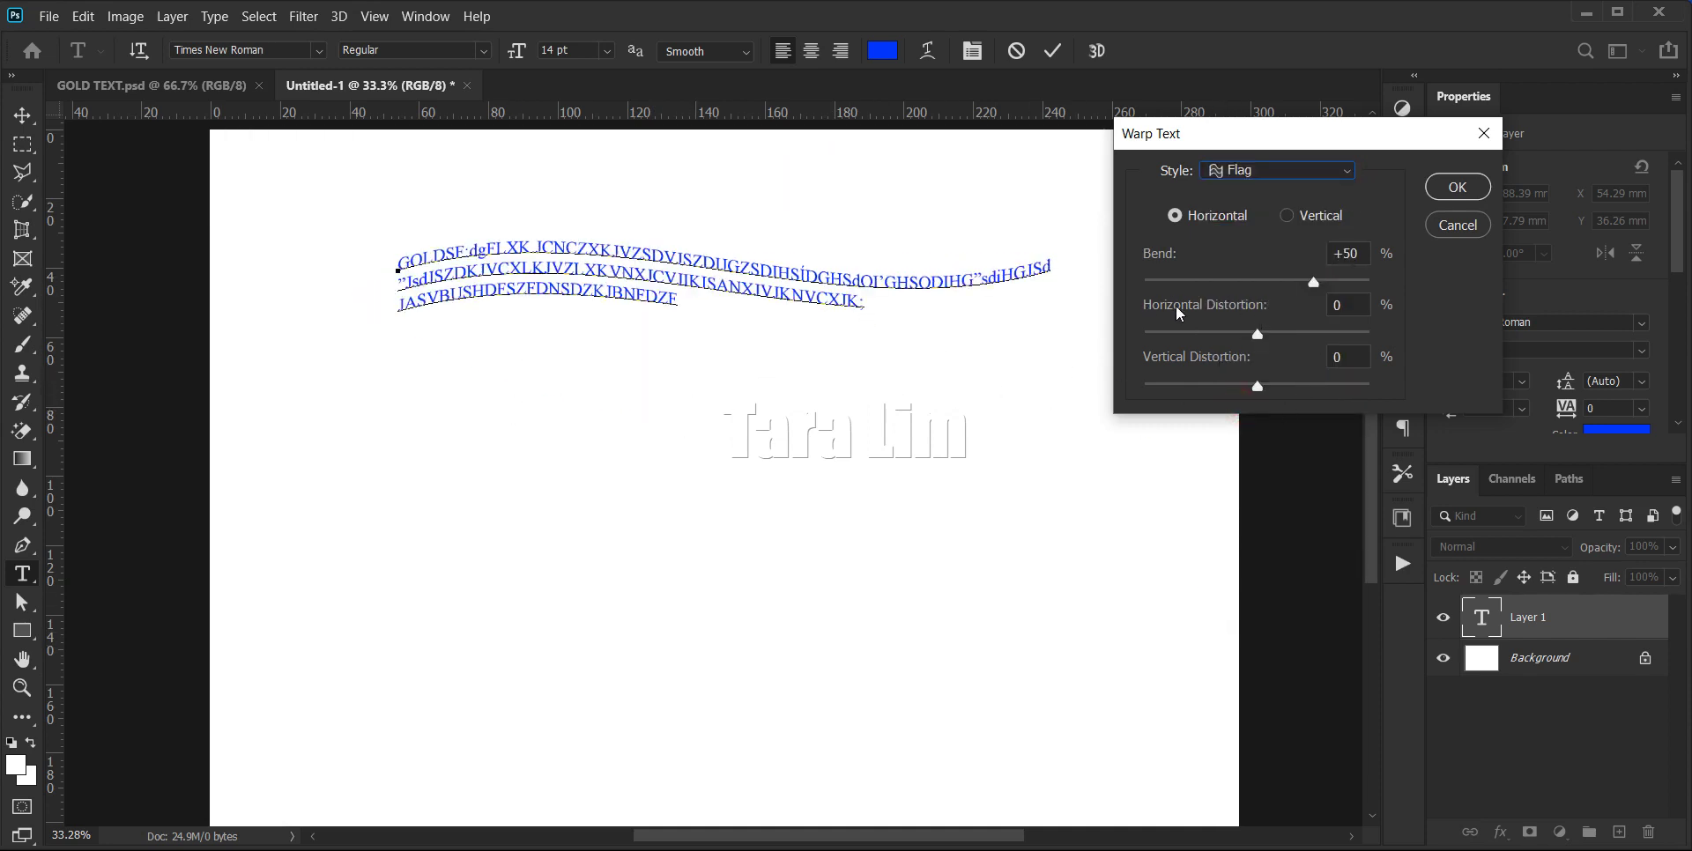
{"action": "left_click_drag", "start_coordinate": [1314, 283], "coordinate": [1371, 283]}
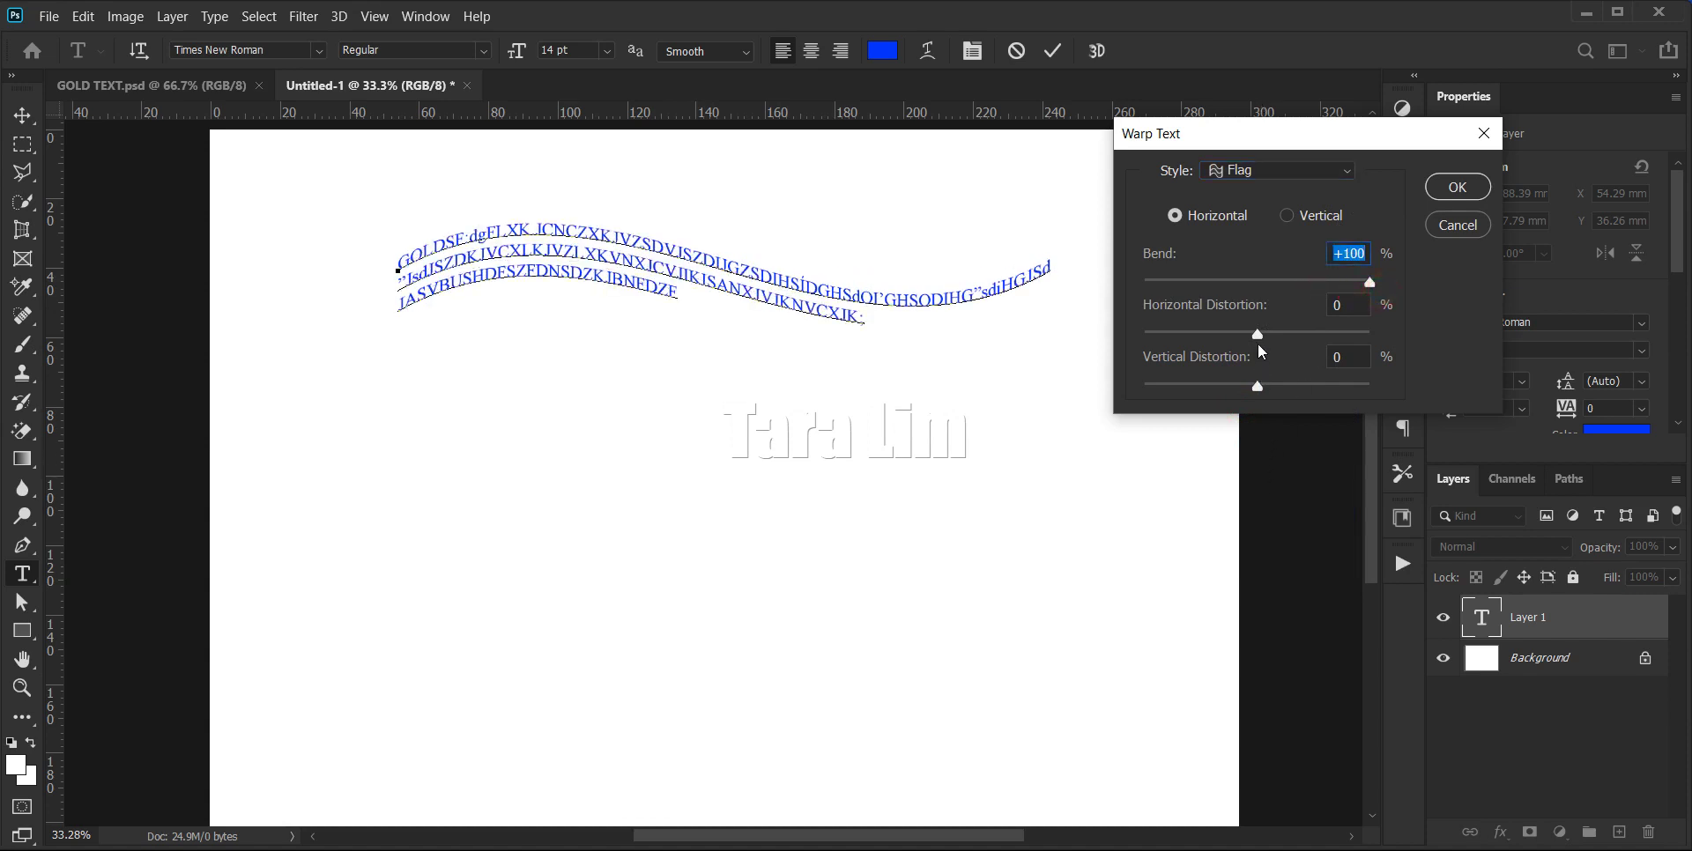
{"action": "left_click_drag", "start_coordinate": [1258, 334], "coordinate": [1121, 349]}
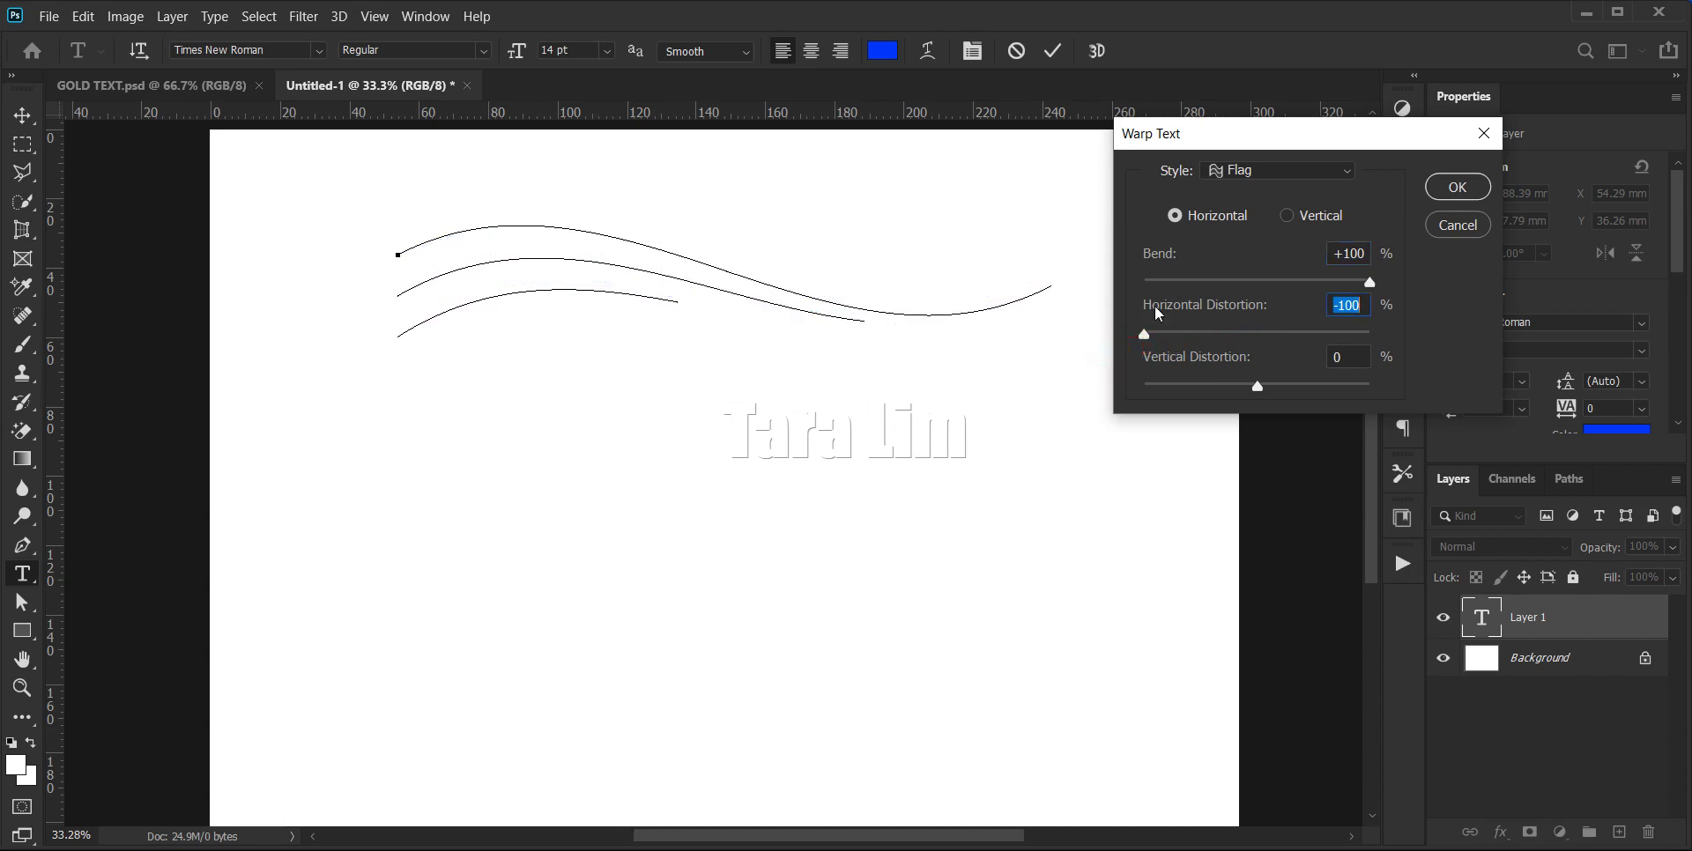
{"action": "mouse_move", "coordinate": [1144, 335]}
{"action": "left_mouse_down"}
{"action": "mouse_move", "coordinate": [1365, 336]}
{"action": "mouse_move", "coordinate": [1143, 335]}
{"action": "mouse_move", "coordinate": [1166, 336]}
{"action": "left_mouse_up"}
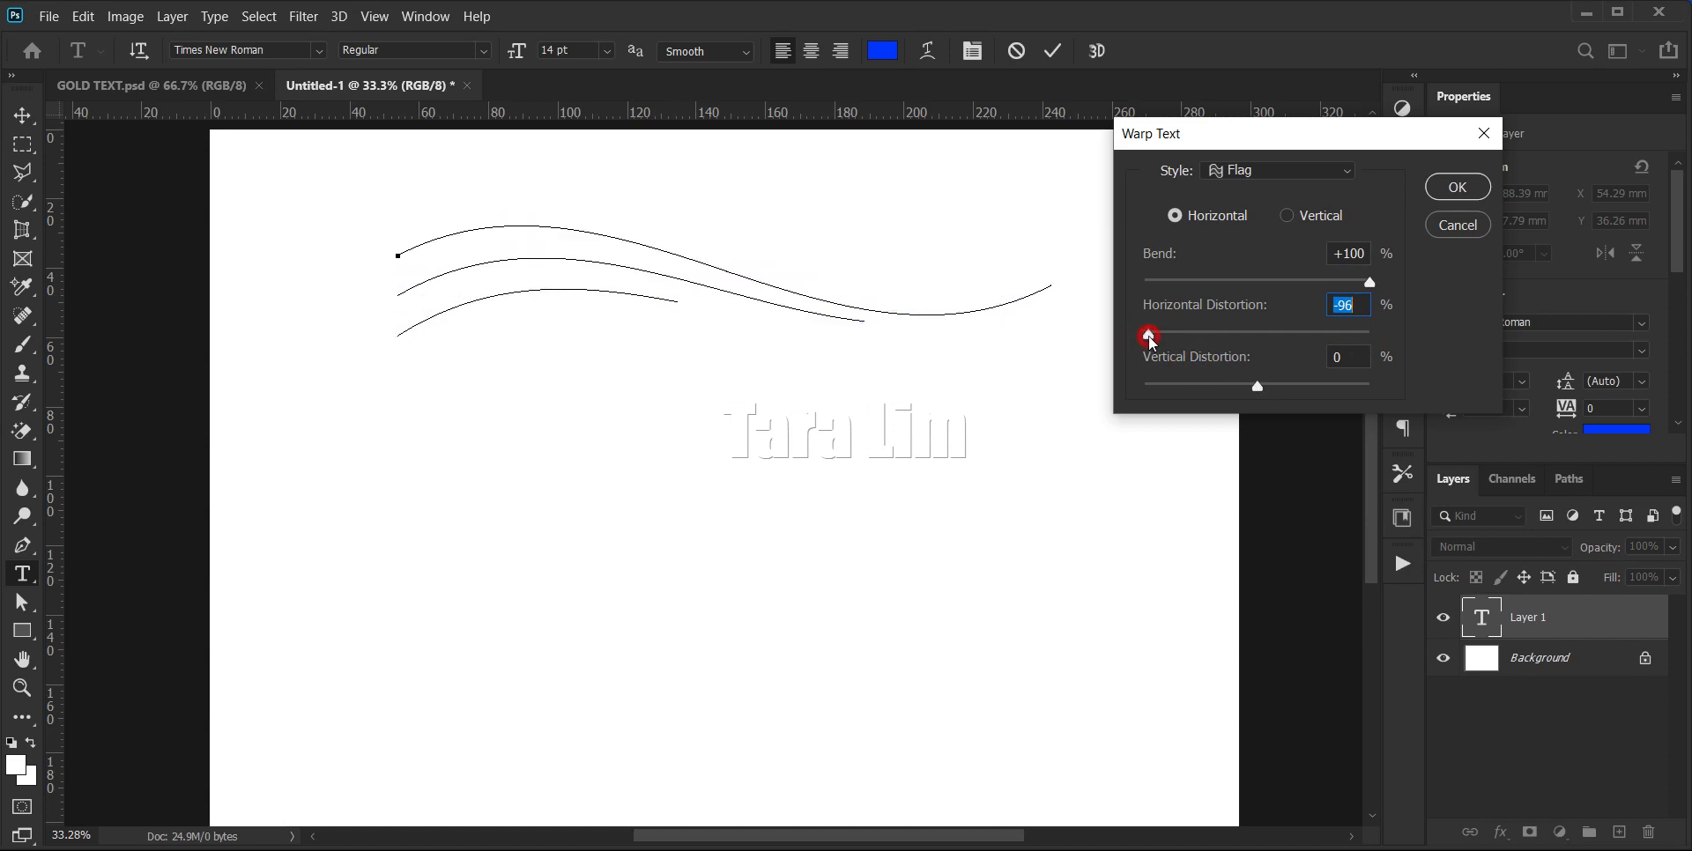
{"action": "left_click", "coordinate": [1459, 188]}
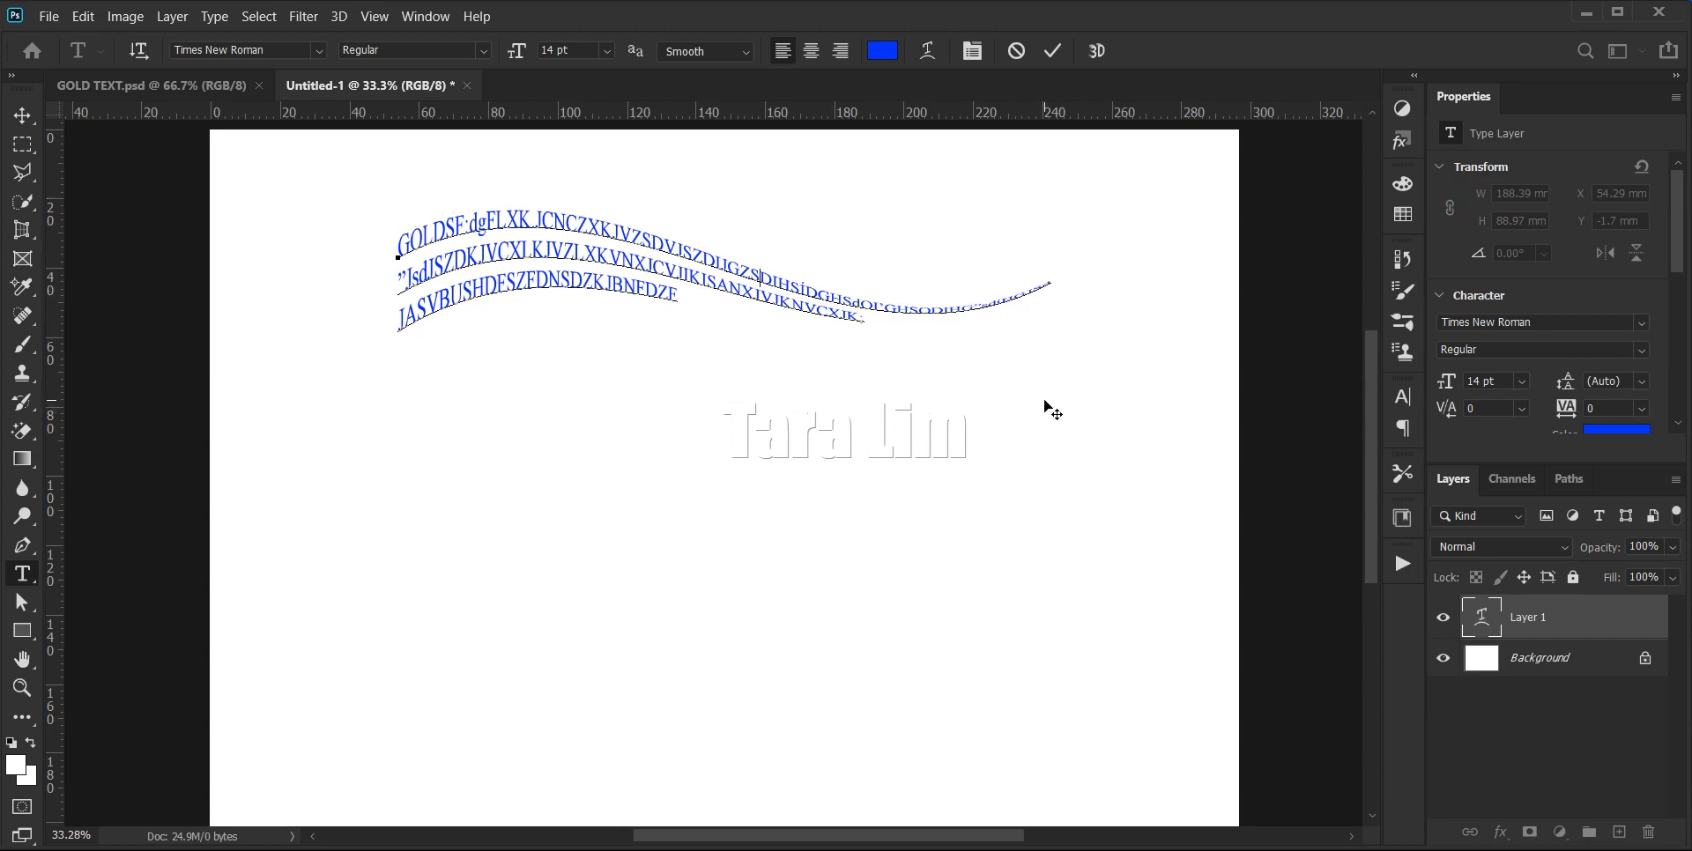
{"action": "key", "text": "ctrl+z"}
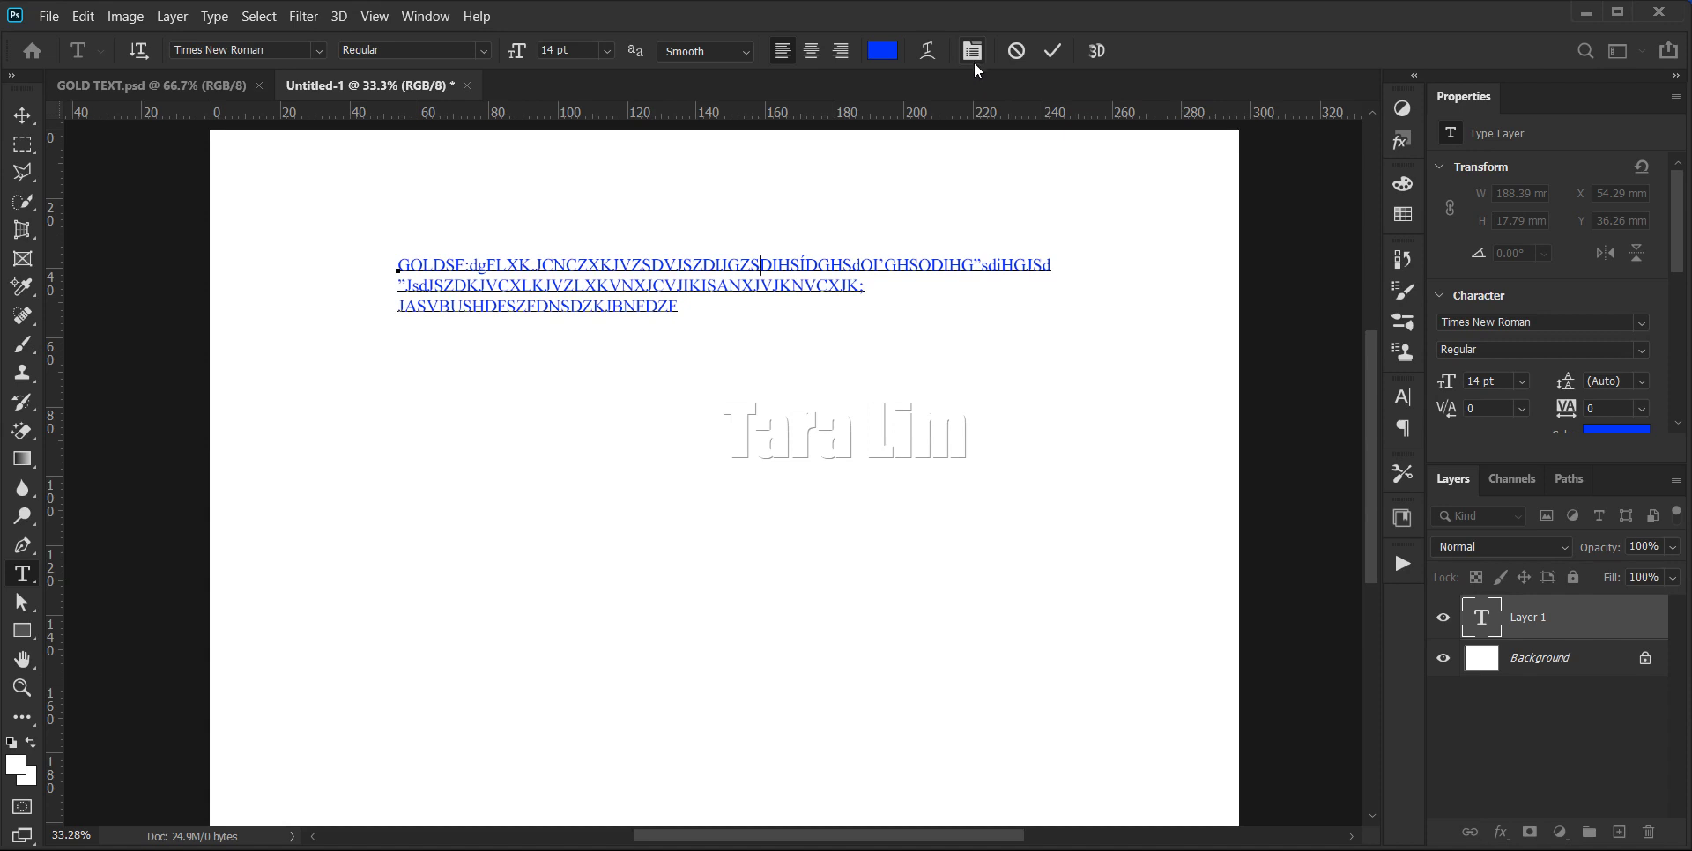
- Show the Character panel and inspect its font name, style and size fields
{"action": "left_click", "coordinate": [973, 55]}
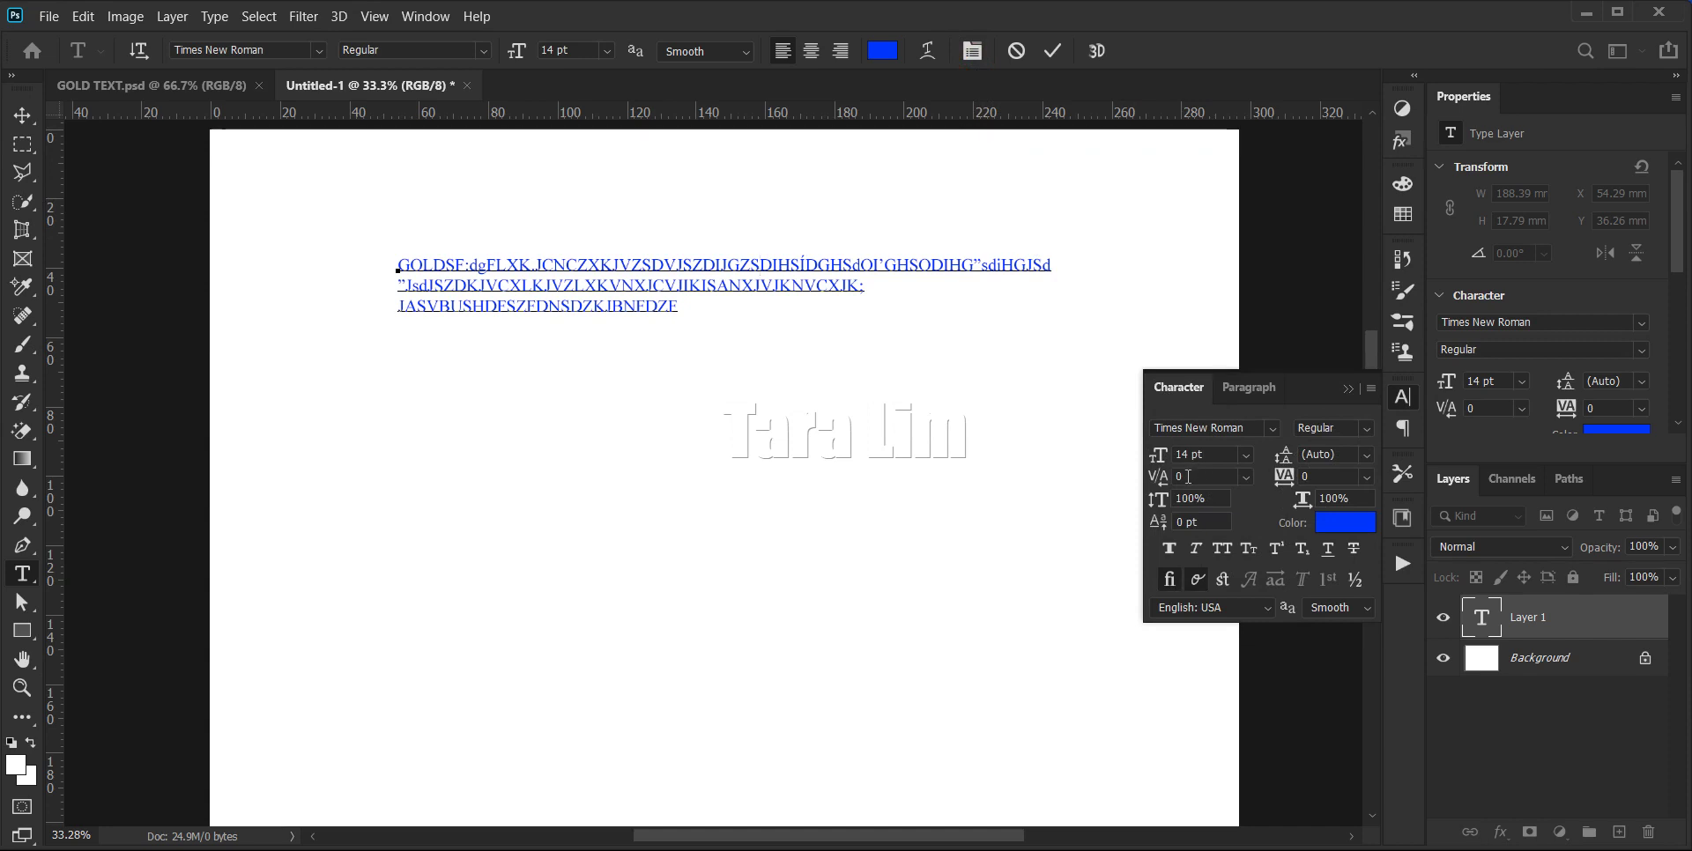
{"action": "left_click", "coordinate": [1251, 429]}
{"action": "left_click", "coordinate": [1123, 428]}
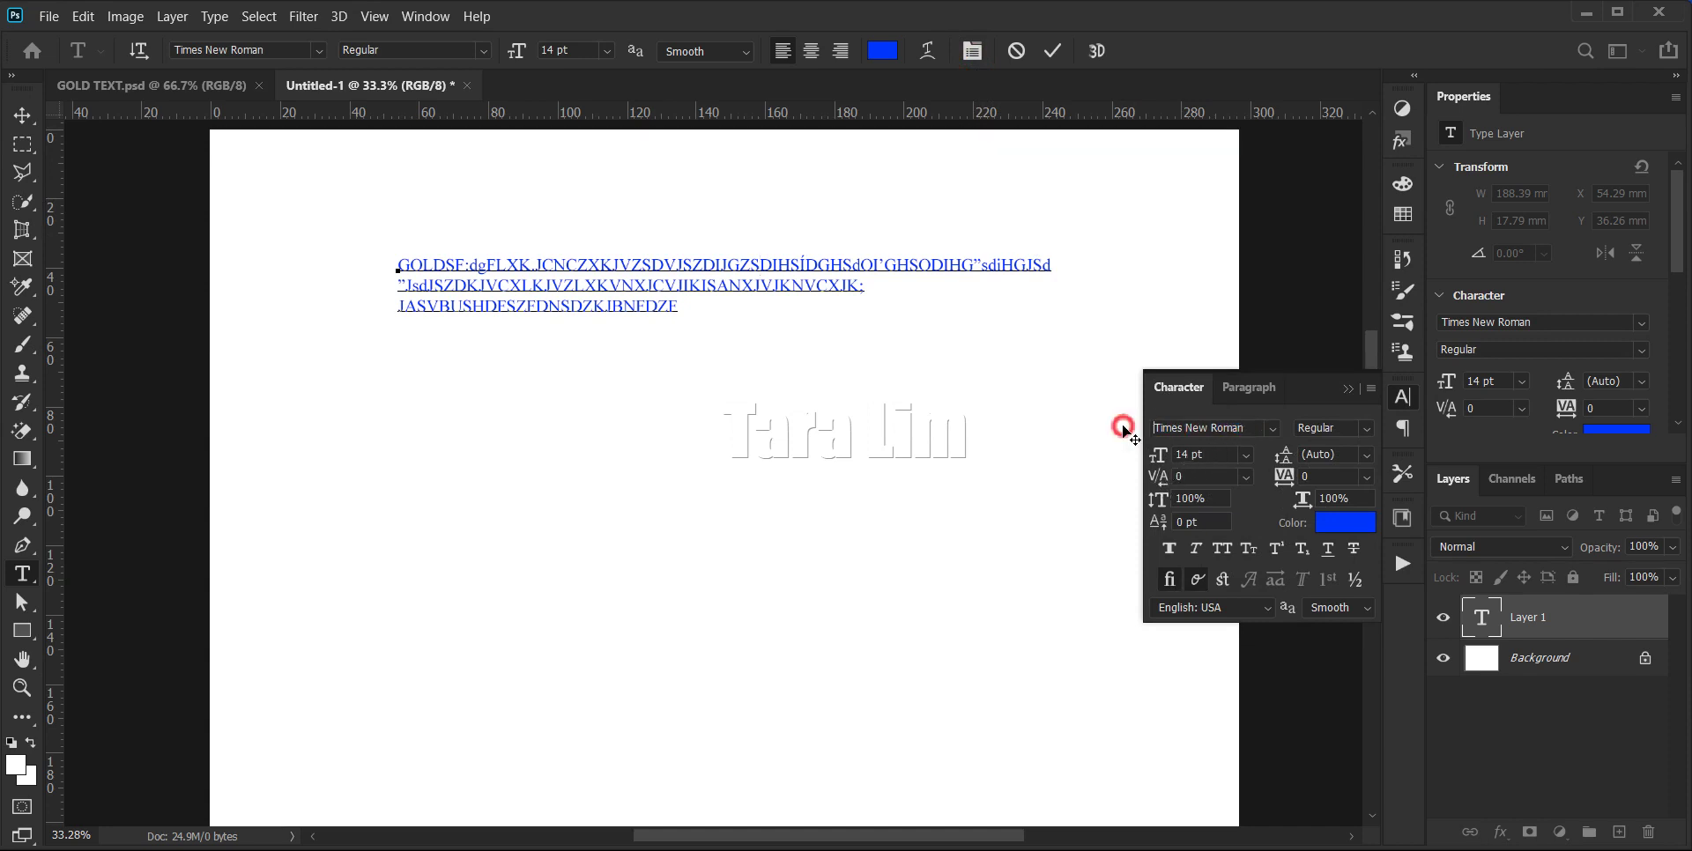
{"action": "left_click", "coordinate": [1258, 429]}
{"action": "left_click", "coordinate": [1303, 428]}
{"action": "left_click", "coordinate": [1221, 454]}
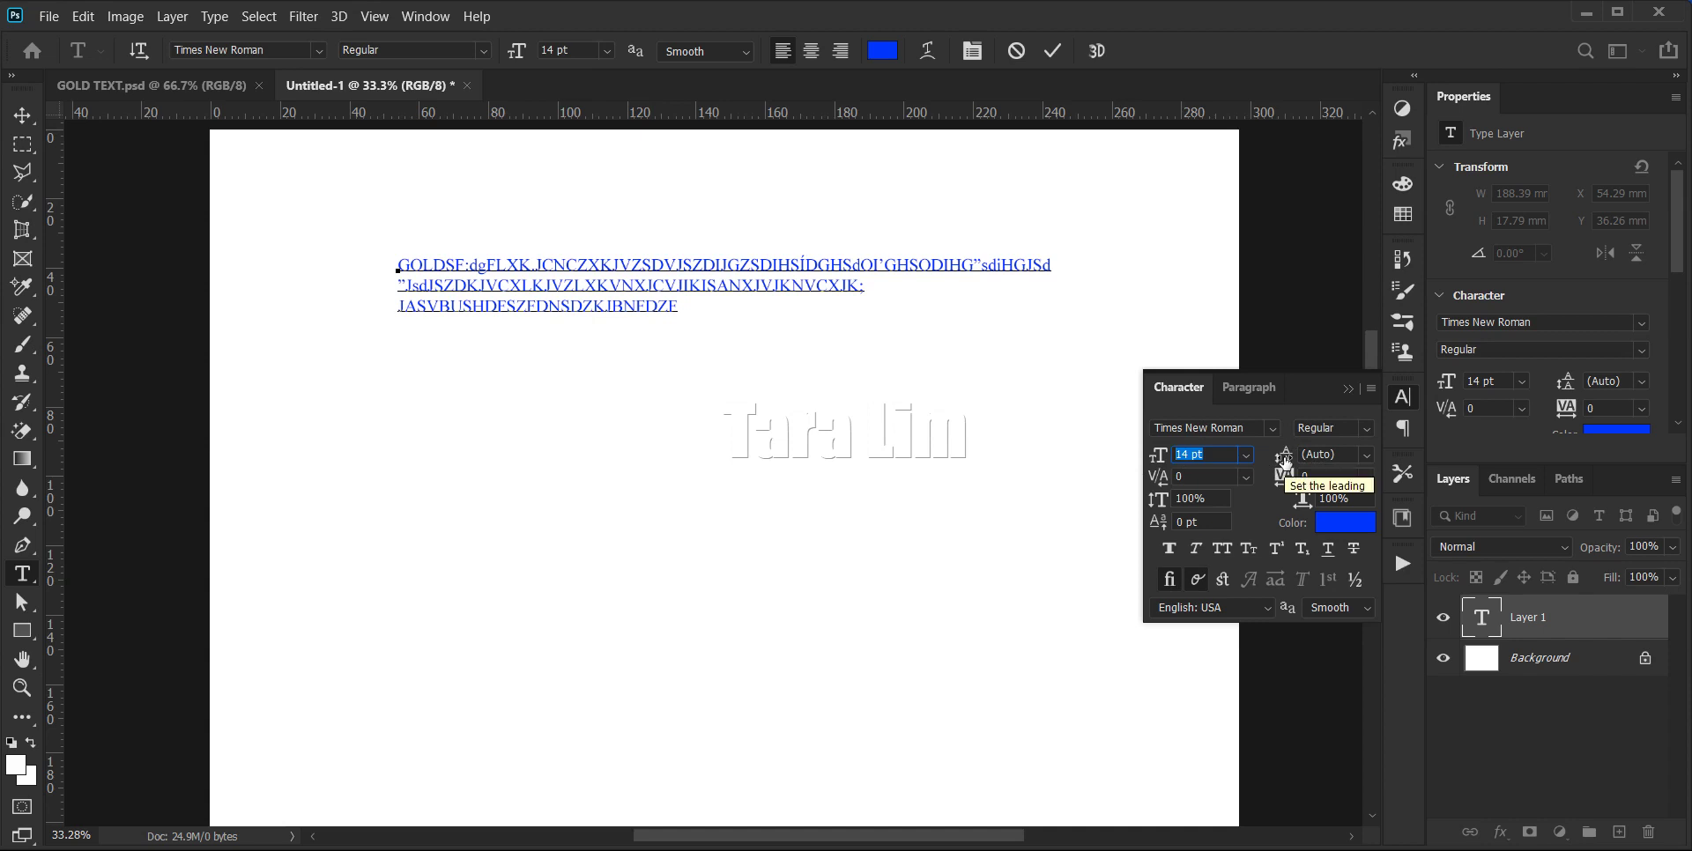
- Apply 48 pt, then 18 pt leading to all the text, ending on Auto
{"action": "left_click", "coordinate": [1366, 455]}
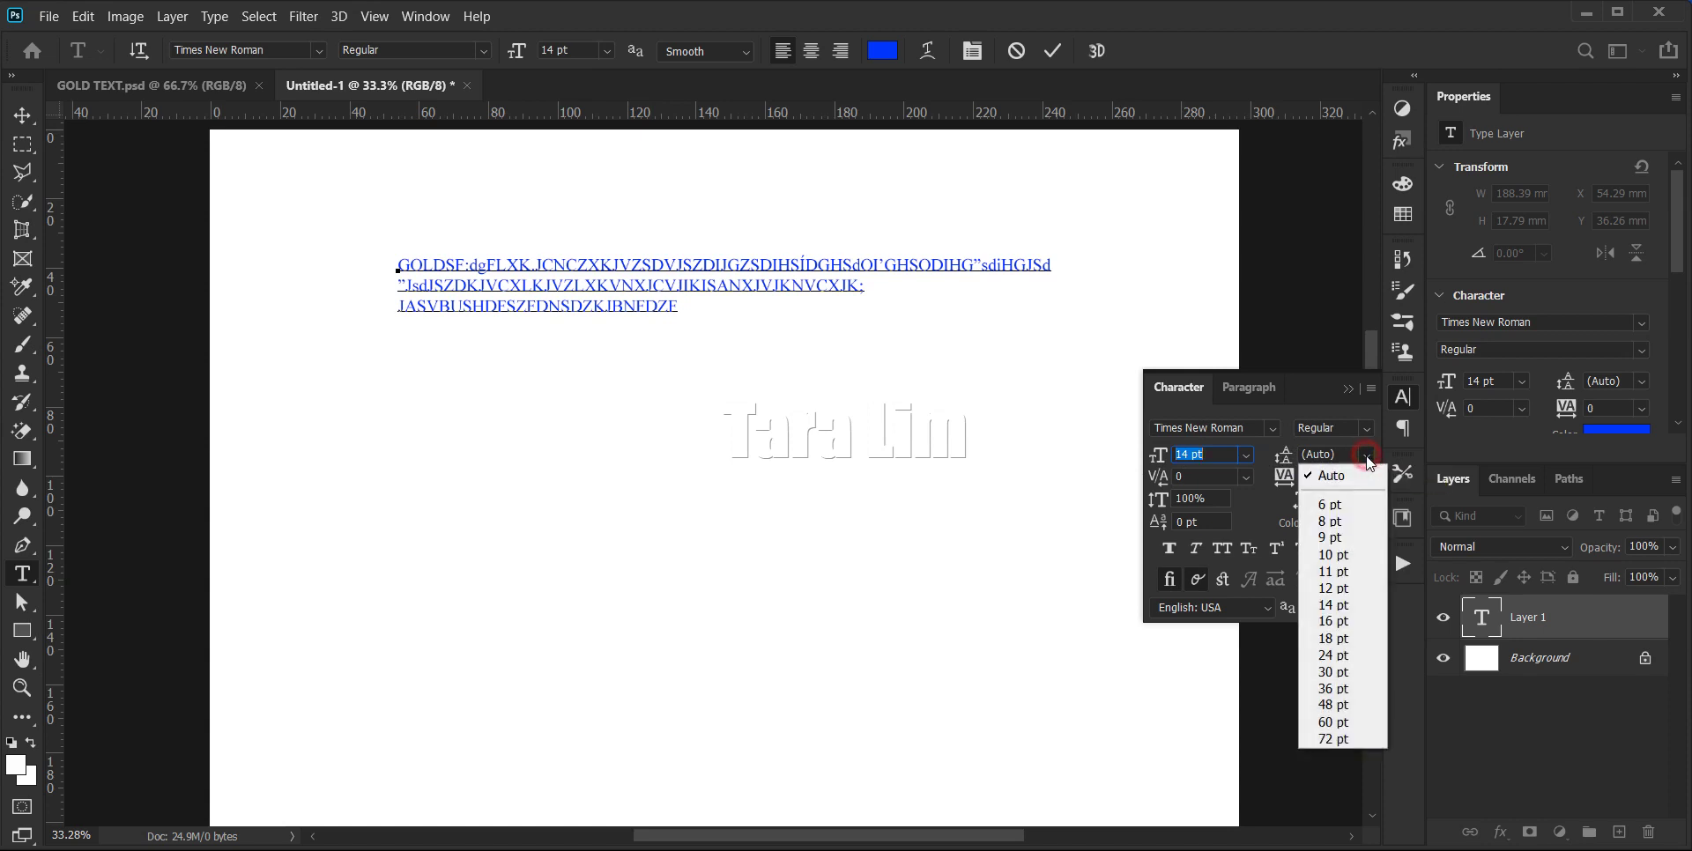
{"action": "left_click", "coordinate": [1337, 707]}
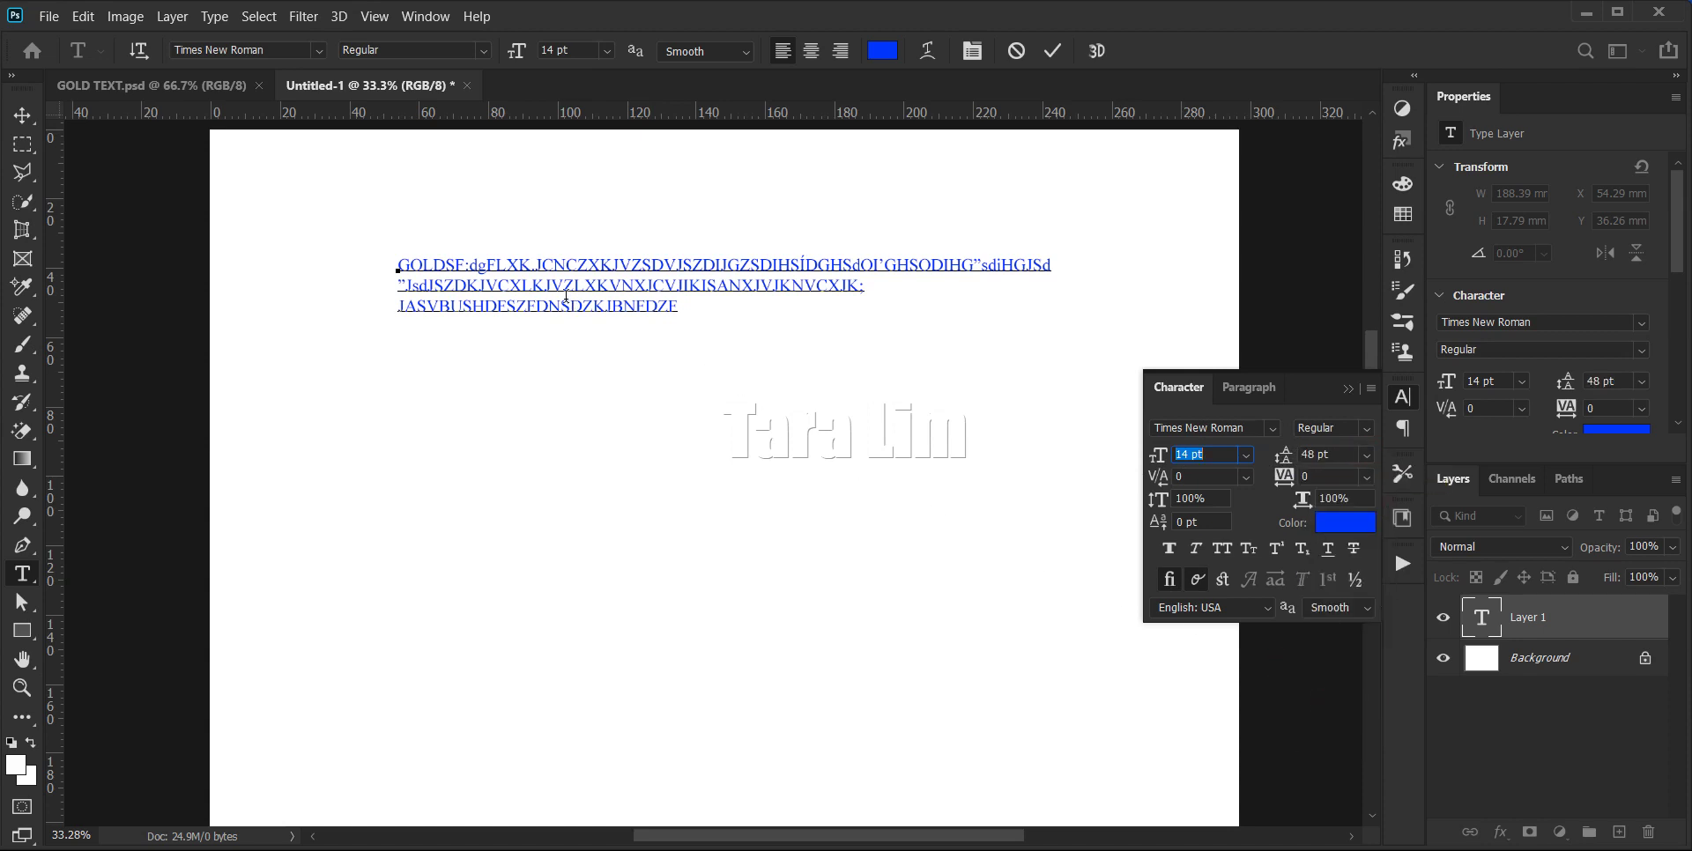
{"action": "key", "text": "ctrl+a"}
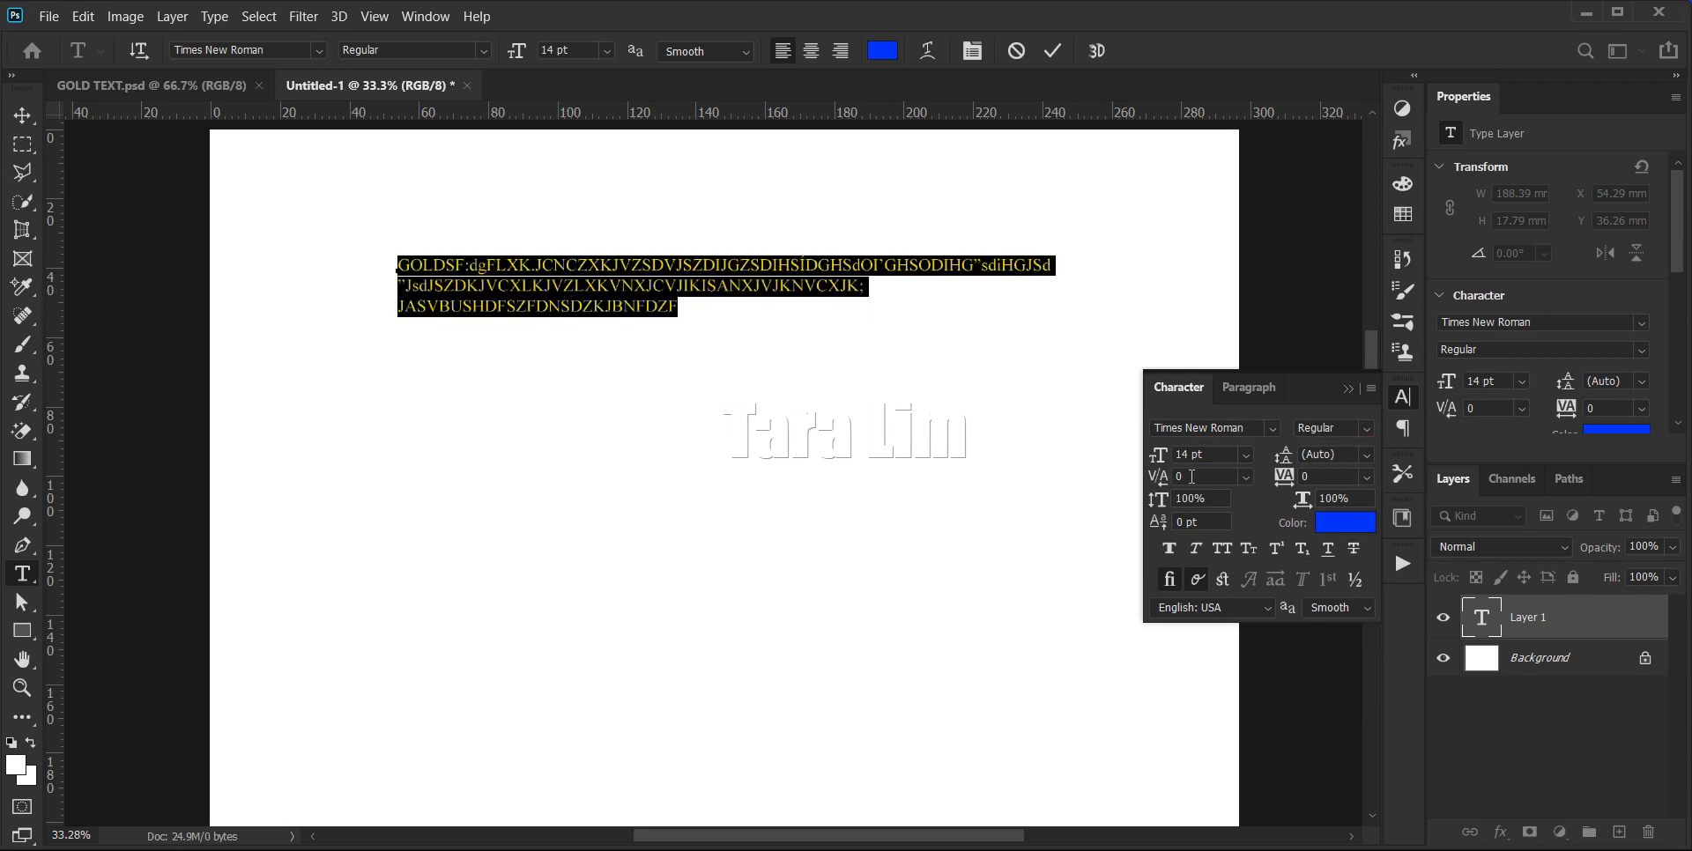
{"action": "left_click", "coordinate": [1368, 455]}
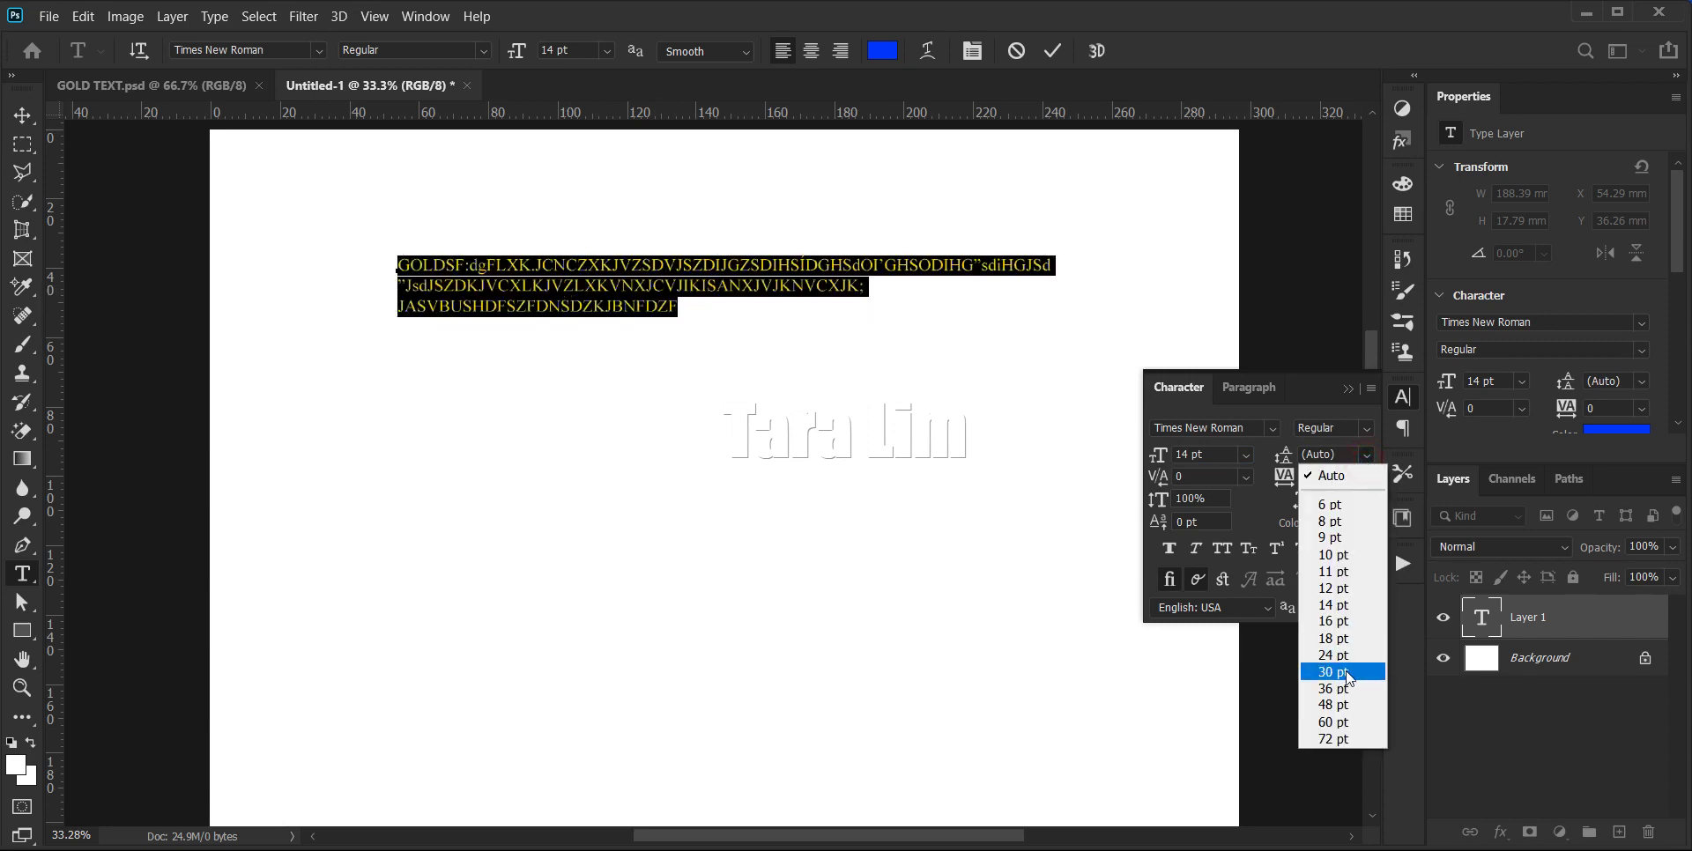
{"action": "left_click", "coordinate": [1337, 707]}
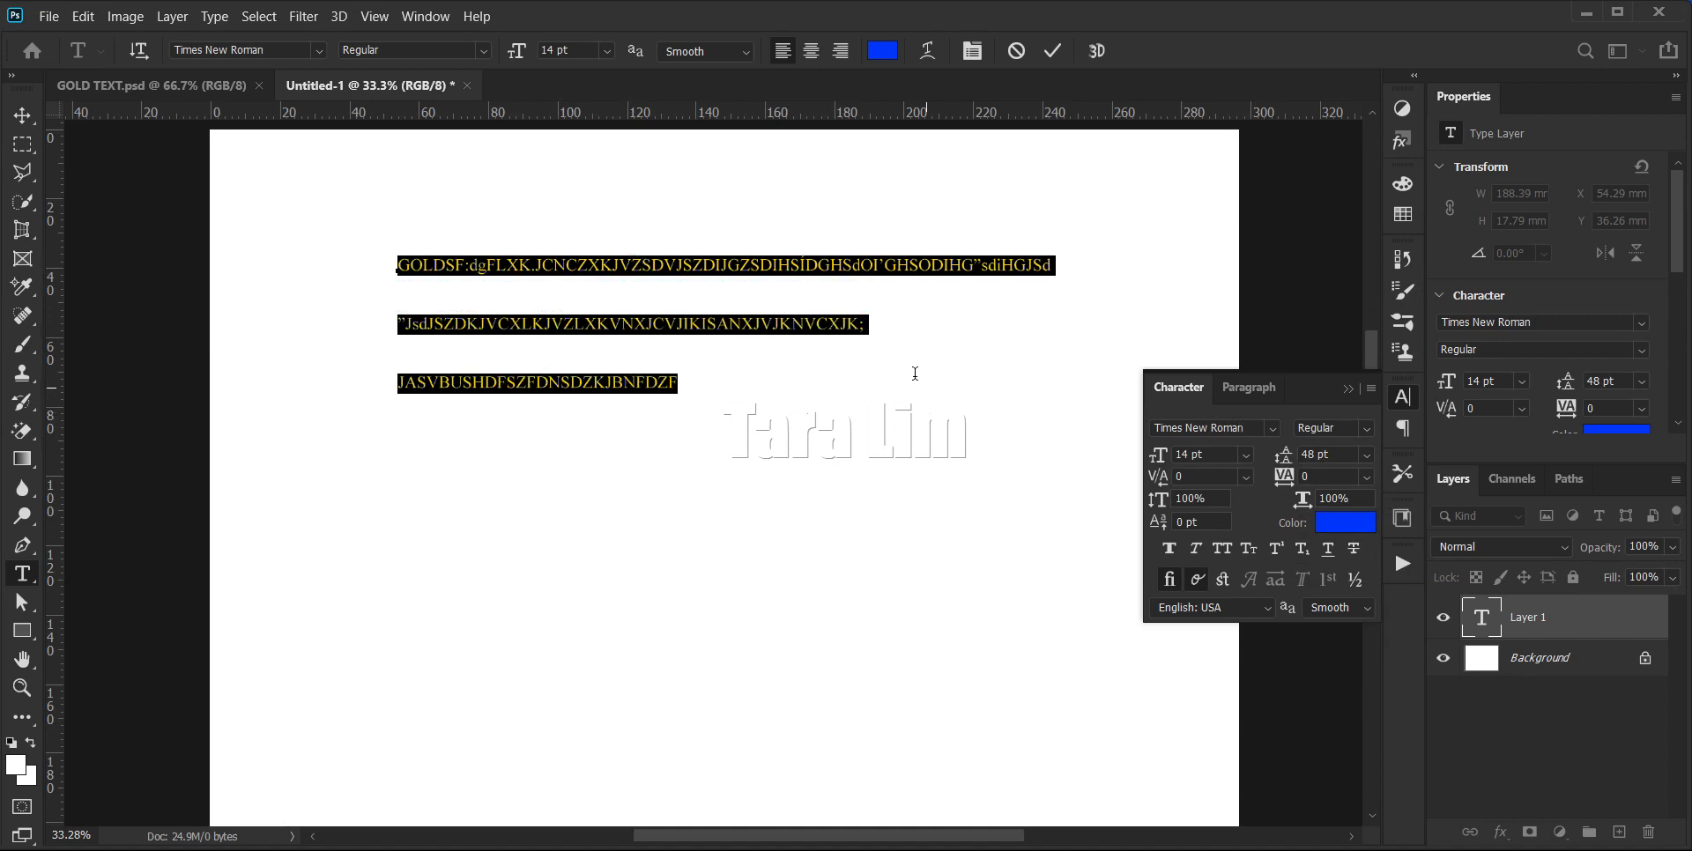
{"action": "left_click", "coordinate": [1367, 456]}
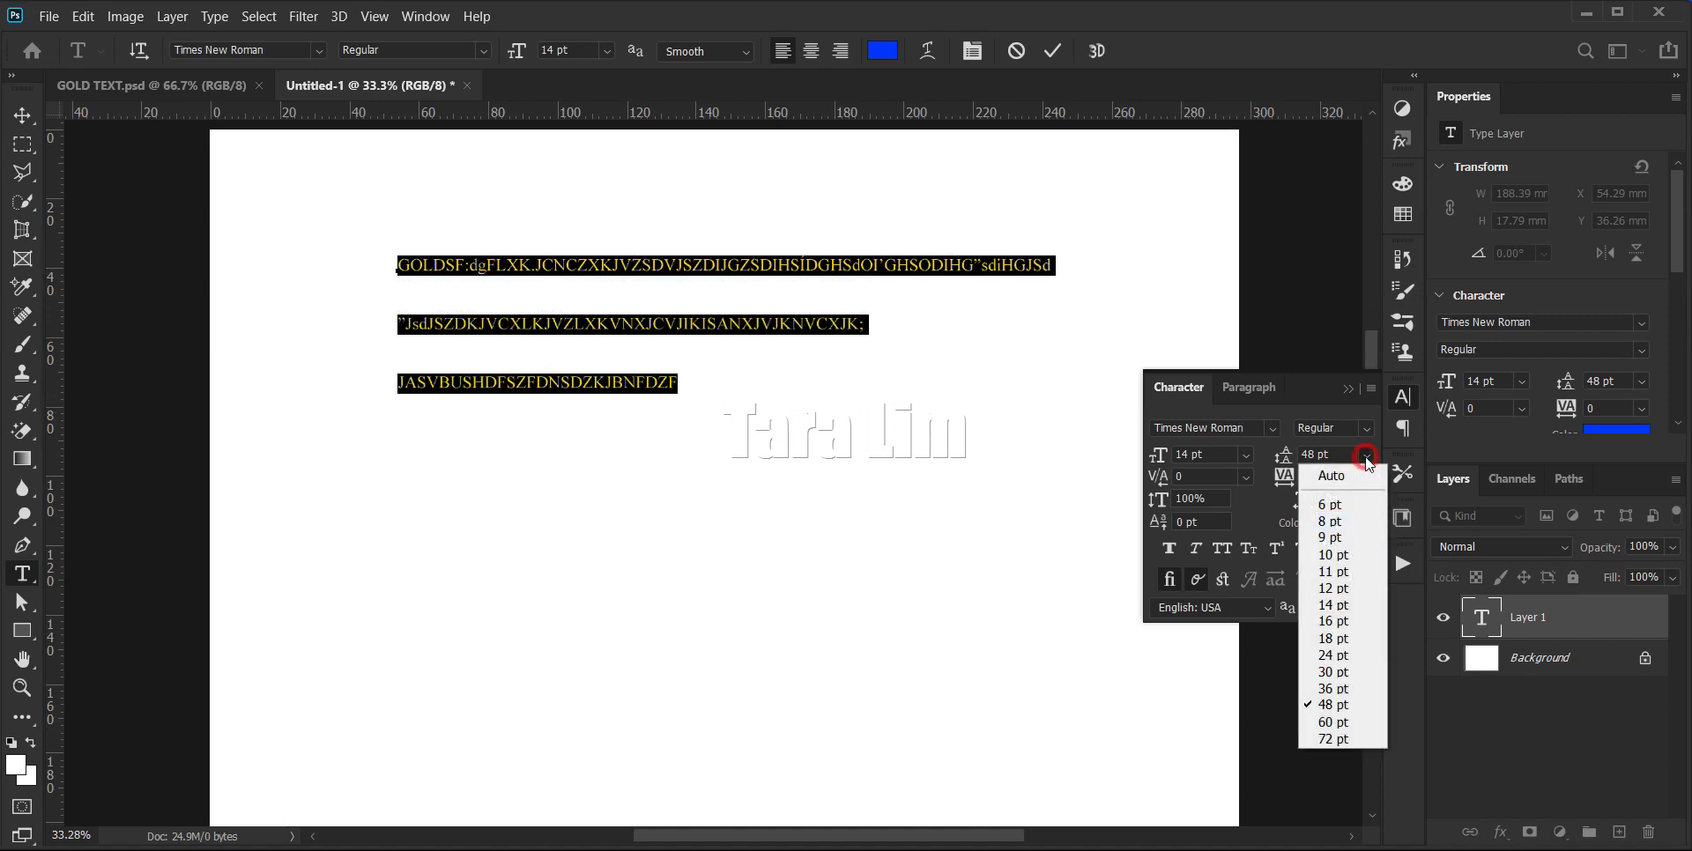
{"action": "left_click", "coordinate": [1346, 642]}
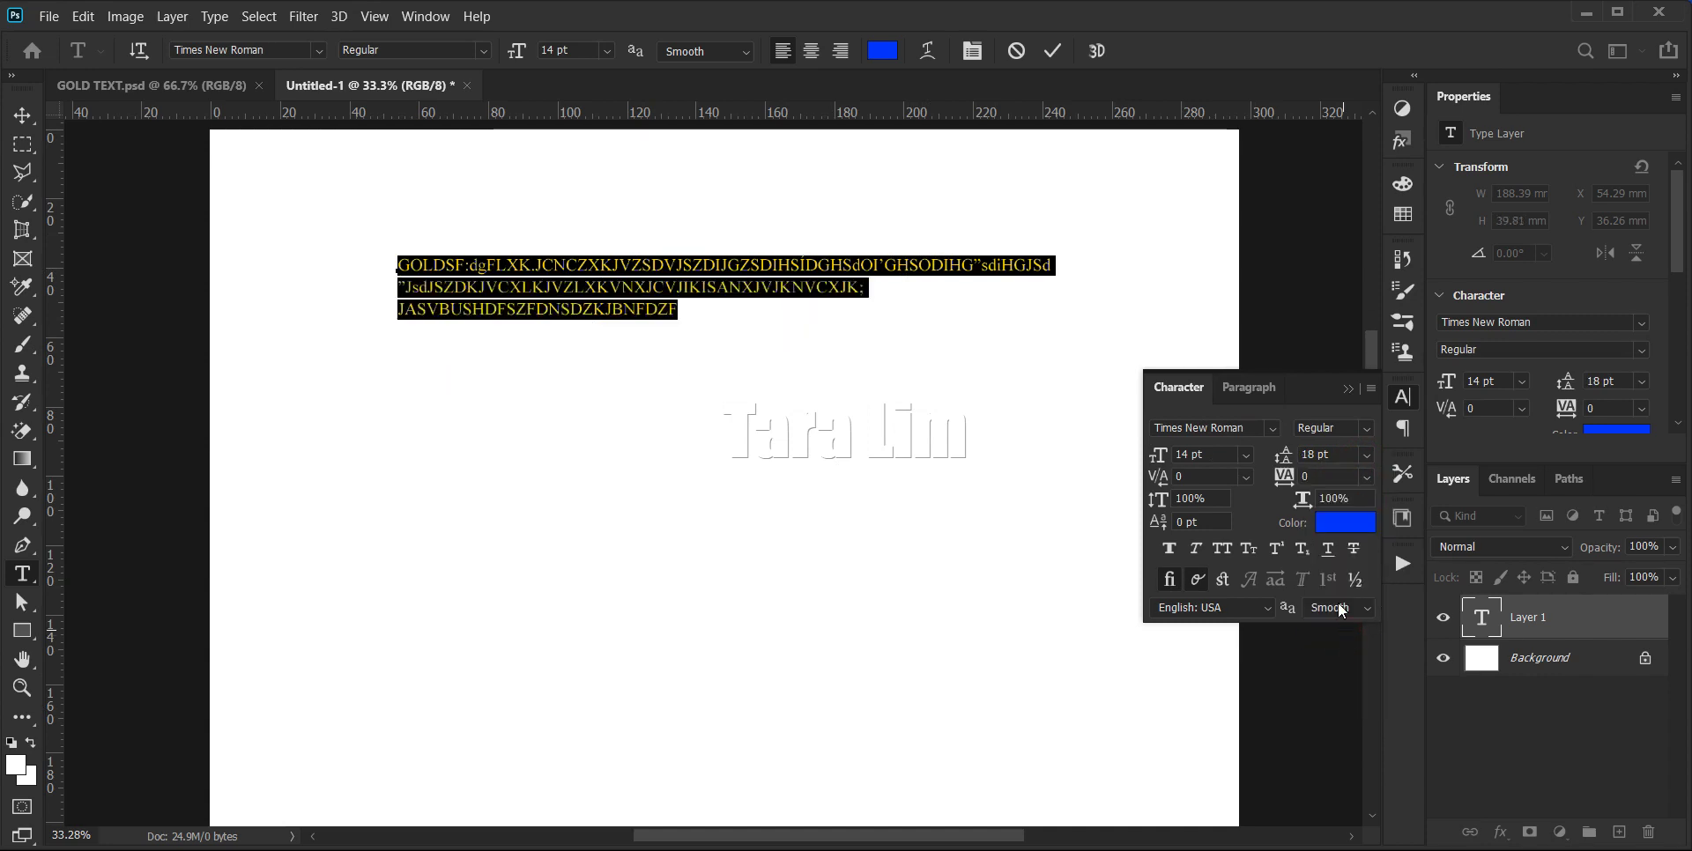
{"action": "left_click", "coordinate": [1367, 456]}
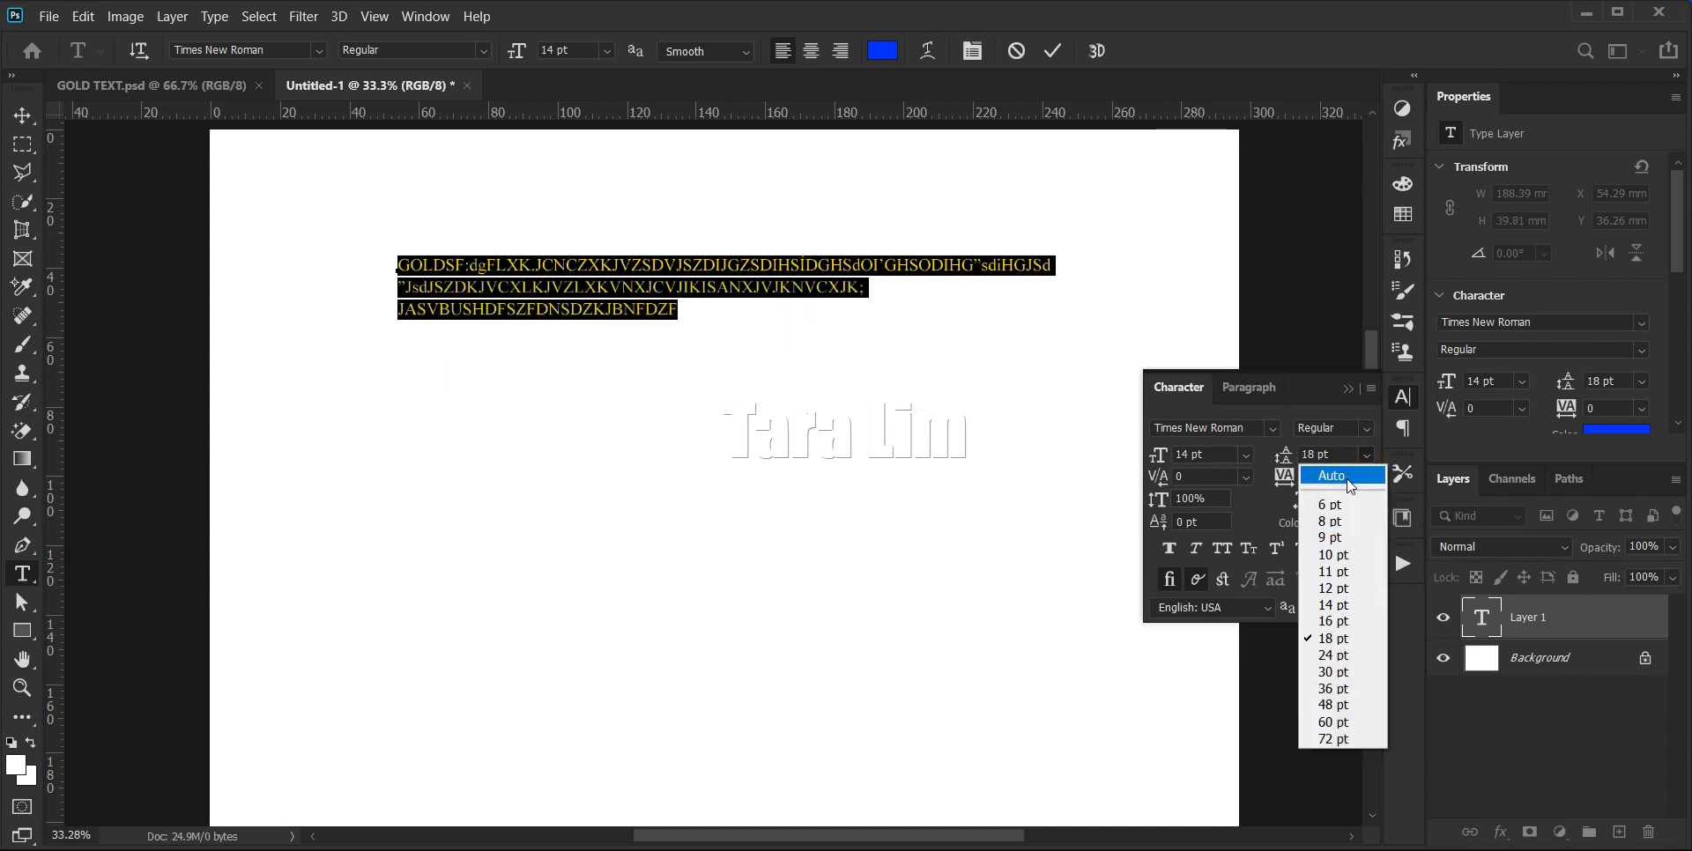
{"action": "left_click", "coordinate": [1346, 475]}
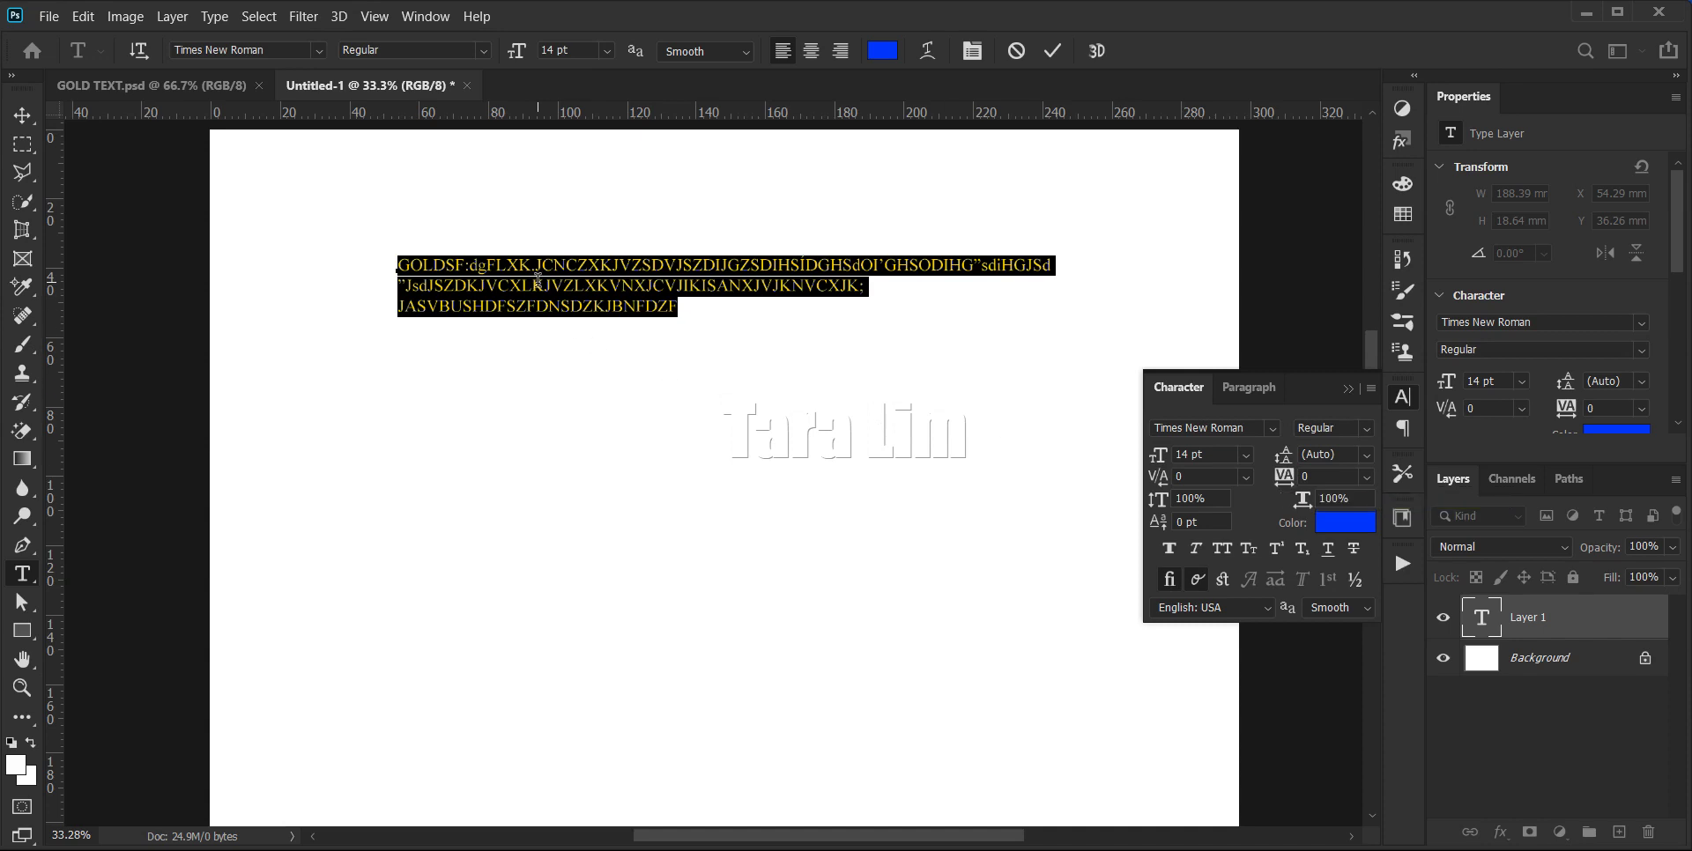
{"action": "left_click", "coordinate": [1369, 479]}
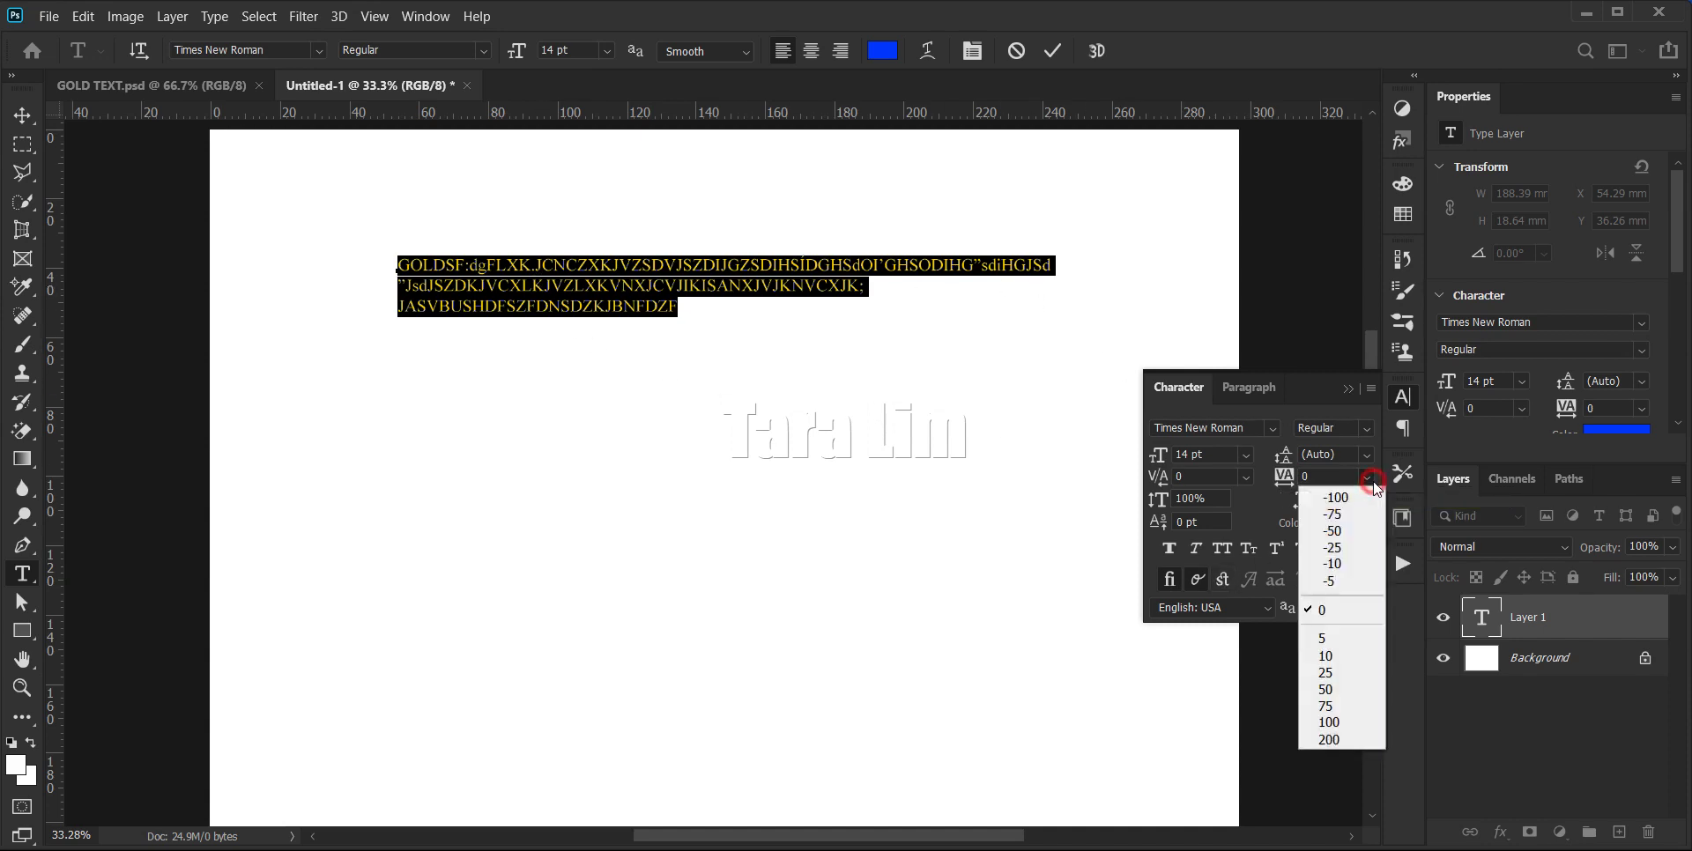
{"action": "left_click", "coordinate": [1331, 725]}
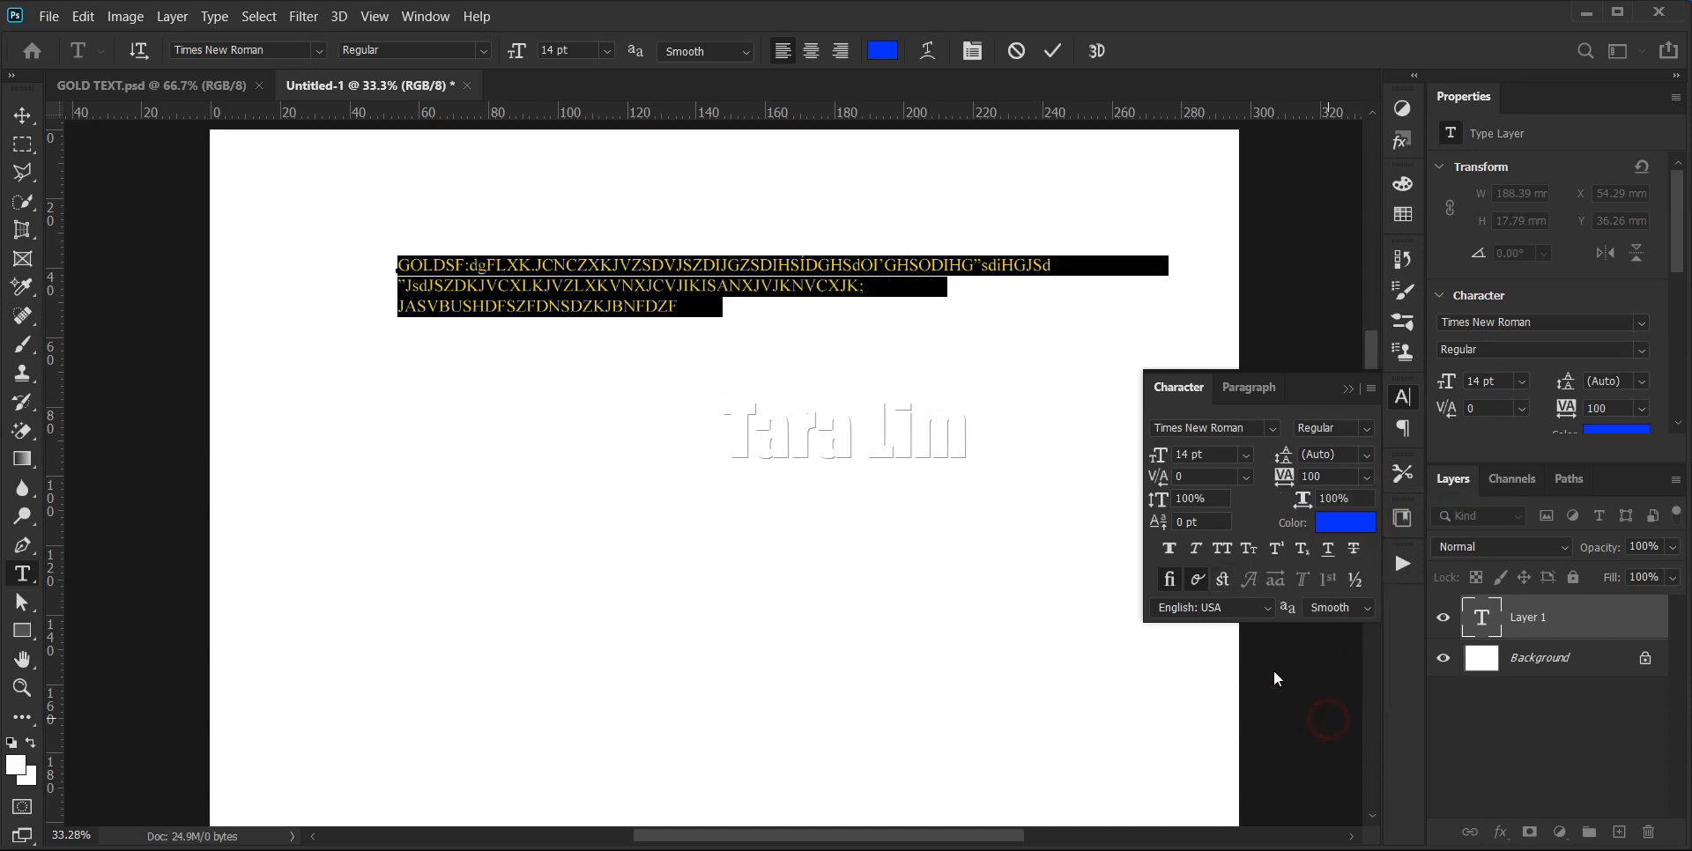
{"action": "left_click", "coordinate": [1367, 477]}
{"action": "left_click", "coordinate": [1331, 739]}
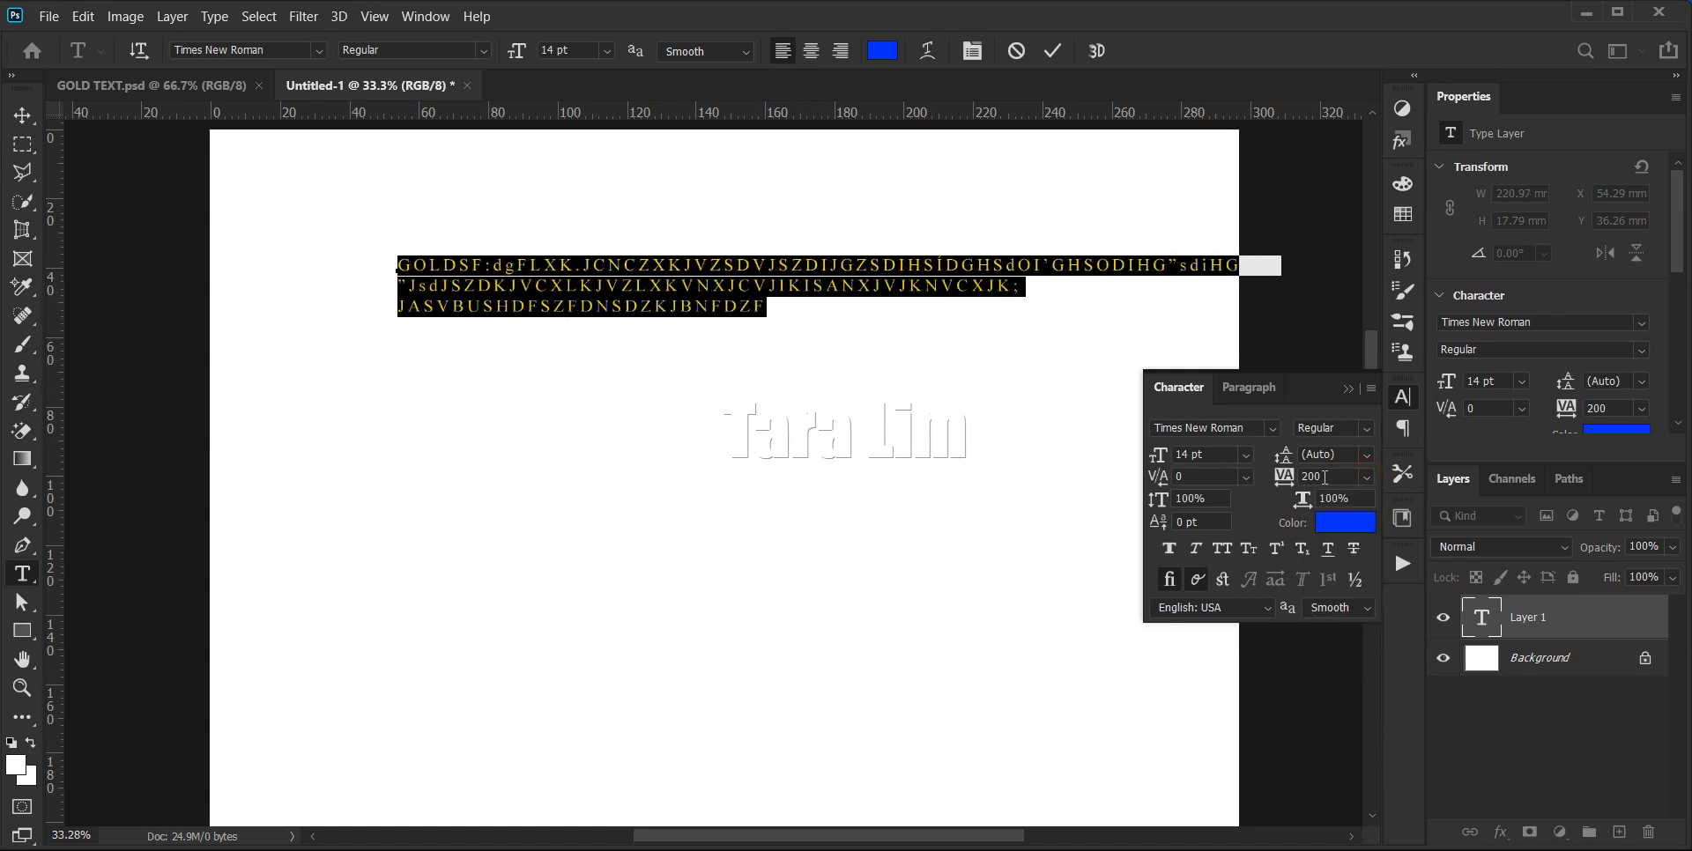
{"action": "left_click", "coordinate": [1285, 475]}
{"action": "type", "text": "800"}
{"action": "key", "text": "Return"}
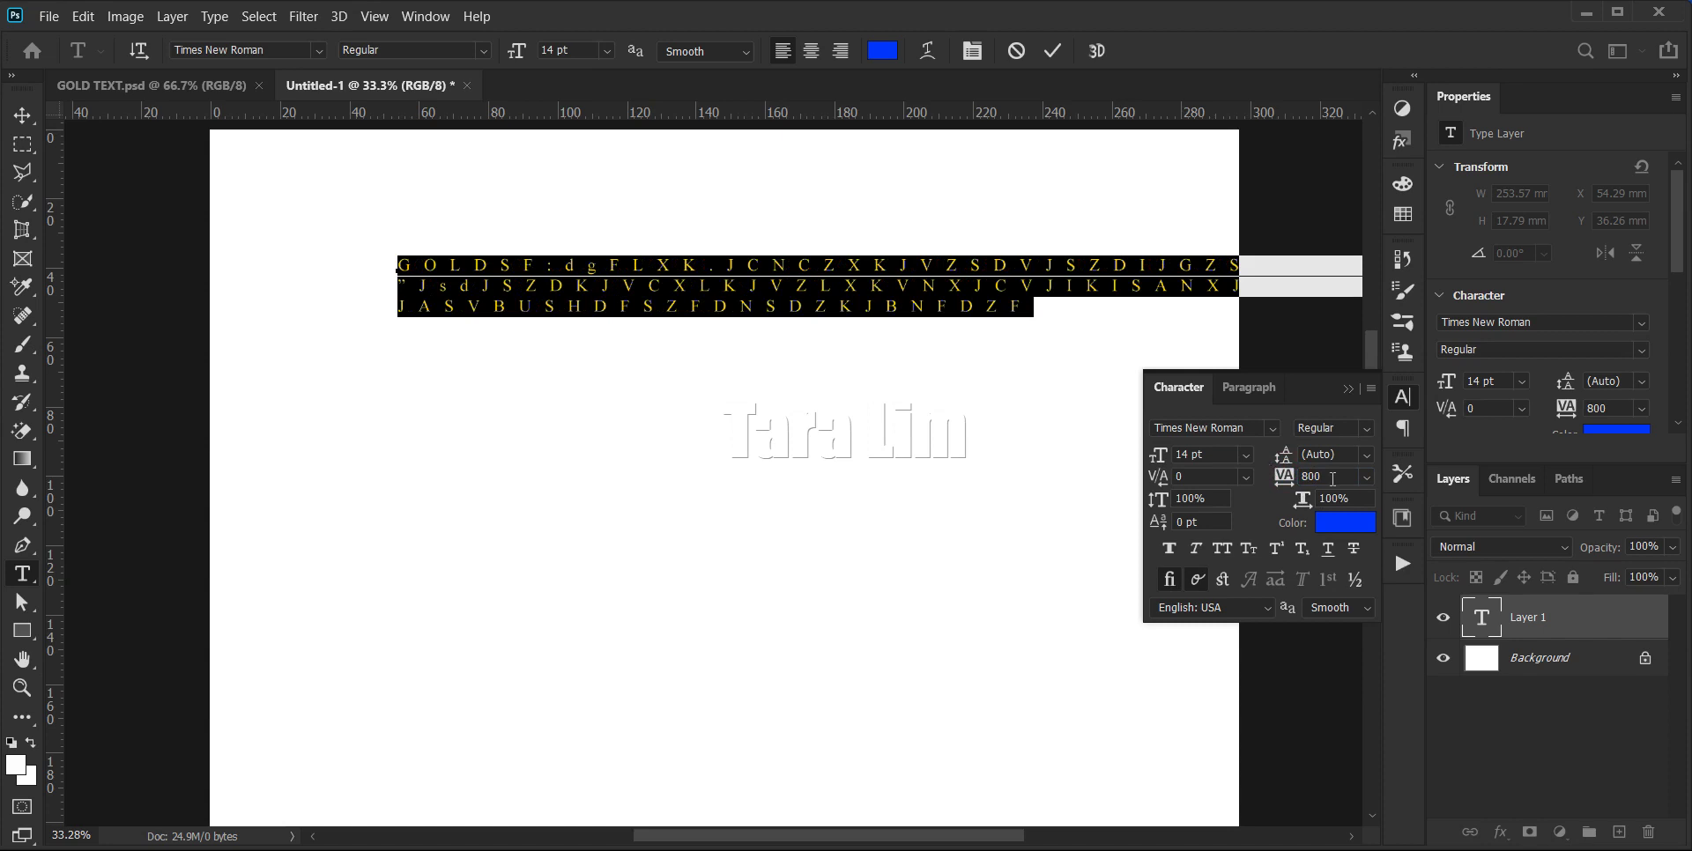
{"action": "left_click", "coordinate": [1283, 477]}
{"action": "type", "text": "0"}
{"action": "key", "text": "Return"}
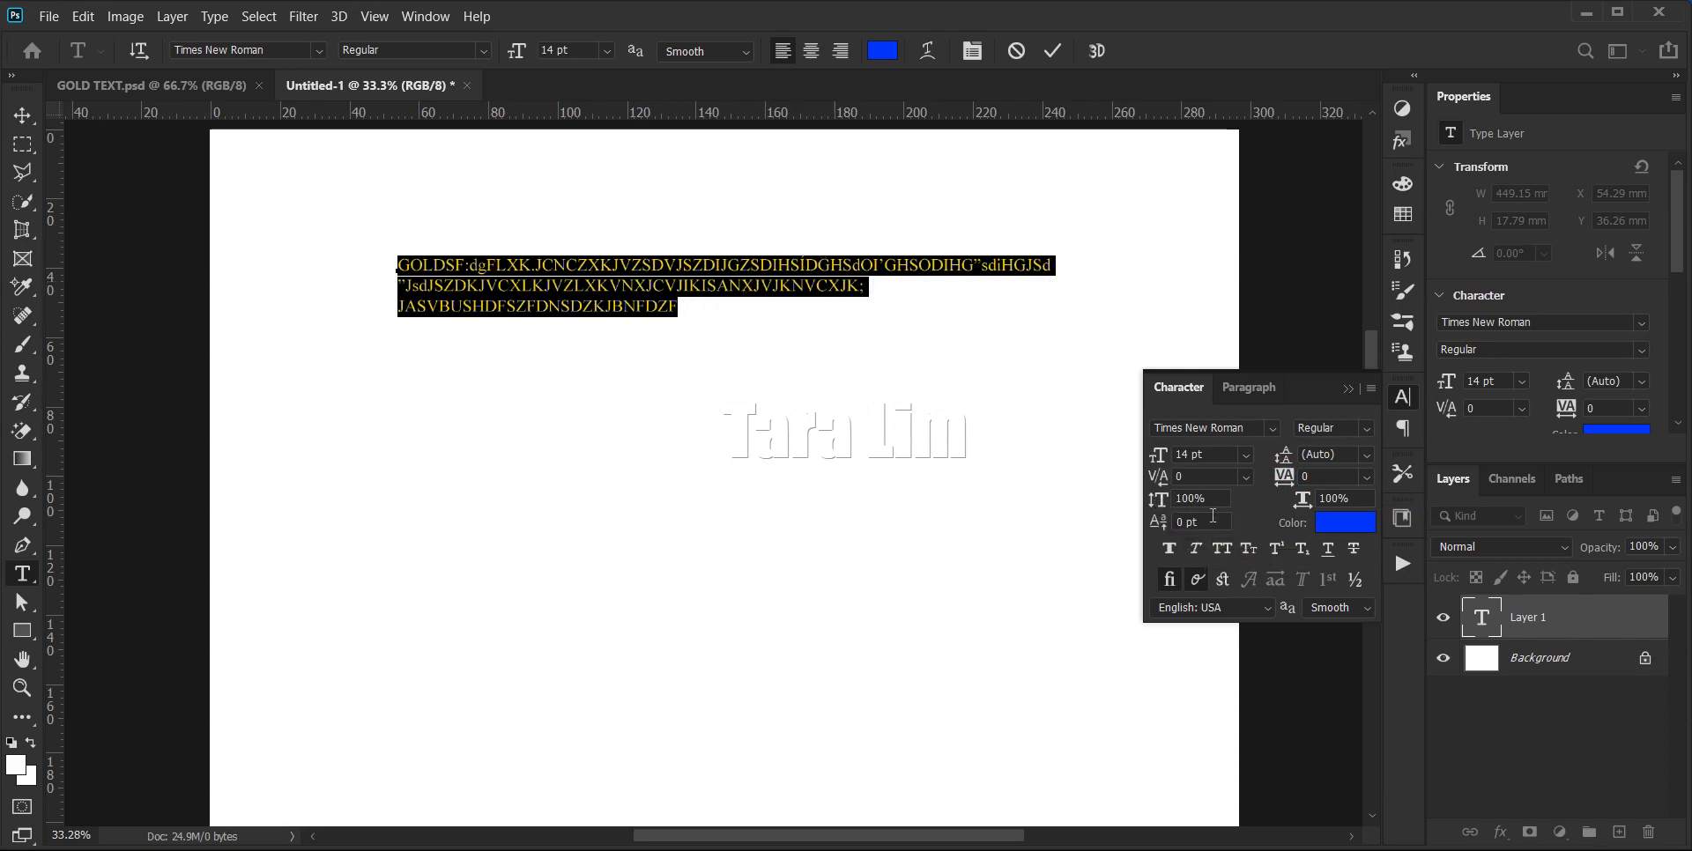
{"action": "left_click", "coordinate": [1164, 499]}
{"action": "type", "text": "15"}
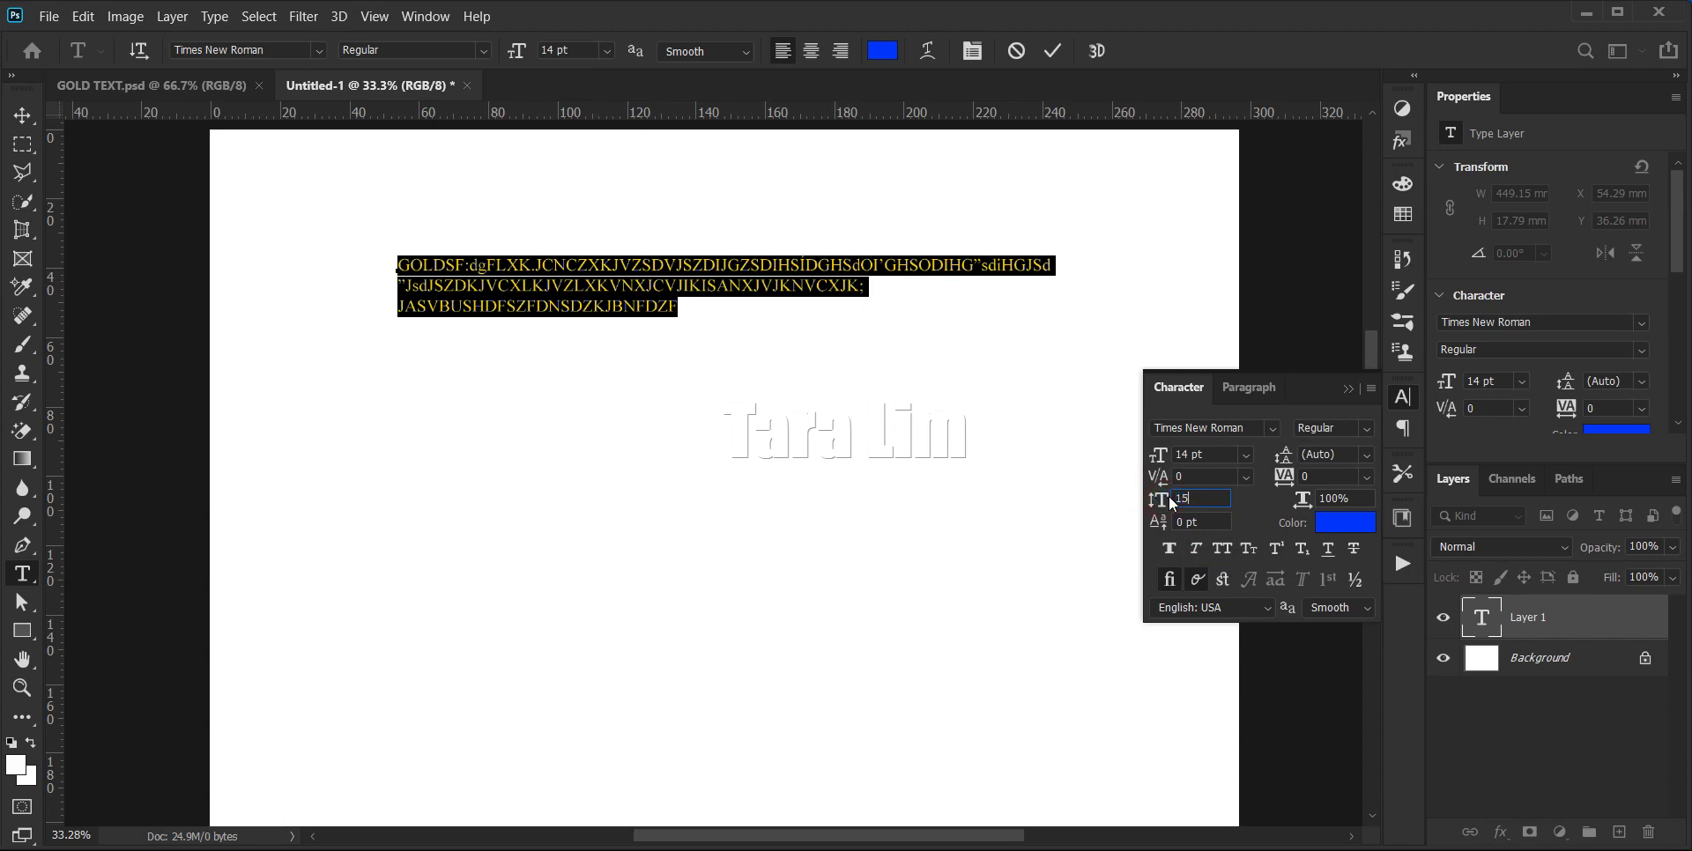
{"action": "type", "text": "0"}
{"action": "key", "text": "Return"}
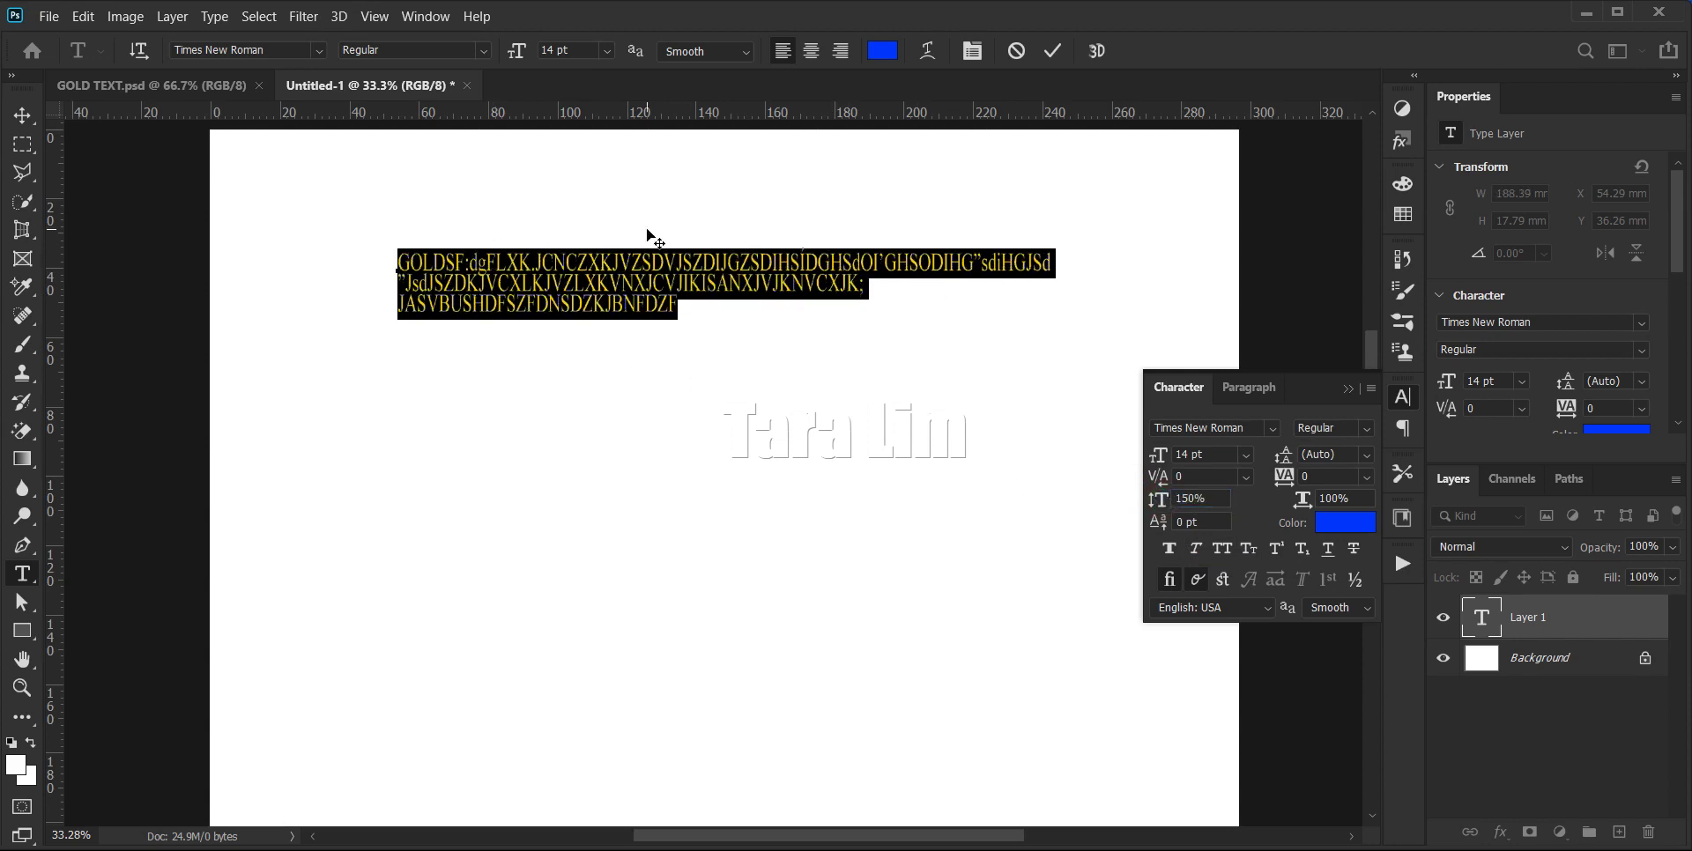
{"action": "left_click", "coordinate": [1214, 500]}
{"action": "type", "text": "0"}
{"action": "left_click", "coordinate": [1104, 499]}
{"action": "type", "text": "00"}
{"action": "key", "text": "Return"}
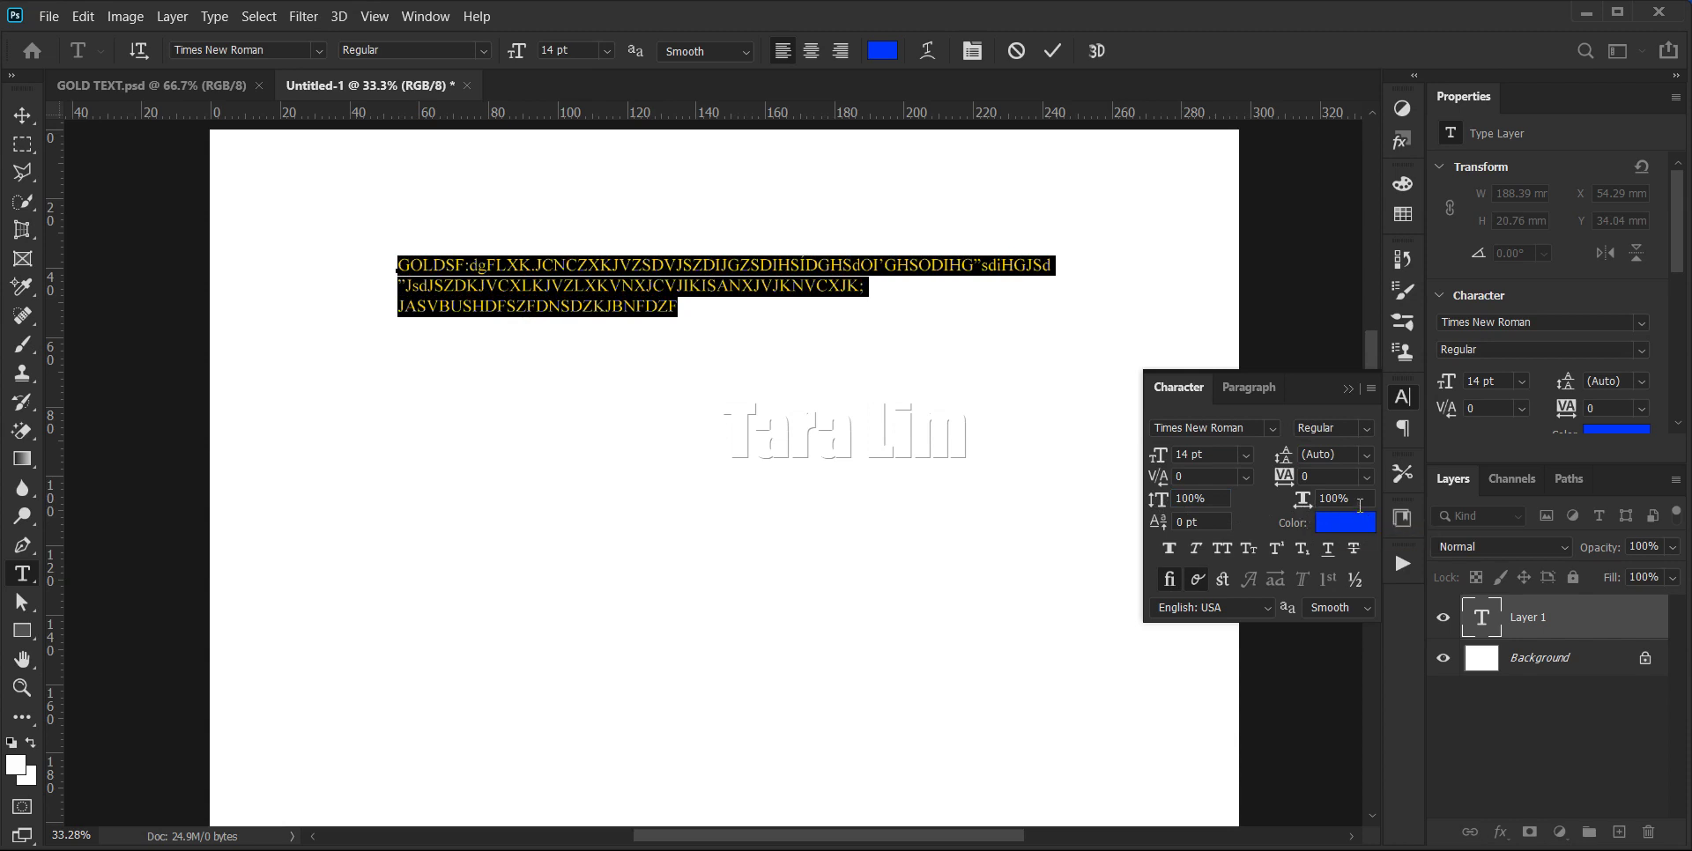
{"action": "left_click", "coordinate": [1312, 508]}
{"action": "left_click", "coordinate": [1256, 503]}
{"action": "type", "text": "1"}
{"action": "key", "text": "Return"}
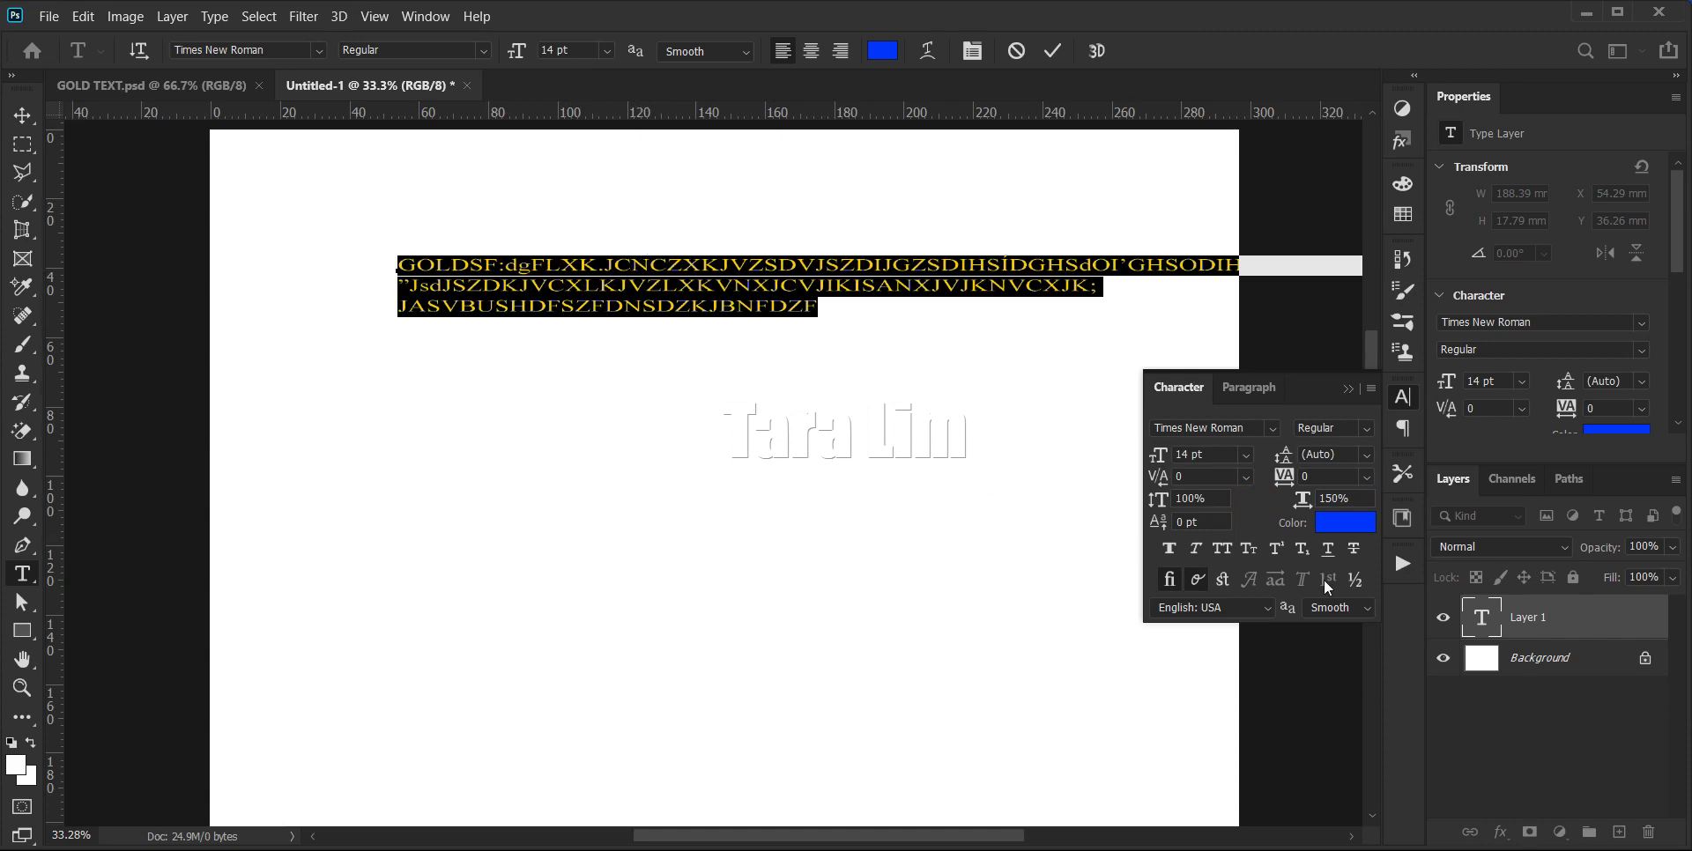
{"action": "left_click", "coordinate": [1280, 498]}
{"action": "type", "text": "100"}
{"action": "key", "text": "Return"}
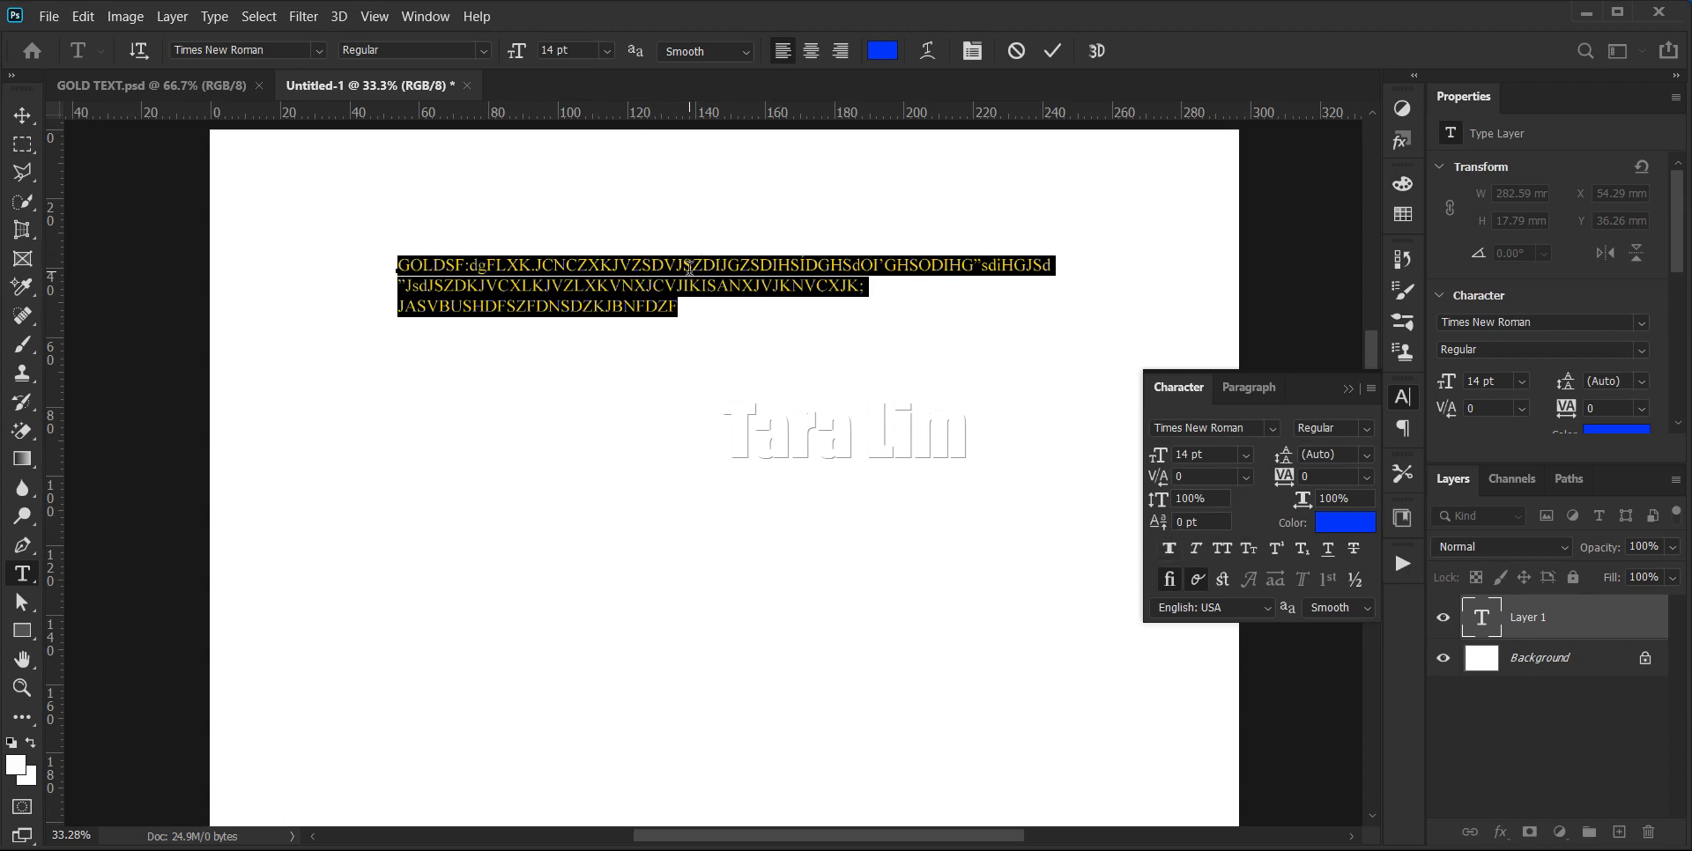
- Raise the Z in the first line with a 20 pt baseline shift
{"action": "left_click", "coordinate": [694, 266]}
{"action": "left_click_drag", "start_coordinate": [693, 265], "coordinate": [704, 266]}
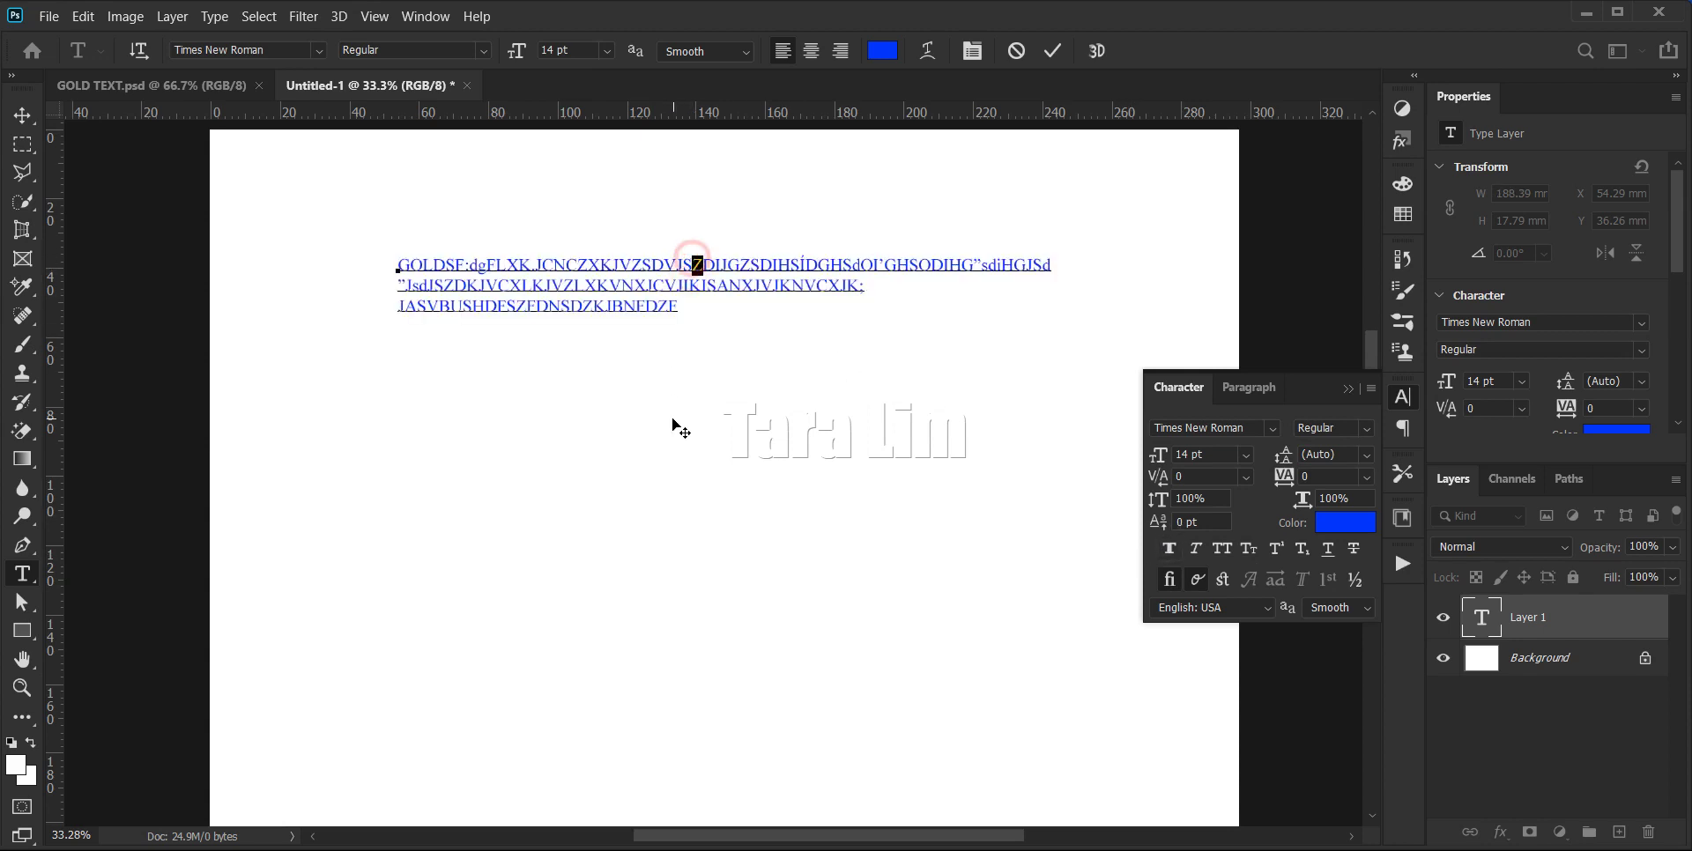
{"action": "scroll", "coordinate": [723, 278], "scroll_direction": "up", "scroll_amount": 2}
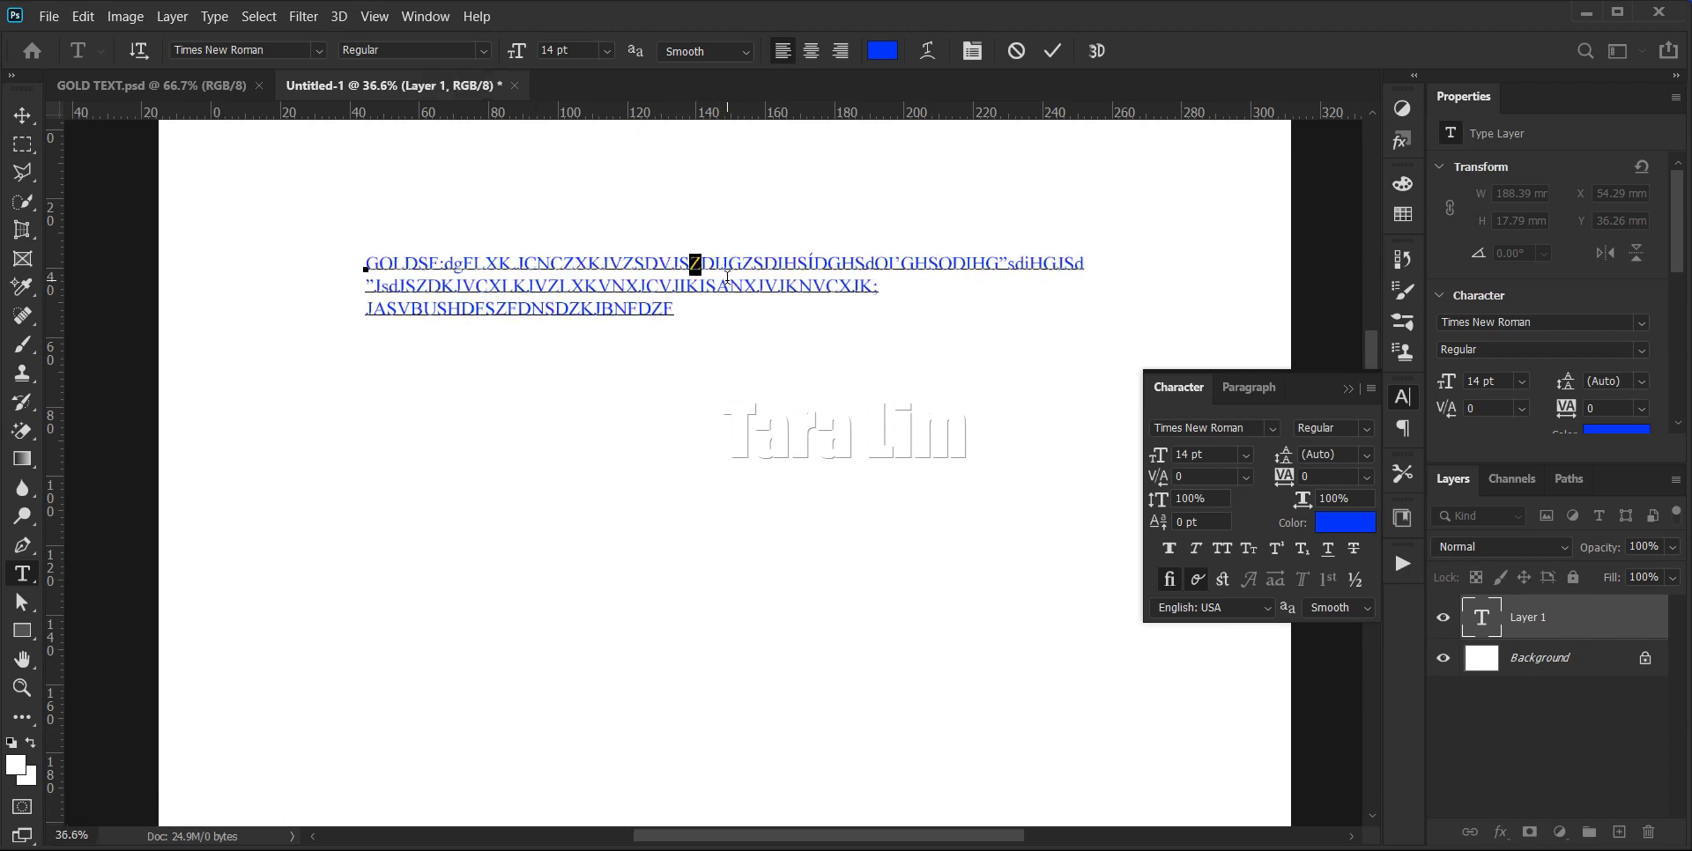
{"action": "scroll", "coordinate": [696, 261], "scroll_direction": "up", "scroll_amount": 1}
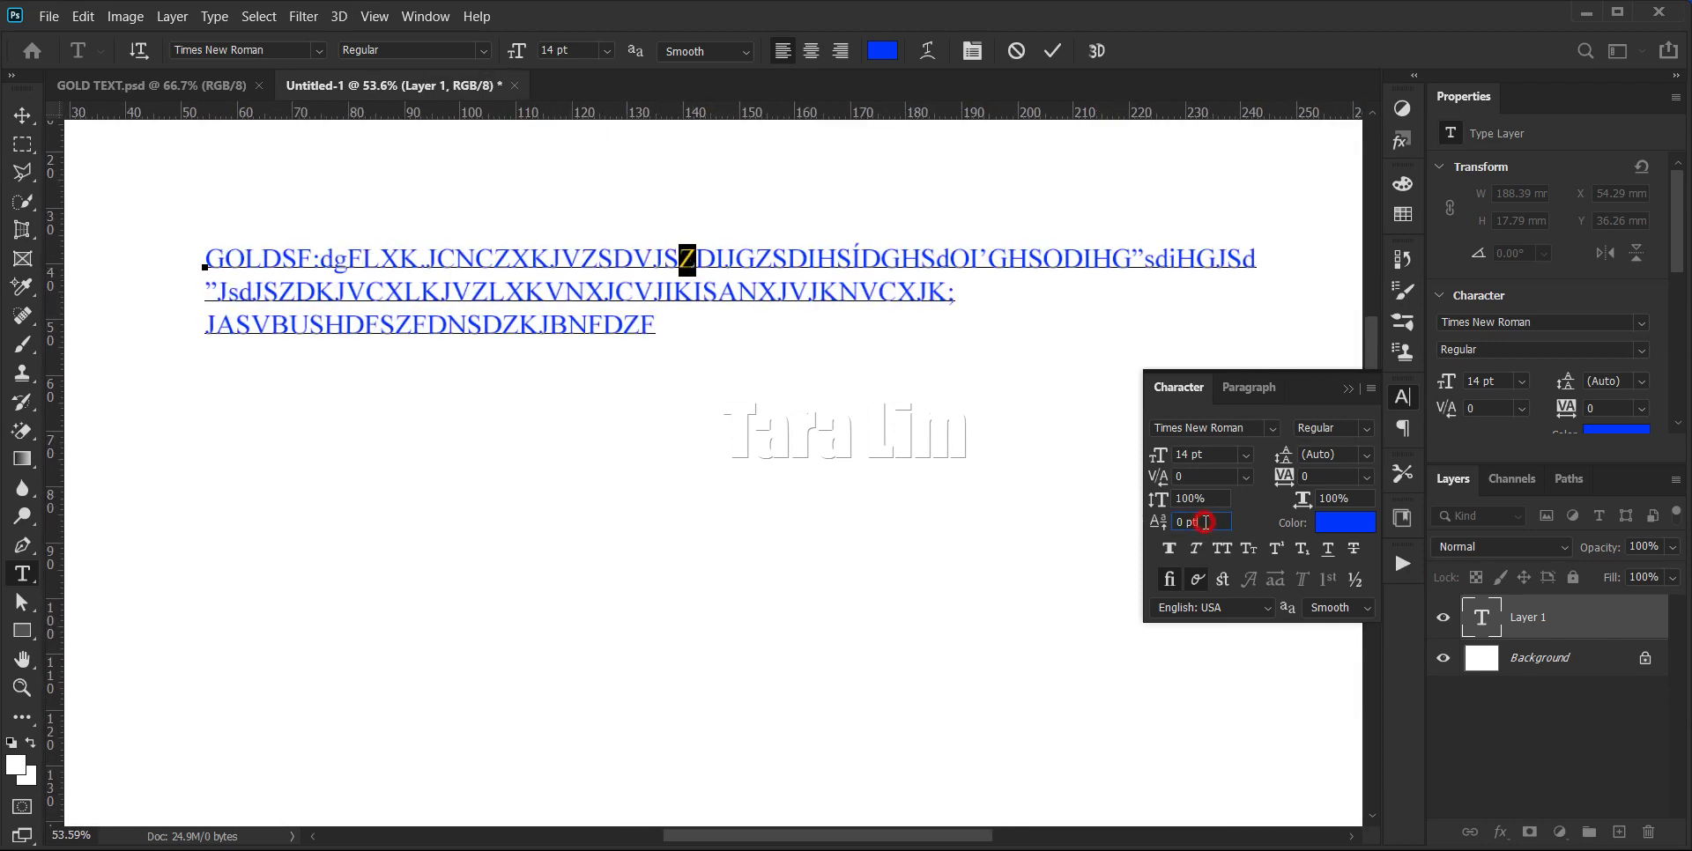
{"action": "type", "text": "20"}
{"action": "key", "text": "Return"}
- Lower the G in the first line with a -20 pt baseline shift
{"action": "left_click_drag", "start_coordinate": [756, 264], "coordinate": [735, 265]}
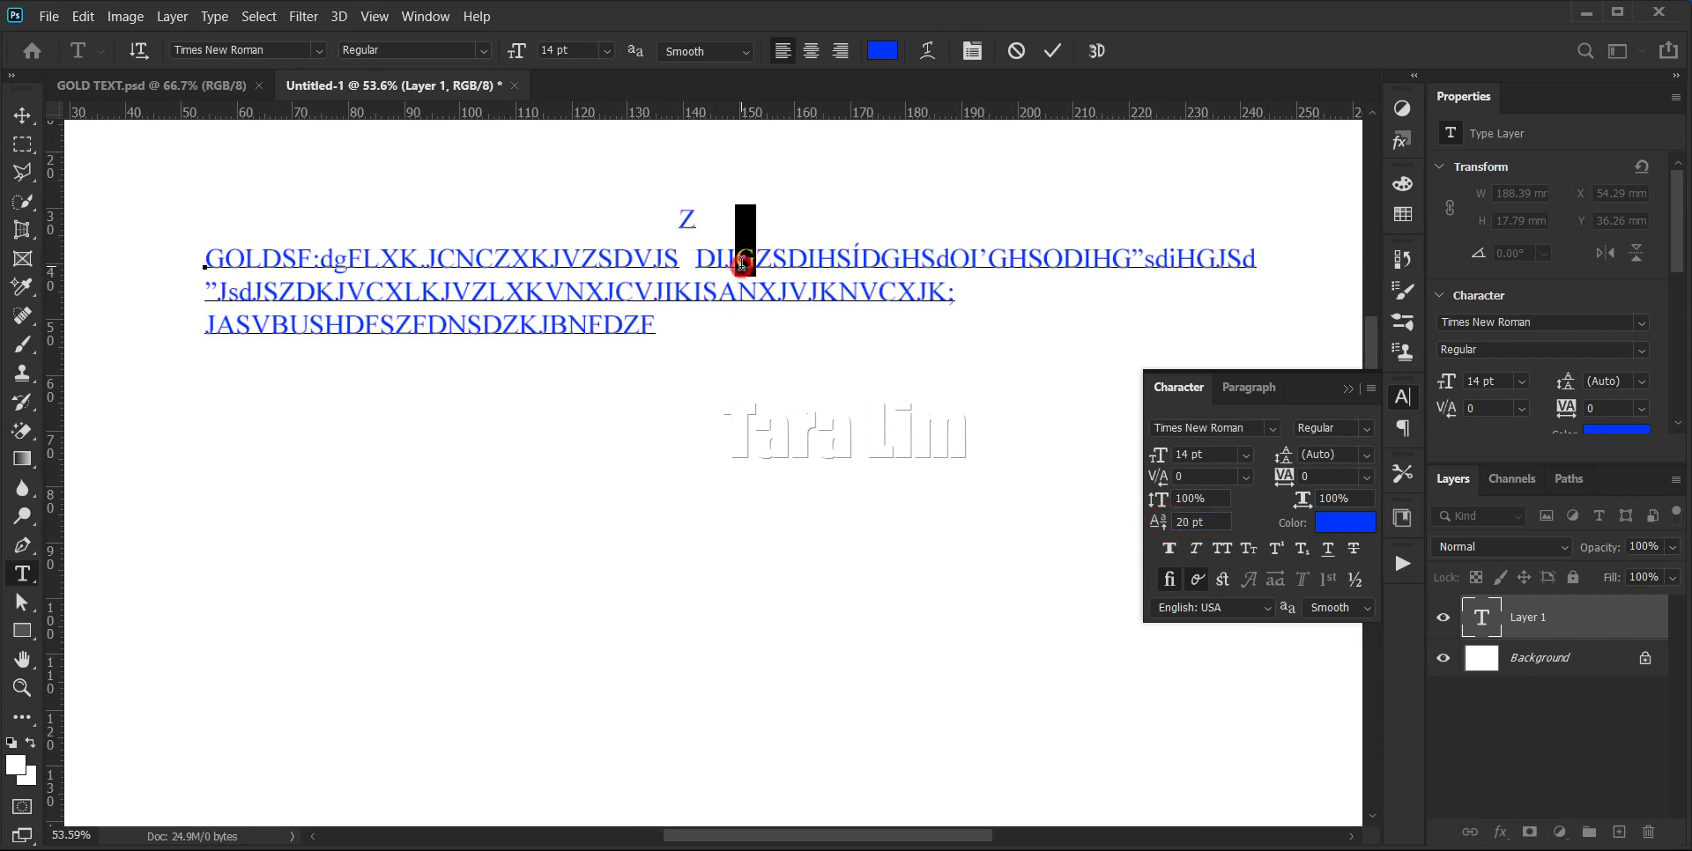
{"action": "left_click", "coordinate": [1217, 522]}
{"action": "type", "text": "-20"}
{"action": "key", "text": "Return"}
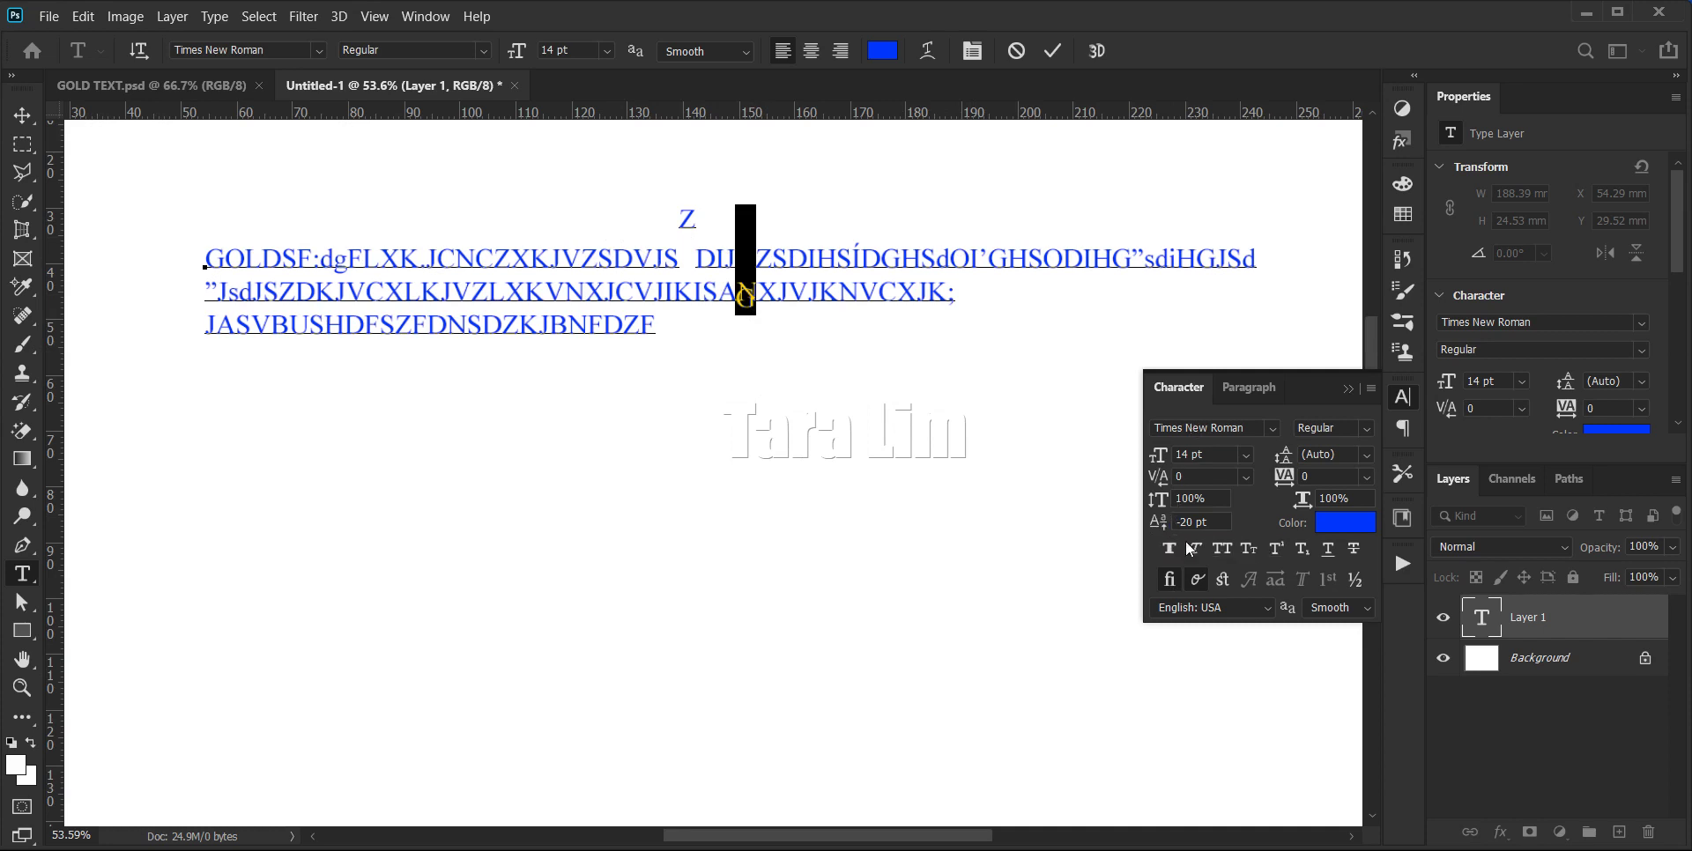
- Reset the baseline shift of both the G and the Z to 0 pt
{"action": "left_click", "coordinate": [1220, 519]}
{"action": "type", "text": "0"}
{"action": "key", "text": "Return"}
{"action": "double_click", "coordinate": [689, 219]}
{"action": "left_click", "coordinate": [1192, 521]}
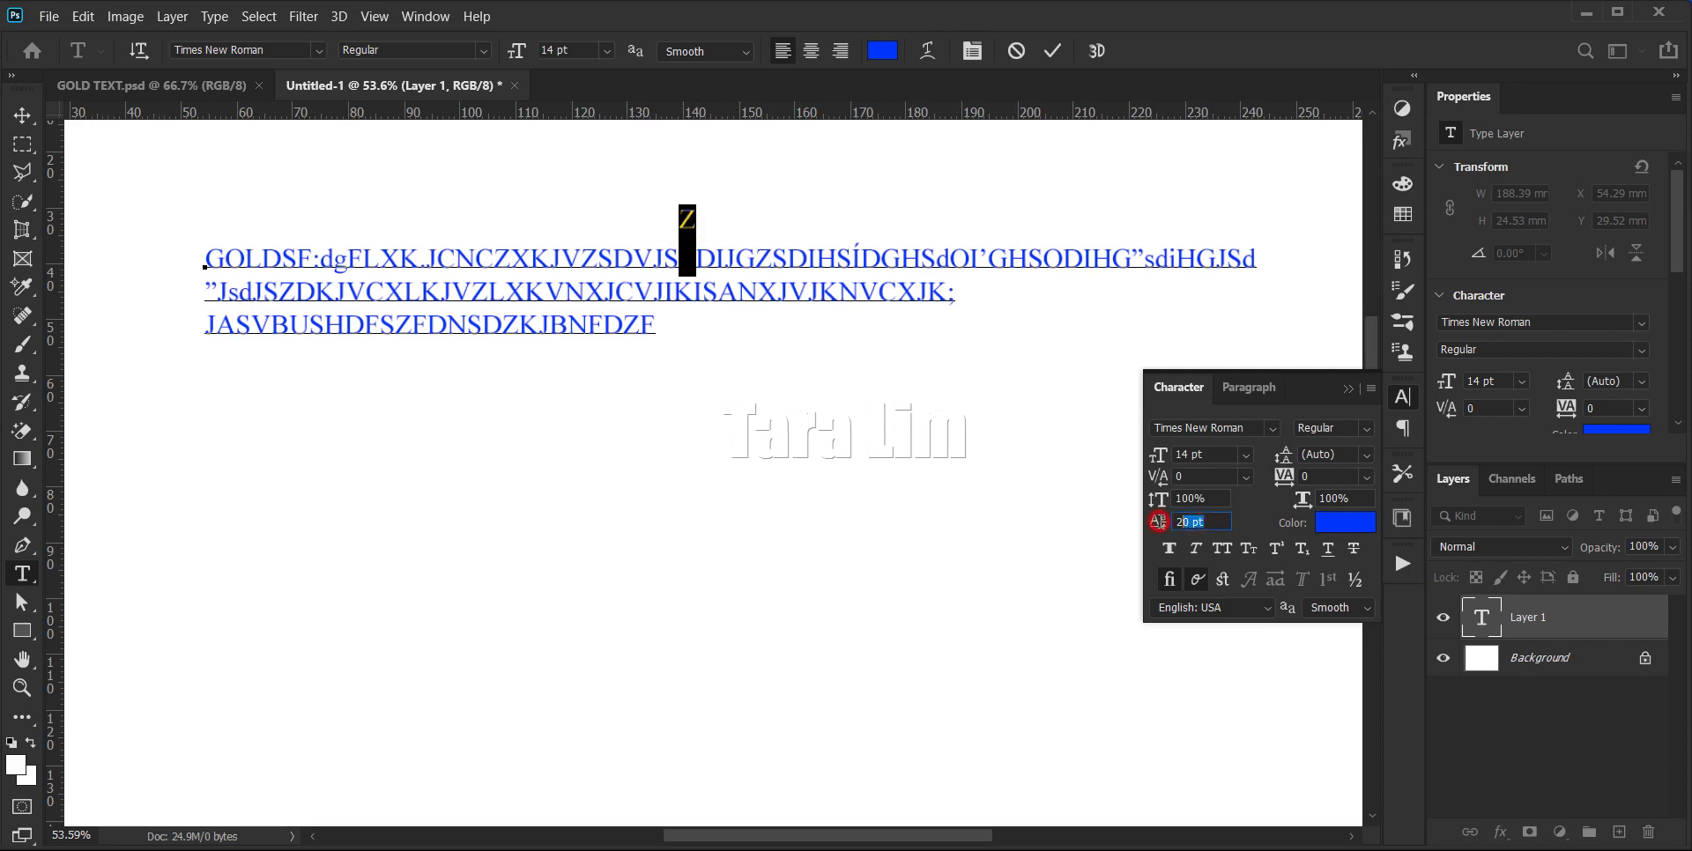
{"action": "type", "text": "0"}
{"action": "key", "text": "Return"}
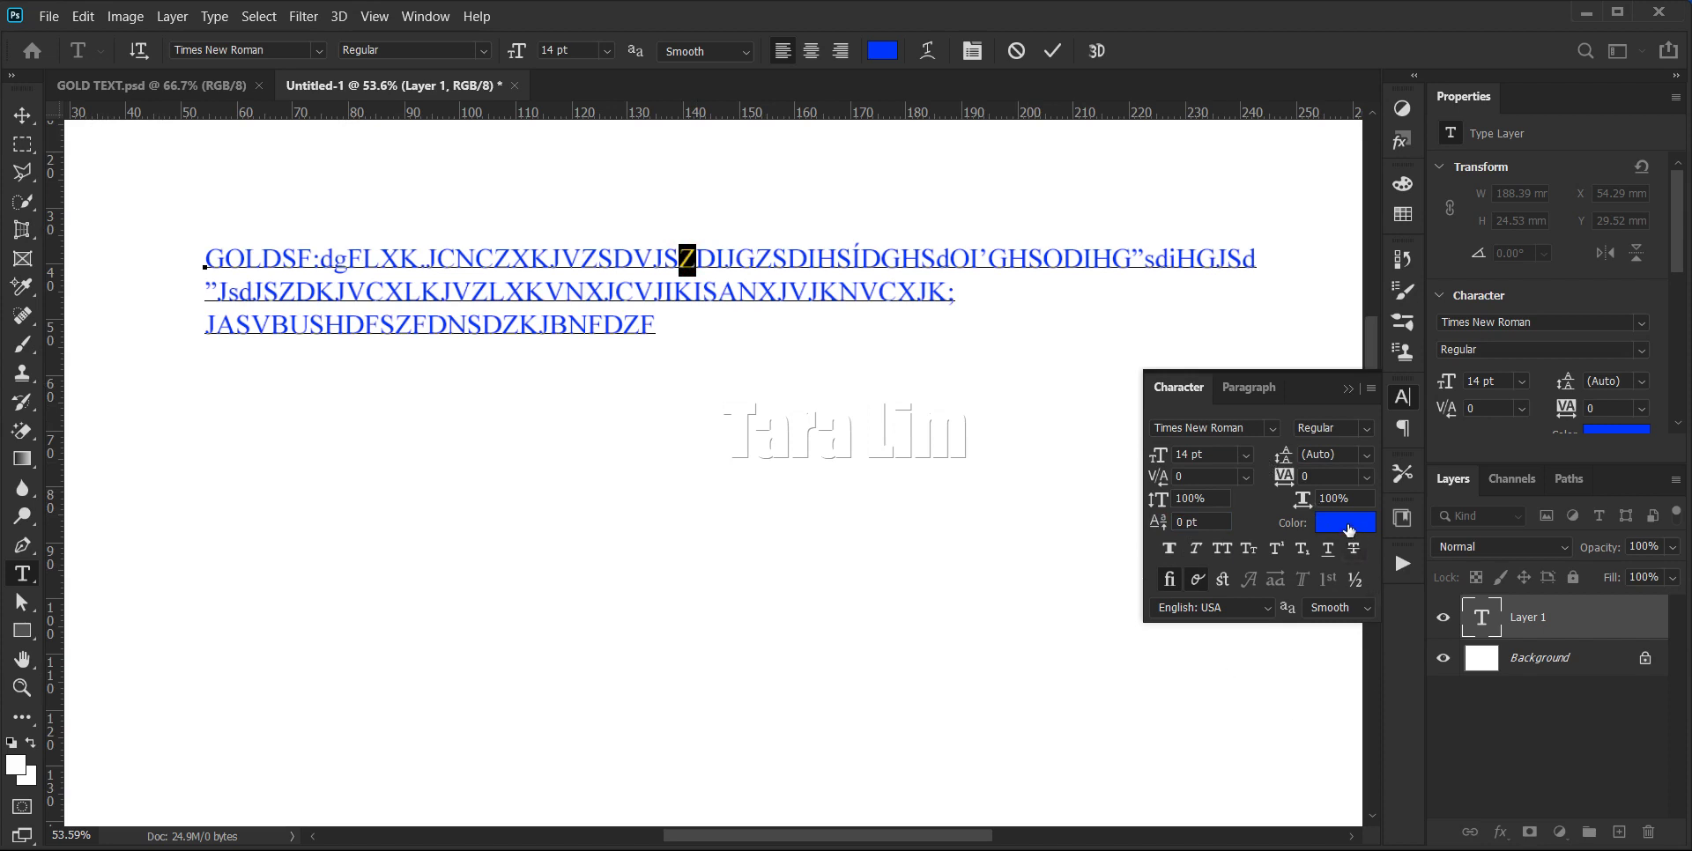
- Colour the first-line run K.JCNCZXKJVZSDVJSZDIJG magenta (ff00ae), leaving the rest blue
{"action": "left_click", "coordinate": [719, 291]}
{"action": "left_click_drag", "start_coordinate": [756, 258], "coordinate": [399, 258]}
{"action": "left_click", "coordinate": [1348, 529]}
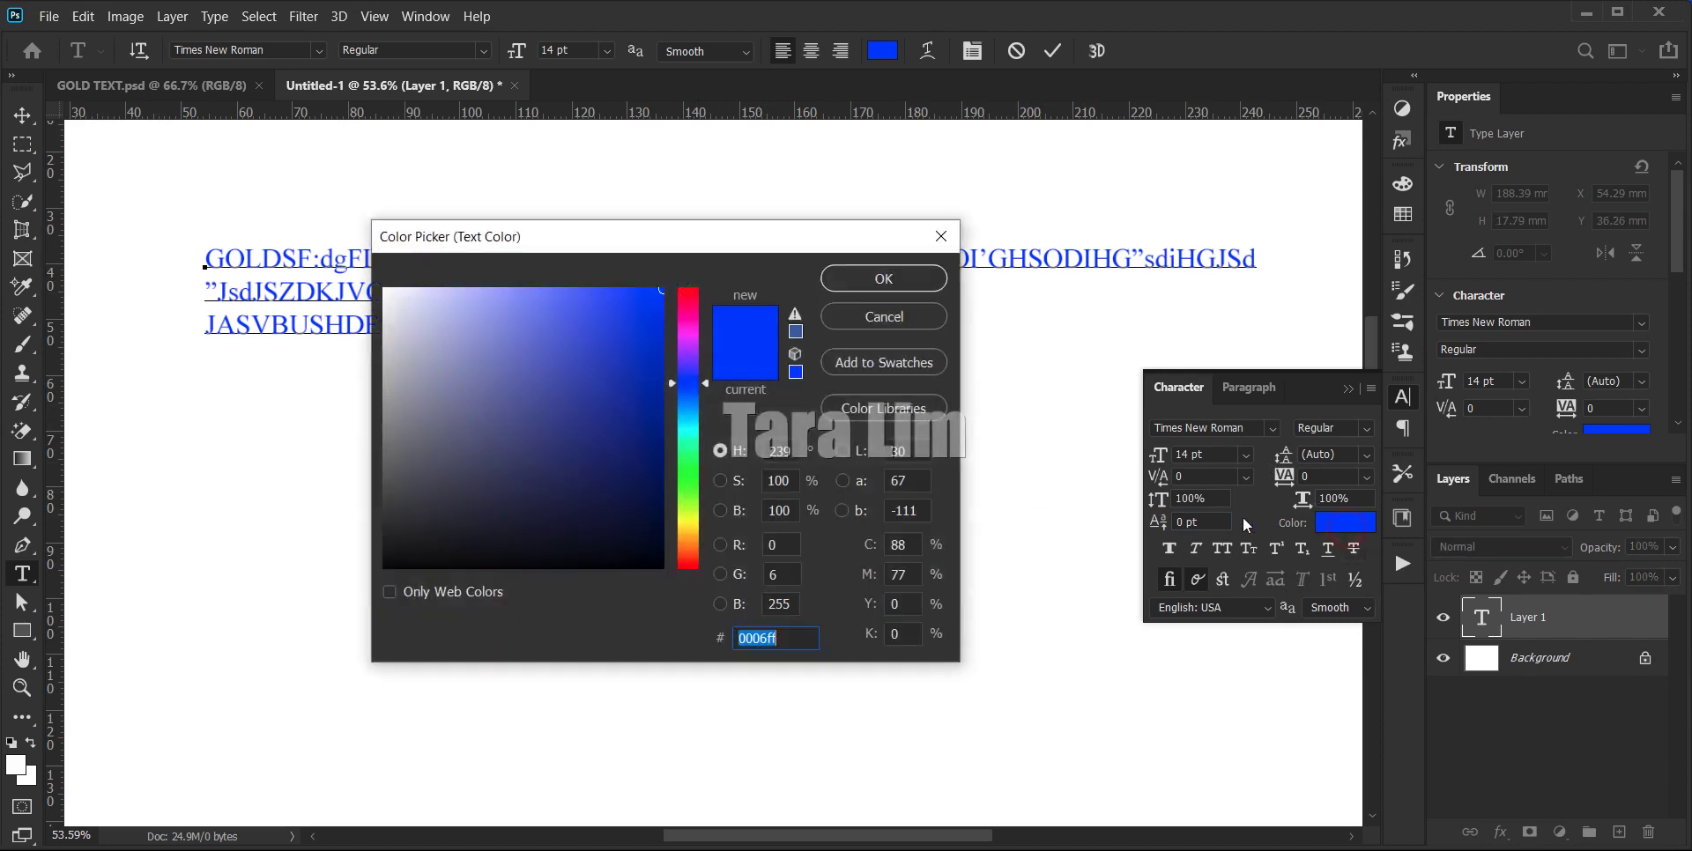
{"action": "left_click_drag", "start_coordinate": [689, 386], "coordinate": [690, 321]}
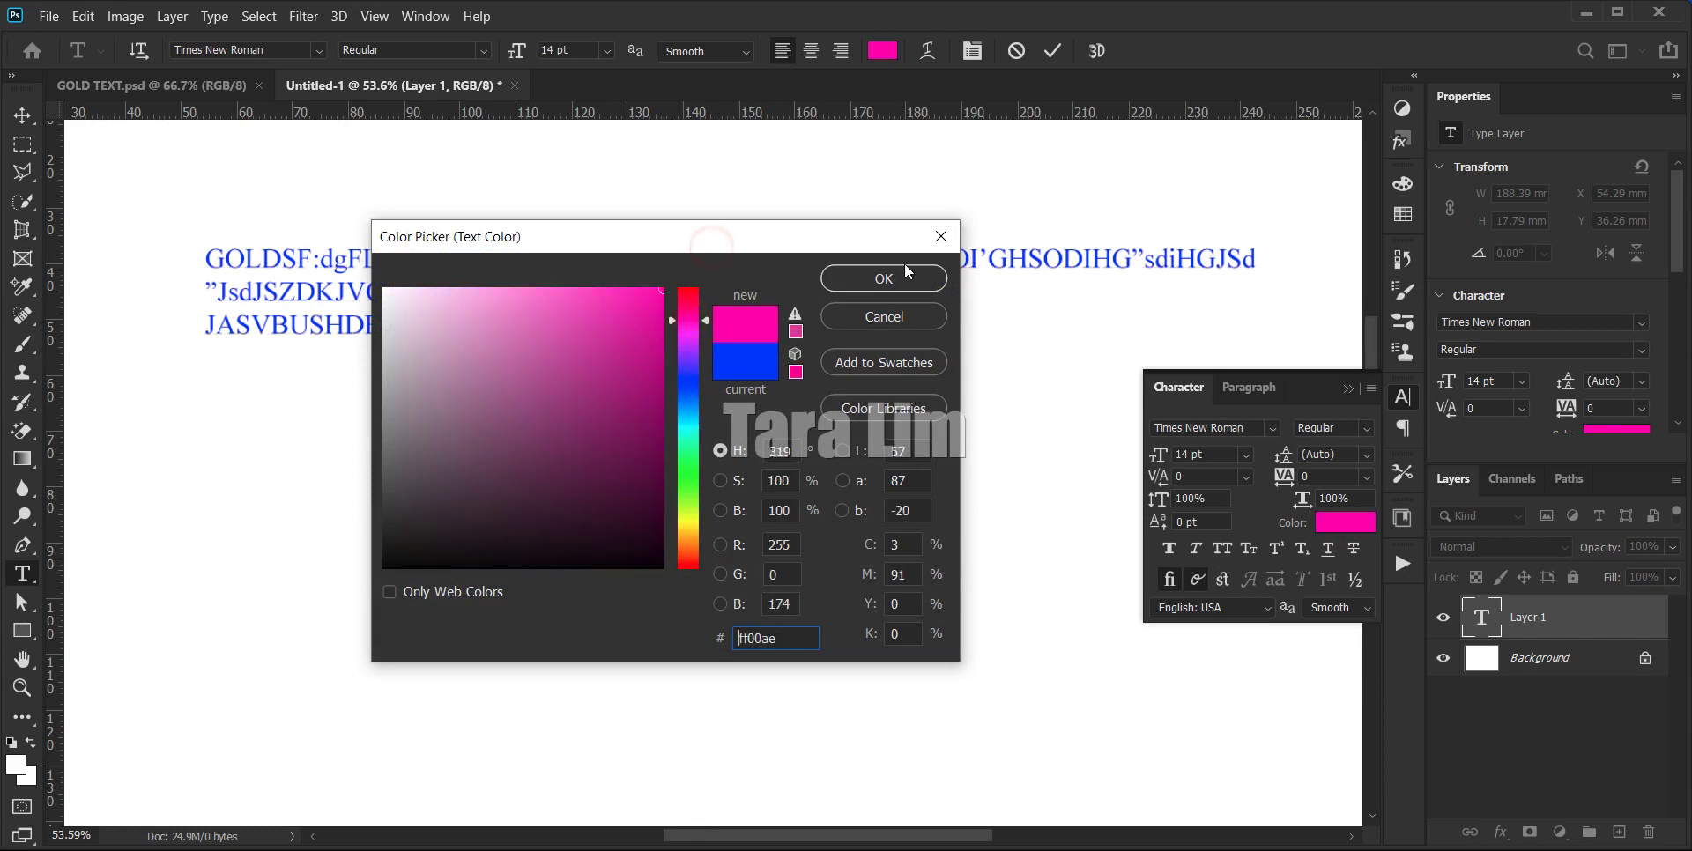
{"action": "left_click", "coordinate": [894, 294]}
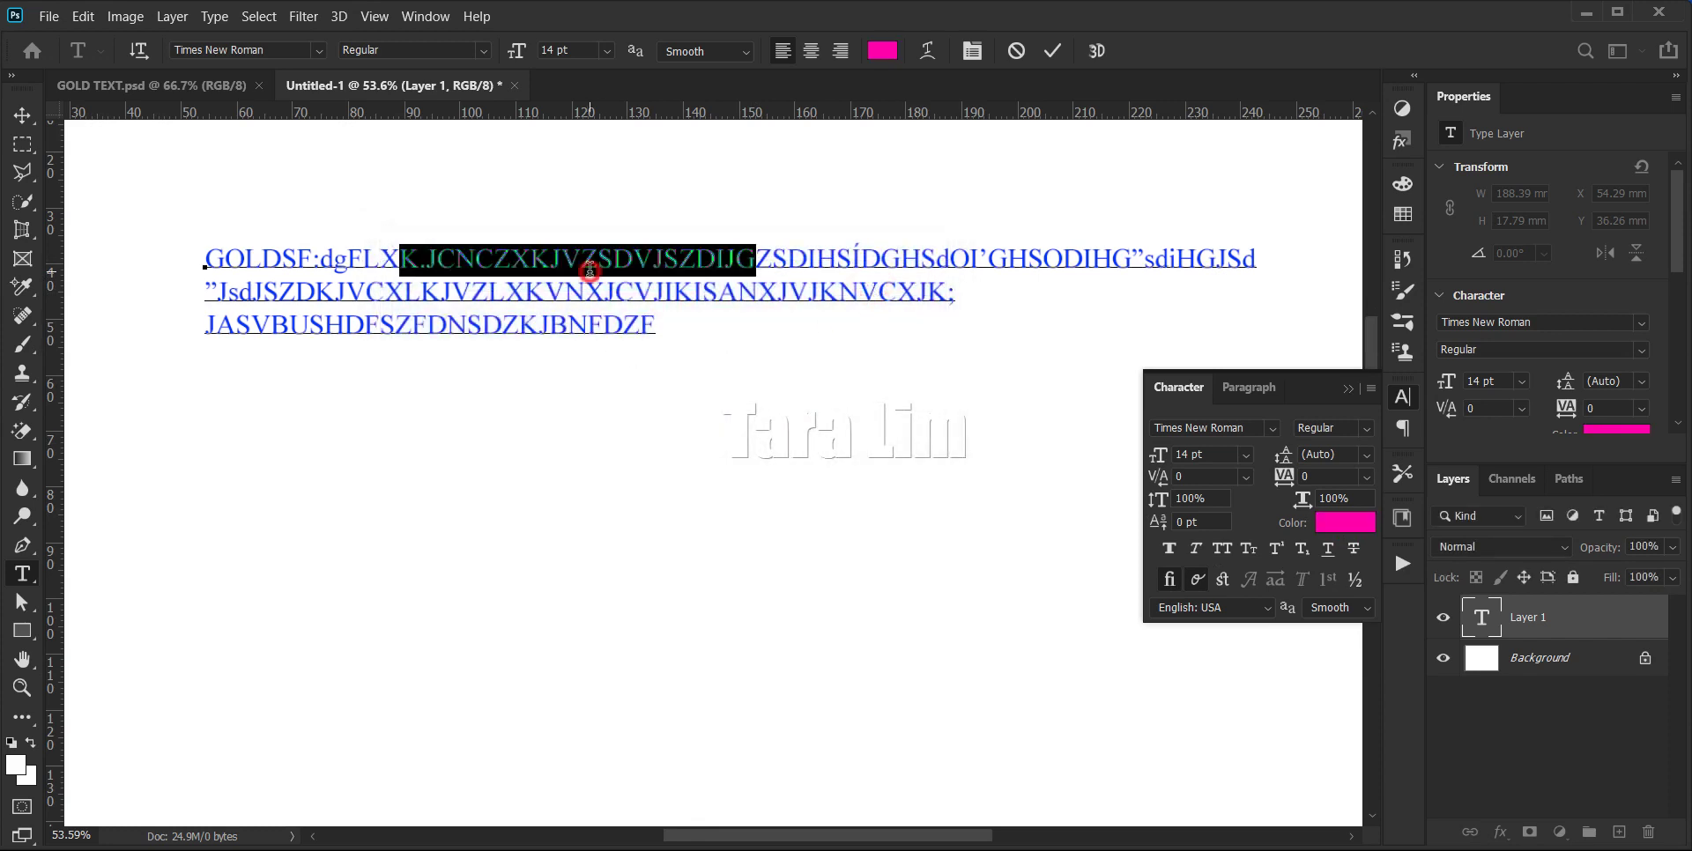
{"action": "left_click", "coordinate": [670, 256]}
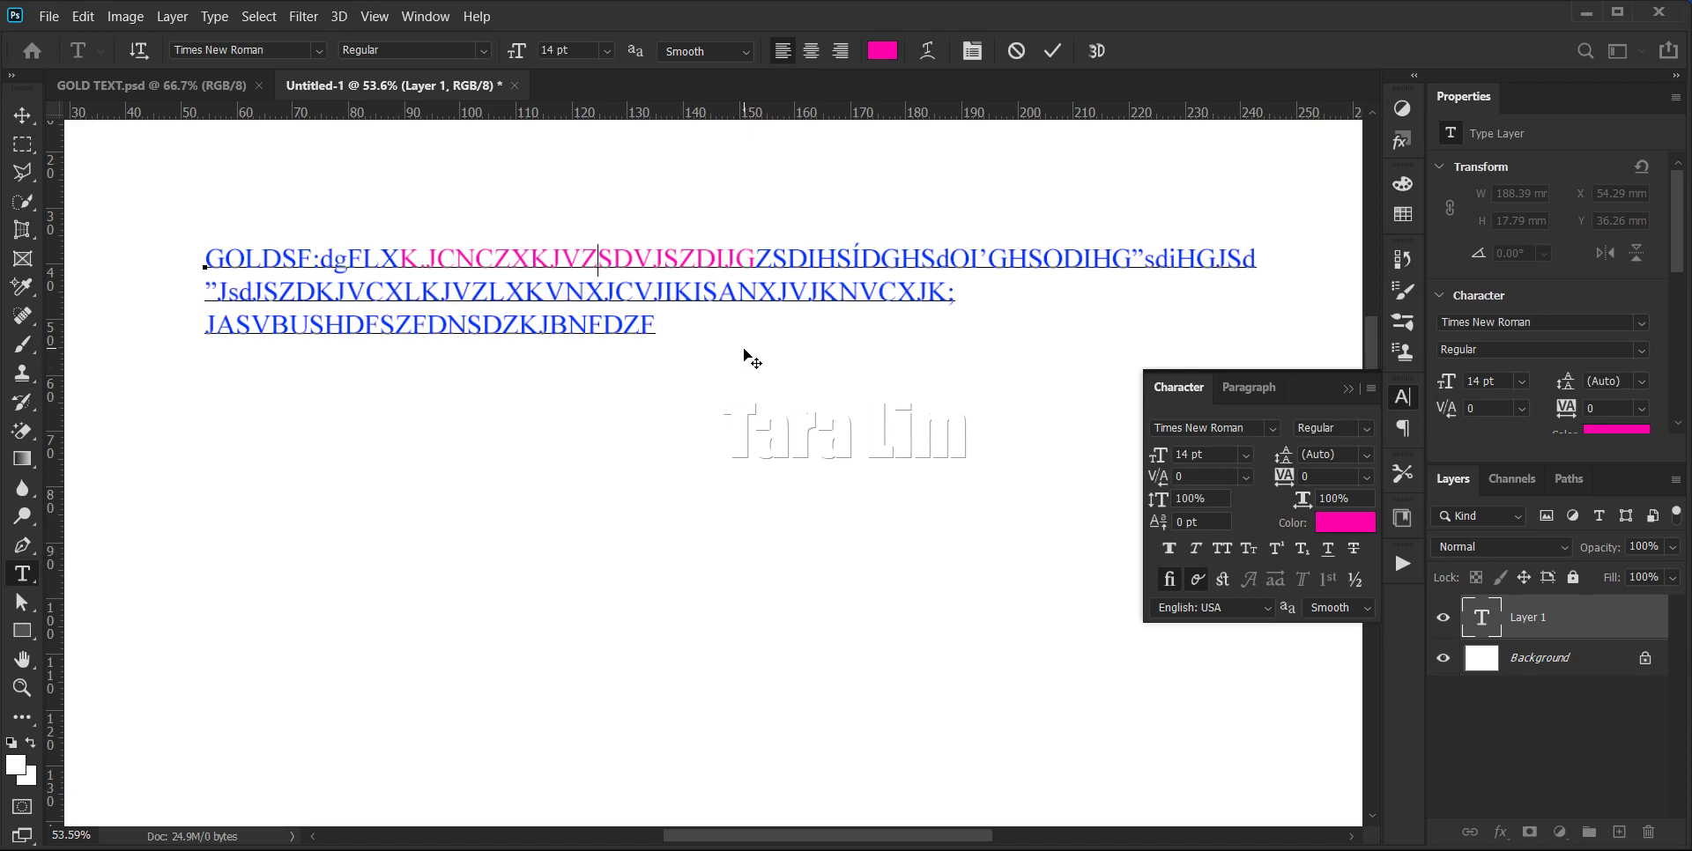
{"action": "left_click", "coordinate": [541, 291]}
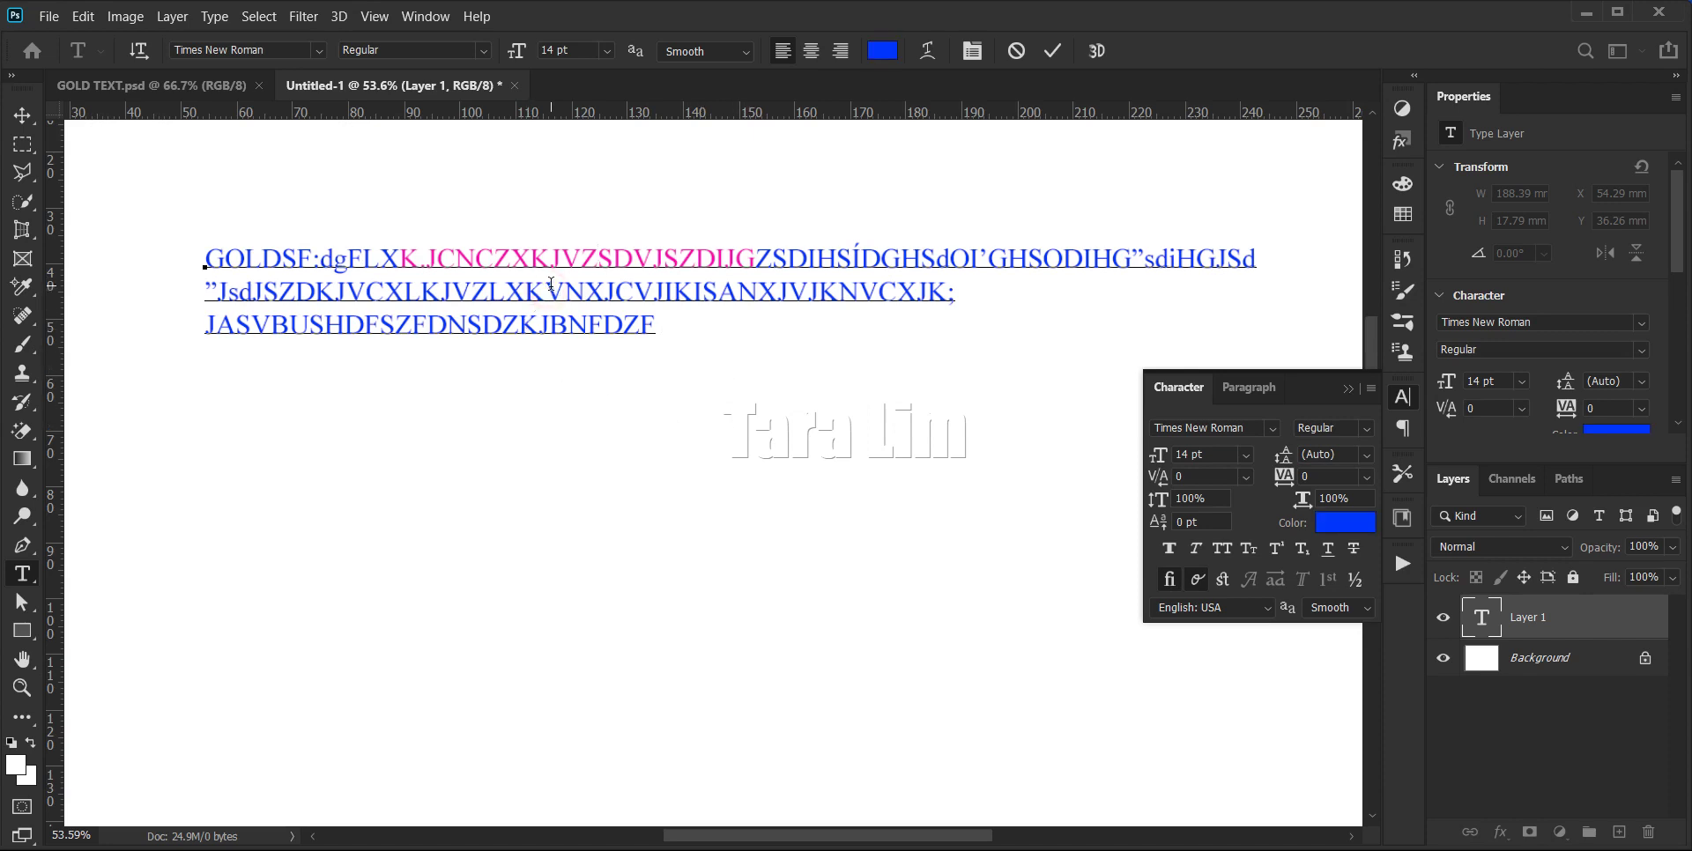
{"action": "key", "text": "ctrl+a"}
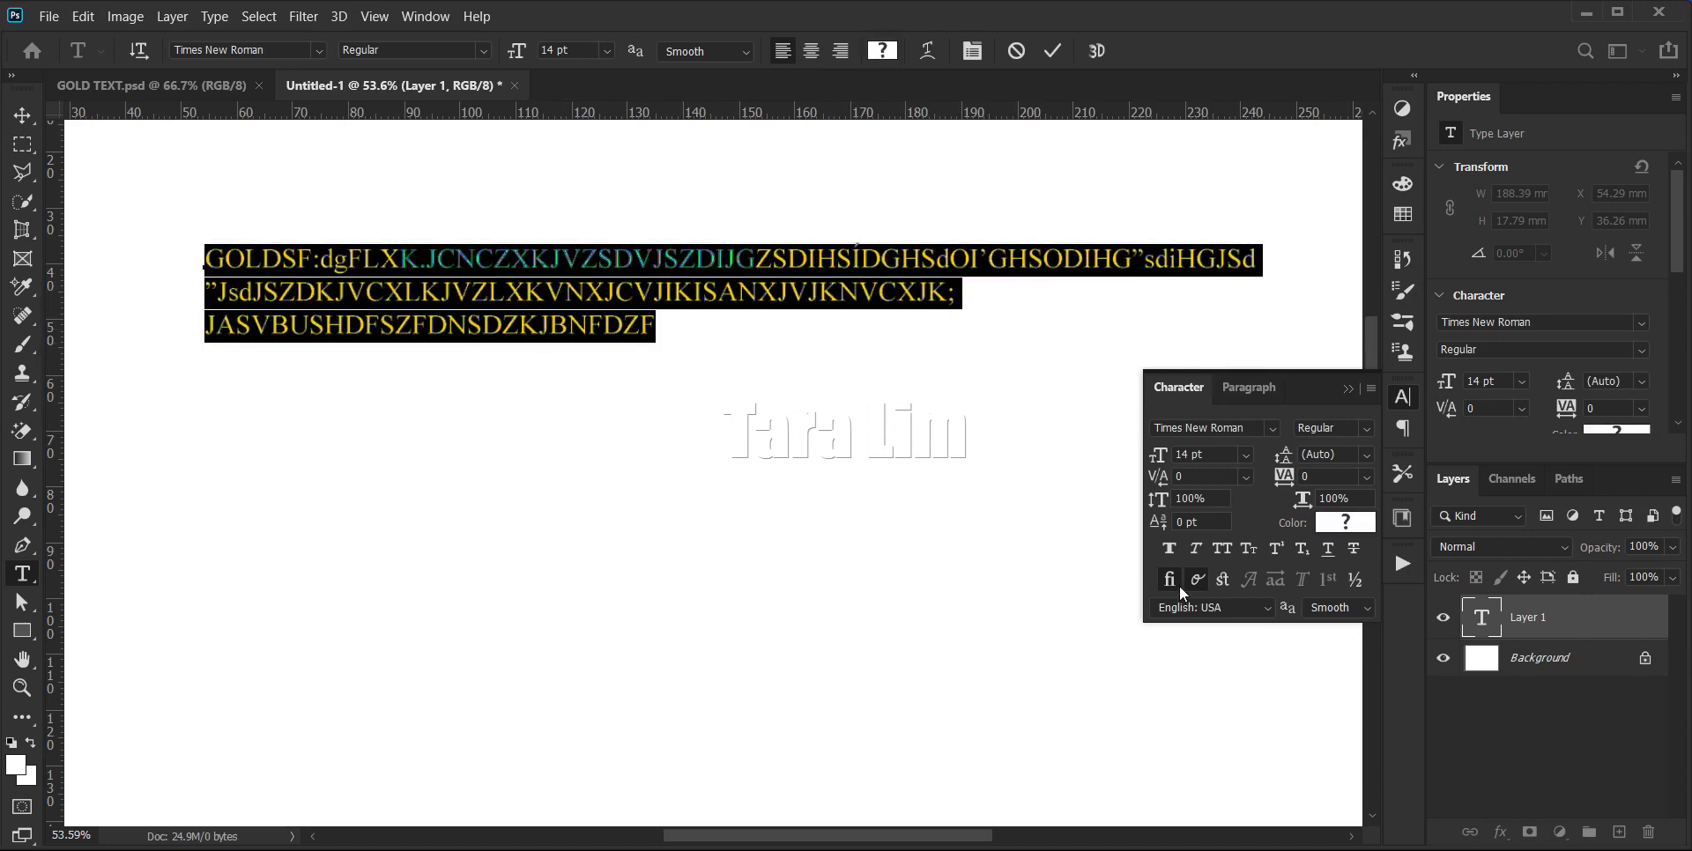
- Apply faux bold, all caps and small caps, drop the italic, and start typing the author's name
{"action": "left_click", "coordinate": [1170, 548]}
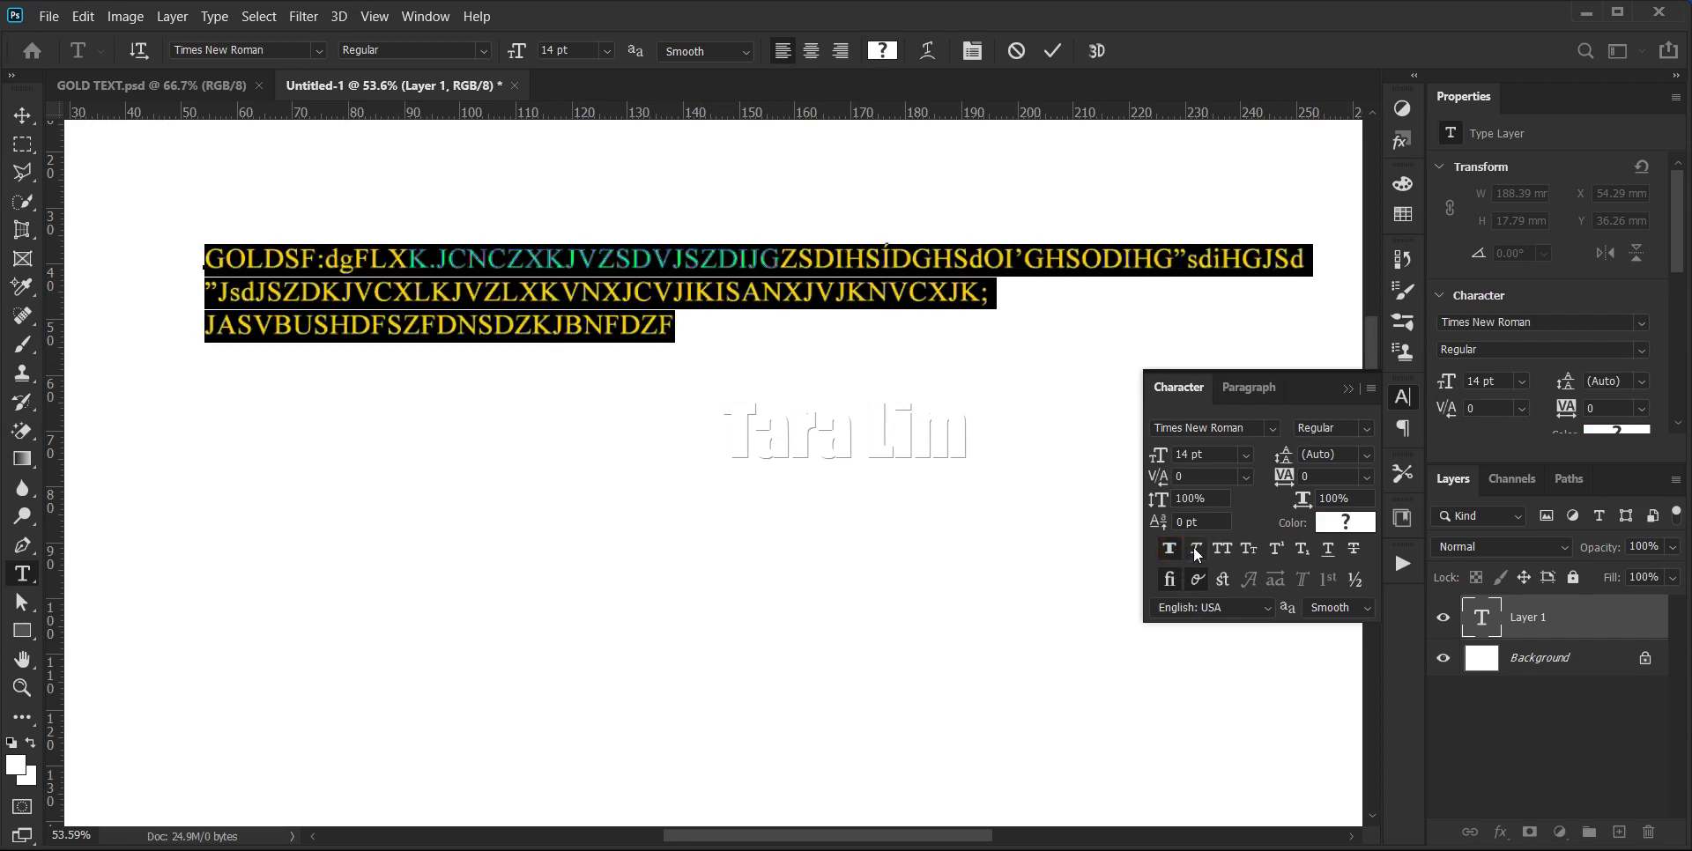
{"action": "left_click", "coordinate": [1195, 548]}
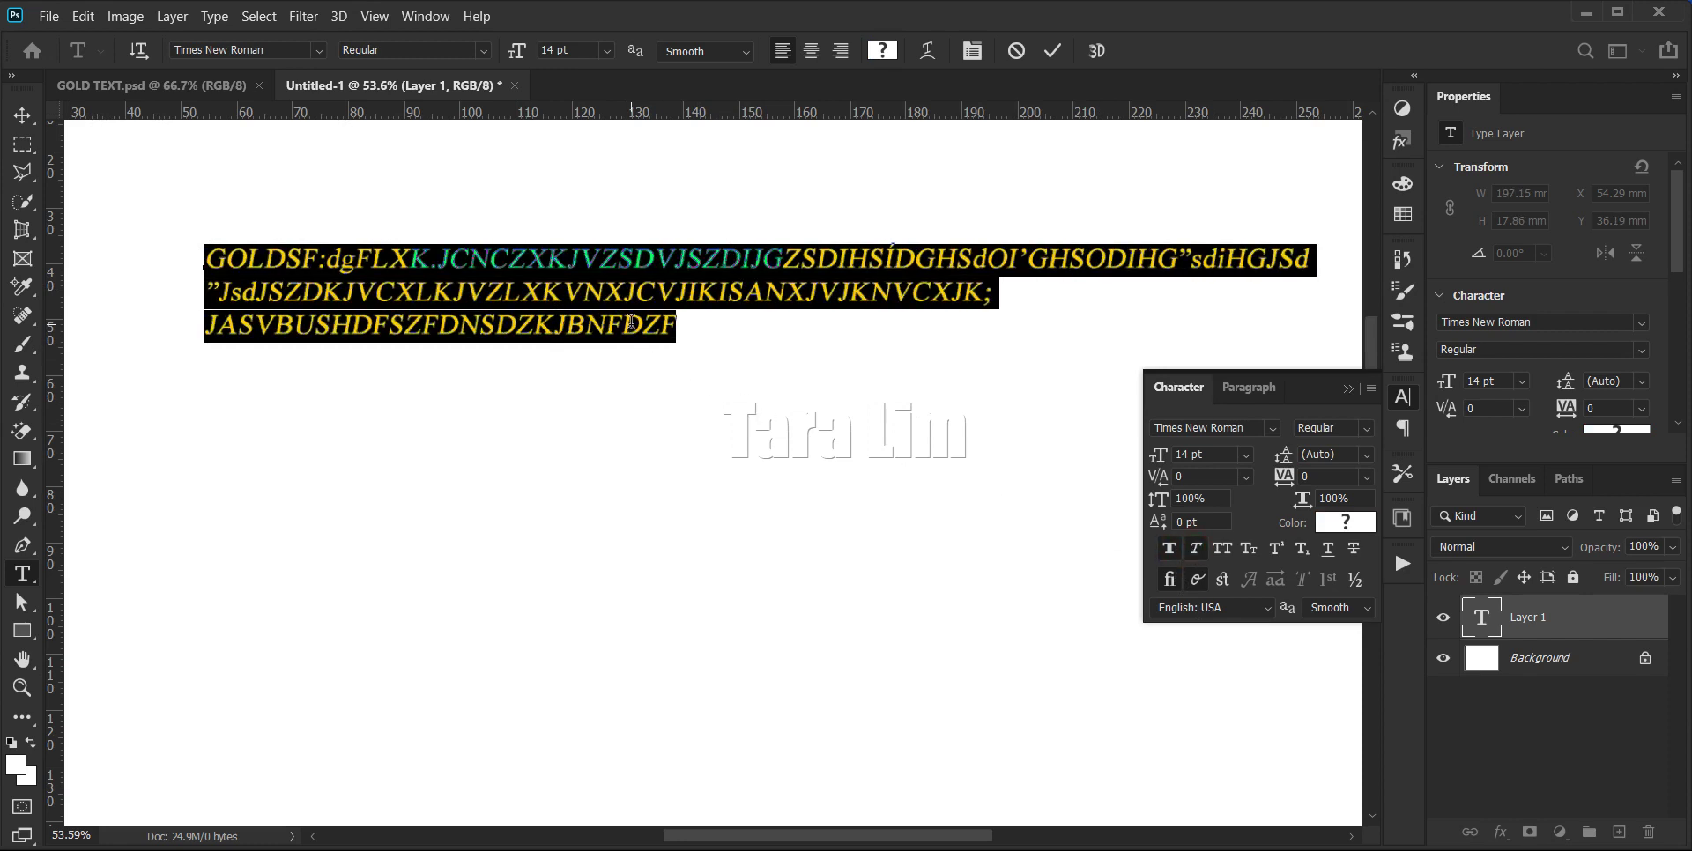
{"action": "left_click", "coordinate": [1224, 550]}
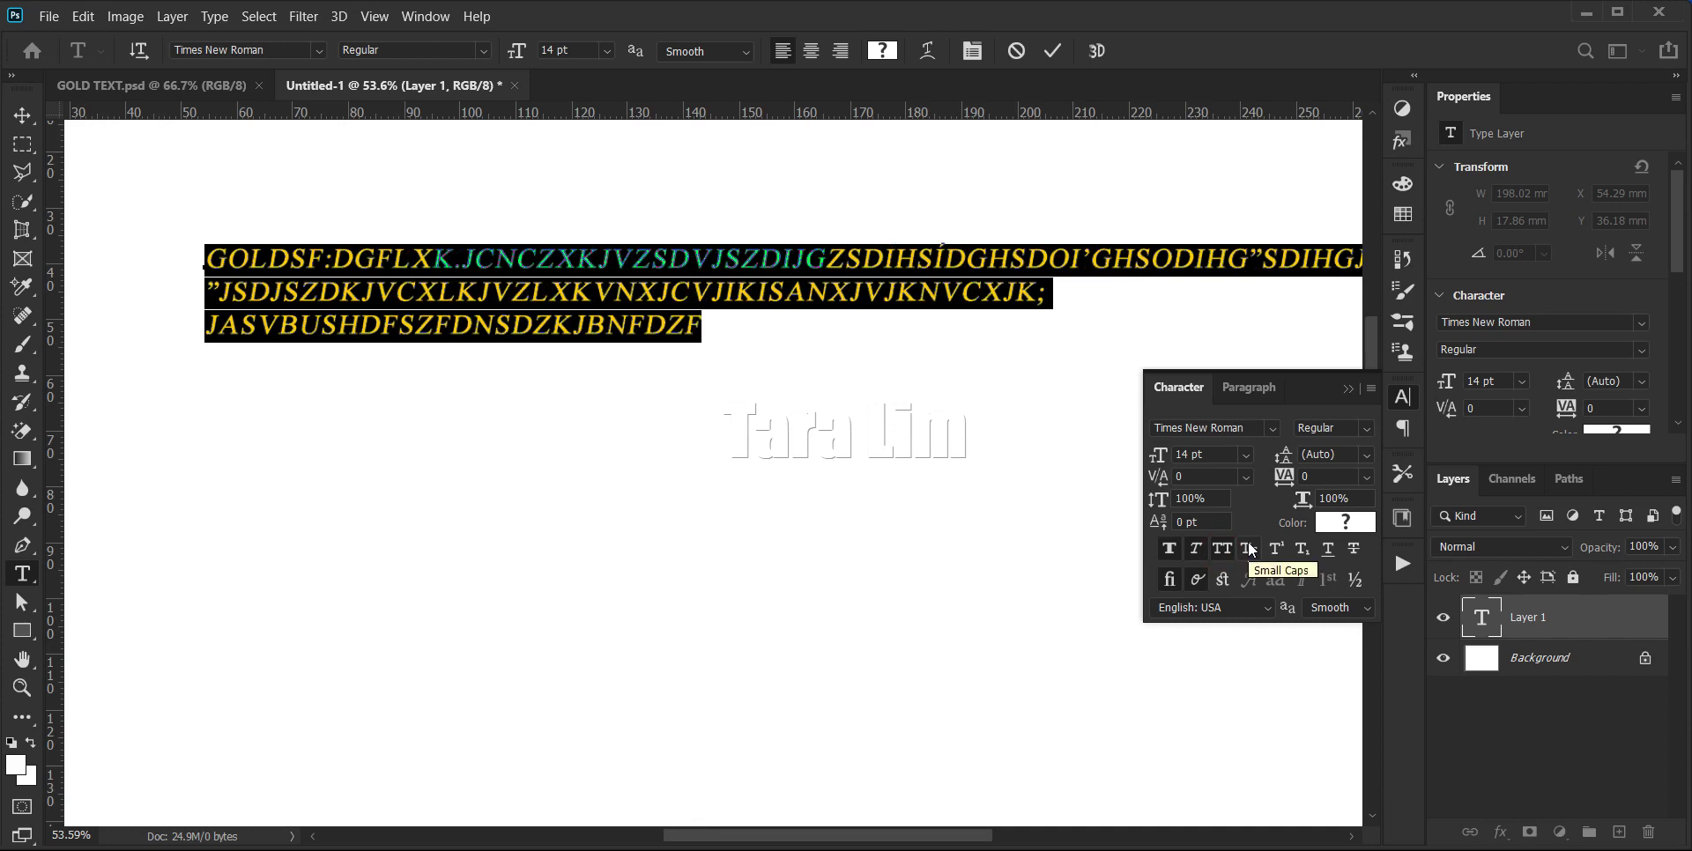
{"action": "left_click", "coordinate": [1250, 548]}
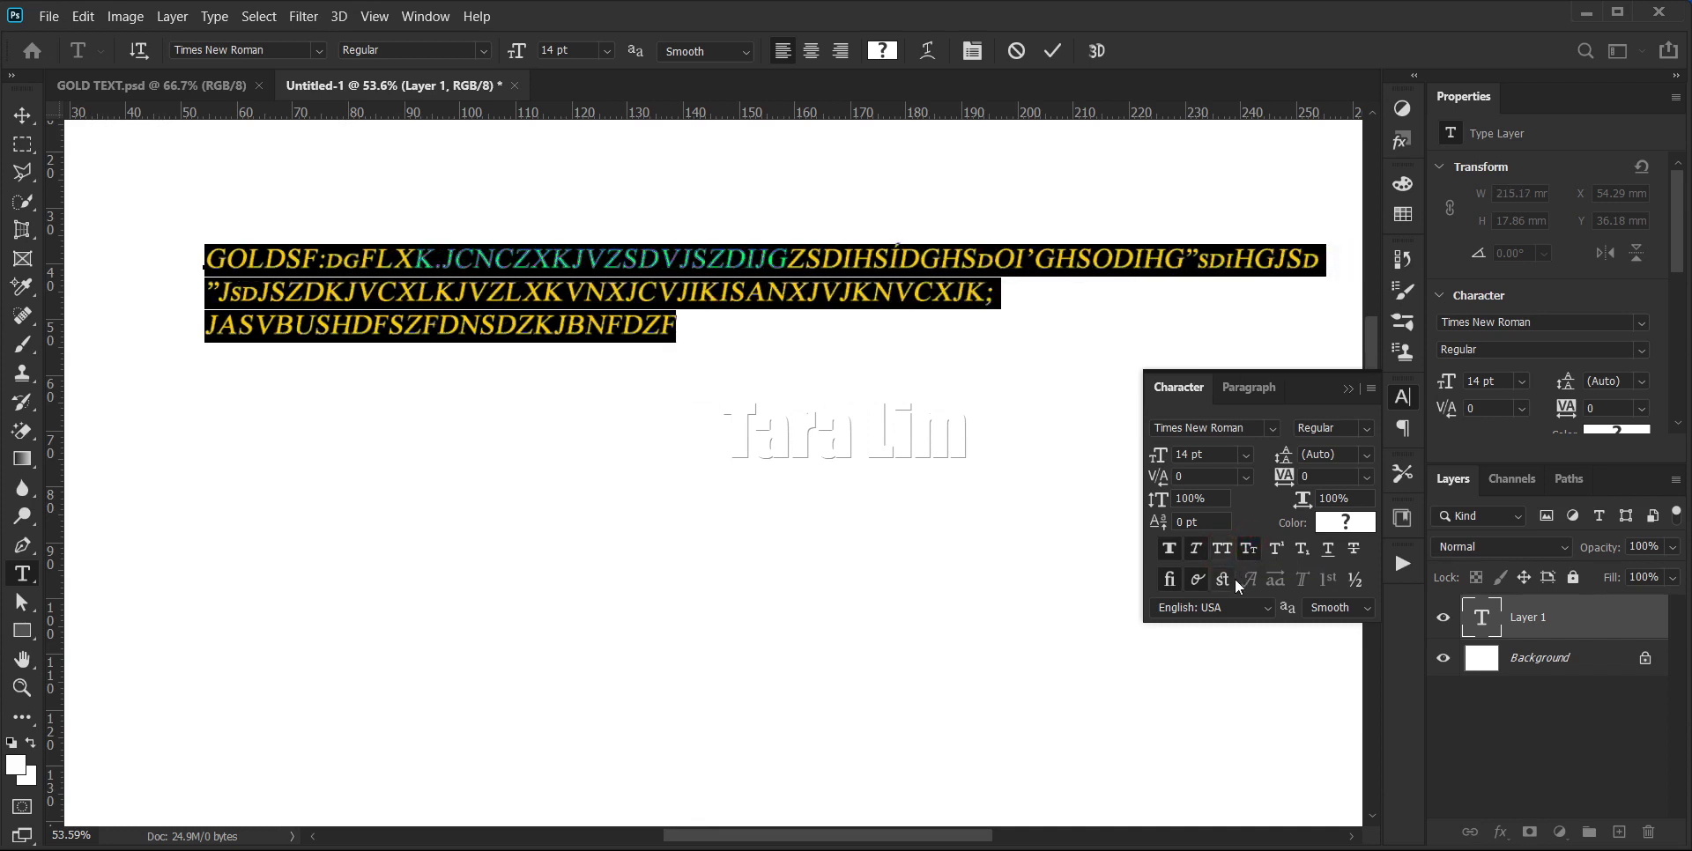
{"action": "left_click", "coordinate": [1196, 552]}
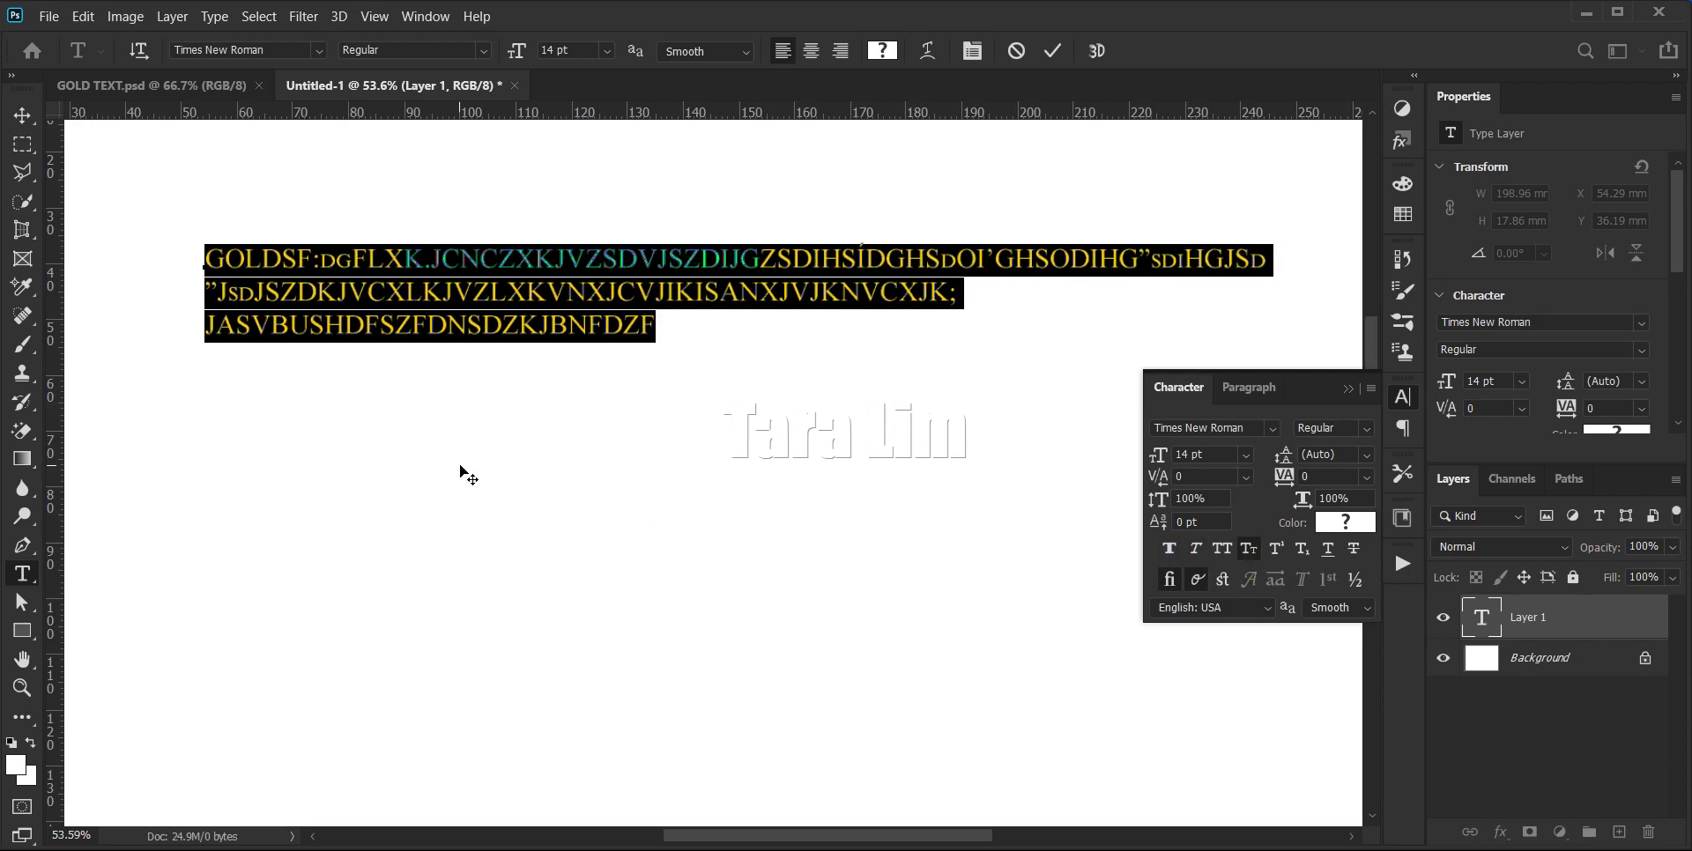
{"action": "type", "text": "L"}
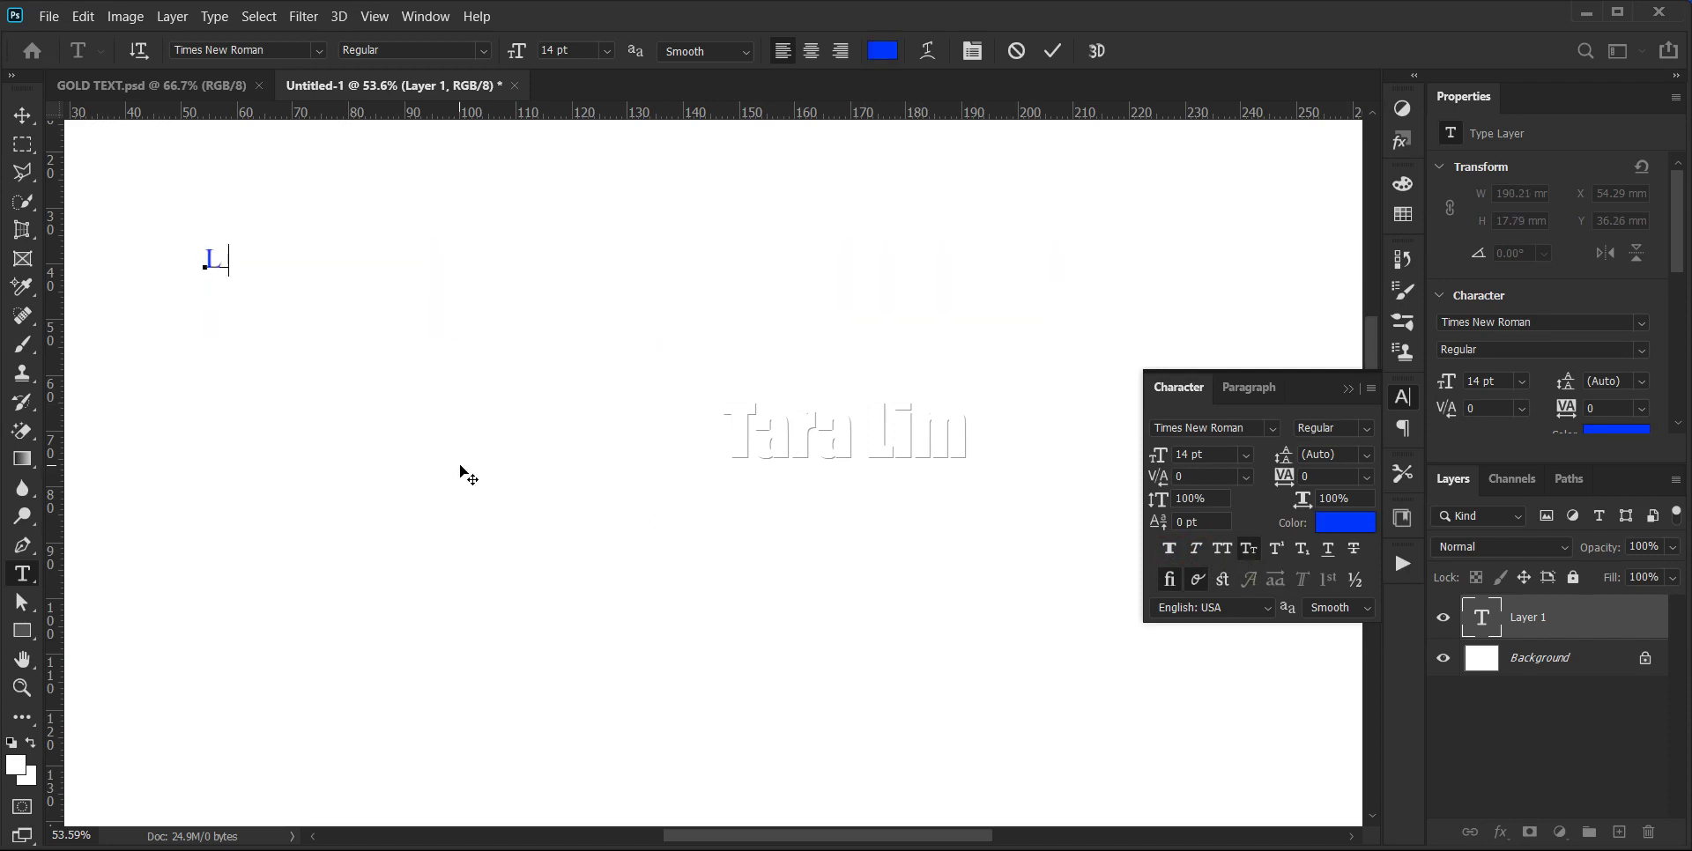
{"action": "type", "text": "im T"}
{"action": "type", "text": "ra"}
- Correct the typos at the end of the name and commit the text
{"action": "key", "text": "BackSpace"}
{"action": "key", "text": "BackSpace"}
{"action": "type", "text": "a"}
{"action": "type", "text": "re"}
{"action": "key", "text": "BackSpace"}
{"action": "type", "text": "a"}
{"action": "left_click", "coordinate": [269, 260]}
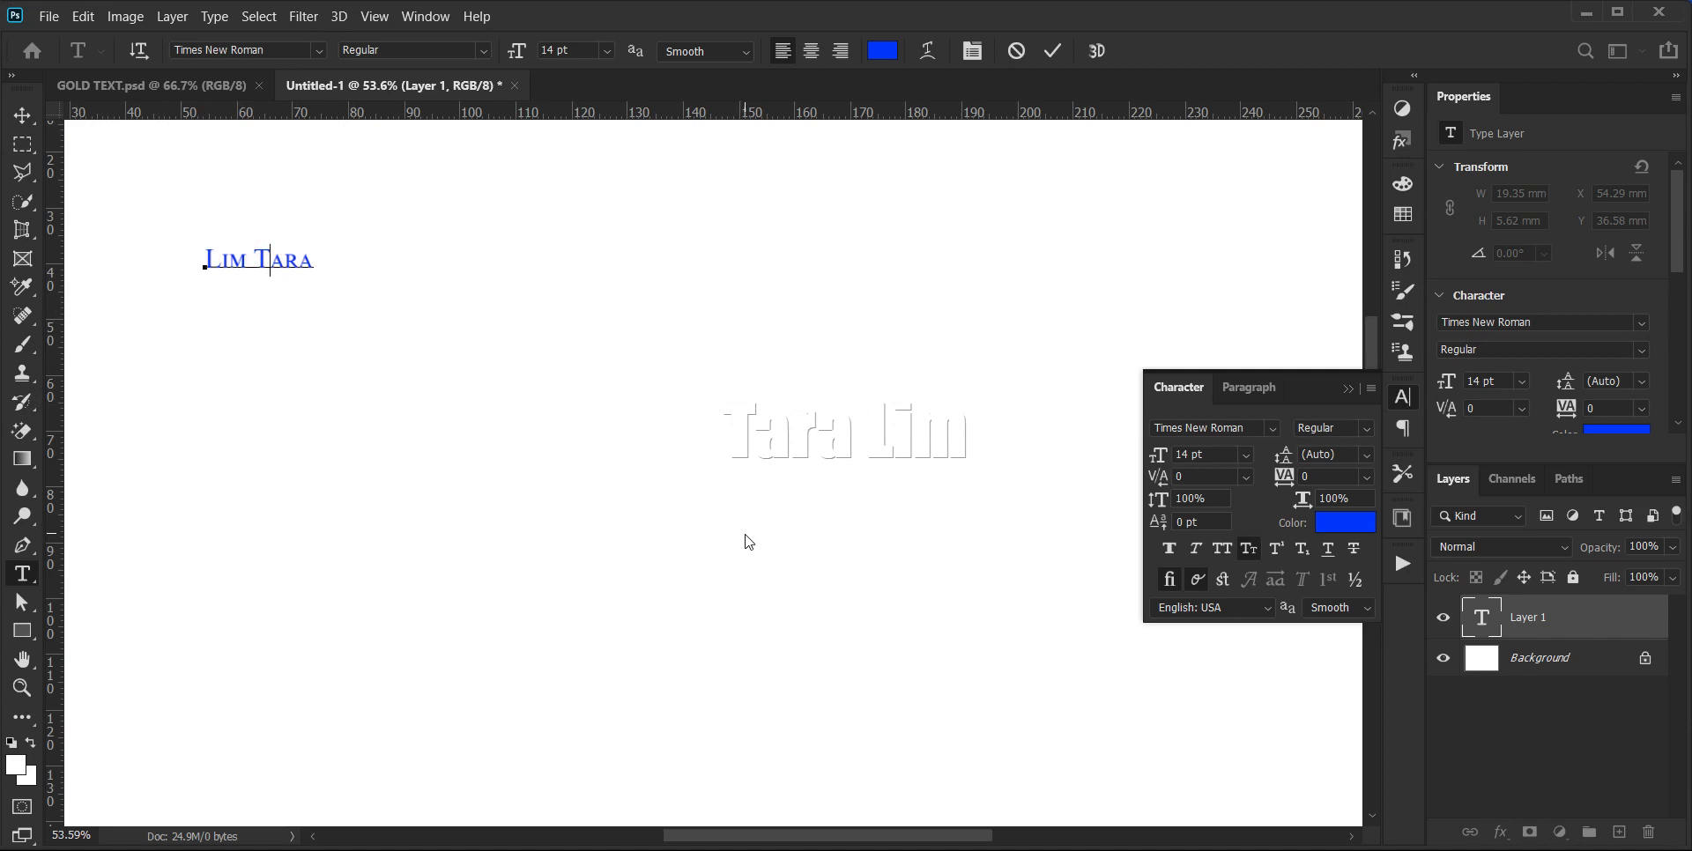
{"action": "key", "text": "ctrl+Return"}
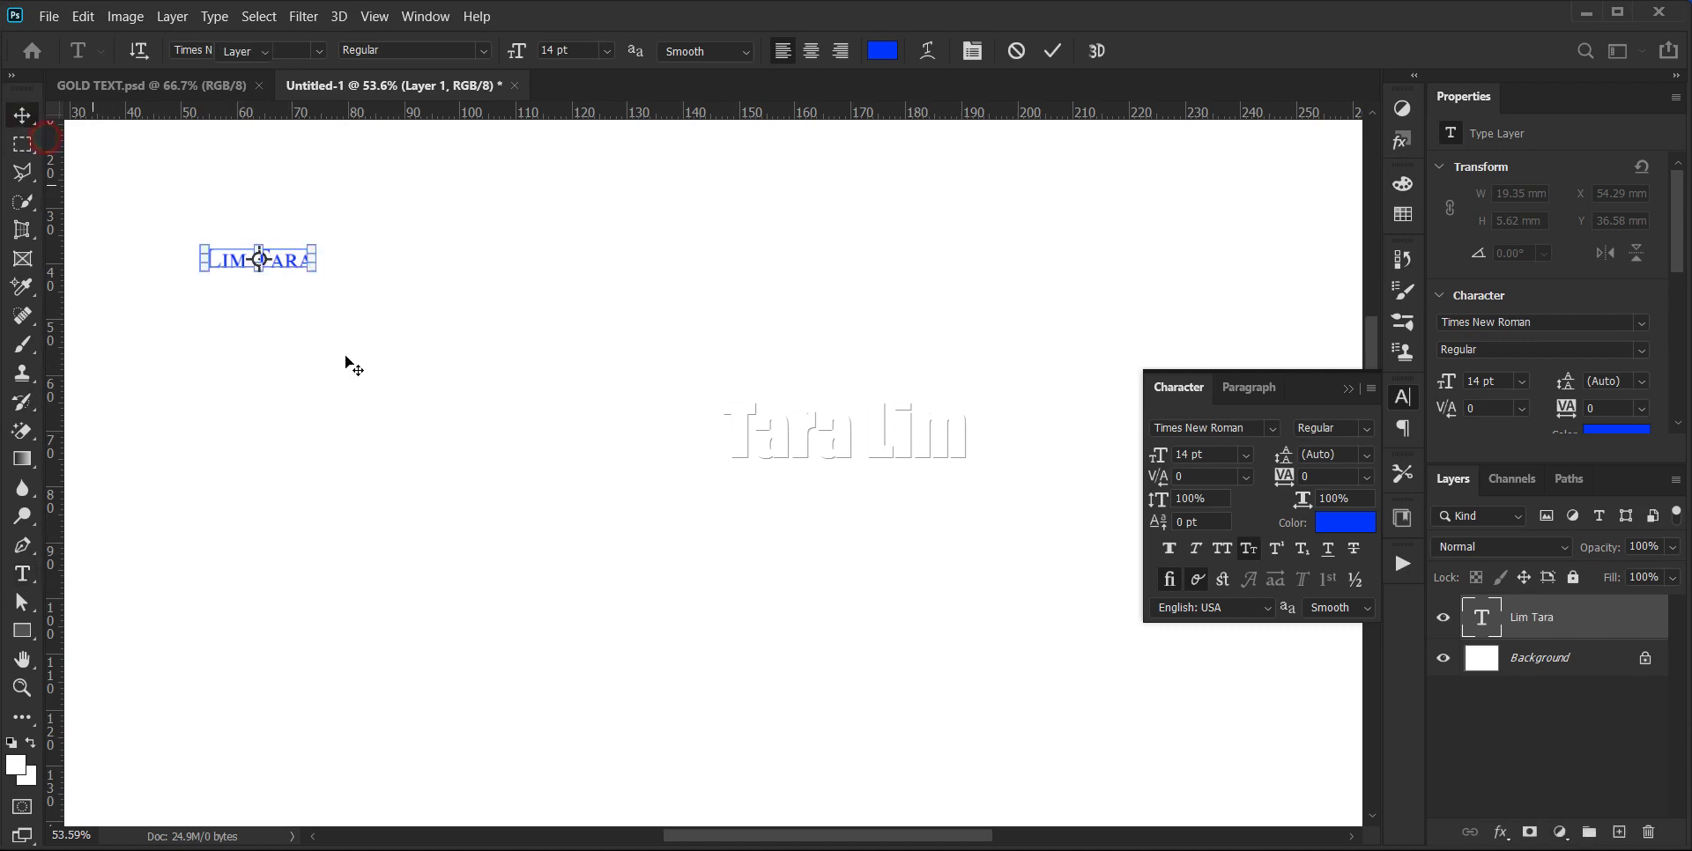
- Scale the name about sevenfold to 98.25 pt and move it lower
{"action": "key", "text": "v"}
{"action": "left_click", "coordinate": [368, 301]}
{"action": "mouse_move", "coordinate": [368, 302]}
{"action": "left_mouse_down"}
{"action": "mouse_move", "coordinate": [867, 507]}
{"action": "mouse_move", "coordinate": [963, 478]}
{"action": "left_mouse_up"}
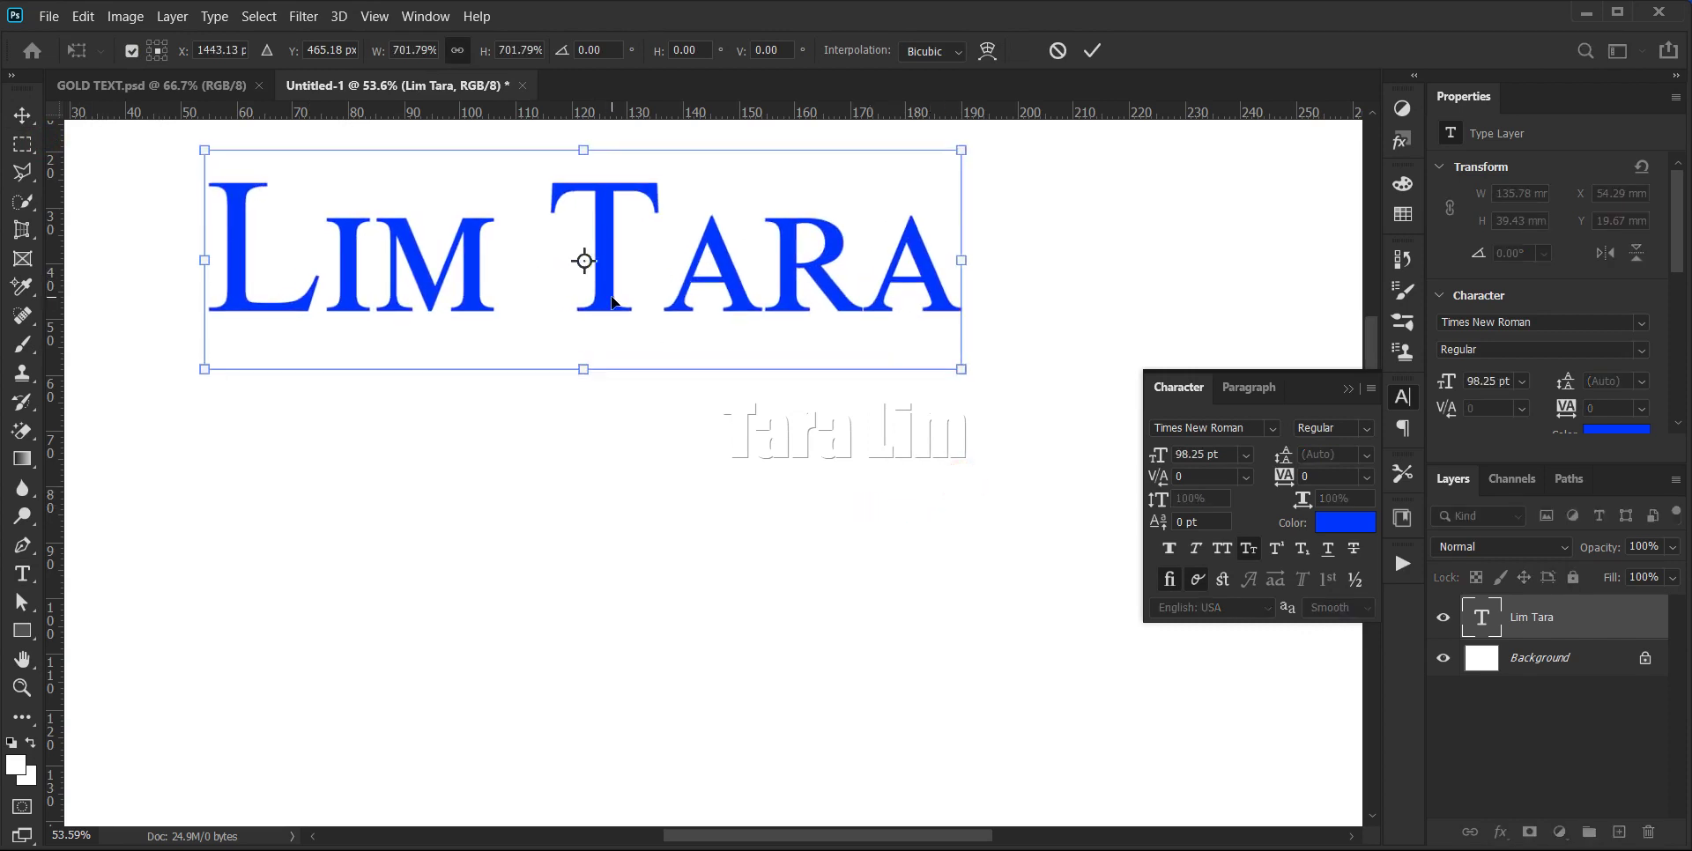
{"action": "left_click_drag", "start_coordinate": [621, 437], "coordinate": [639, 421]}
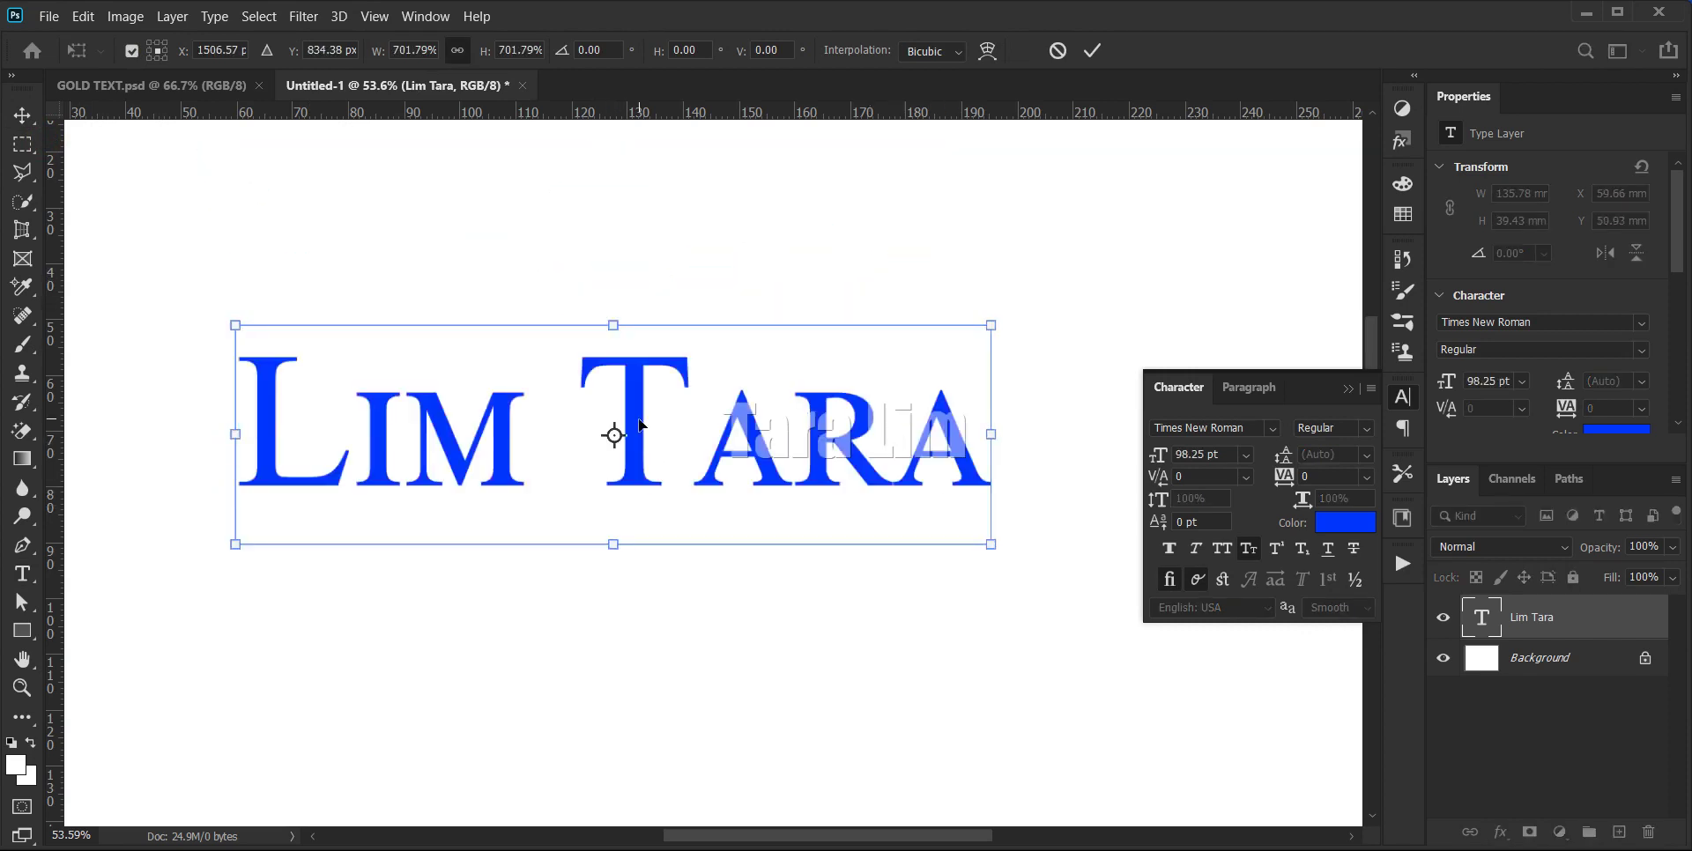
{"action": "key", "text": "Return"}
- Select the whole name, turn small caps off, and try all caps on and off
{"action": "key", "text": "t"}
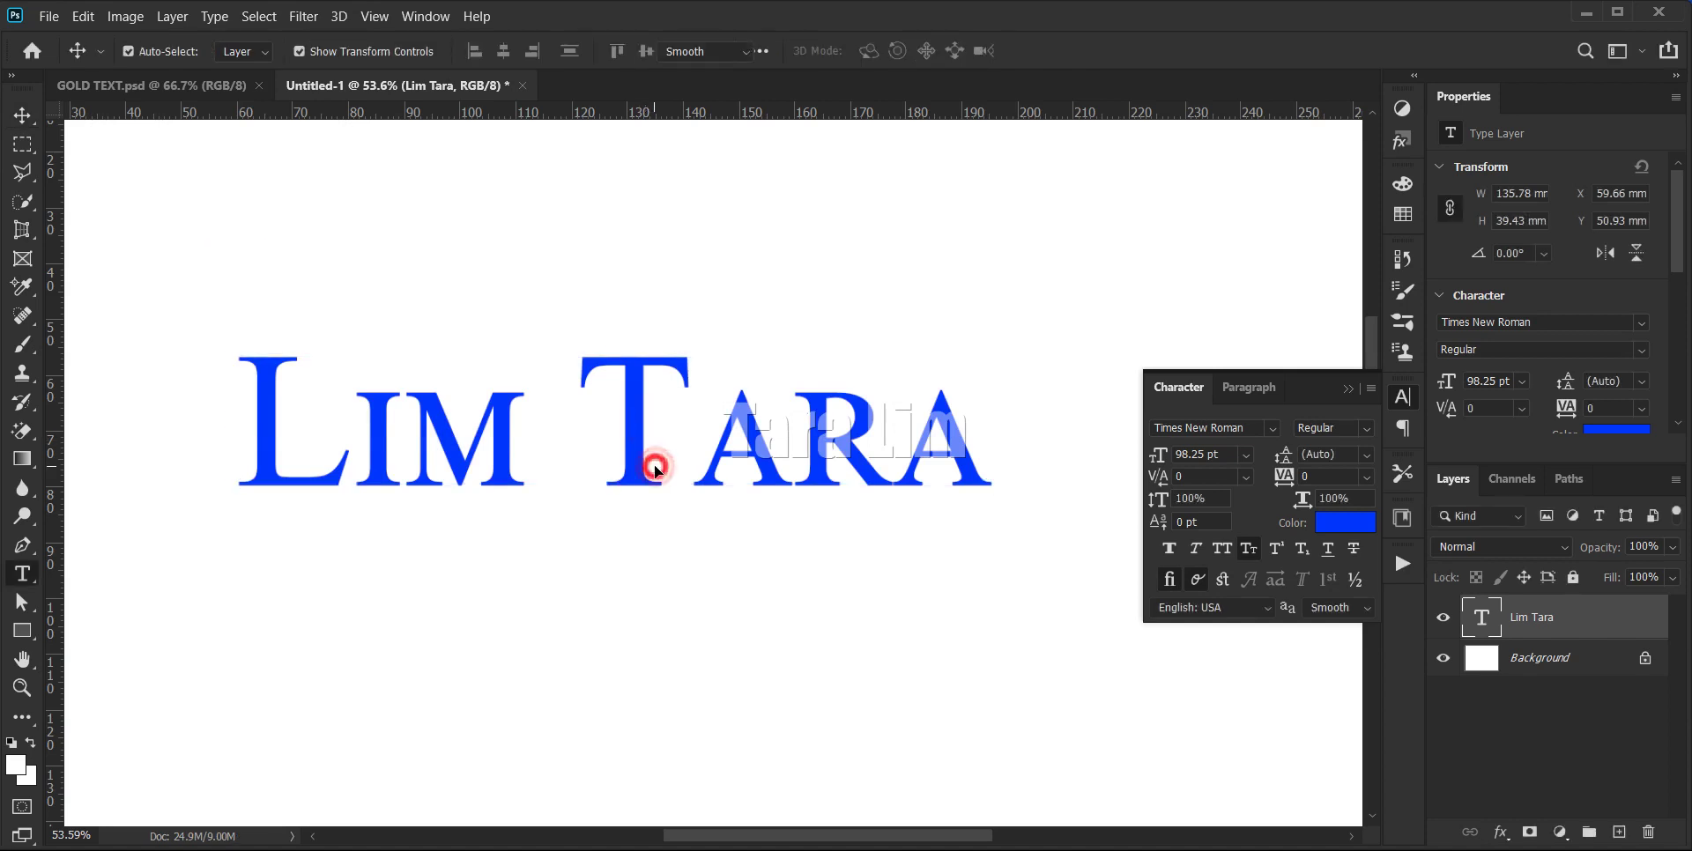
{"action": "triple_click", "coordinate": [652, 464]}
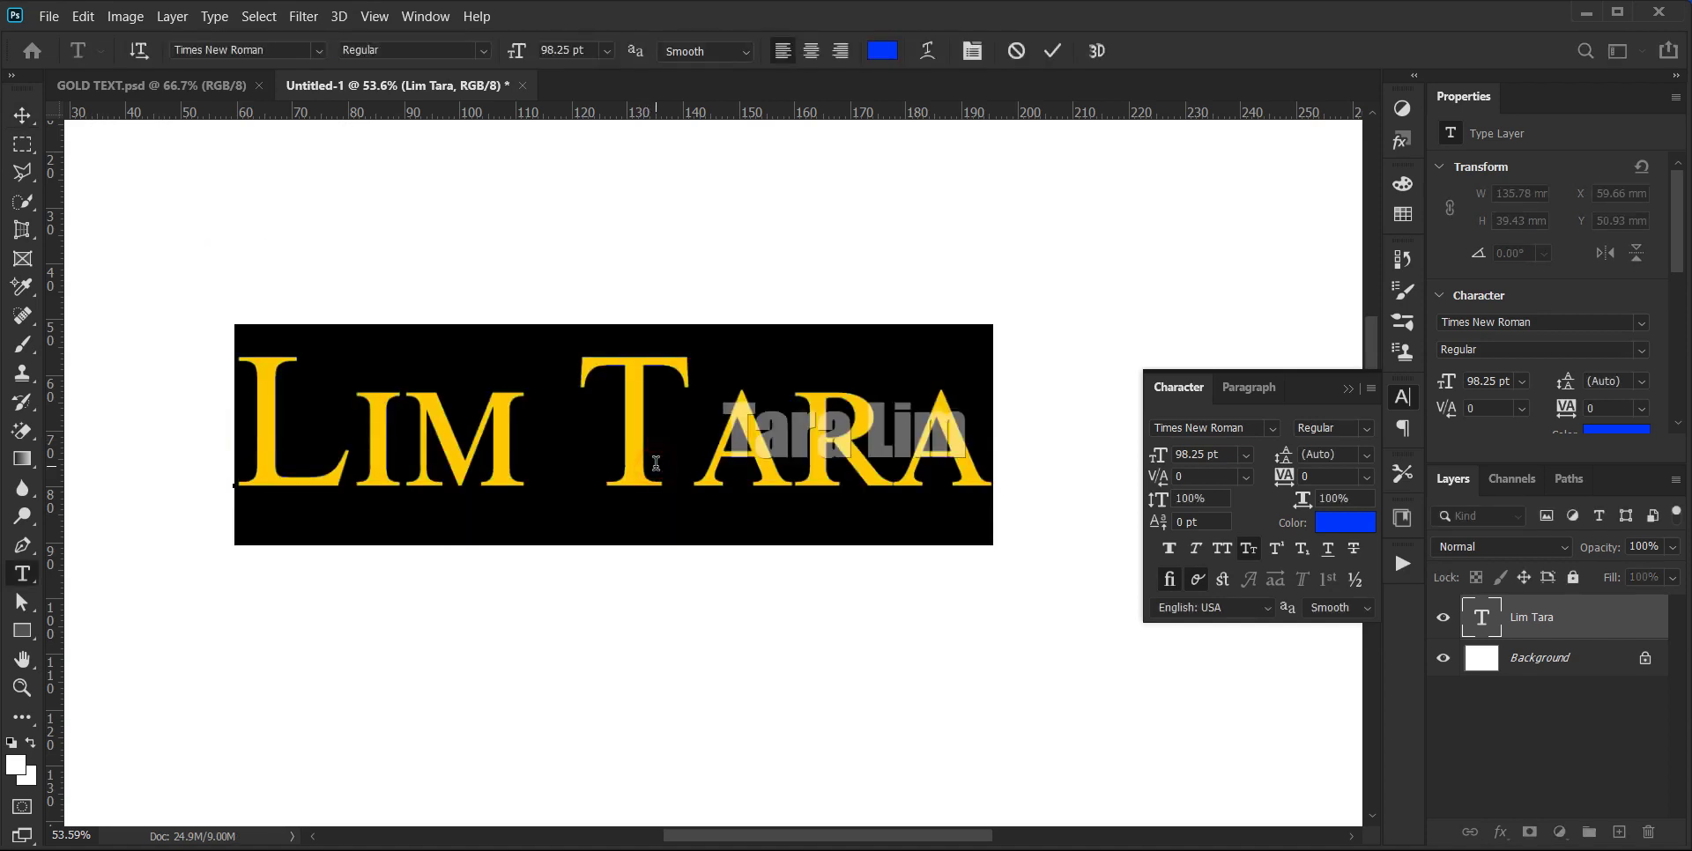
{"action": "left_click", "coordinate": [1249, 548]}
{"action": "left_click", "coordinate": [755, 453]}
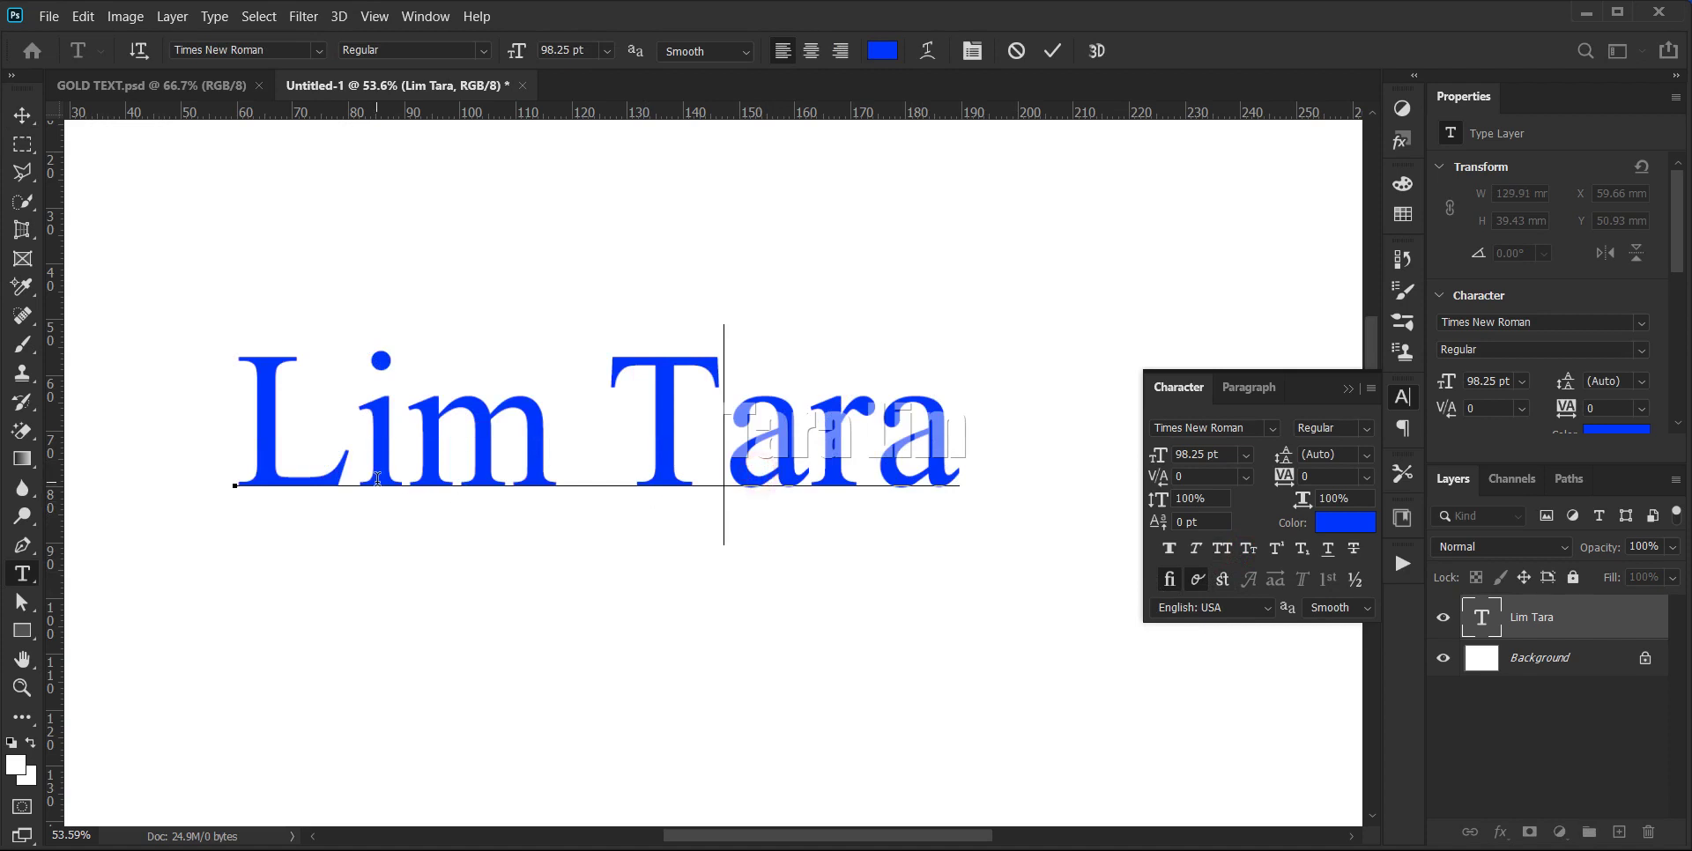
{"action": "double_click", "coordinate": [660, 472]}
{"action": "left_click", "coordinate": [659, 471]}
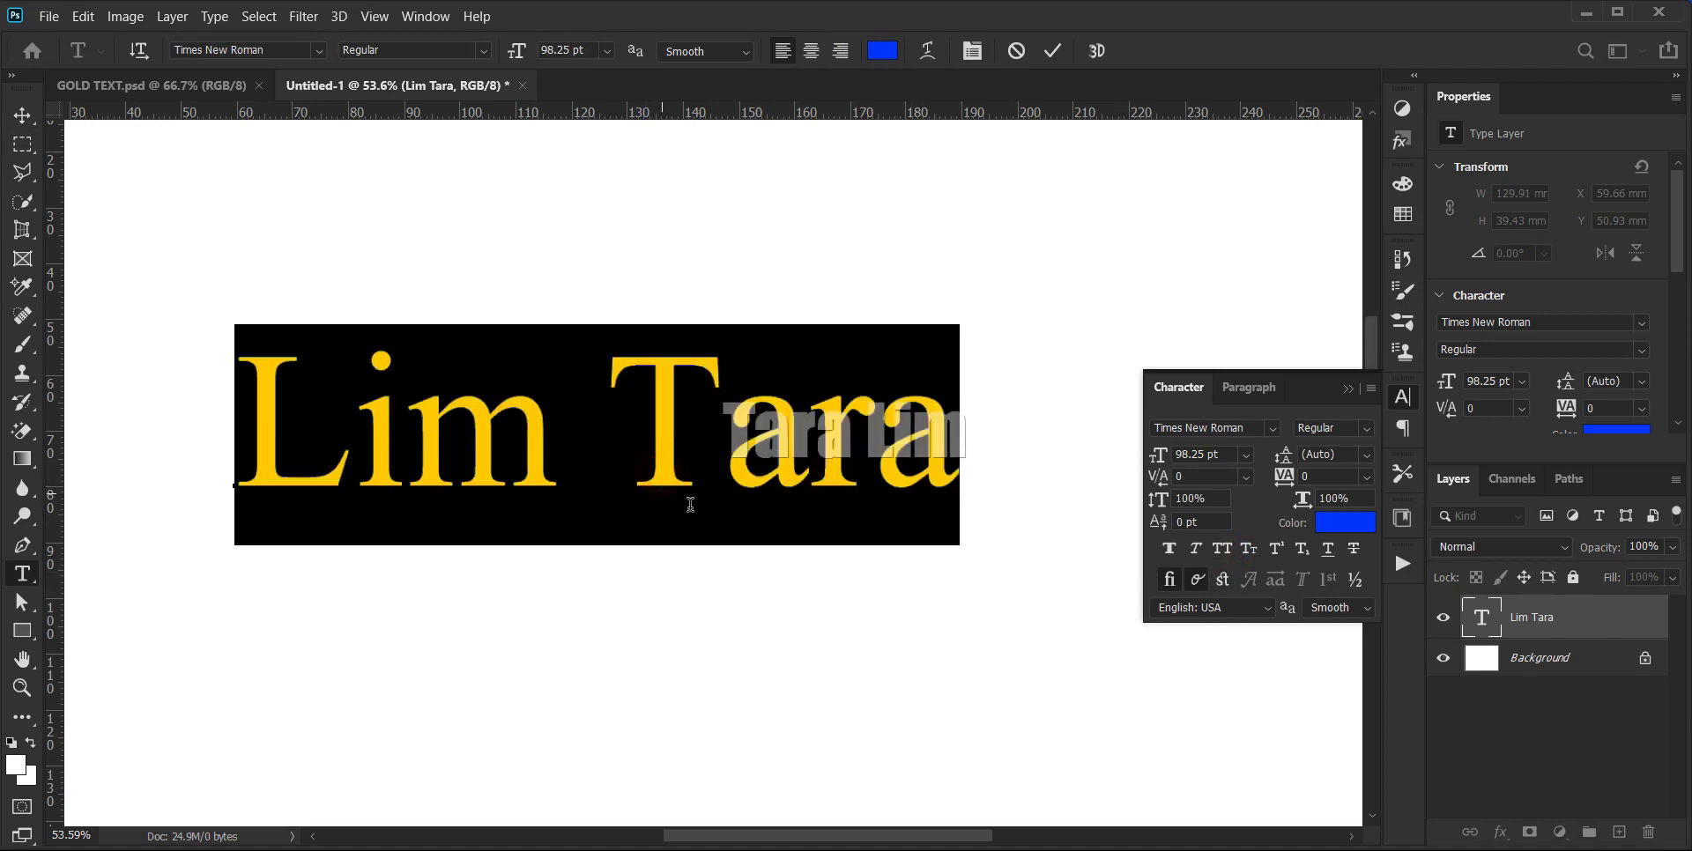
{"action": "left_click", "coordinate": [1229, 552]}
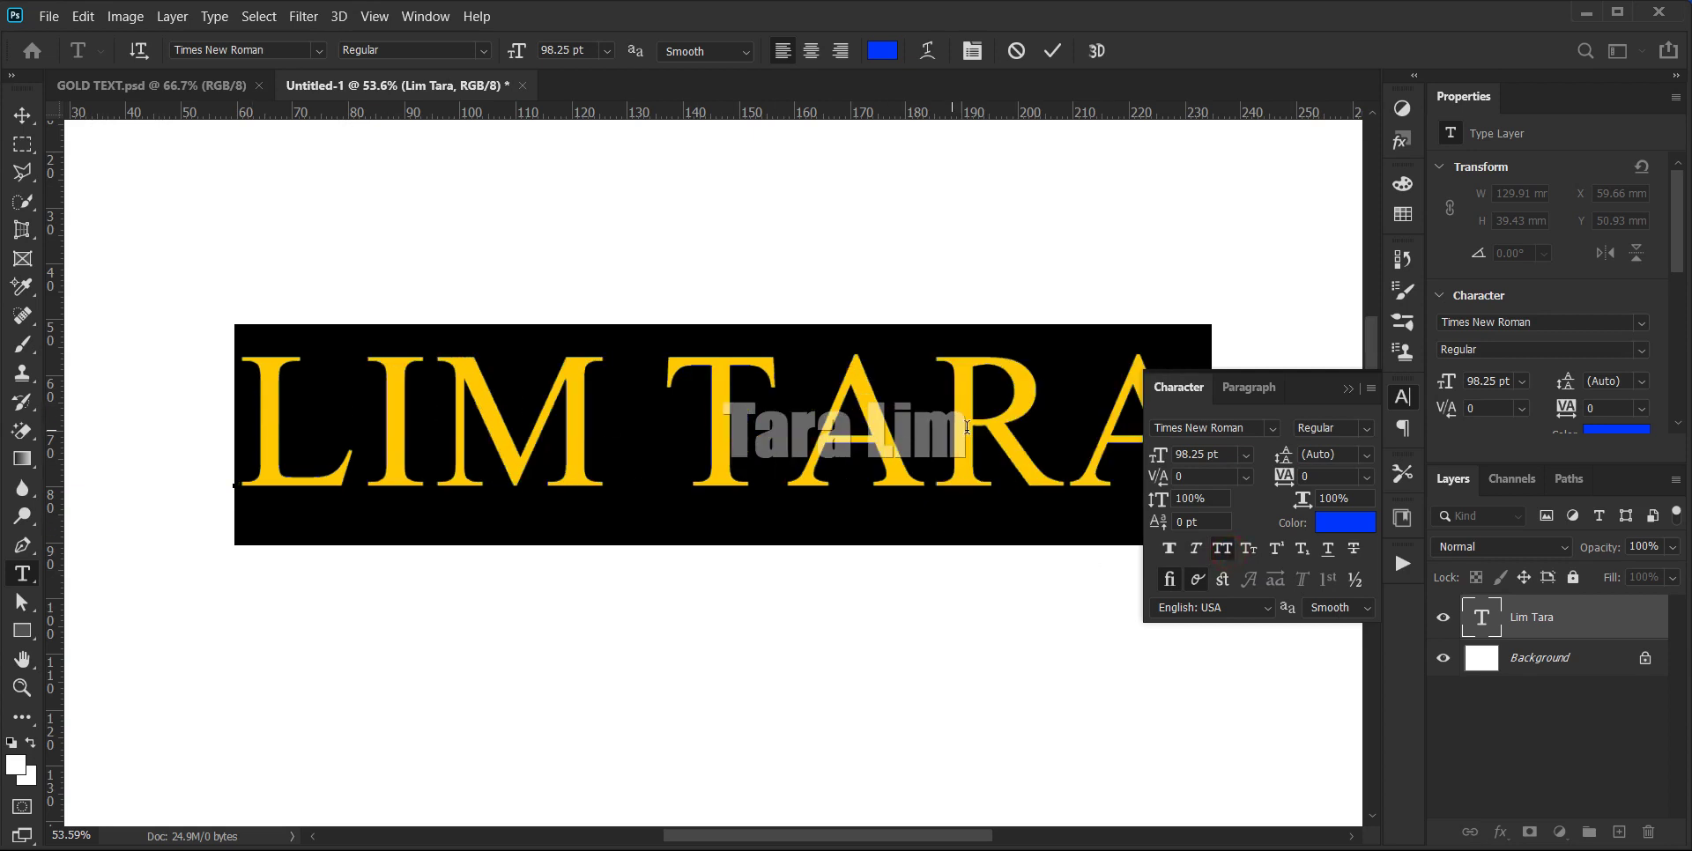
{"action": "left_click", "coordinate": [1224, 550]}
- Try faux bold, italic, all caps and small caps, then remove bold, italic and small caps
{"action": "left_click", "coordinate": [1169, 550]}
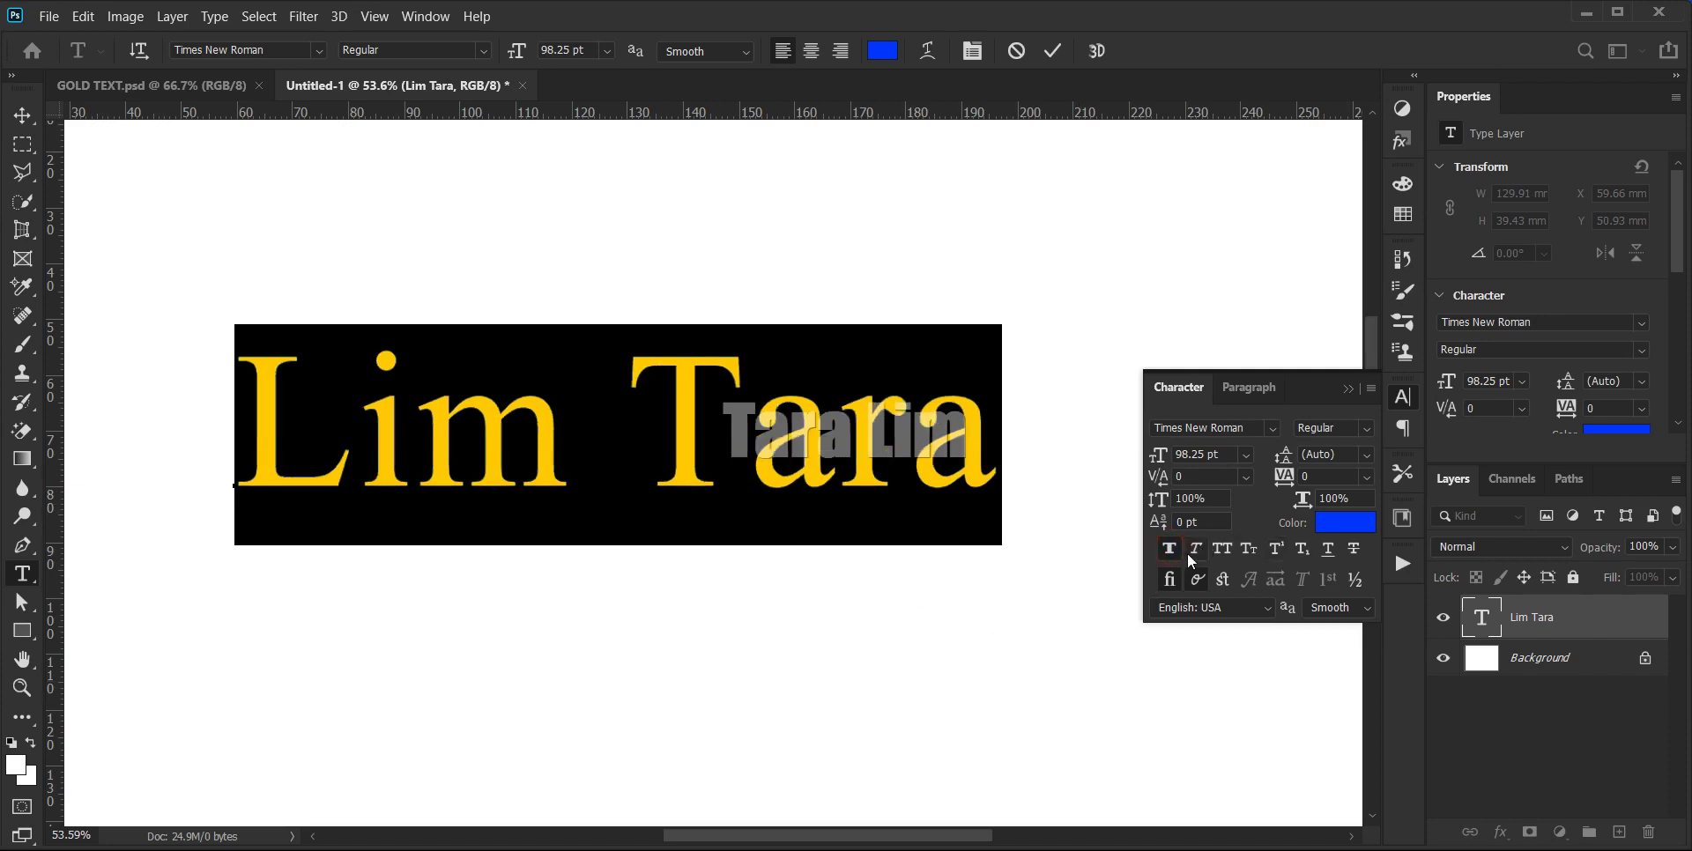
{"action": "left_click", "coordinate": [1196, 549]}
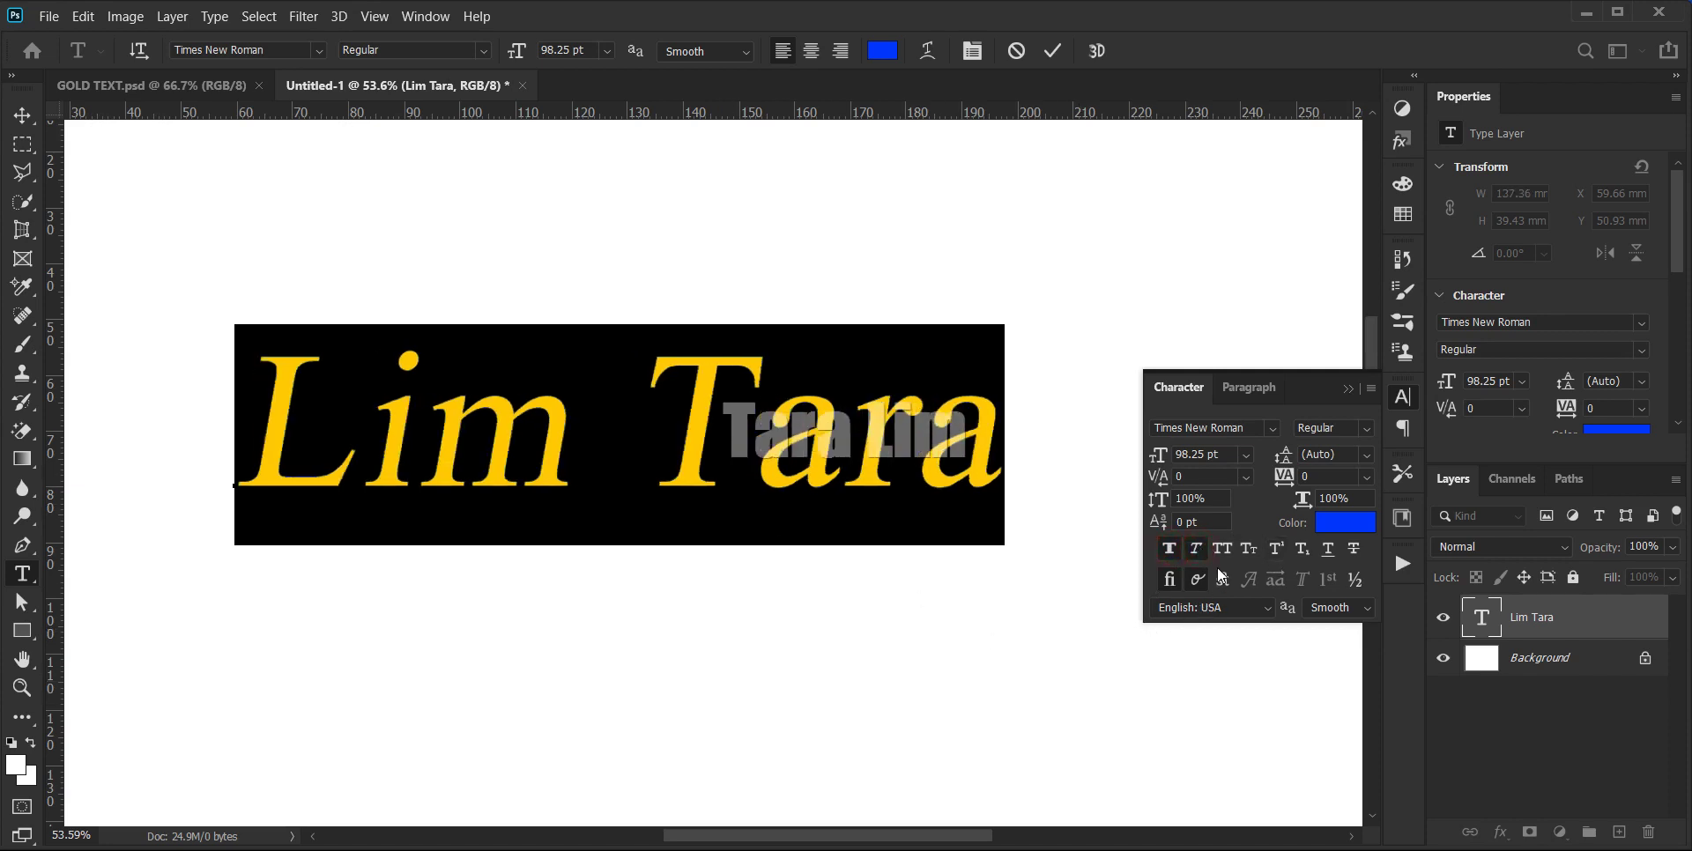
{"action": "left_click", "coordinate": [1224, 550]}
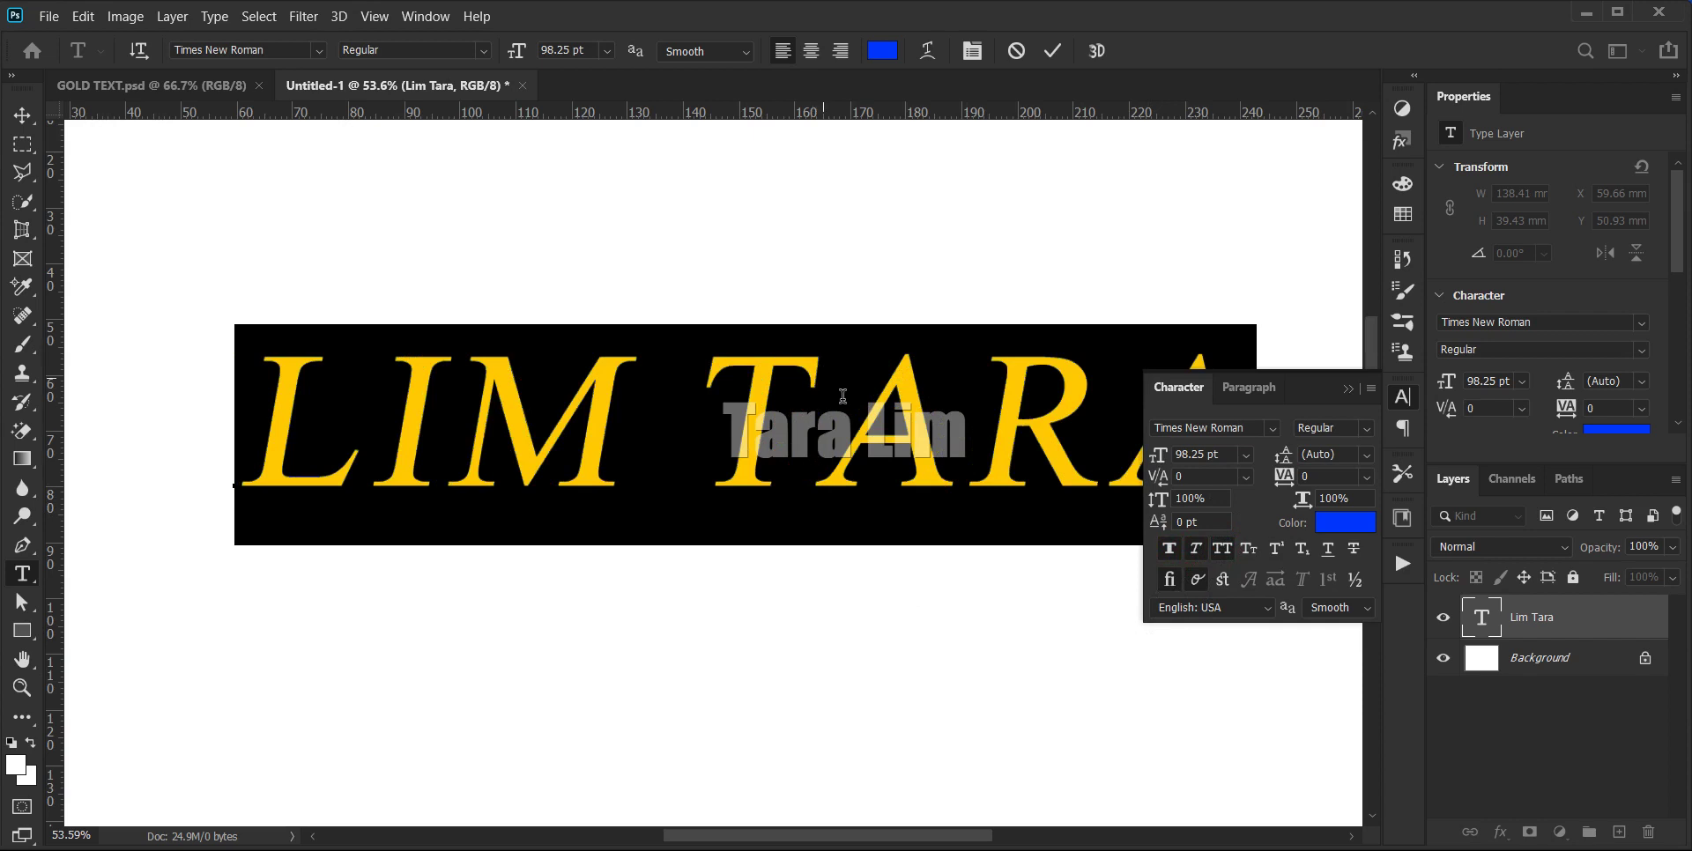
{"action": "left_click", "coordinate": [1222, 552]}
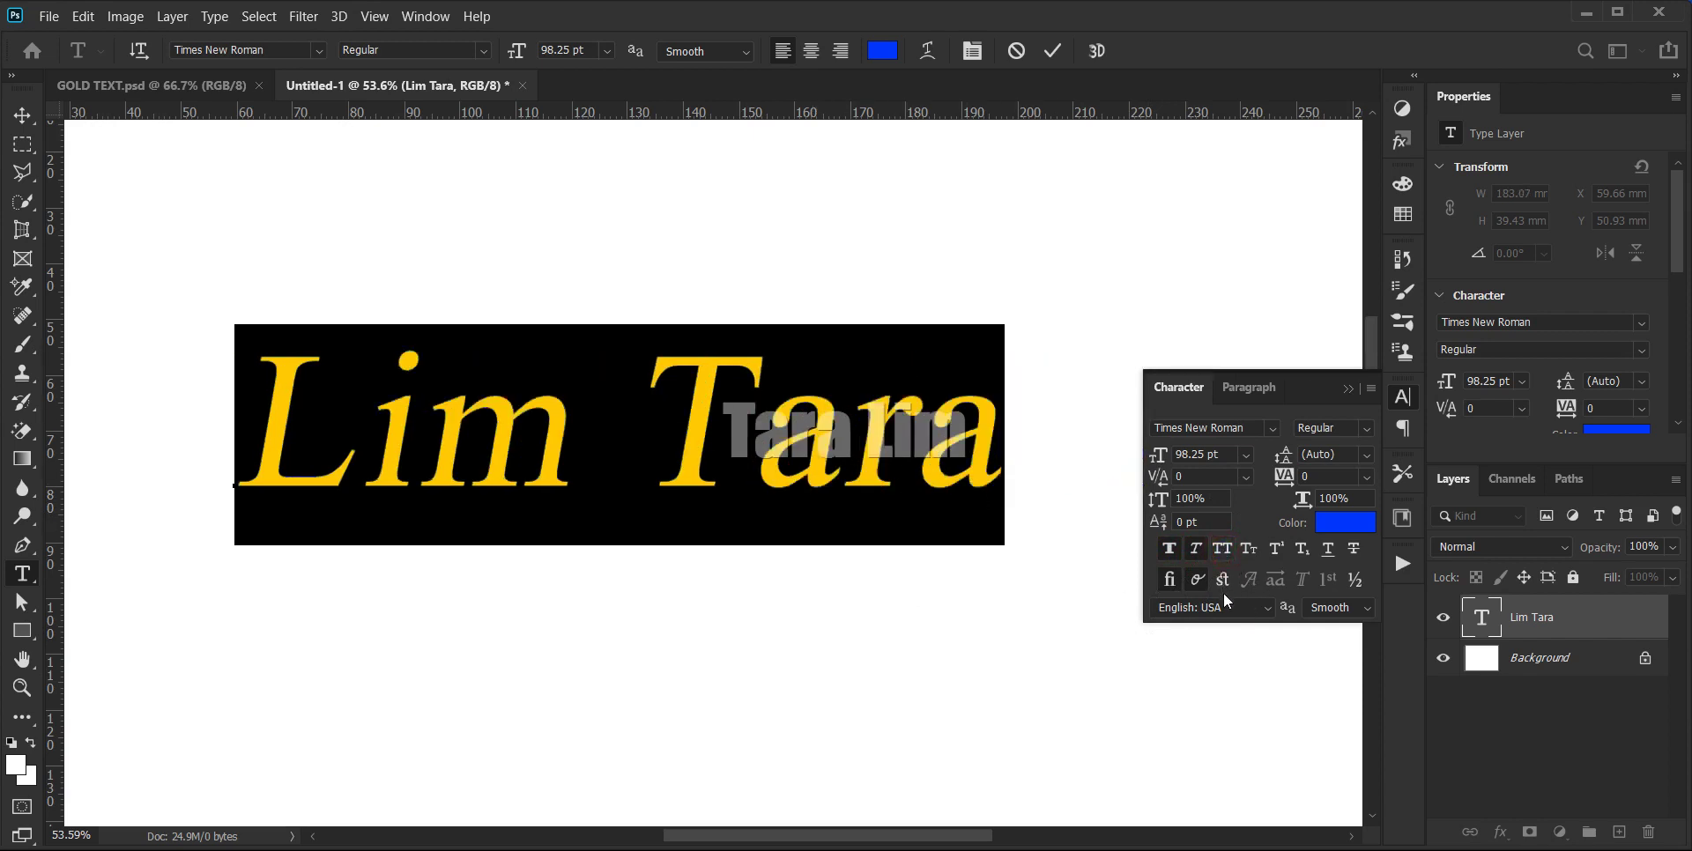
{"action": "left_click", "coordinate": [1249, 552]}
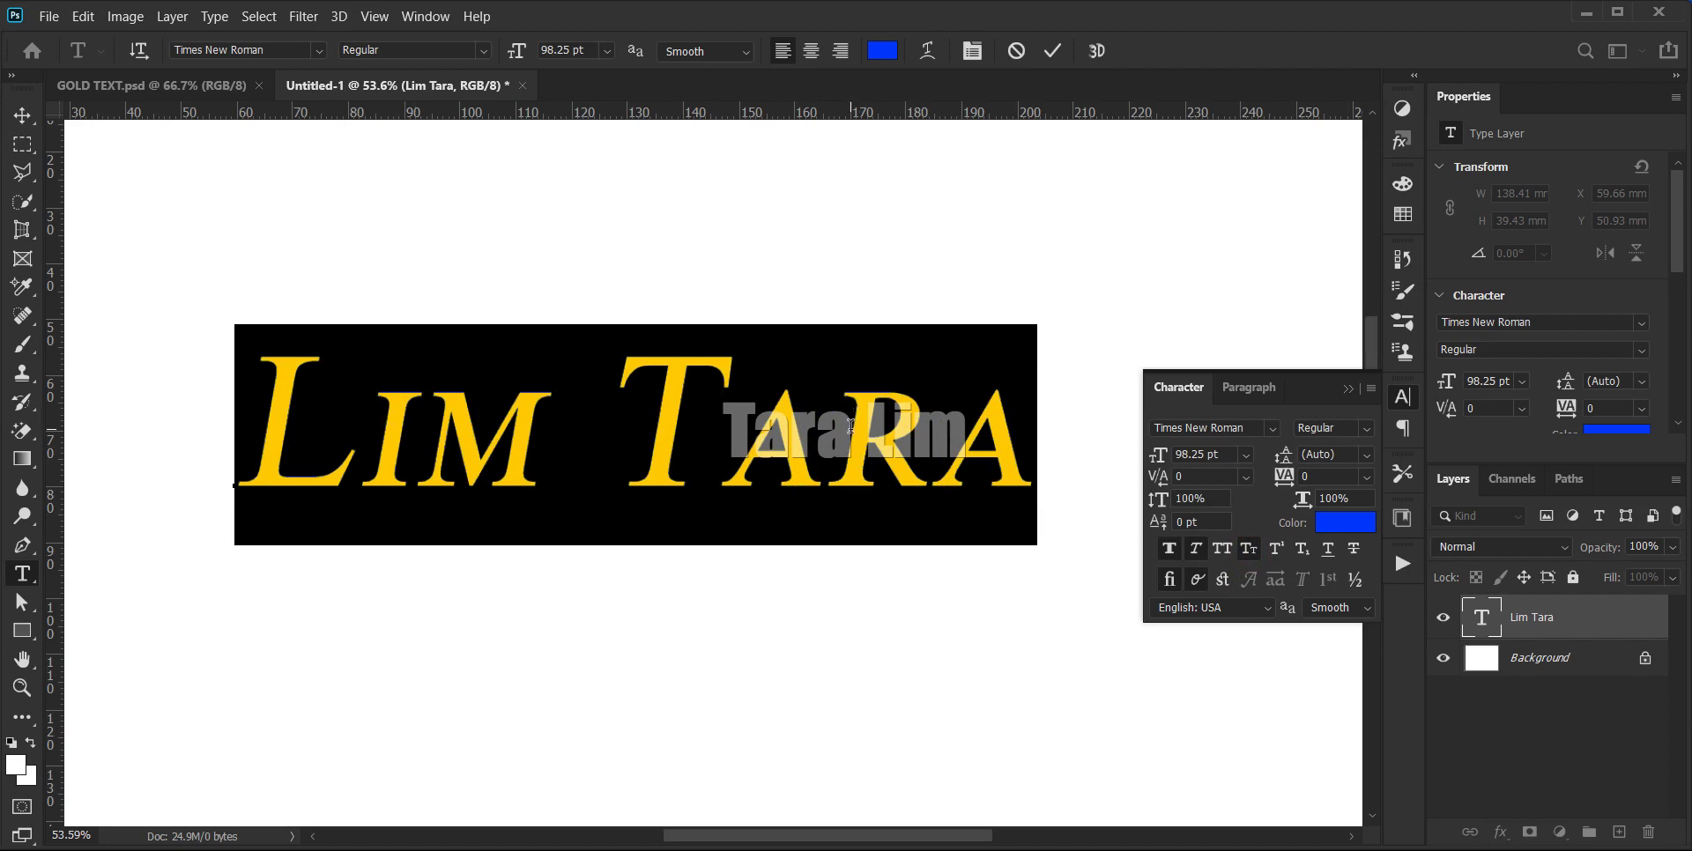
{"action": "left_click", "coordinate": [1169, 548]}
{"action": "left_click", "coordinate": [1196, 549]}
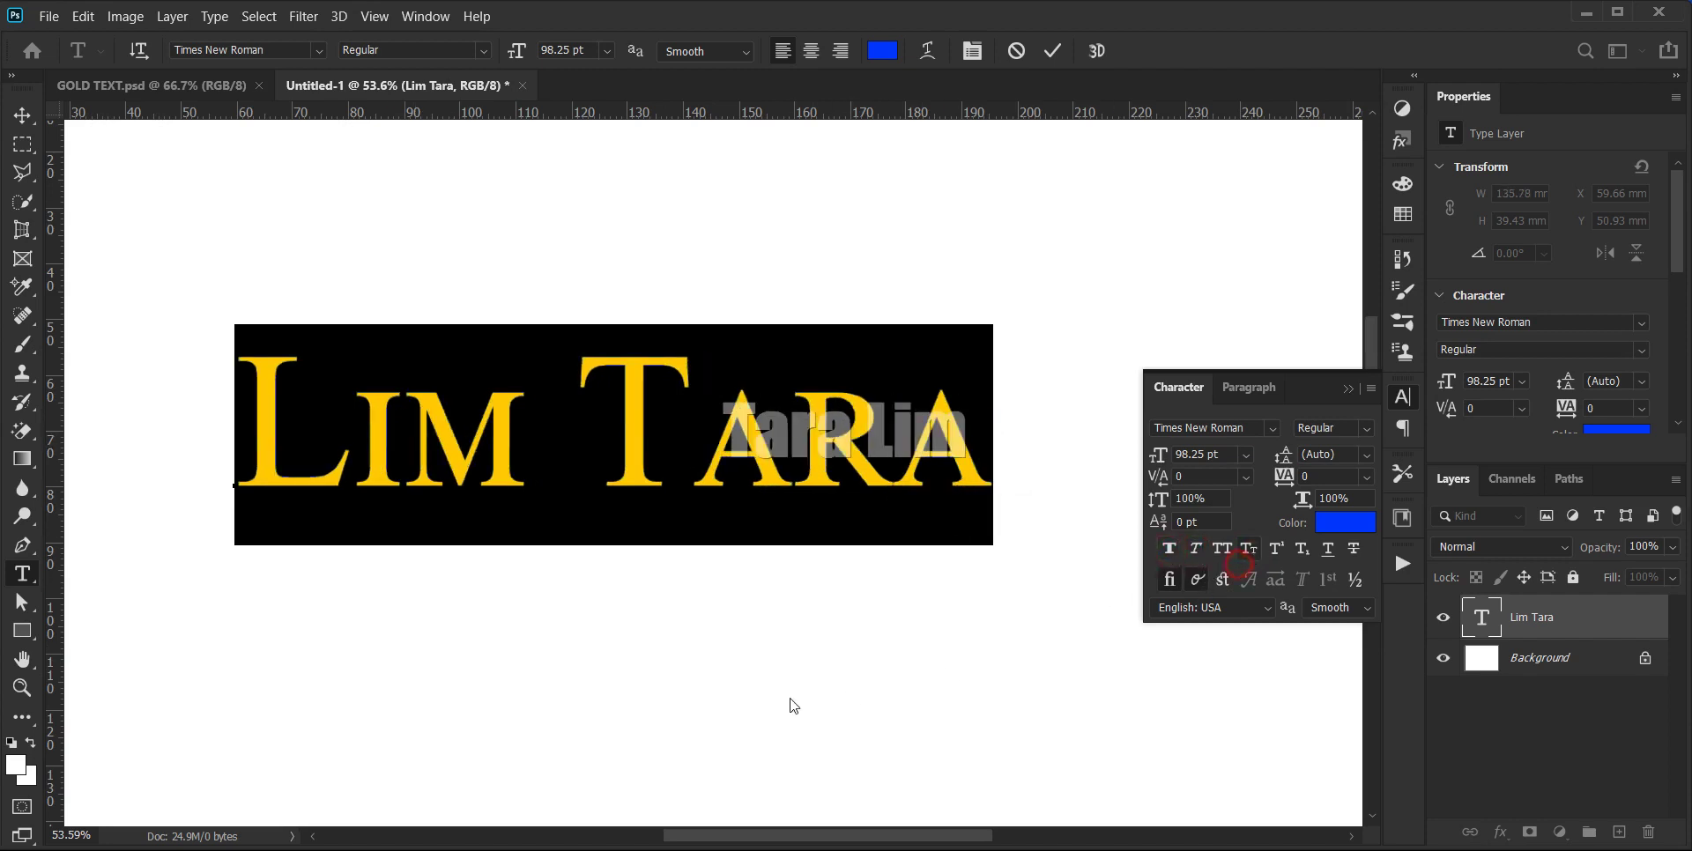
{"action": "left_click", "coordinate": [561, 425]}
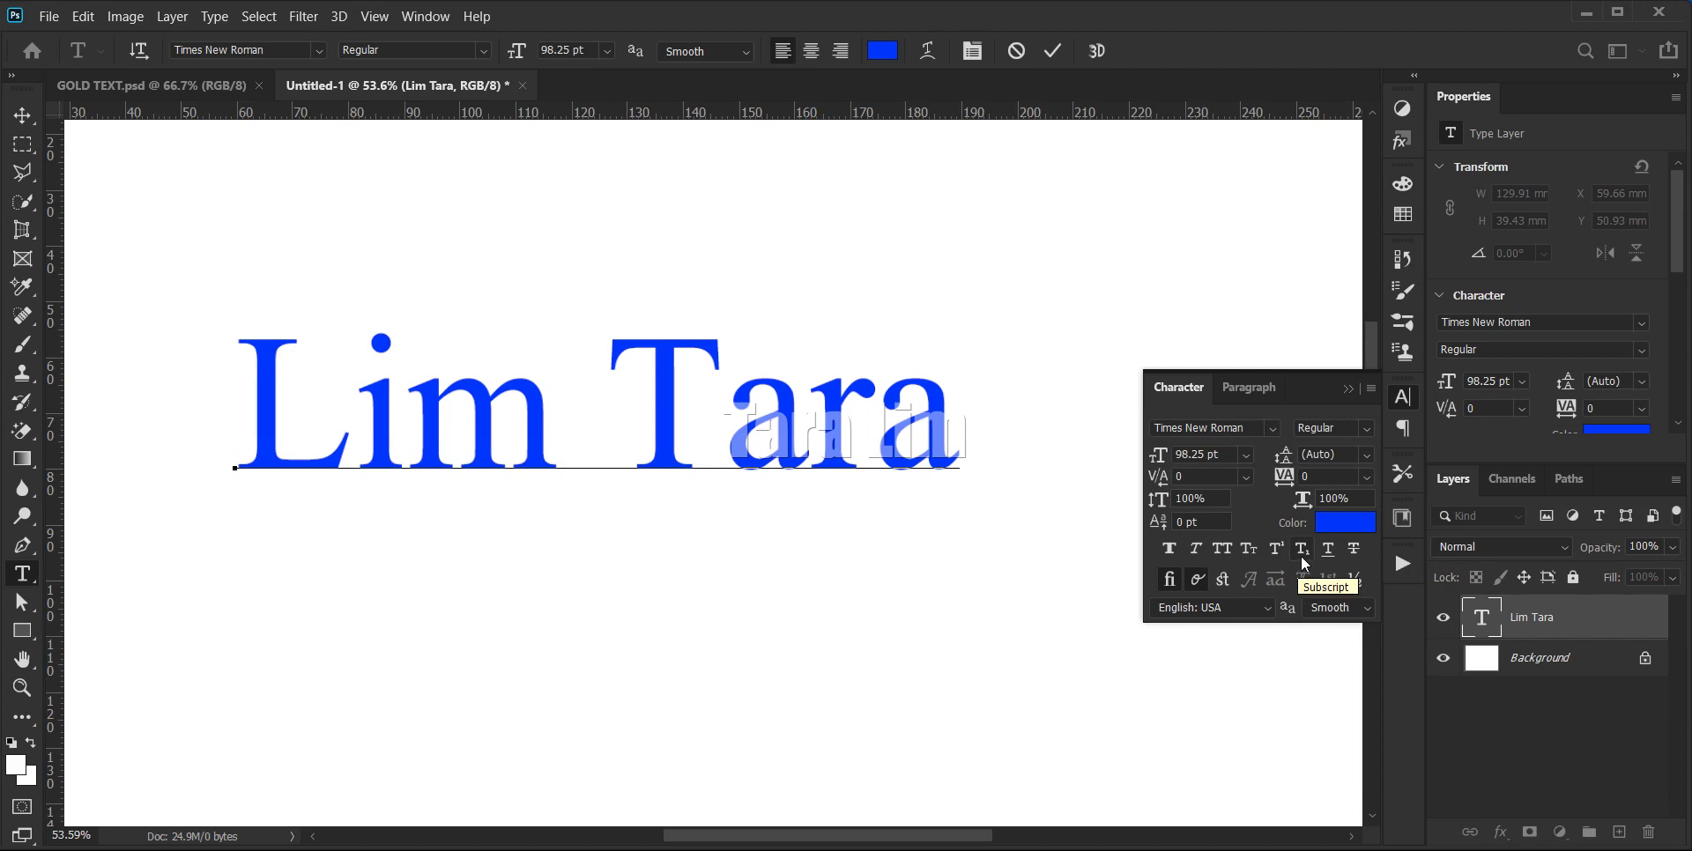
- Commit the title as plain upright regular lettering
{"action": "scroll", "coordinate": [564, 529], "scroll_direction": "down", "scroll_amount": 1}
{"action": "scroll", "coordinate": [564, 529], "scroll_direction": "down", "scroll_amount": 4}
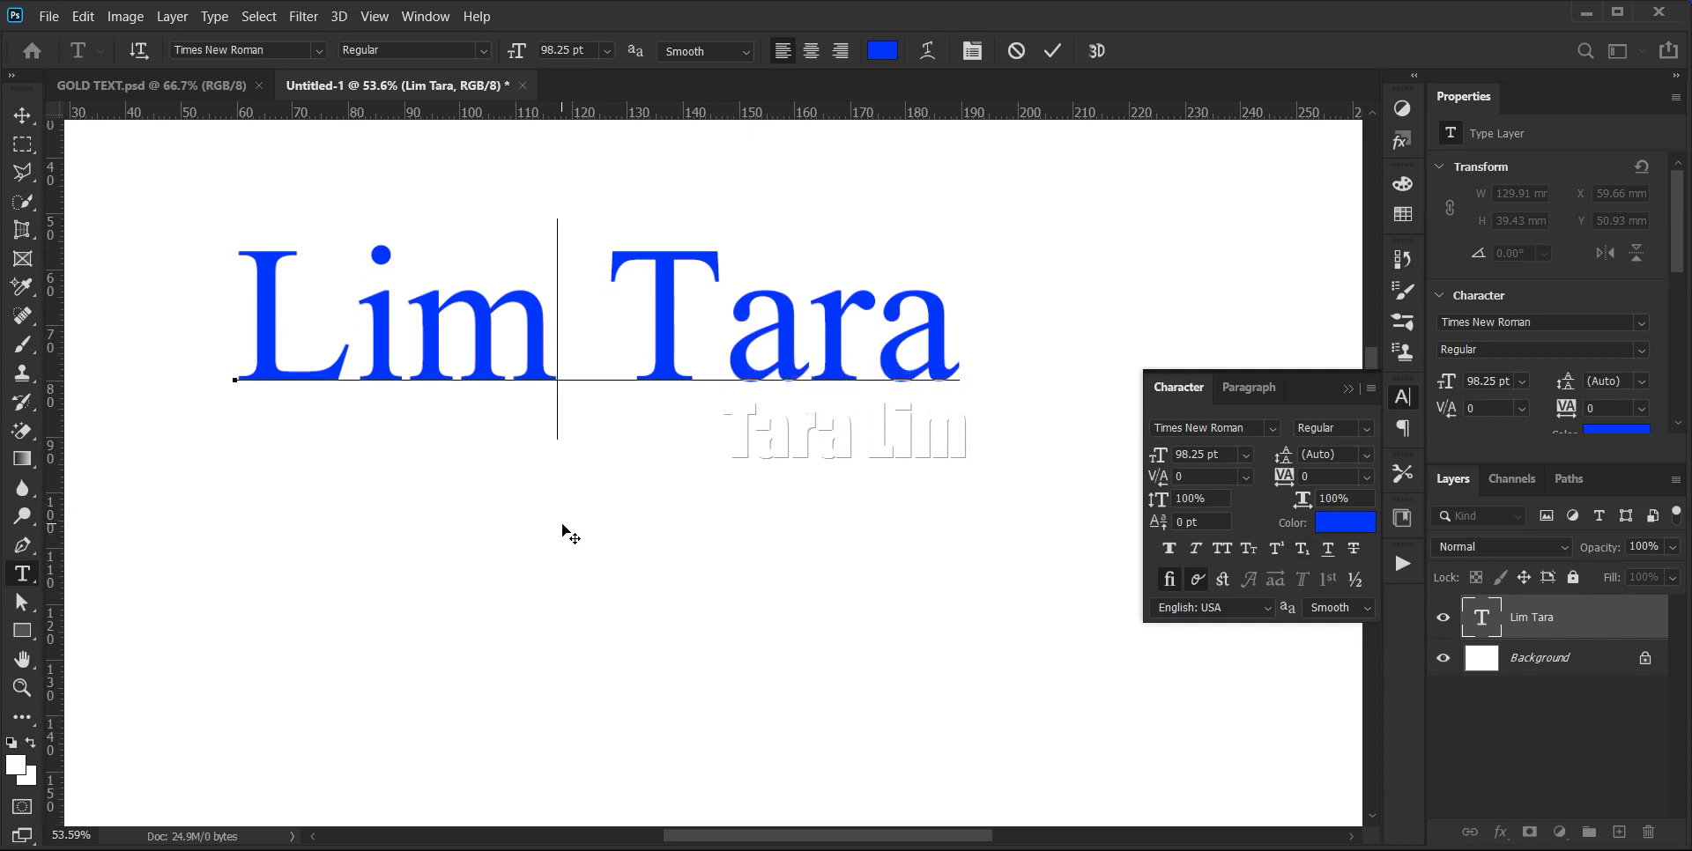
{"action": "scroll", "coordinate": [564, 529], "scroll_direction": "down", "scroll_amount": 3}
{"action": "left_click", "coordinate": [322, 529]}
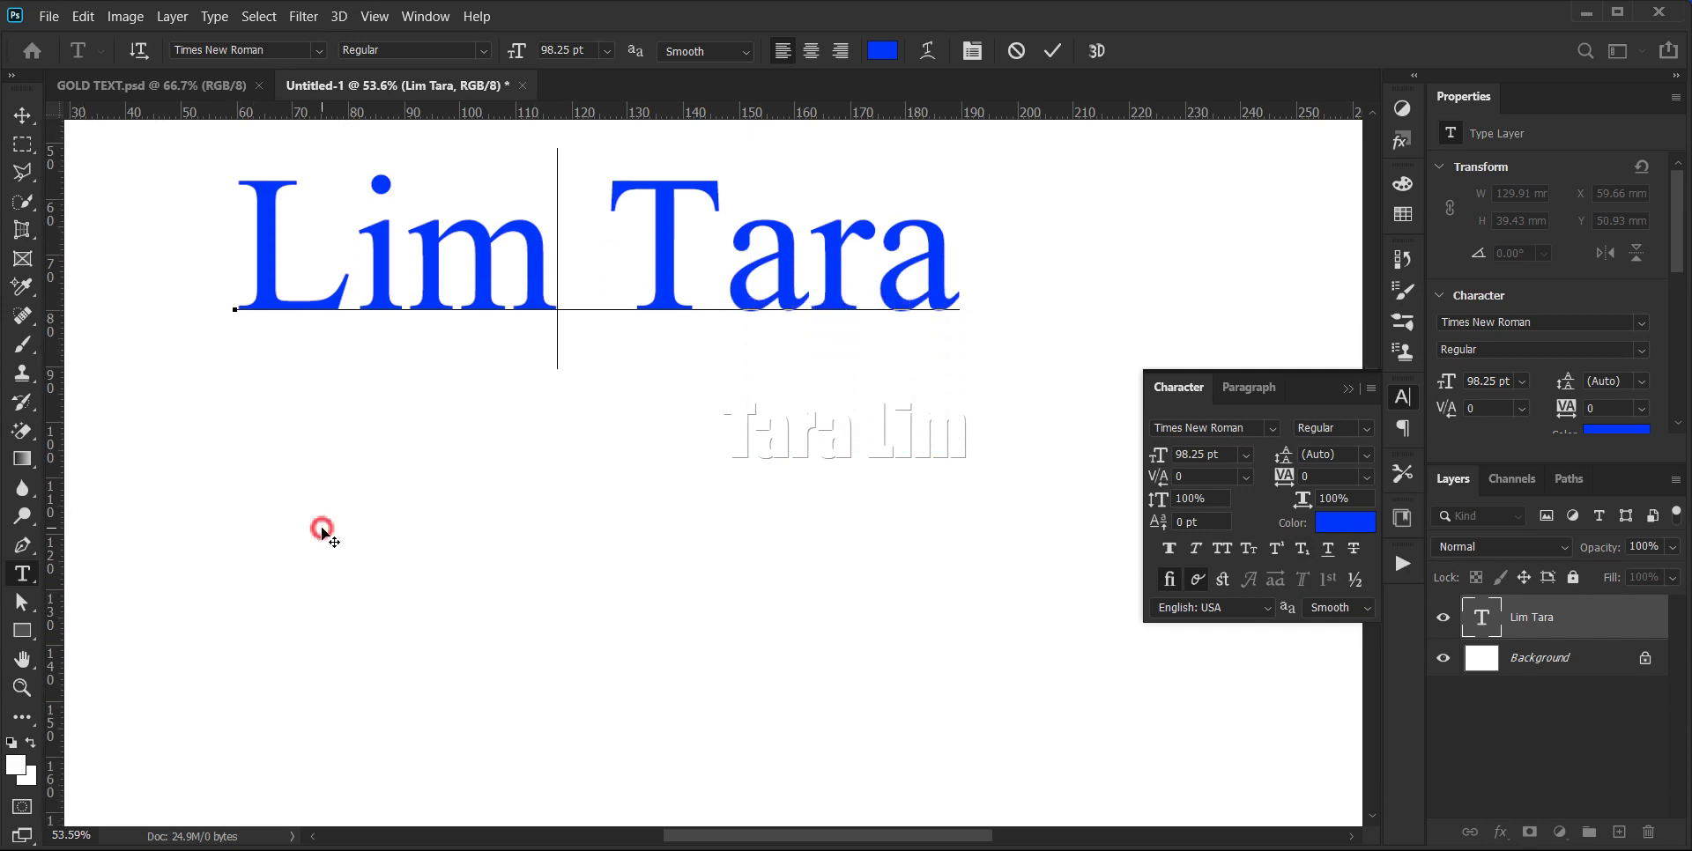
{"action": "left_click", "coordinate": [303, 580]}
{"action": "left_click", "coordinate": [22, 119]}
{"action": "left_click", "coordinate": [22, 574]}
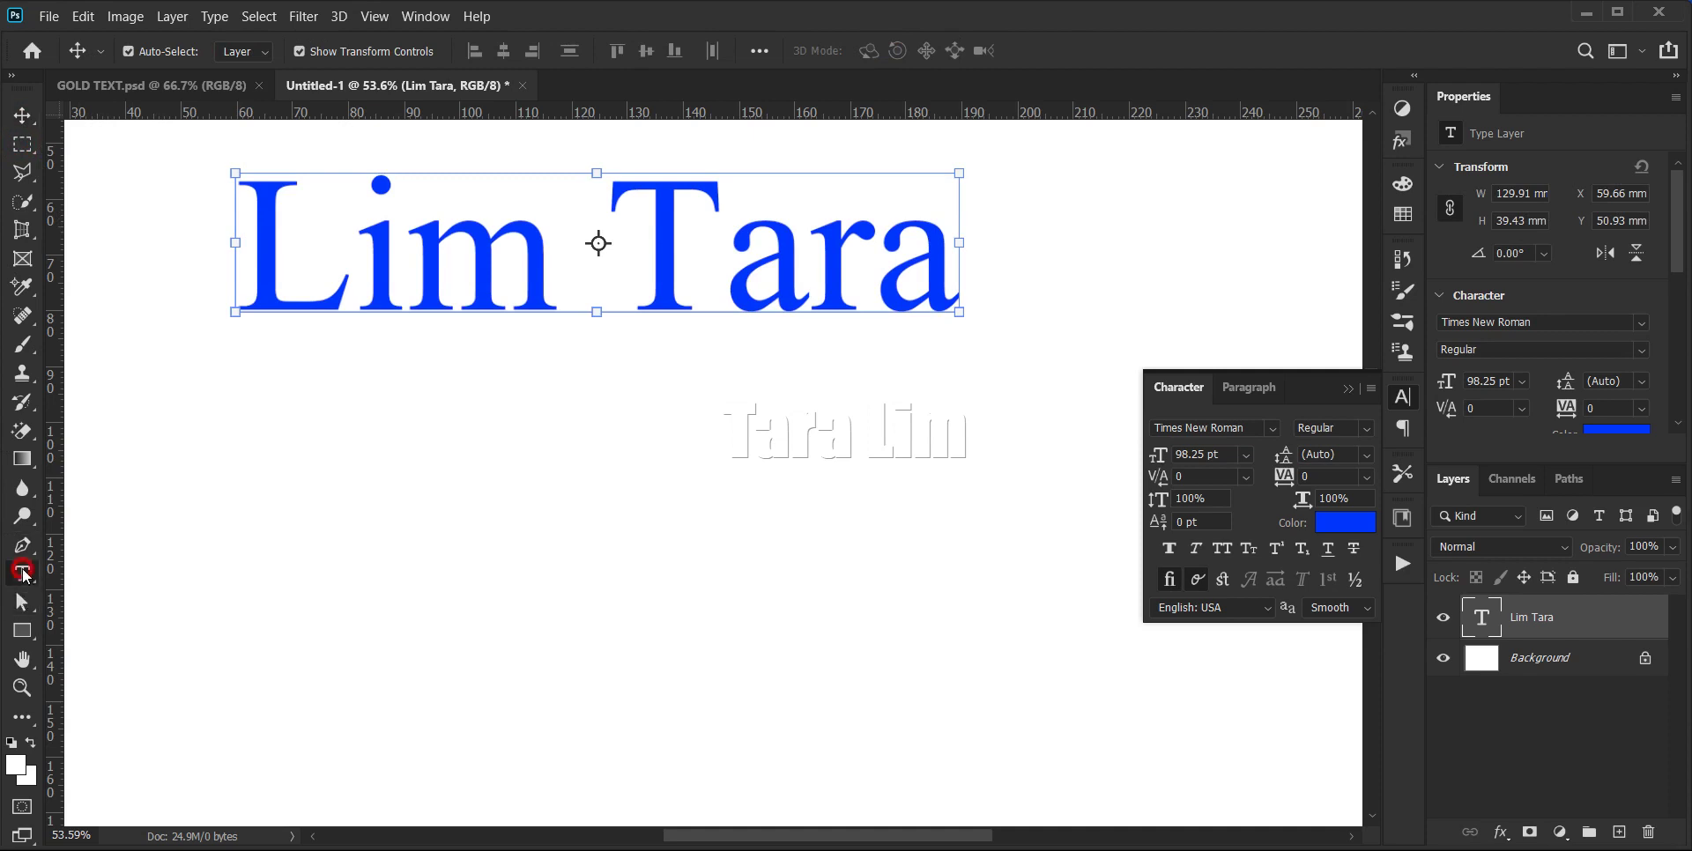
- Type '(a+b)2 = a2+2ab+b2' on a new line below the title
{"action": "left_click", "coordinate": [409, 511]}
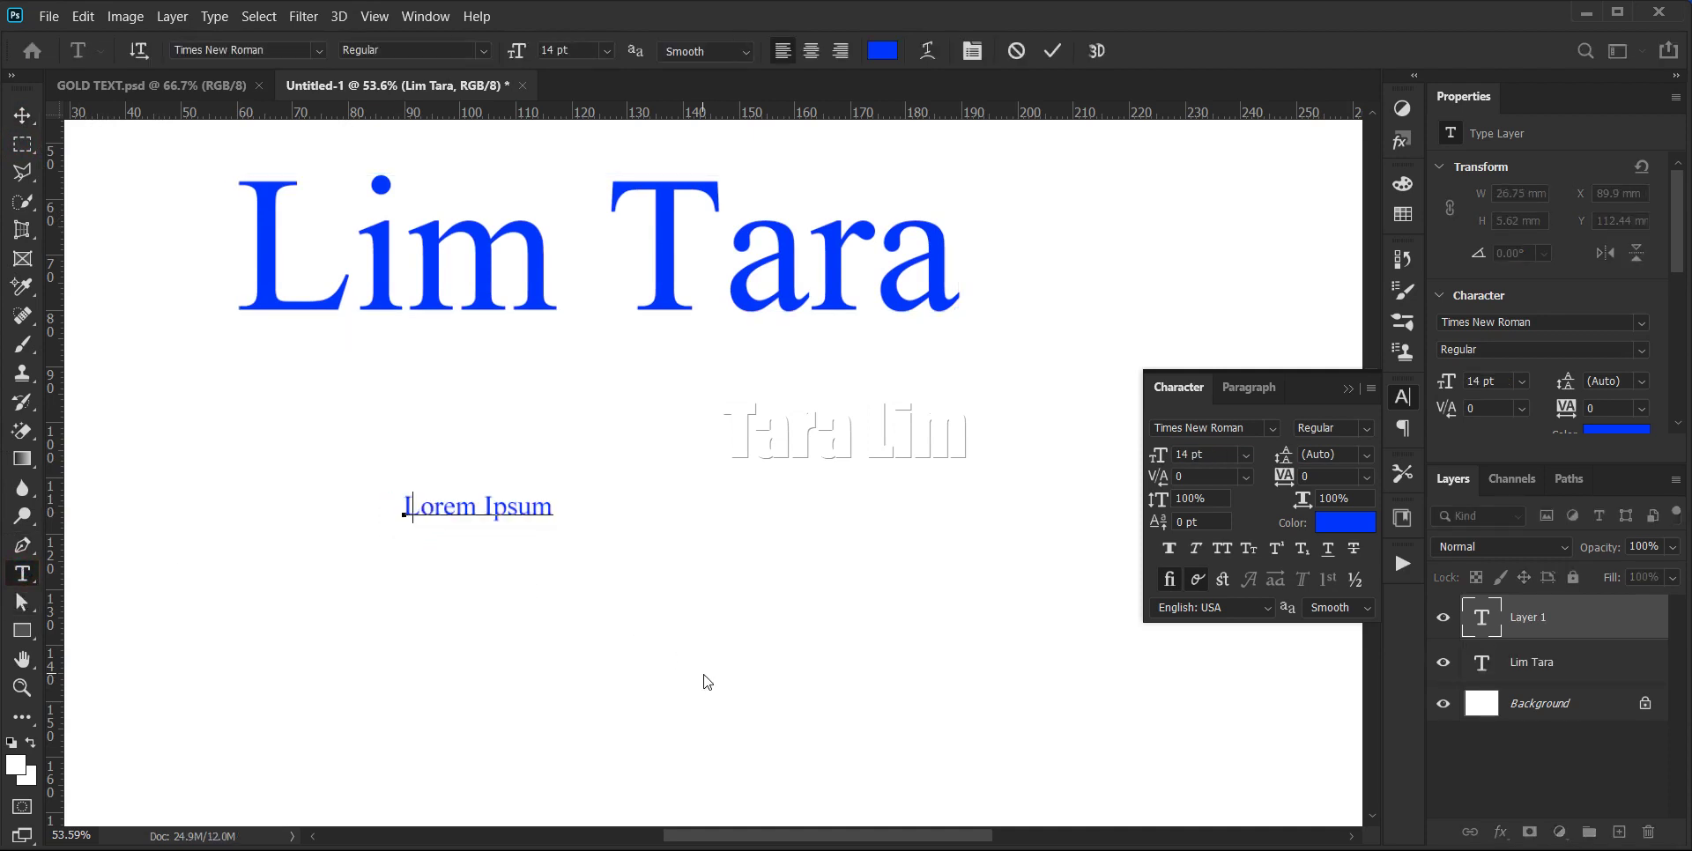
{"action": "type", "text": "("}
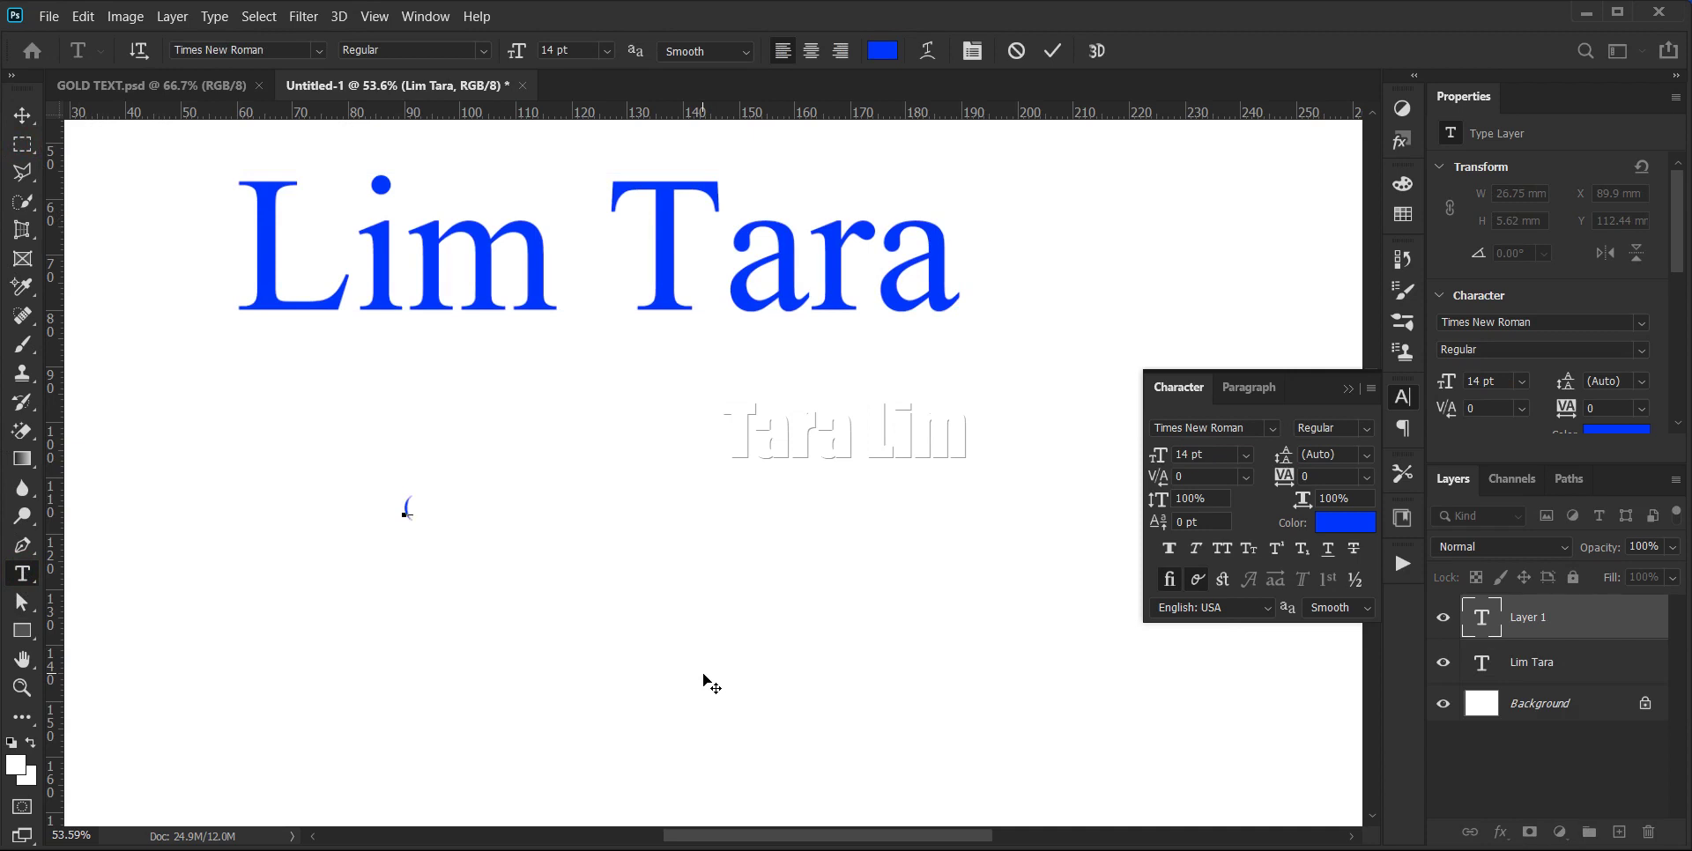
{"action": "type", "text": "a"}
{"action": "type", "text": "+b"}
{"action": "type", "text": ")"}
{"action": "type", "text": "2 "}
{"action": "type", "text": "="}
{"action": "type", "text": " a2"}
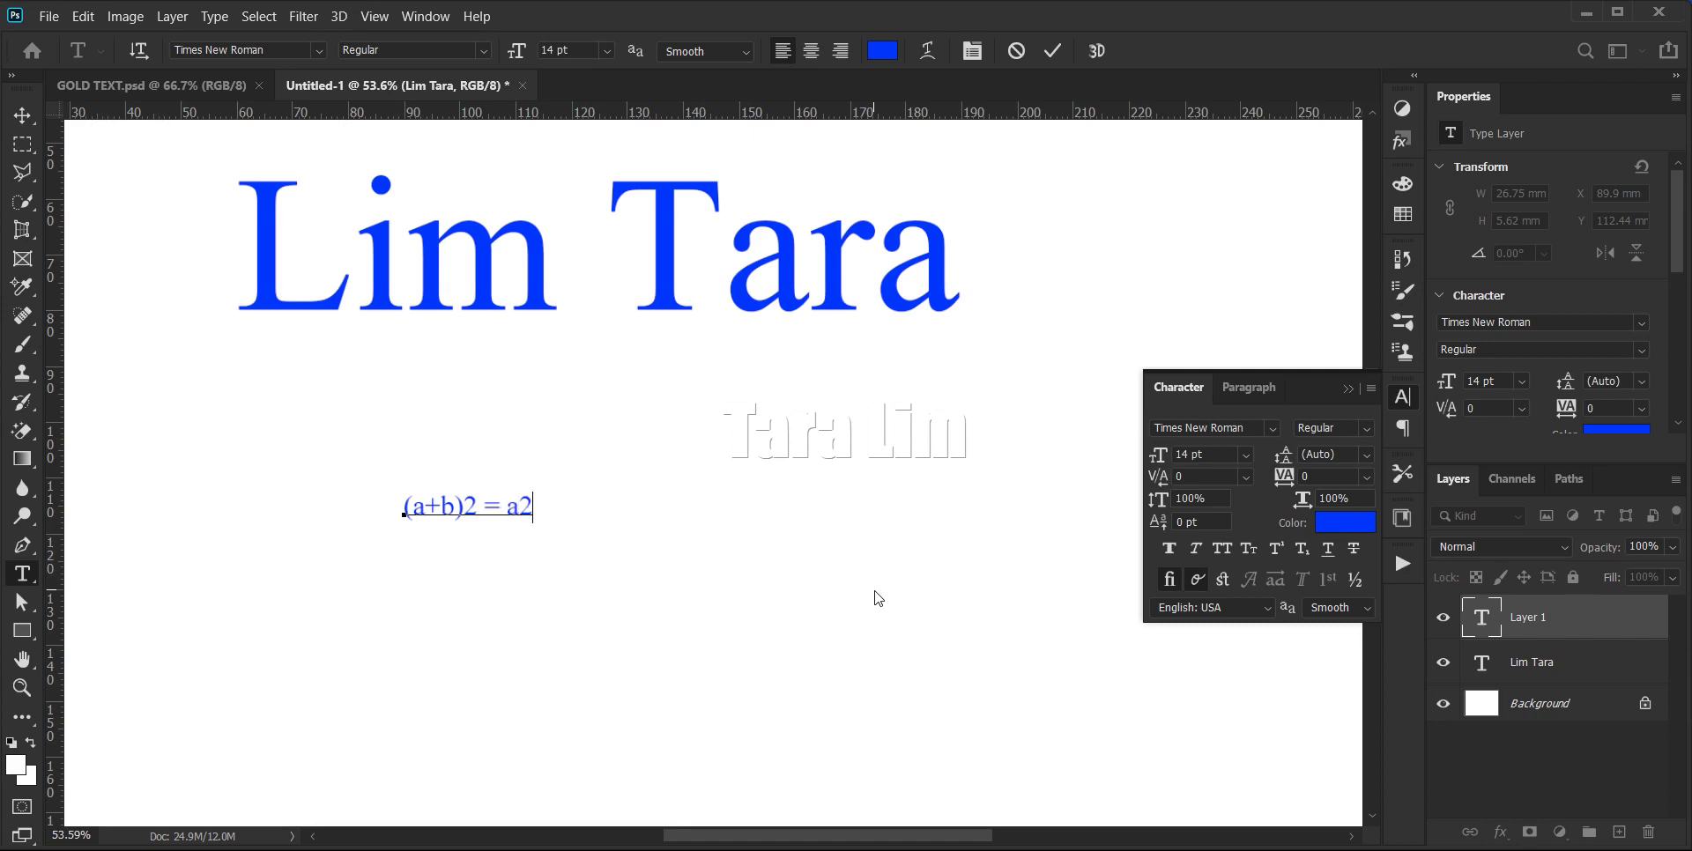
{"action": "type", "text": "+"}
{"action": "type", "text": "2"}
{"action": "type", "text": "ab"}
{"action": "type", "text": "+"}
{"action": "type", "text": "b"}
{"action": "type", "text": "2"}
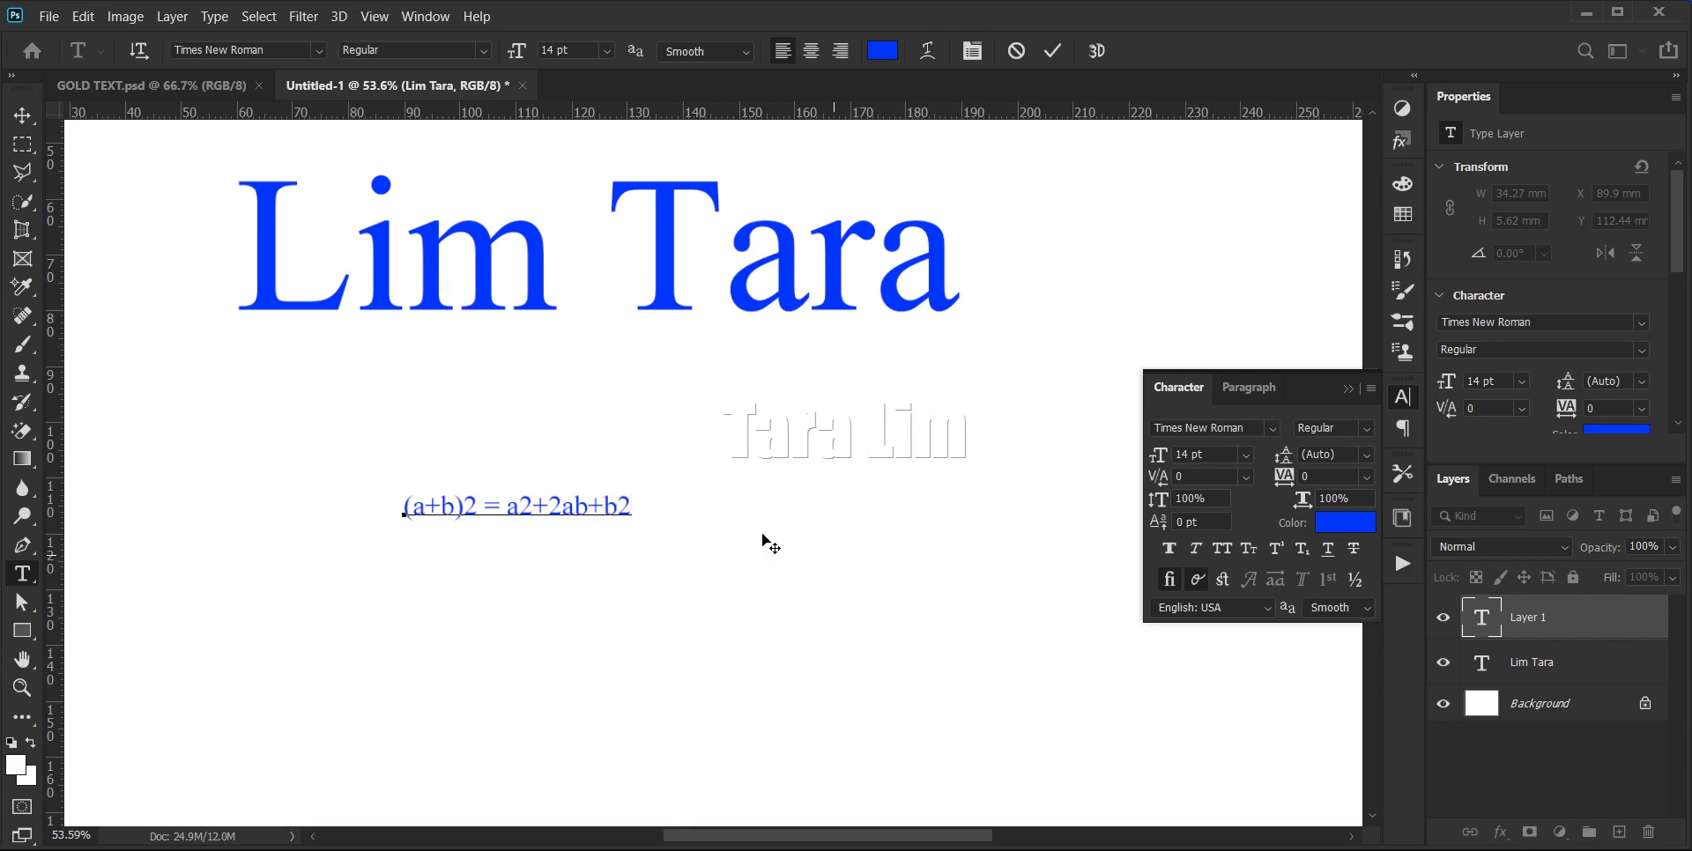
- Make each exponent 2 a superscript and commit the equation
{"action": "left_click_drag", "start_coordinate": [479, 507], "coordinate": [463, 506]}
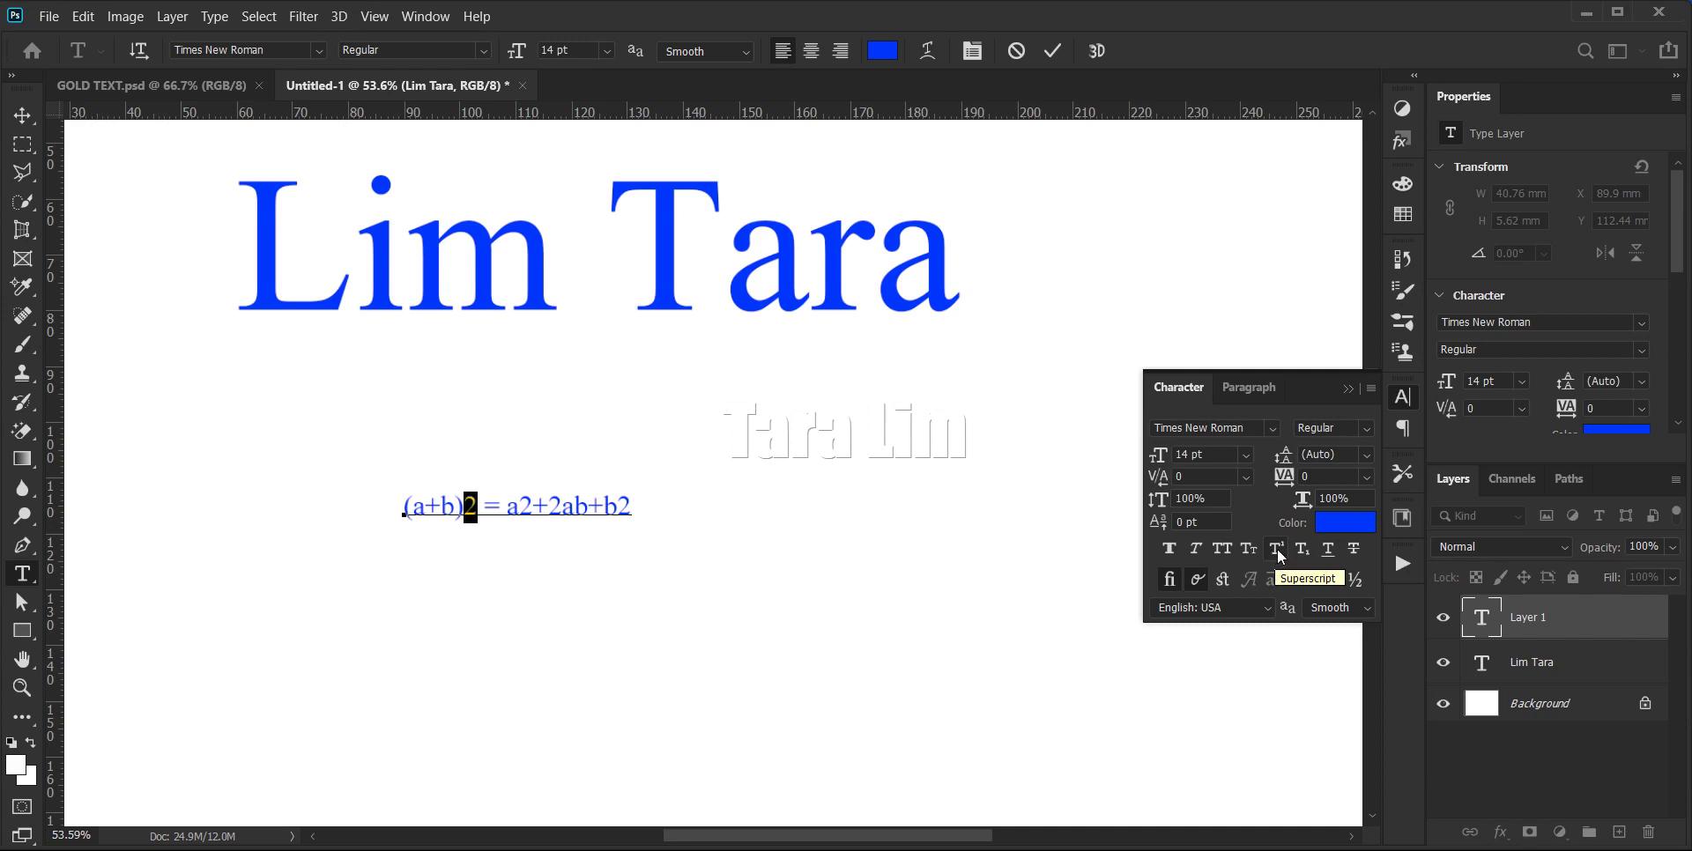
{"action": "left_click", "coordinate": [1276, 550]}
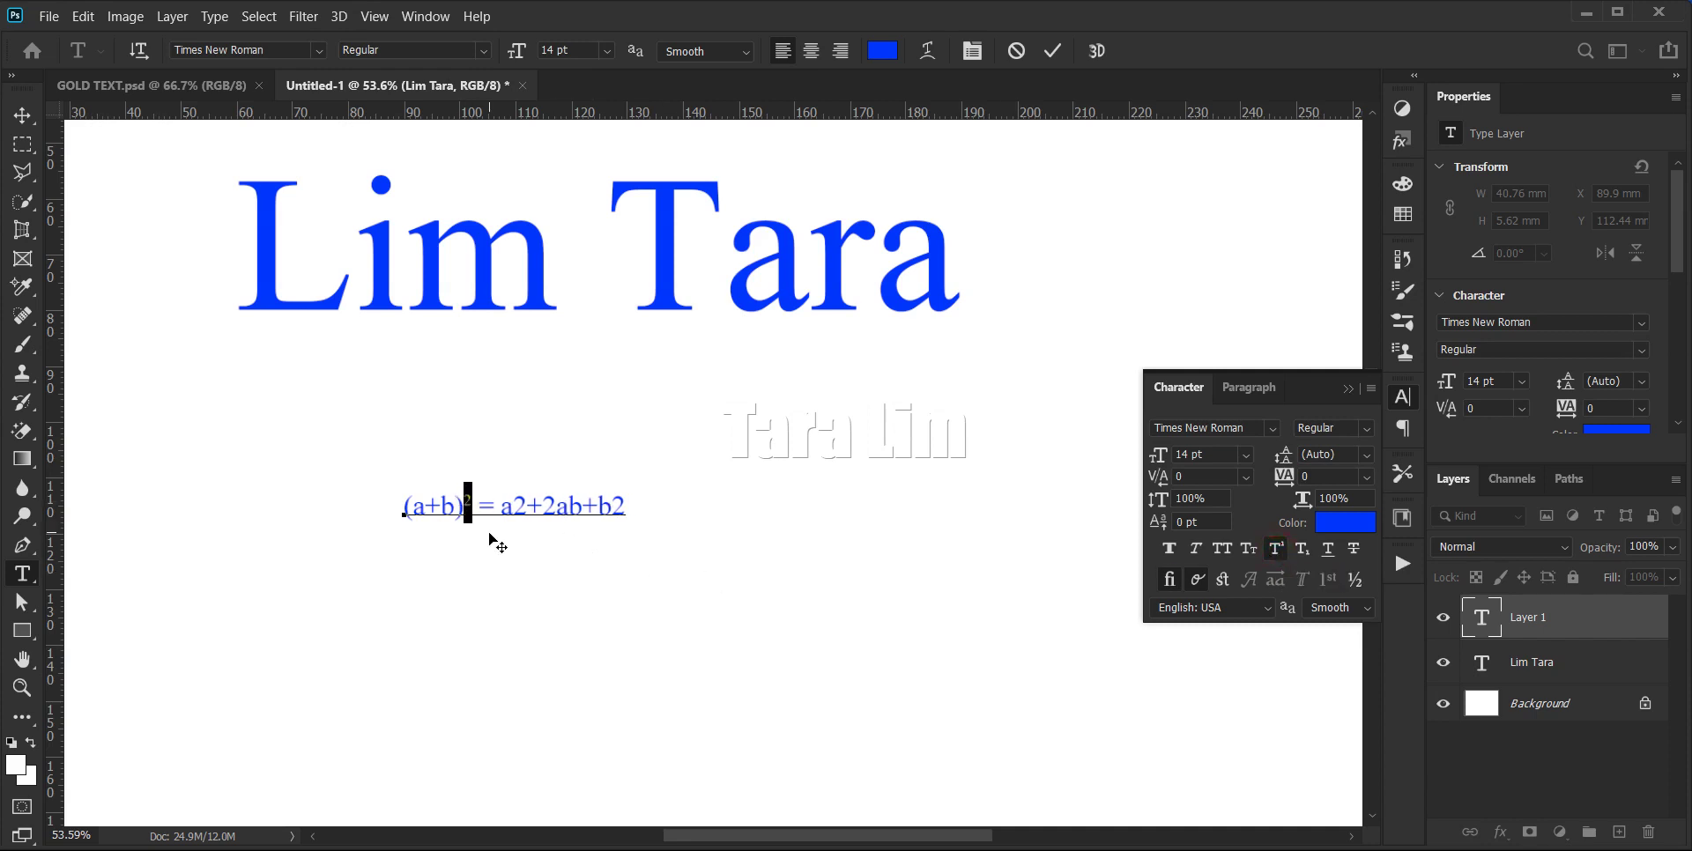
{"action": "left_click", "coordinate": [521, 515]}
{"action": "left_click_drag", "start_coordinate": [521, 515], "coordinate": [513, 515]}
{"action": "left_click", "coordinate": [1276, 550]}
{"action": "left_click_drag", "start_coordinate": [621, 516], "coordinate": [607, 516]}
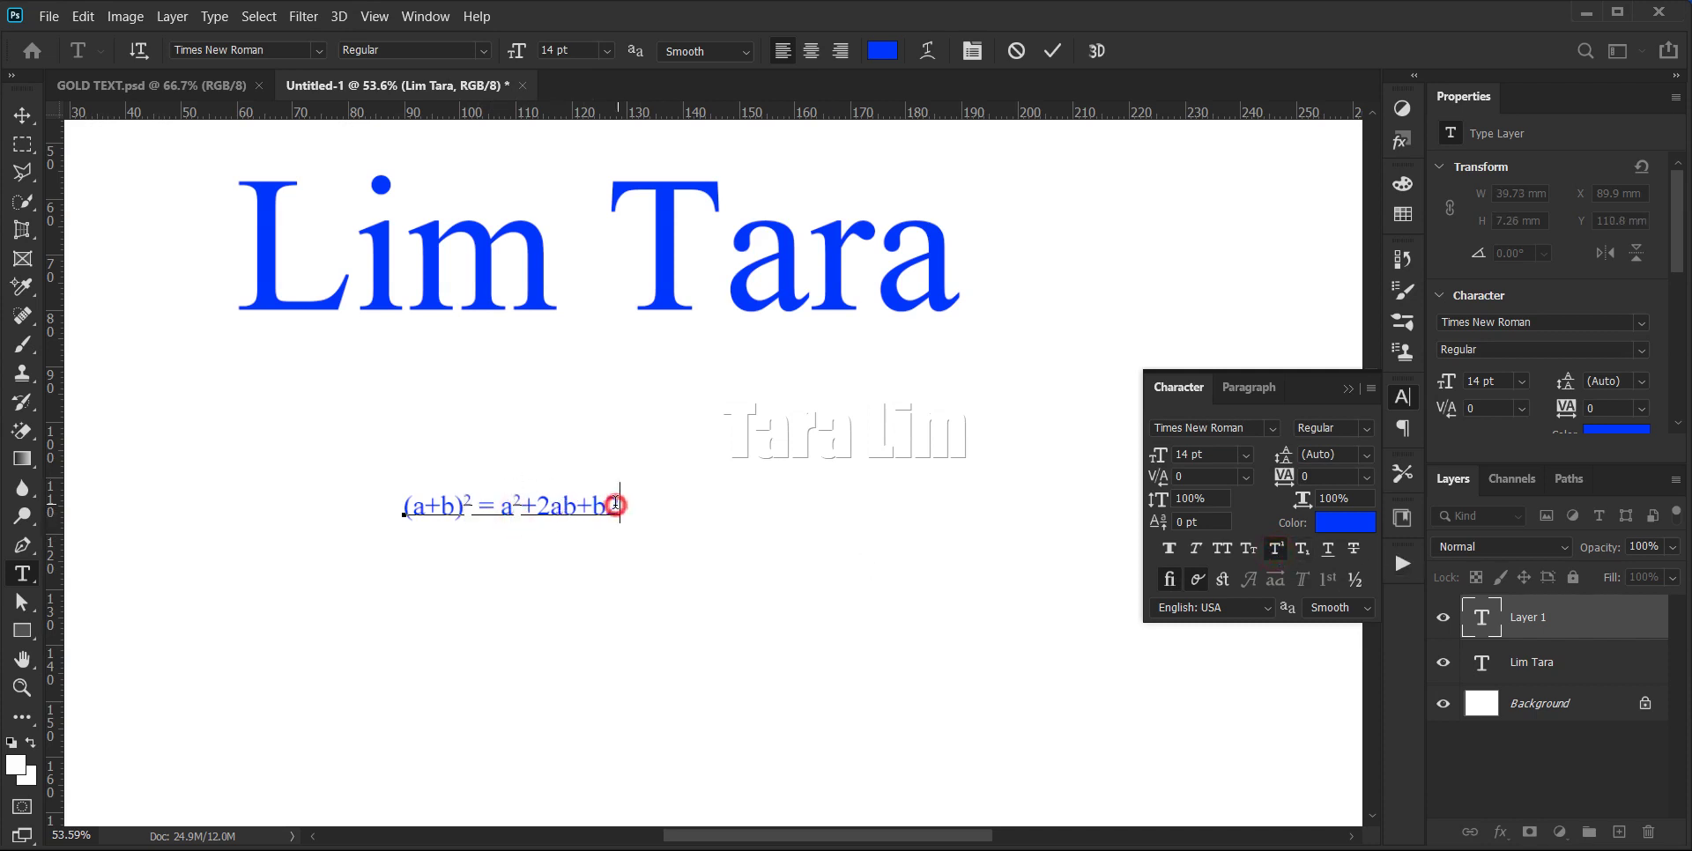
{"action": "left_click", "coordinate": [1278, 551]}
{"action": "left_click", "coordinate": [22, 115]}
{"action": "left_click", "coordinate": [212, 442]}
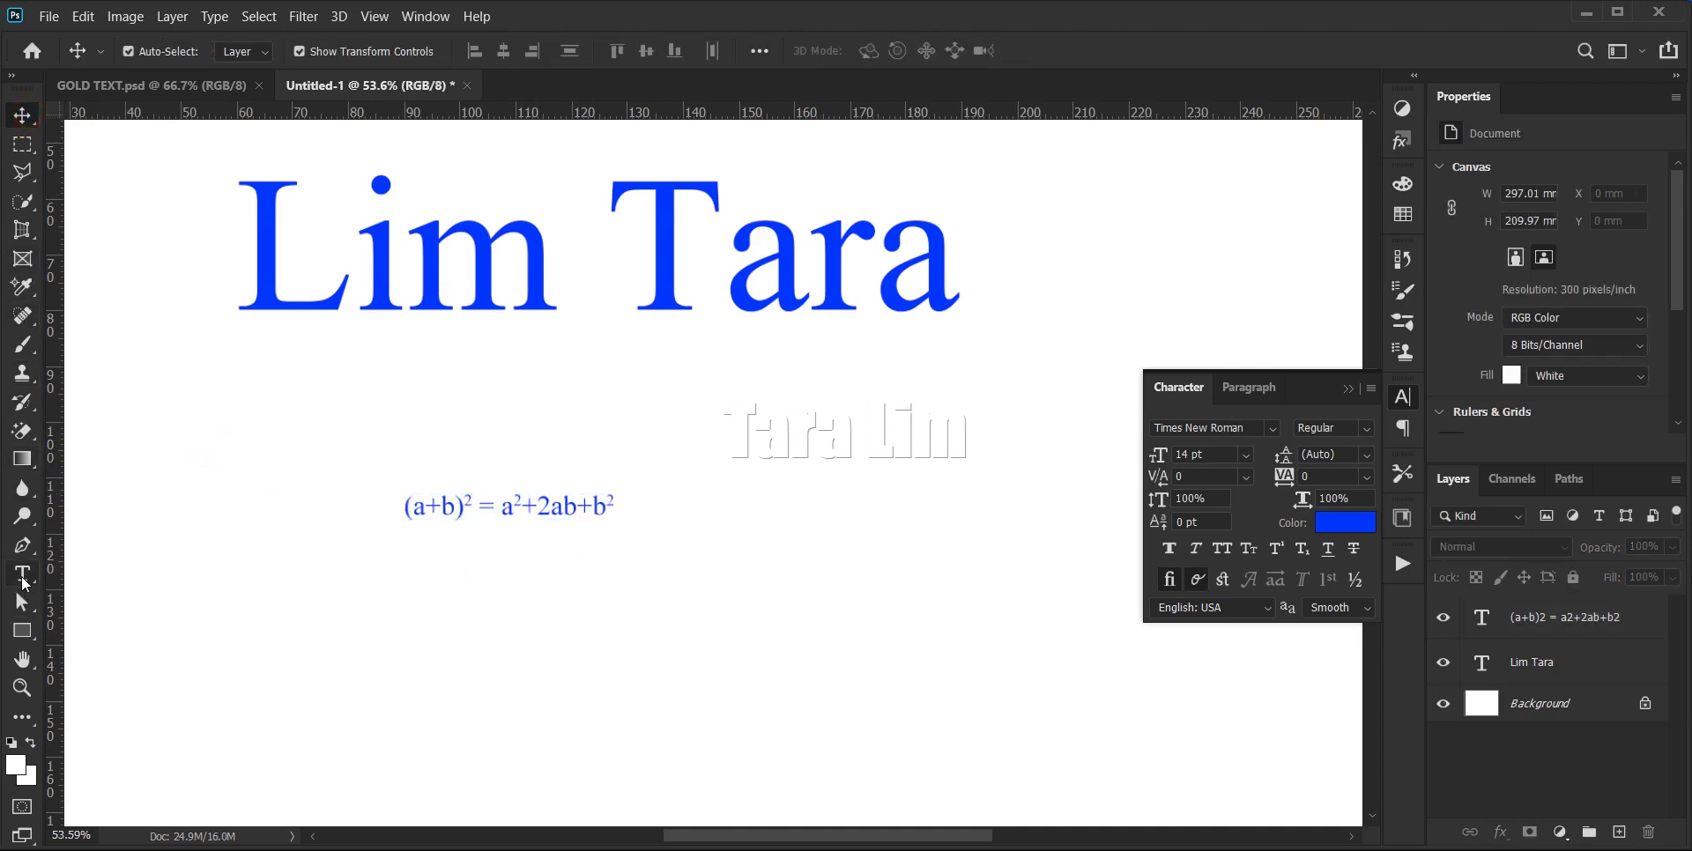
- Type H₂O below the equation with the 2 as a subscript, then select the title text
{"action": "left_click", "coordinate": [22, 574]}
{"action": "left_click", "coordinate": [504, 617]}
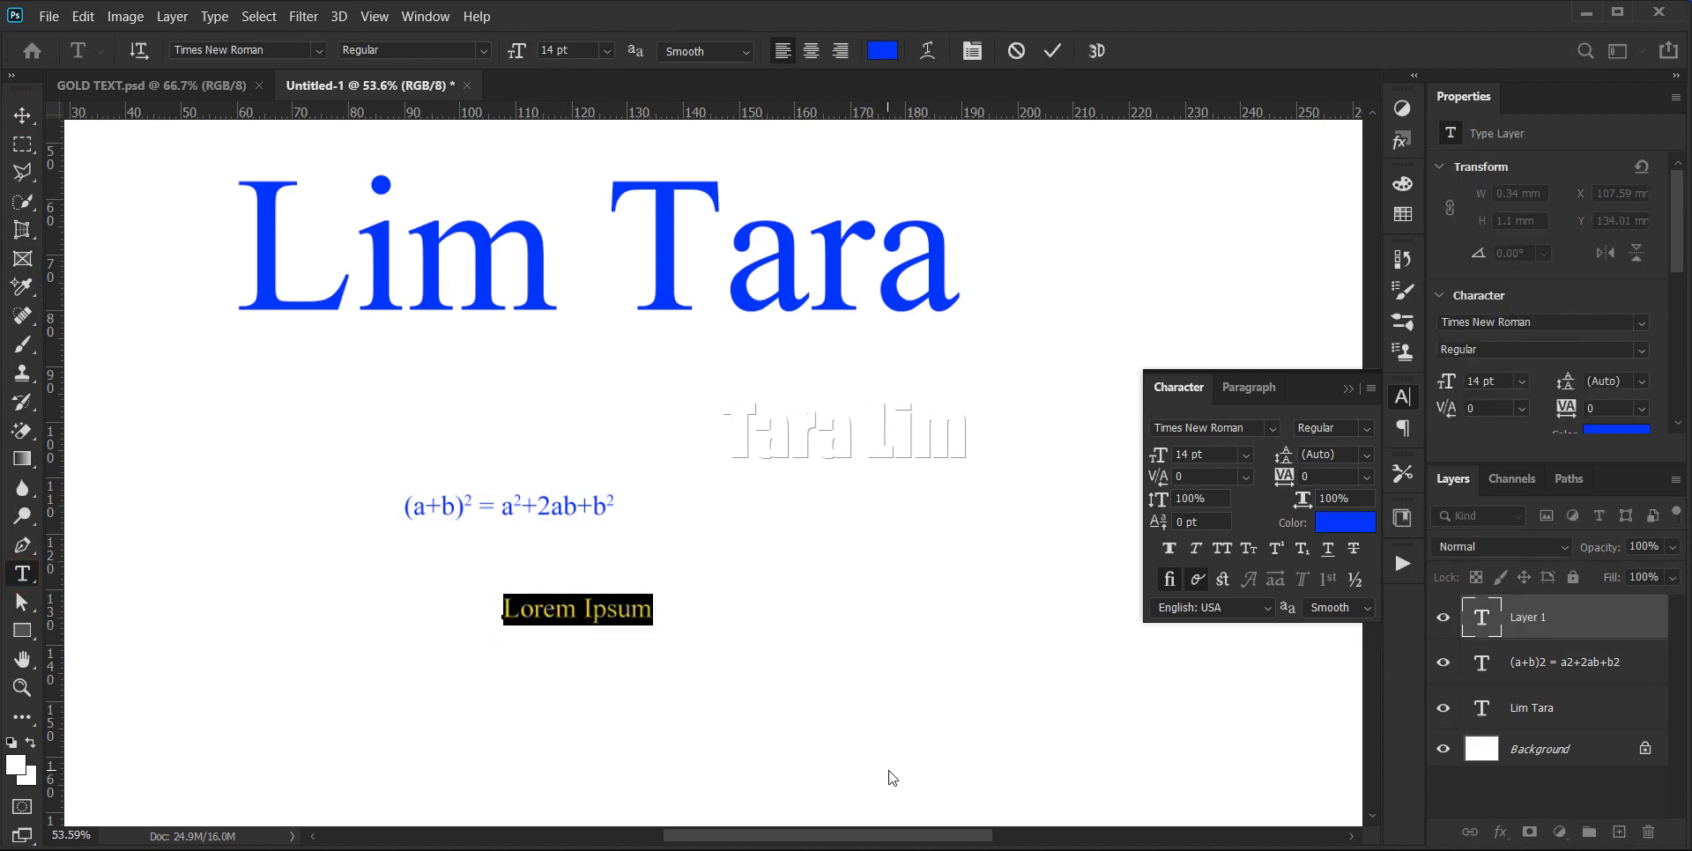
{"action": "type", "text": "H"}
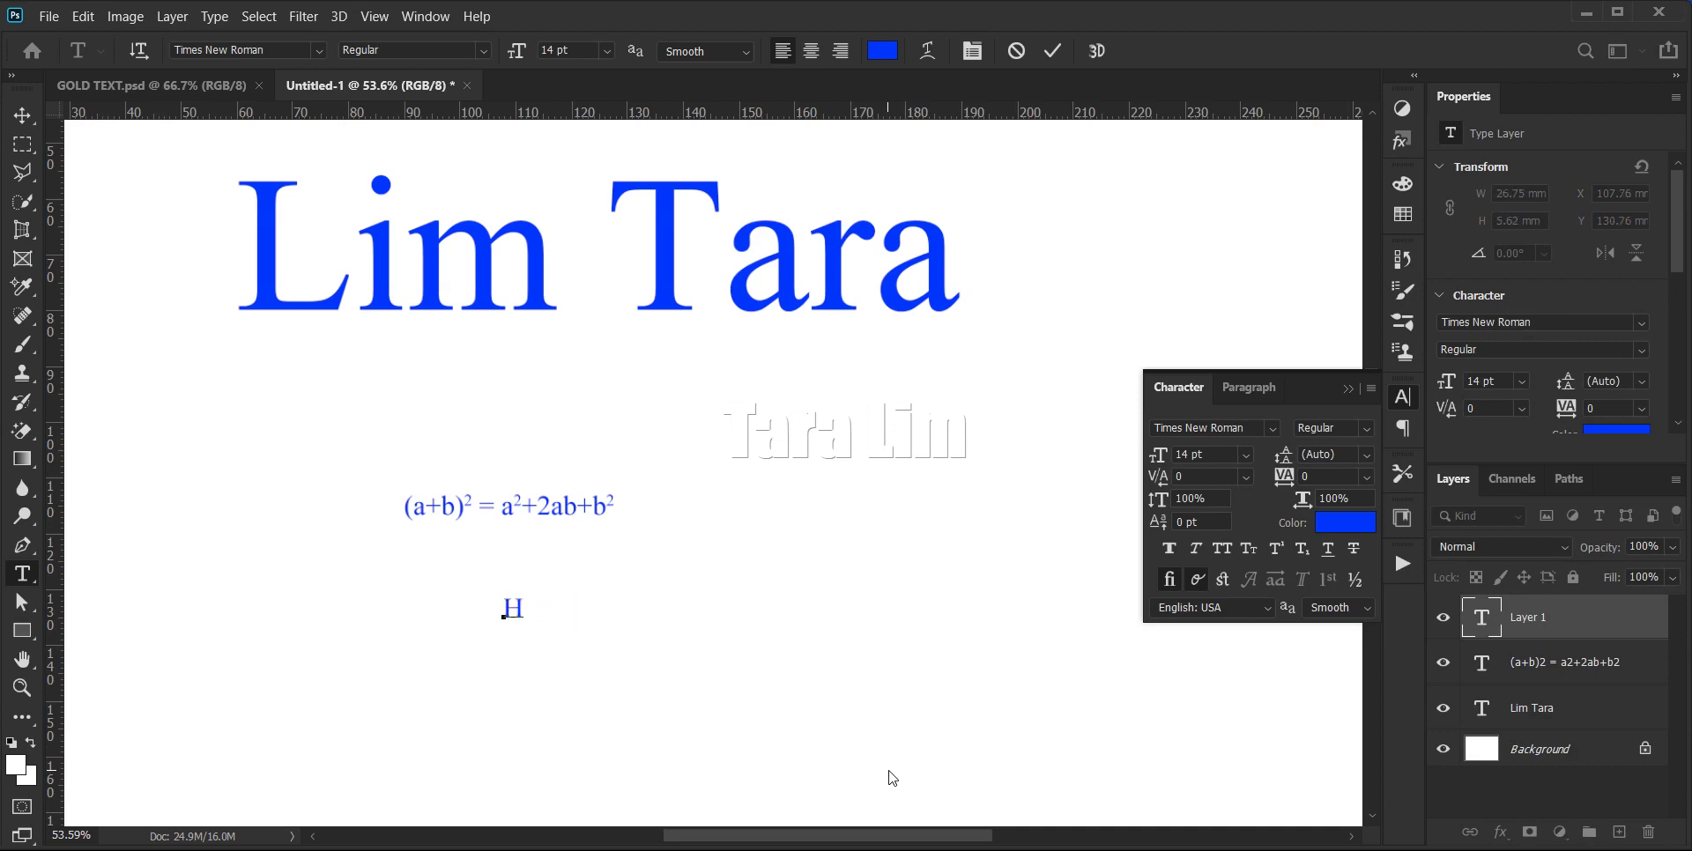
{"action": "type", "text": "2O"}
{"action": "left_click_drag", "start_coordinate": [540, 608], "coordinate": [521, 608]}
{"action": "left_click", "coordinate": [1304, 550]}
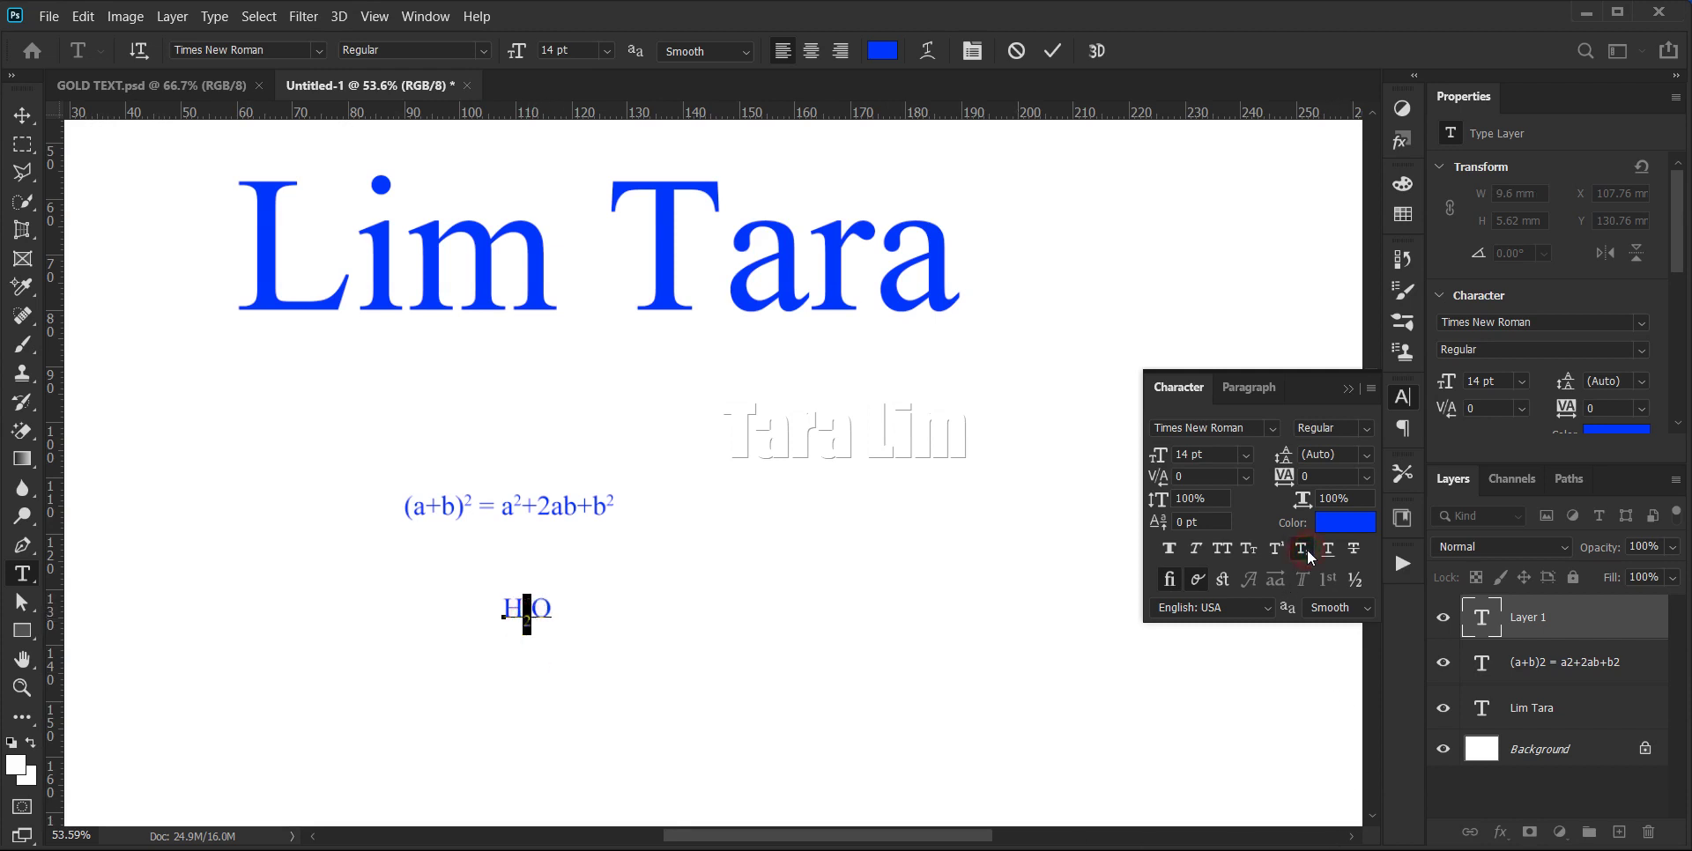
{"action": "left_click", "coordinate": [554, 625]}
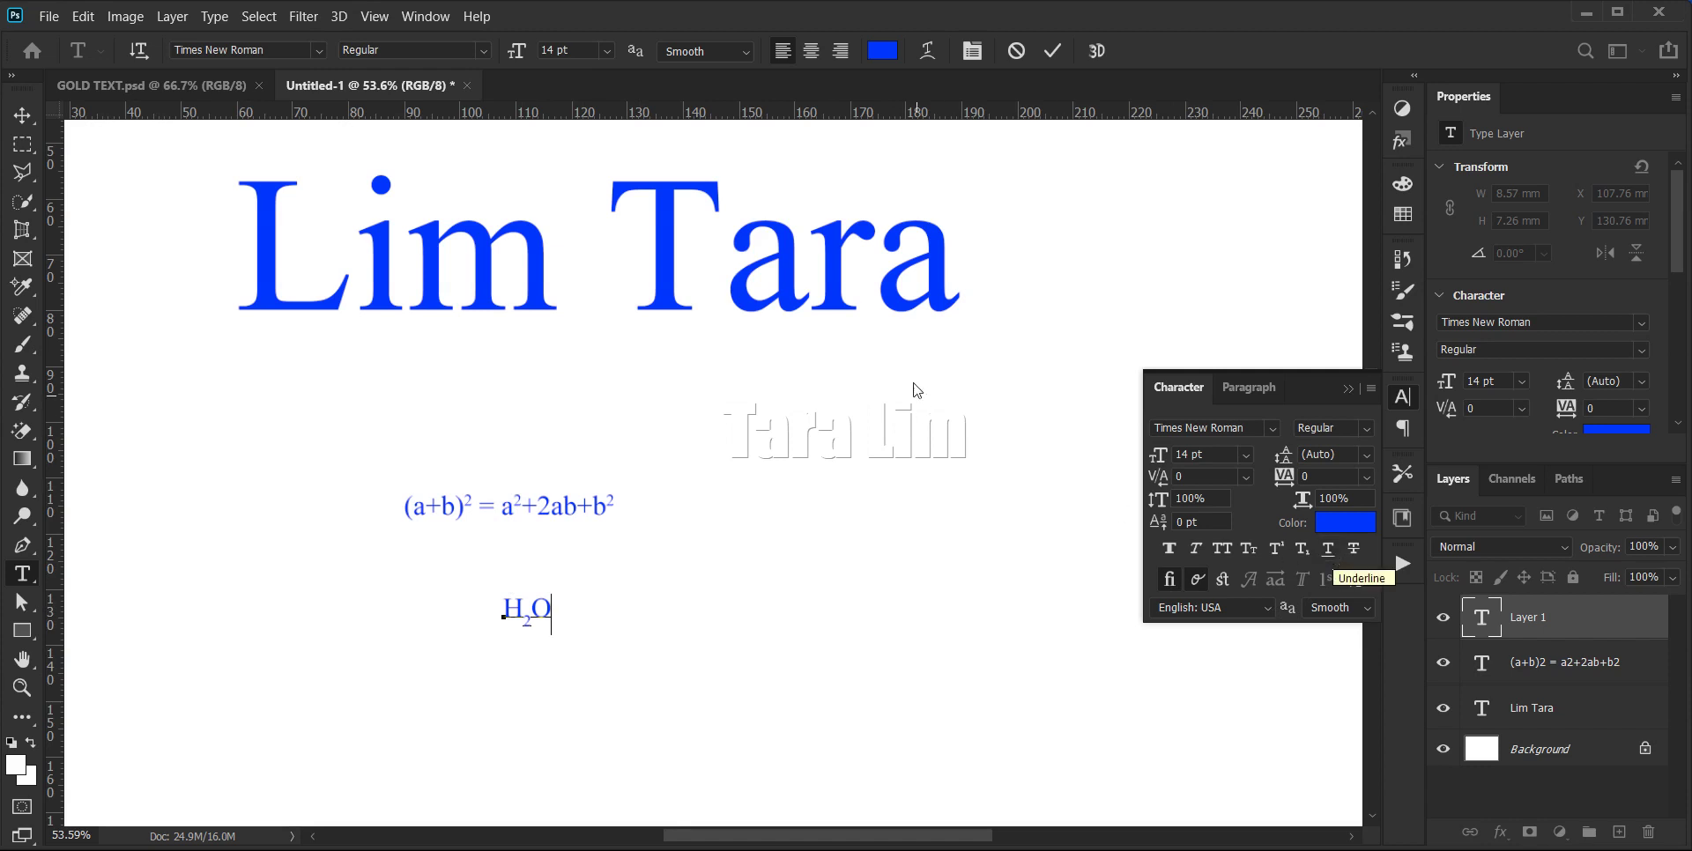
{"action": "left_click", "coordinate": [783, 246]}
{"action": "key", "text": "ctrl+a"}
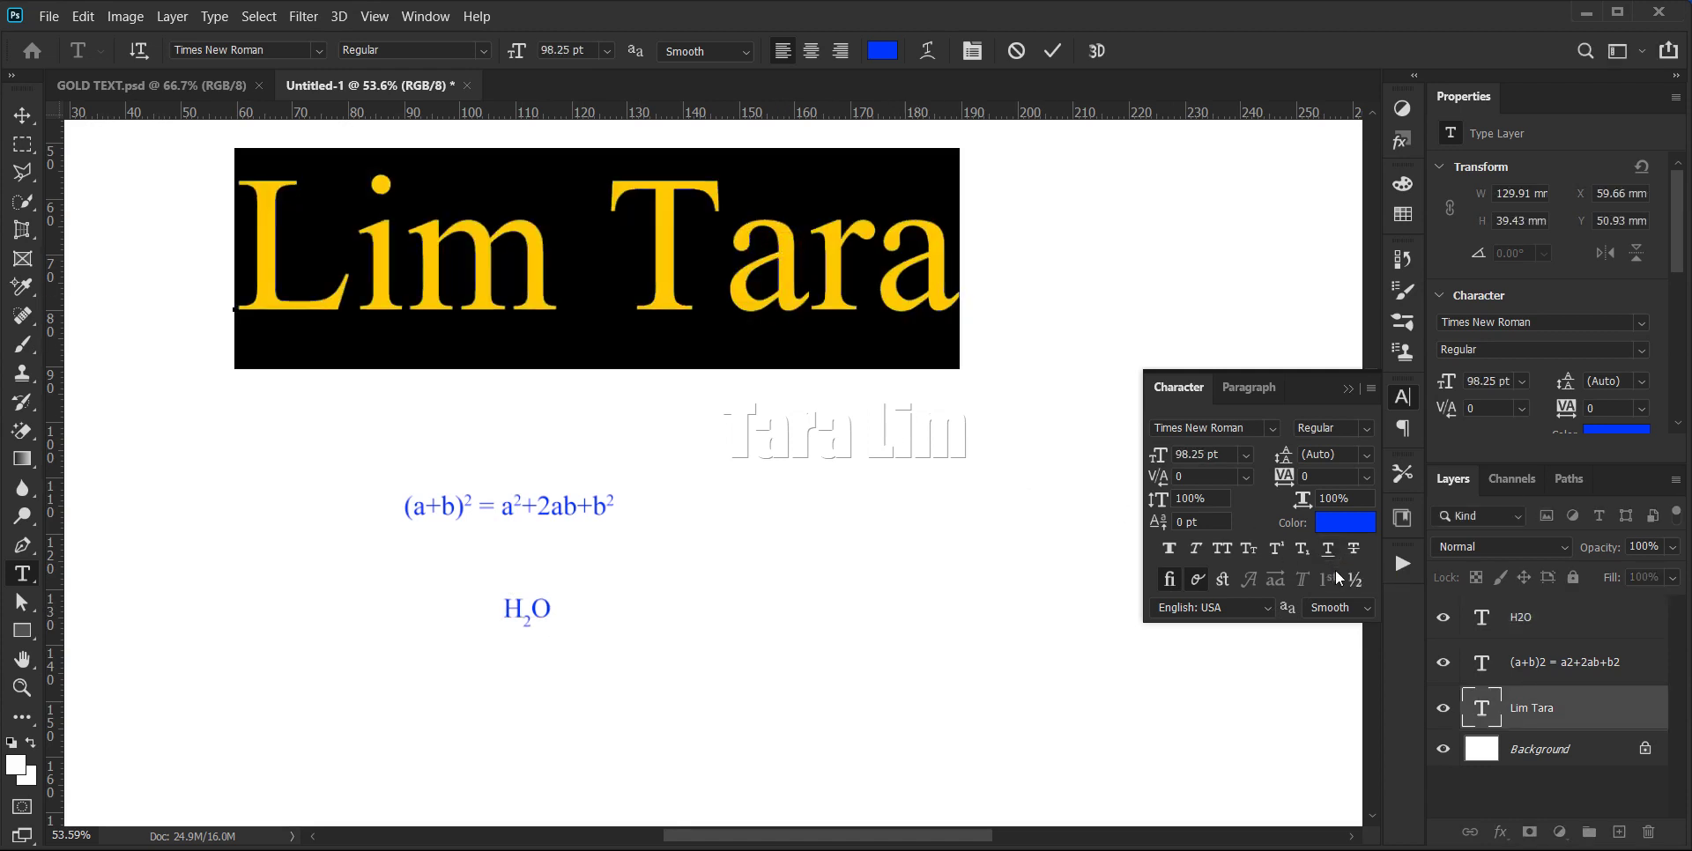
- Apply underline and strikethrough to the whole large yellow title text
{"action": "left_click", "coordinate": [1328, 548]}
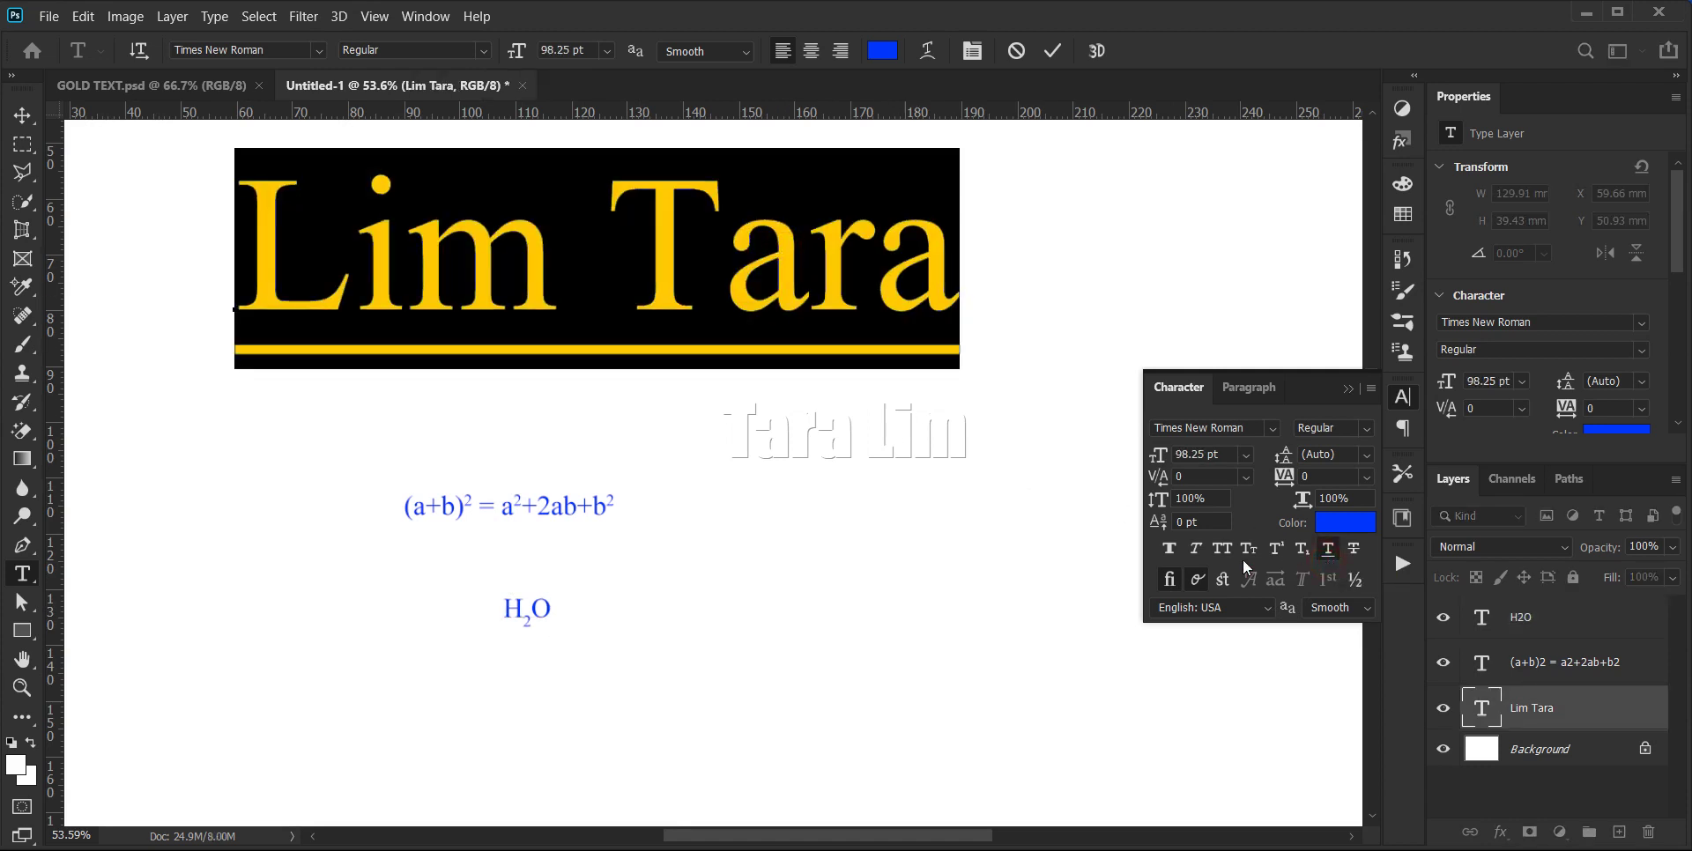
{"action": "left_click", "coordinate": [780, 333]}
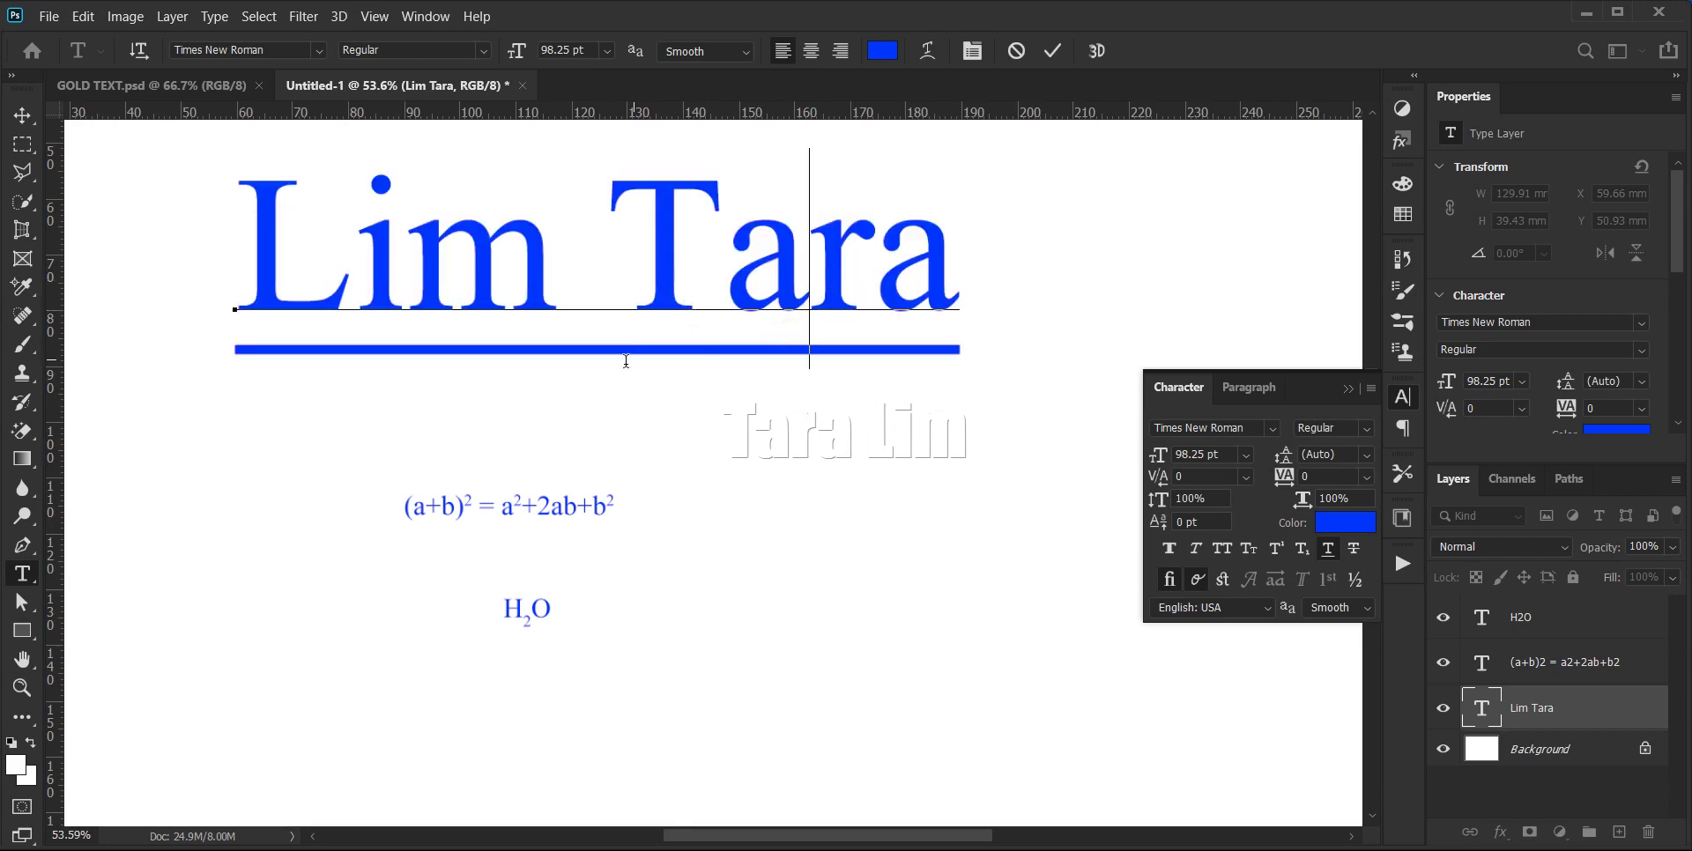
{"action": "double_click", "coordinate": [691, 280]}
{"action": "left_click", "coordinate": [691, 281]}
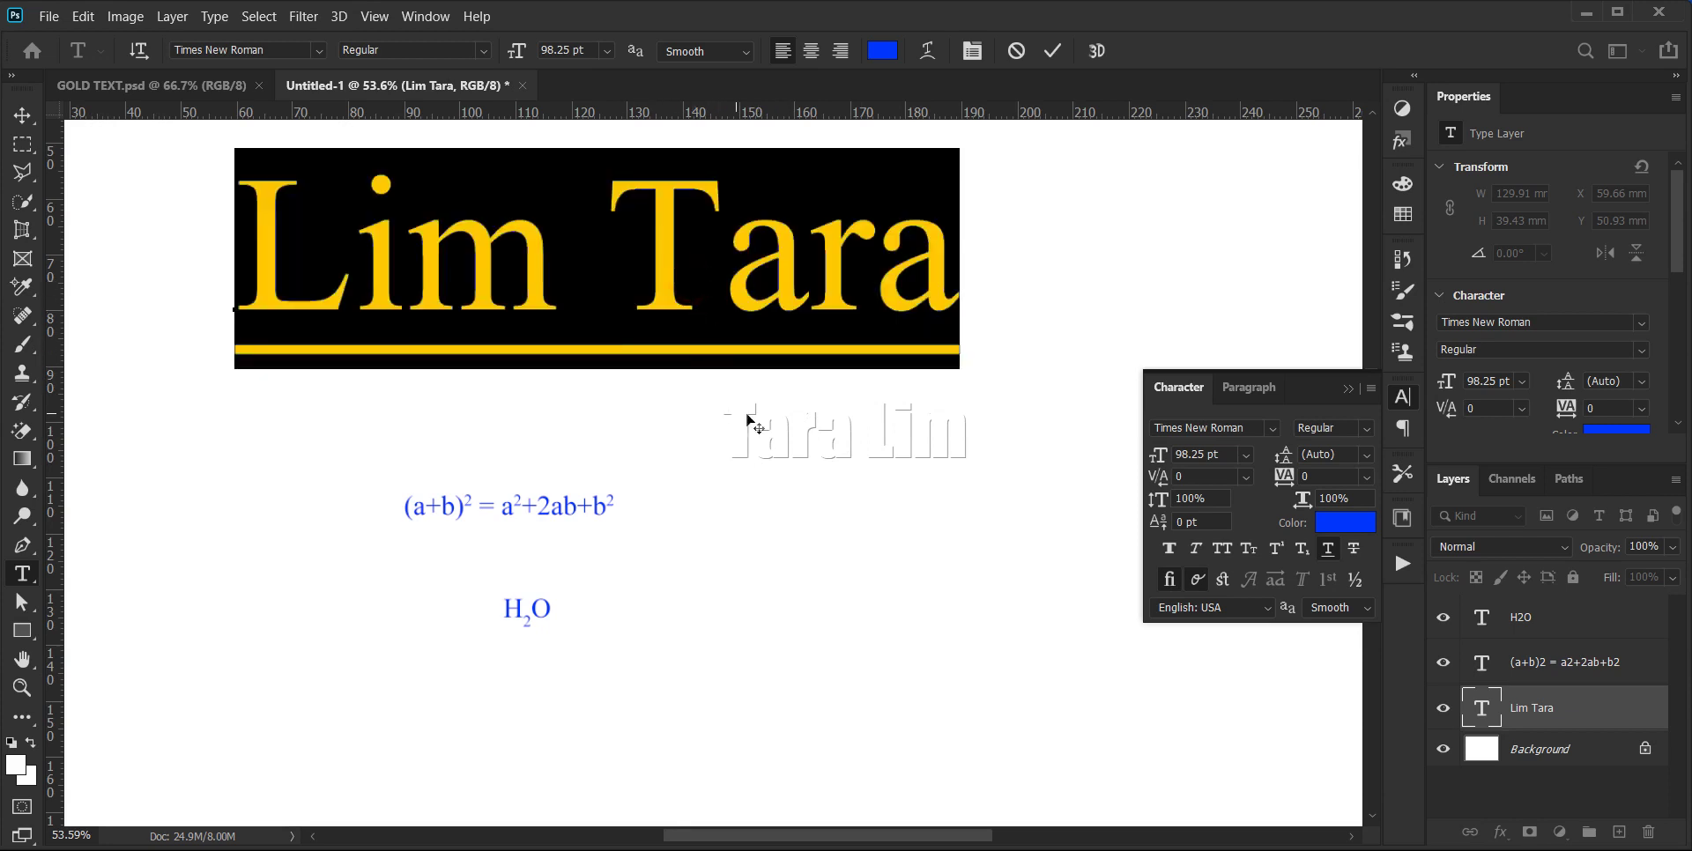
{"action": "left_click", "coordinate": [1356, 552]}
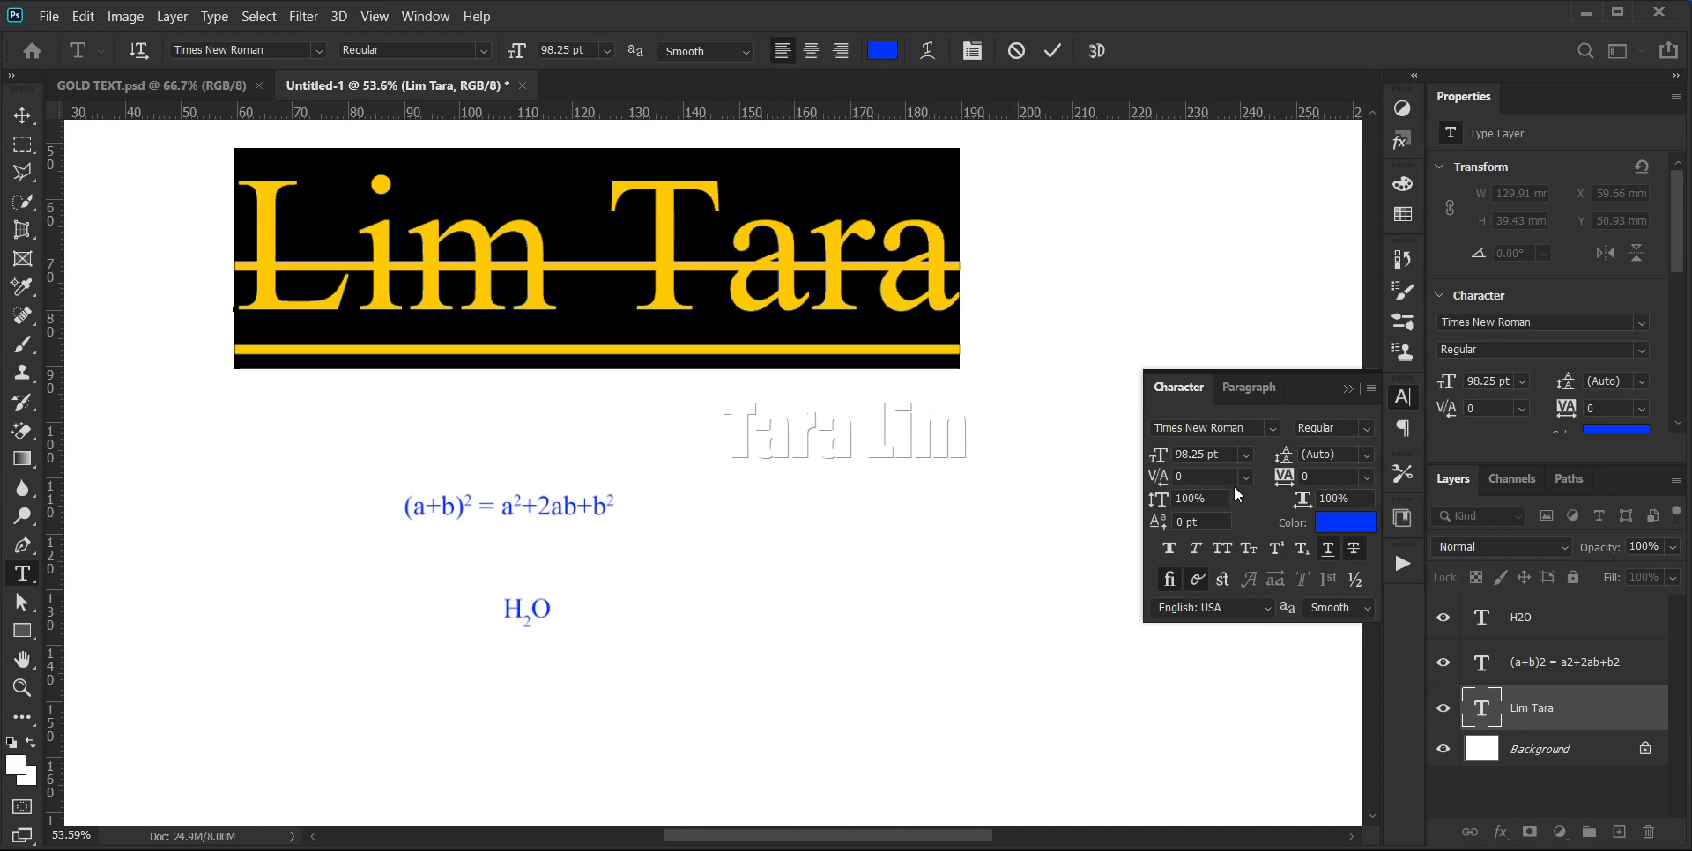
{"action": "left_click", "coordinate": [1402, 399]}
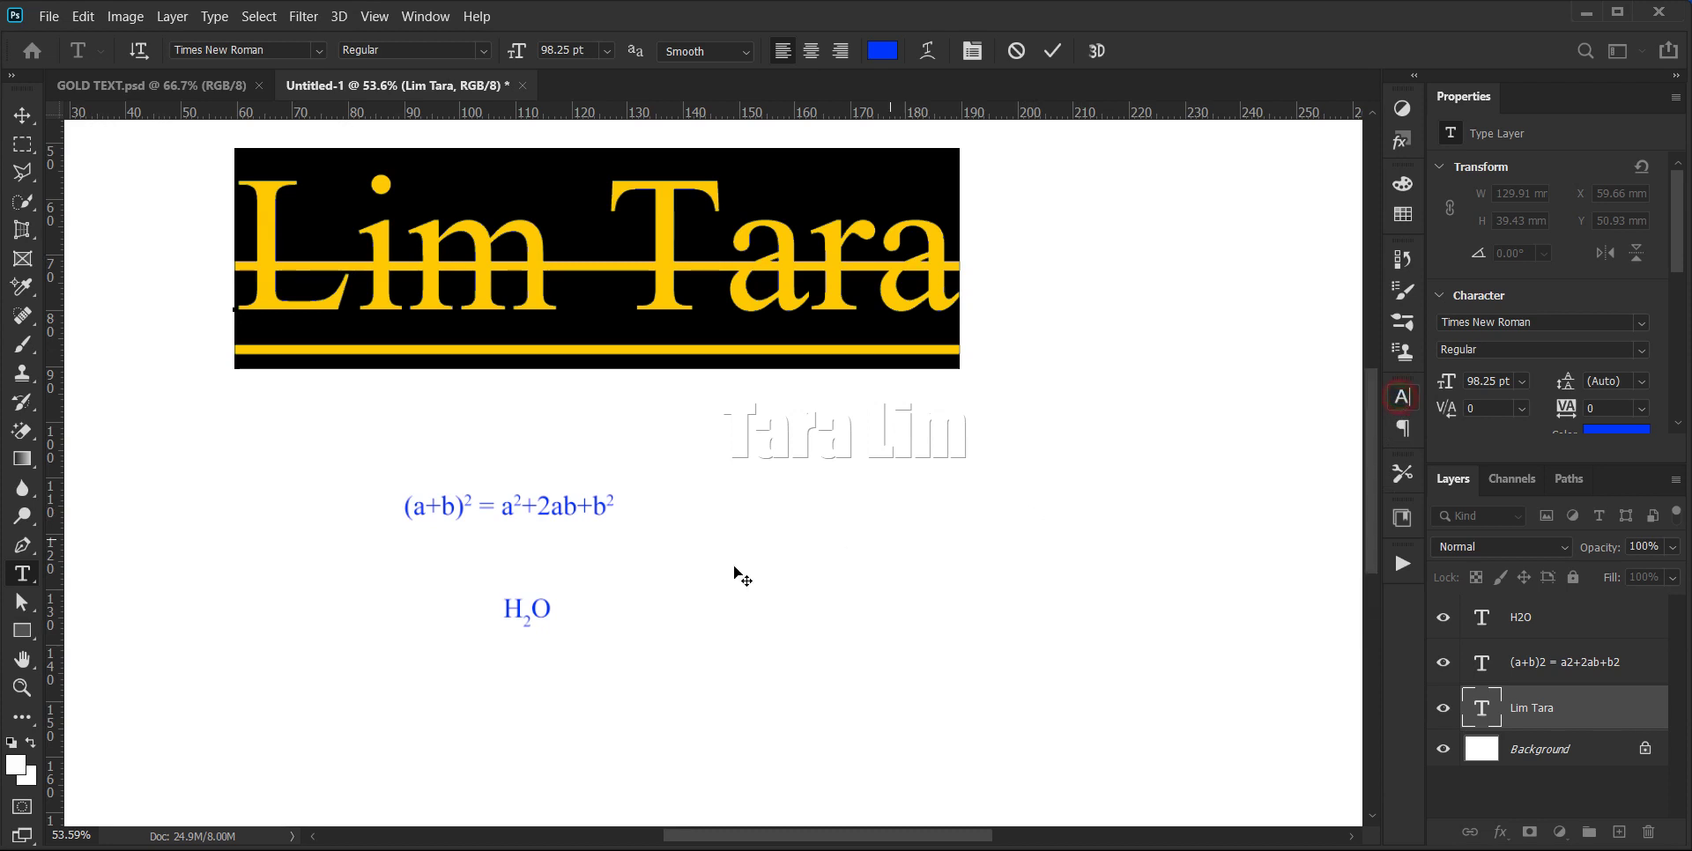
- Delete all three existing text layers from the page
{"action": "left_click", "coordinate": [22, 114]}
{"action": "scroll", "coordinate": [733, 562], "scroll_direction": "down", "scroll_amount": 3}
{"action": "scroll", "coordinate": [733, 562], "scroll_direction": "down", "scroll_amount": 1}
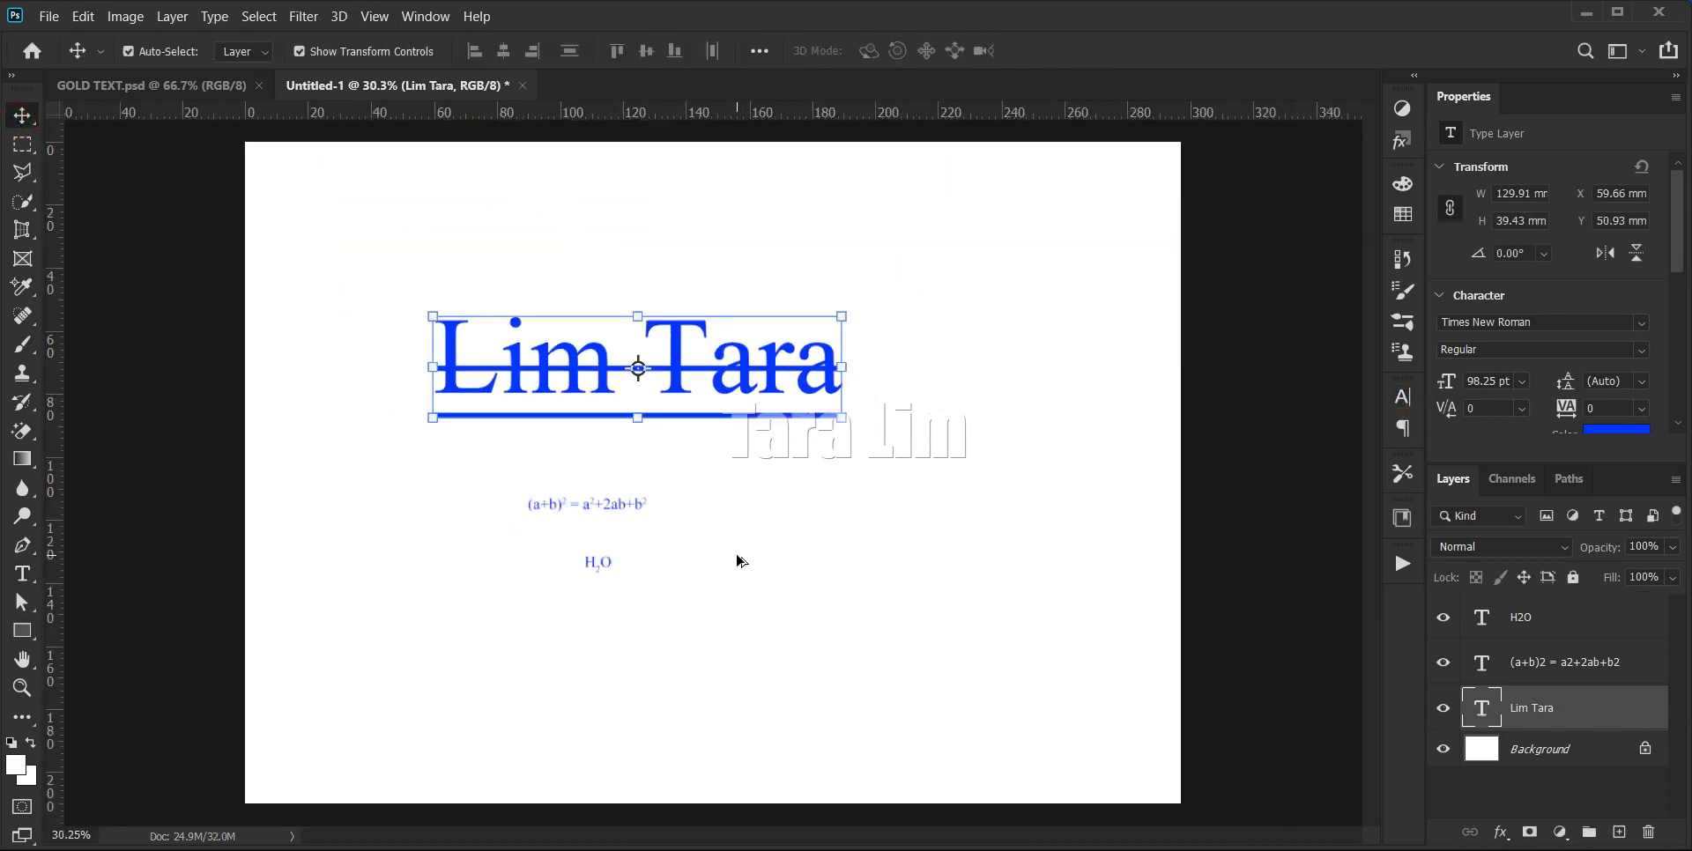
{"action": "left_click_drag", "start_coordinate": [319, 251], "coordinate": [1008, 663]}
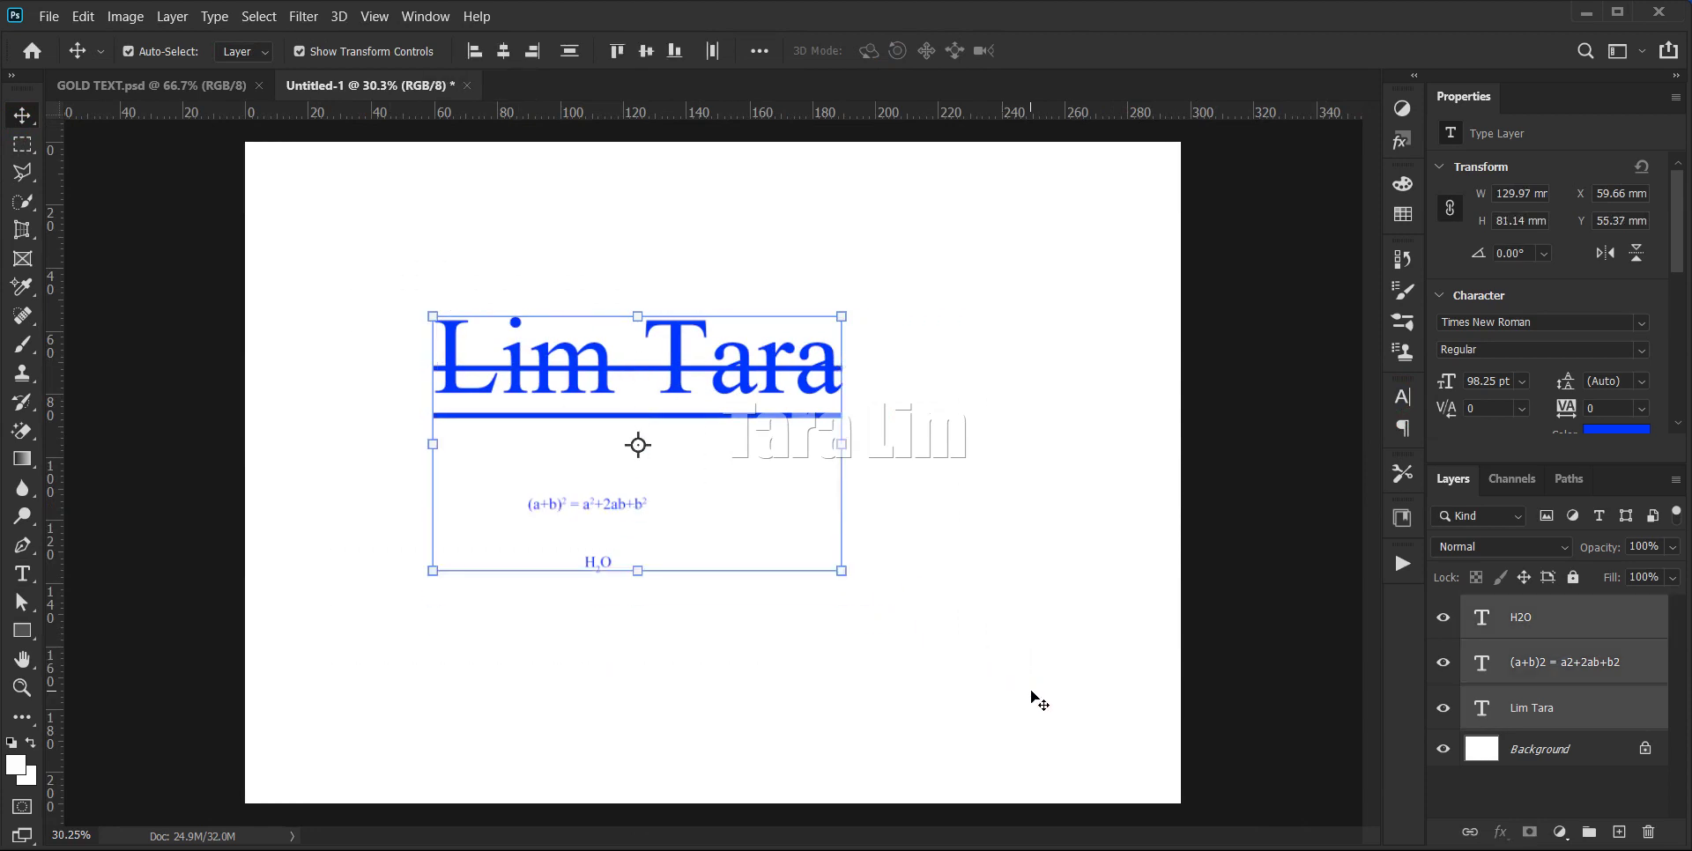
{"action": "key", "text": "Delete"}
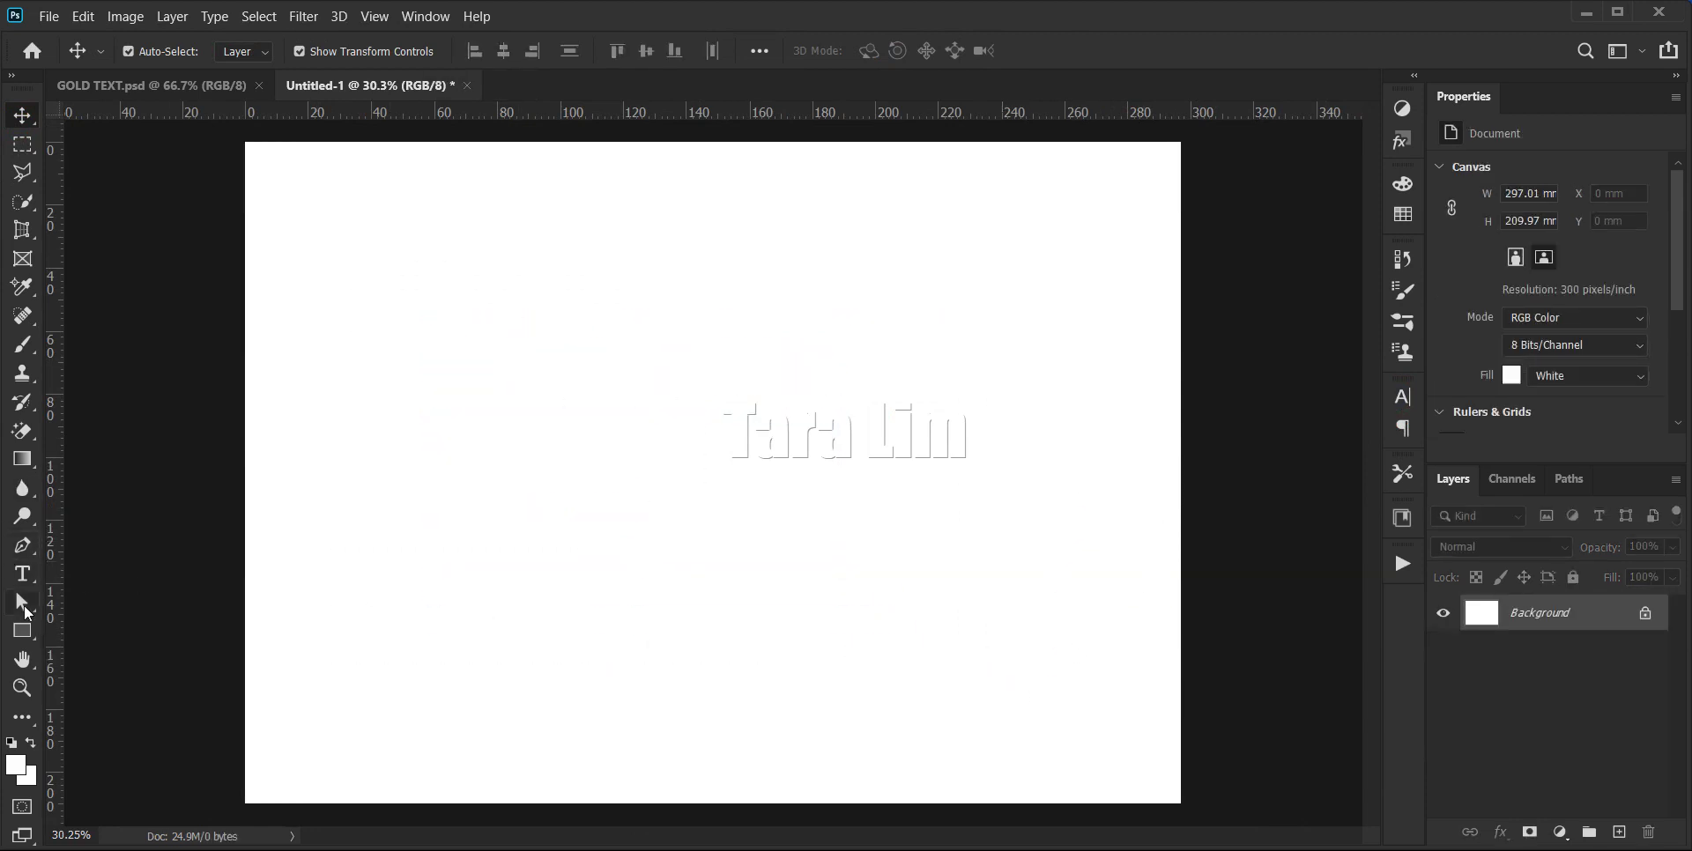
- Draw a page-wide paragraph text box with strikethrough and underline turned off
{"action": "left_click", "coordinate": [23, 573]}
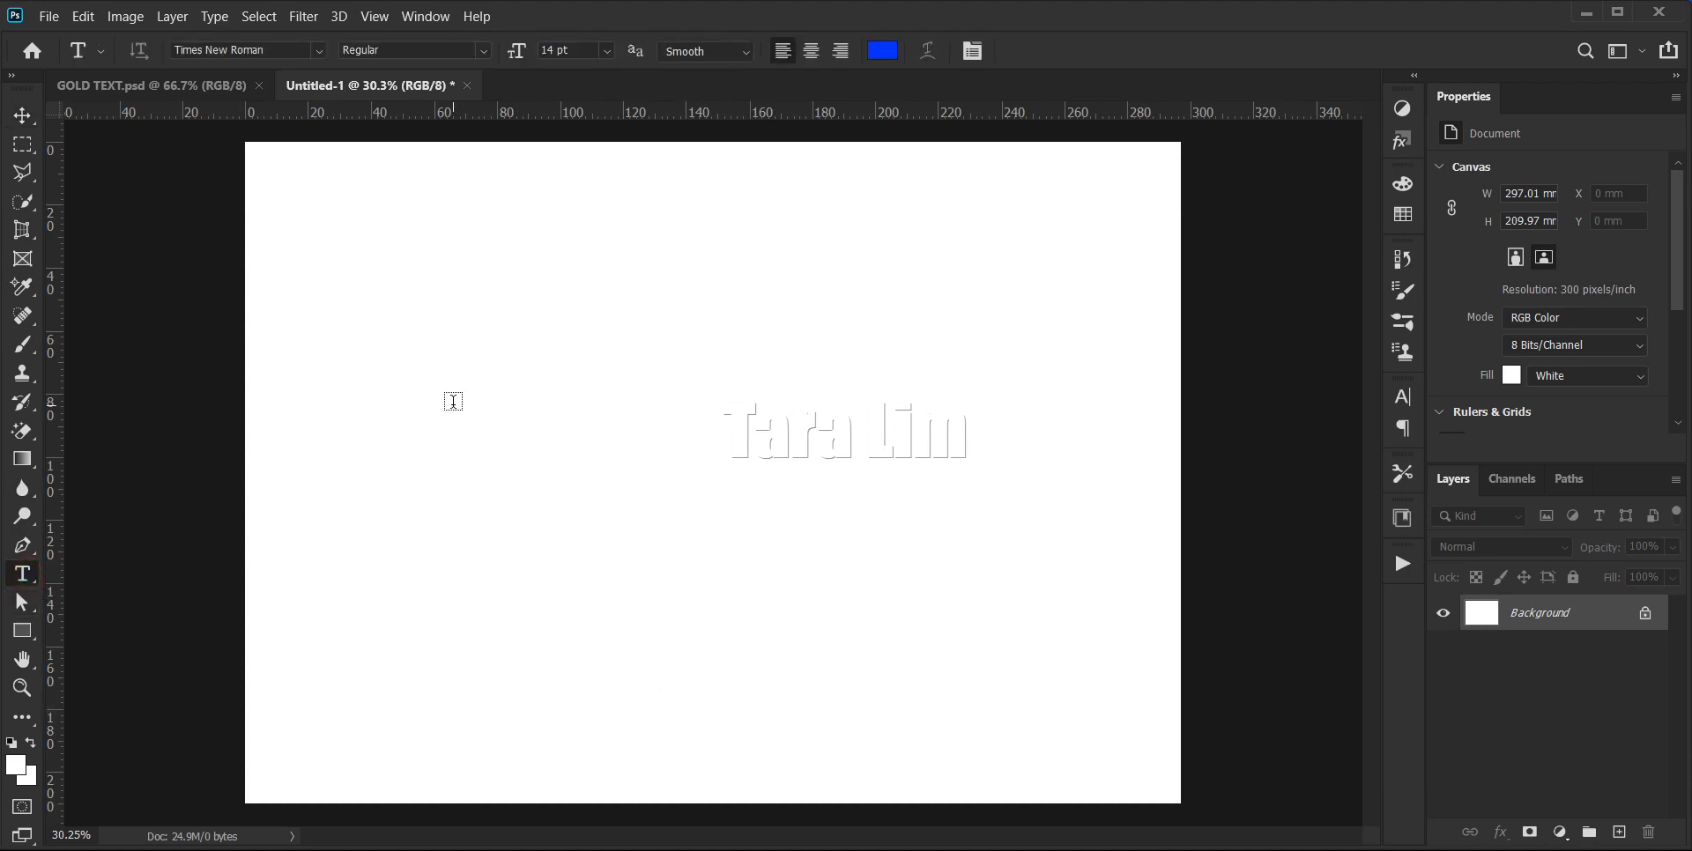
{"action": "left_click_drag", "start_coordinate": [354, 215], "coordinate": [1079, 713]}
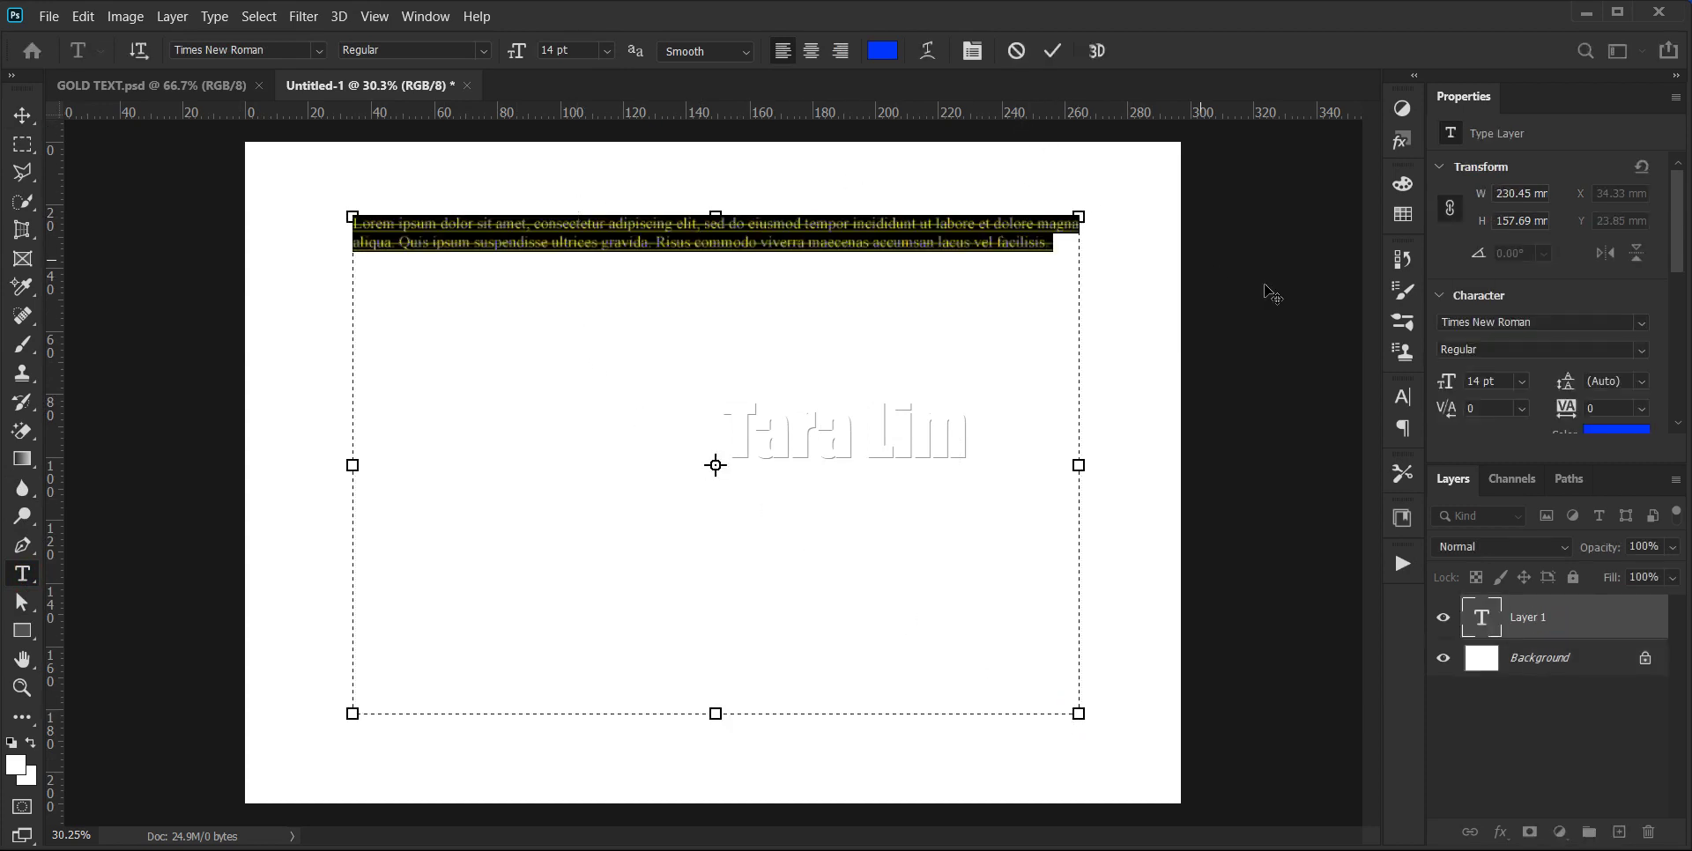
{"action": "left_click", "coordinate": [1403, 395]}
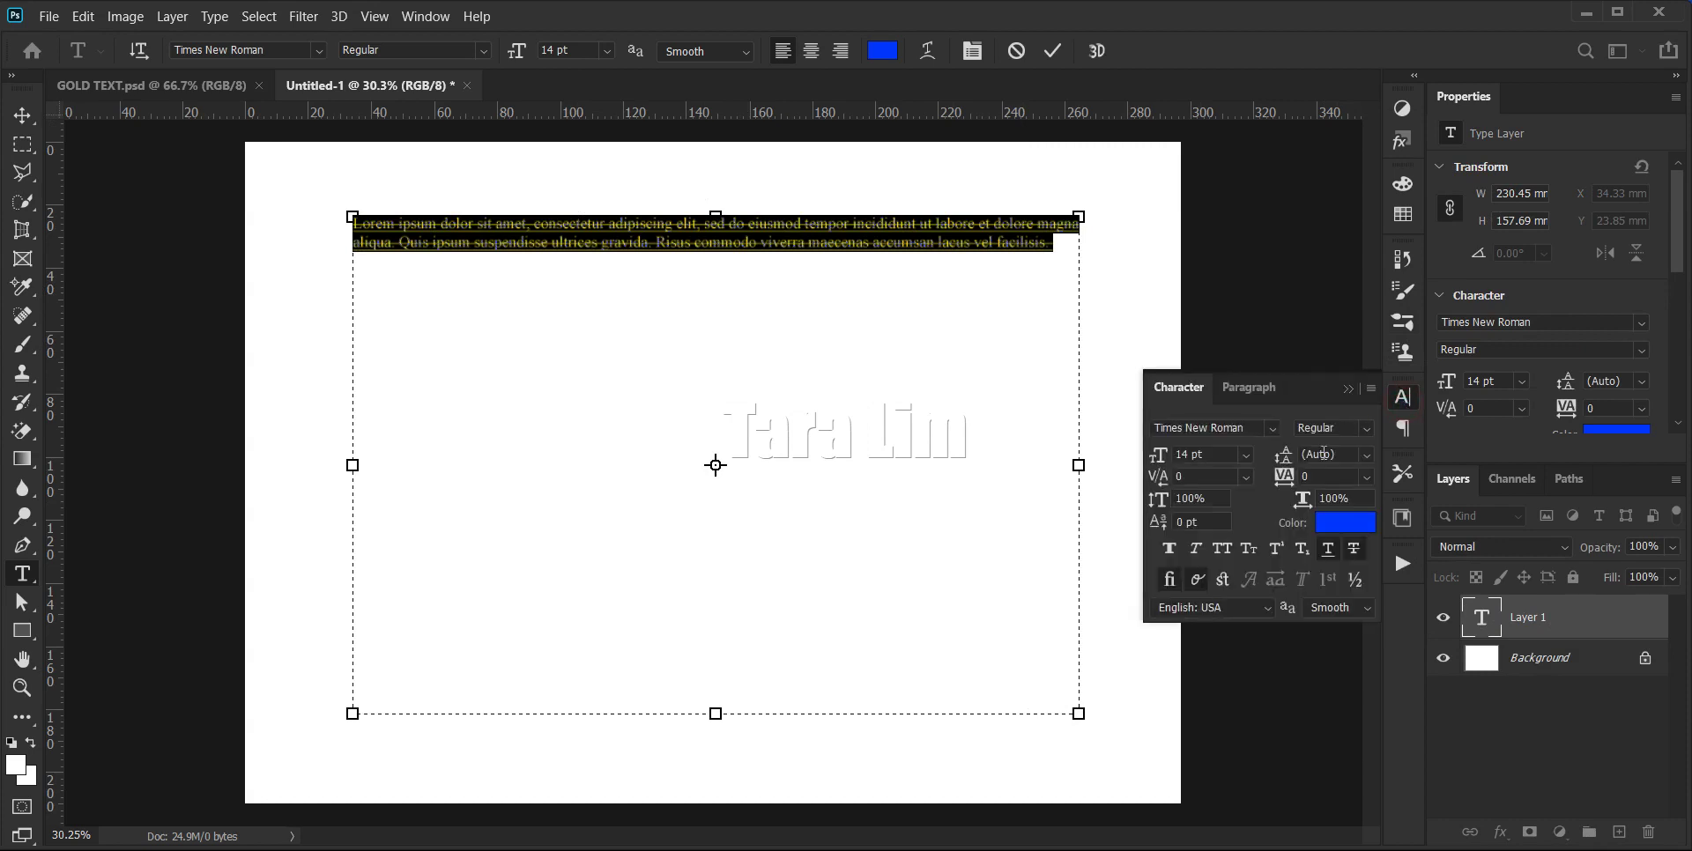
{"action": "left_click", "coordinate": [1355, 548]}
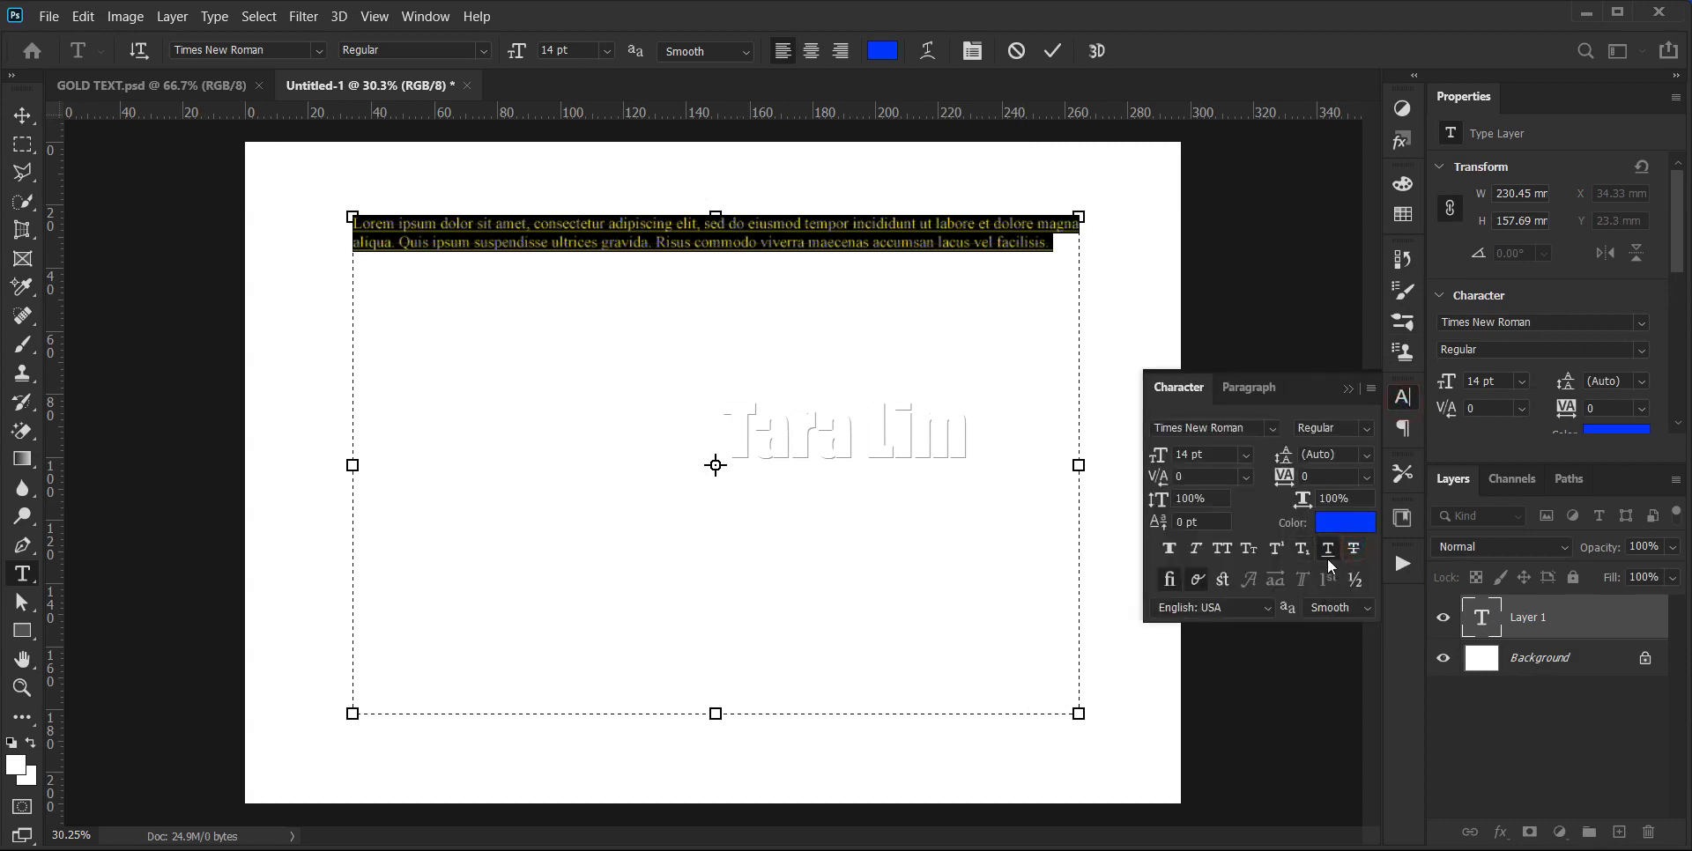
{"action": "left_click", "coordinate": [1402, 396]}
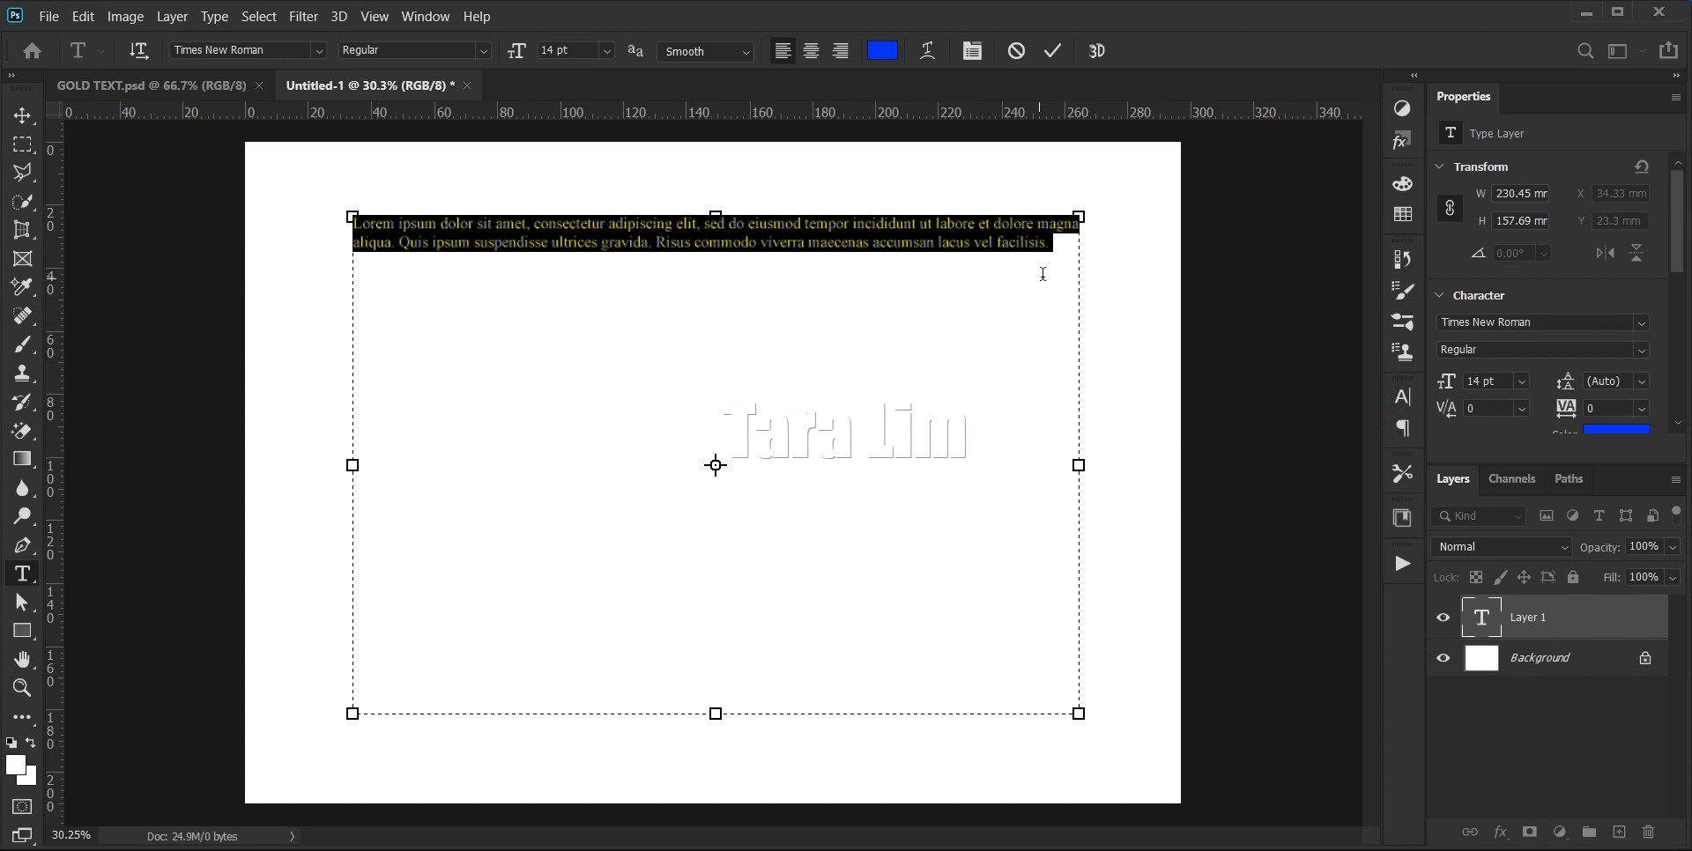
{"action": "left_click", "coordinate": [1058, 255]}
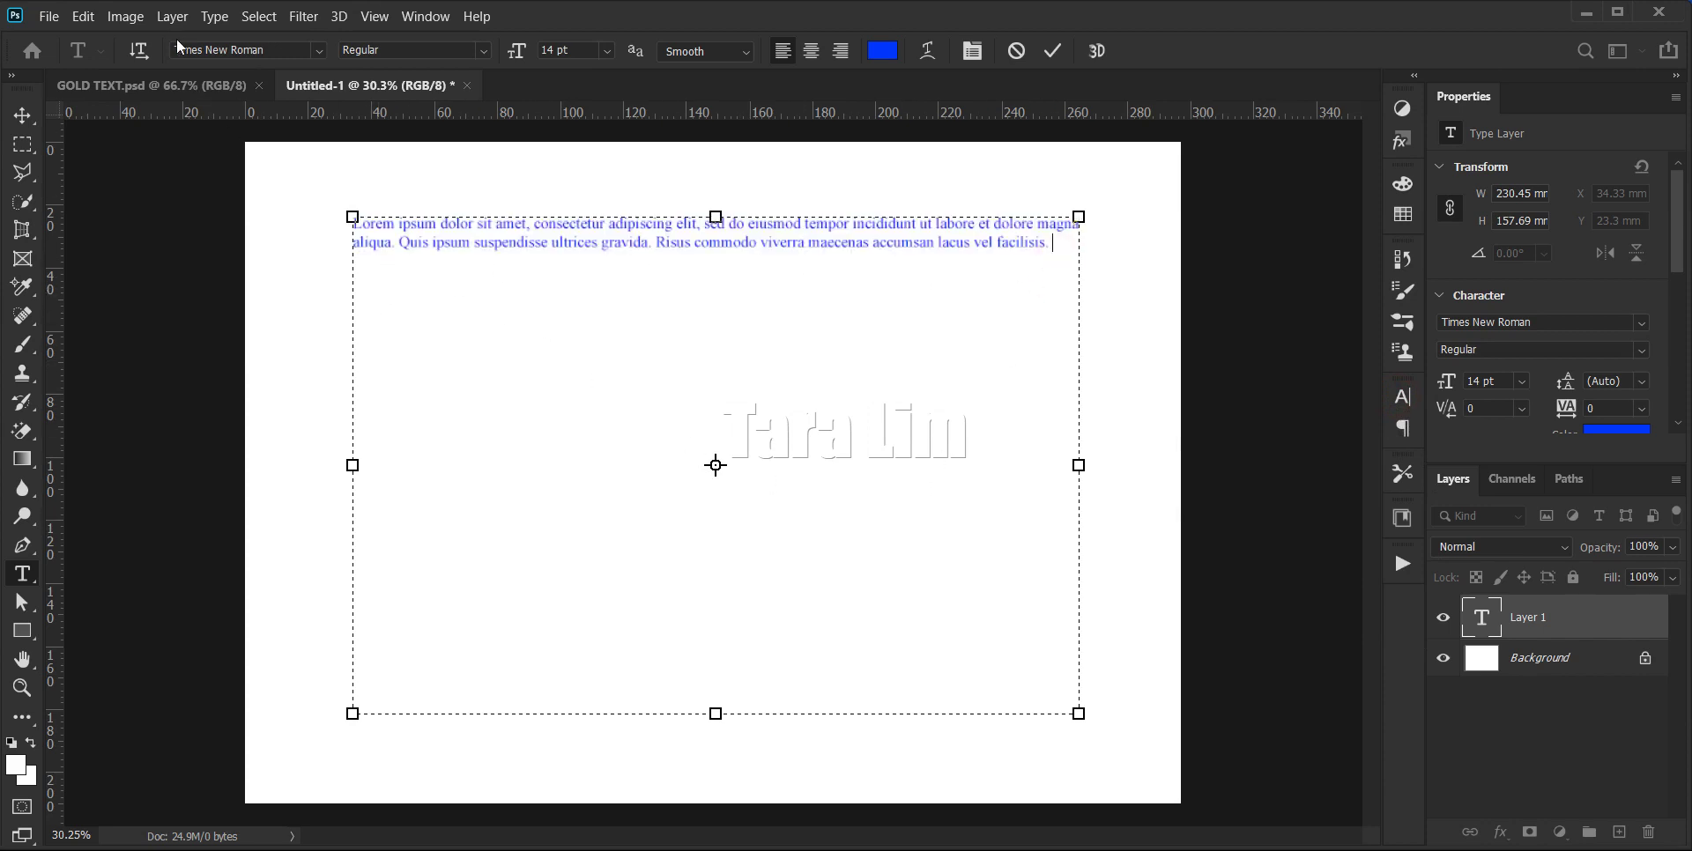
{"action": "left_click", "coordinate": [214, 17]}
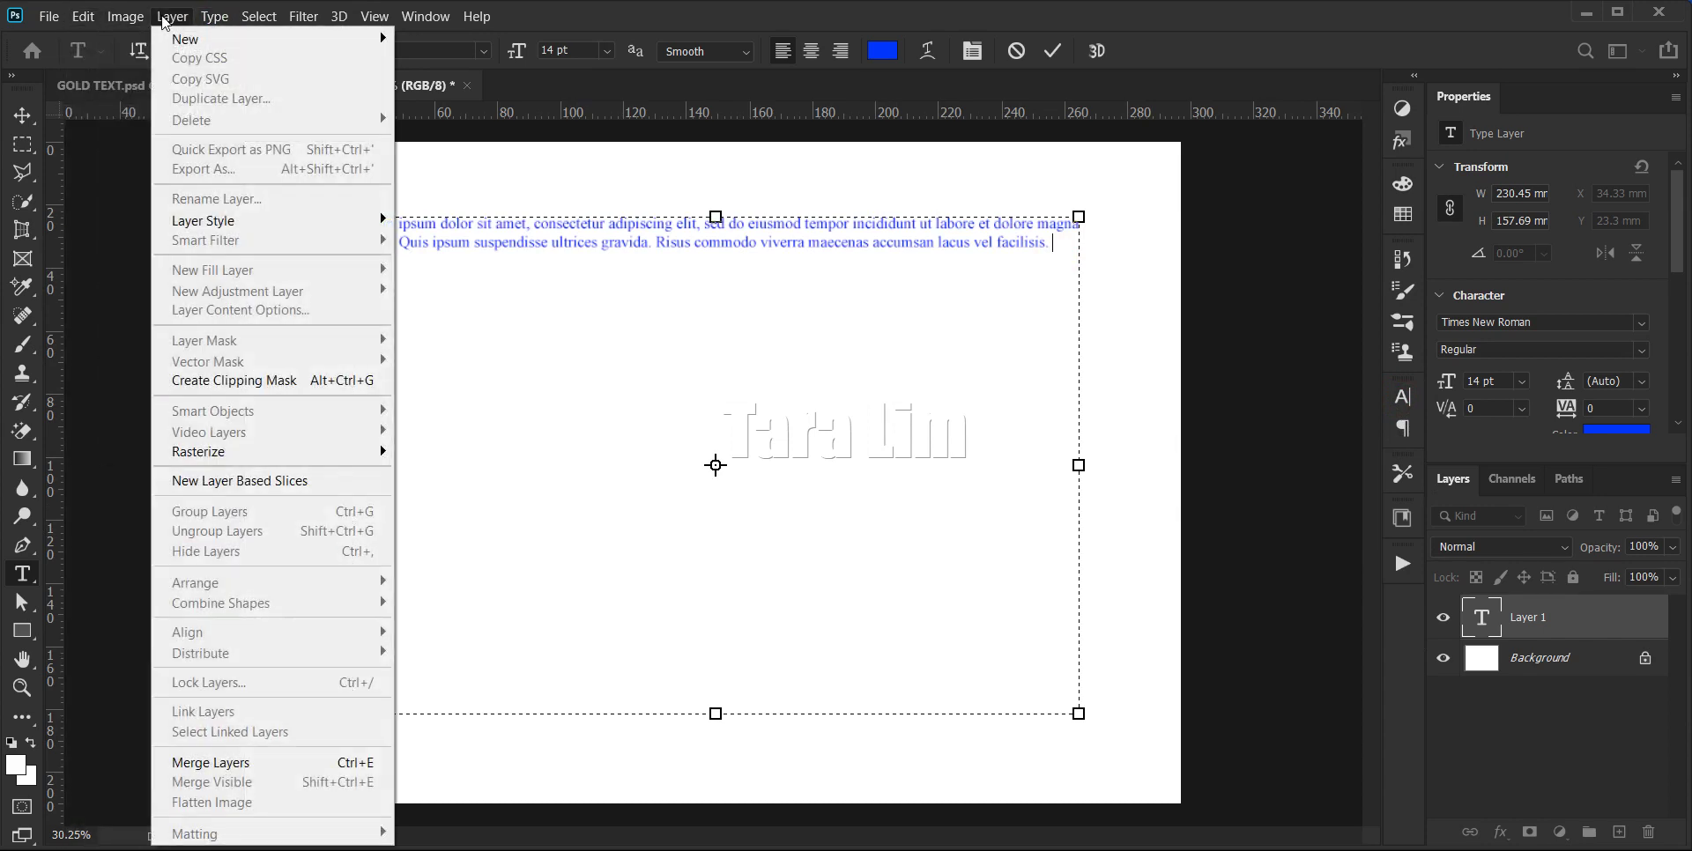
{"action": "left_click", "coordinate": [1010, 280]}
- Recolour the paragraph text from blue to black (000000)
{"action": "mouse_move", "coordinate": [1065, 253]}
{"action": "left_mouse_down"}
{"action": "mouse_move", "coordinate": [421, 269]}
{"action": "mouse_move", "coordinate": [347, 219]}
{"action": "left_mouse_up"}
{"action": "key", "text": "ctrl+c"}
{"action": "left_click", "coordinate": [883, 51]}
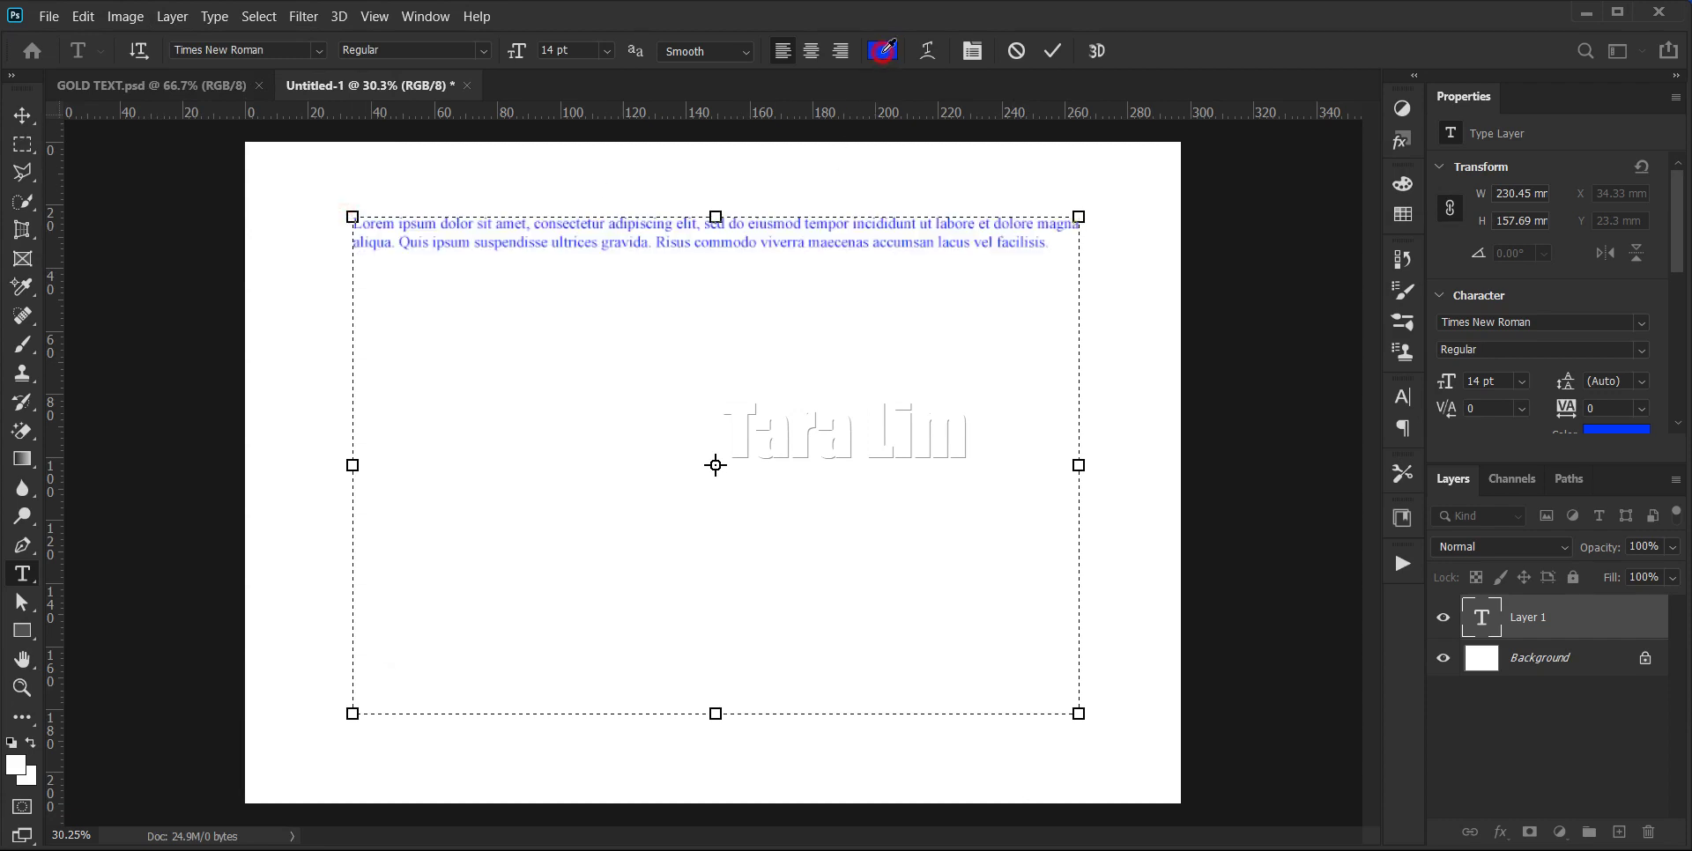
{"action": "type", "text": "000000"}
{"action": "left_click", "coordinate": [848, 288]}
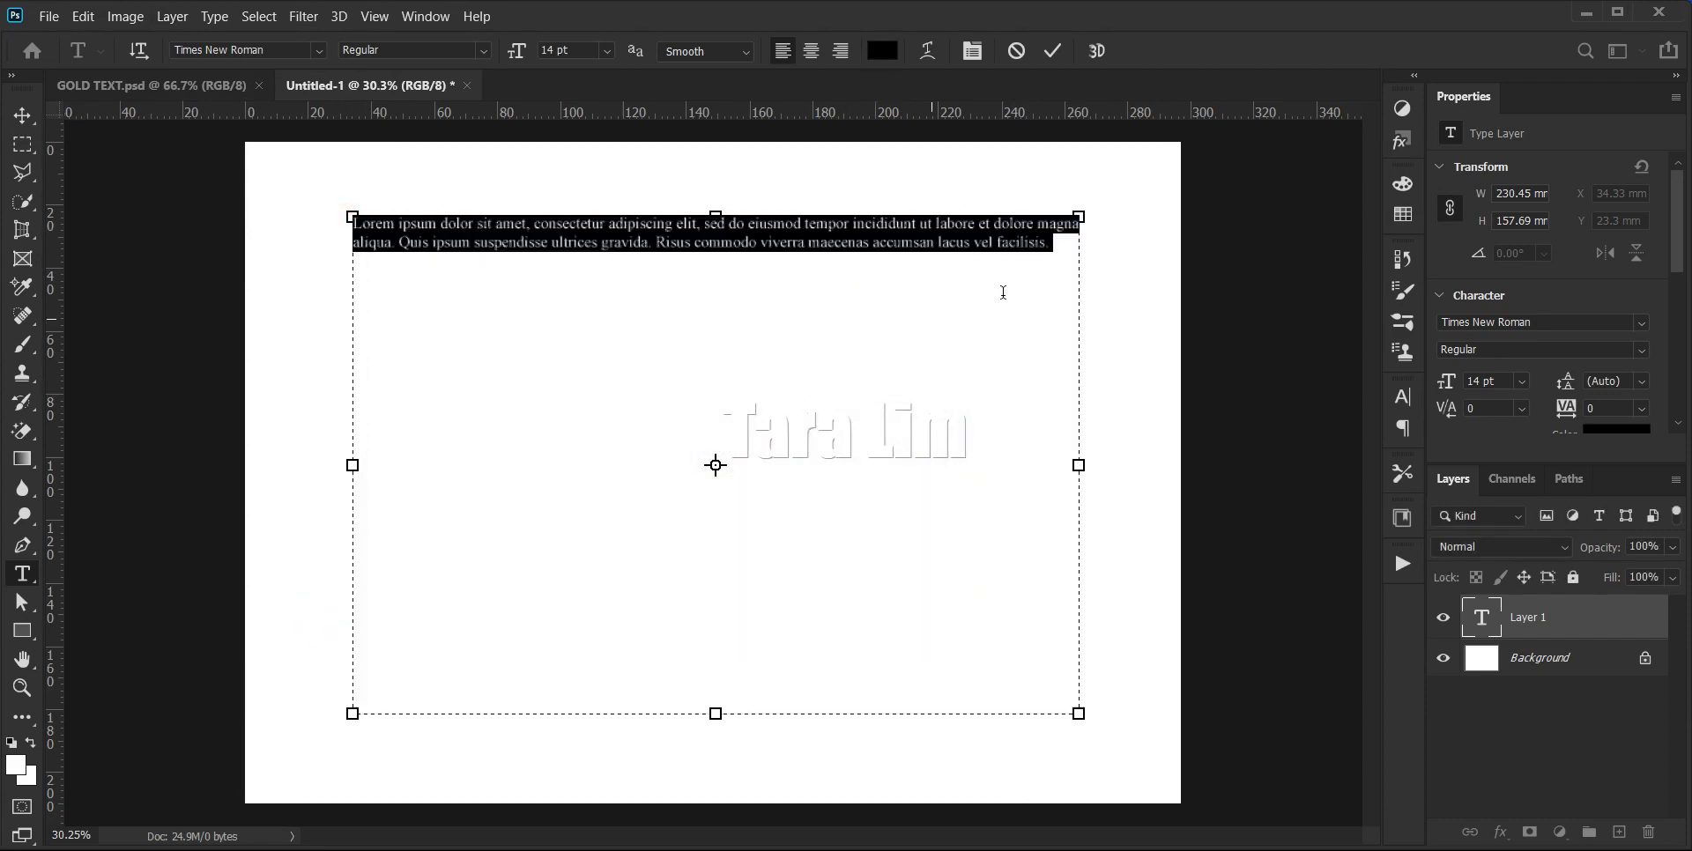
{"action": "left_click", "coordinate": [1058, 246]}
- Fill the text box with repeated pasted copies of the Lorem ipsum lines
{"action": "key", "text": "Return"}
{"action": "key", "text": "ctrl+v"}
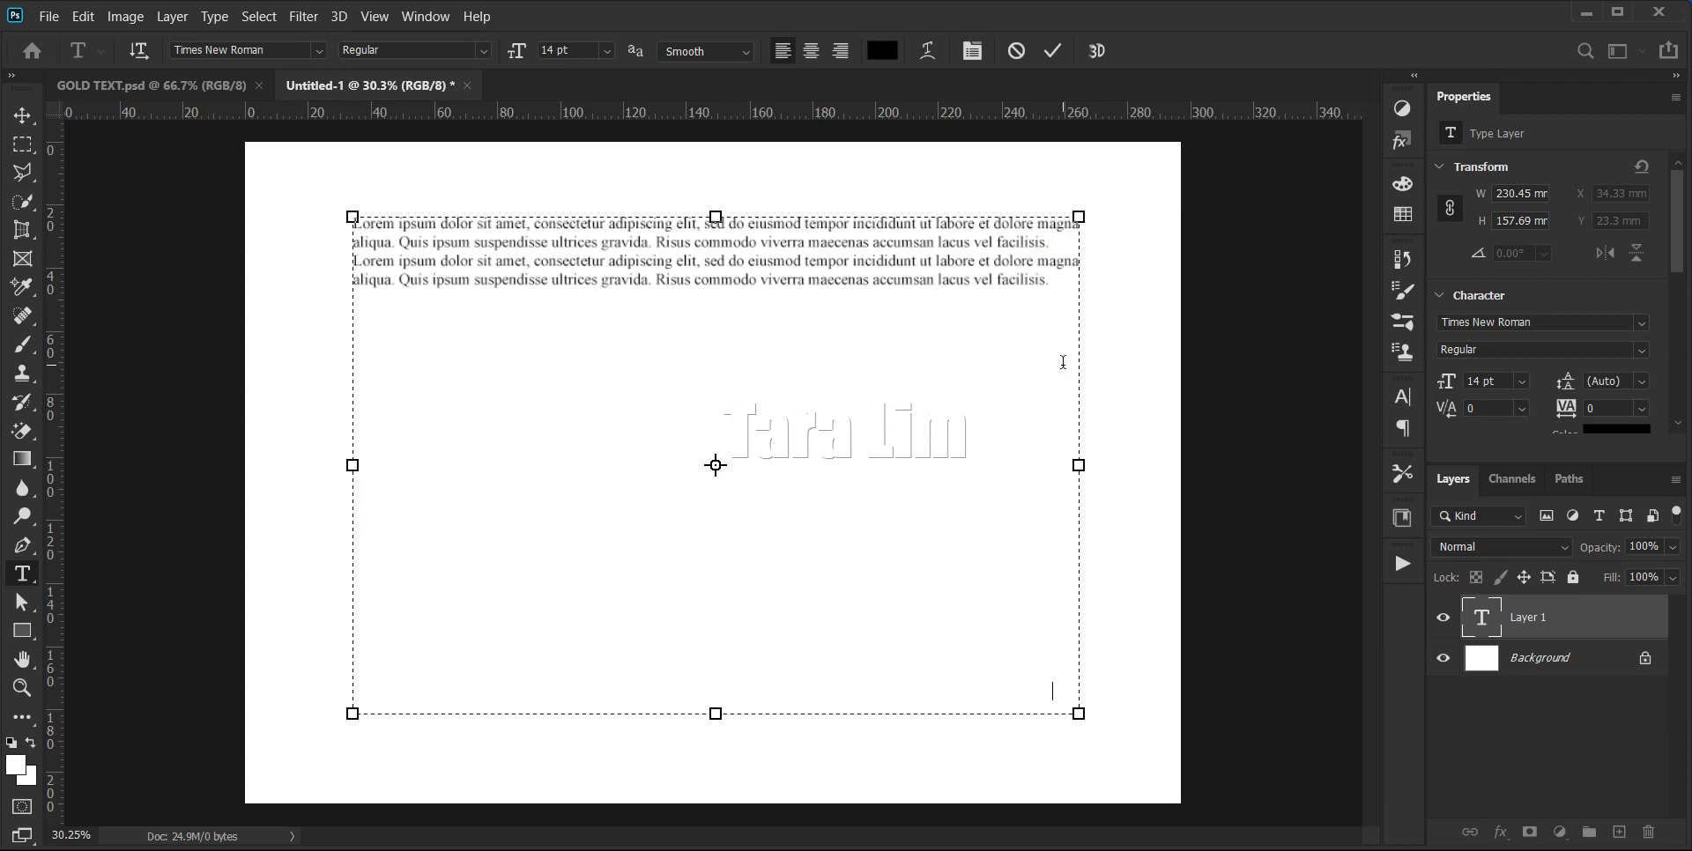
{"action": "key", "text": "ctrl+v"}
{"action": "key", "text": "ctrl+v"}
{"action": "key", "text": "ctrl+v"}
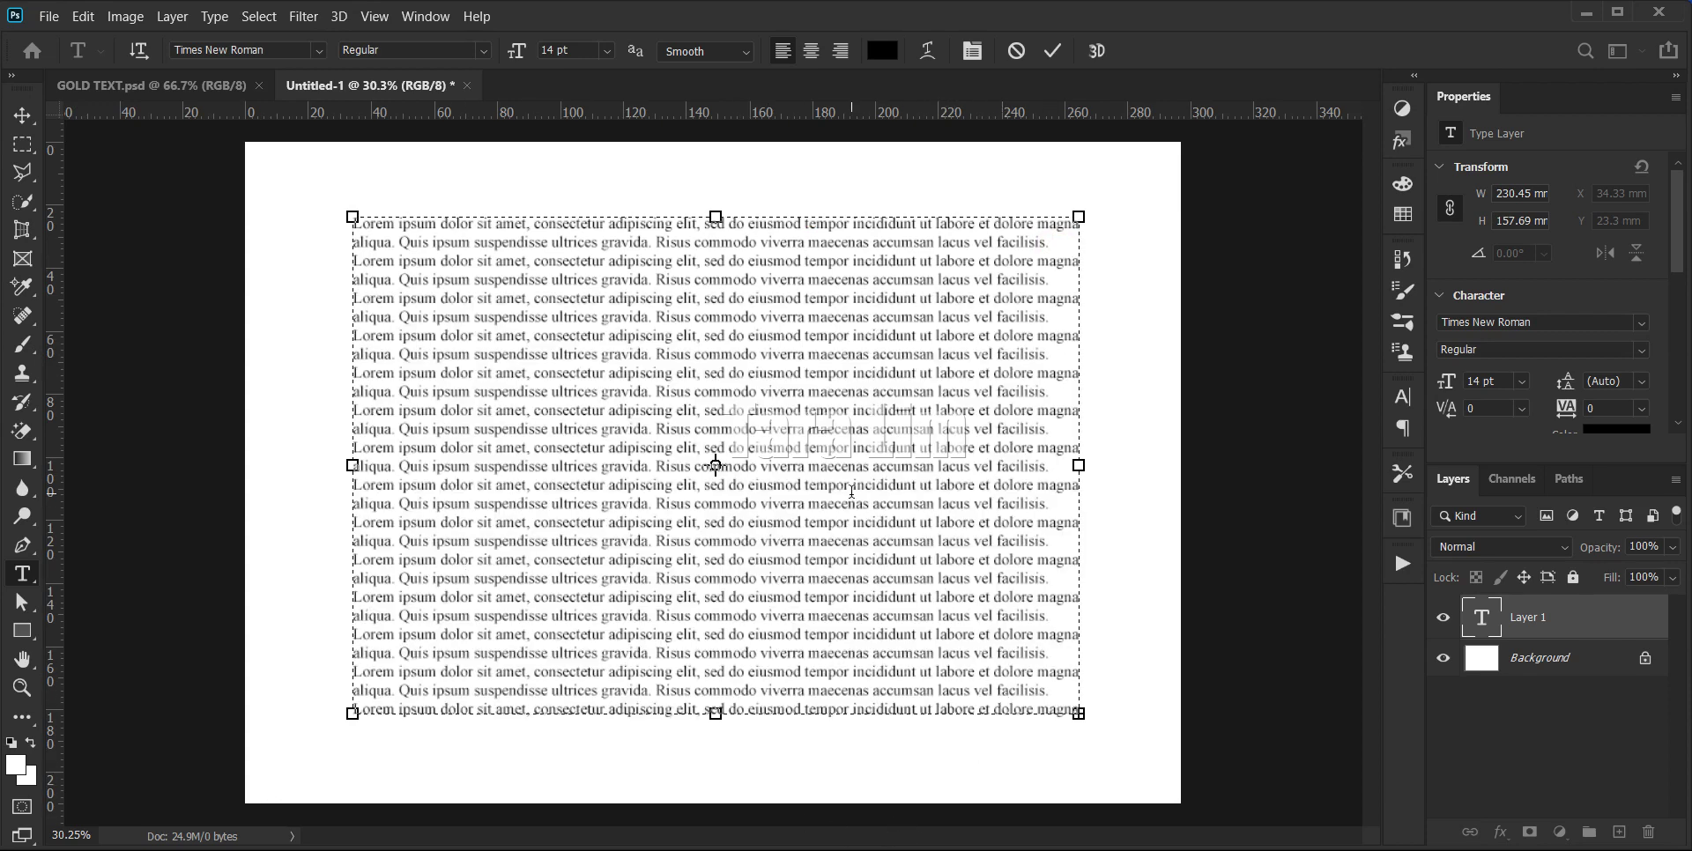
{"action": "left_click_drag", "start_coordinate": [851, 490], "coordinate": [1080, 486]}
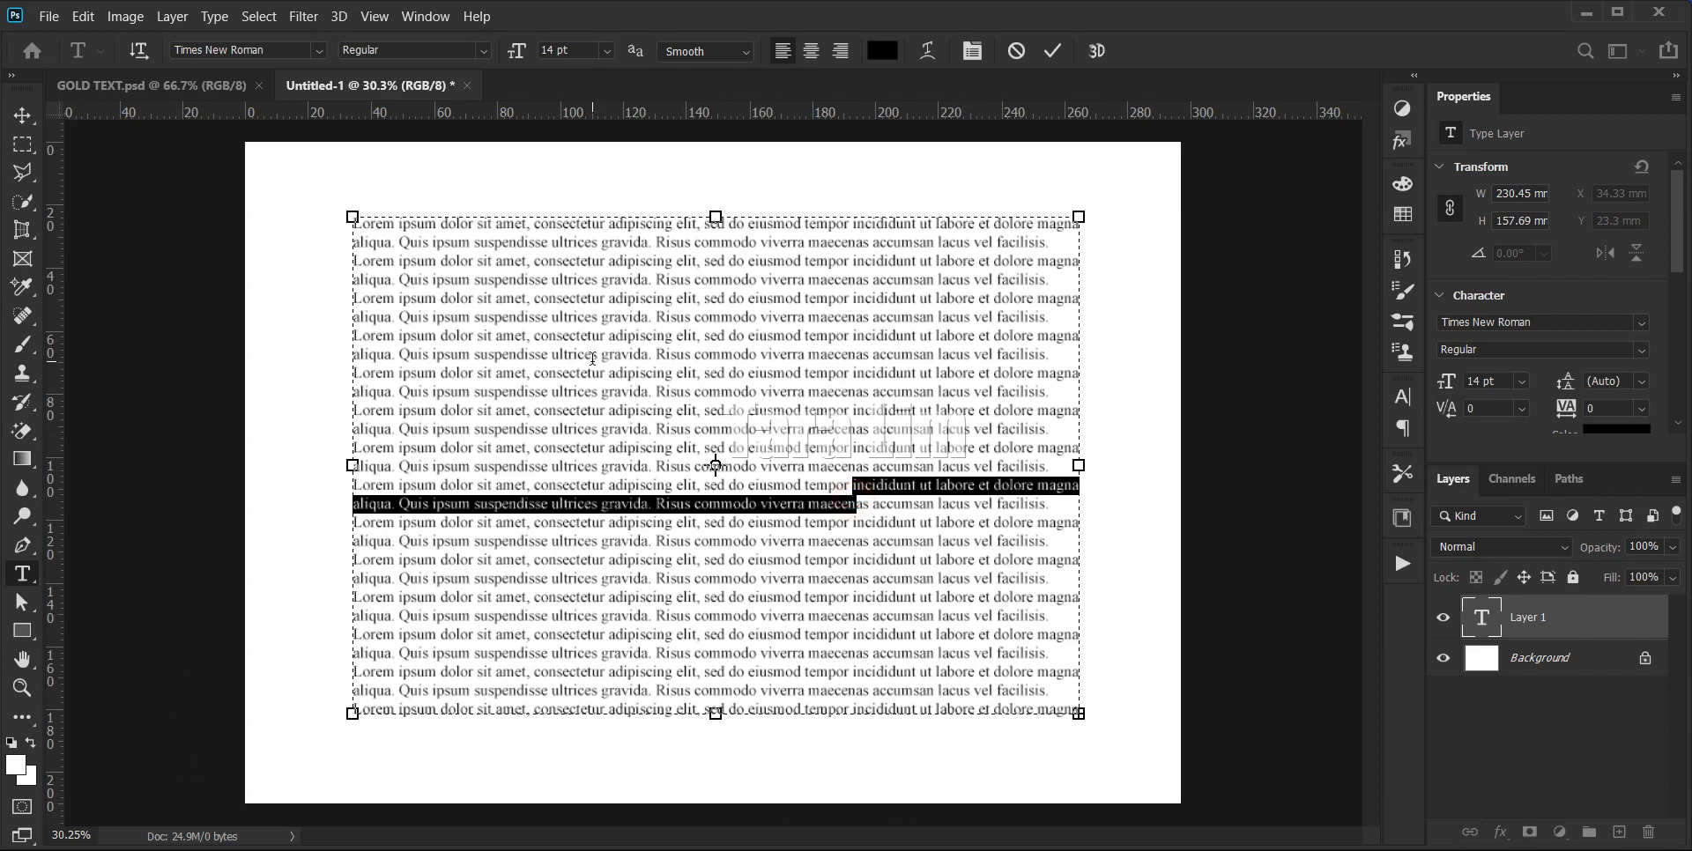
{"action": "left_click", "coordinate": [592, 357]}
- Move the paragraph layer up-left and scale it to about 117% (16.38 pt)
{"action": "left_click", "coordinate": [22, 114]}
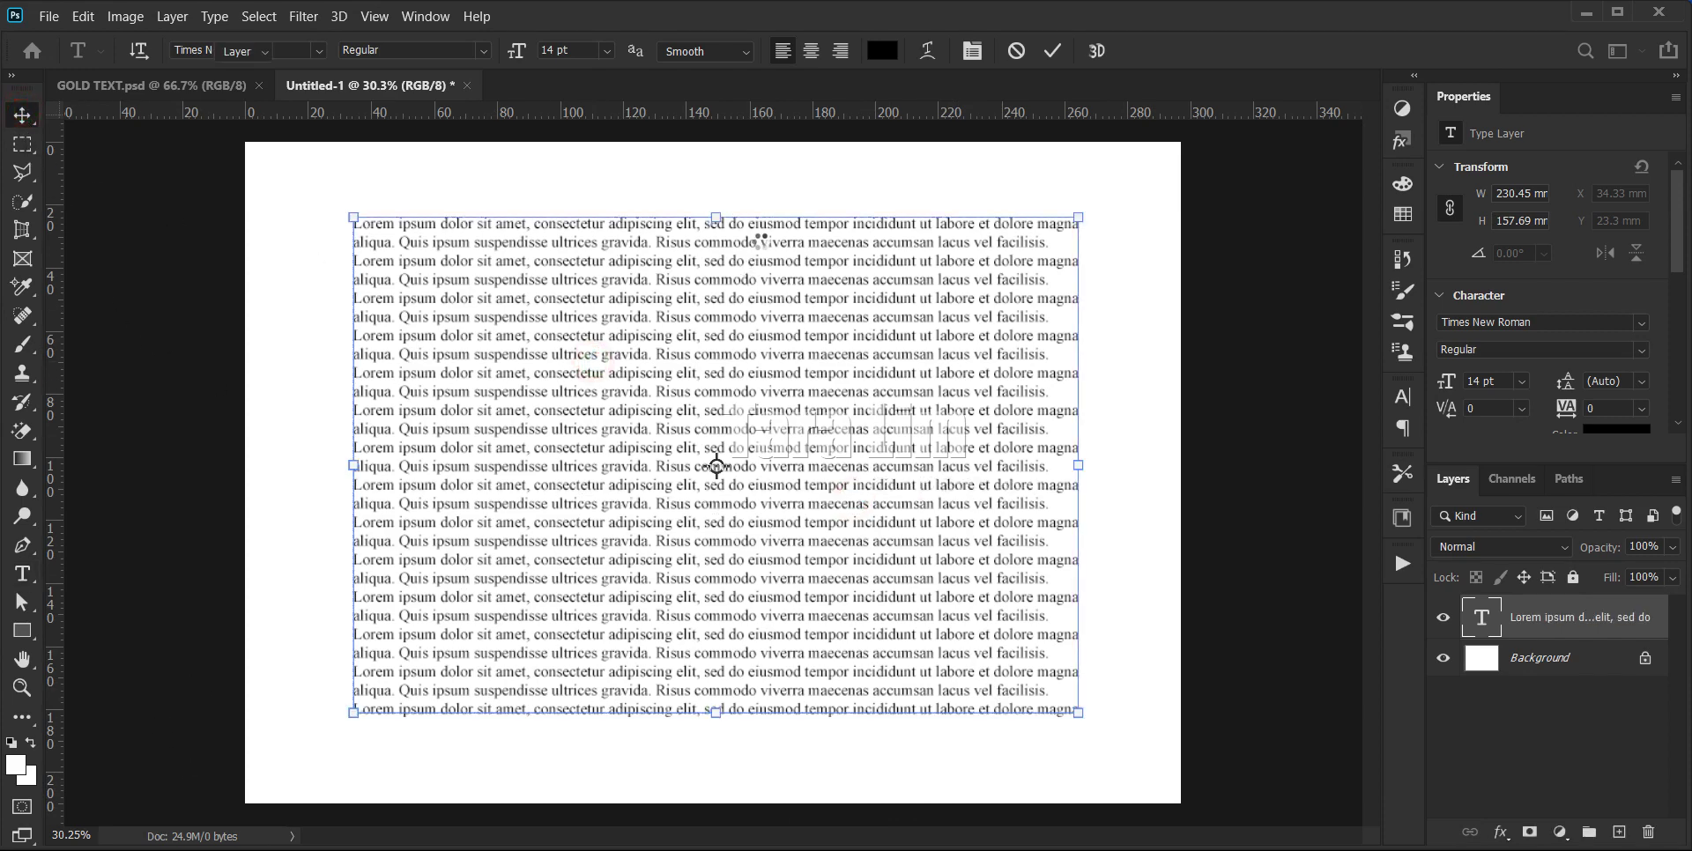
{"action": "left_click_drag", "start_coordinate": [768, 234], "coordinate": [719, 203]}
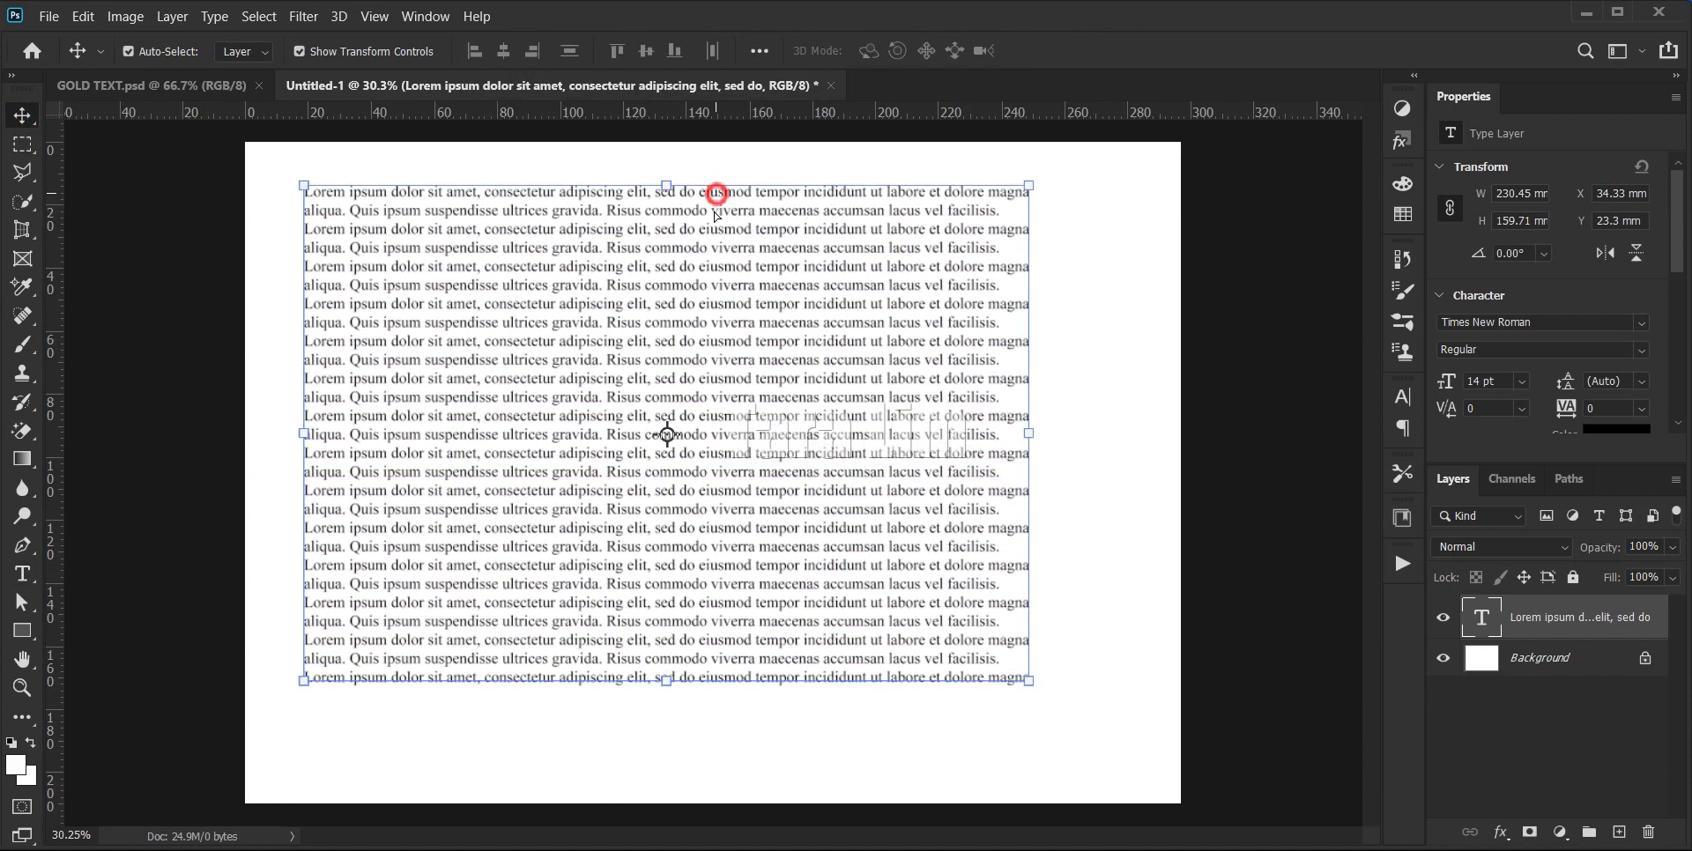
{"action": "left_click_drag", "start_coordinate": [670, 683], "coordinate": [667, 769]}
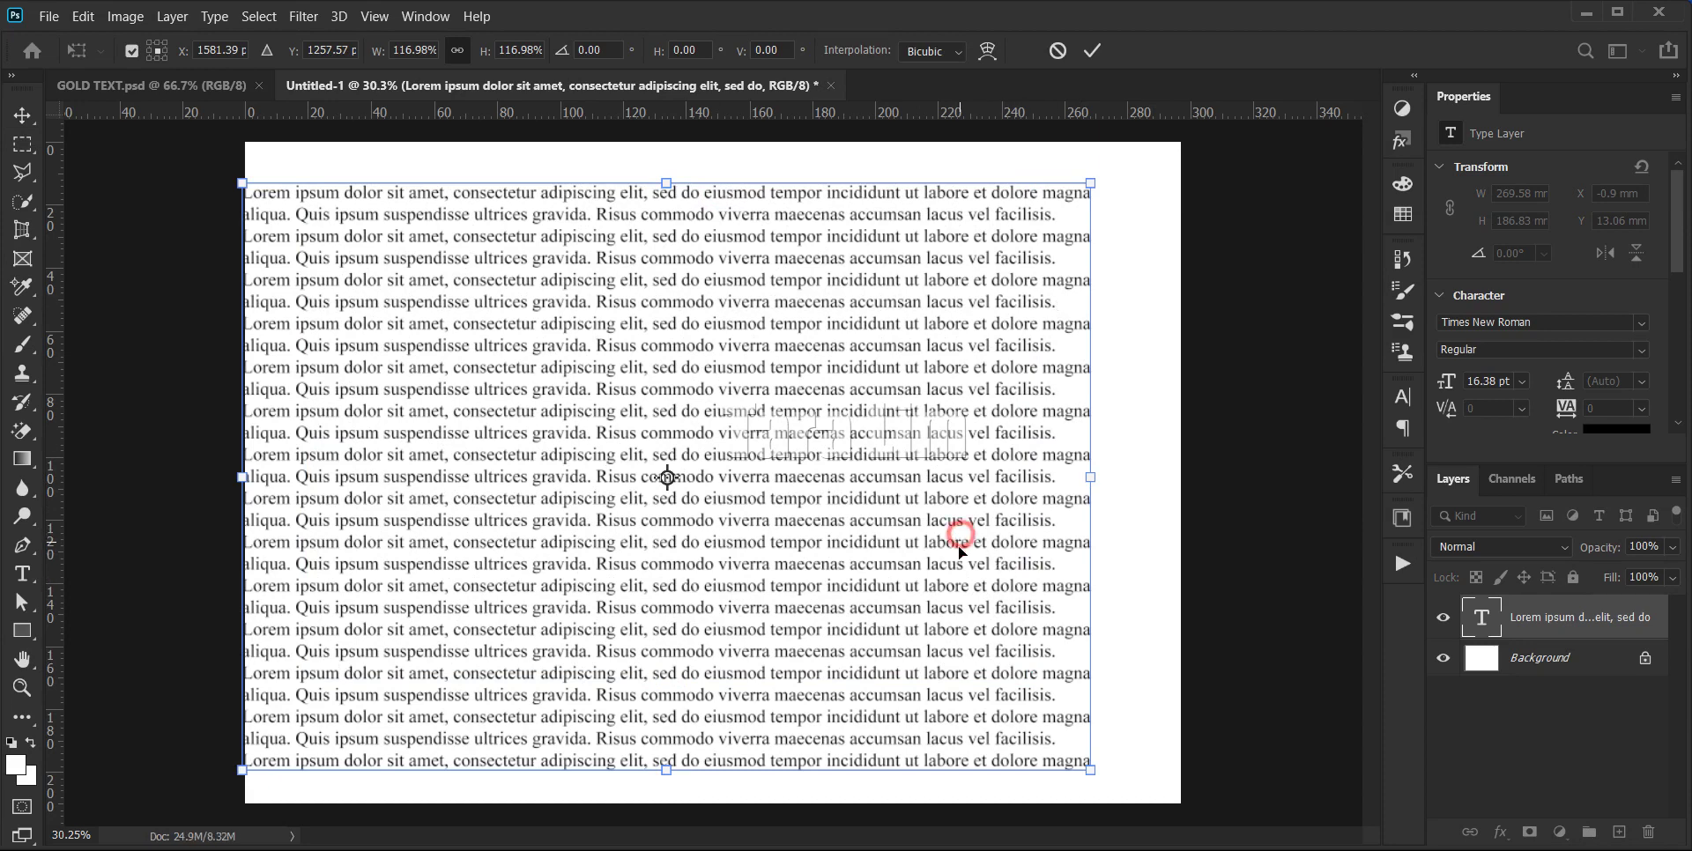
{"action": "left_click", "coordinate": [778, 630]}
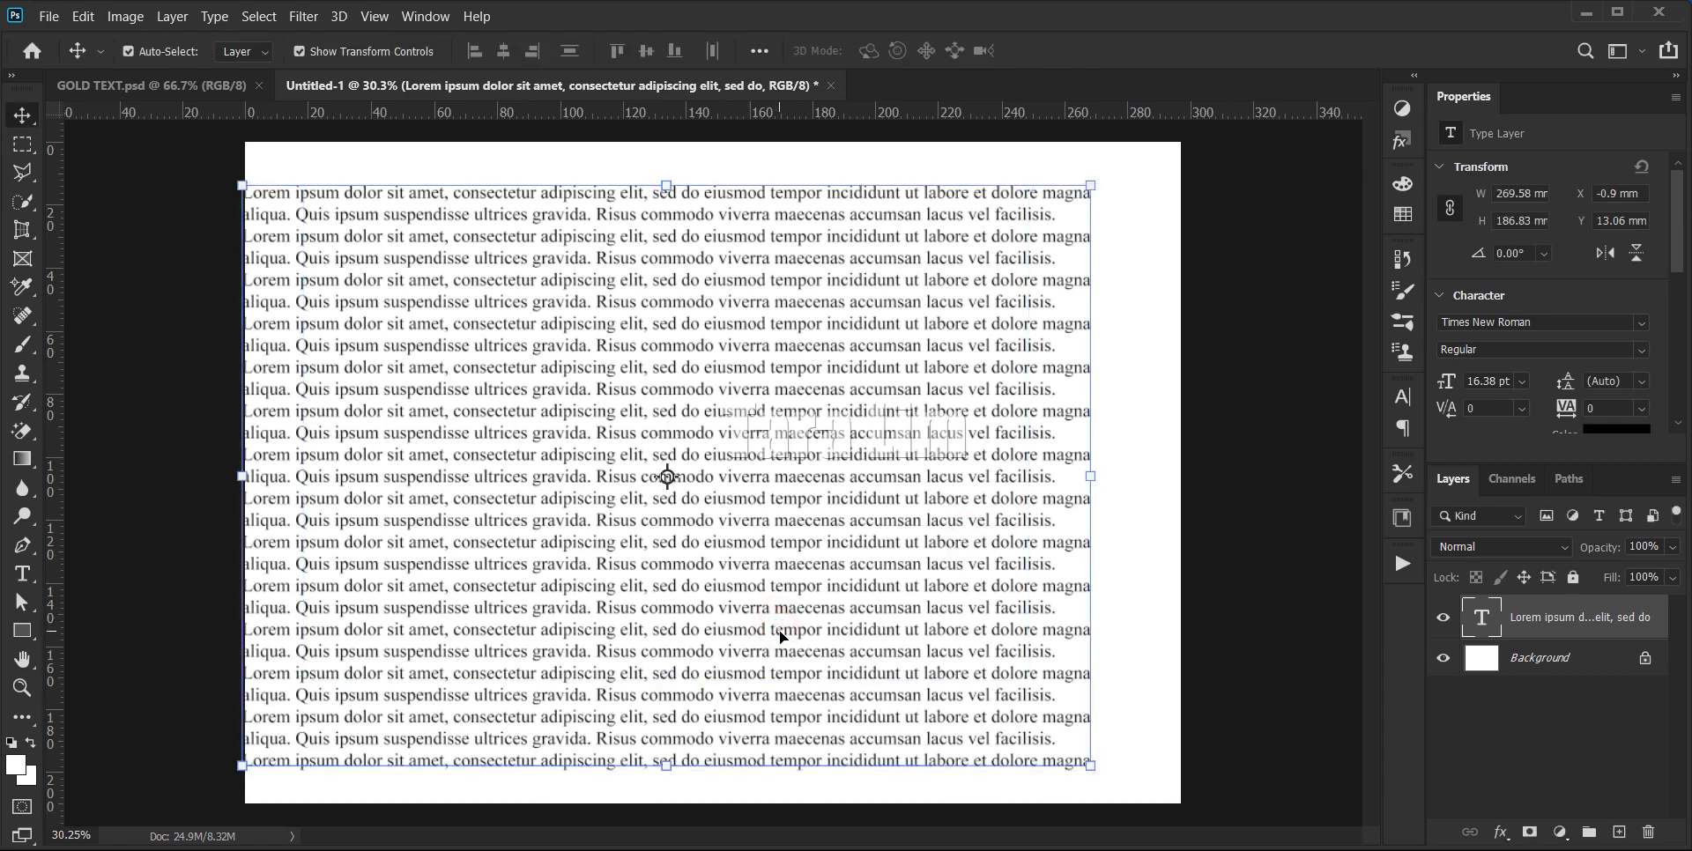
- Replace all paragraph text with two lines of random typed letters
{"action": "double_click", "coordinate": [780, 631]}
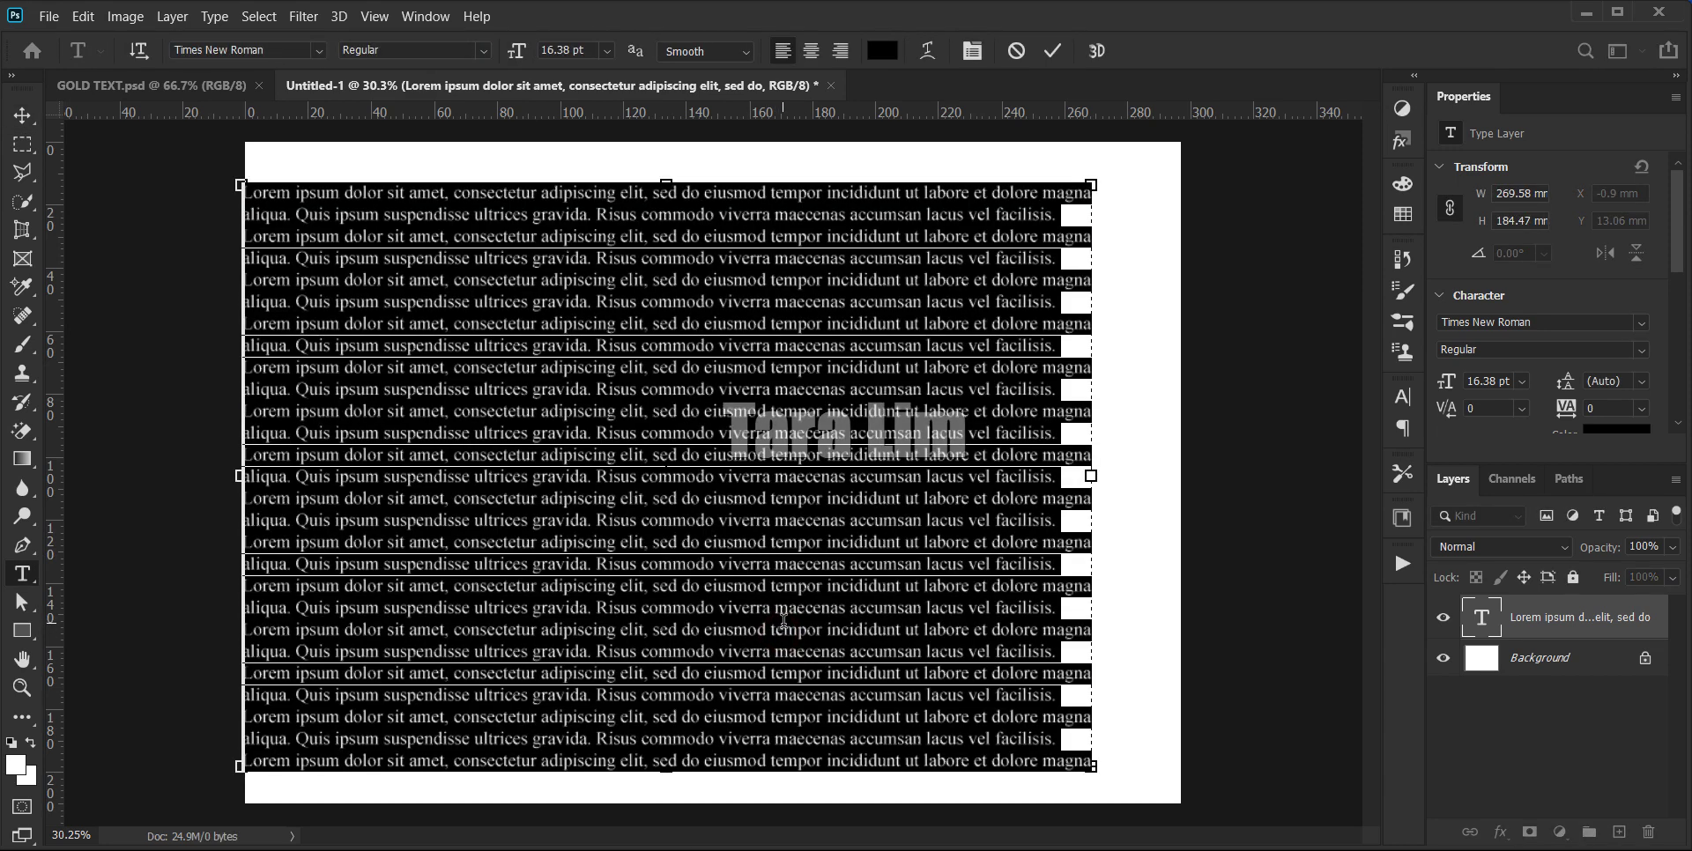
{"action": "key", "text": "BackSpace"}
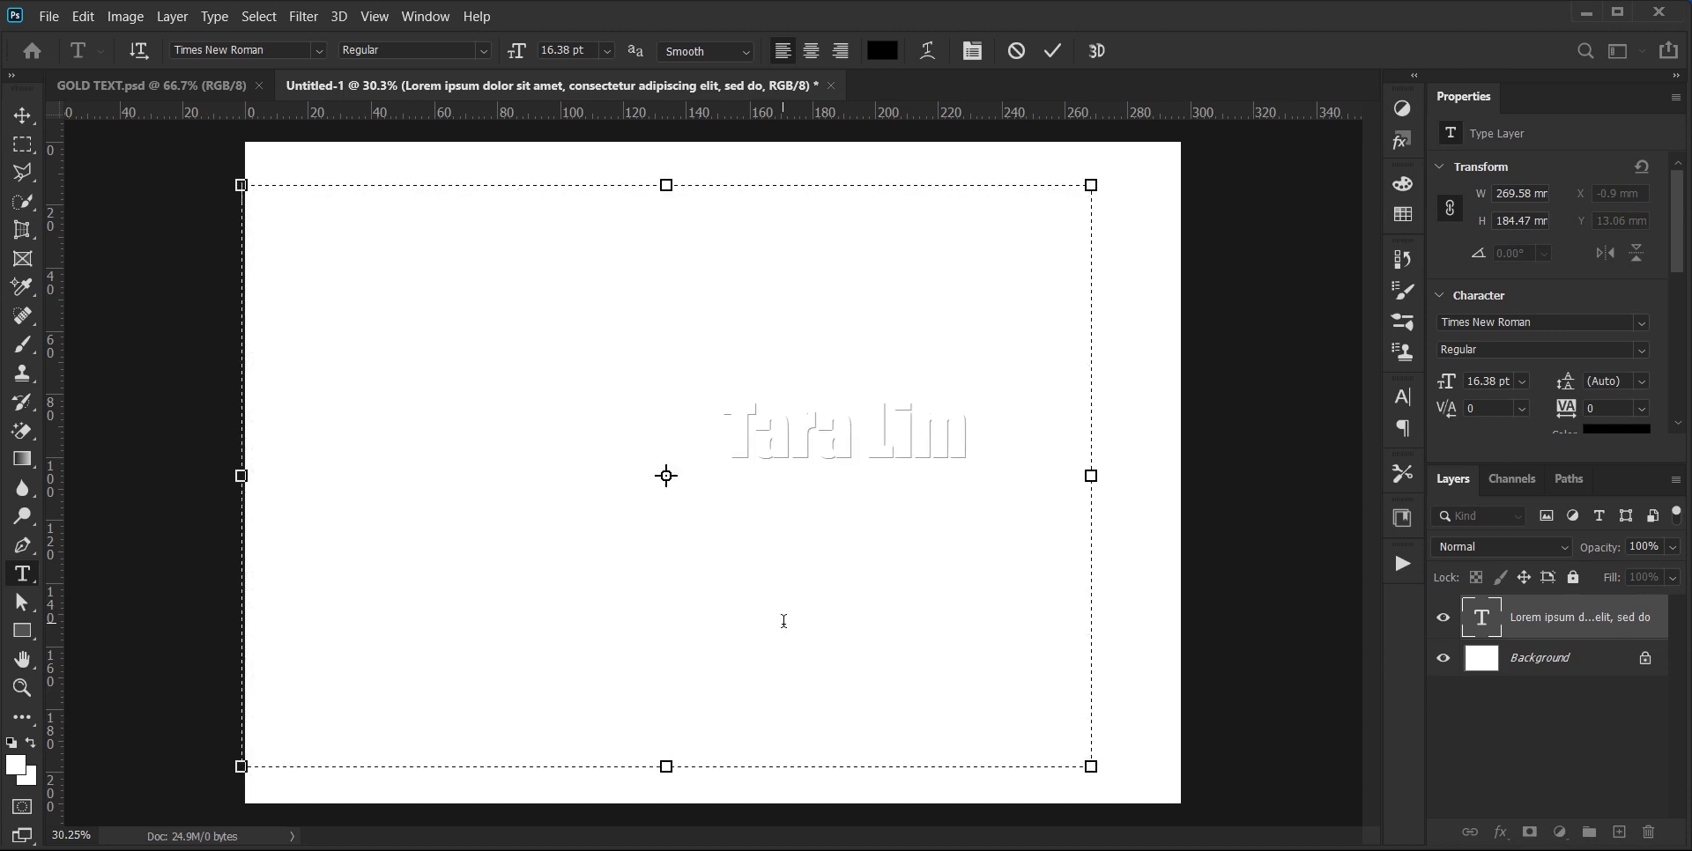
{"action": "type", "text": "idivhvsDOfhsPlDghS:fghSOOgh'DSHGV"}
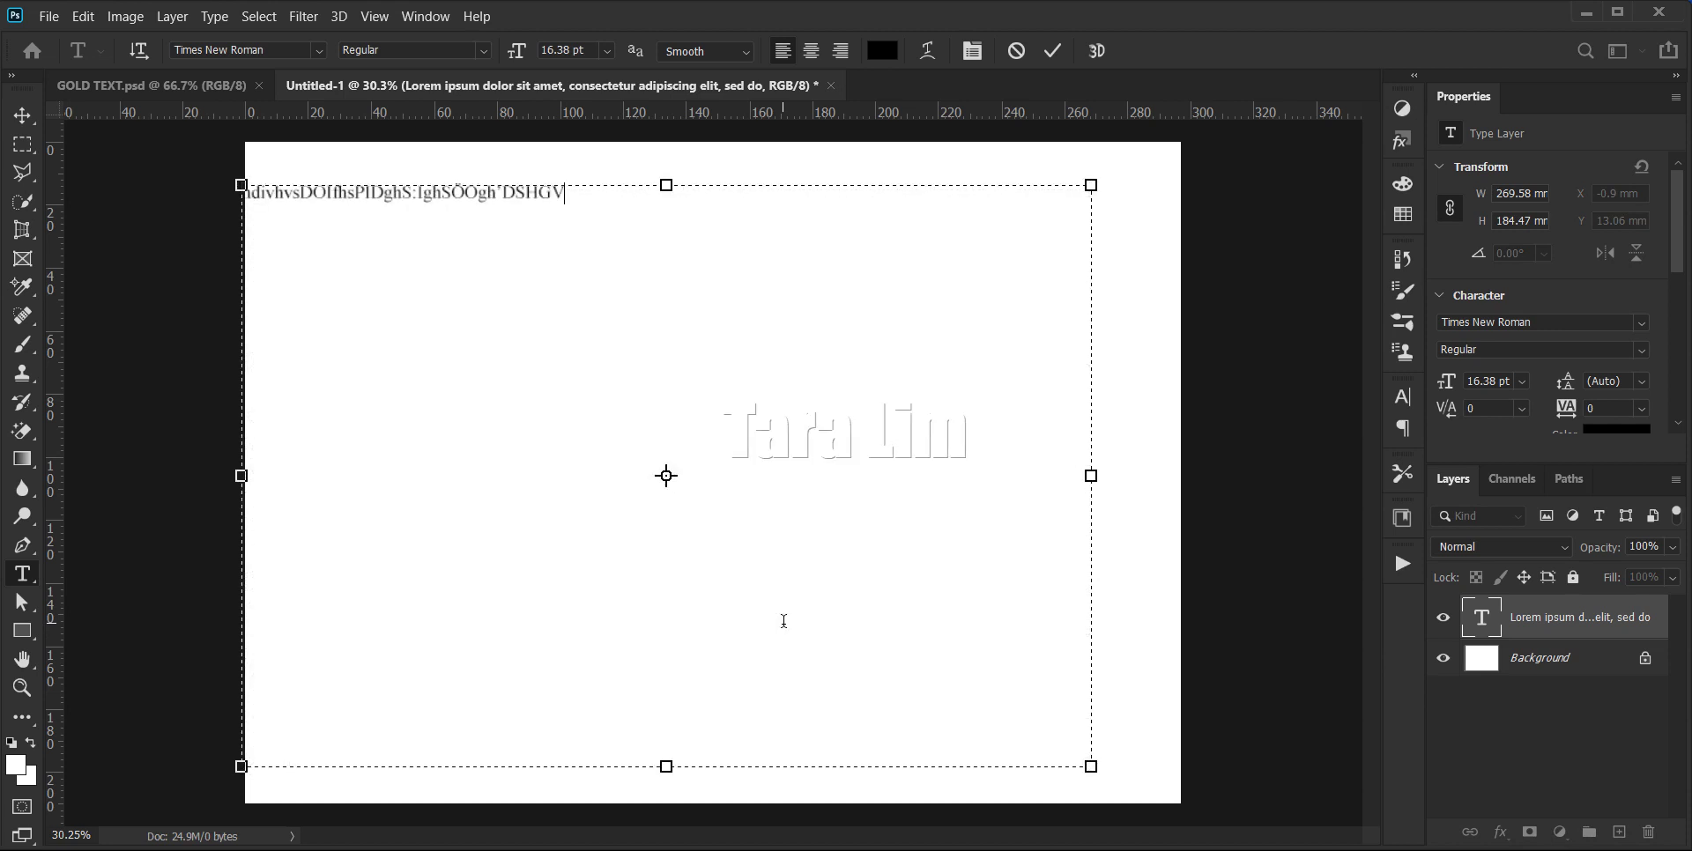
{"action": "type", "text": "SUo:dhV'SOdhVshvOIzhVIXHVOIXCHBJKCXBIUXHC"}
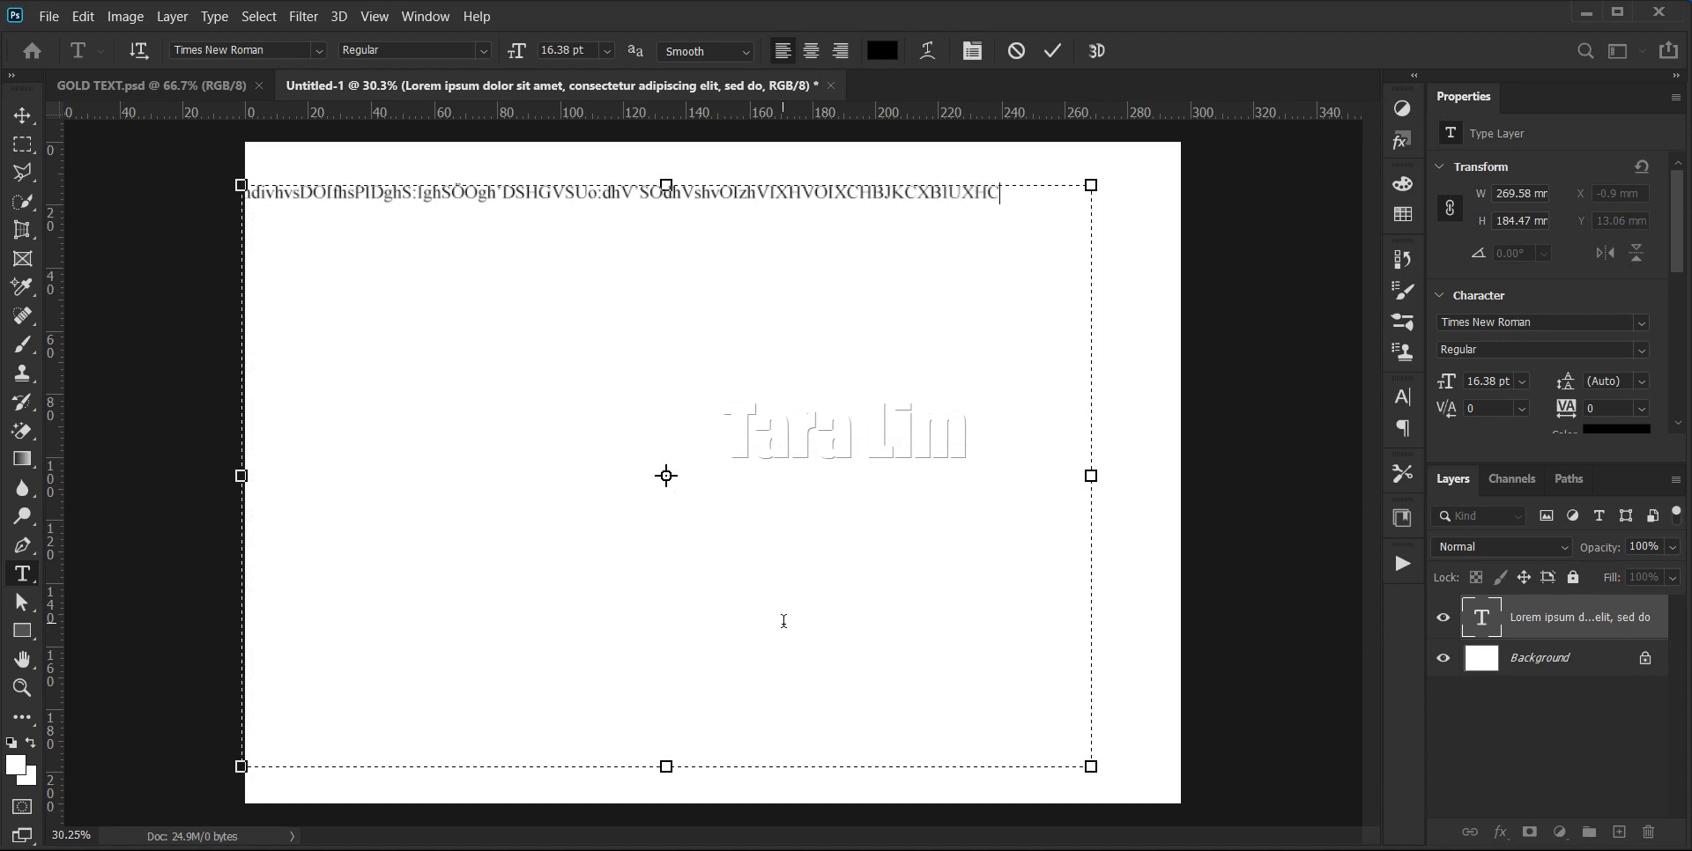
{"action": "type", "text": "VKJHXCVKLJNXCKJVNXKJVBN;XKCHVXJVL;ZJX;VCHNV"}
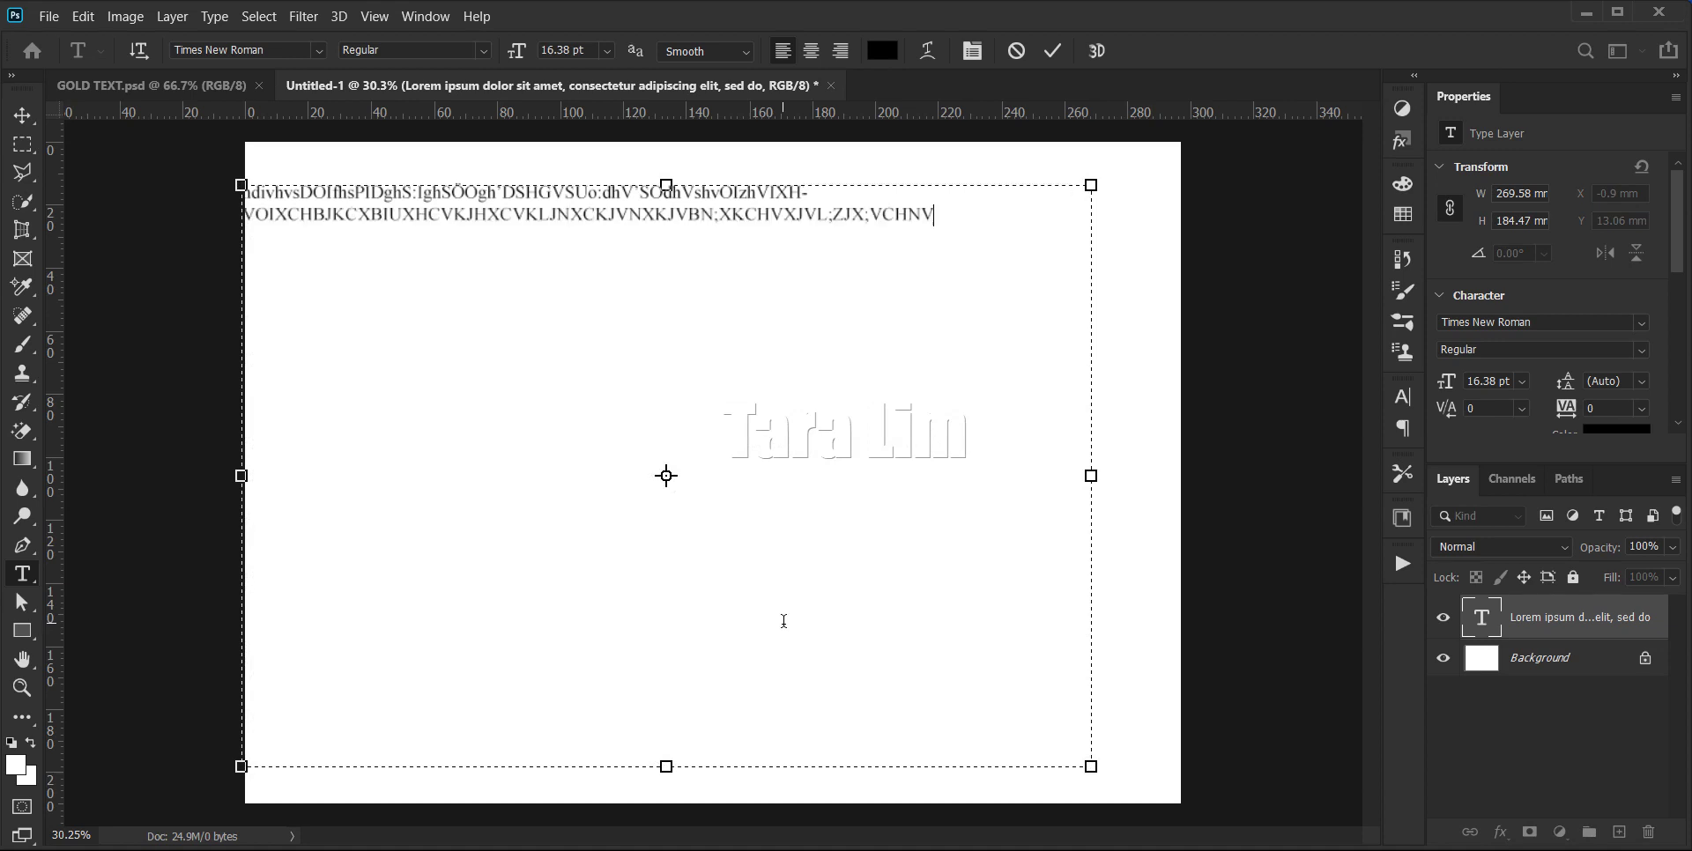
{"action": "type", "text": ";XCHVN IXDVJCXCVKNZ;XKVN;ZXHV"}
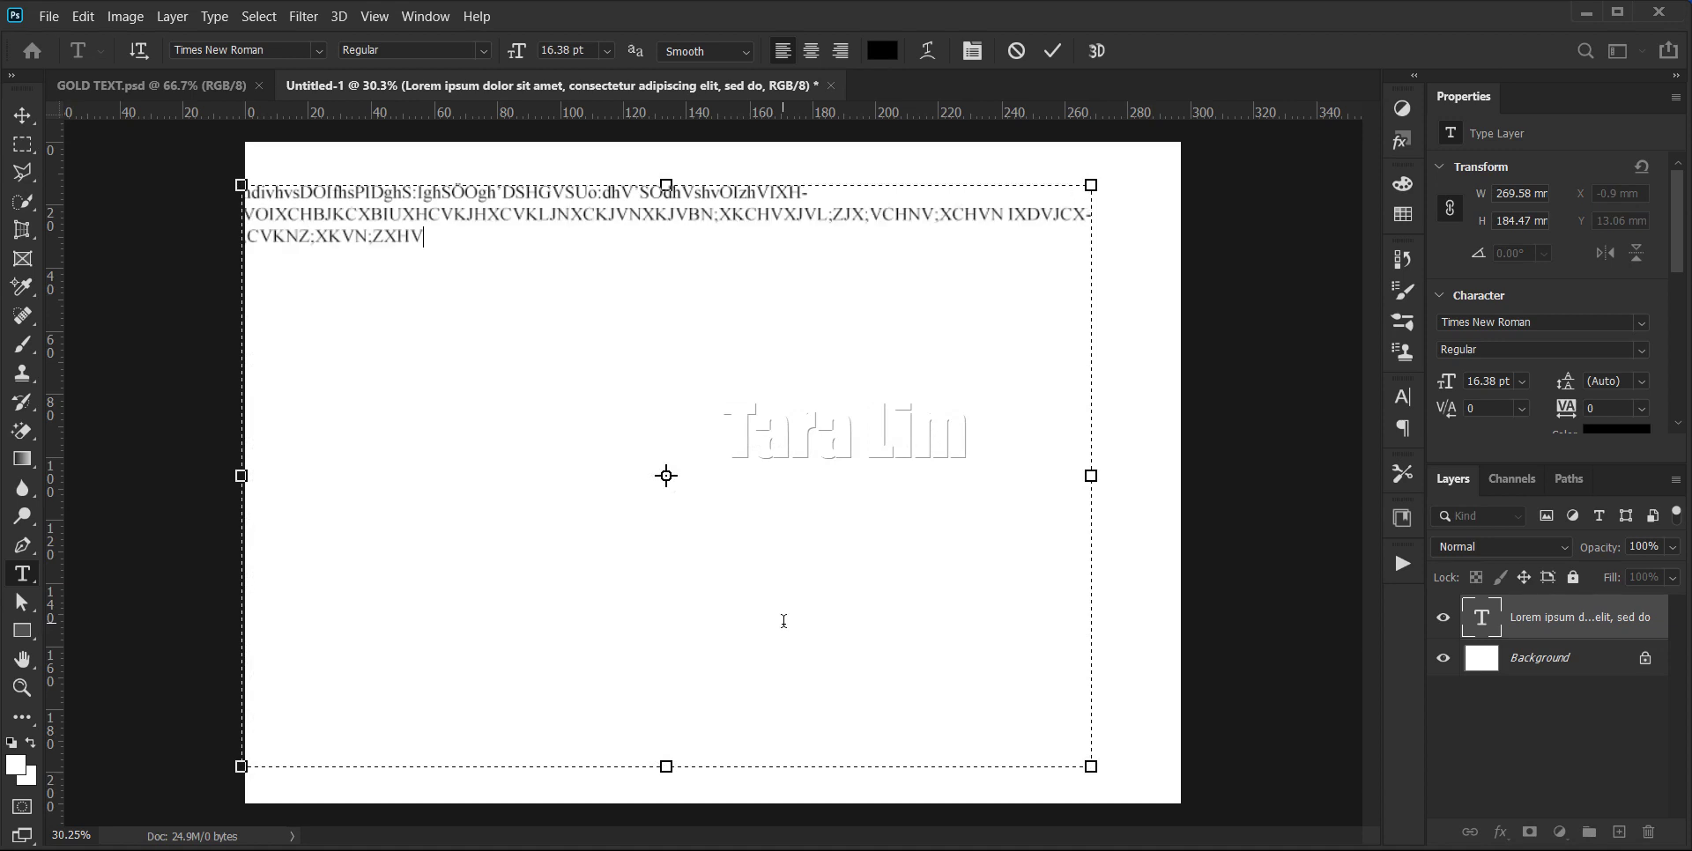
{"action": "type", "text": "XZNCV;XZHCVL;HXZVJHZXIVJXZJCHVJZXCV;XC"}
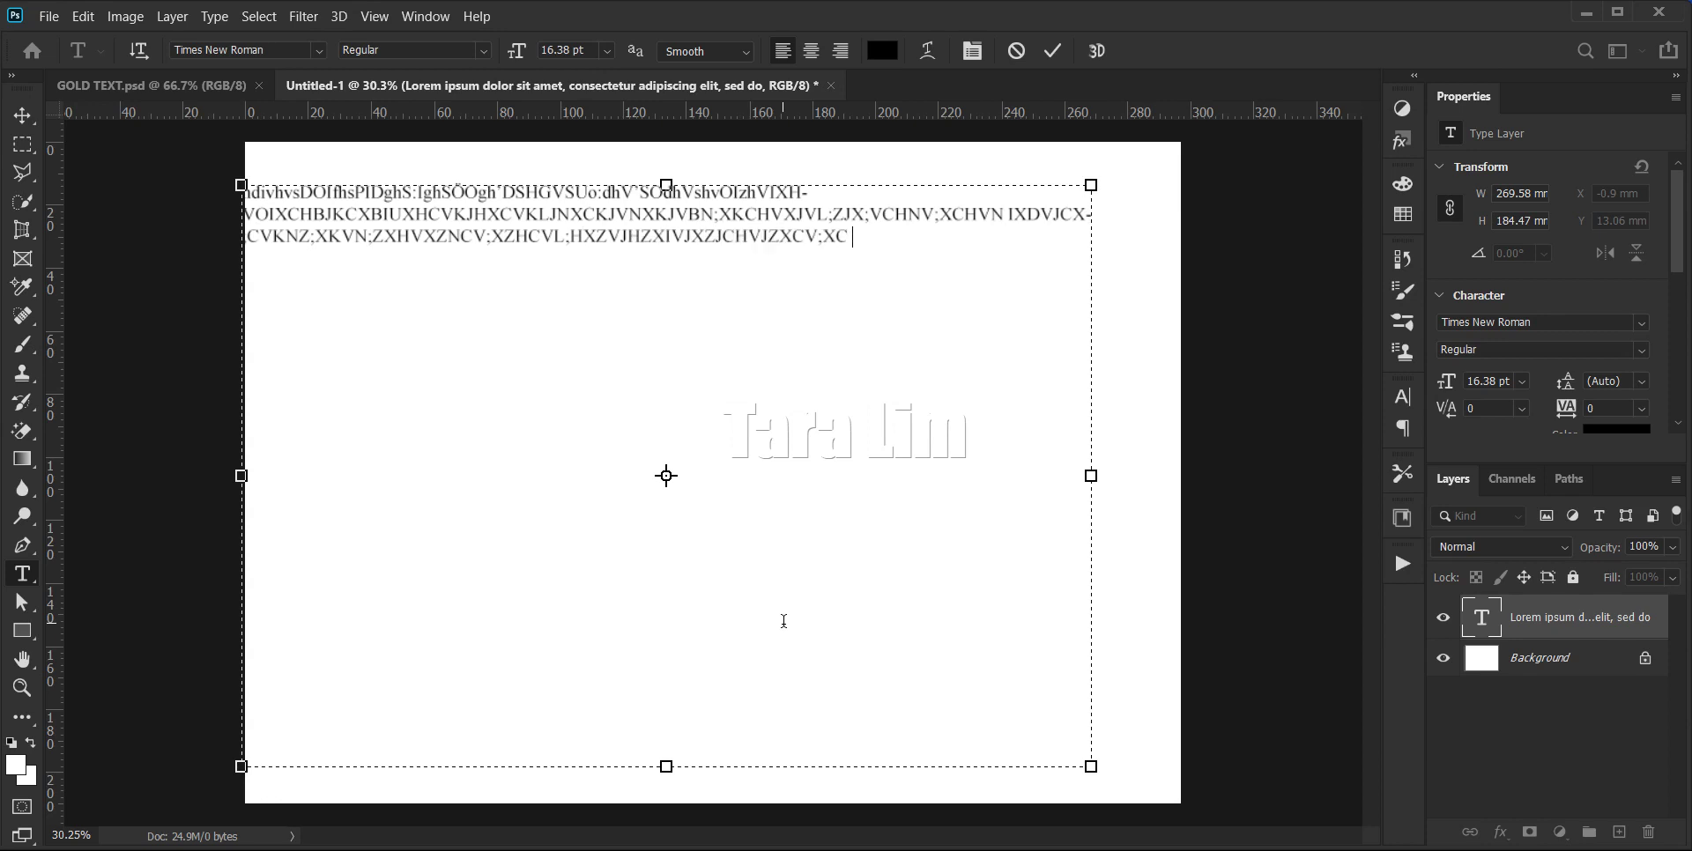
{"action": "type", "text": " XCVIJXCVXCVXCVIIXCZVZDXV`JC"}
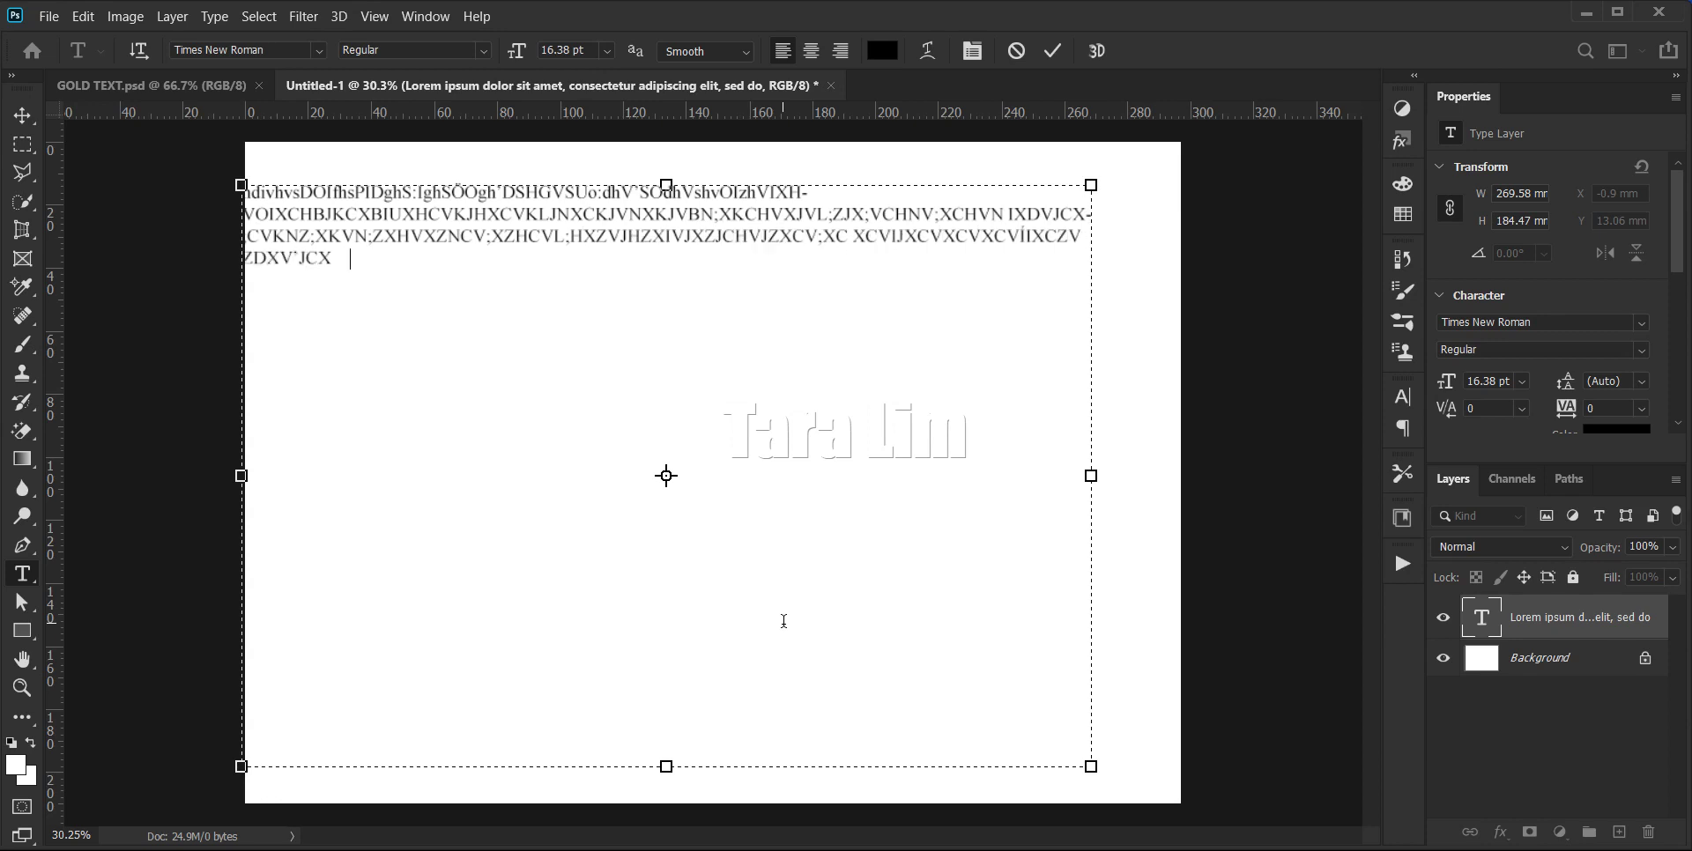
{"action": "type", "text": "XVIXZCV XZCIP"}
{"action": "key", "text": "Return"}
{"action": "type", "text": "VHZ`8X0CVXZC VXZCVXZCV XCZV"}
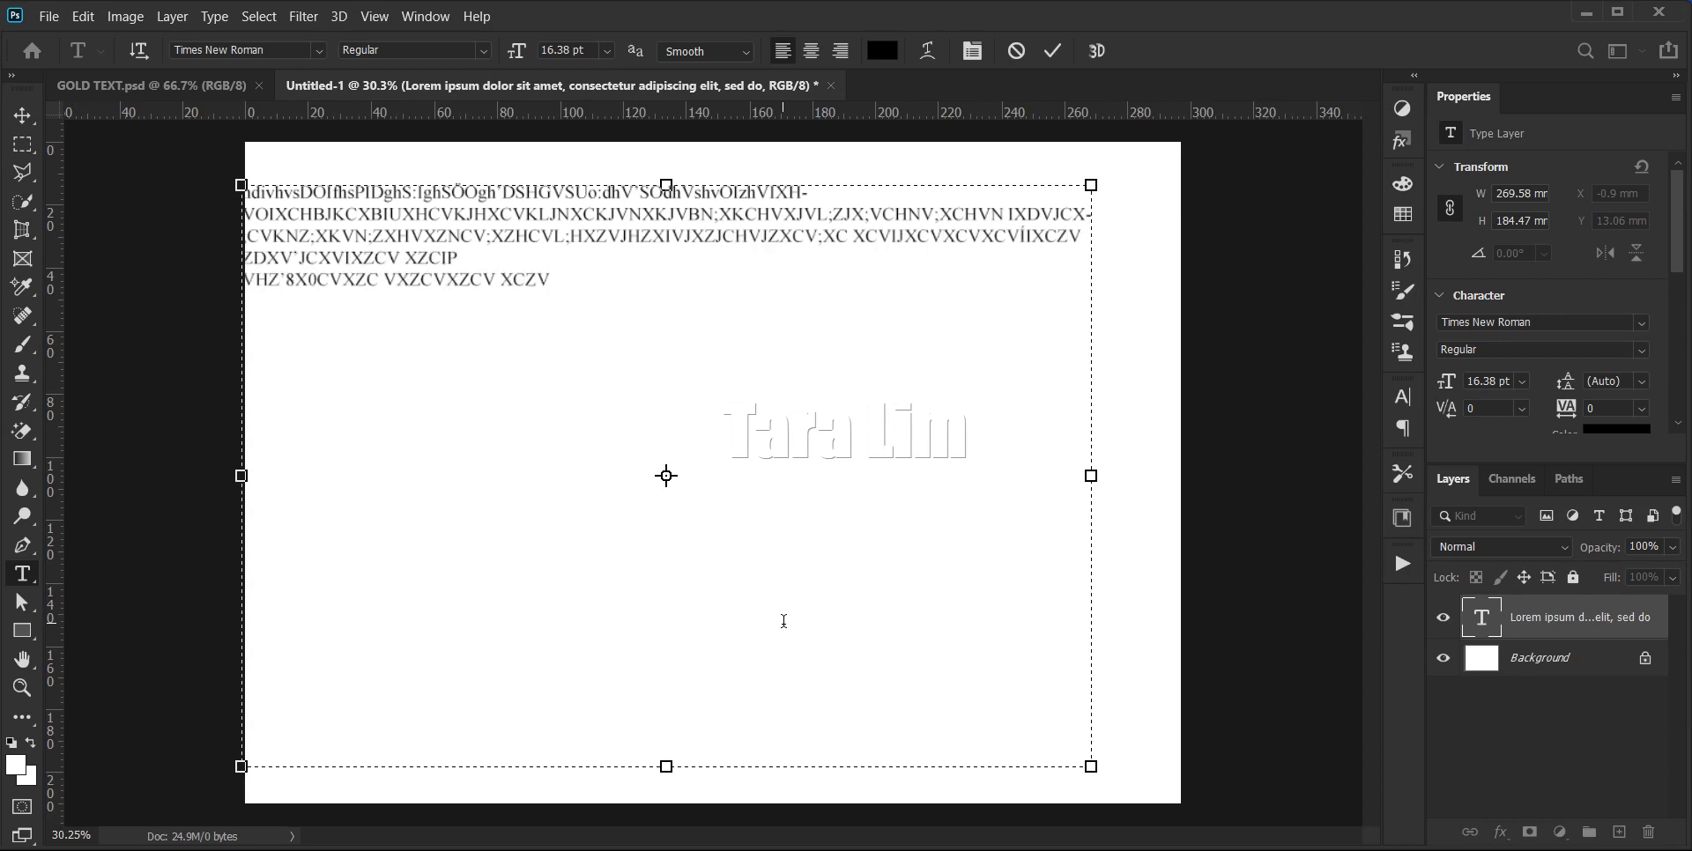
{"action": "type", "text": "XICZV XCZVZXCVXZCVXCZVHXCZIVJZX;"}
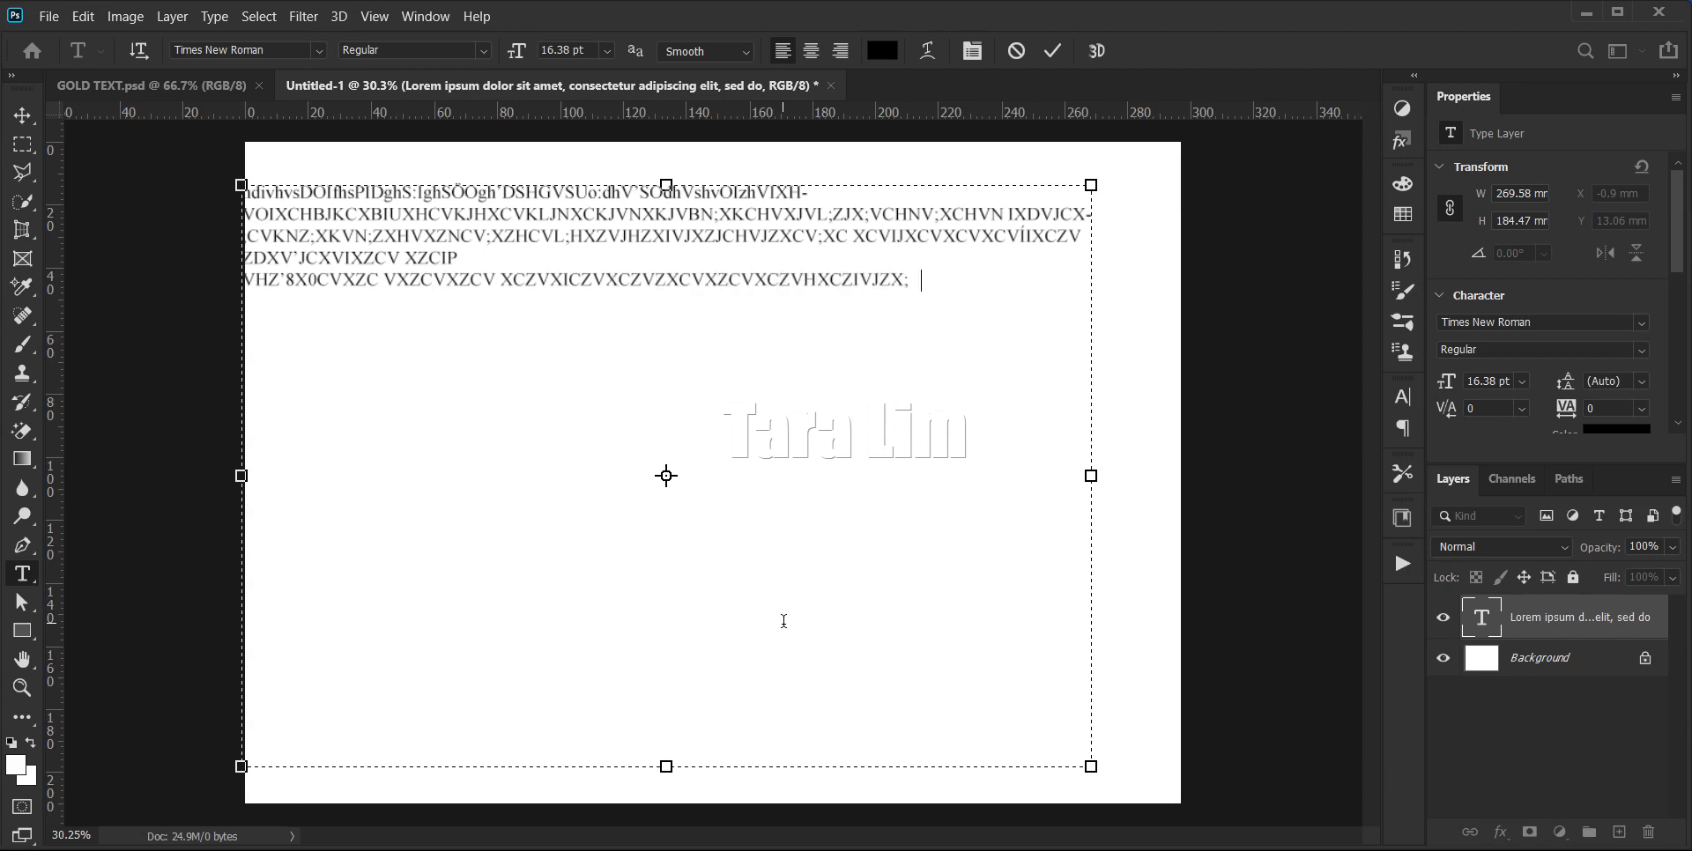
{"action": "type", "text": "HBVZXVB`ZXCB;IXCH"}
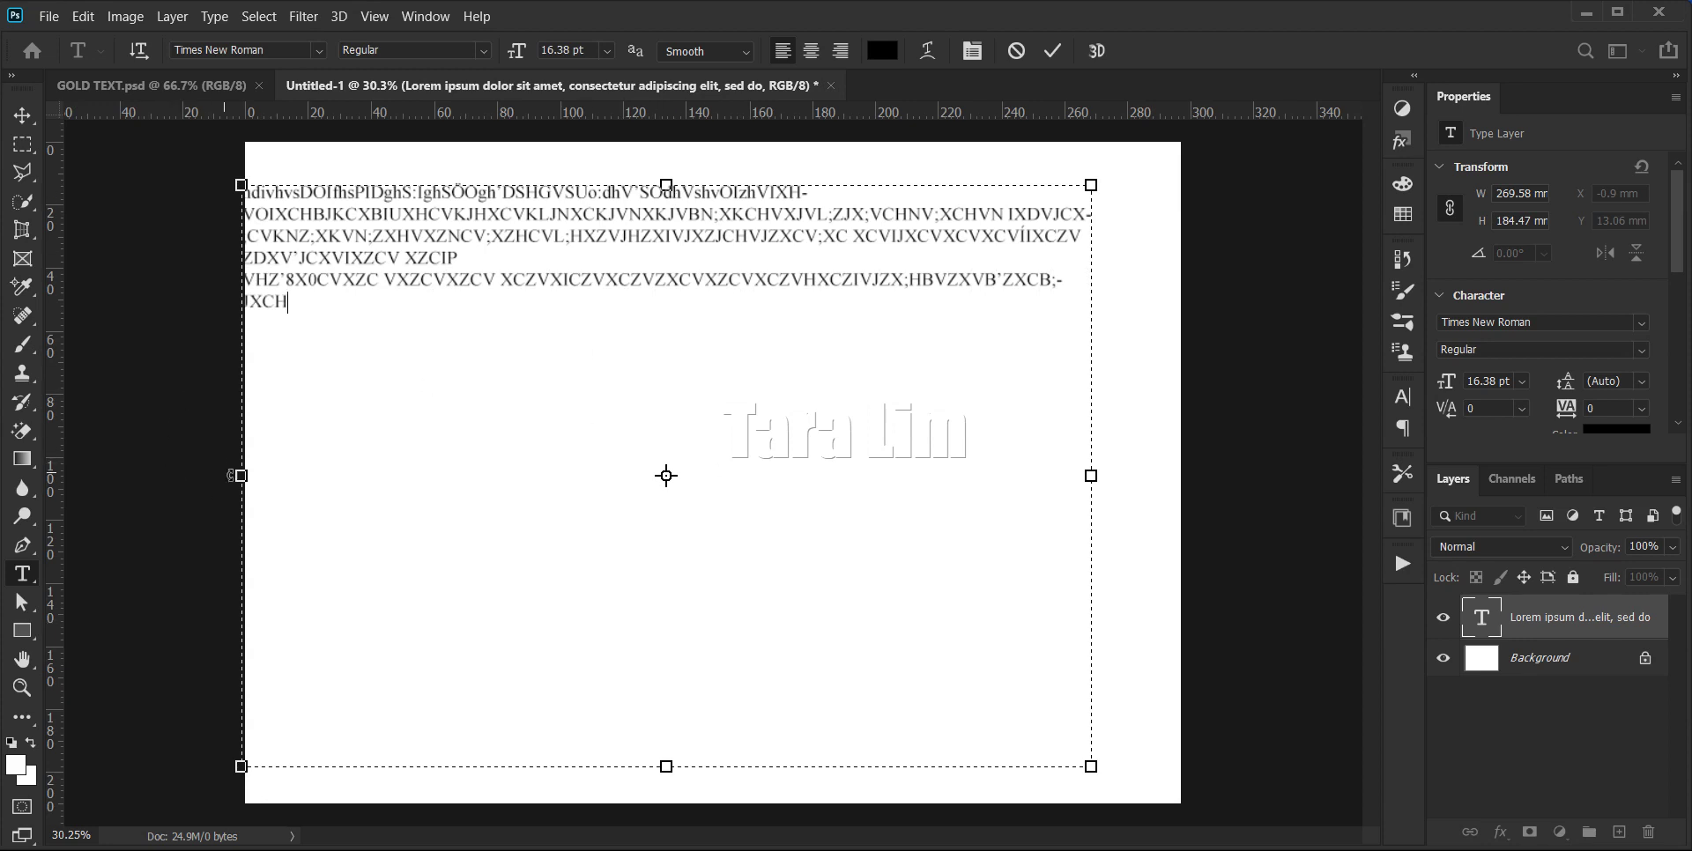
- Narrow the text box from both sides, lower its top edge, and commit
{"action": "left_click_drag", "start_coordinate": [240, 476], "coordinate": [410, 476]}
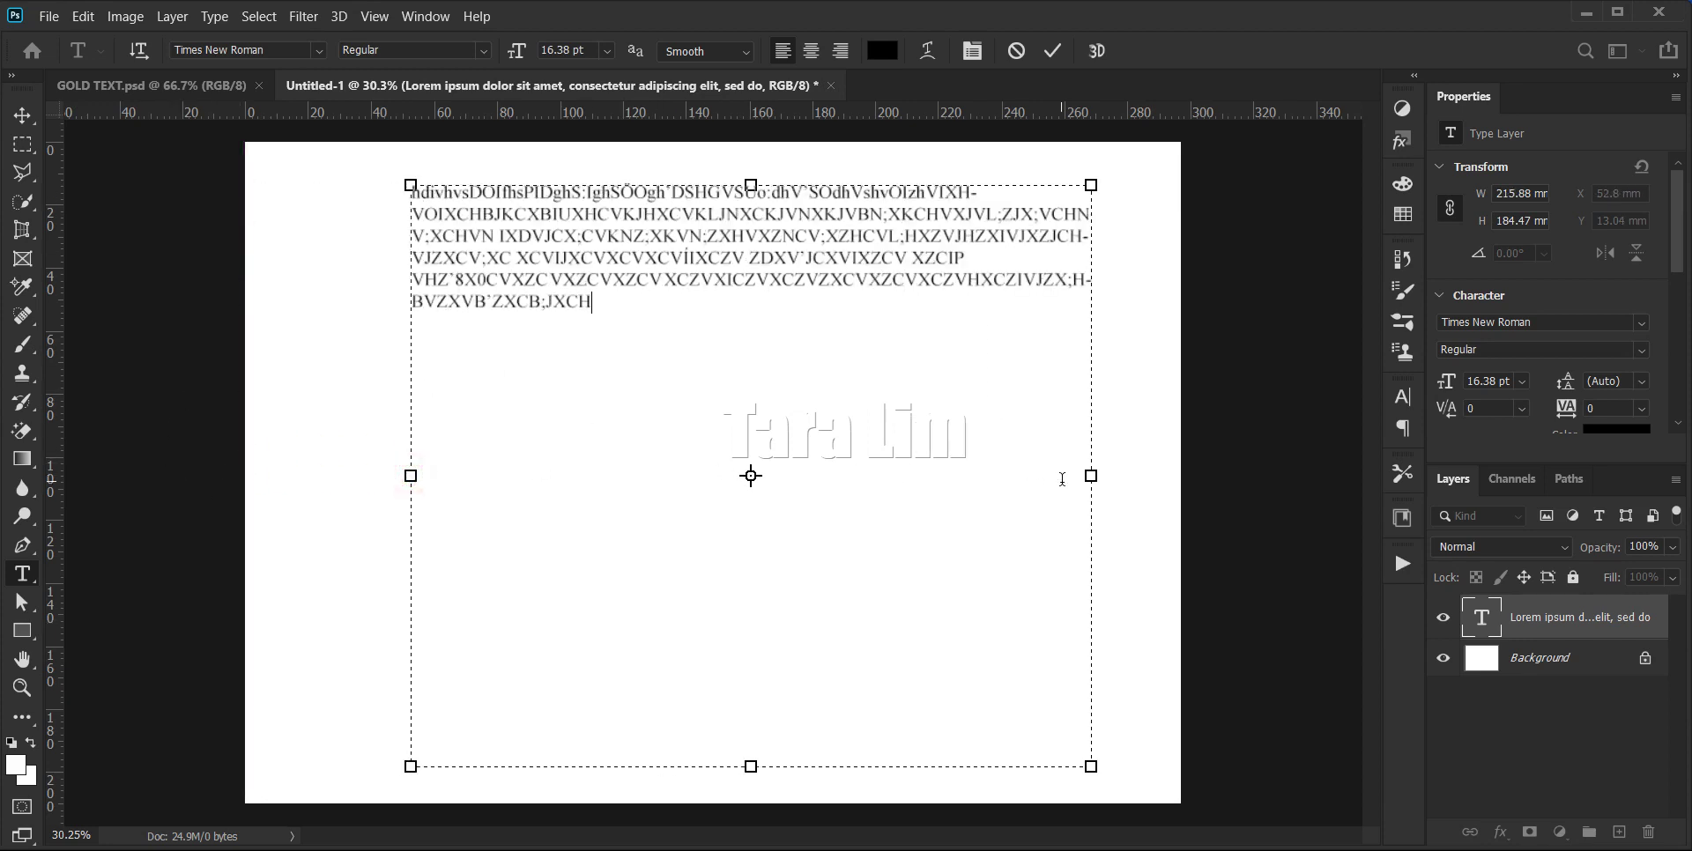
{"action": "left_click_drag", "start_coordinate": [1091, 476], "coordinate": [955, 476]}
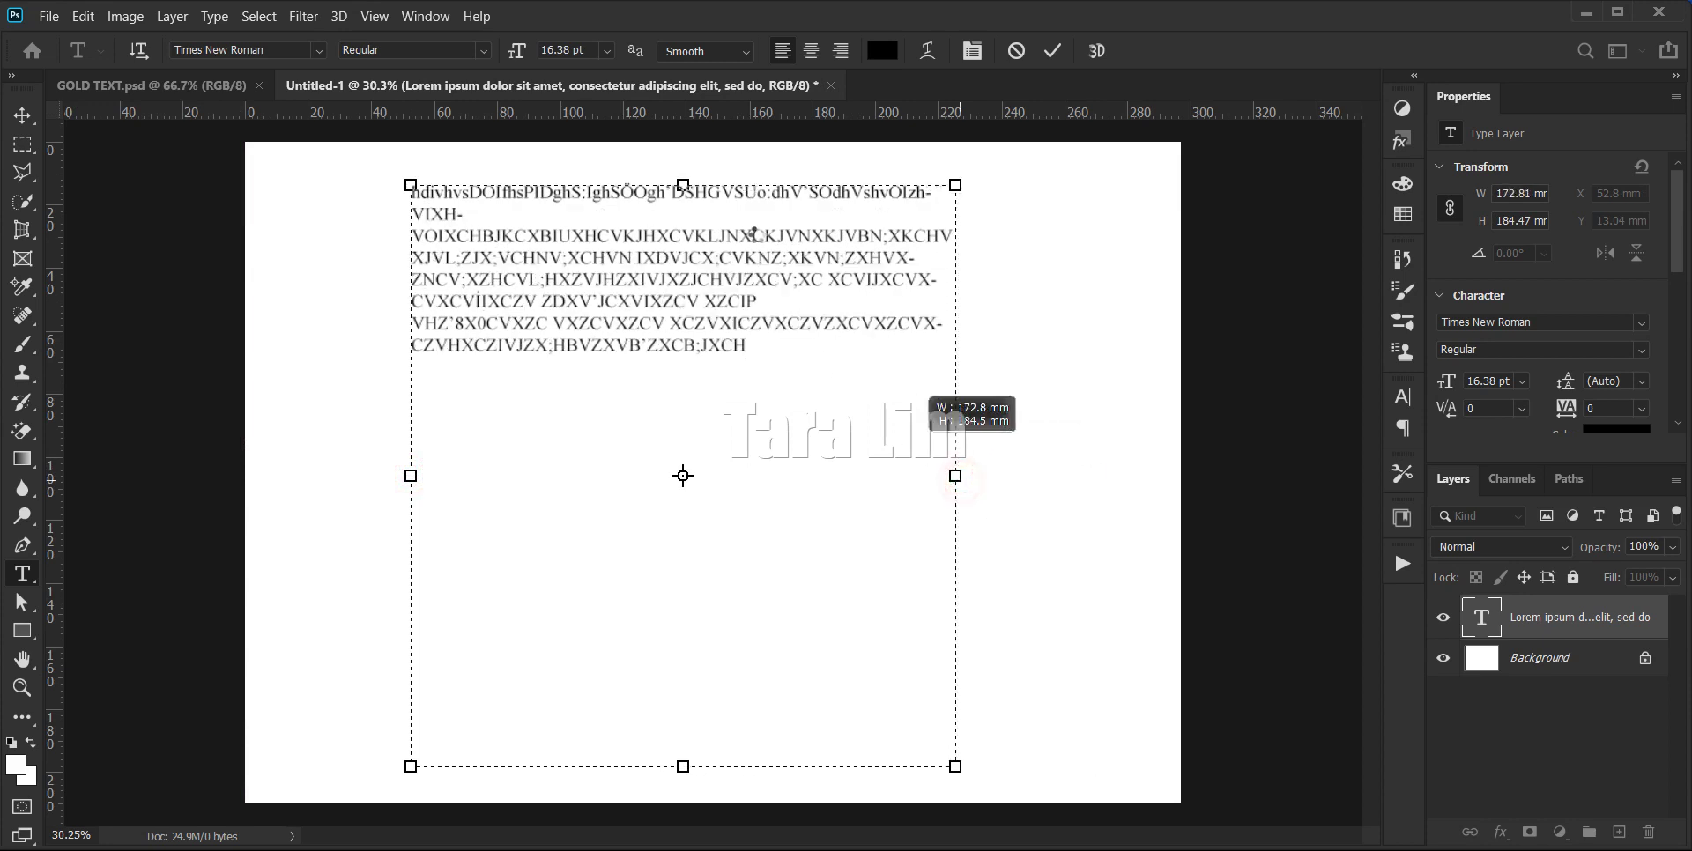
{"action": "left_click_drag", "start_coordinate": [684, 188], "coordinate": [679, 247]}
{"action": "left_click_drag", "start_coordinate": [653, 383], "coordinate": [652, 383]}
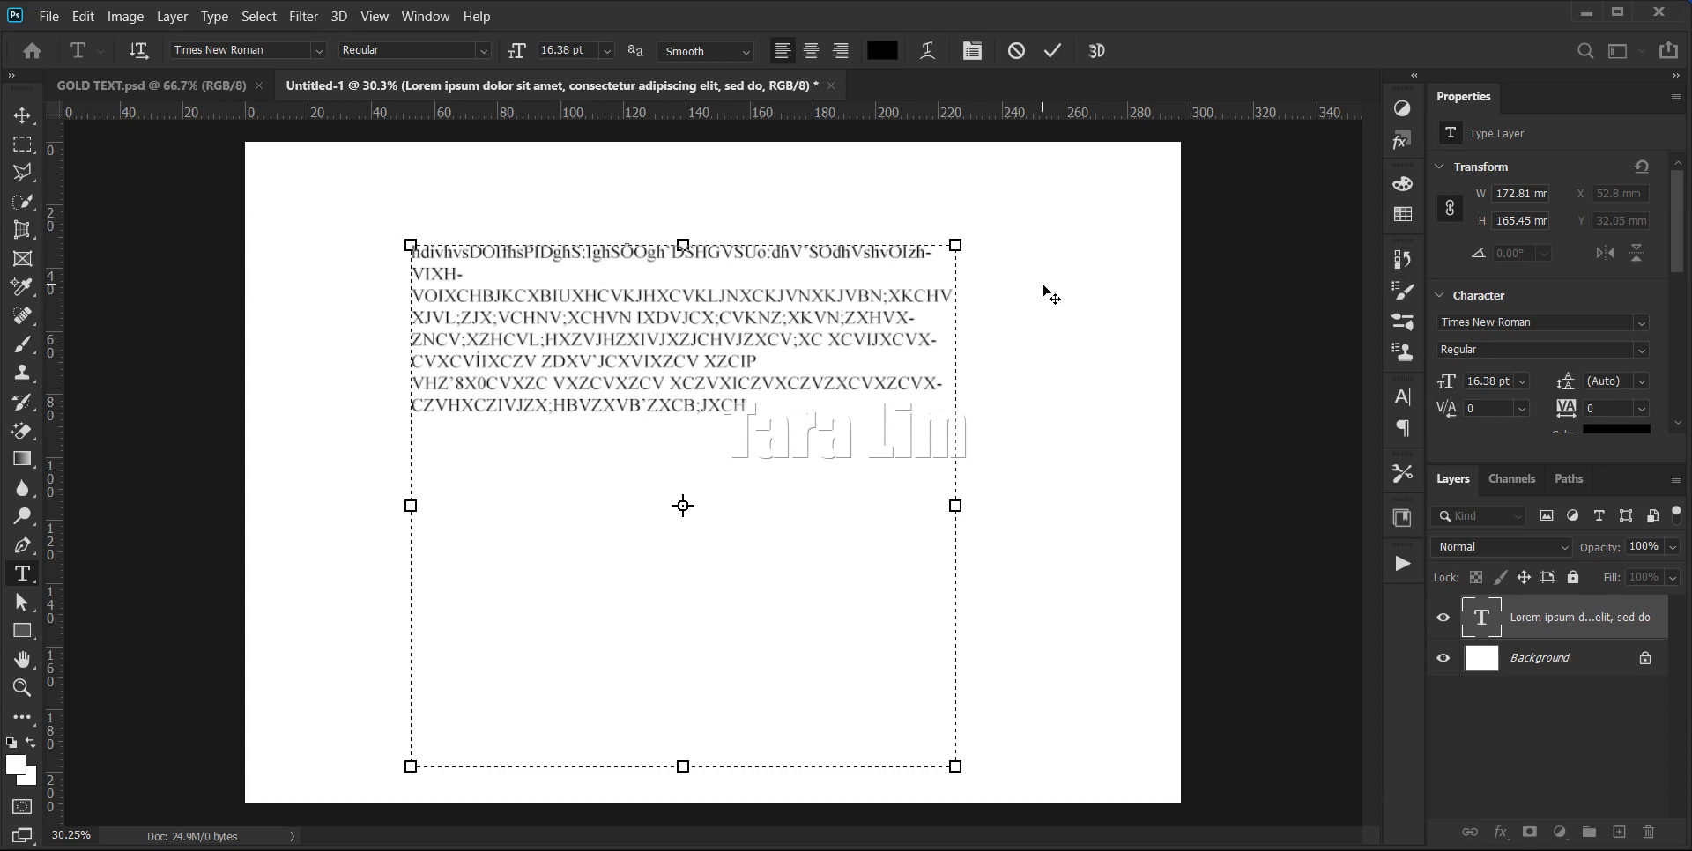
{"action": "left_click", "coordinate": [20, 116]}
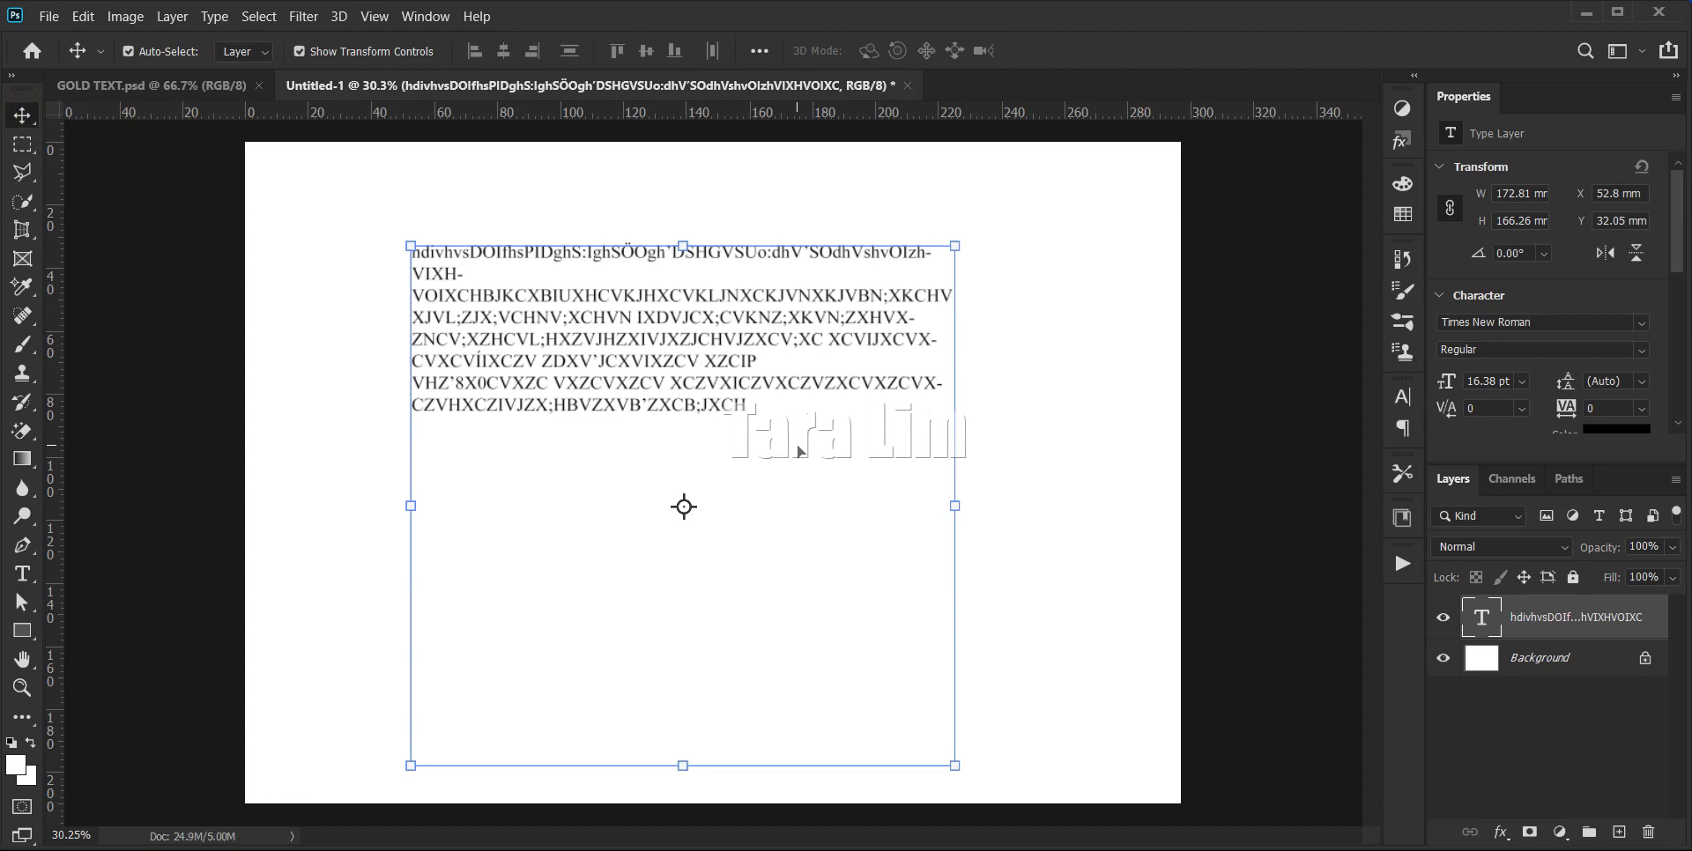
- Delete the paragraph layer and set the type to Bold, 72 pt
{"action": "key", "text": "Delete"}
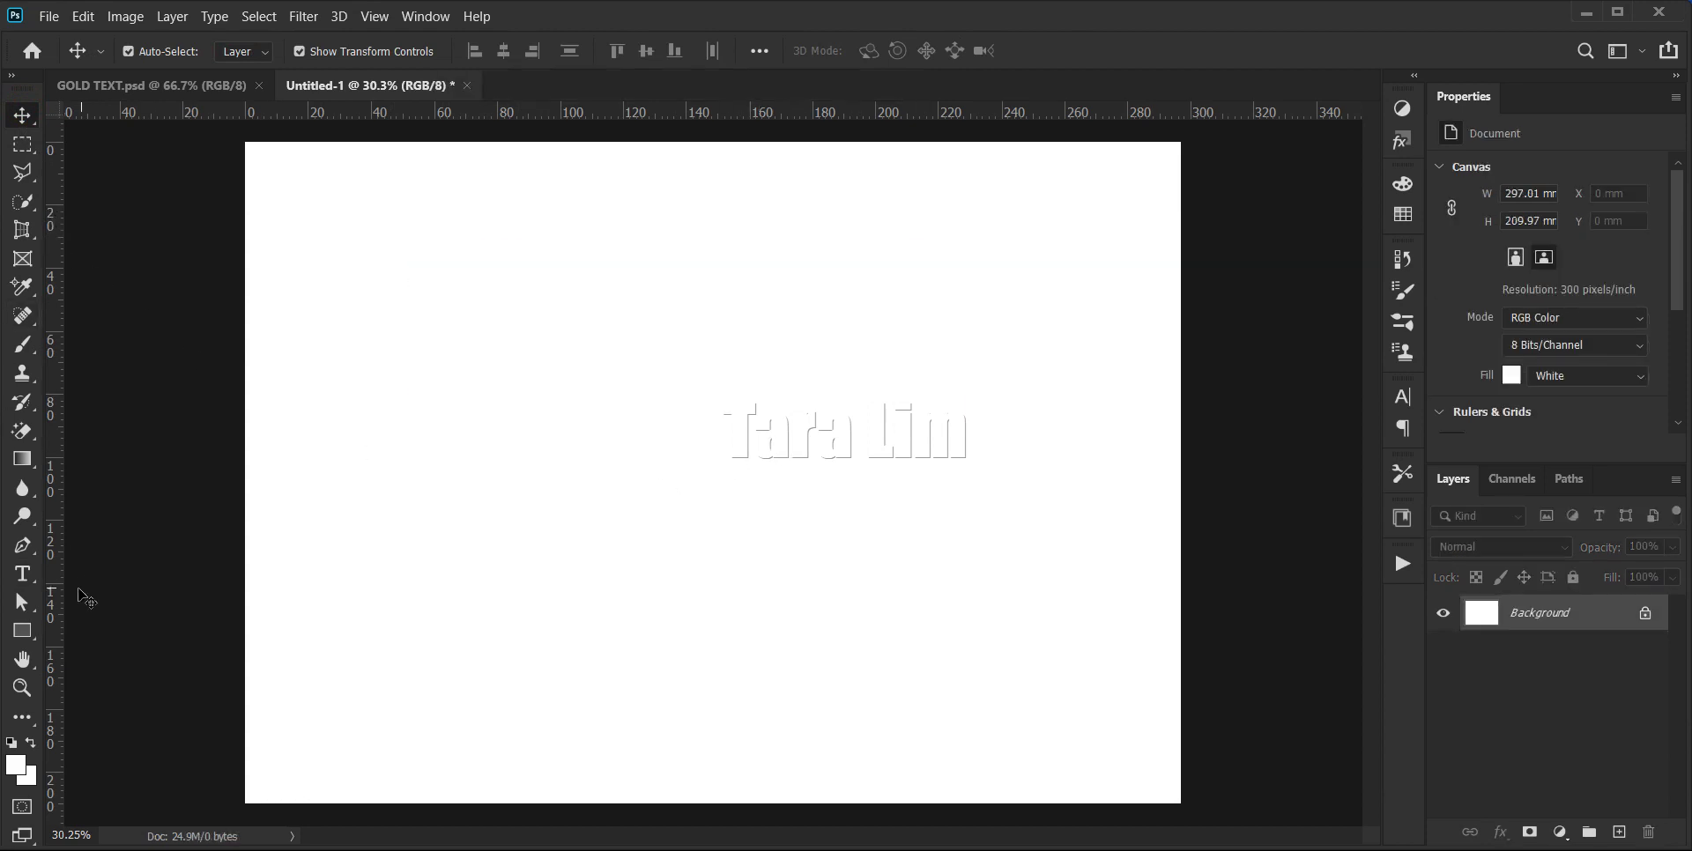
{"action": "left_click", "coordinate": [23, 574]}
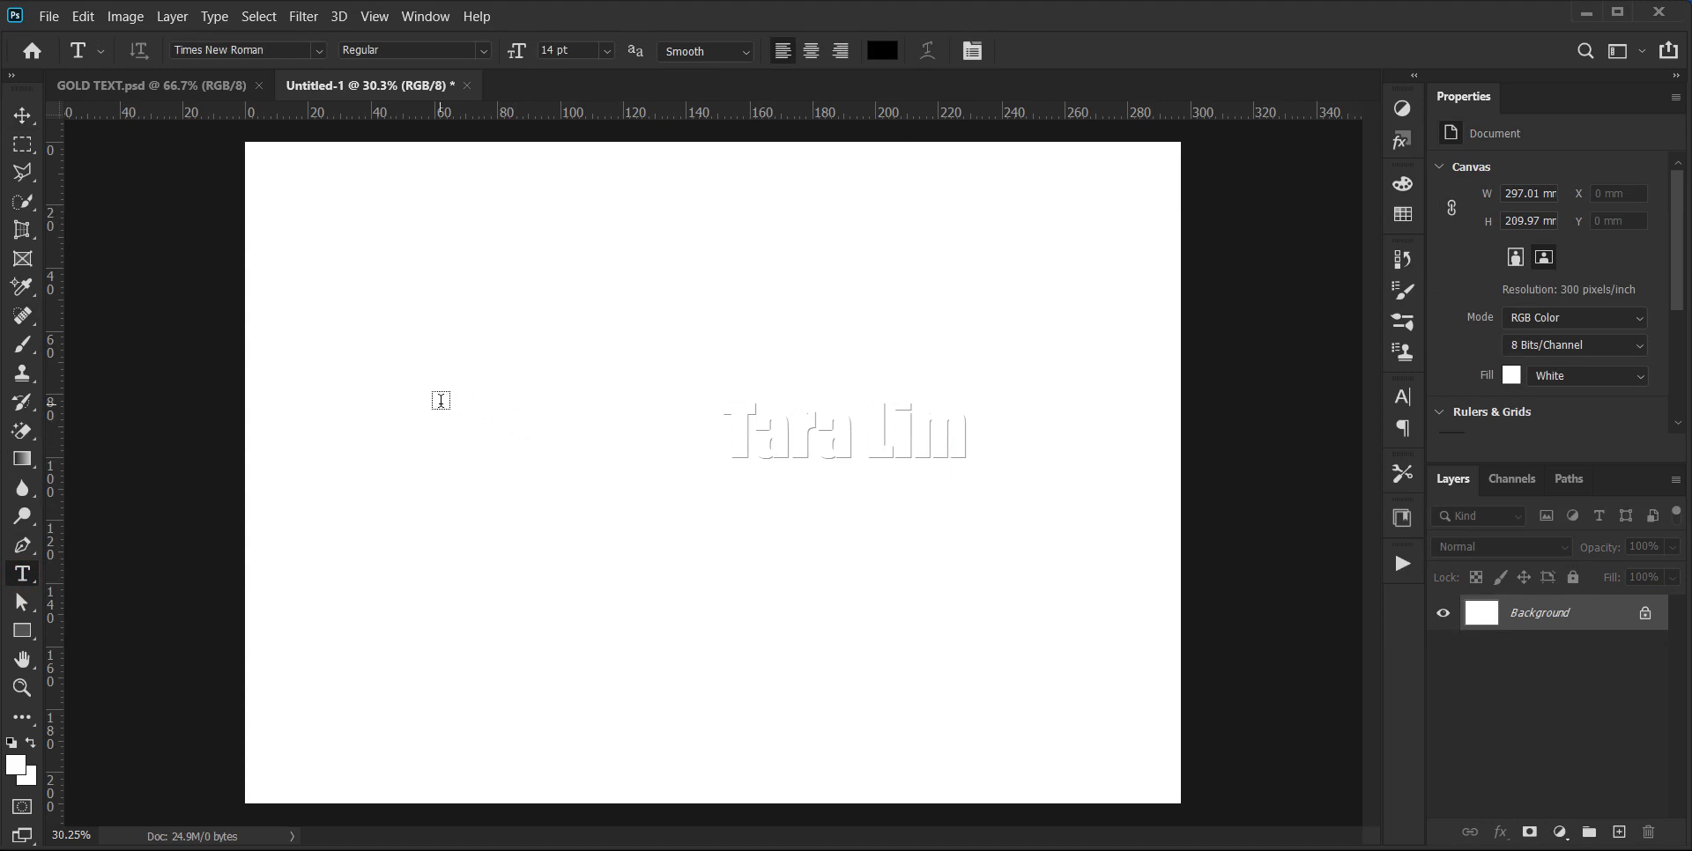
{"action": "left_click", "coordinate": [486, 53]}
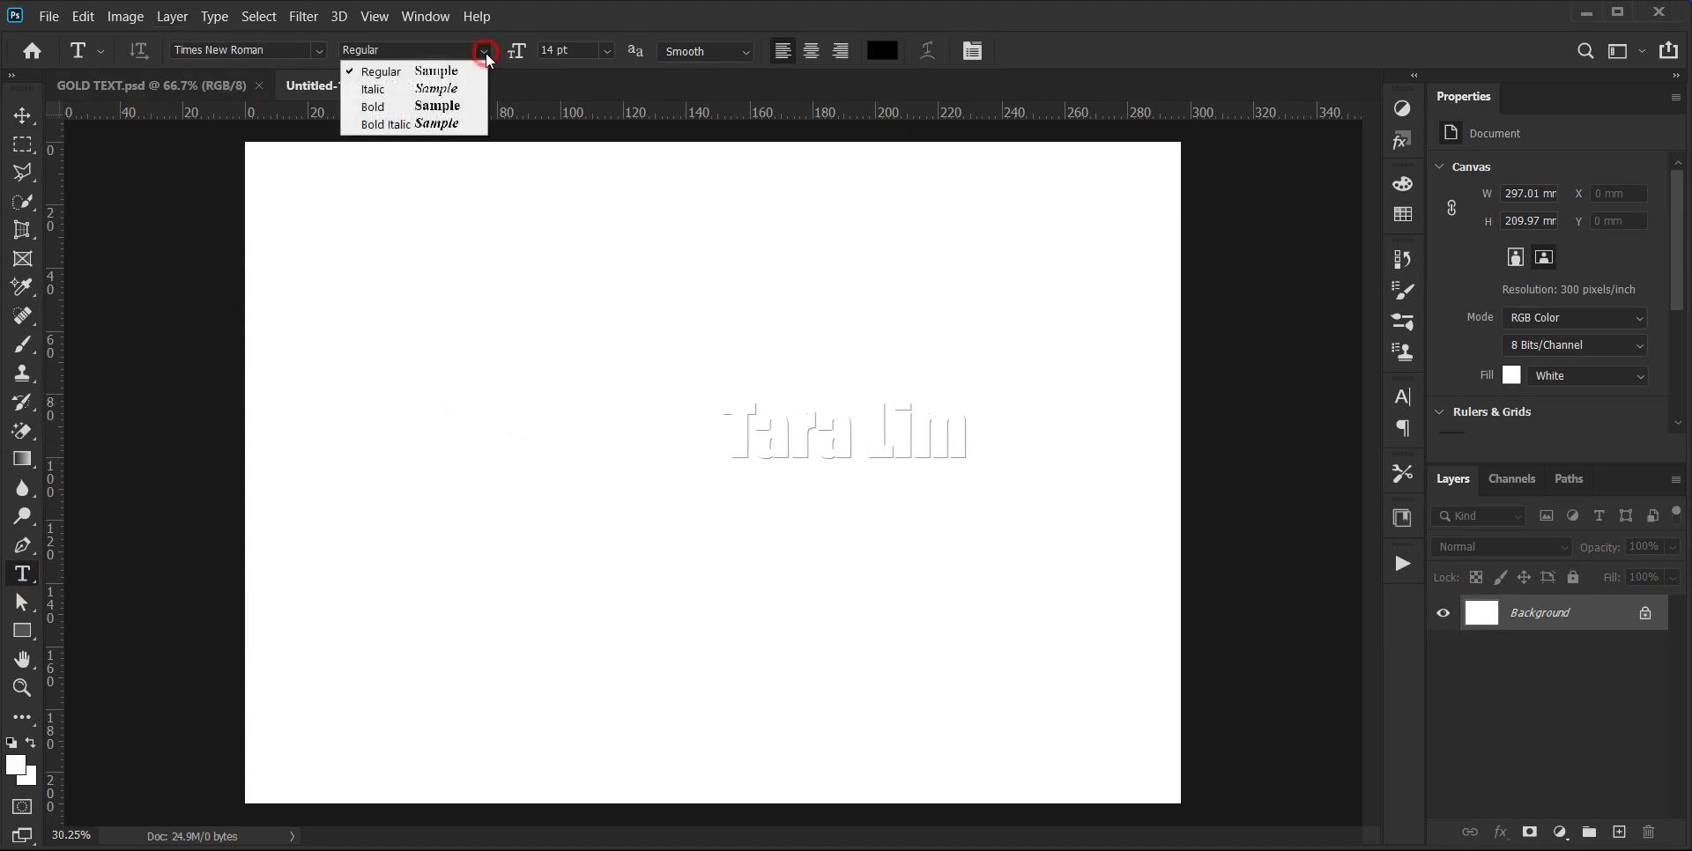
{"action": "left_click", "coordinate": [388, 106]}
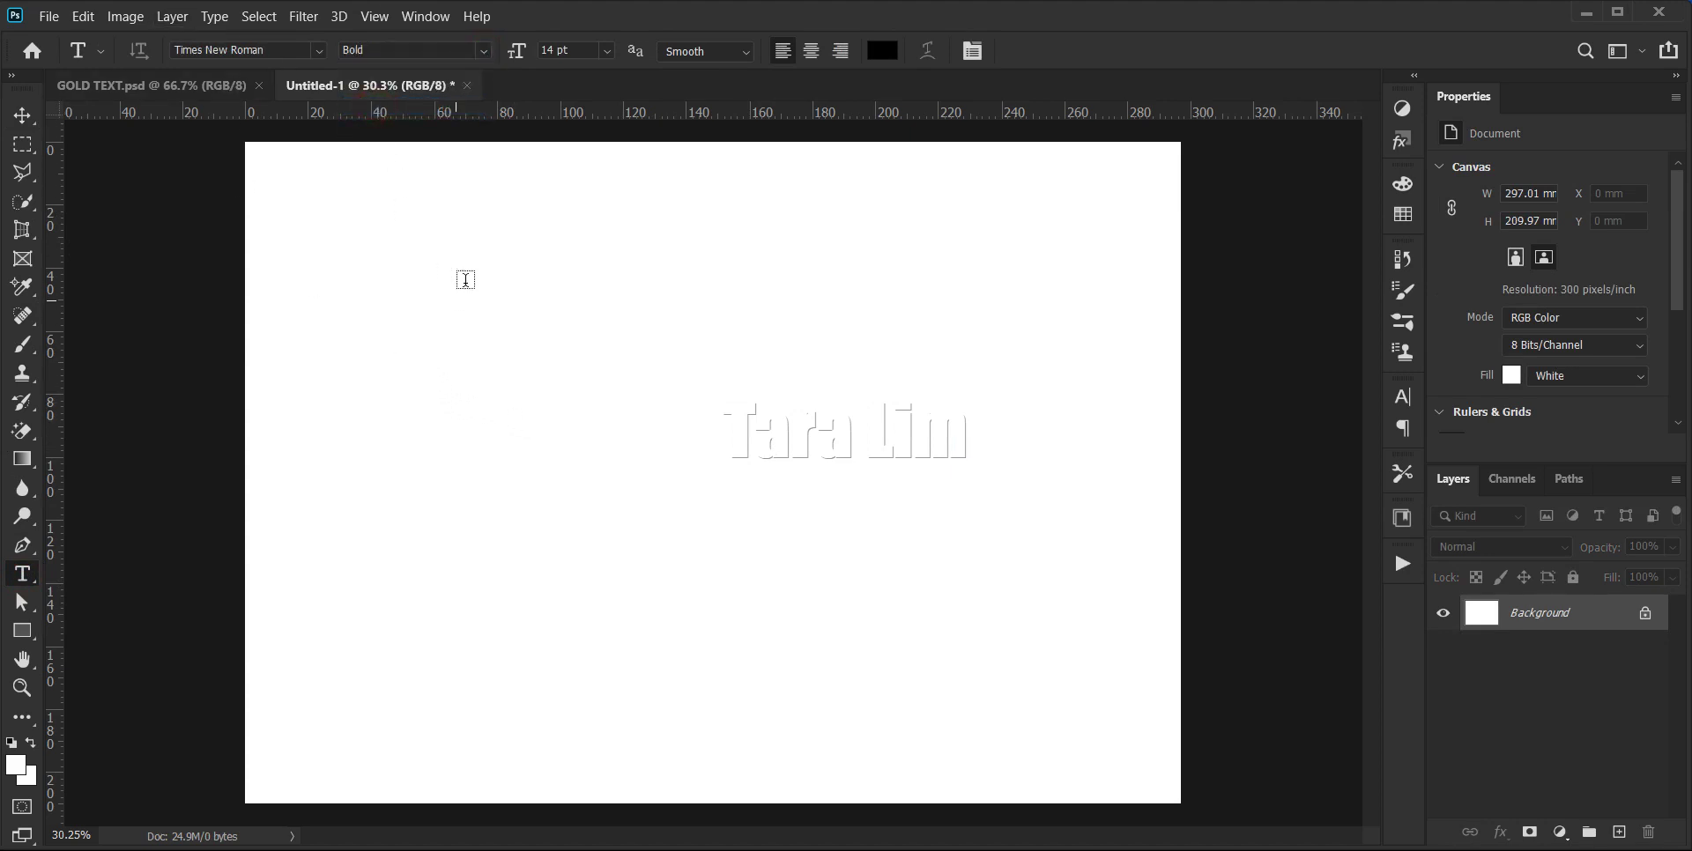
{"action": "left_click", "coordinate": [606, 51]}
{"action": "left_click", "coordinate": [570, 334]}
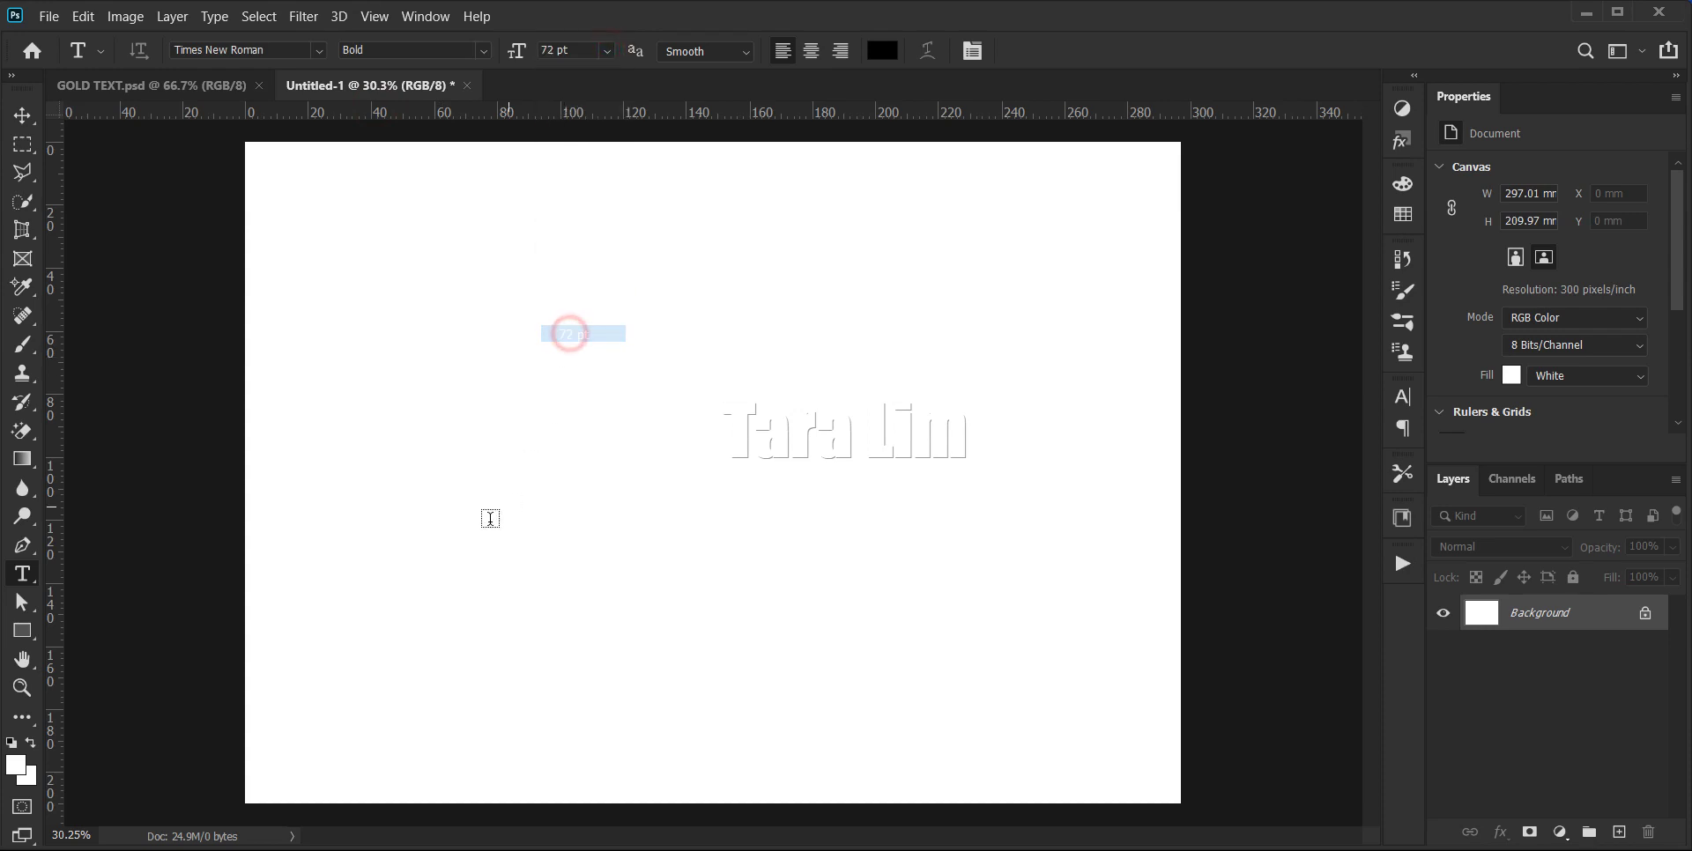
- Place and commit a text layer reading GOLD on the canvas
{"action": "left_click", "coordinate": [425, 458]}
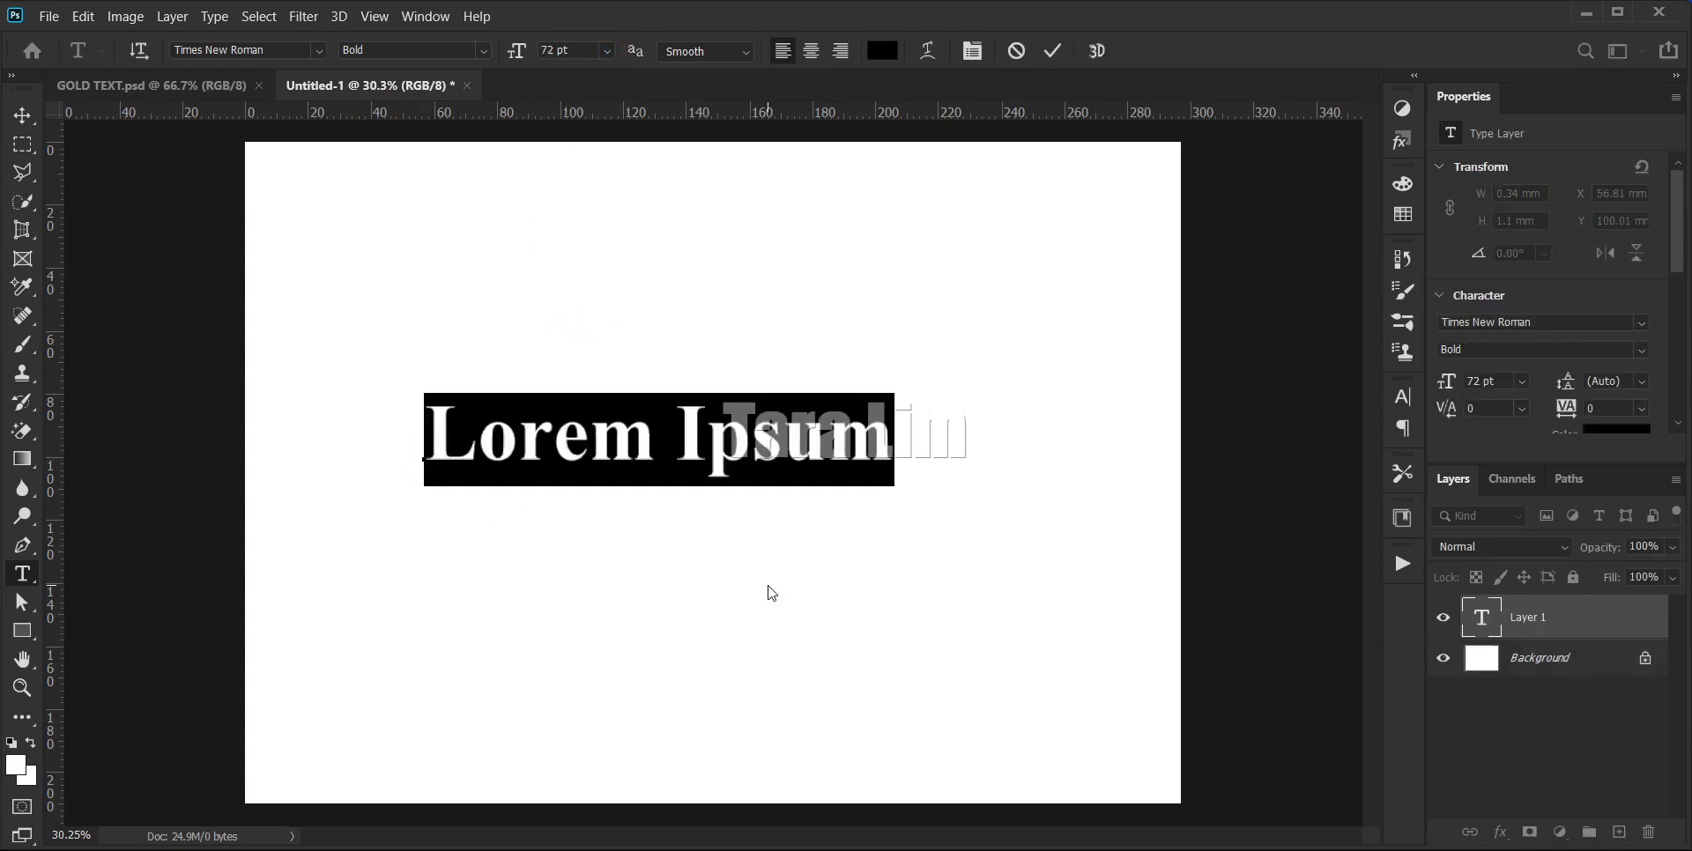
{"action": "type", "text": "GO"}
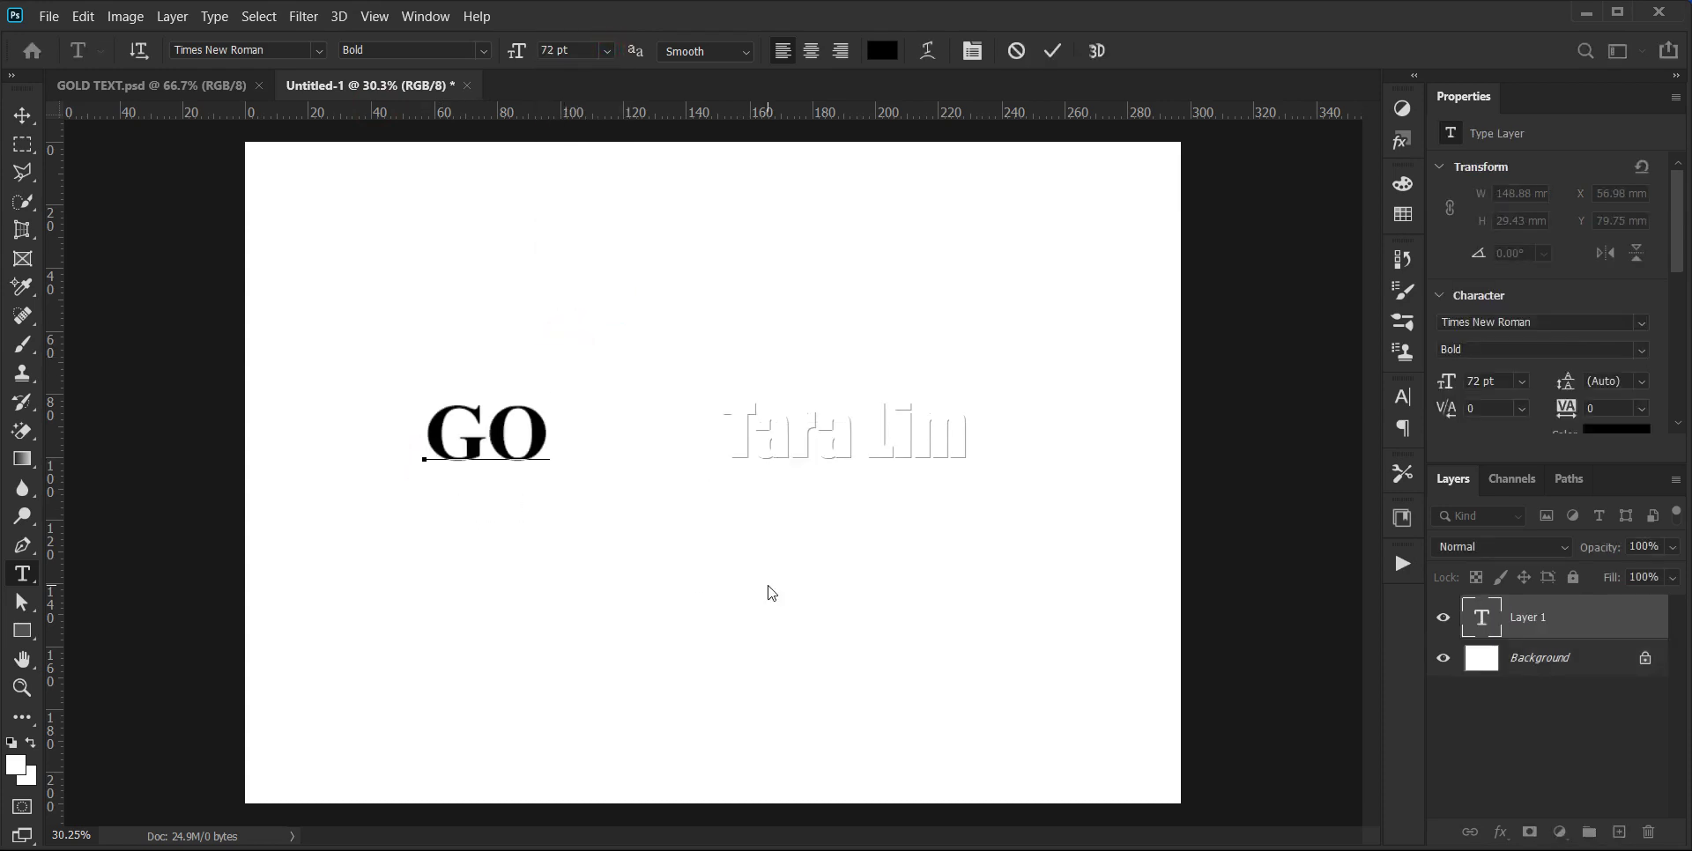
{"action": "type", "text": "LD"}
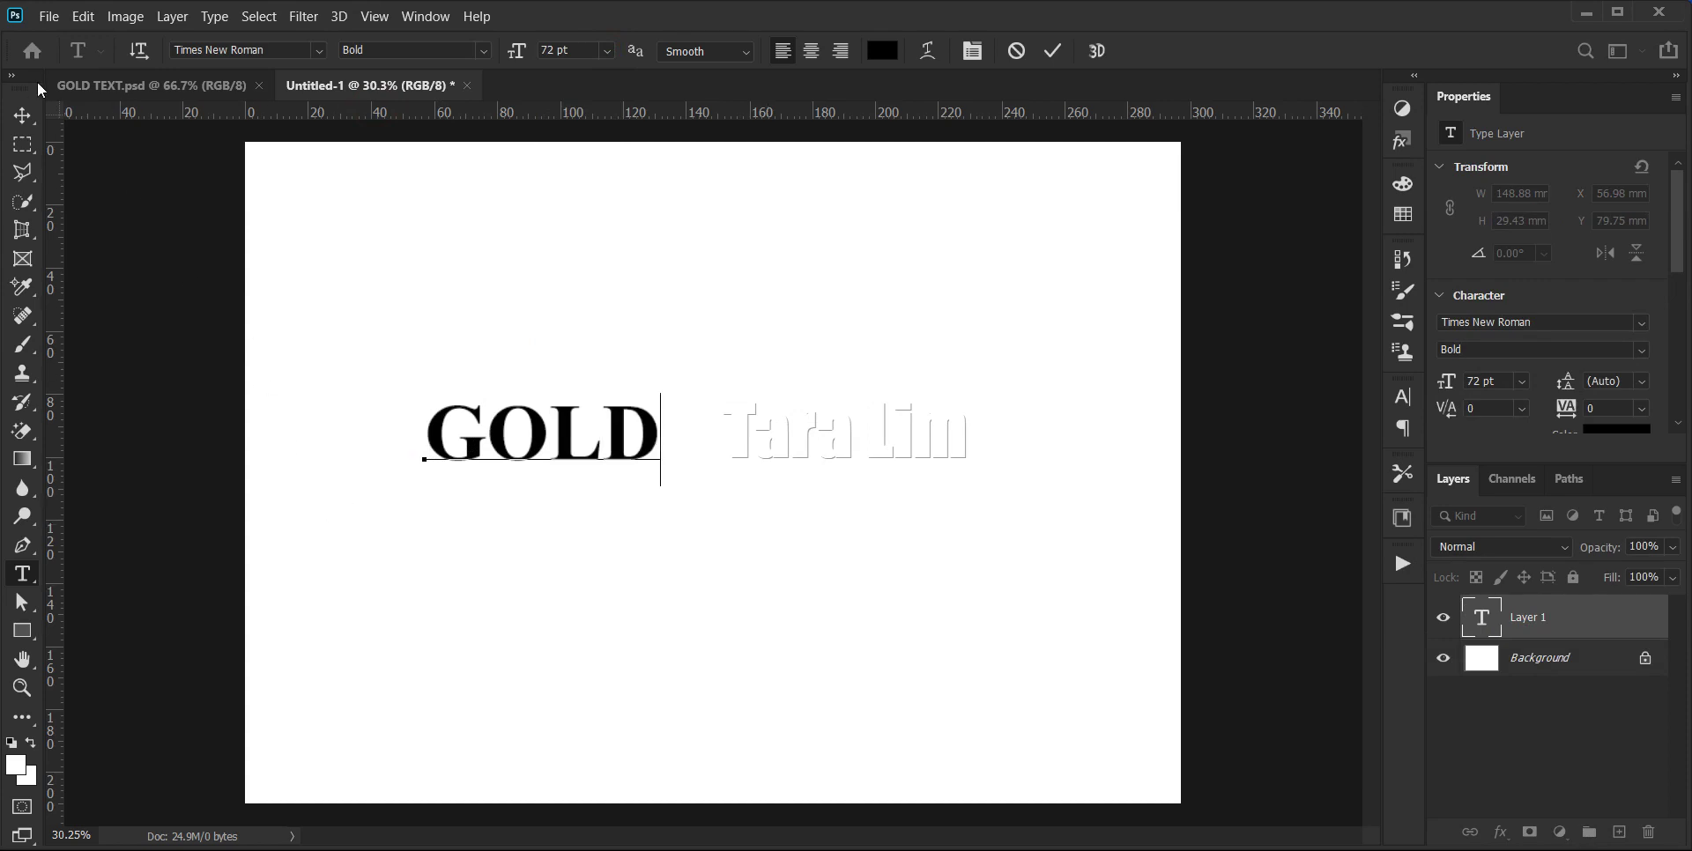
{"action": "key", "text": "ctrl+Return"}
{"action": "key", "text": "v"}
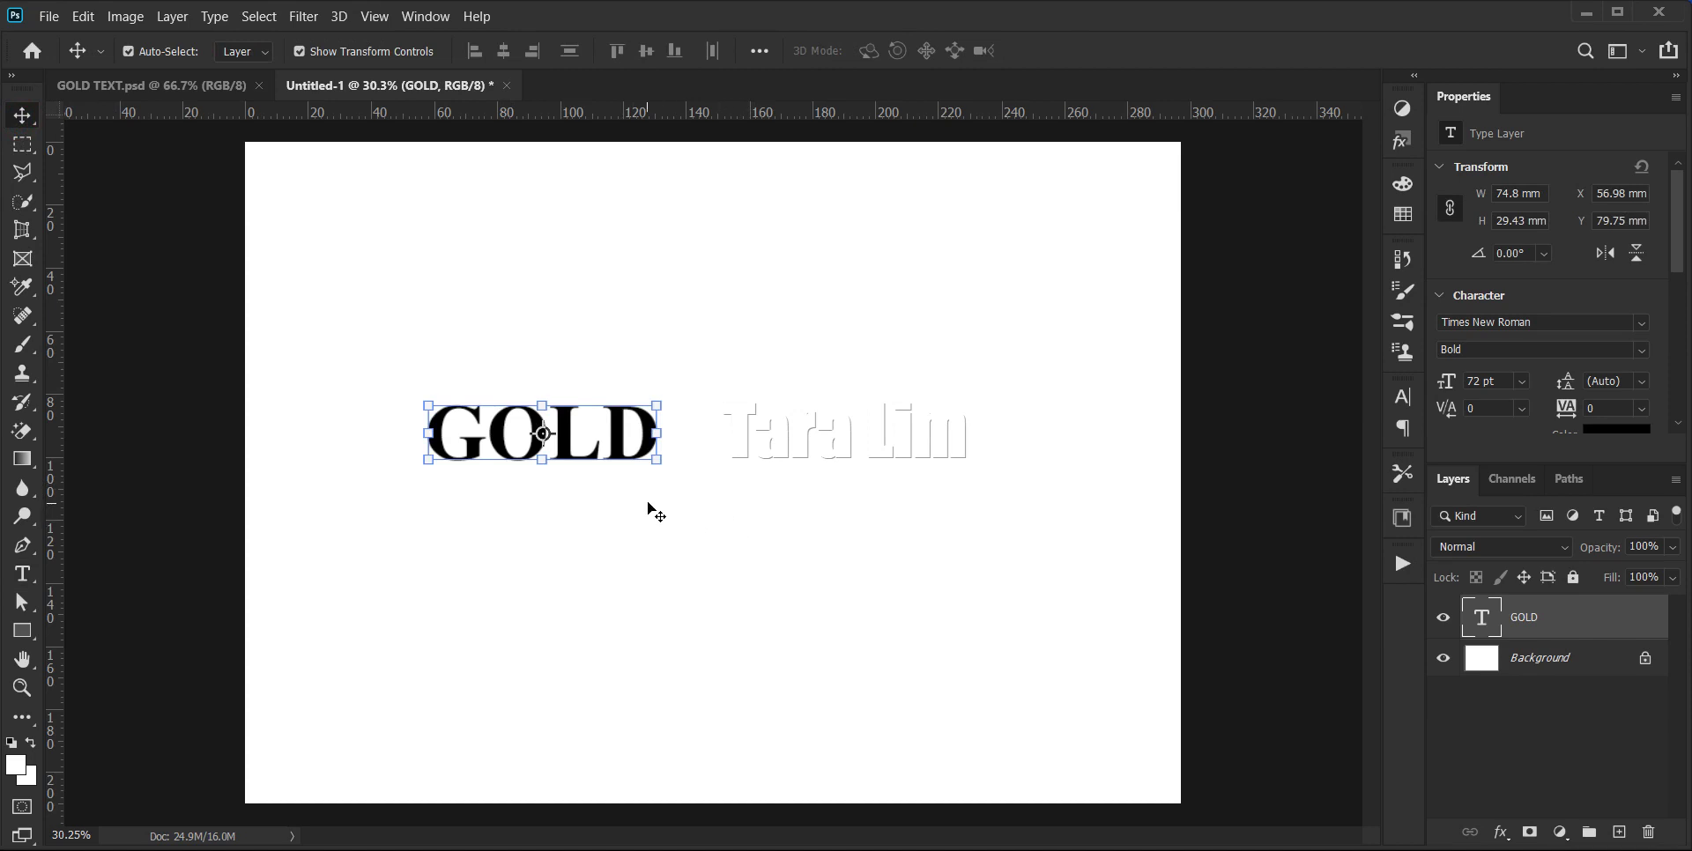
- Scale GOLD up to about 349% (251.47 pt) and position it across the canvas
{"action": "mouse_move", "coordinate": [658, 461]}
{"action": "left_mouse_down"}
{"action": "mouse_move", "coordinate": [741, 516]}
{"action": "mouse_move", "coordinate": [566, 525]}
{"action": "left_mouse_up"}
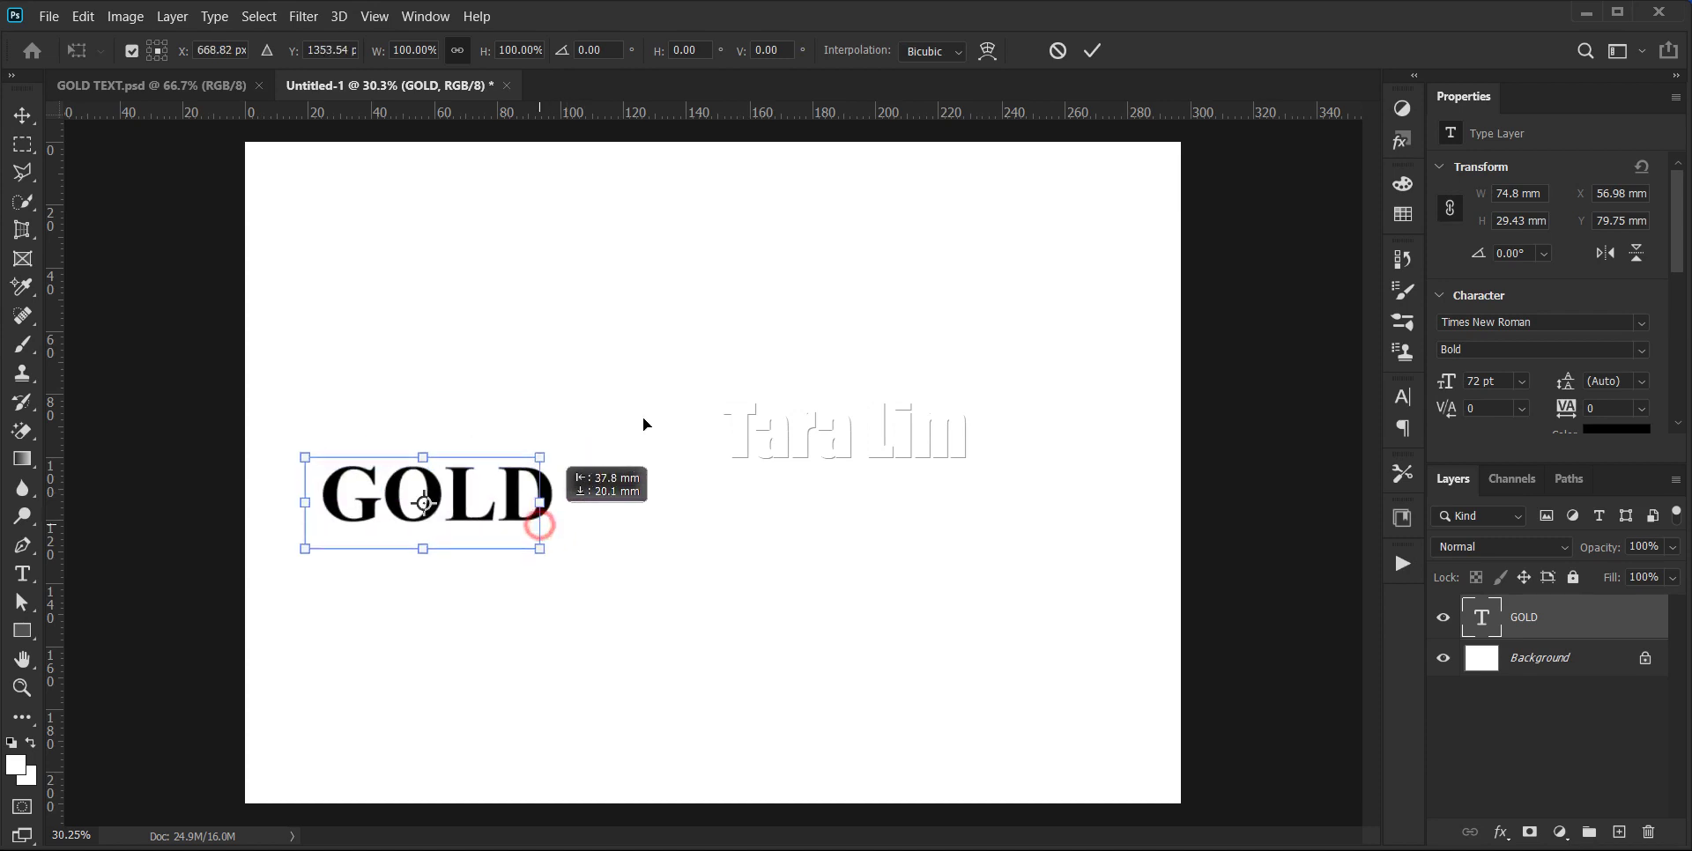
{"action": "left_click_drag", "start_coordinate": [566, 525], "coordinate": [537, 541]}
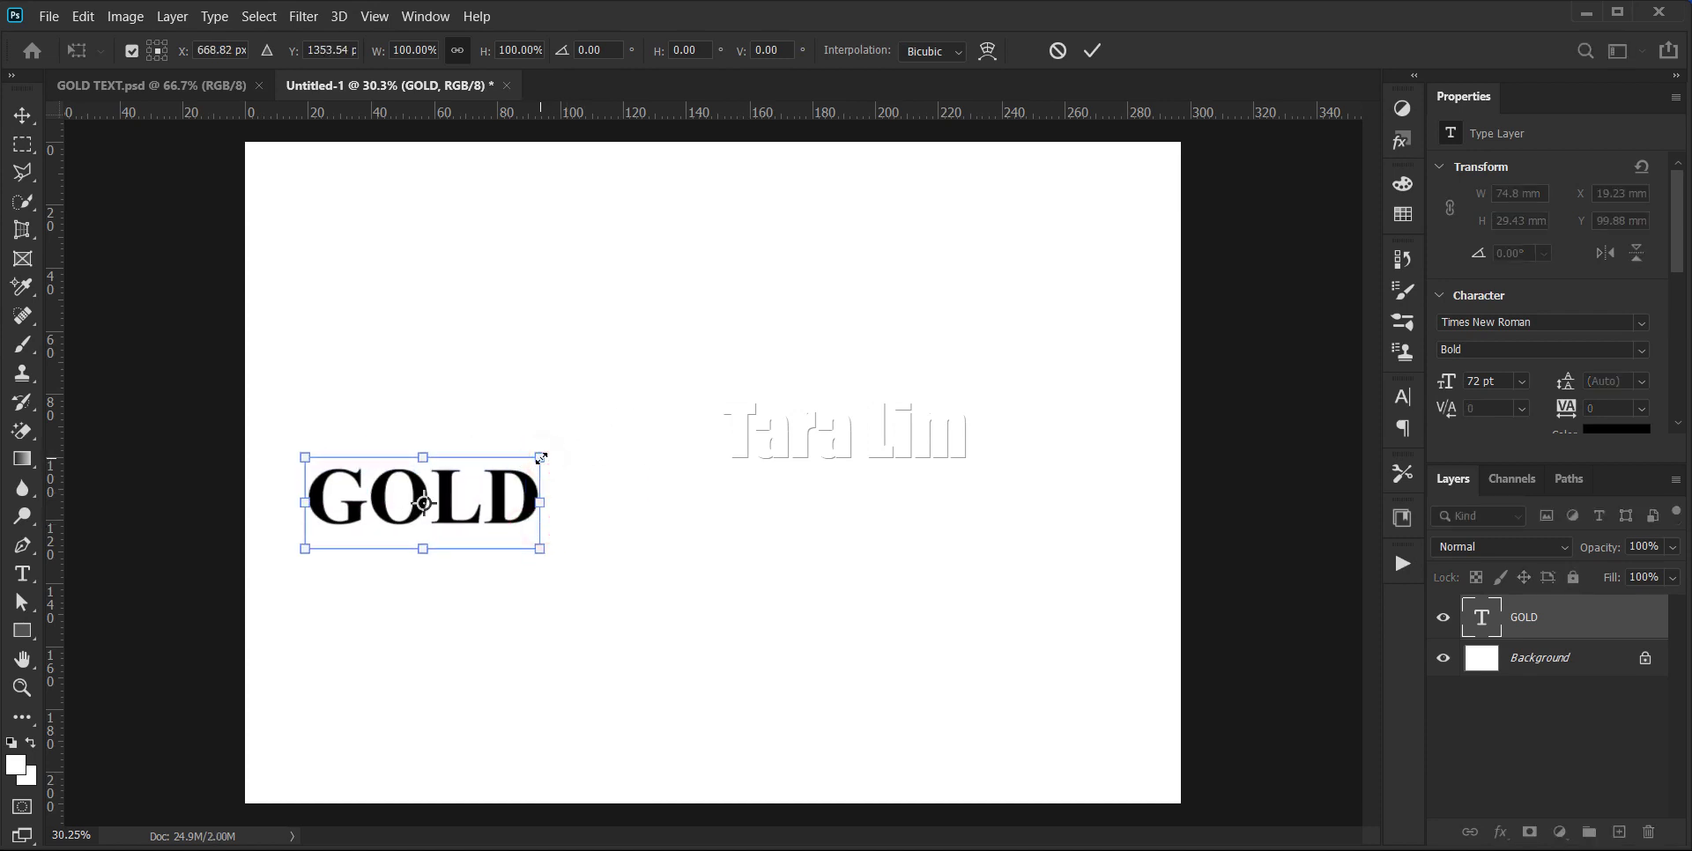
{"action": "mouse_move", "coordinate": [539, 459]}
{"action": "left_mouse_down"}
{"action": "mouse_move", "coordinate": [873, 265]}
{"action": "mouse_move", "coordinate": [1119, 201]}
{"action": "left_mouse_up"}
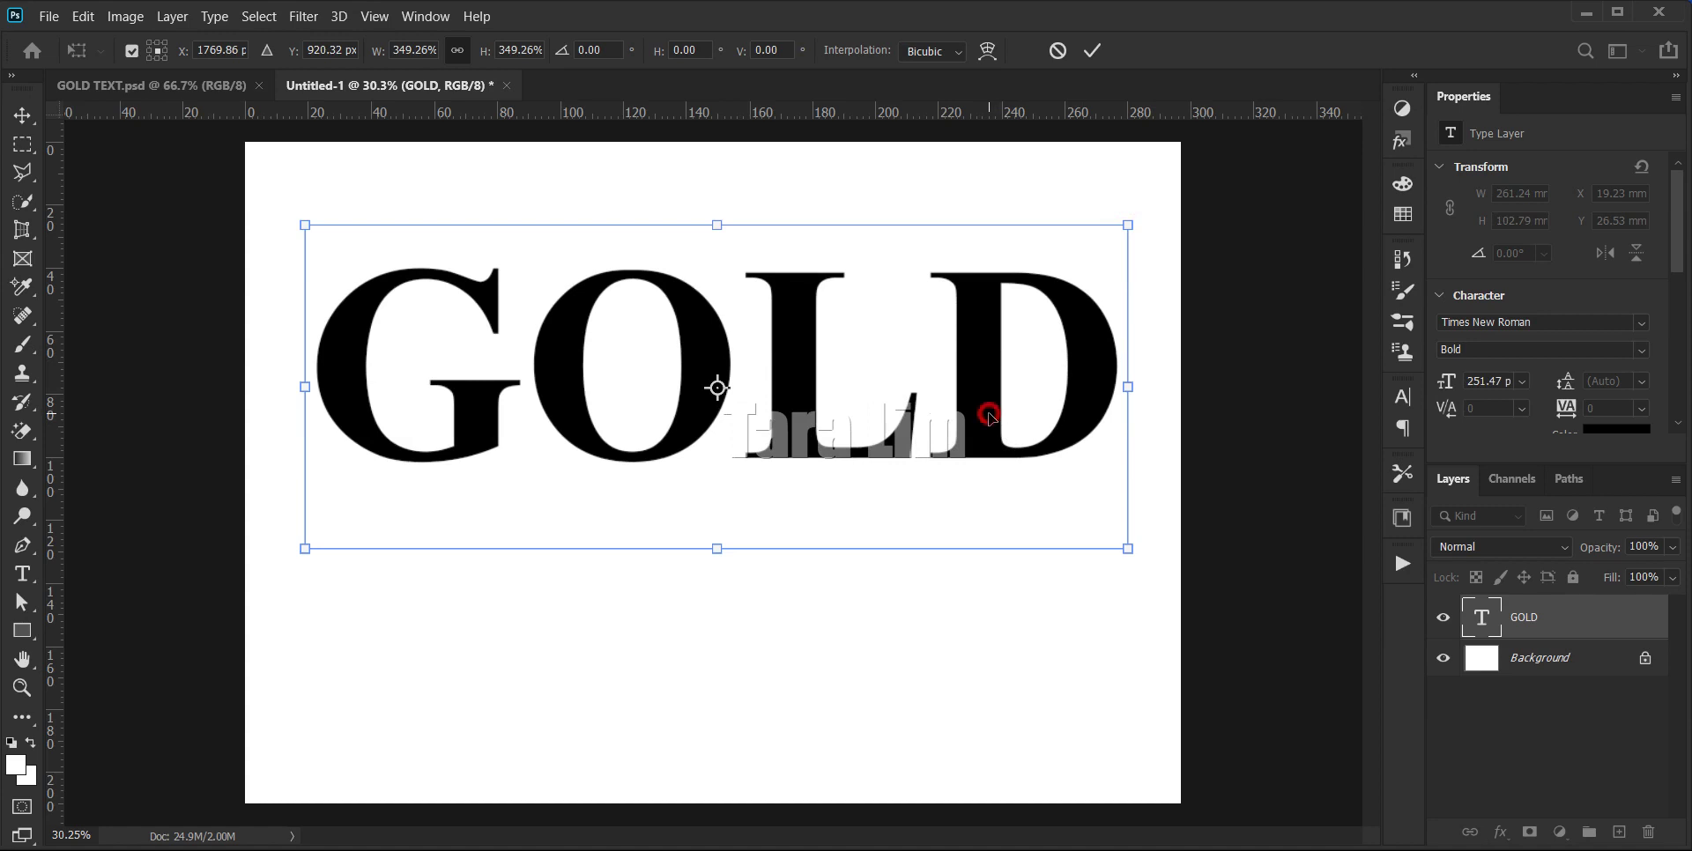
{"action": "mouse_move", "coordinate": [990, 416]}
{"action": "left_mouse_down"}
{"action": "mouse_move", "coordinate": [970, 440]}
{"action": "mouse_move", "coordinate": [984, 449]}
{"action": "left_mouse_up"}
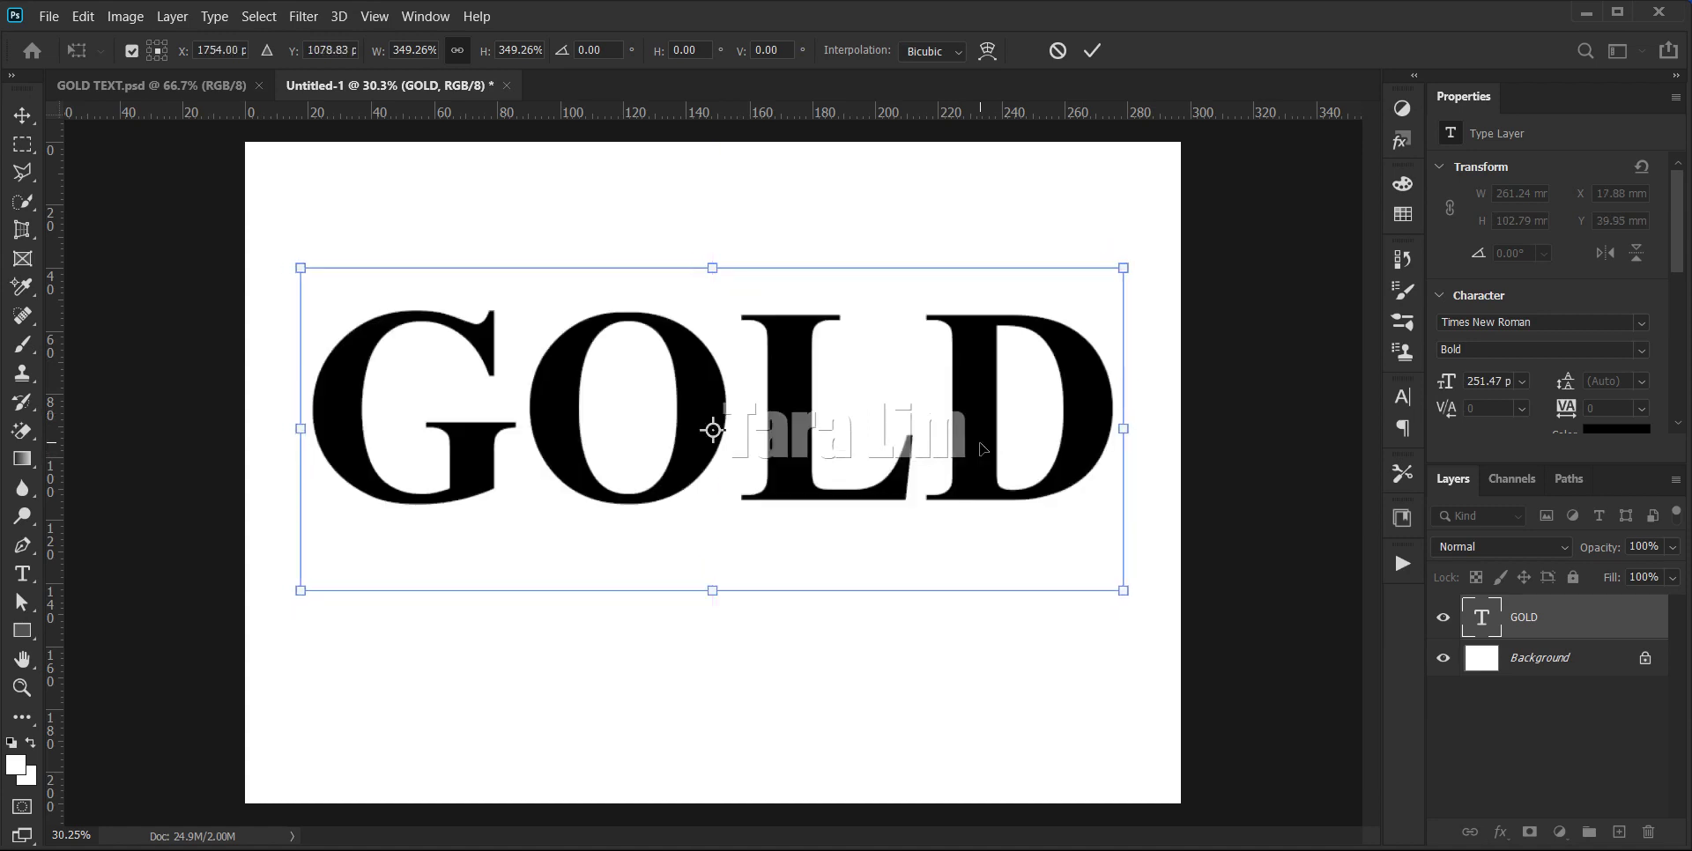
{"action": "key", "text": "Return"}
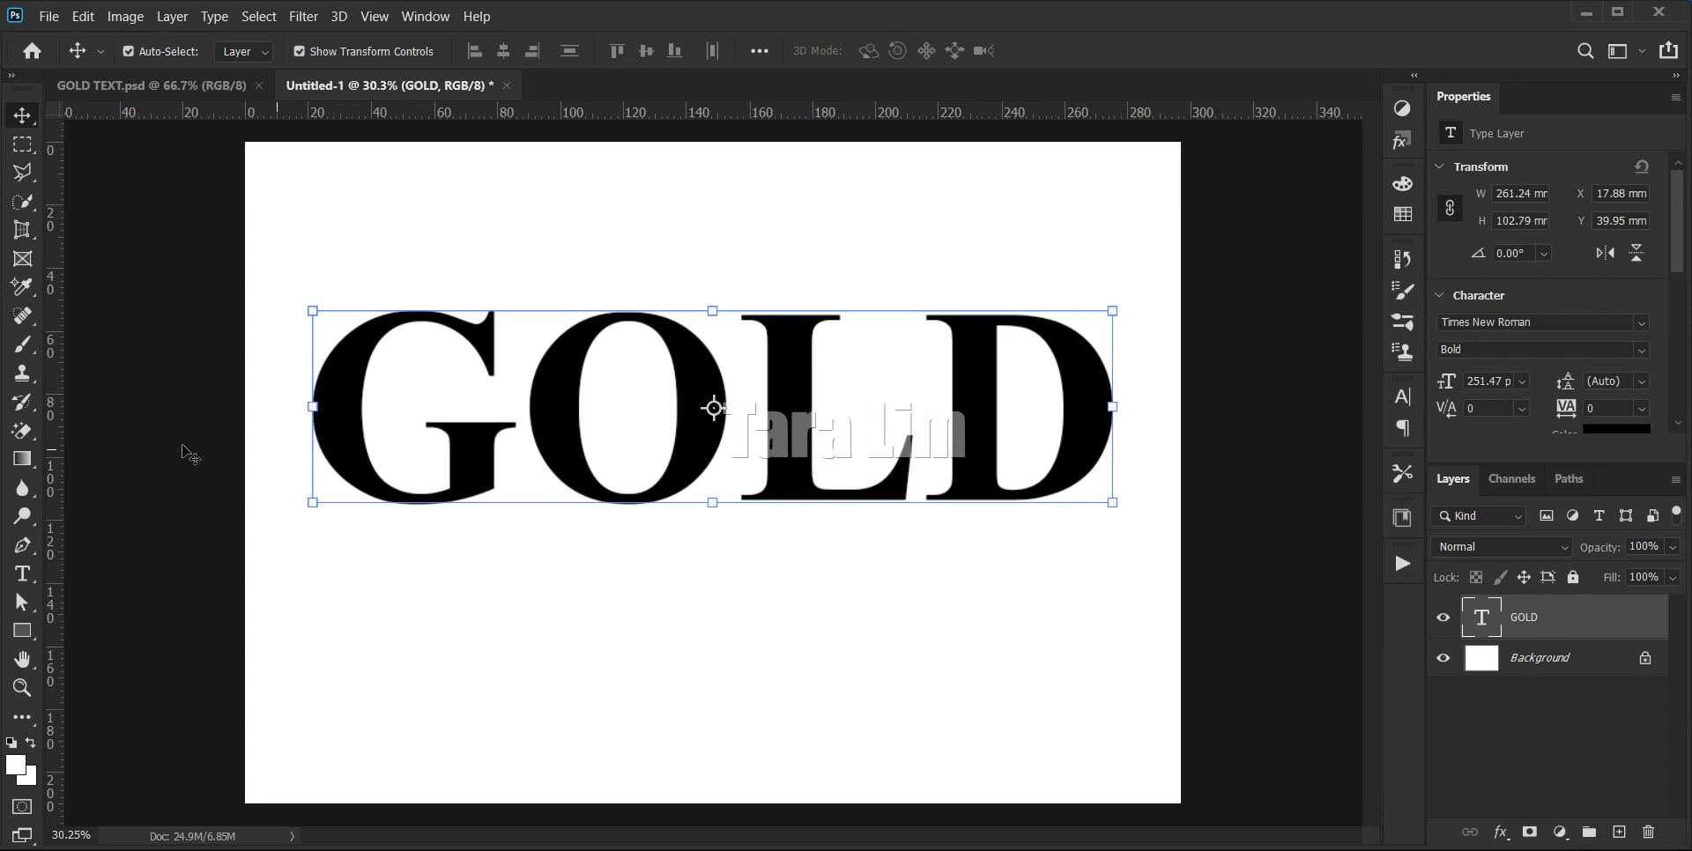
- Put the GOLD text into edit mode and bring up the Warp Text dialog
{"action": "left_click", "coordinate": [27, 579]}
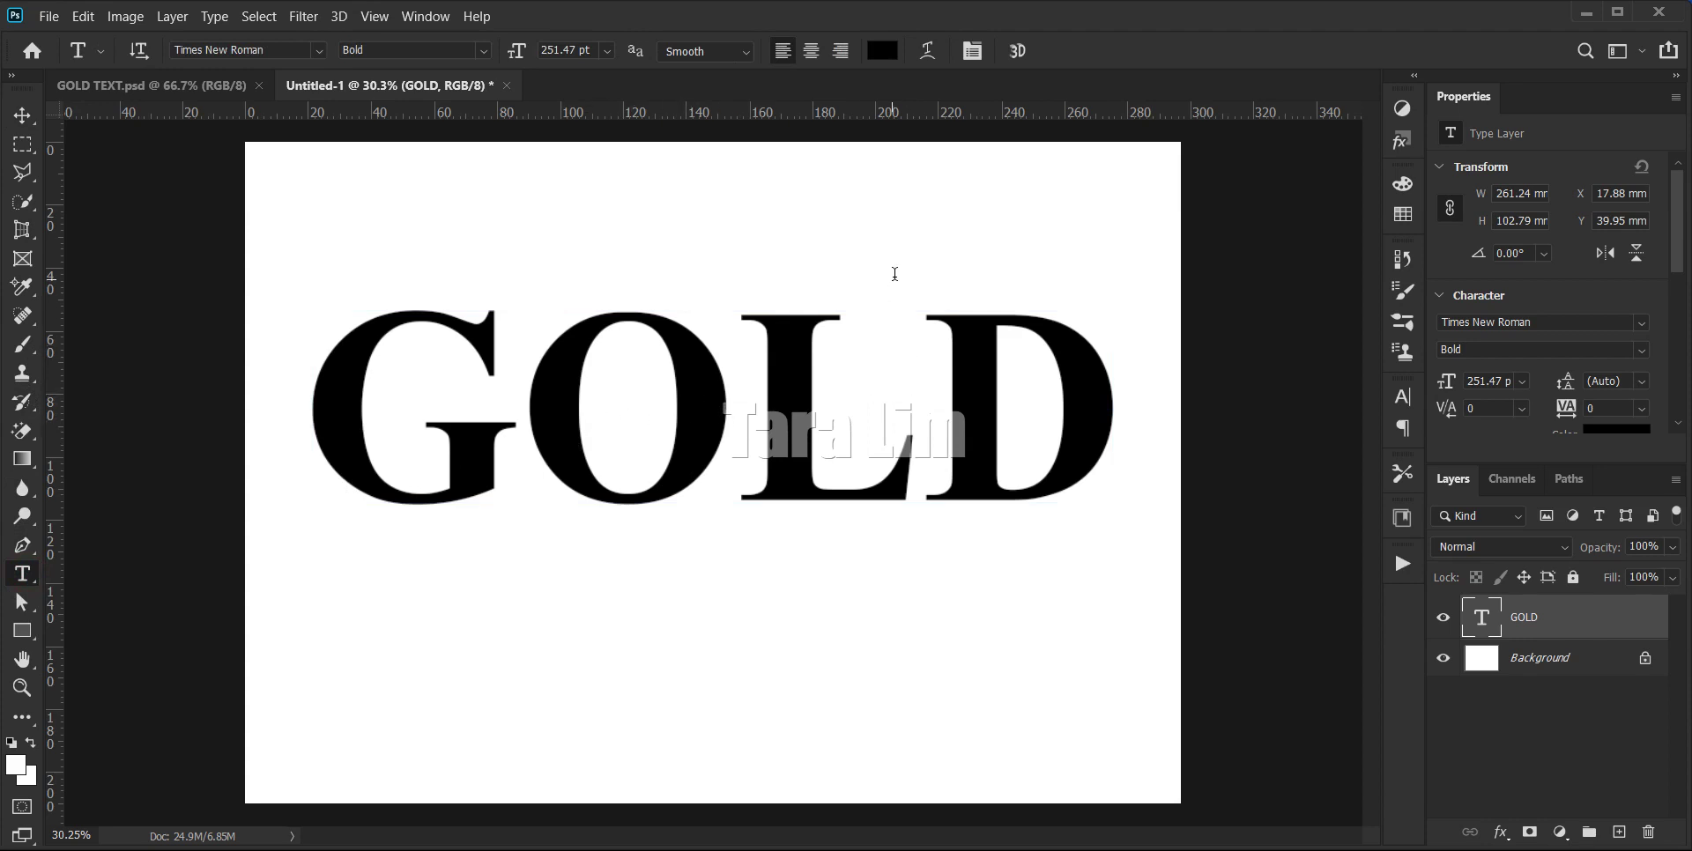
{"action": "left_click", "coordinate": [695, 393]}
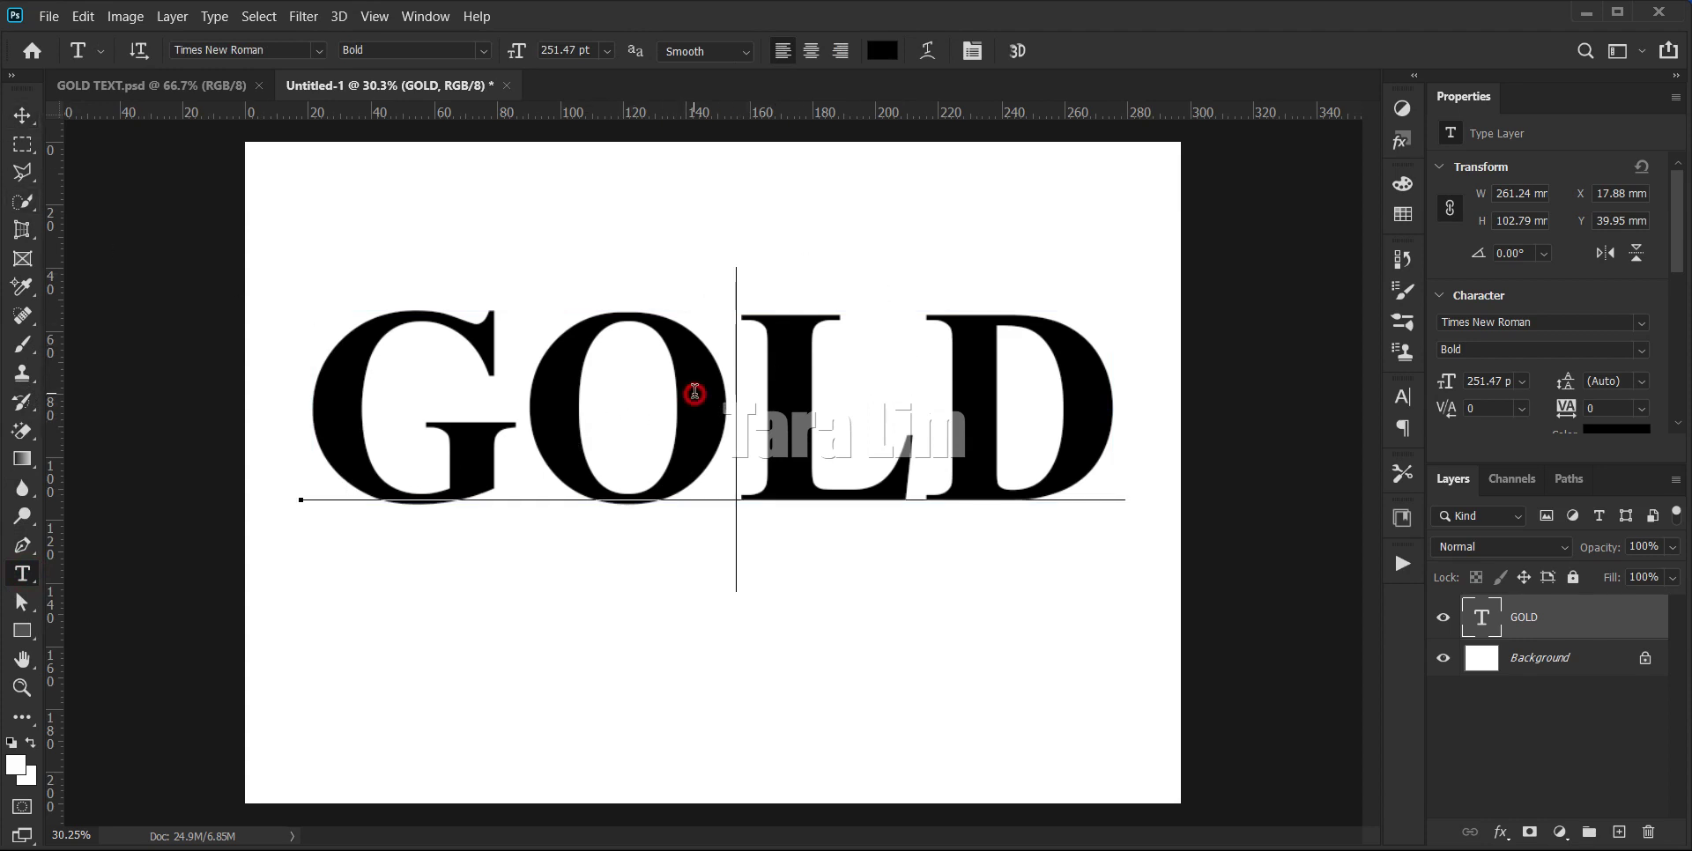
{"action": "double_click", "coordinate": [696, 394]}
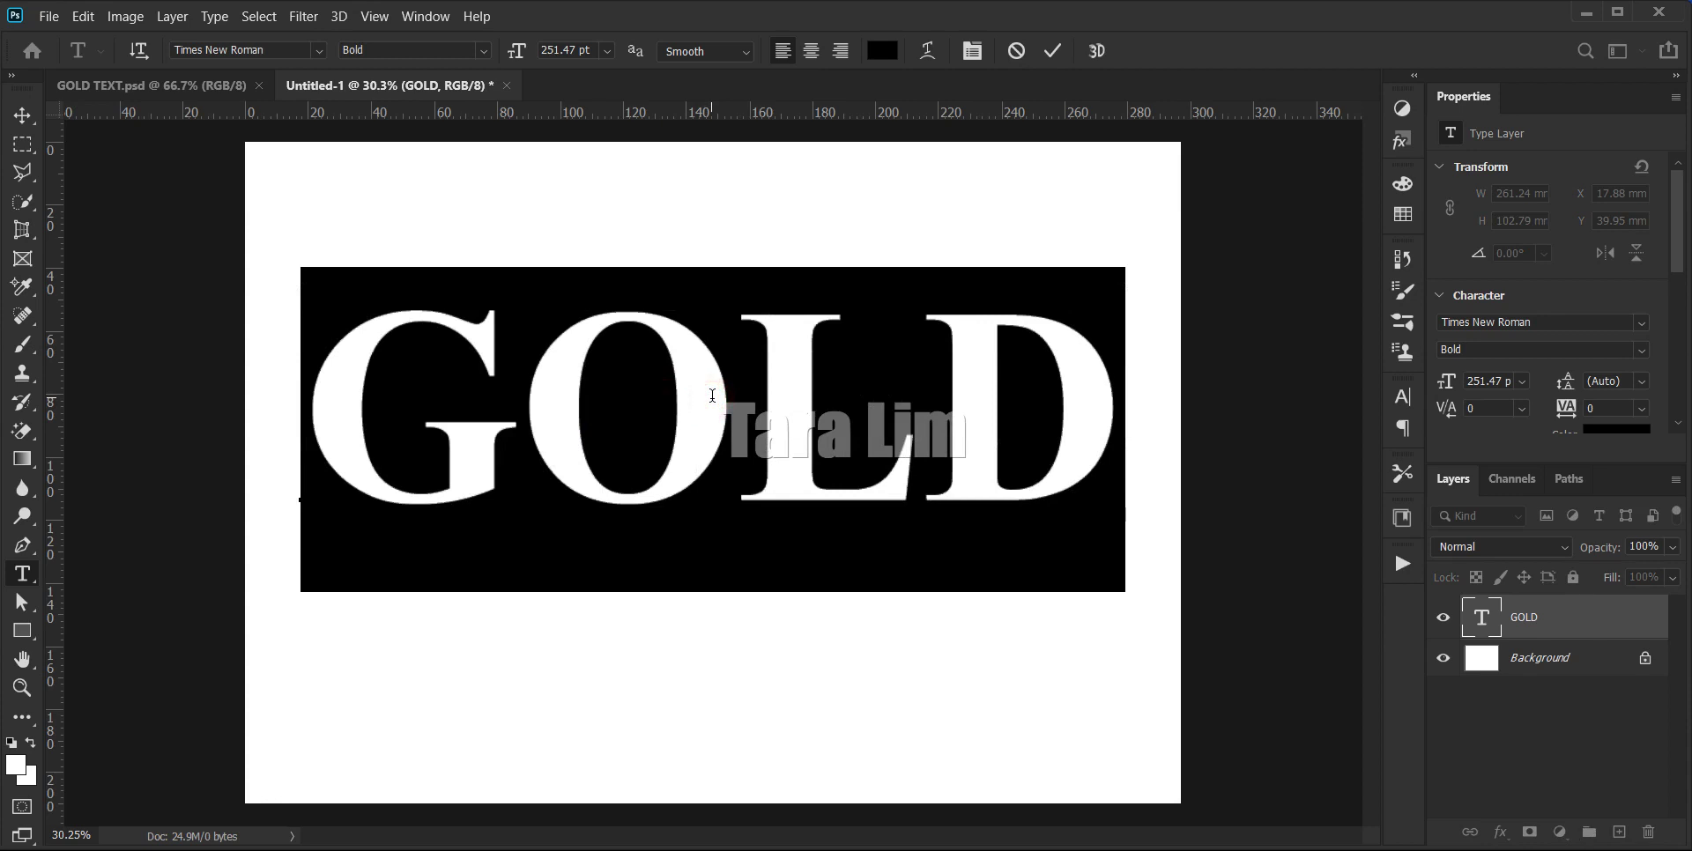
{"action": "left_click", "coordinate": [714, 396]}
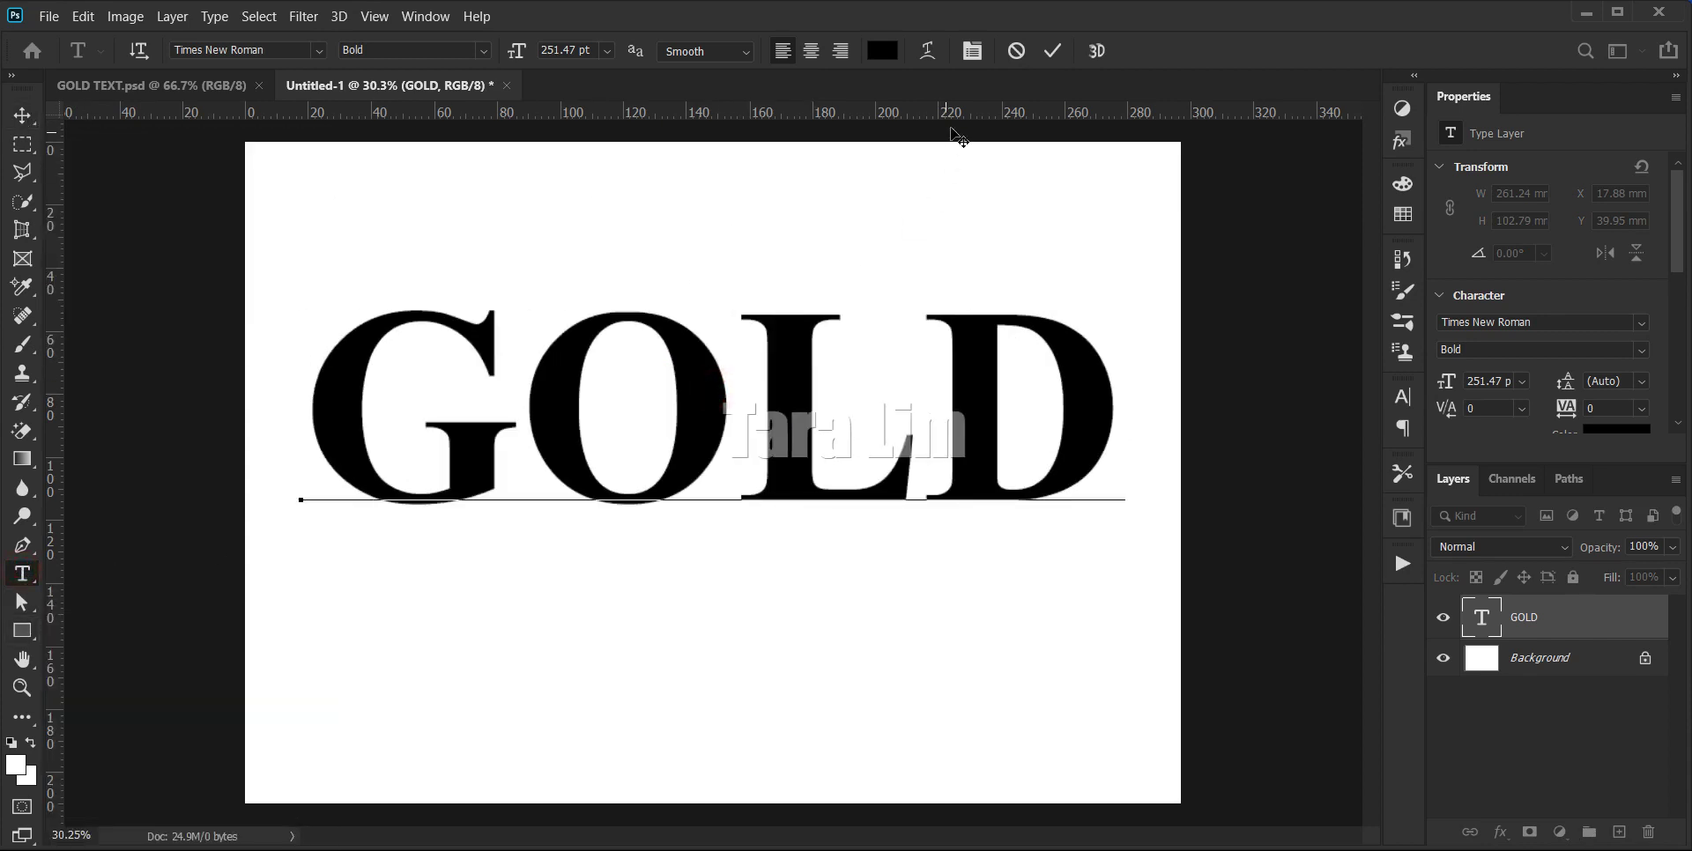
{"action": "left_click", "coordinate": [928, 52]}
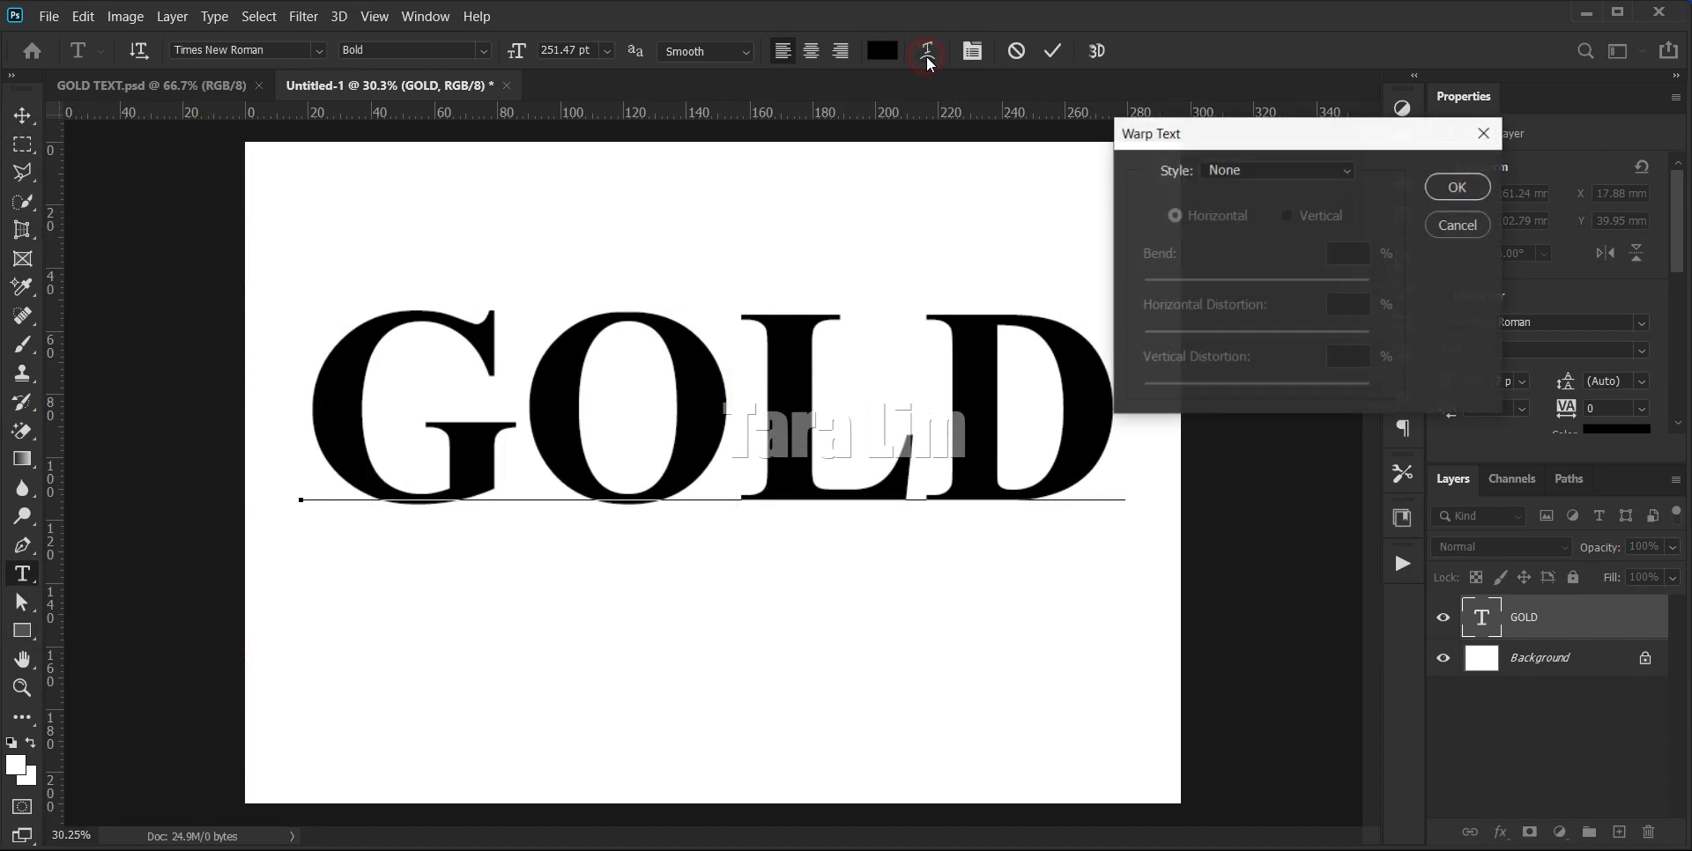
- Apply an Arch warp to GOLD with downward bend, +77 horizontal and +56 vertical distortion
{"action": "left_click", "coordinate": [1340, 170]}
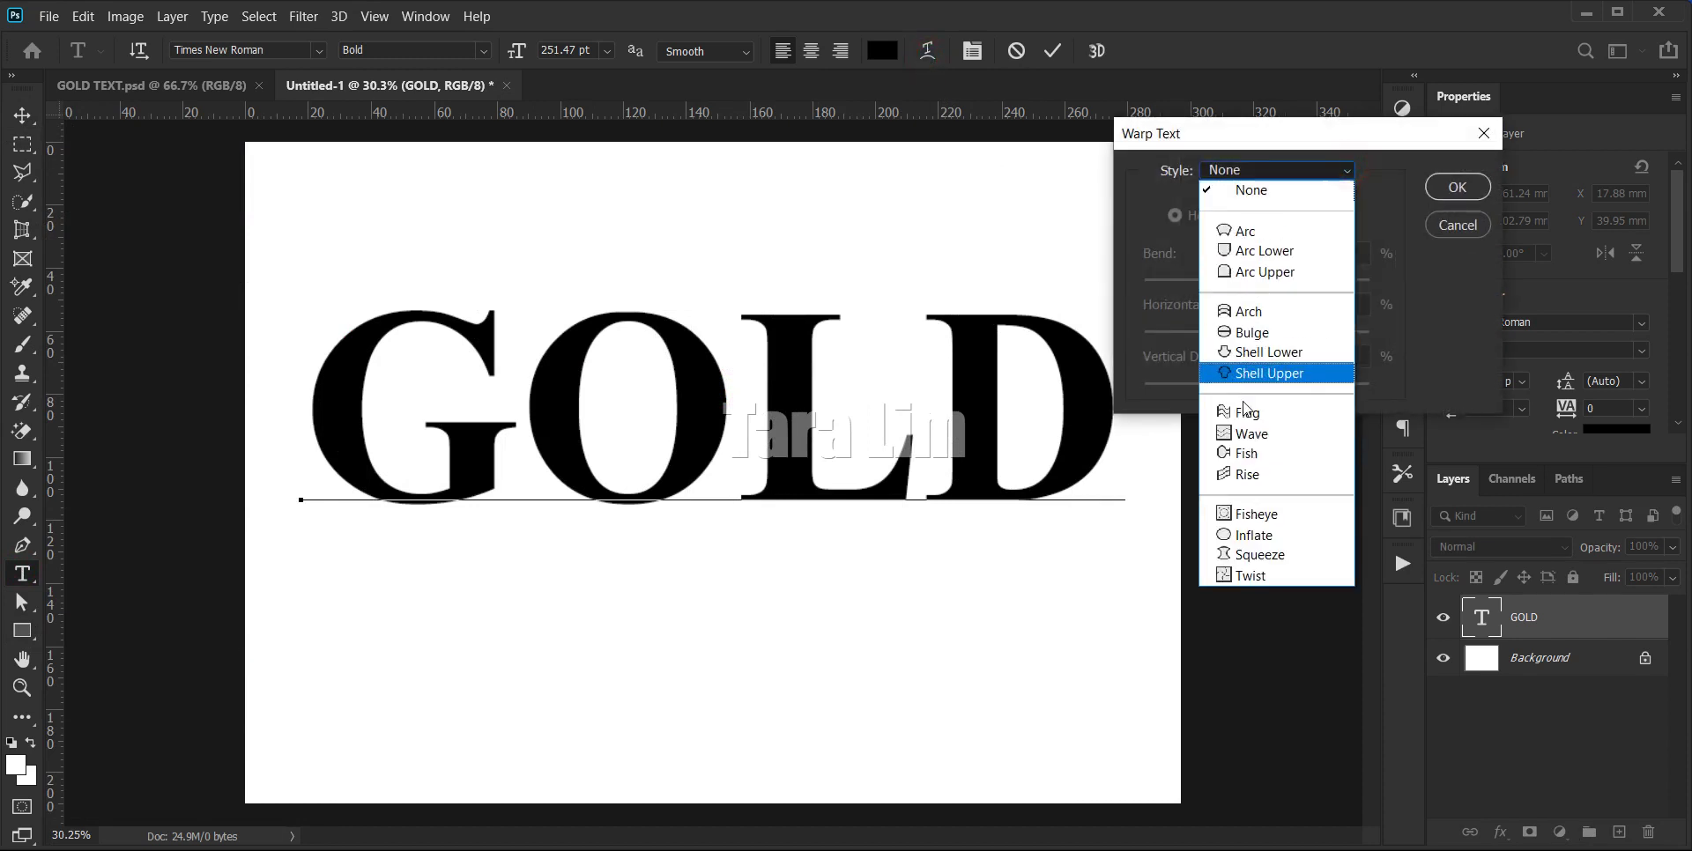
{"action": "left_click", "coordinate": [1250, 319]}
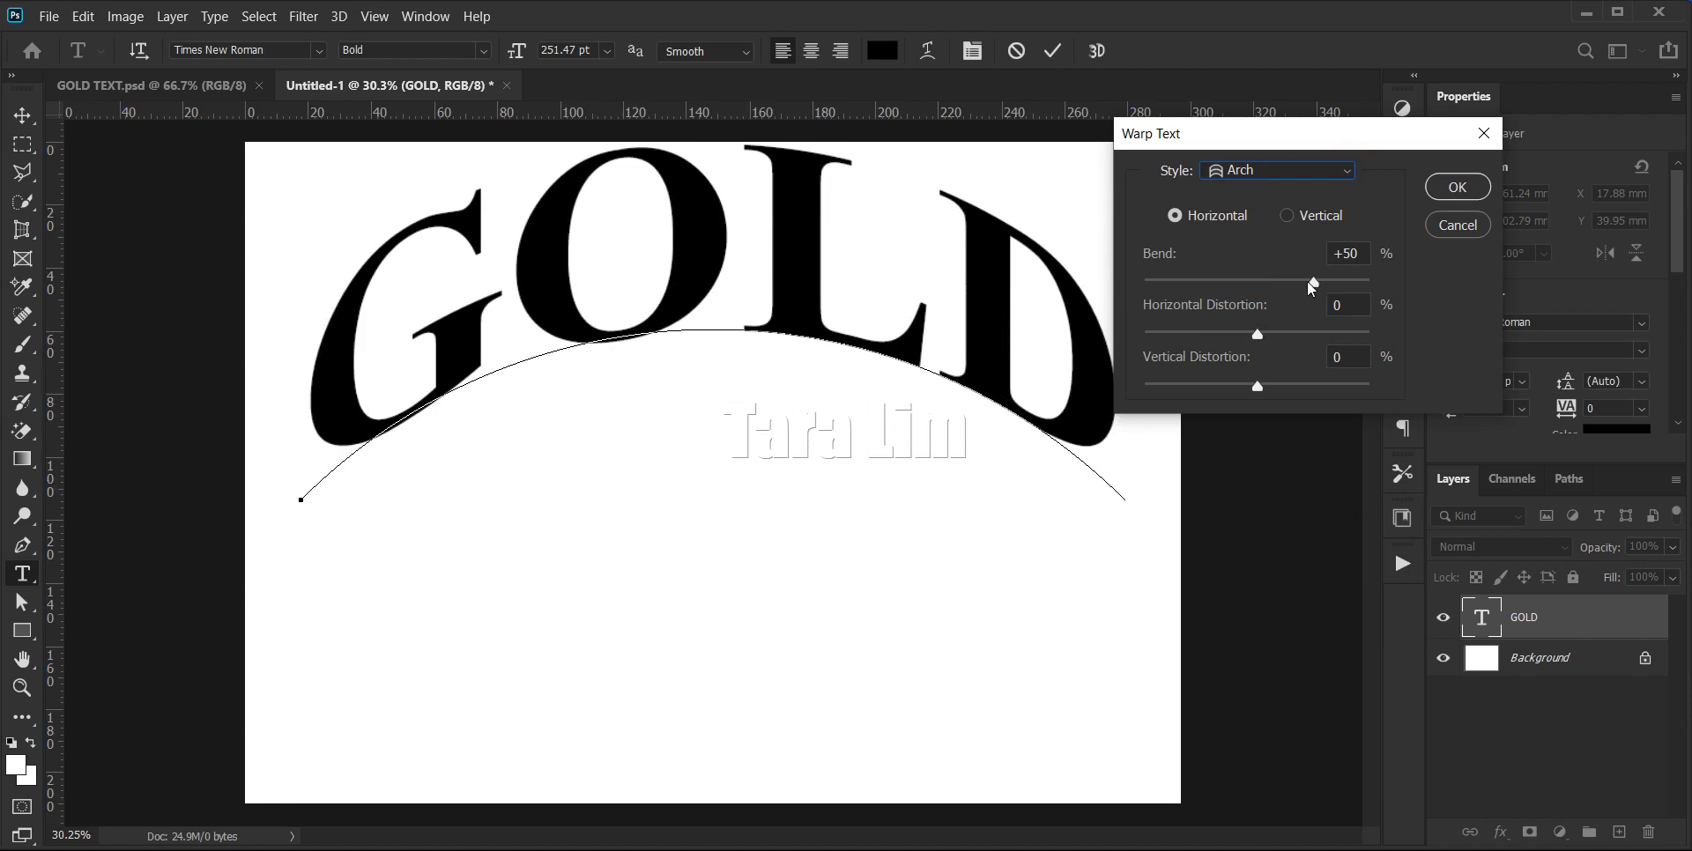
{"action": "mouse_move", "coordinate": [1313, 282]}
{"action": "left_mouse_down"}
{"action": "mouse_move", "coordinate": [1183, 283]}
{"action": "mouse_move", "coordinate": [1207, 283]}
{"action": "left_mouse_up"}
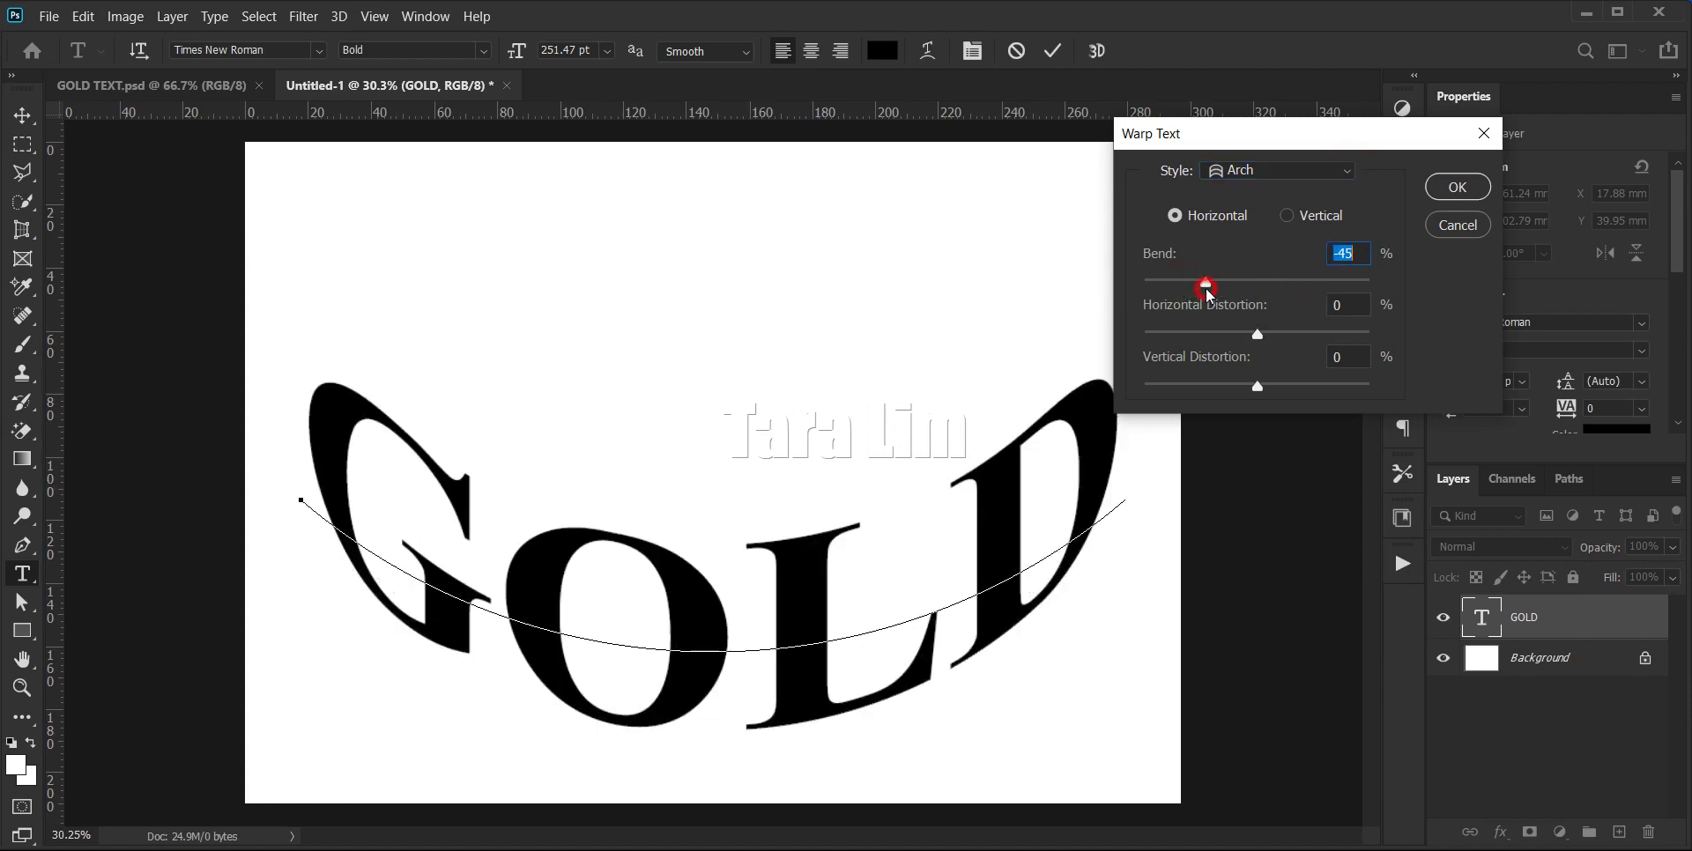
{"action": "left_click_drag", "start_coordinate": [1258, 335], "coordinate": [1180, 344]}
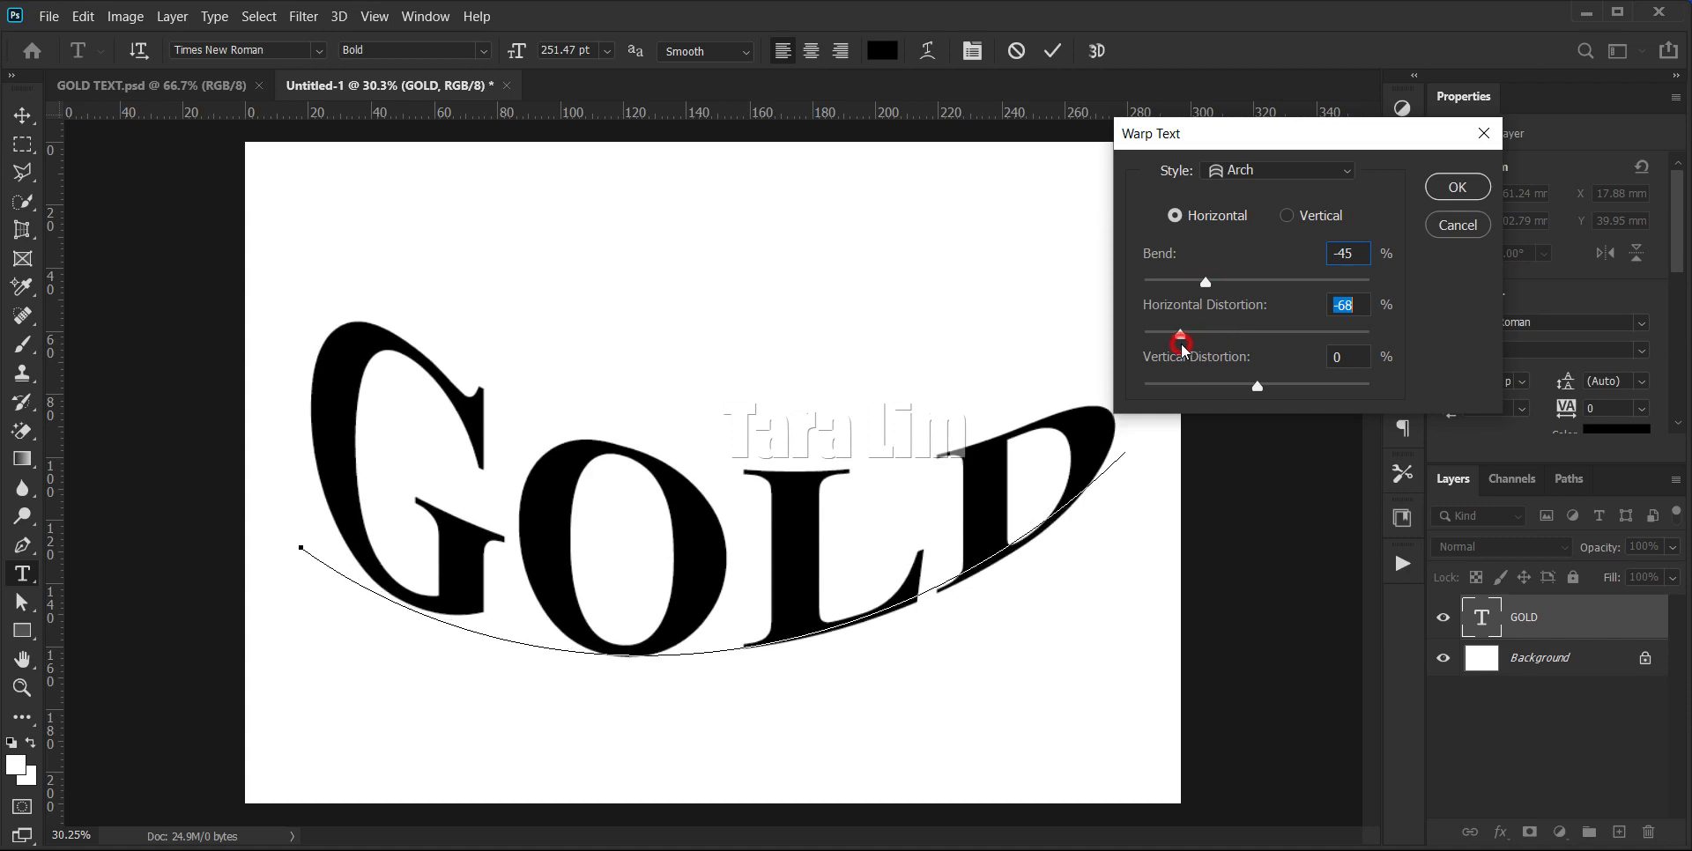
{"action": "left_click", "coordinate": [1349, 339]}
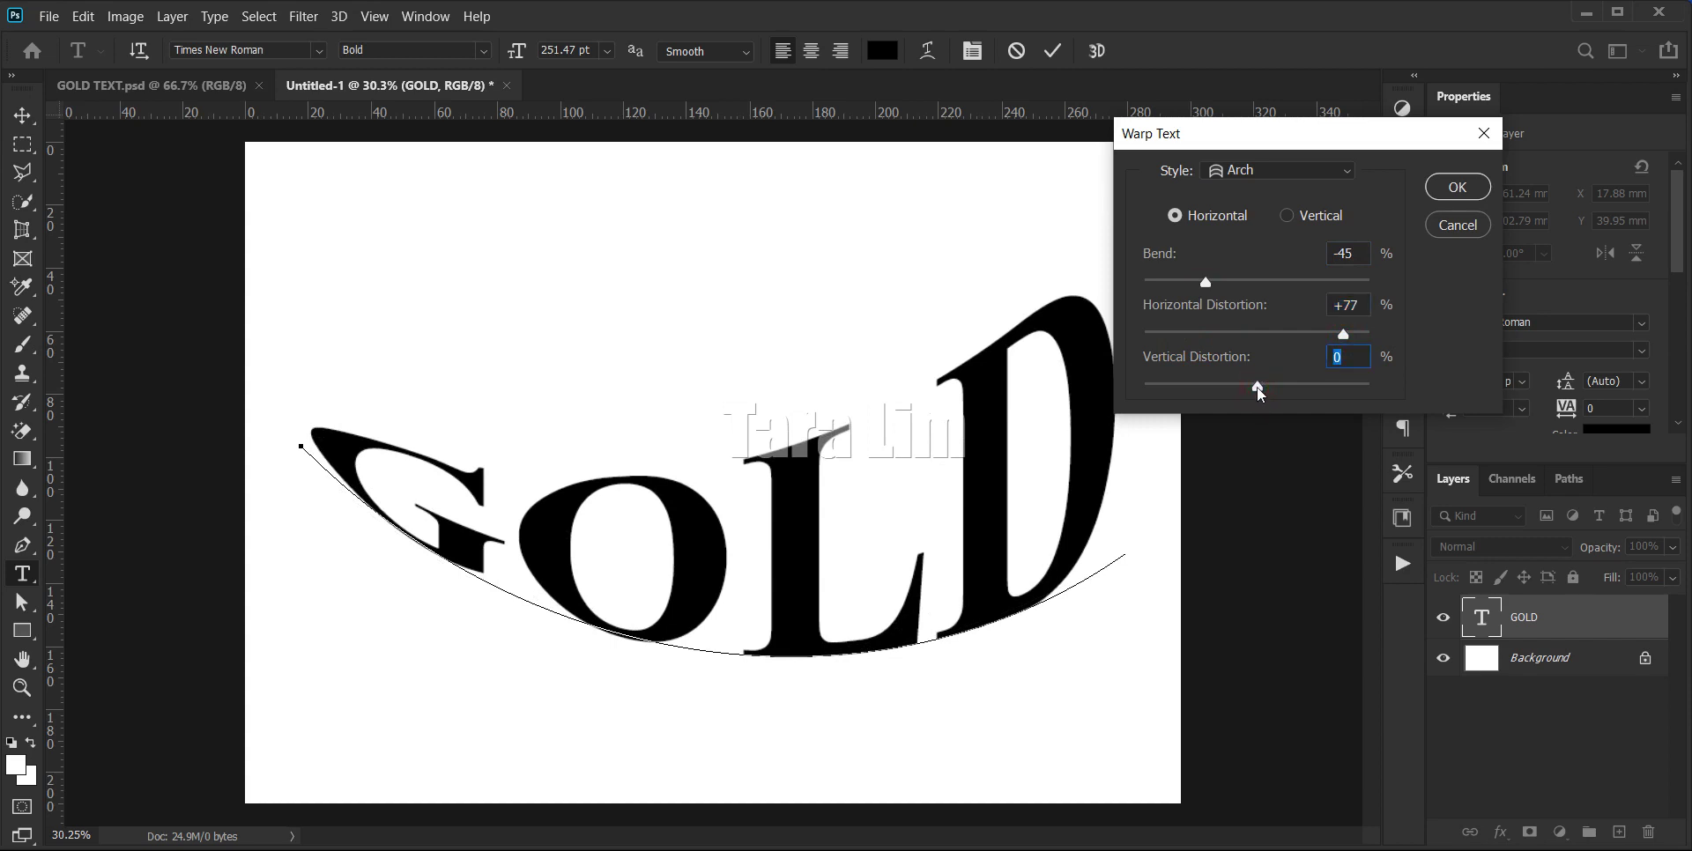
{"action": "left_click_drag", "start_coordinate": [1258, 388], "coordinate": [1323, 390]}
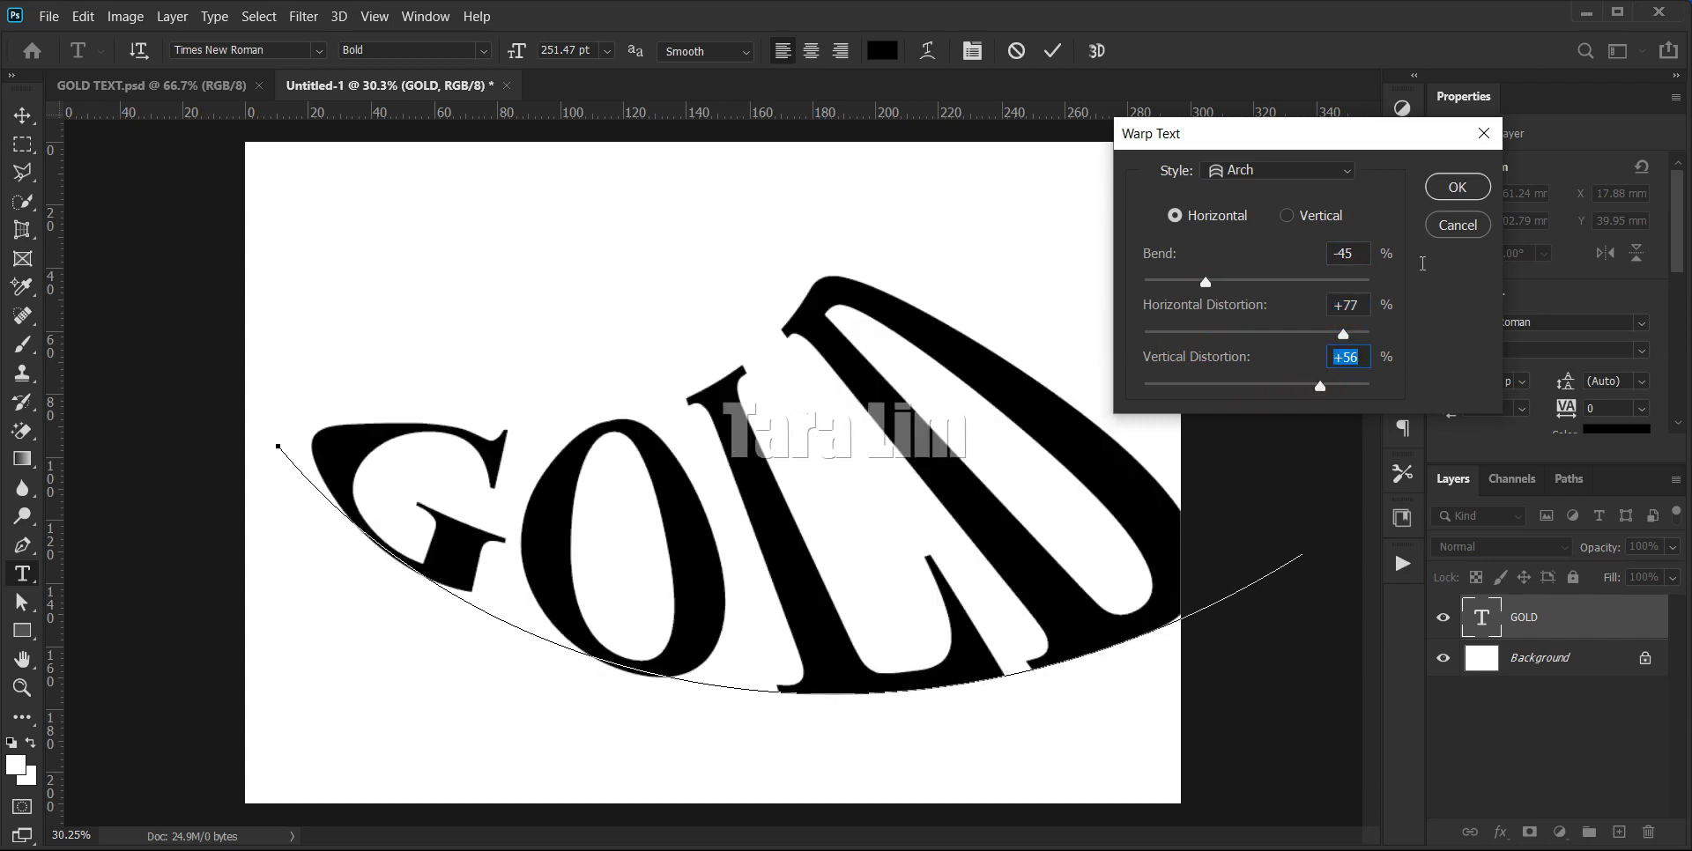
{"action": "left_click", "coordinate": [1461, 194]}
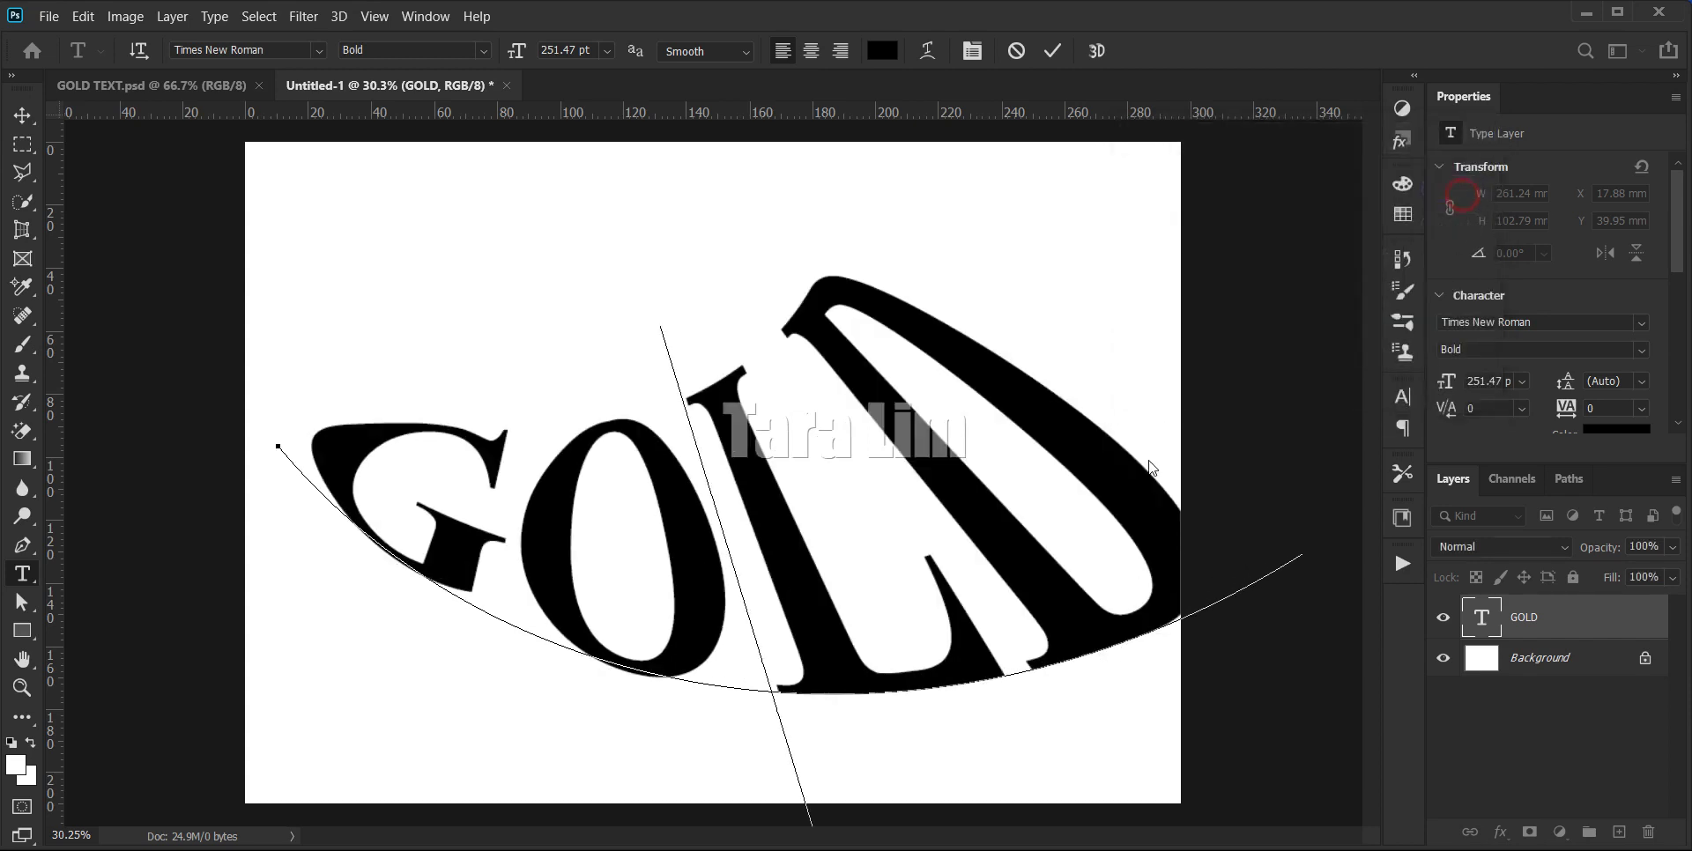
- Undo the warp and view the finished GOLD TEXT.psd document
{"action": "key", "text": "ctrl"}
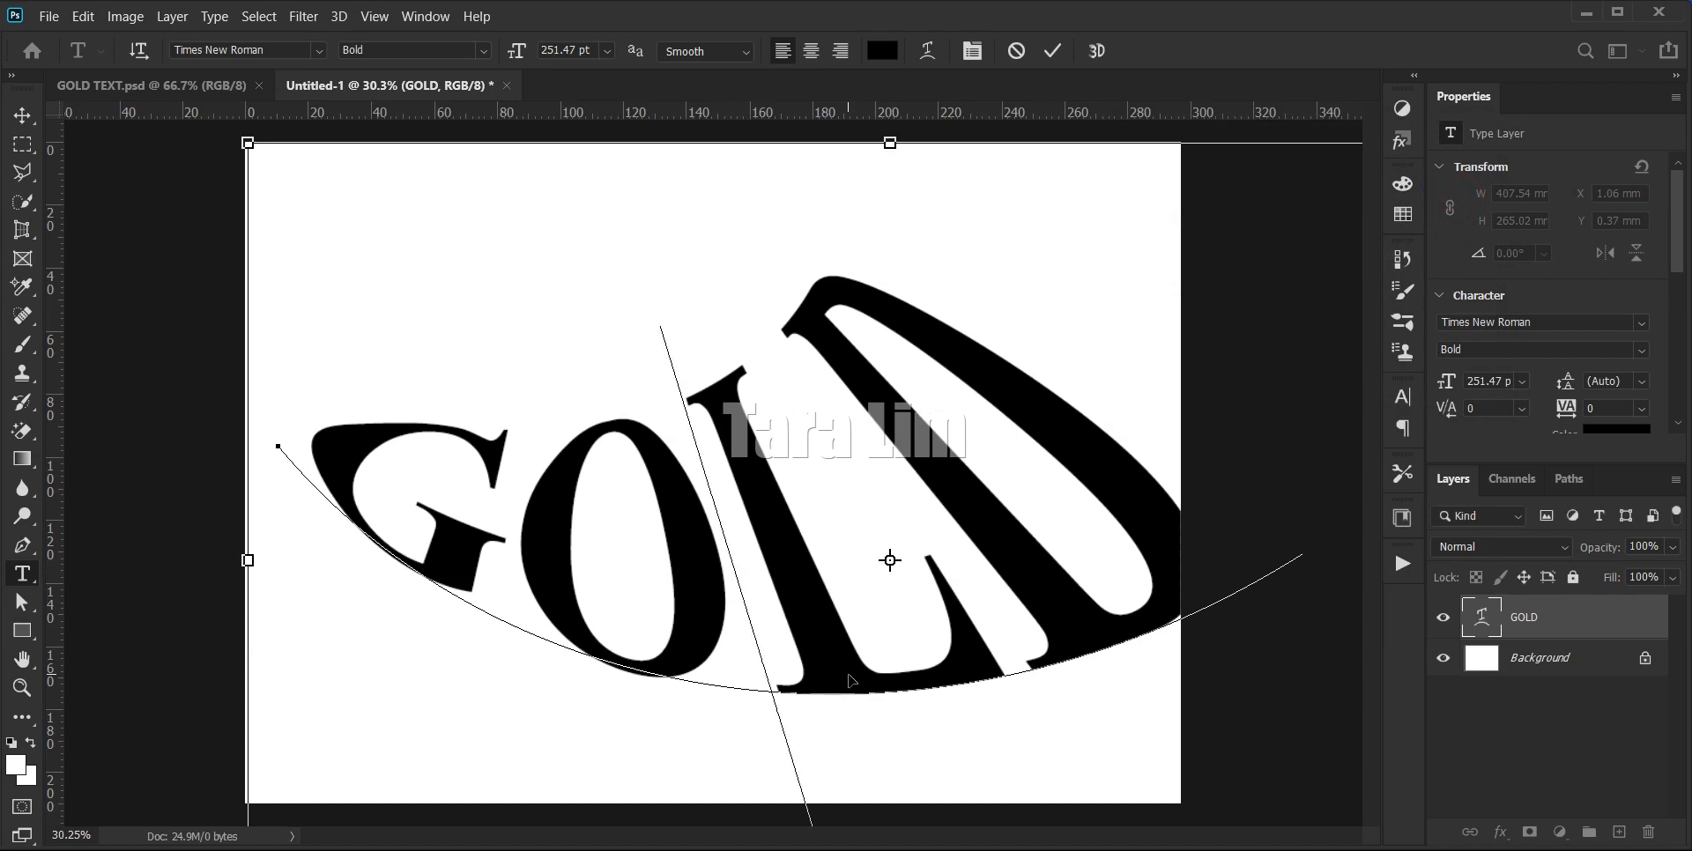
{"action": "key", "text": "ctrl+z"}
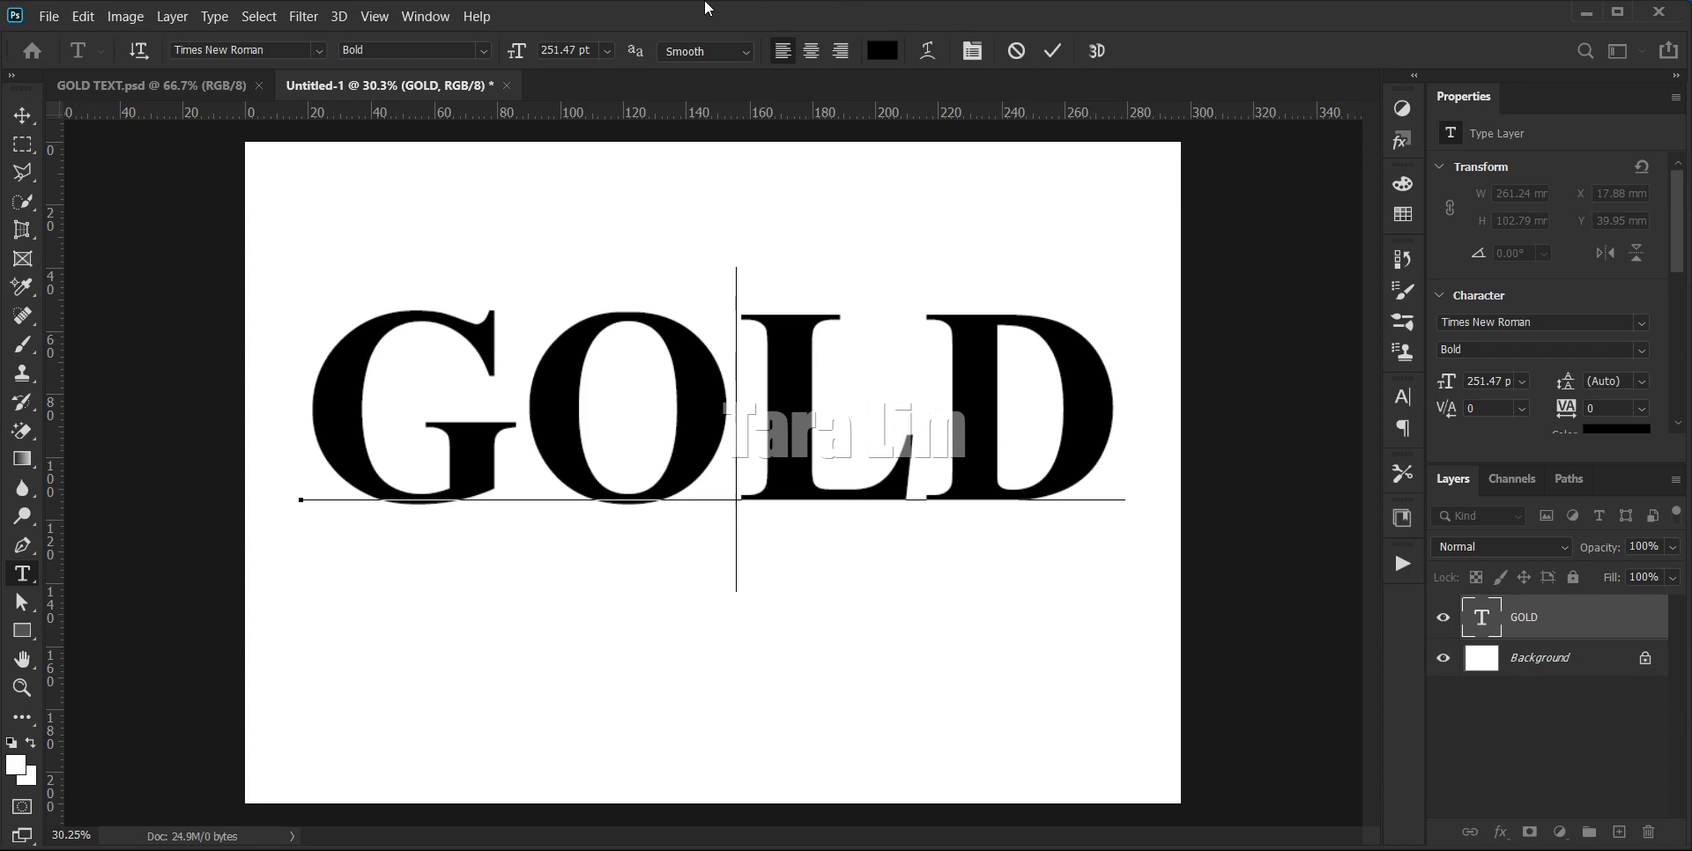
{"action": "left_click", "coordinate": [187, 84]}
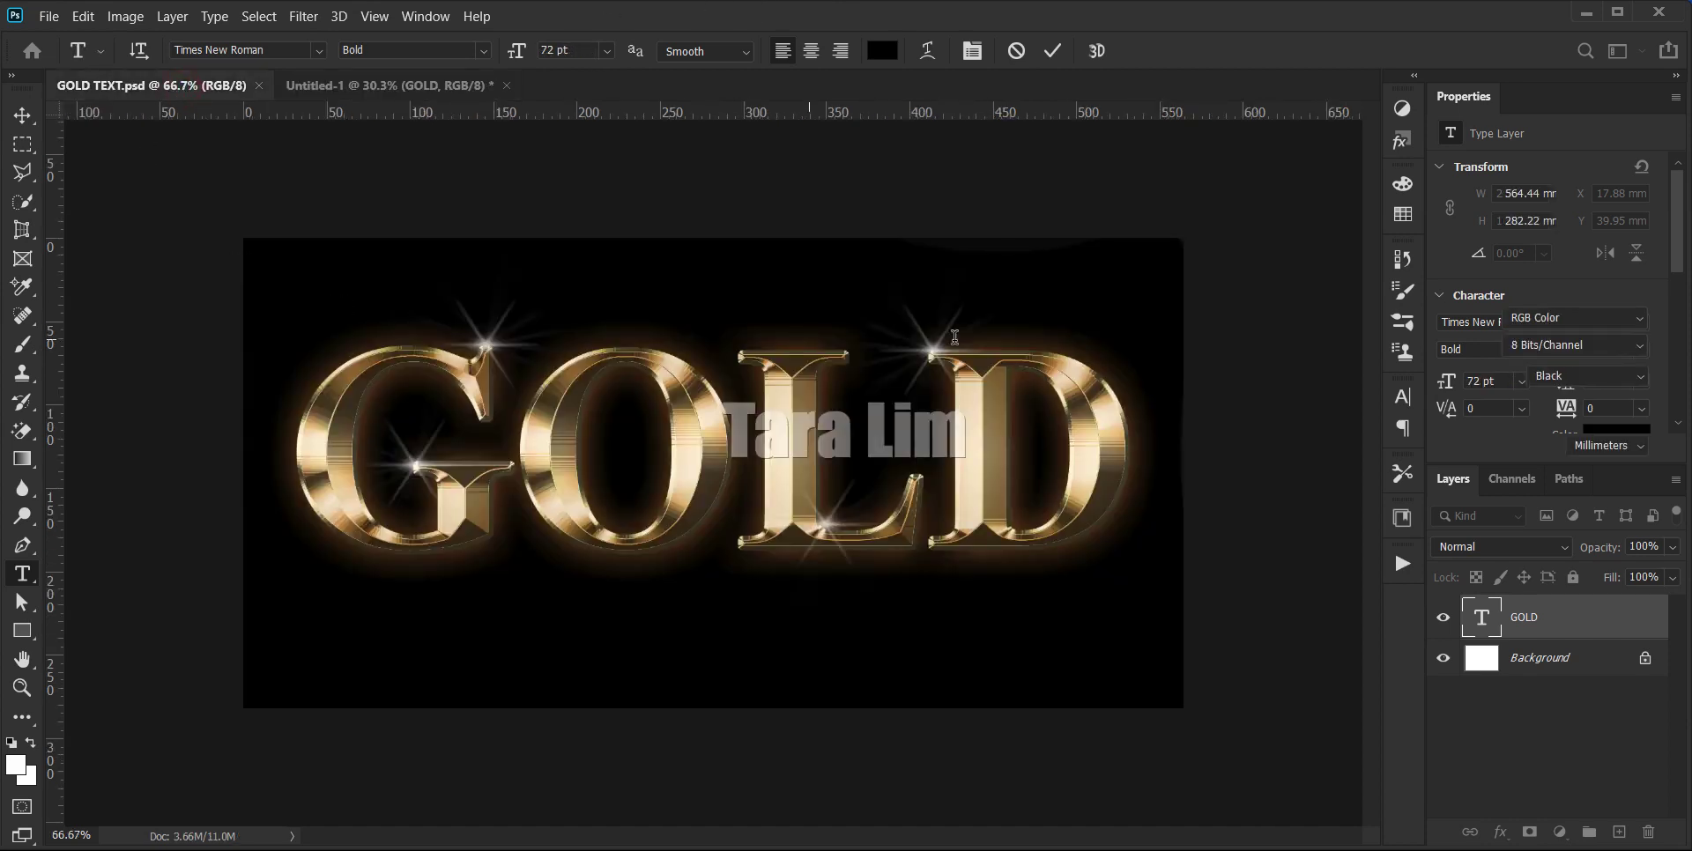